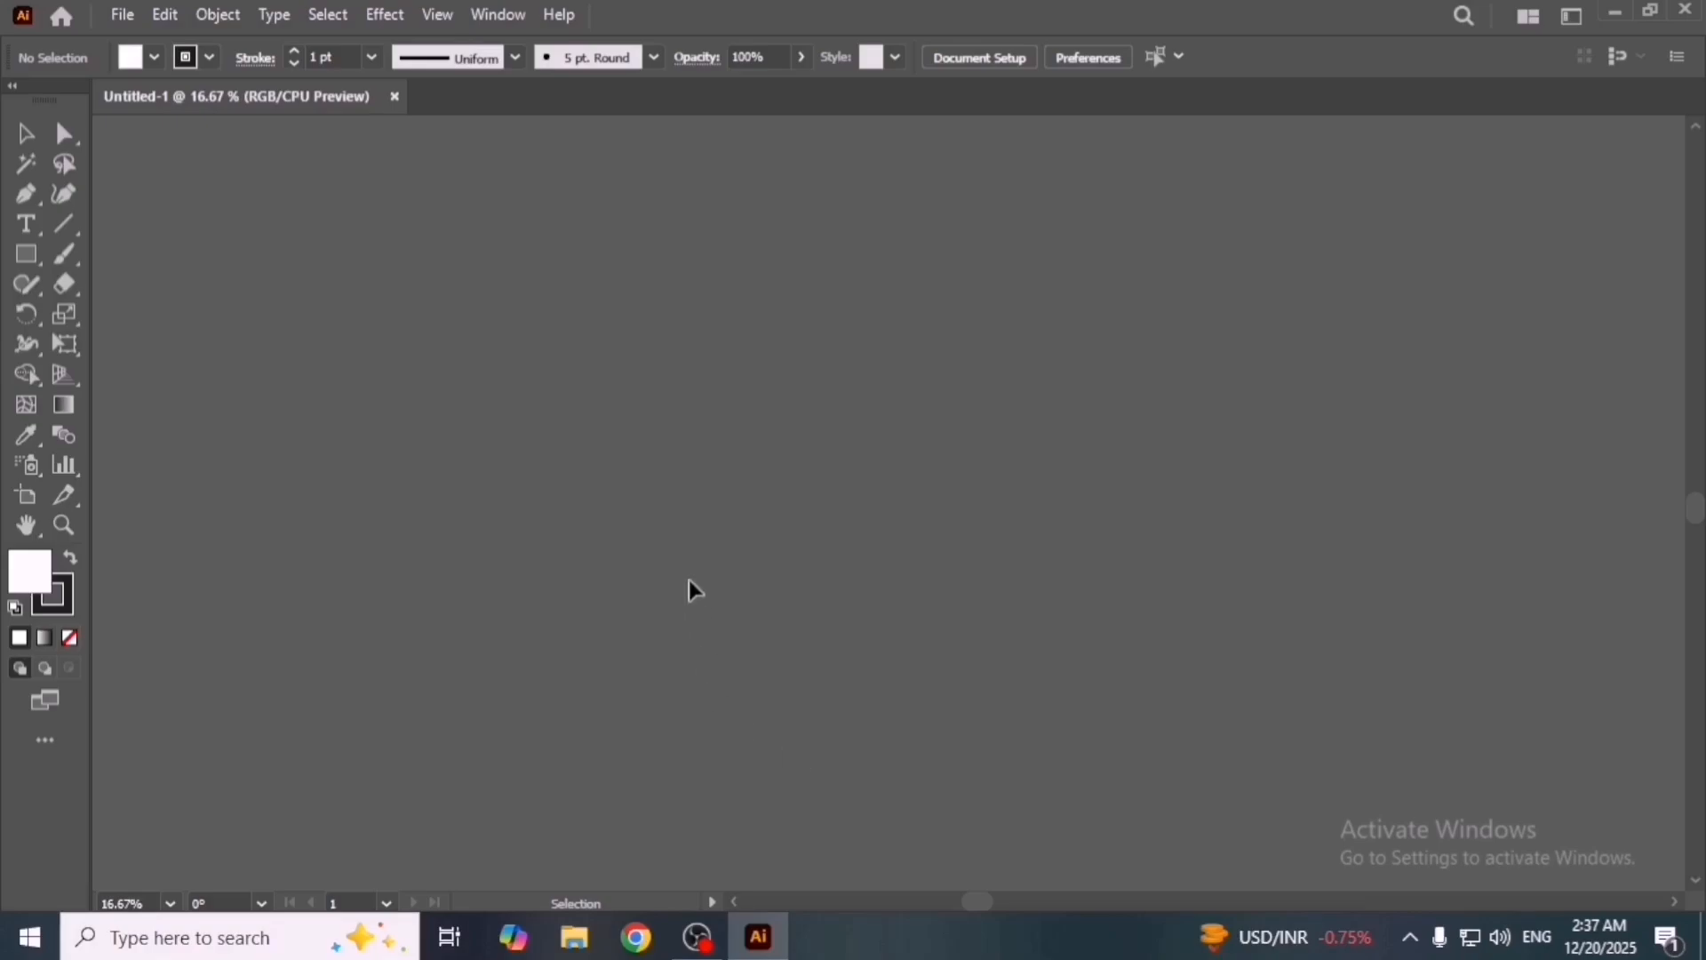
Open the Pathfinder panel and reposition it over the empty canvas
left_click(528, 18)
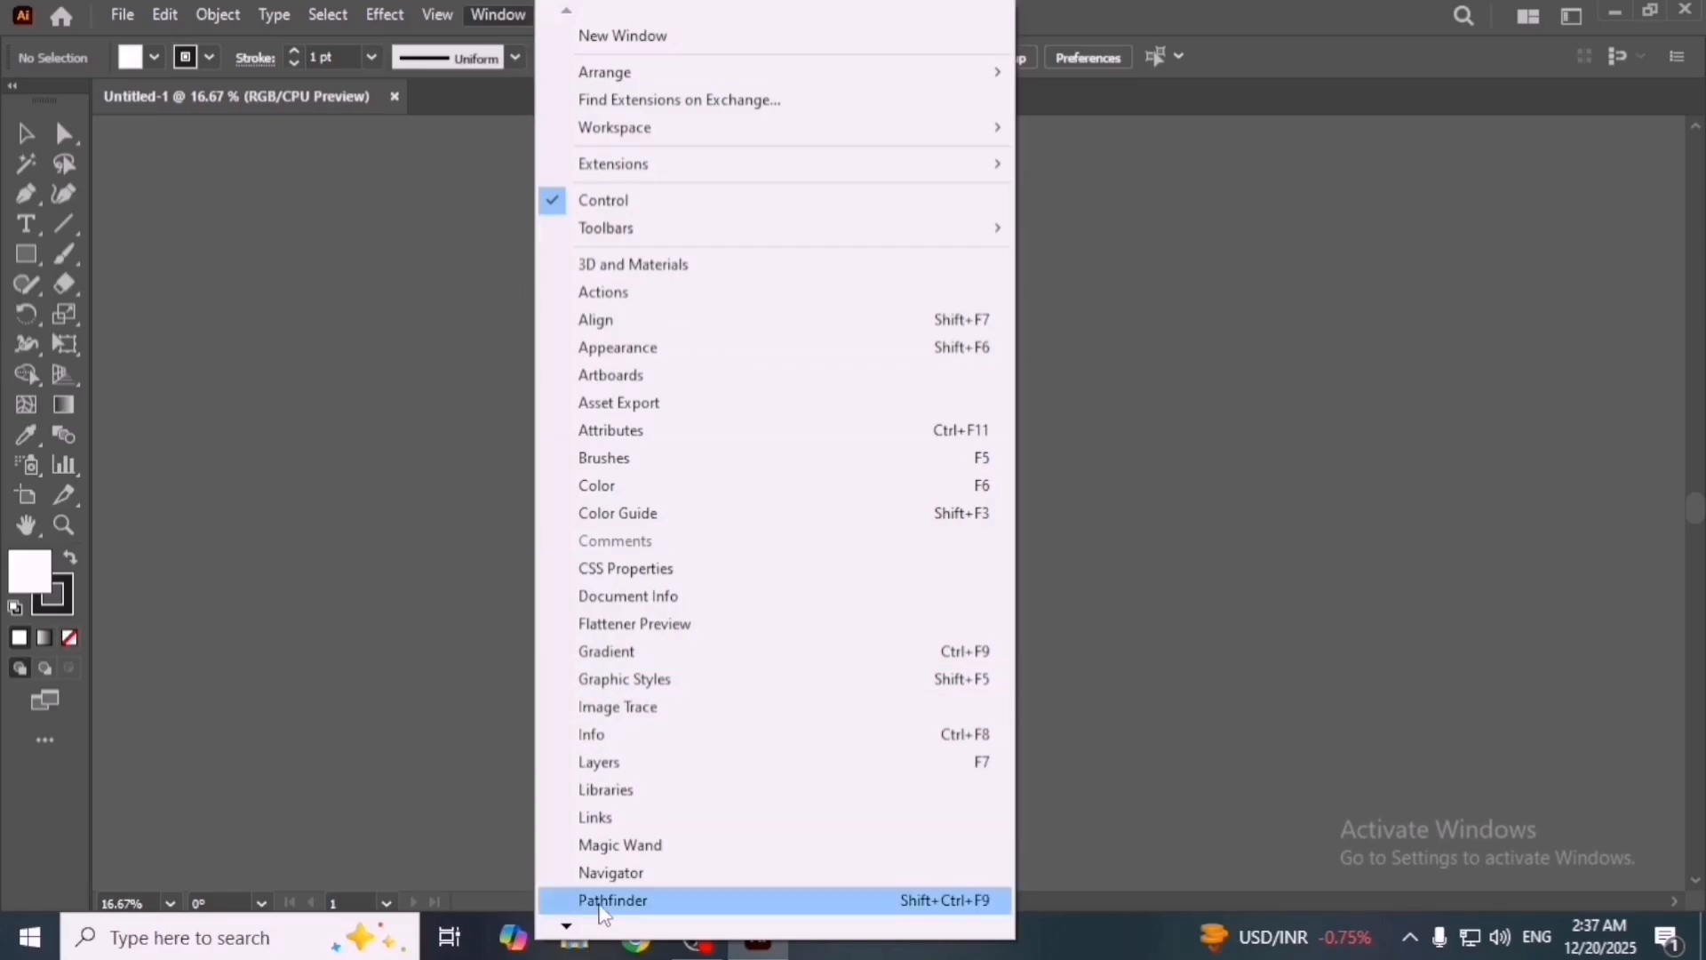
mouse_move(570, 932)
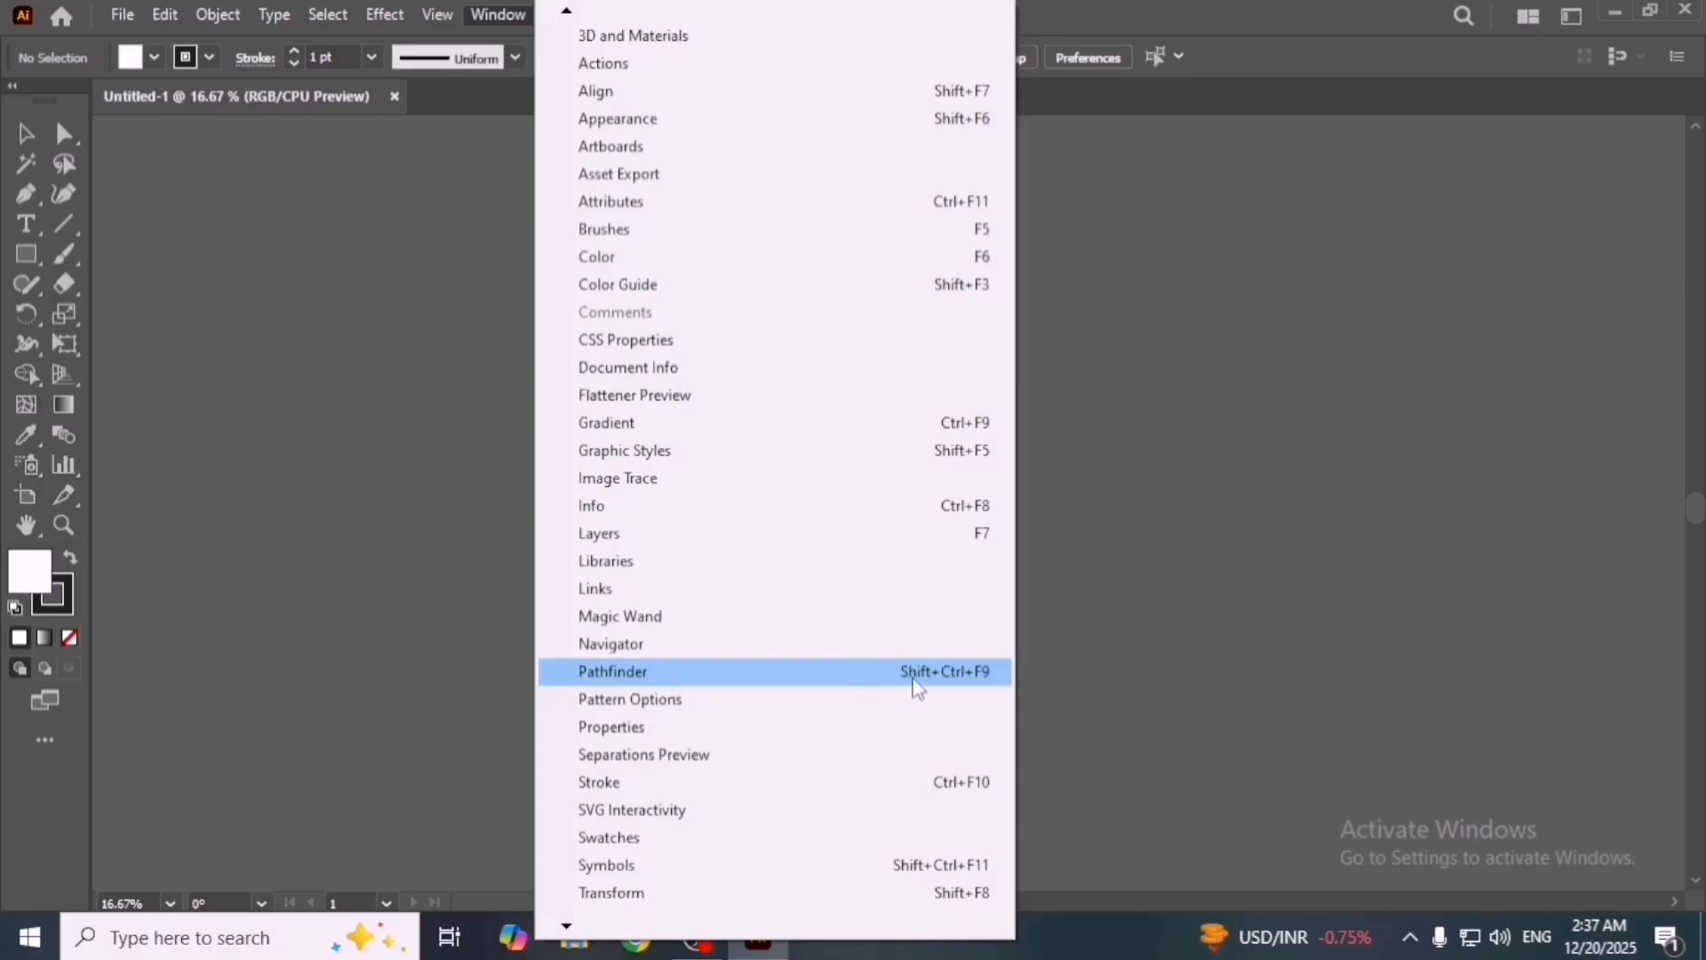
left_click(916, 682)
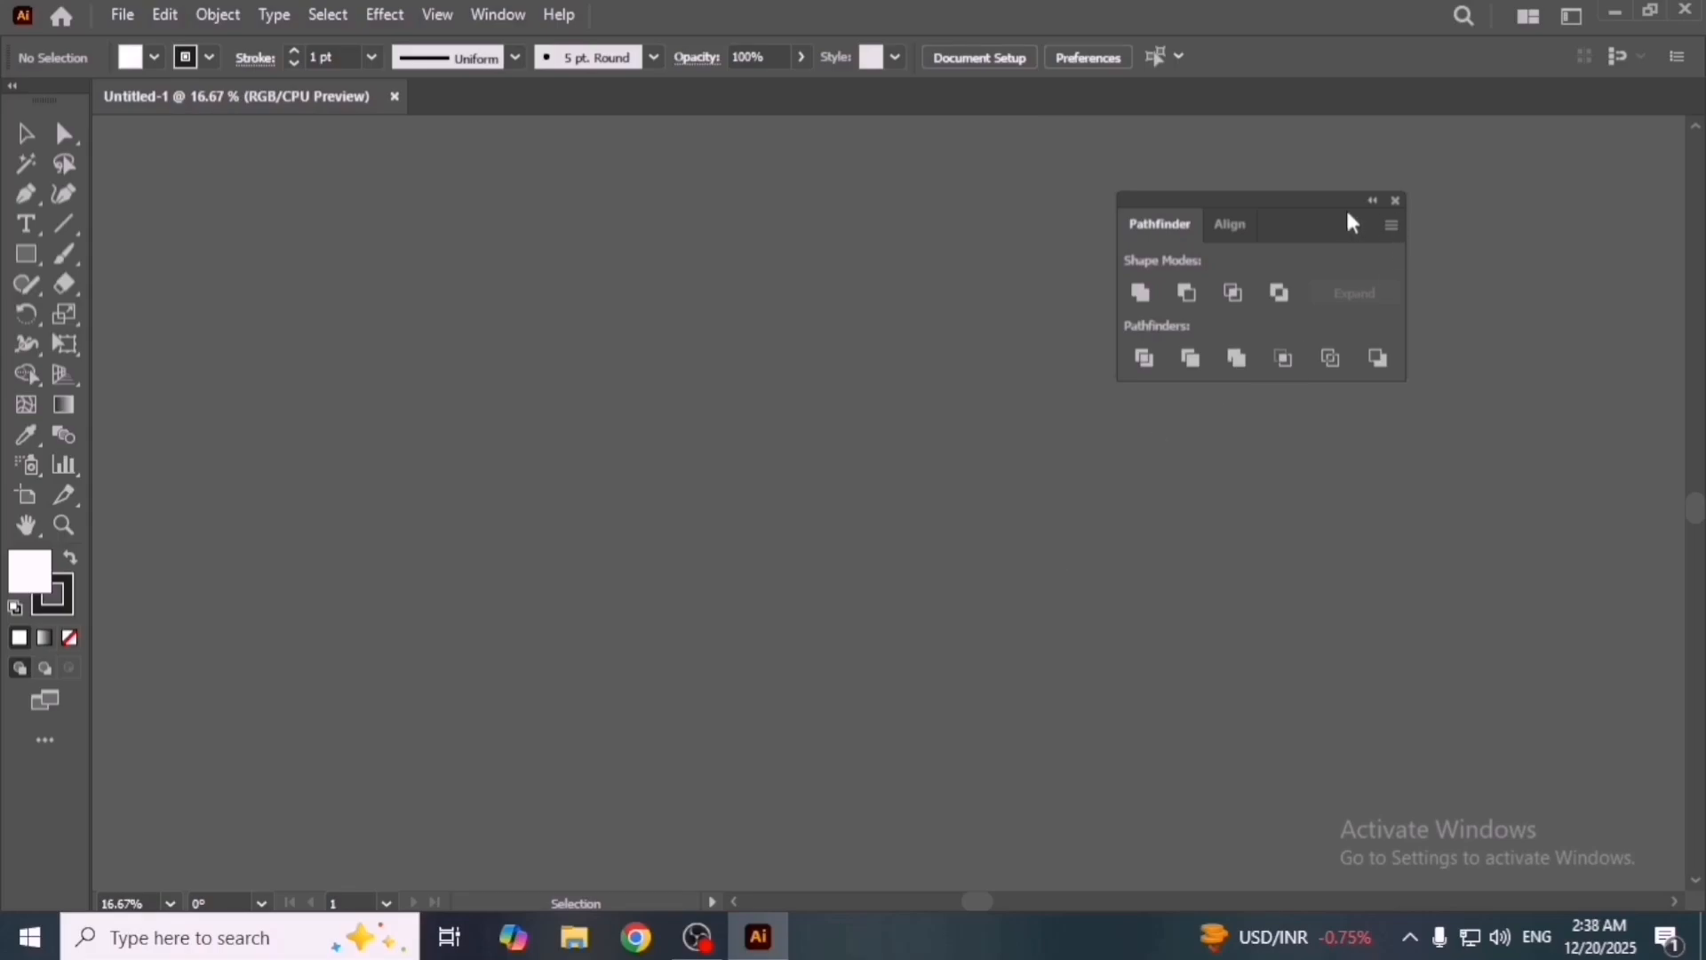
left_click_drag(1321, 216, 1260, 234)
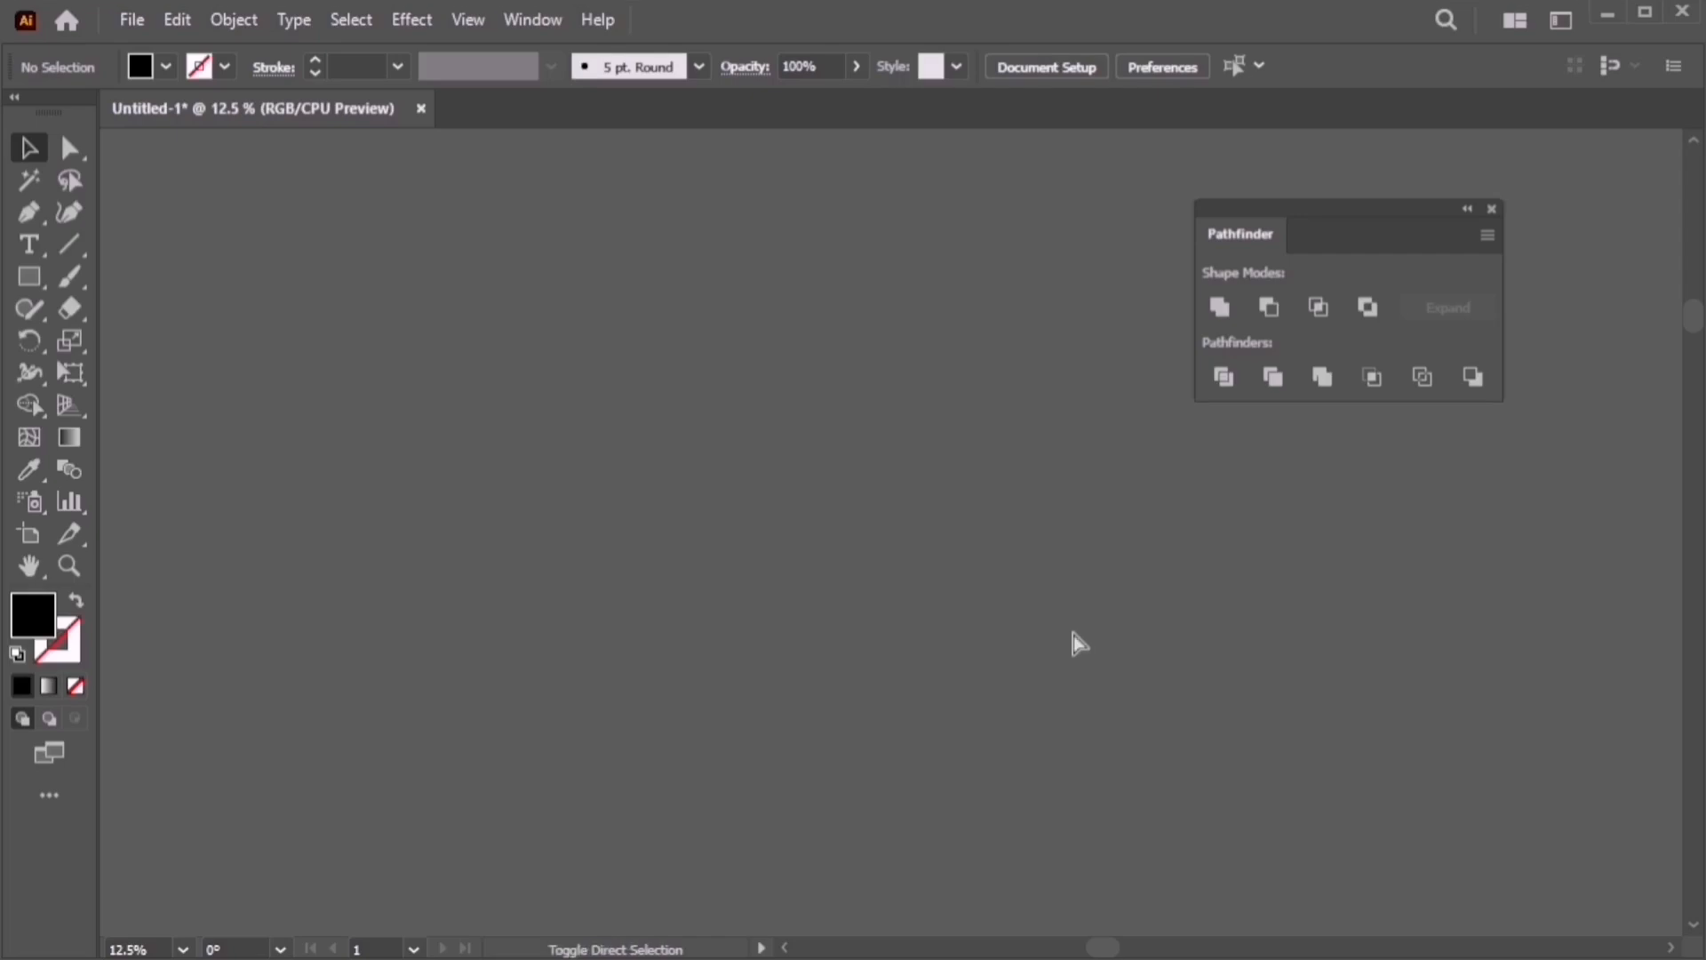
Toggle the Pathfinder panel off and back on twice
key("ctrl+shift+F9")
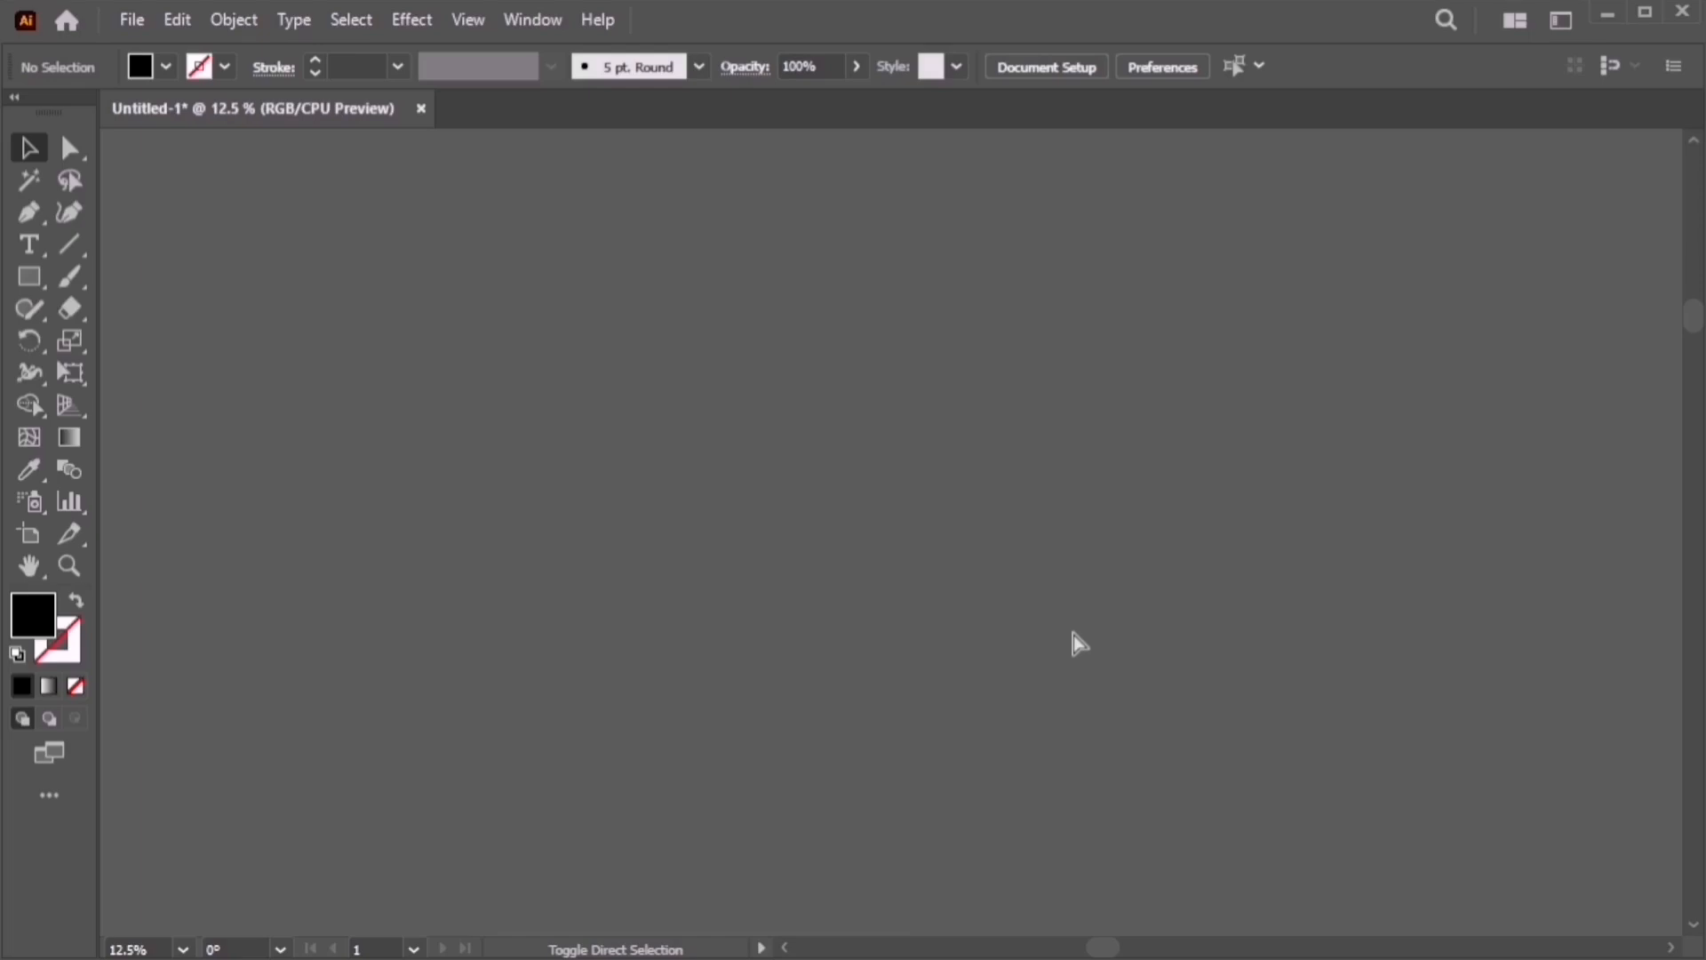
key("ctrl+shift+F9")
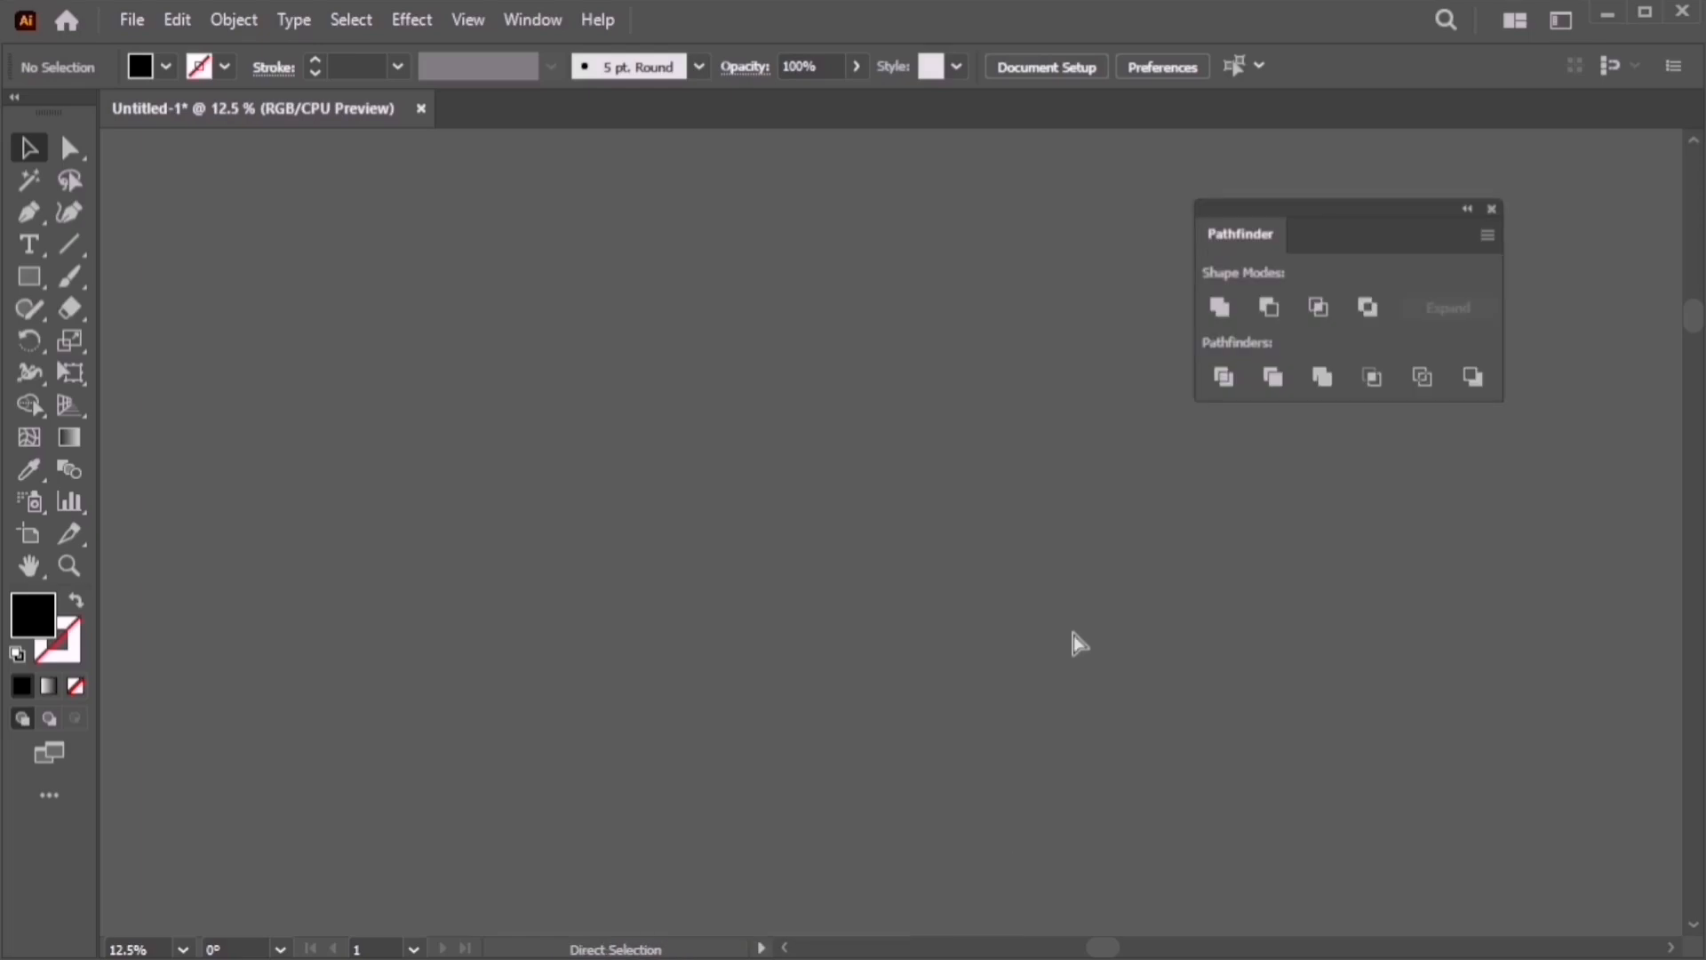
key("ctrl+shift+F9")
key("ctrl+shift+F9")
Open the Align panel, separate it from the Pathfinder panel and close it, keeping only Pathfinder over the canvas
key("shift+F7")
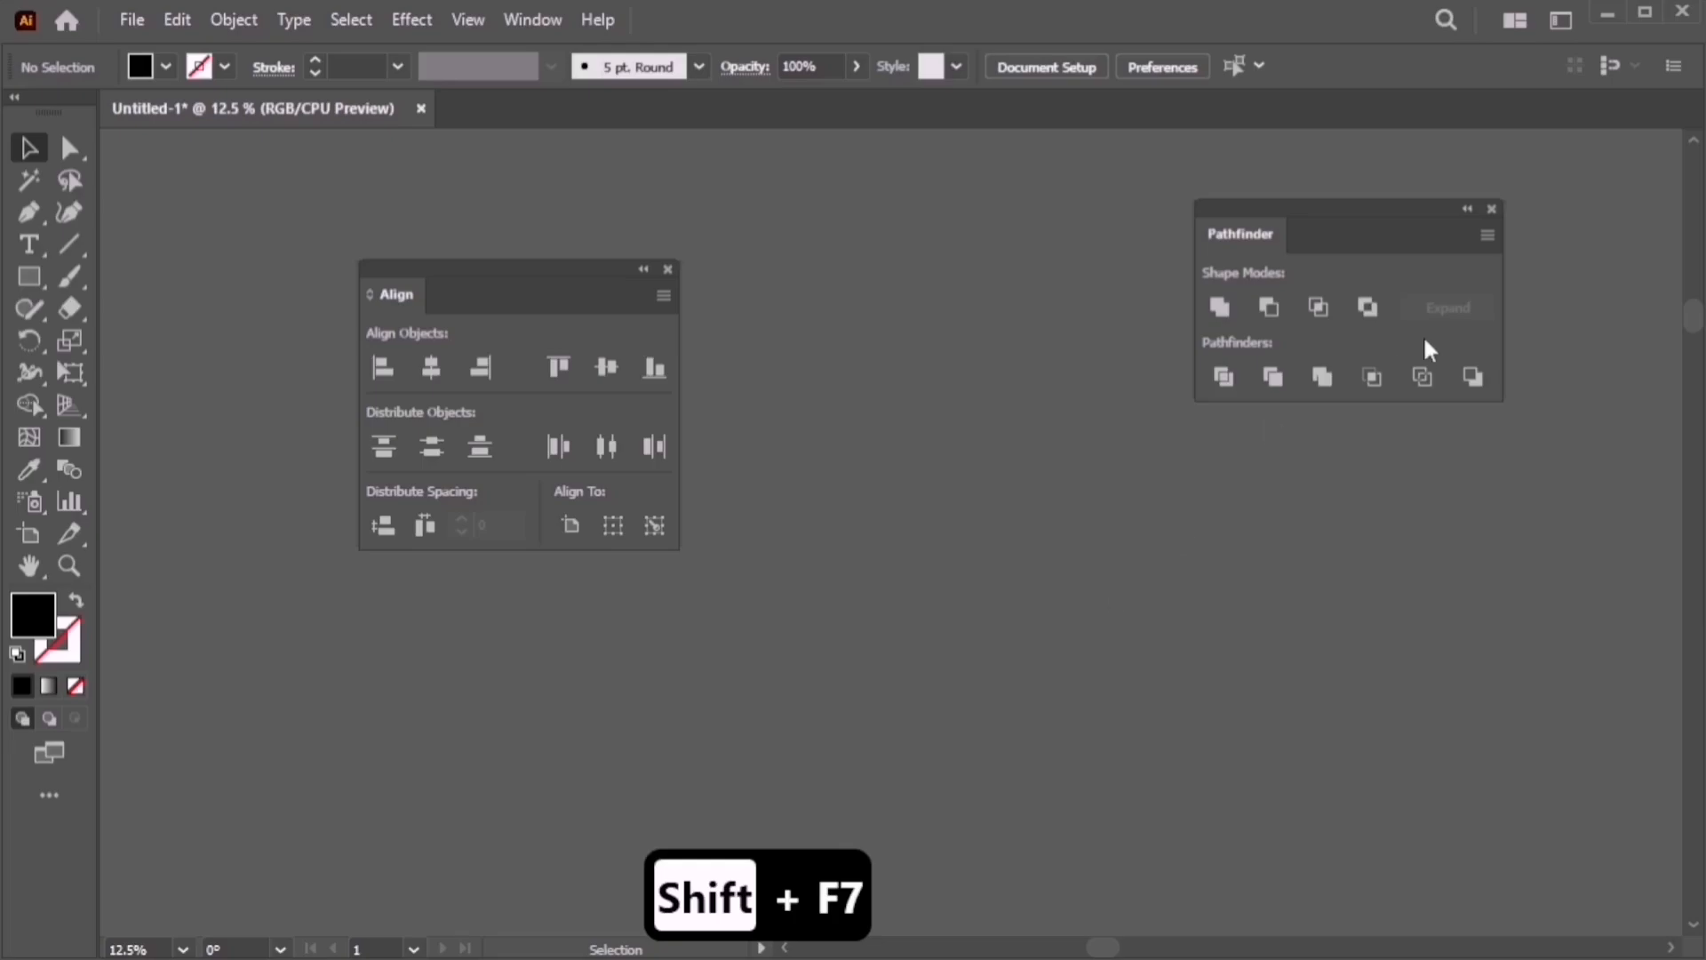
left_click_drag(1336, 254, 1394, 304)
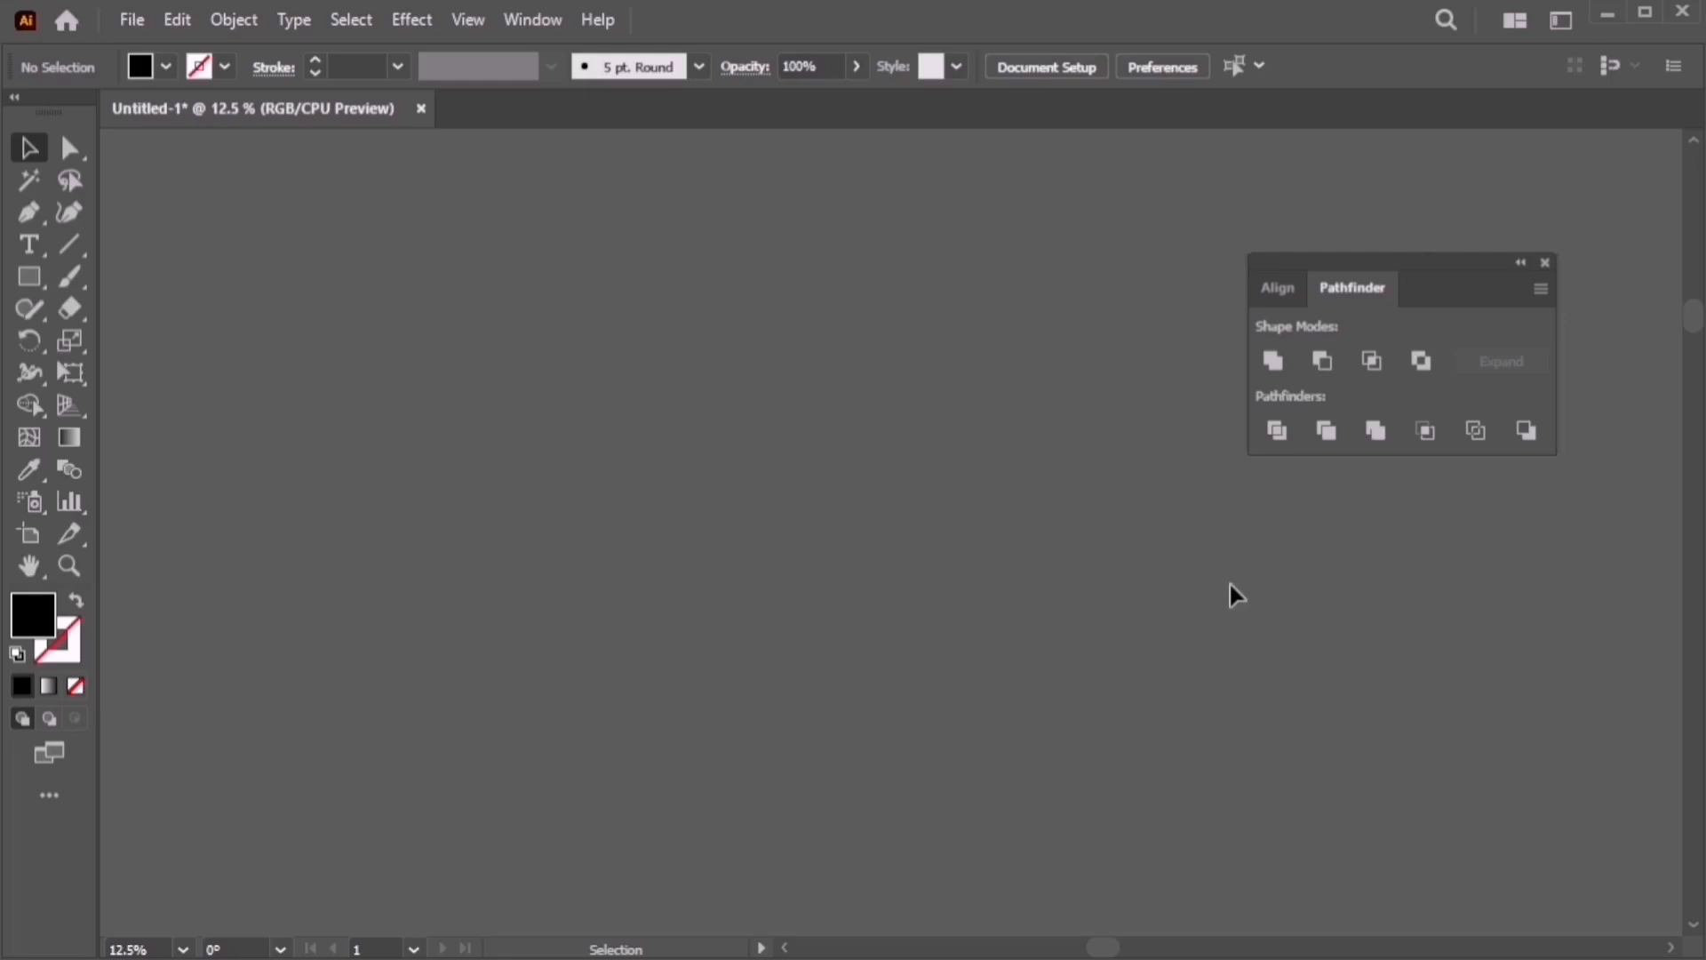
left_click_drag(1278, 287, 758, 347)
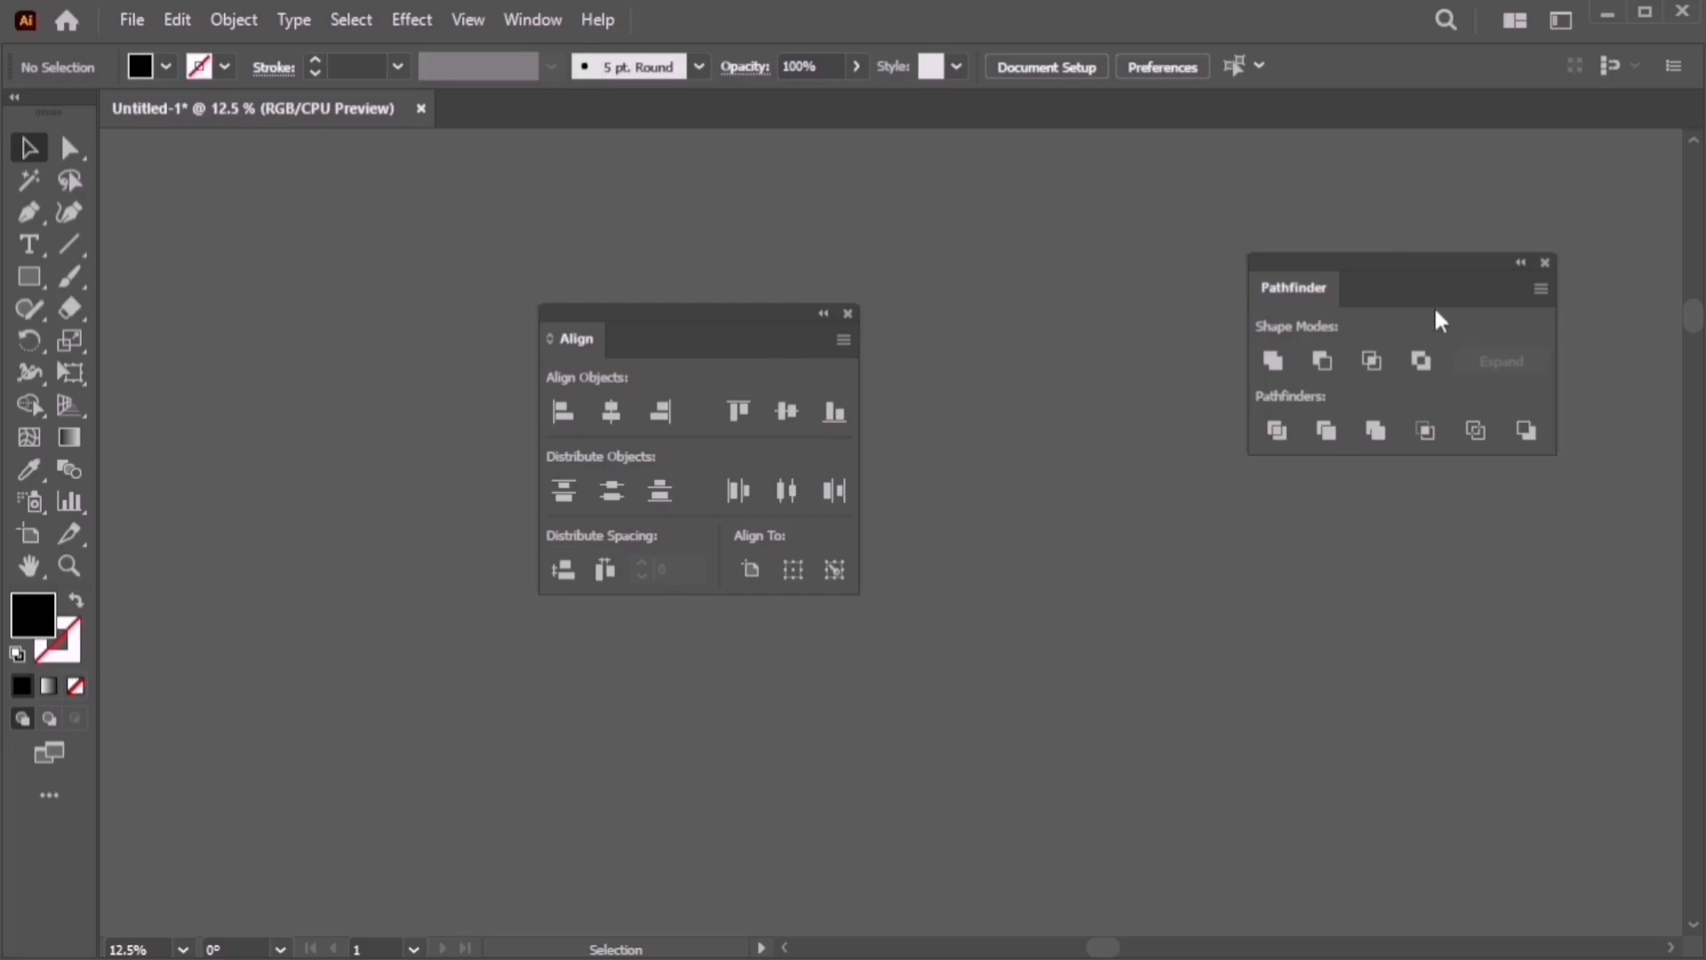
left_click_drag(1435, 311, 1242, 406)
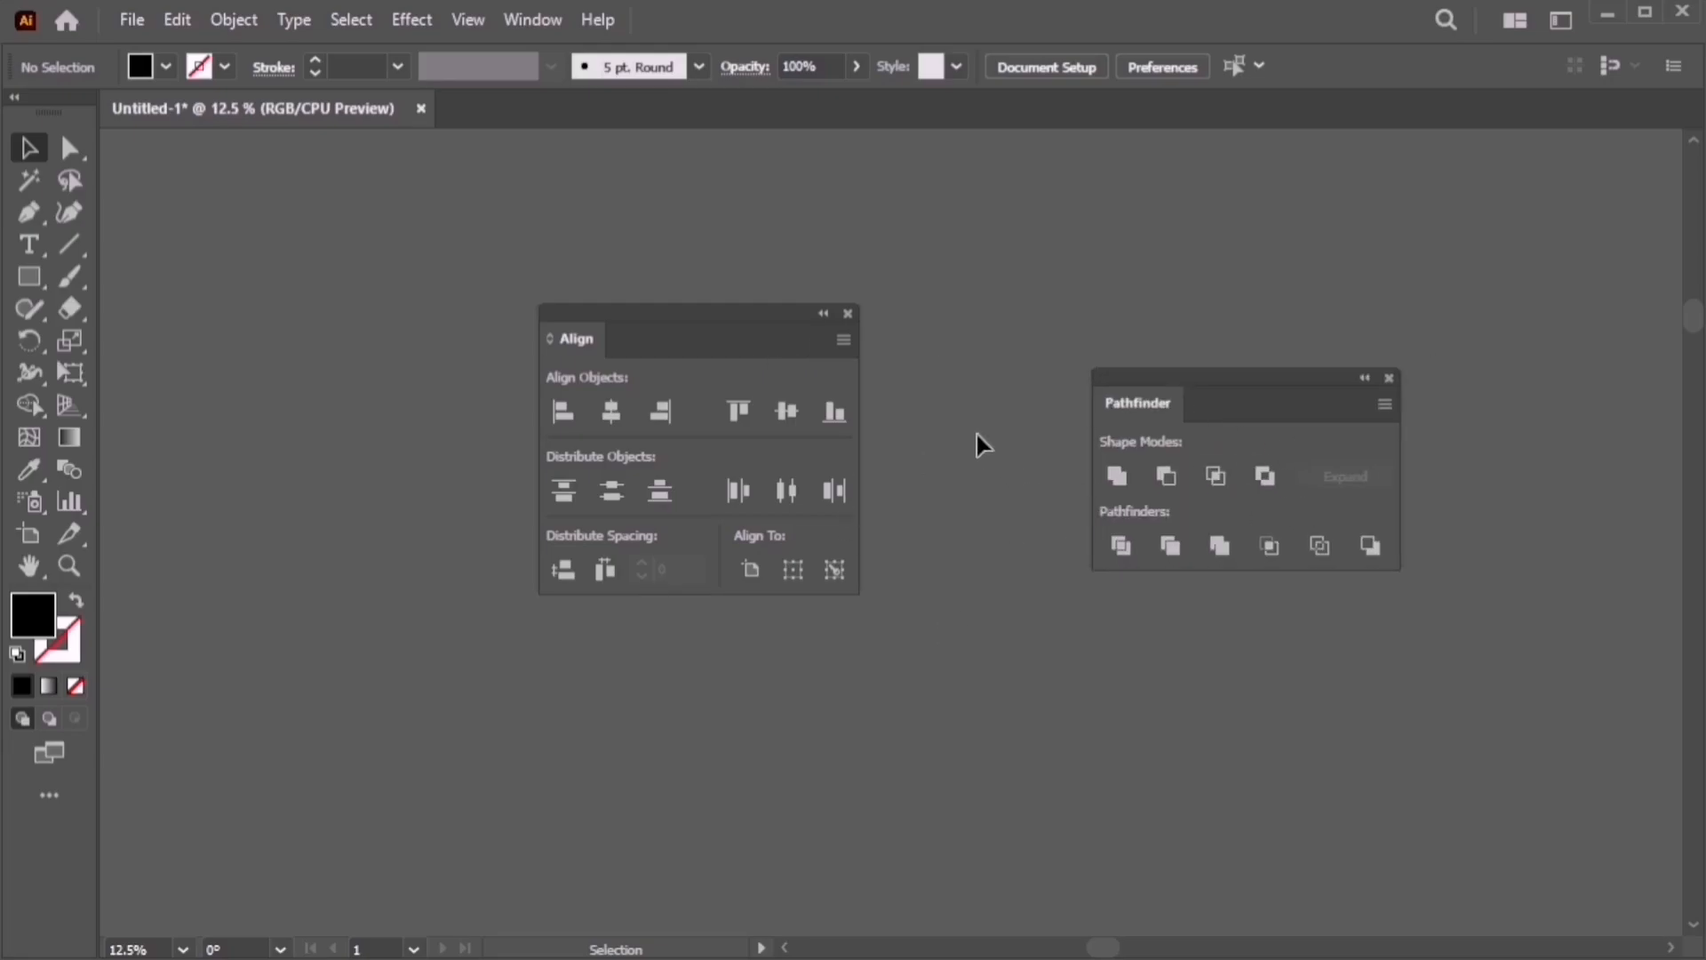
left_click_drag(709, 365, 566, 338)
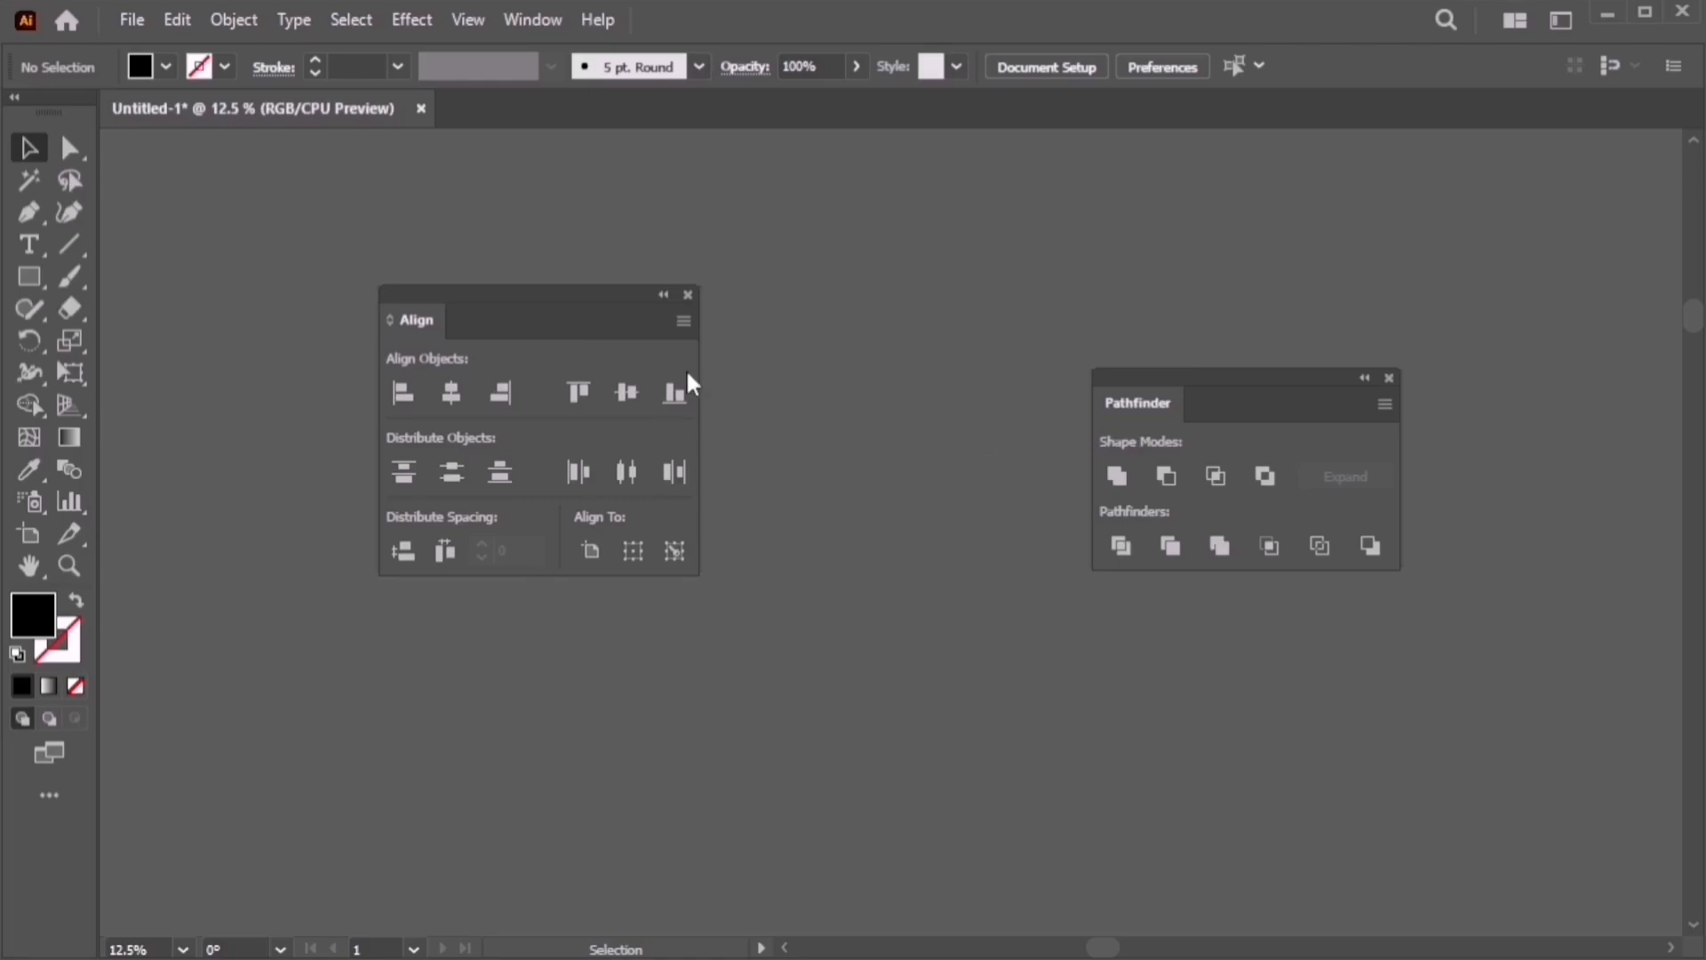
left_click(688, 295)
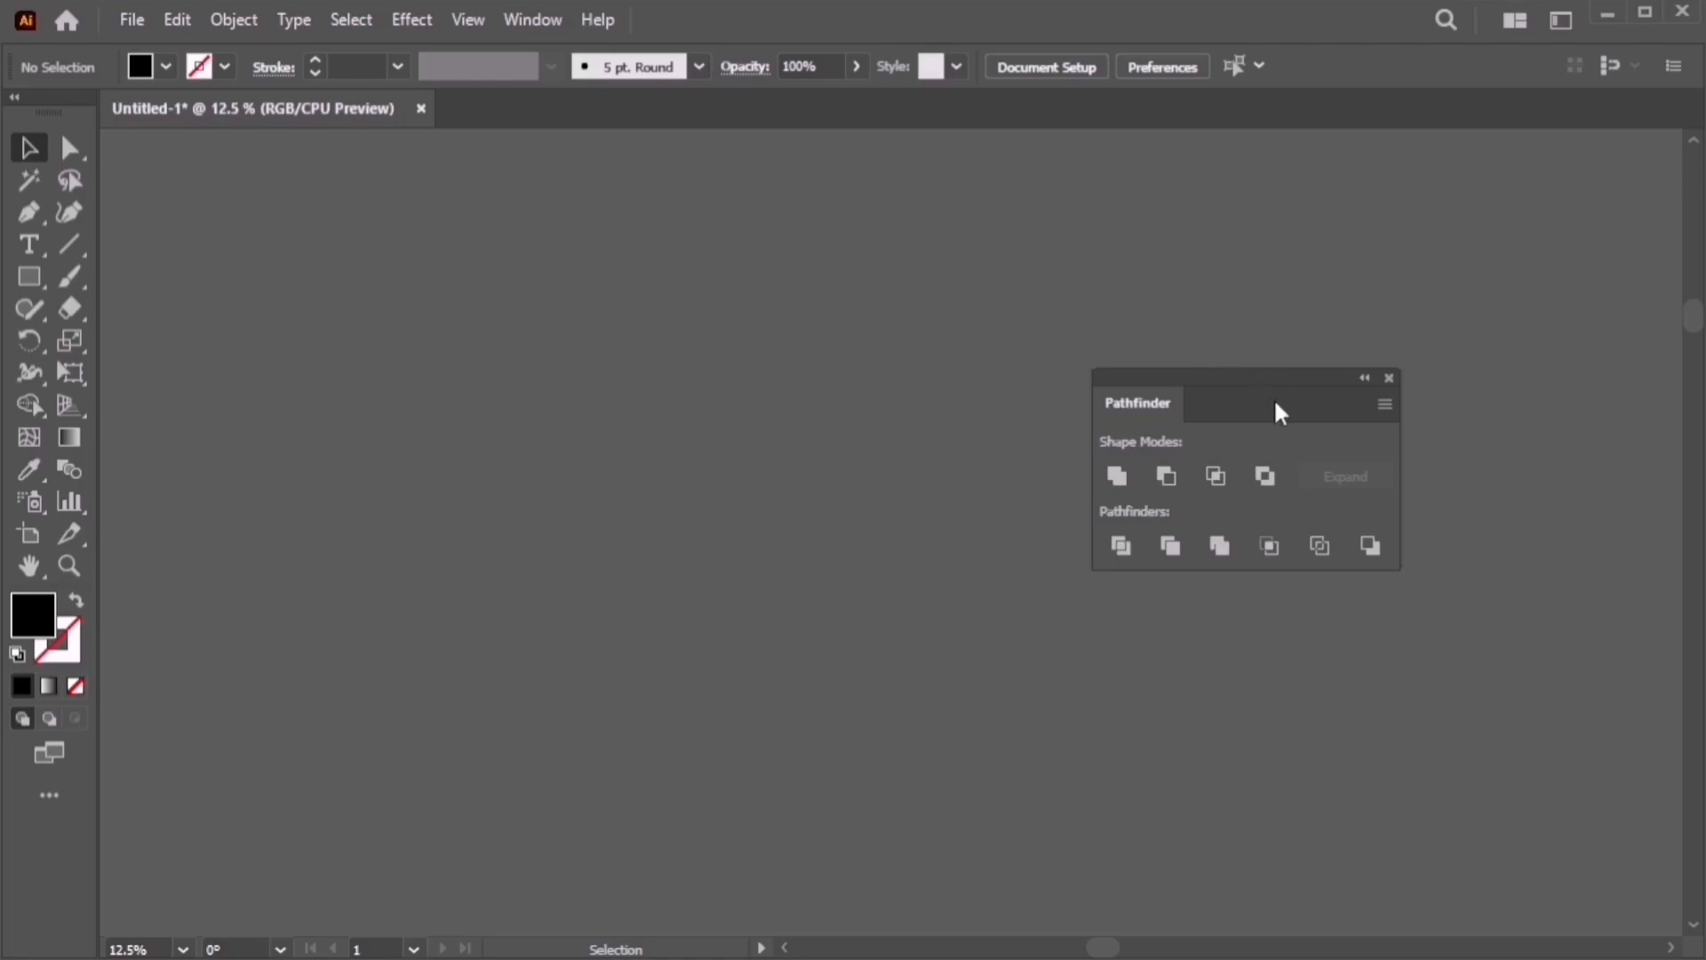
left_click_drag(1172, 395, 1320, 289)
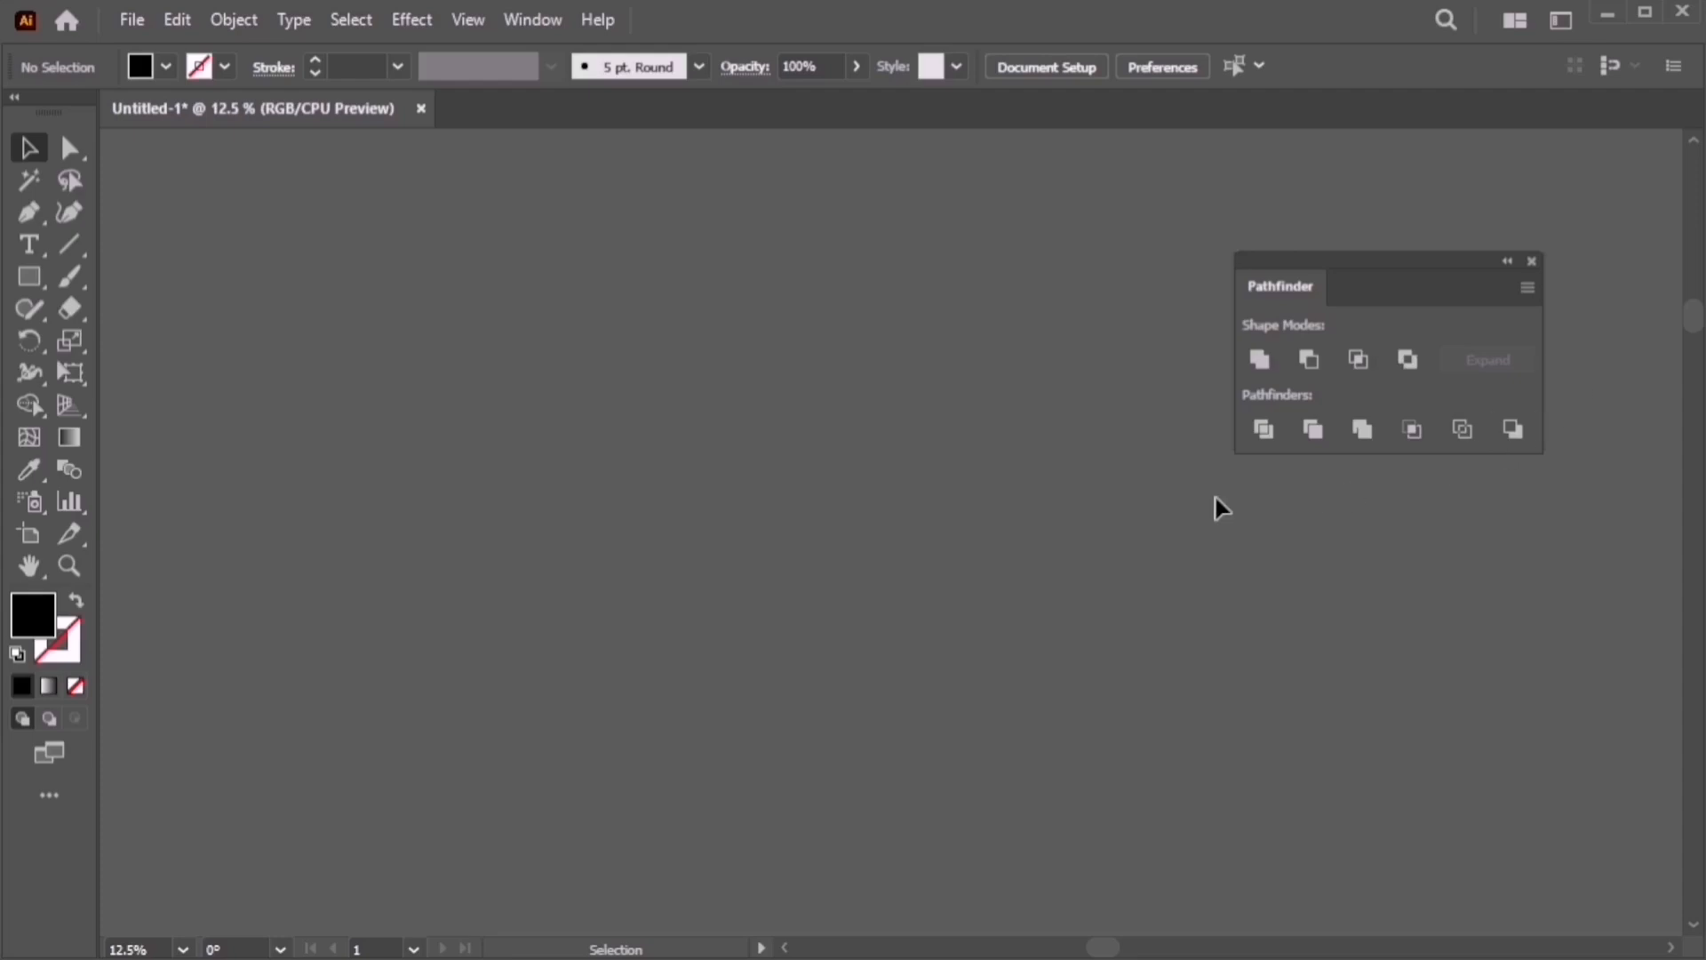
Draw a square with a black 000000 fill and move it up and to the left on the canvas
left_click(31, 277)
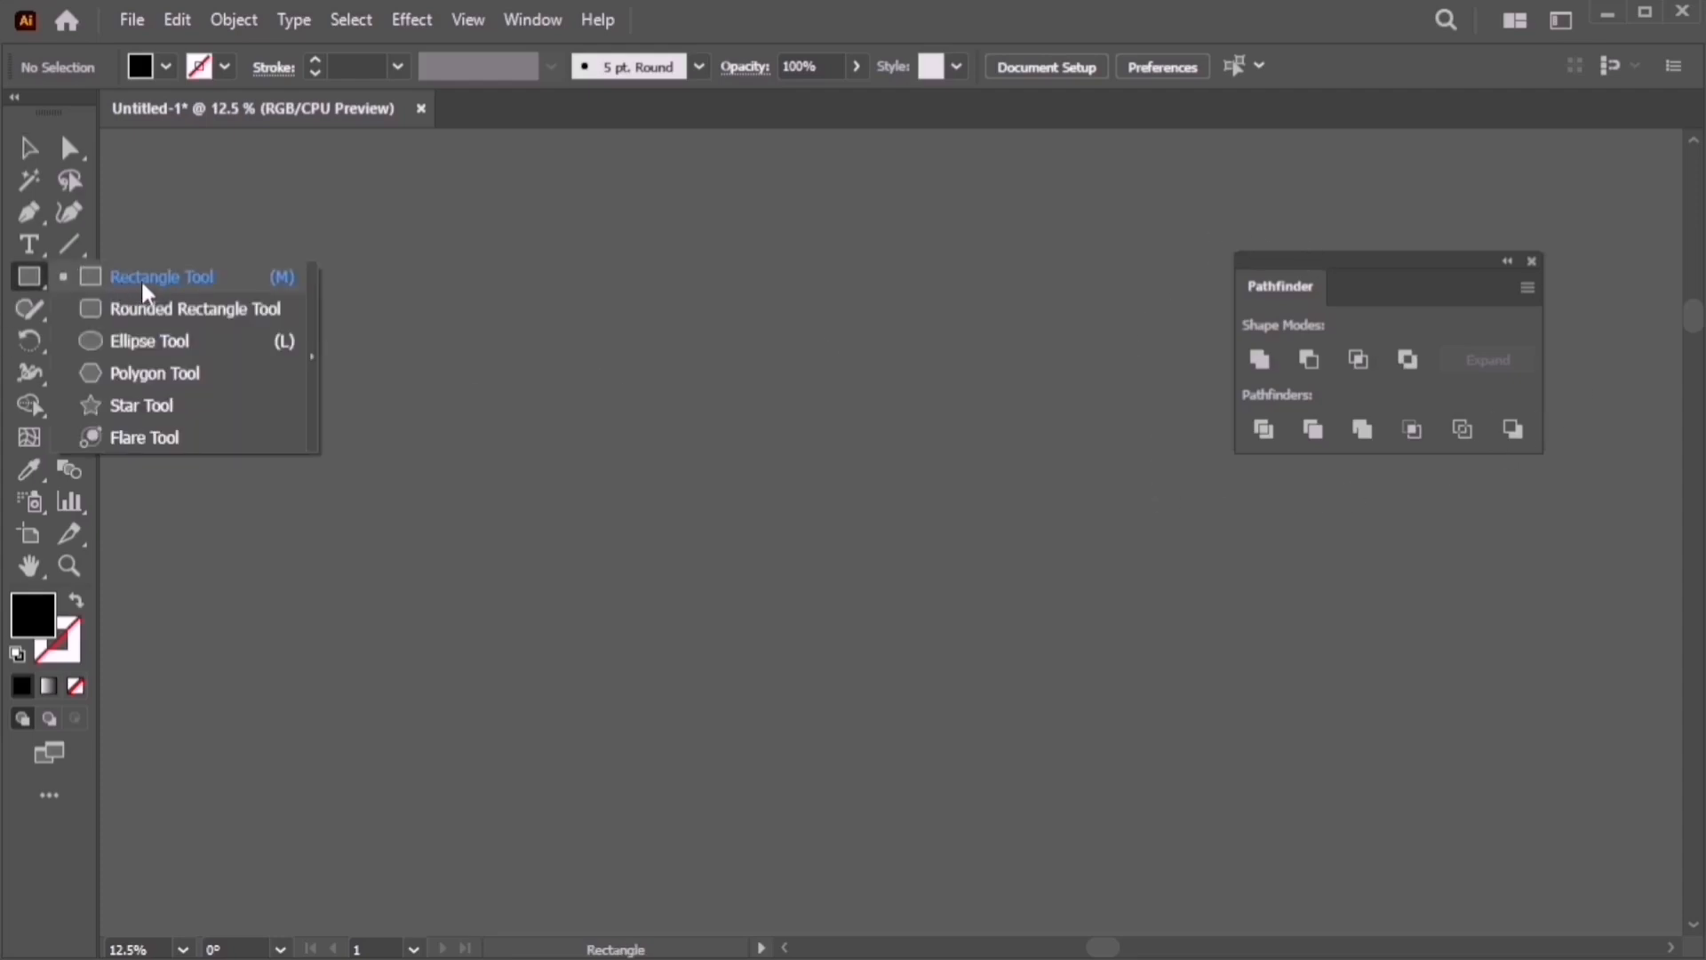
left_click(155, 279)
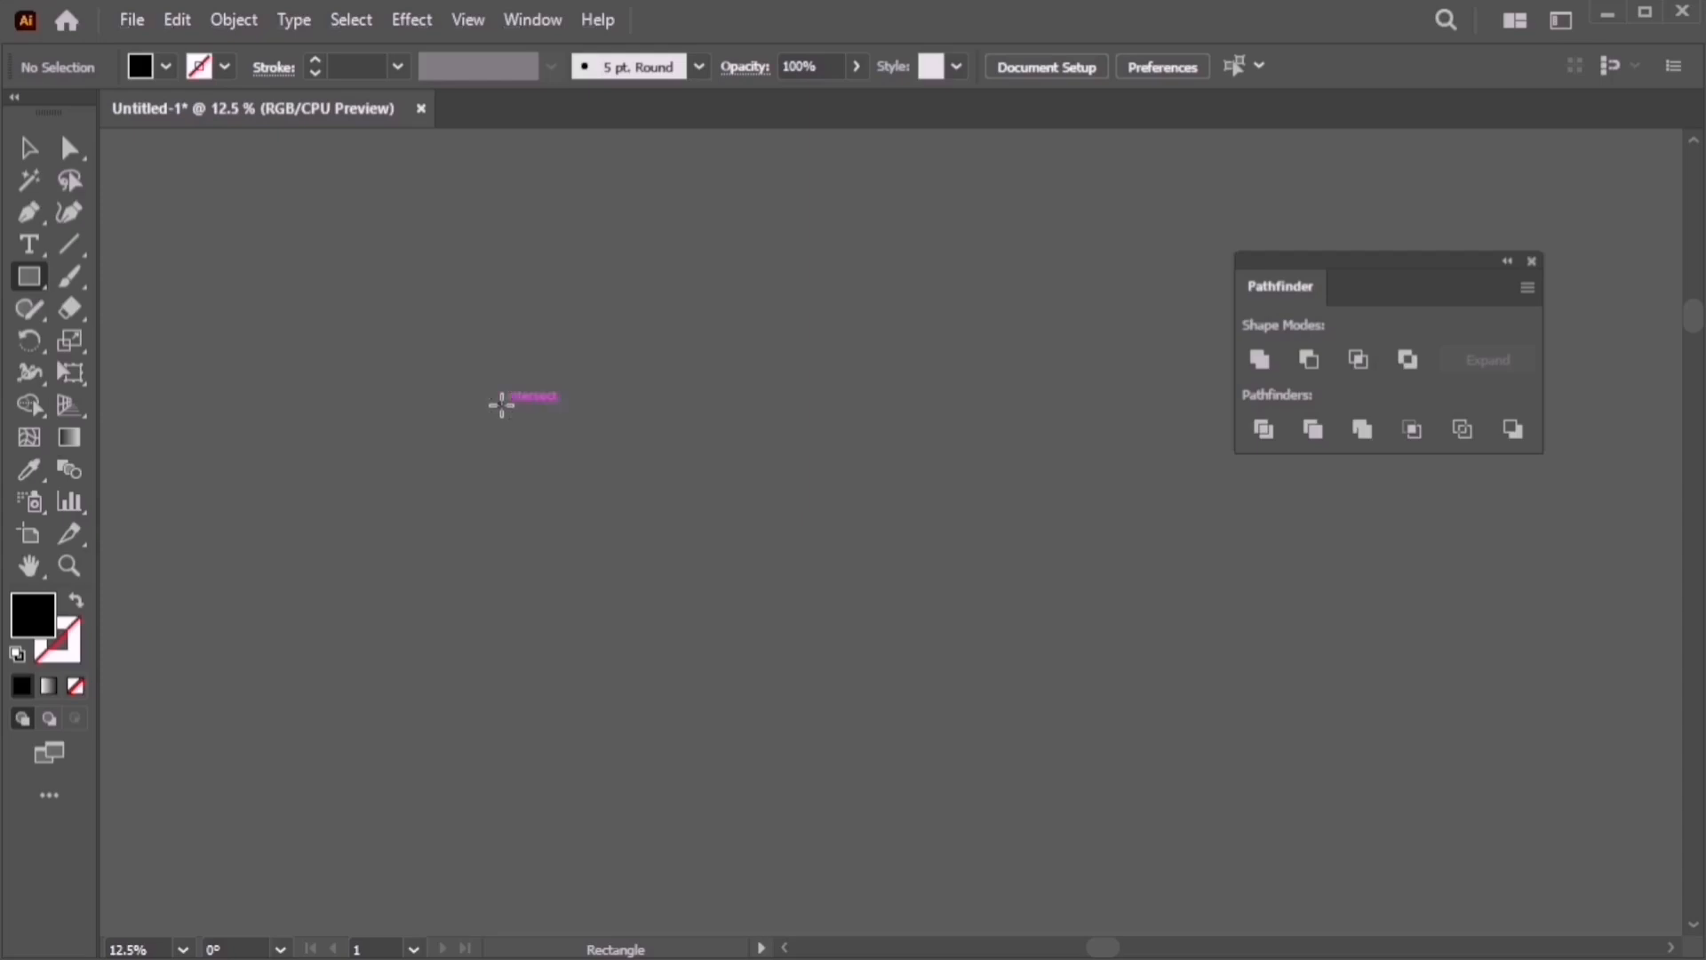
mouse_move(501, 406)
left_mouse_down()
mouse_move(636, 495)
mouse_move(613, 484)
left_mouse_up()
double_click(43, 622)
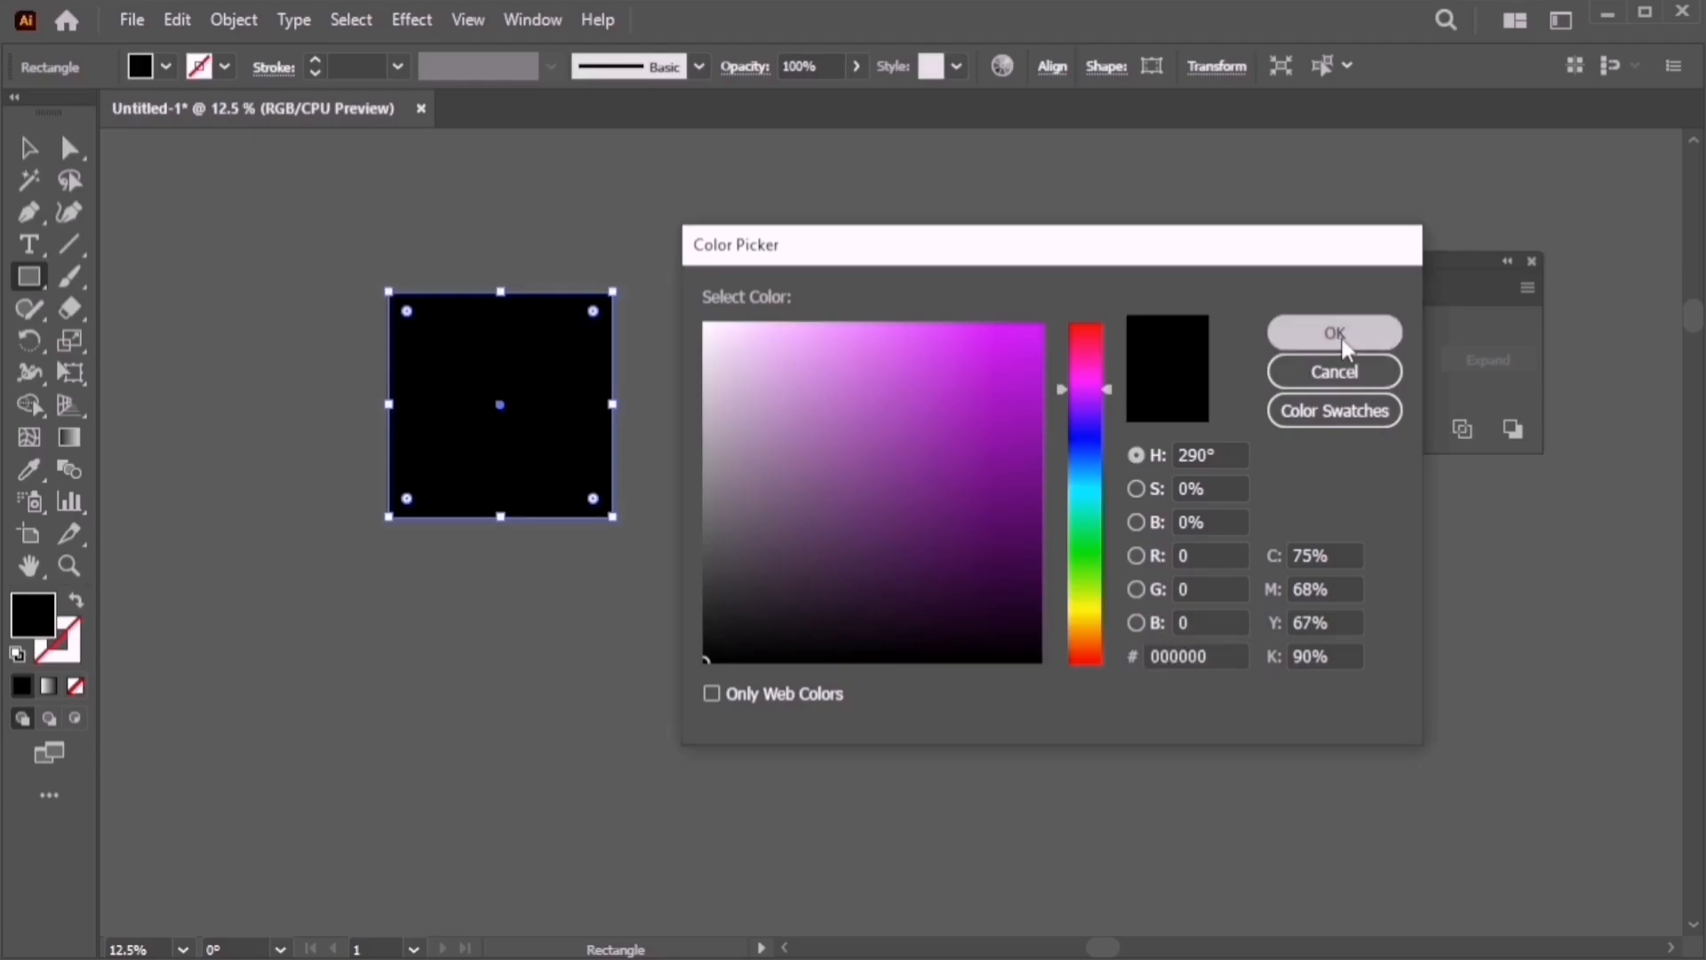
left_click(1335, 332)
left_click(27, 148)
left_click_drag(472, 365, 395, 295)
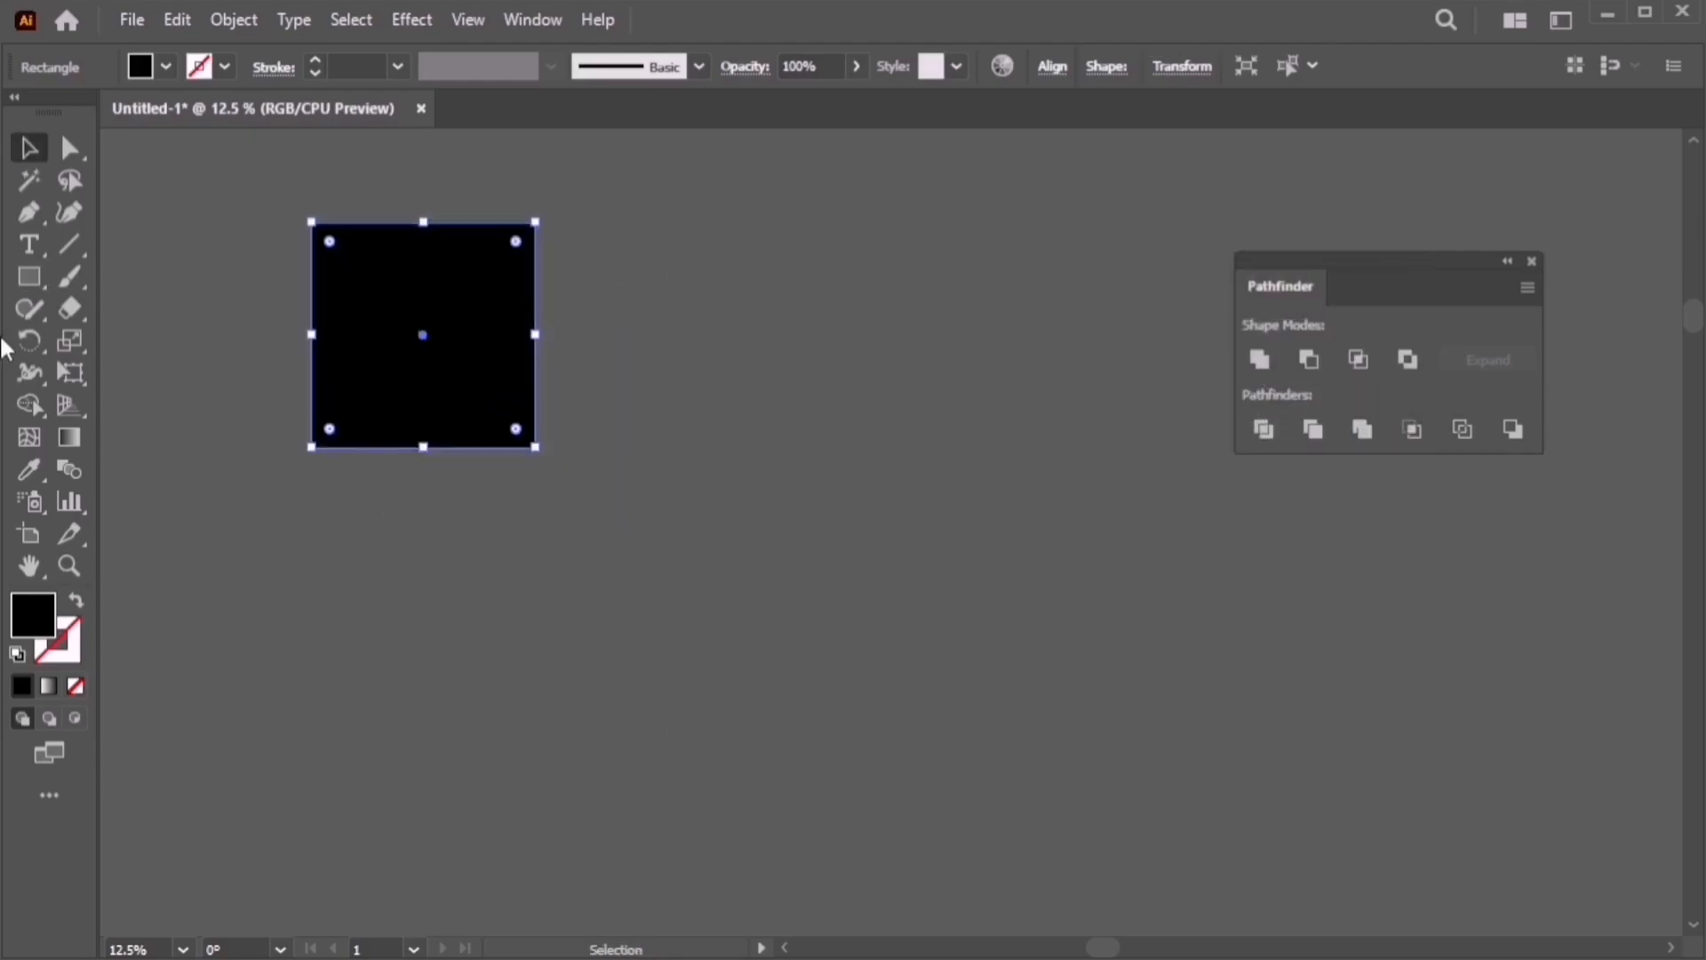
Duplicate the black square diagonally down and right so the two overlap, and fill the copy with red FF0303
left_click(28, 277)
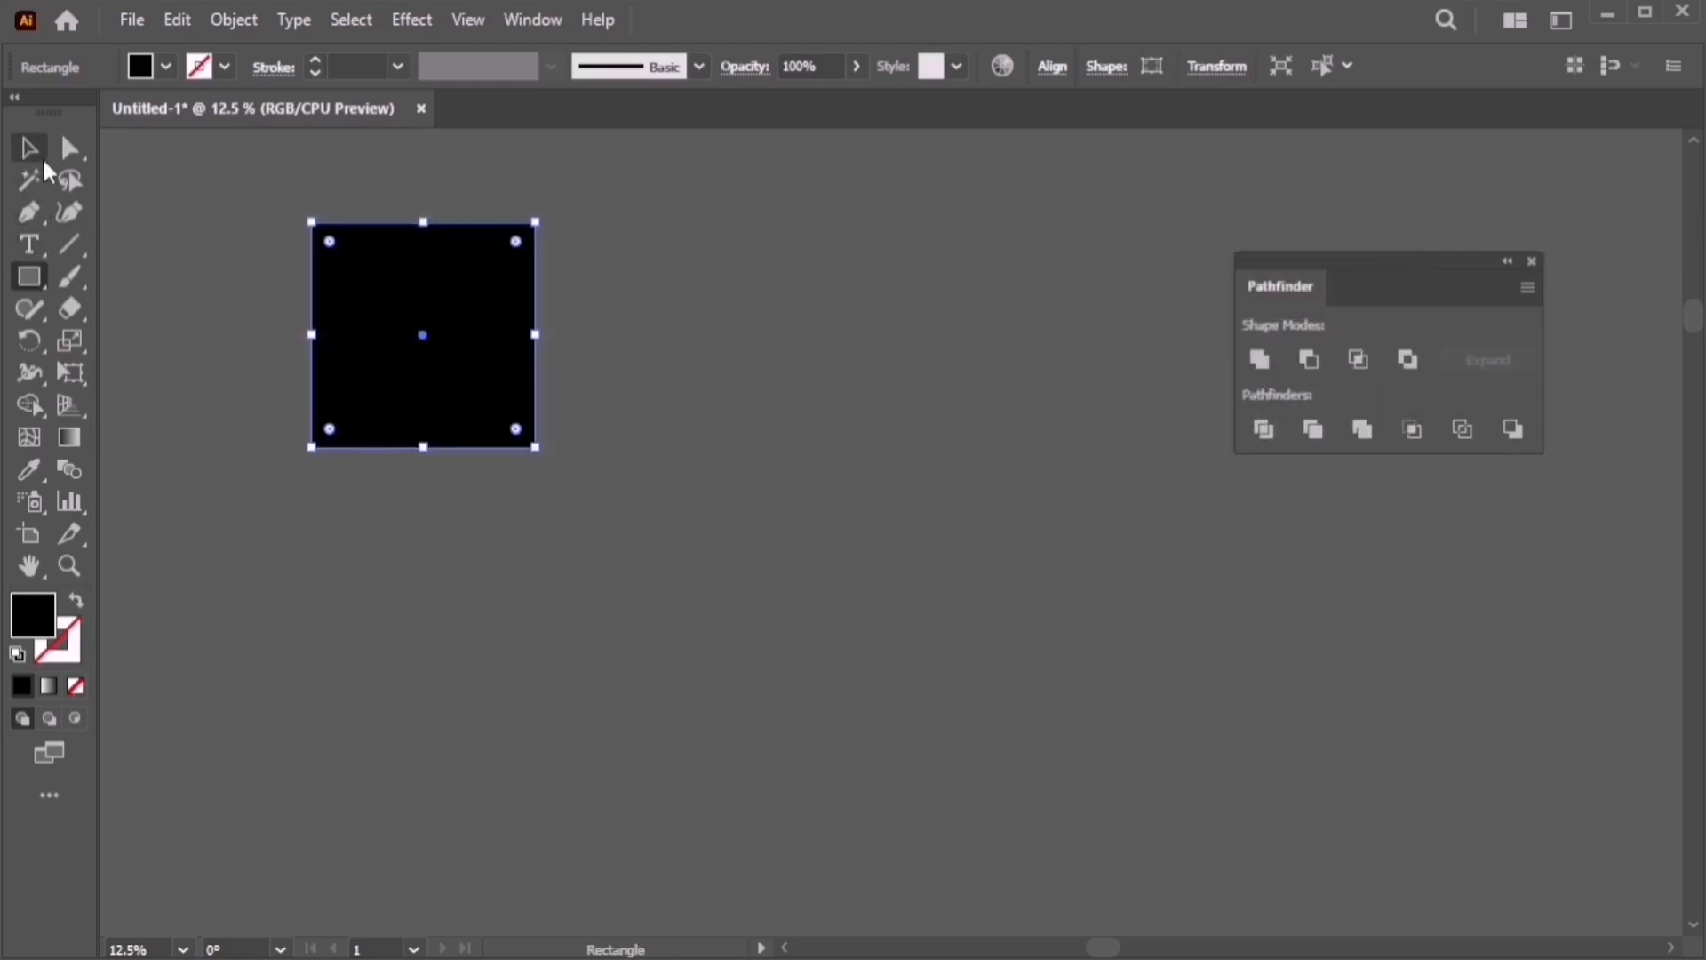
left_click(27, 148)
left_click_drag(483, 411, 560, 507)
double_click(40, 623)
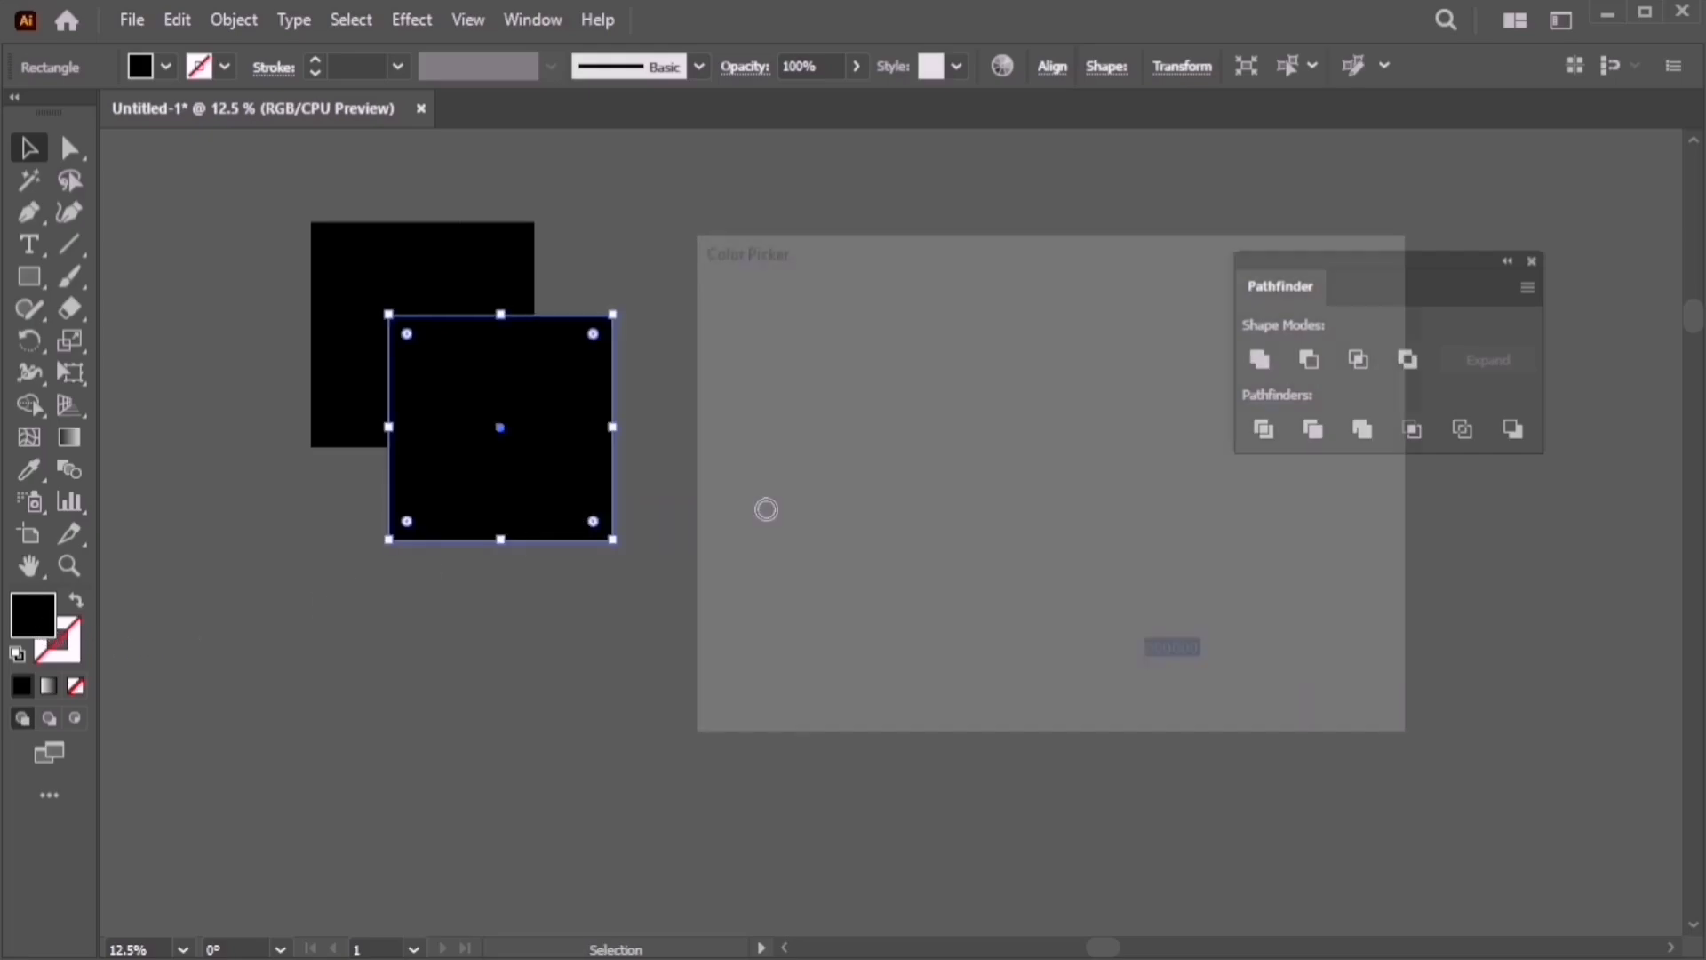
left_click_drag(1091, 367, 1040, 322)
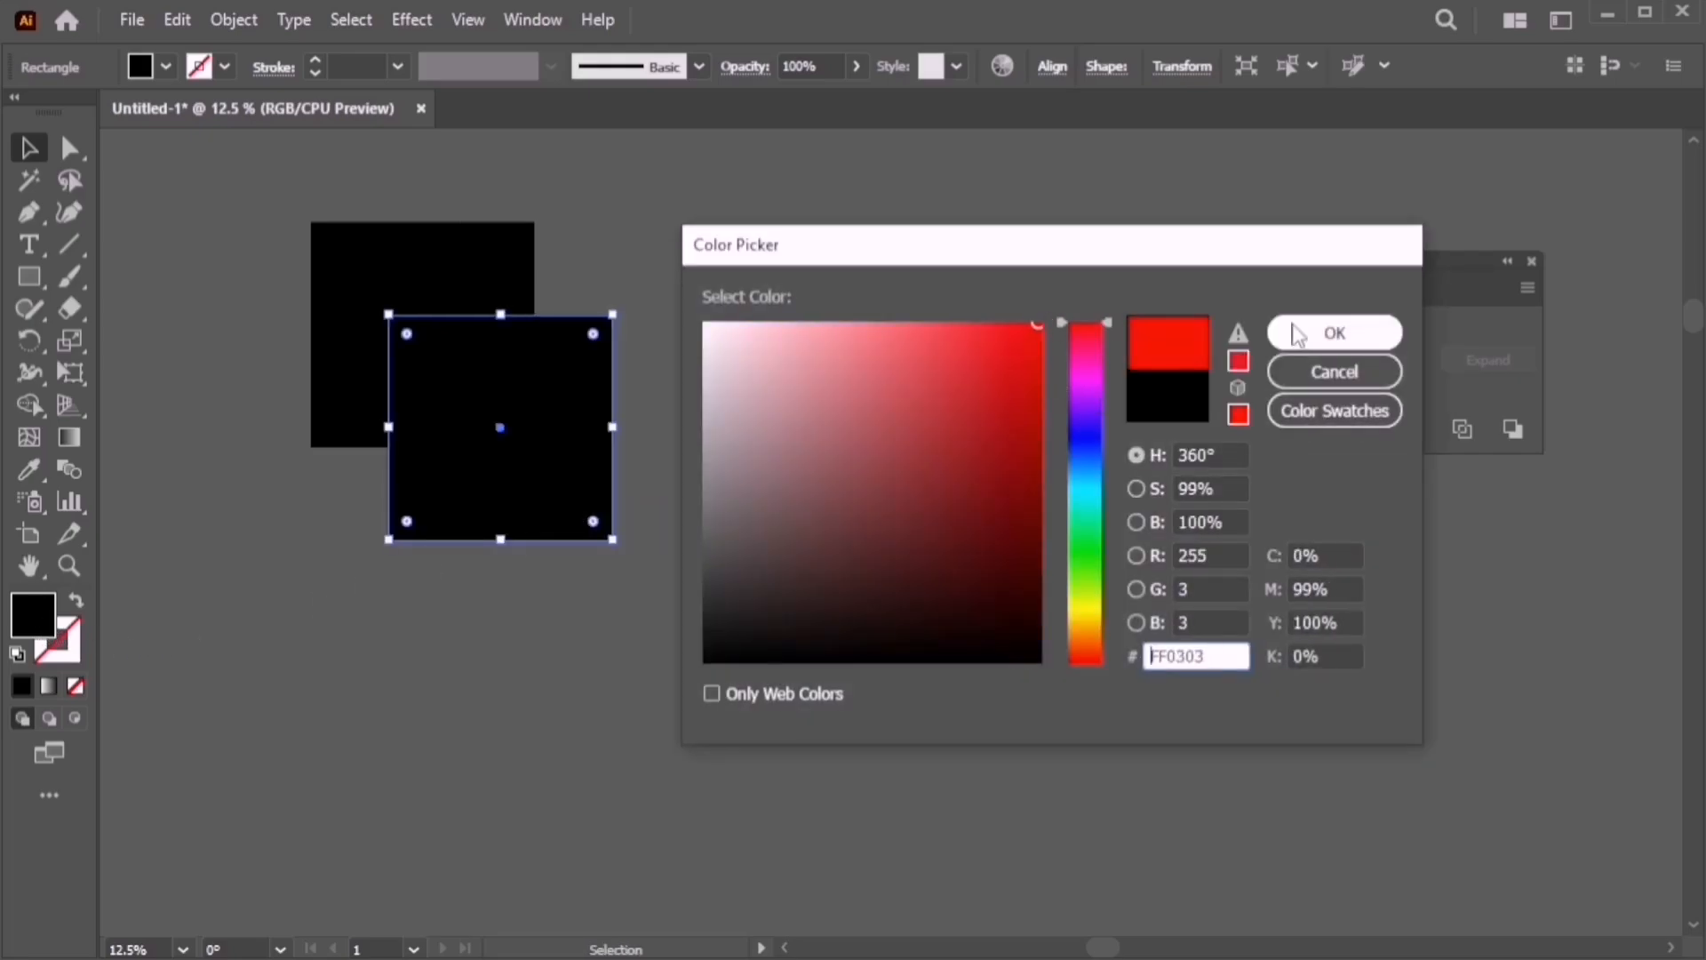
left_click(1333, 332)
Scale down the overlapping black and red squares together and duplicate the pair horizontally into an evenly spaced row of four
left_click(332, 377, "shift")
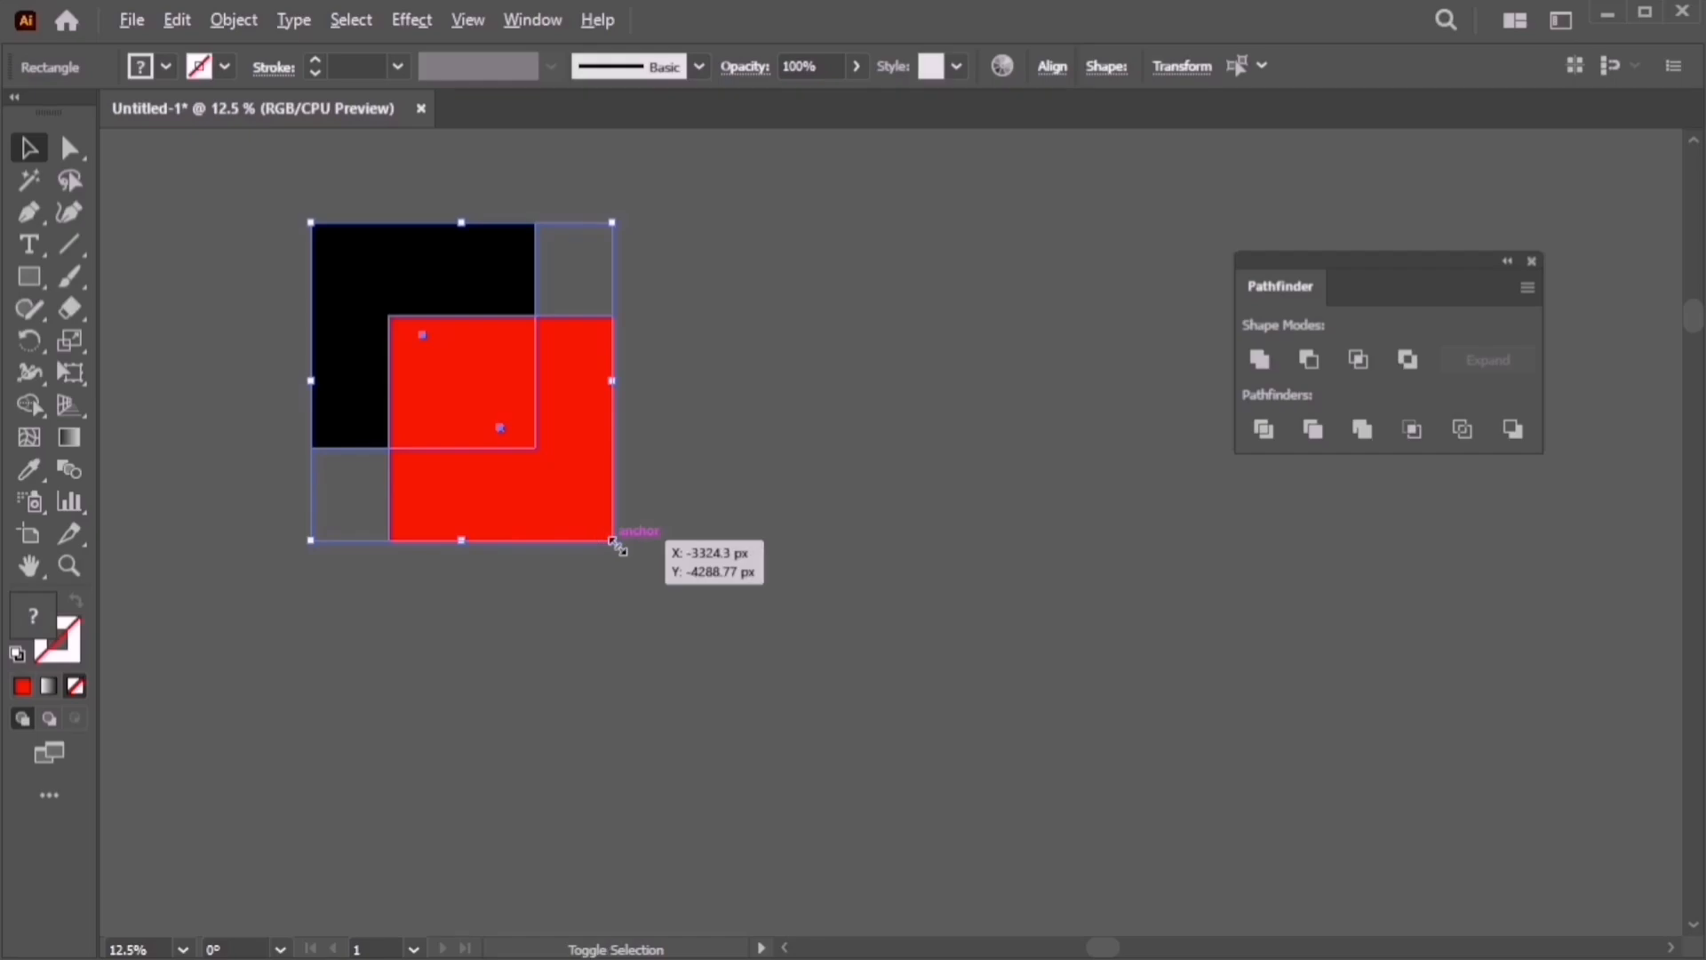
left_click_drag(613, 542, 655, 373)
key("ctrl+d")
key("ctrl+d")
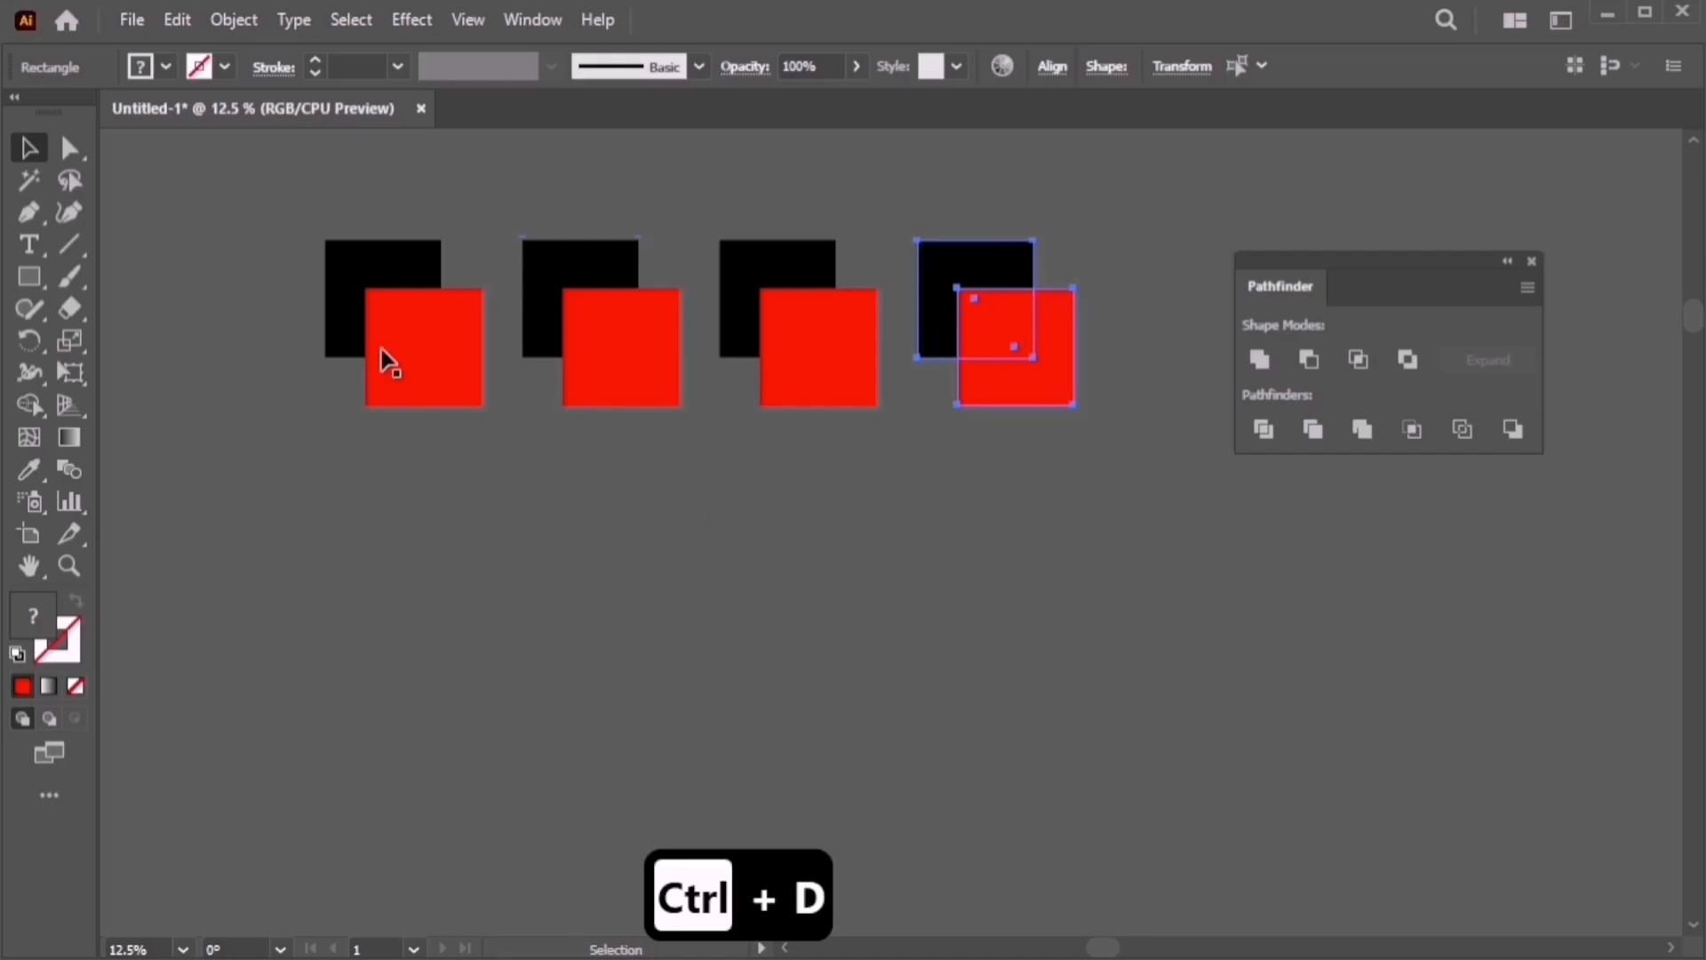
Duplicate the row of four pairs downward twice to form a grid of three rows
left_click_drag(286, 219, 1121, 446)
left_click_drag(983, 374, 1045, 545)
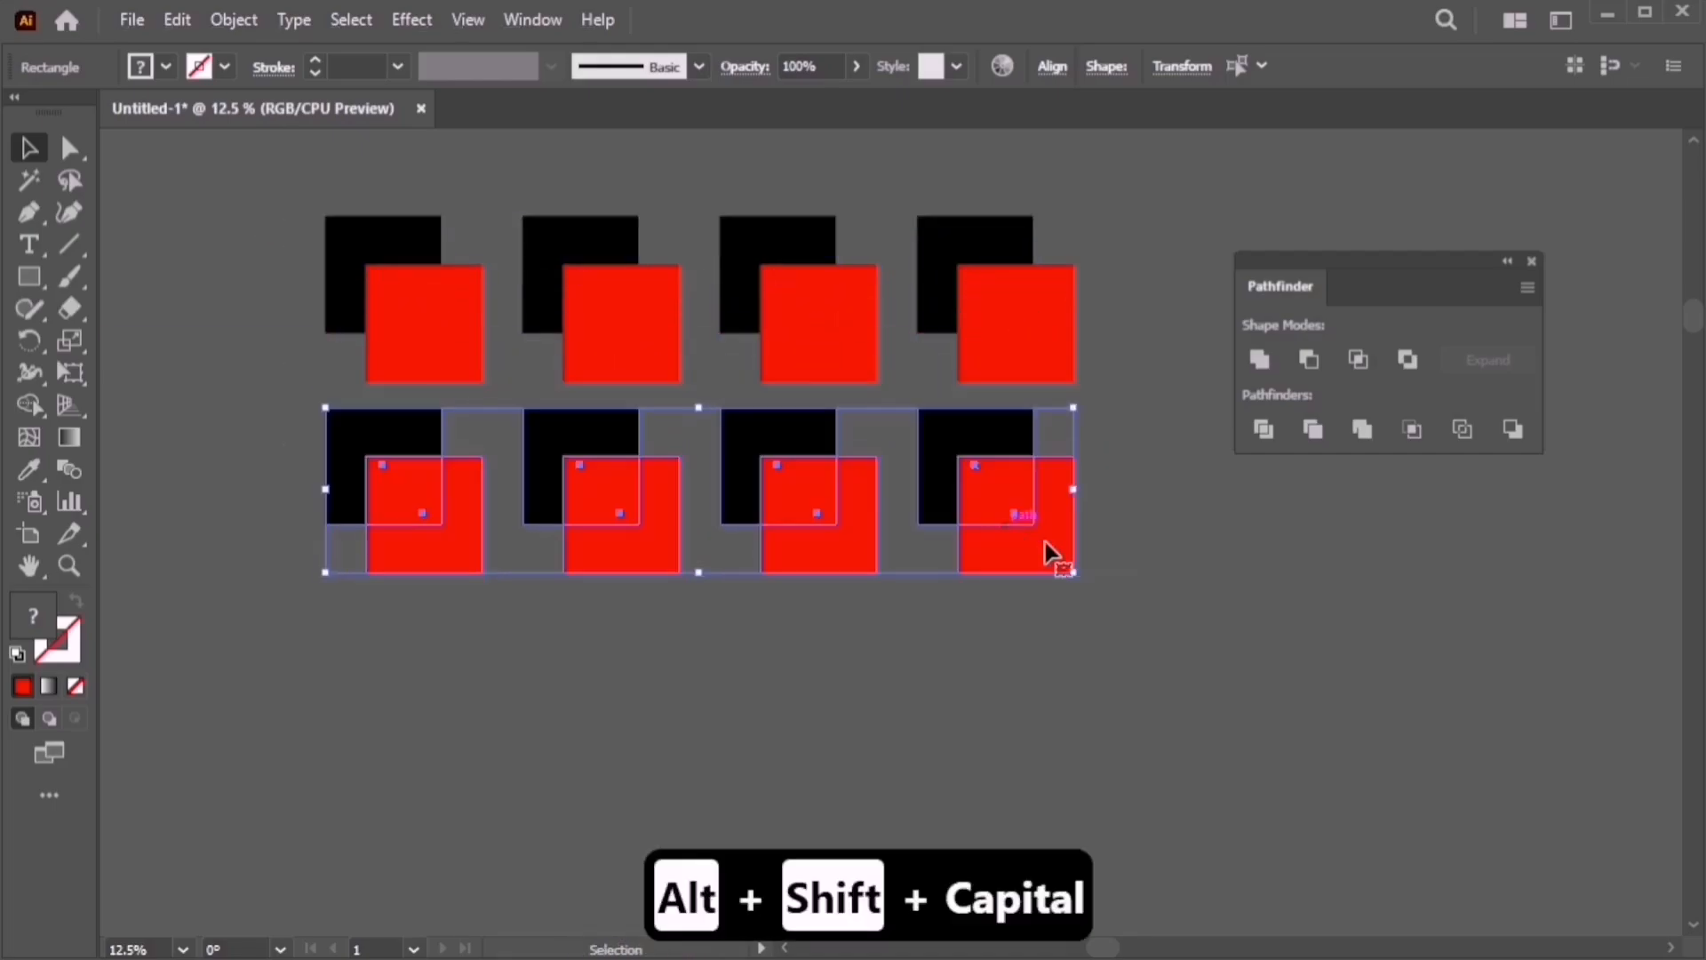
key("ctrl+d")
left_click(1260, 609)
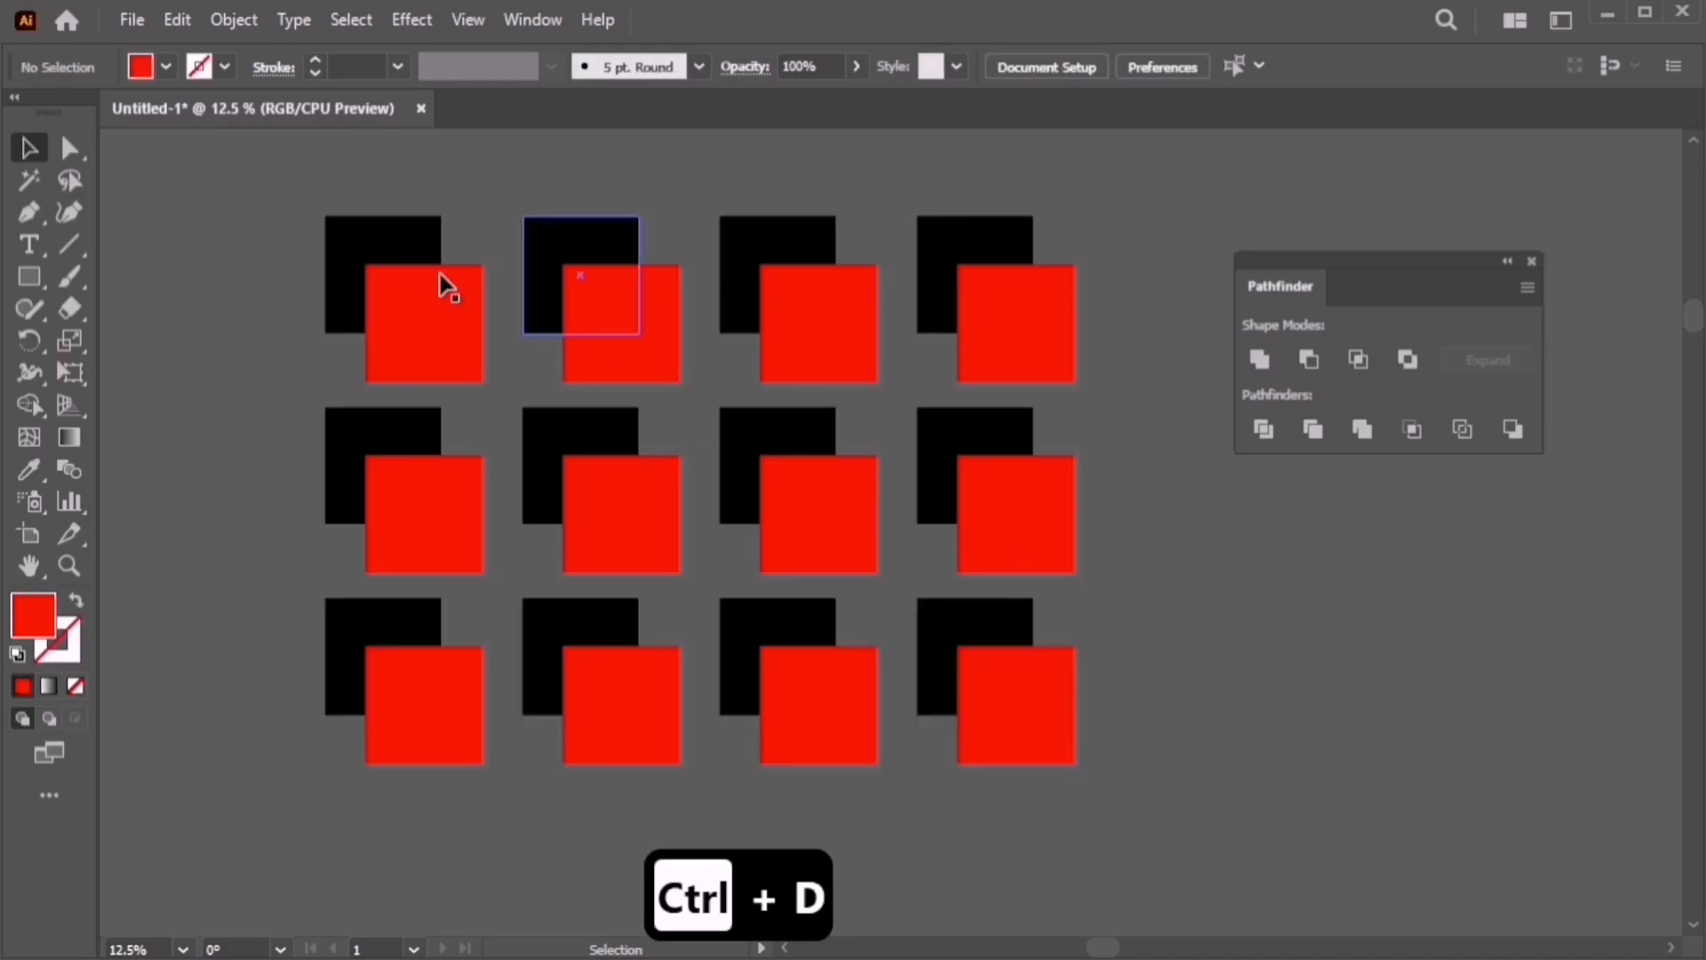
Move the Pathfinder panel closer to the grid and unite the first pair of squares in the top row
left_click_drag(280, 231, 1122, 691)
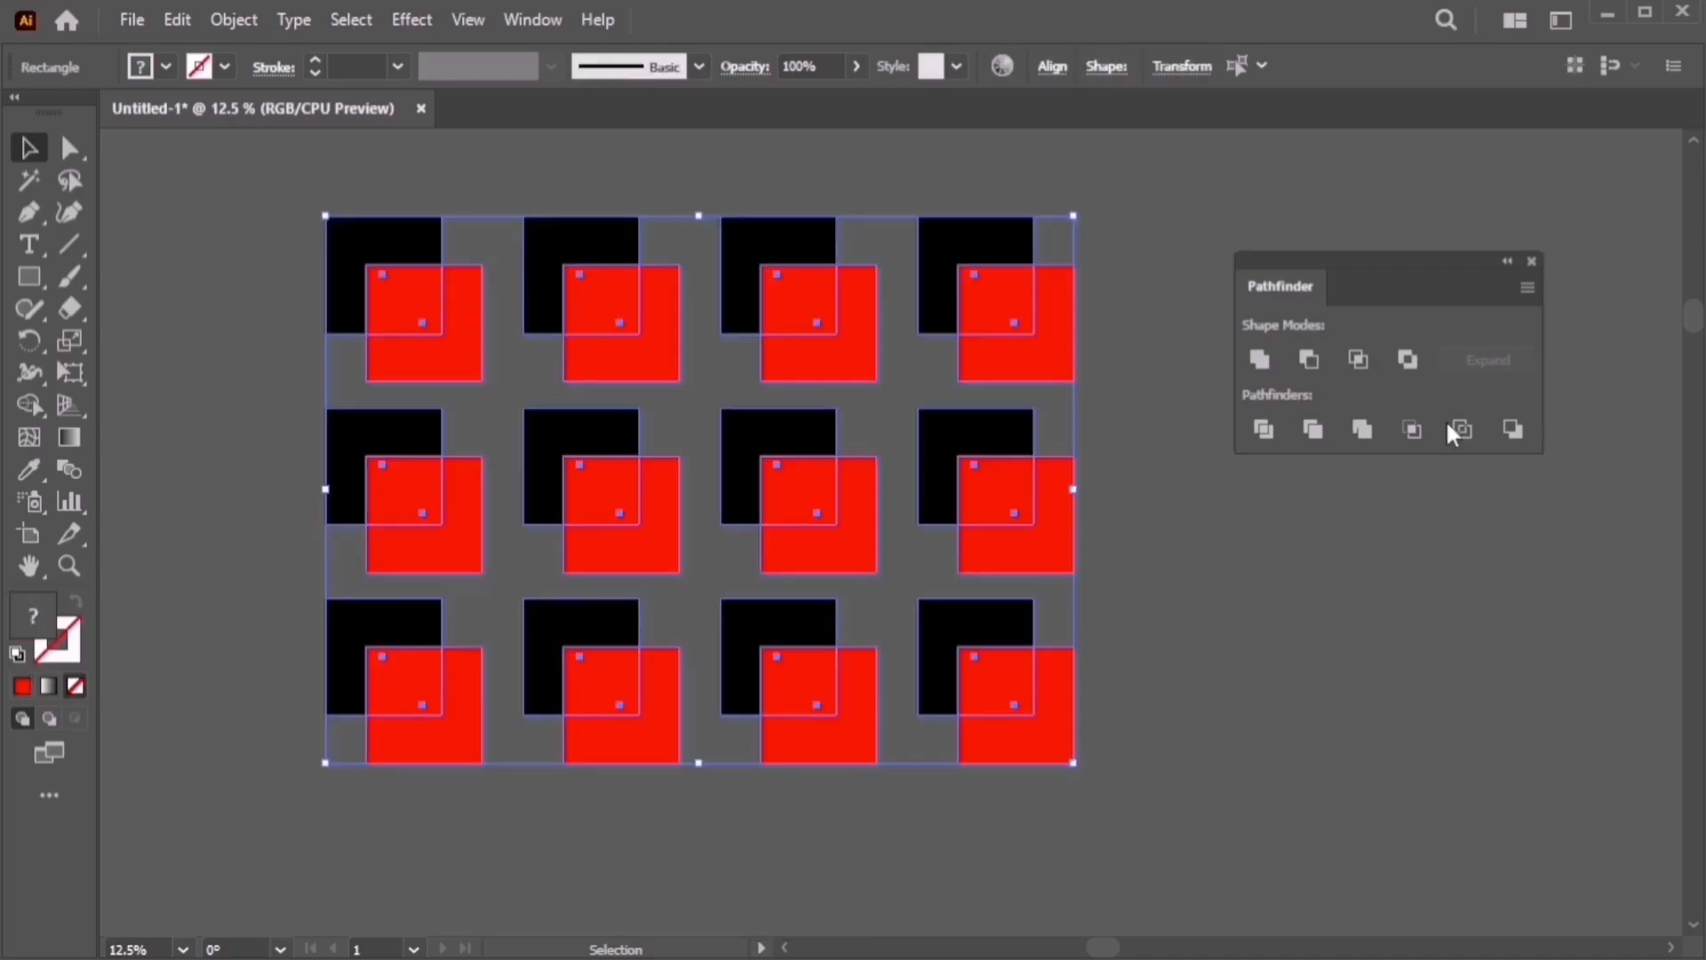
left_click_drag(1455, 298, 1344, 256)
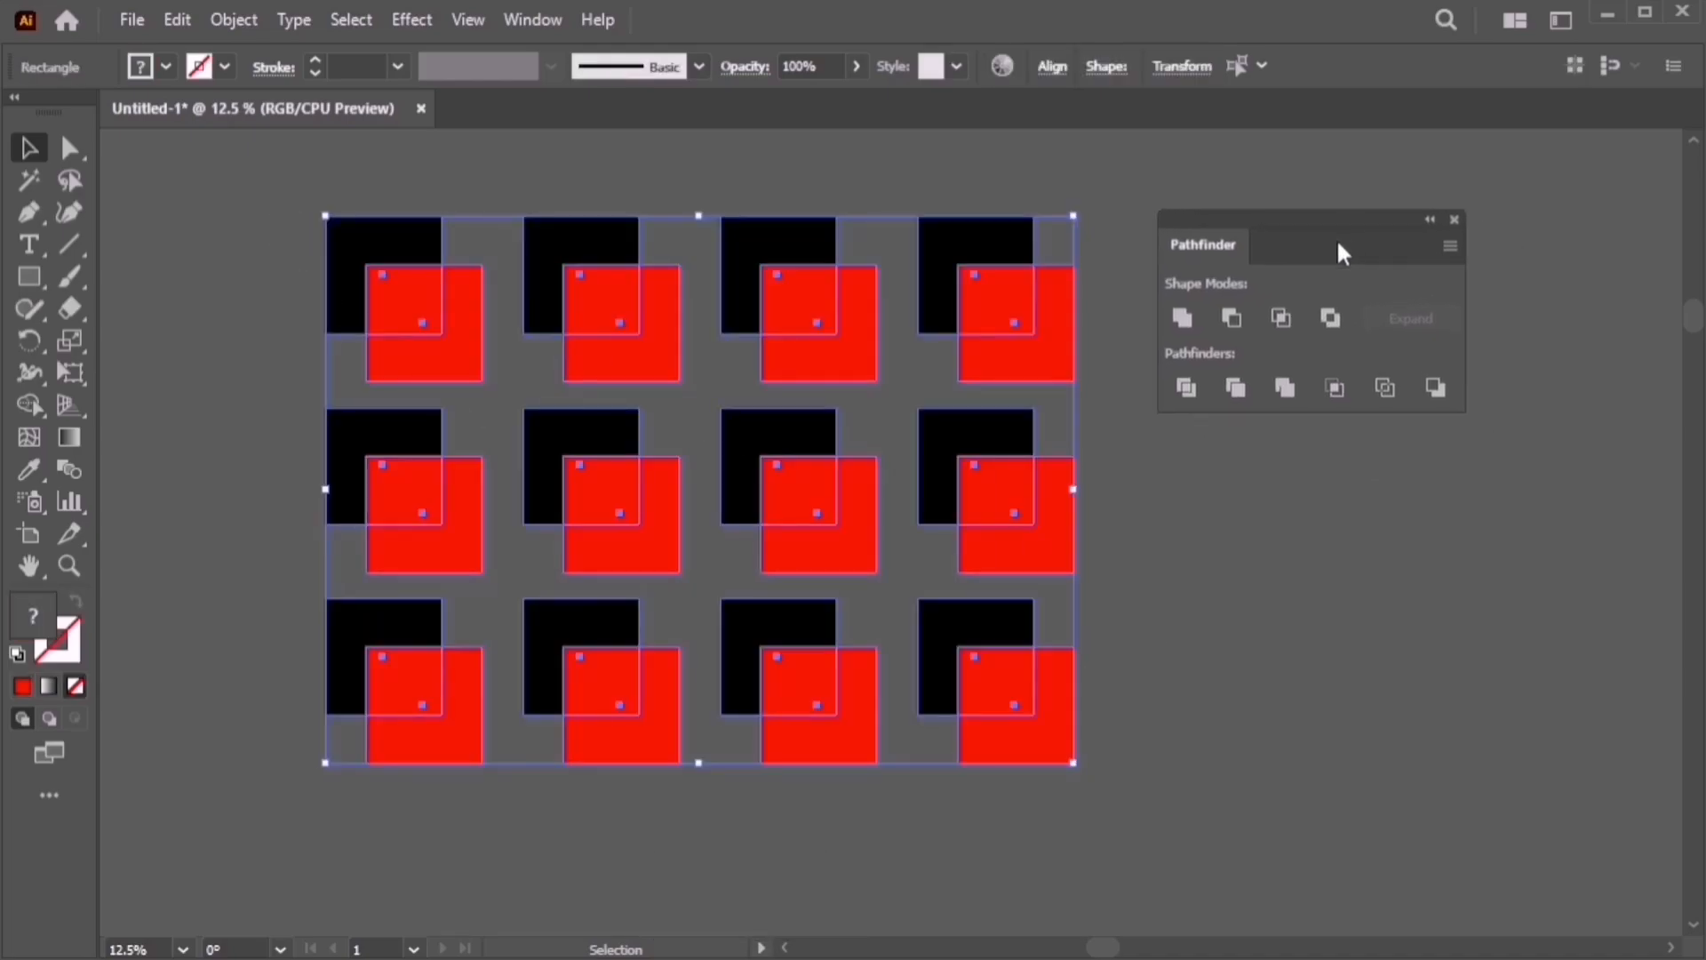
left_click(1211, 514)
left_click_drag(194, 213, 458, 372)
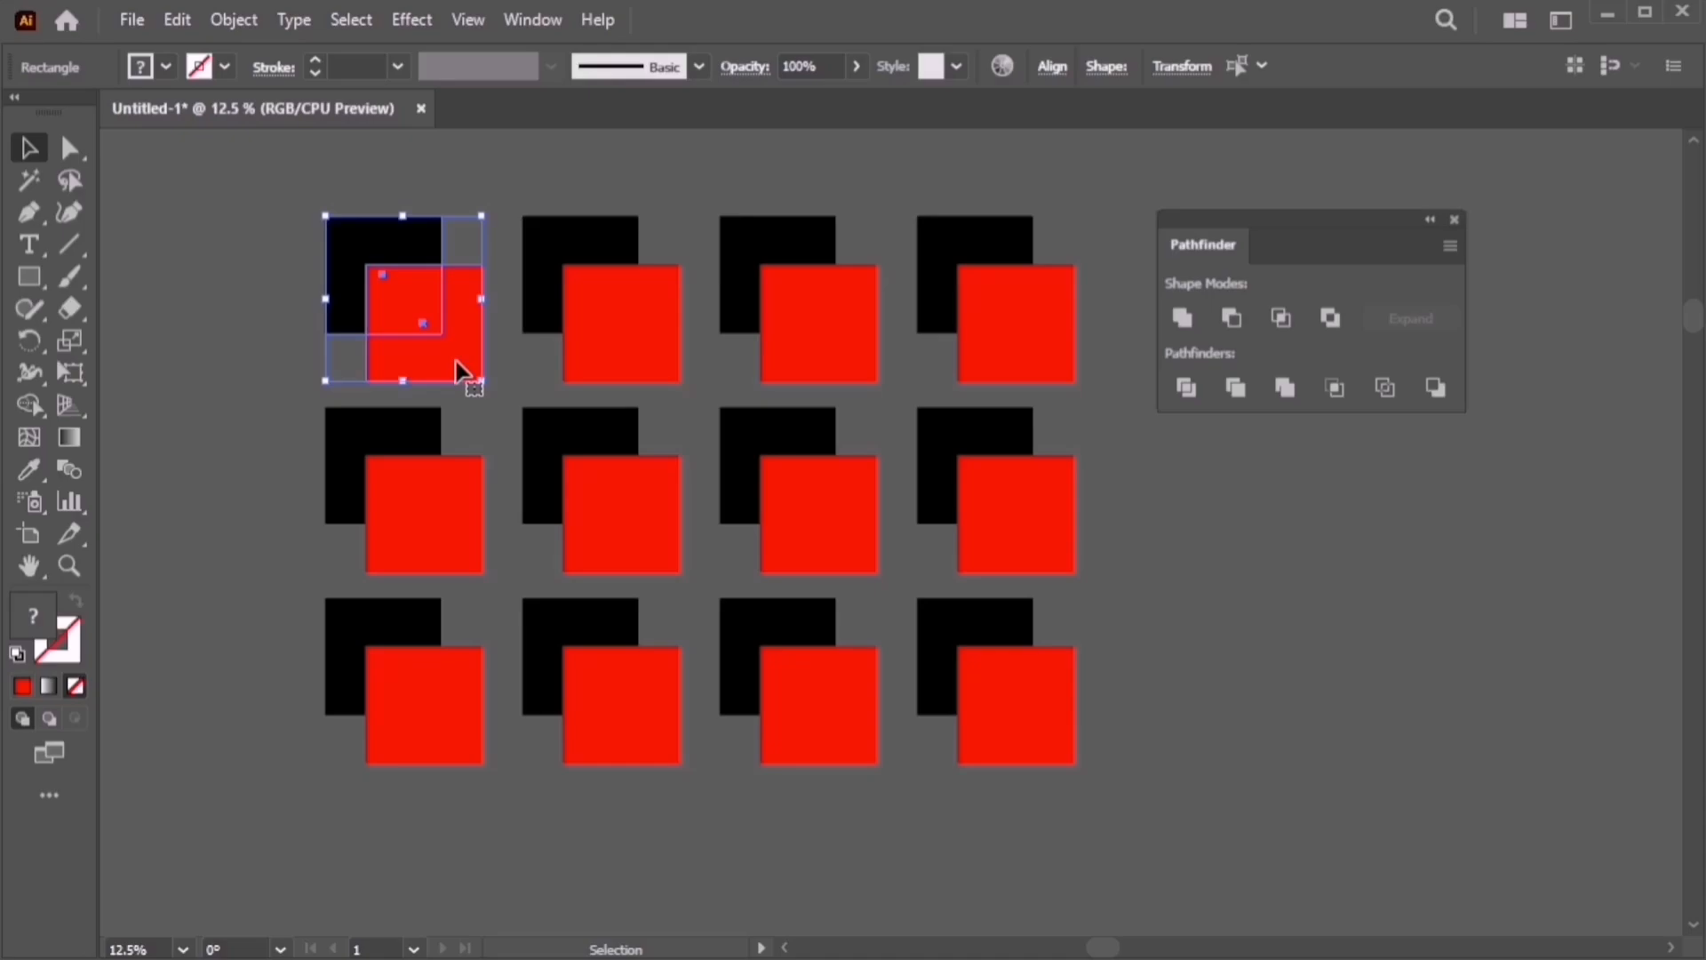
left_click(1183, 318)
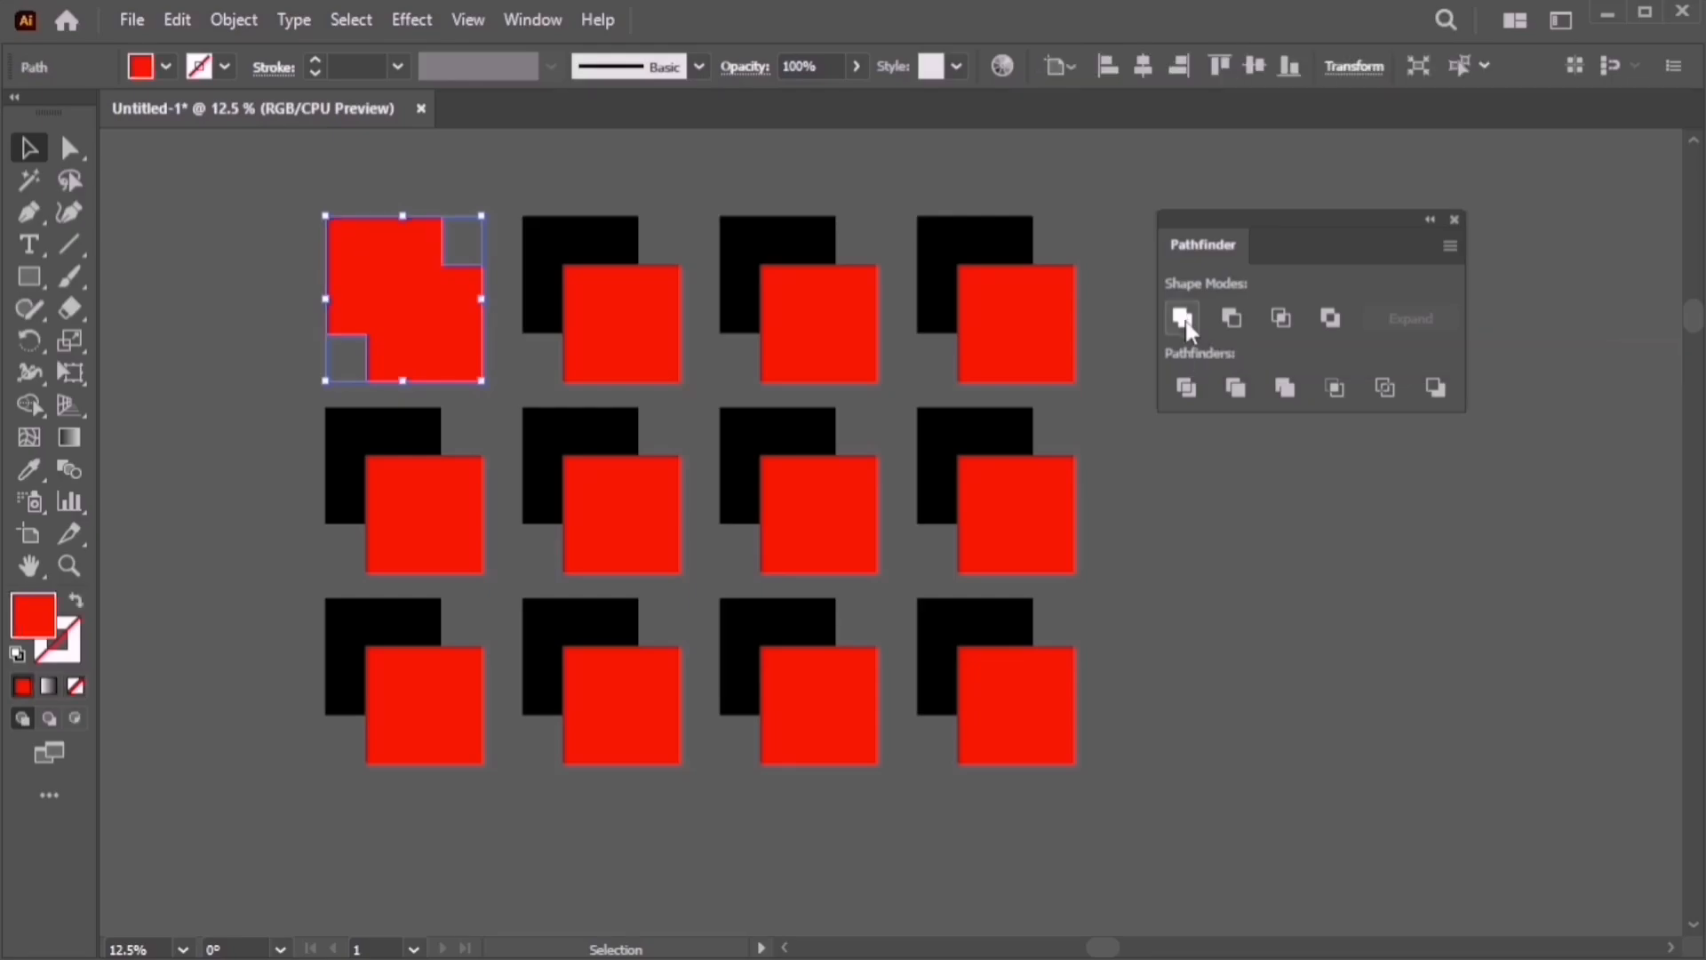
left_click(280, 295)
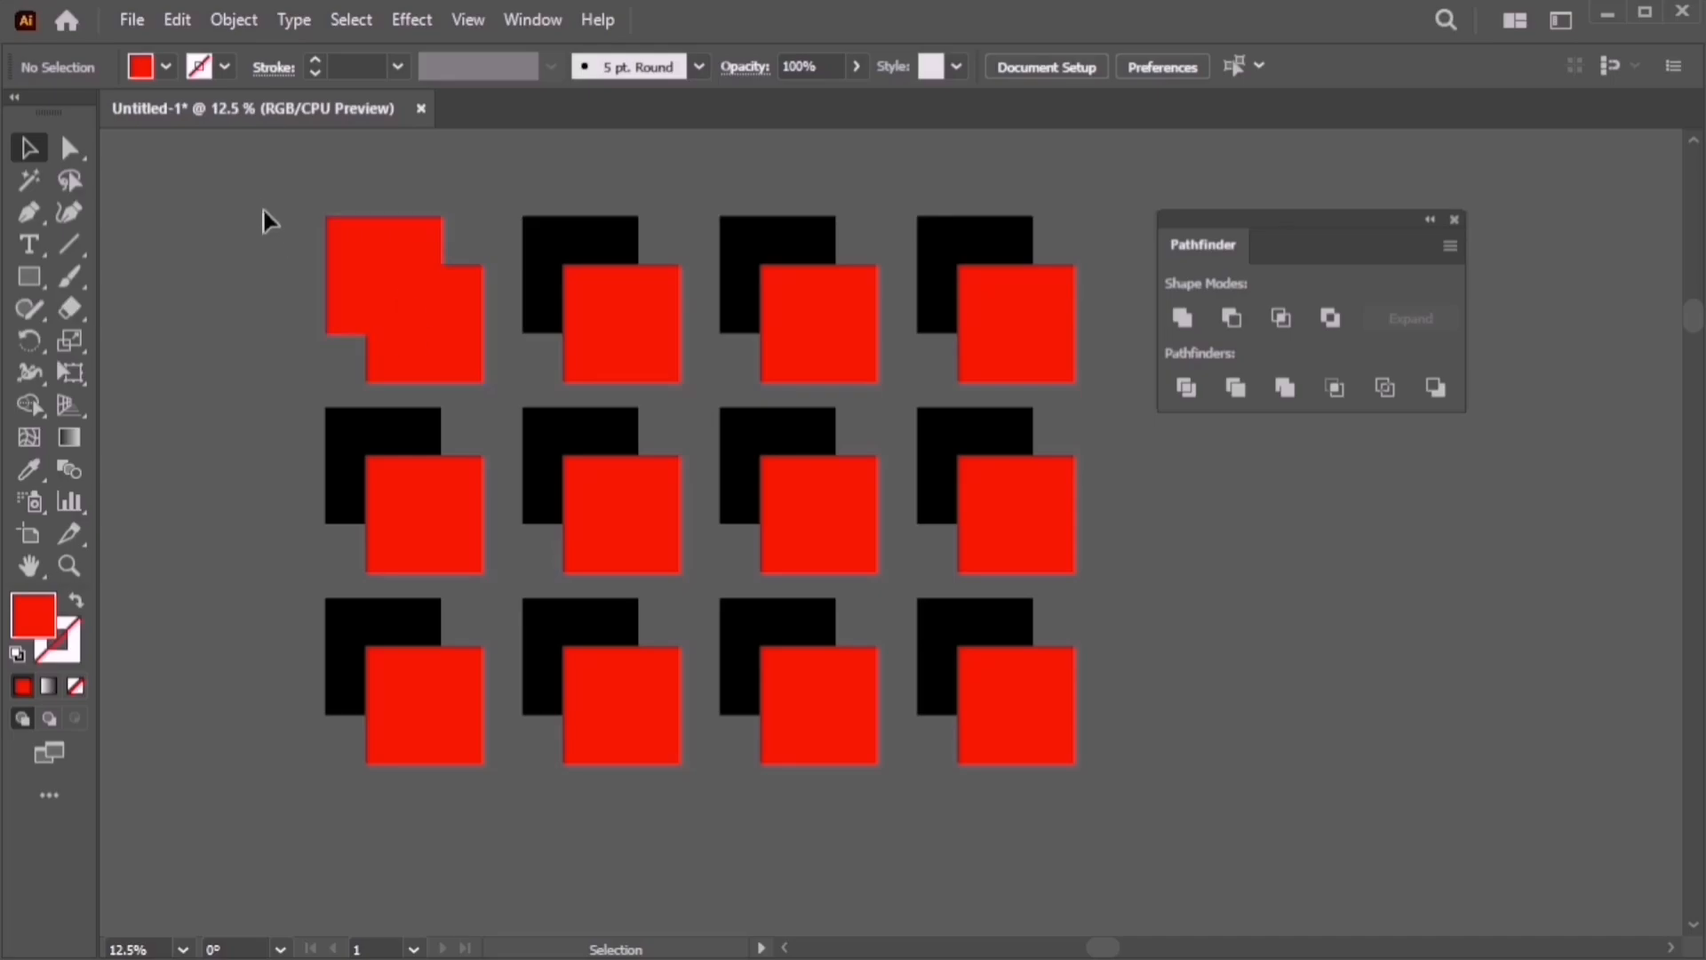
left_click_drag(271, 211, 417, 329)
left_click_drag(494, 176, 638, 364)
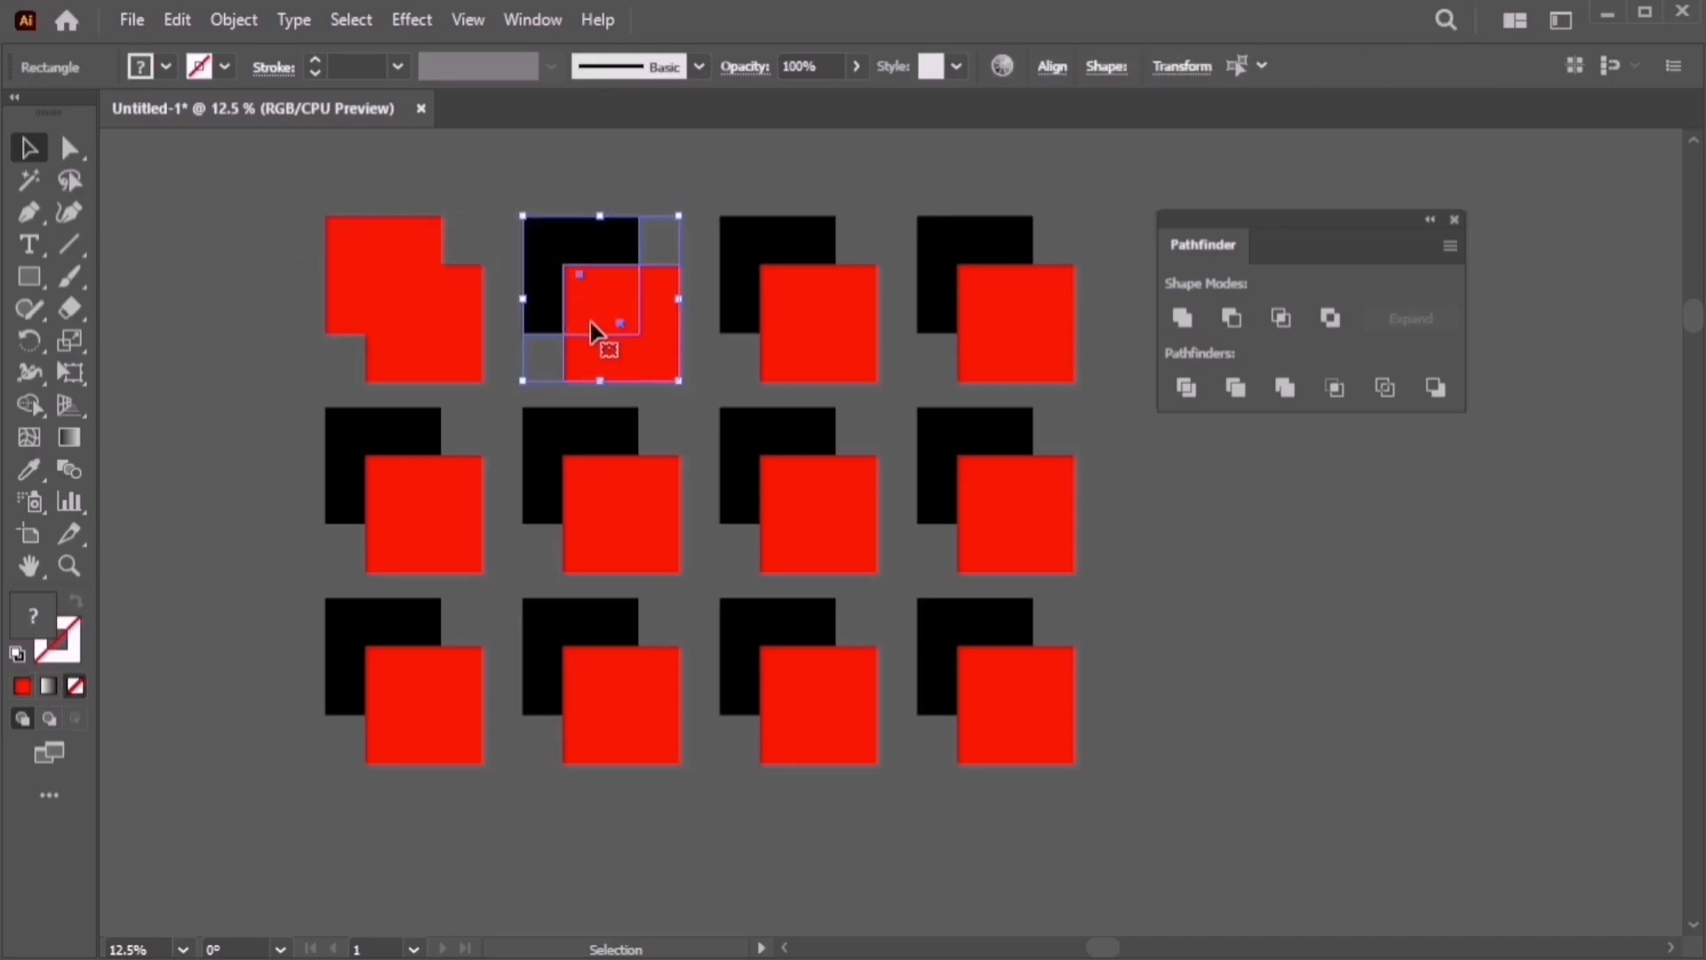
left_click_drag(281, 209, 387, 290)
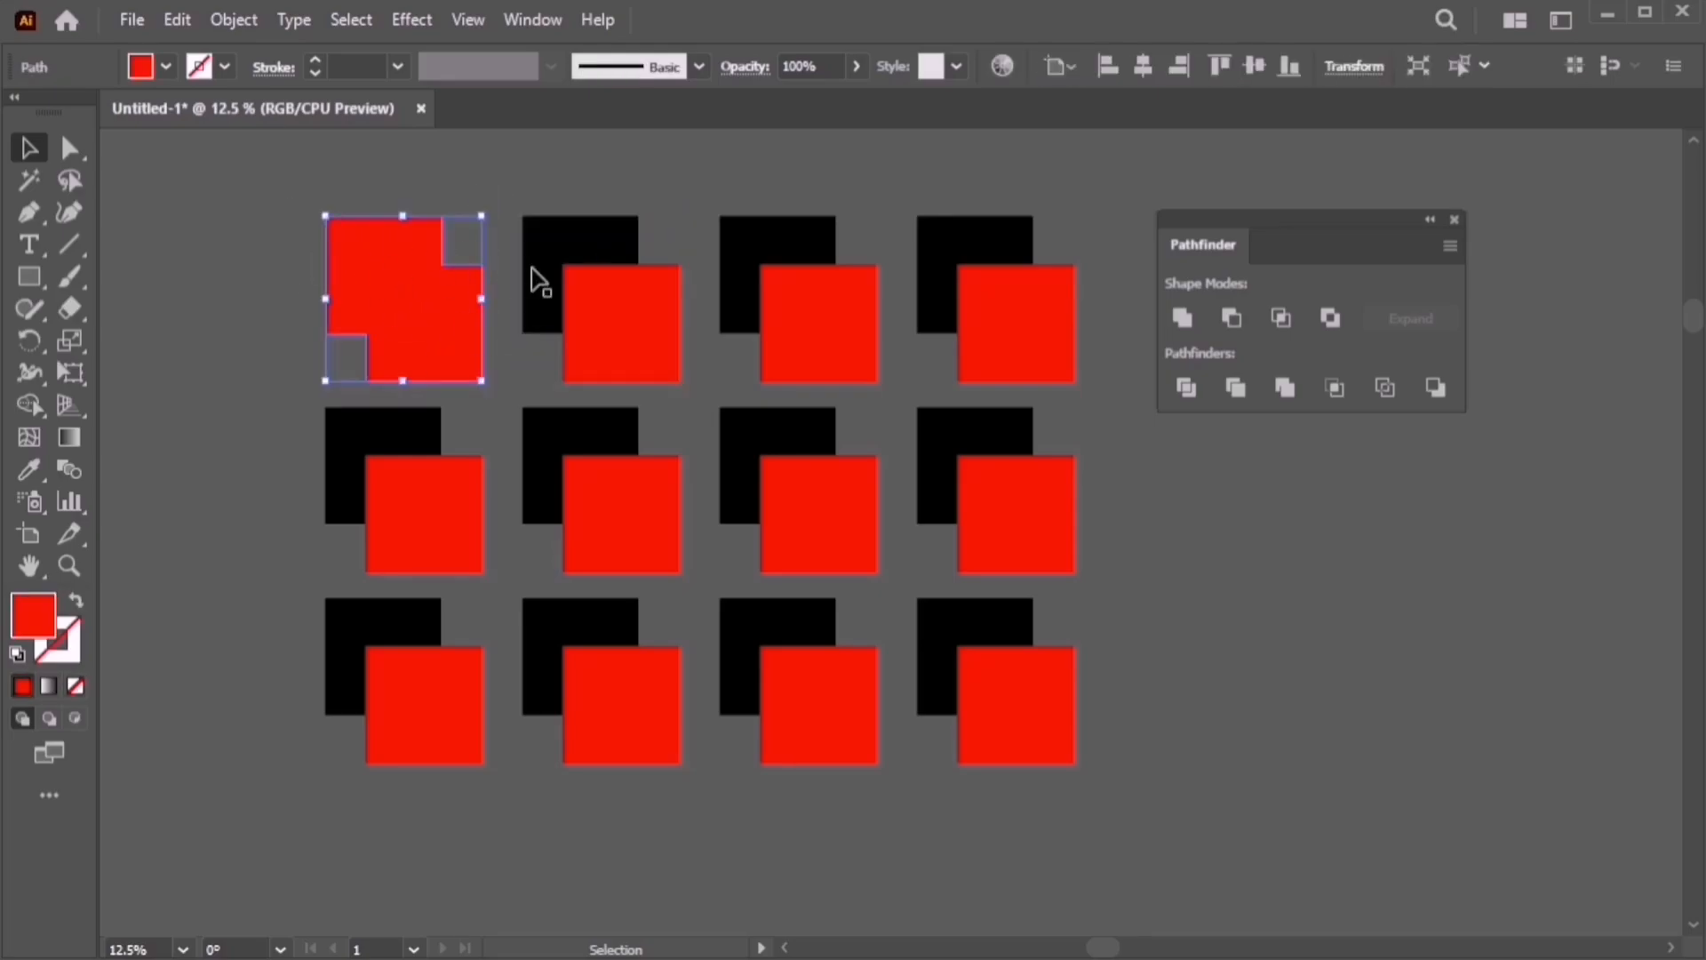
left_click_drag(536, 194, 662, 342)
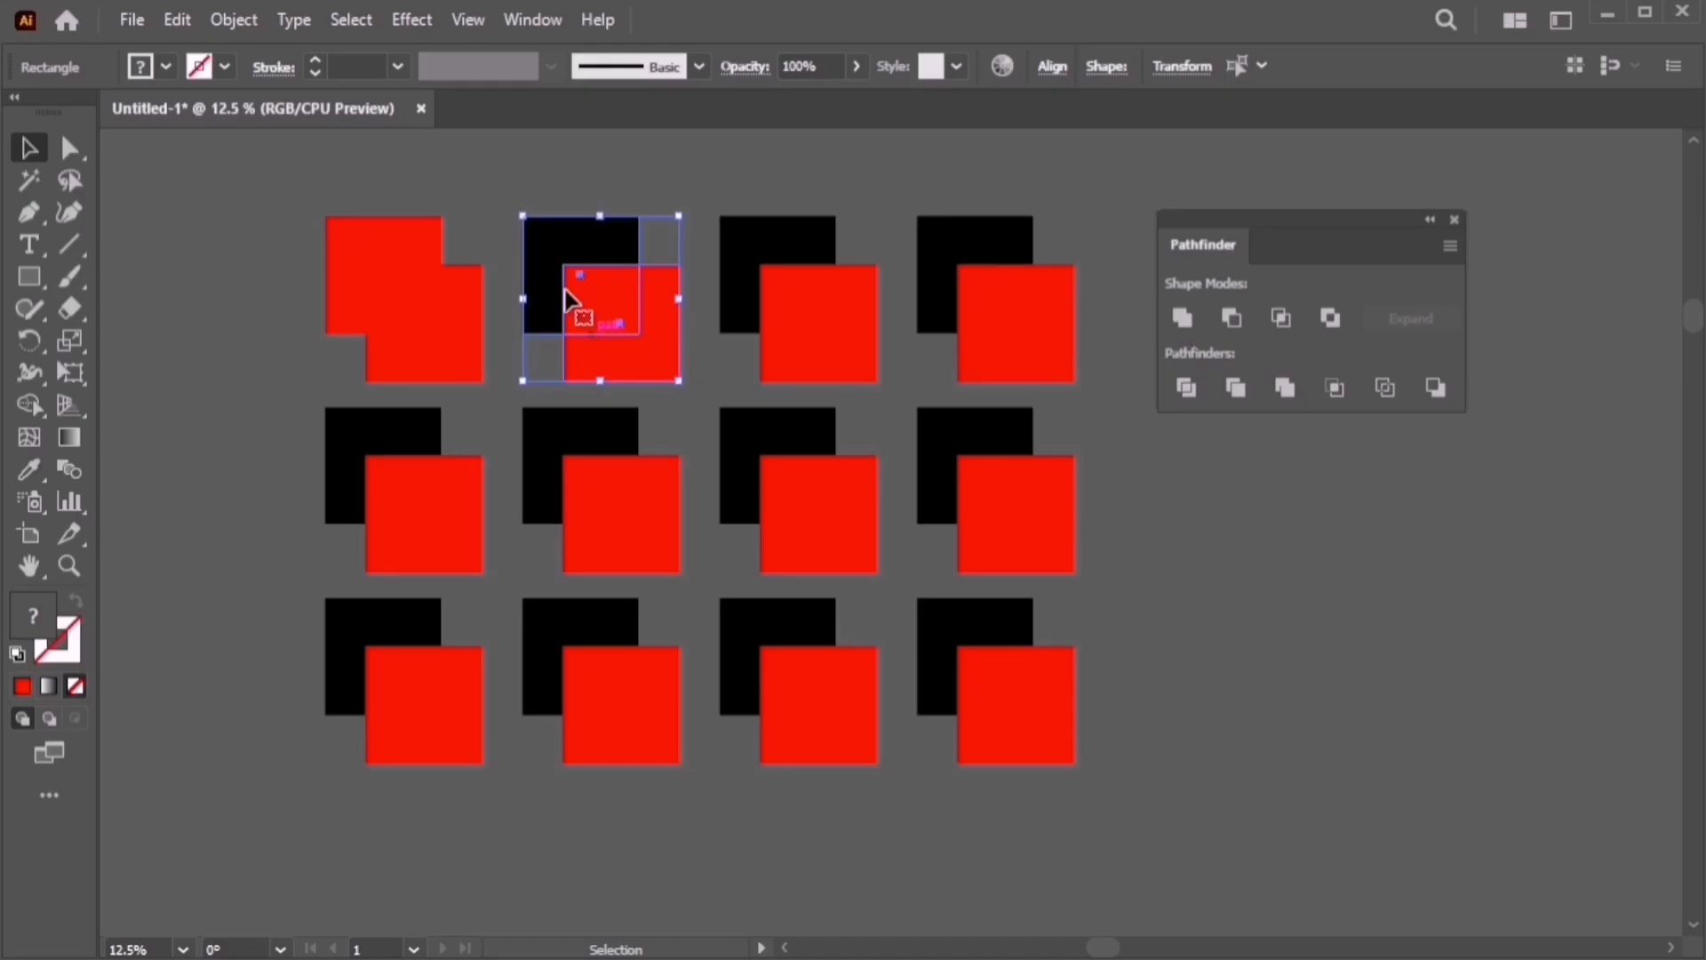
left_click(684, 190)
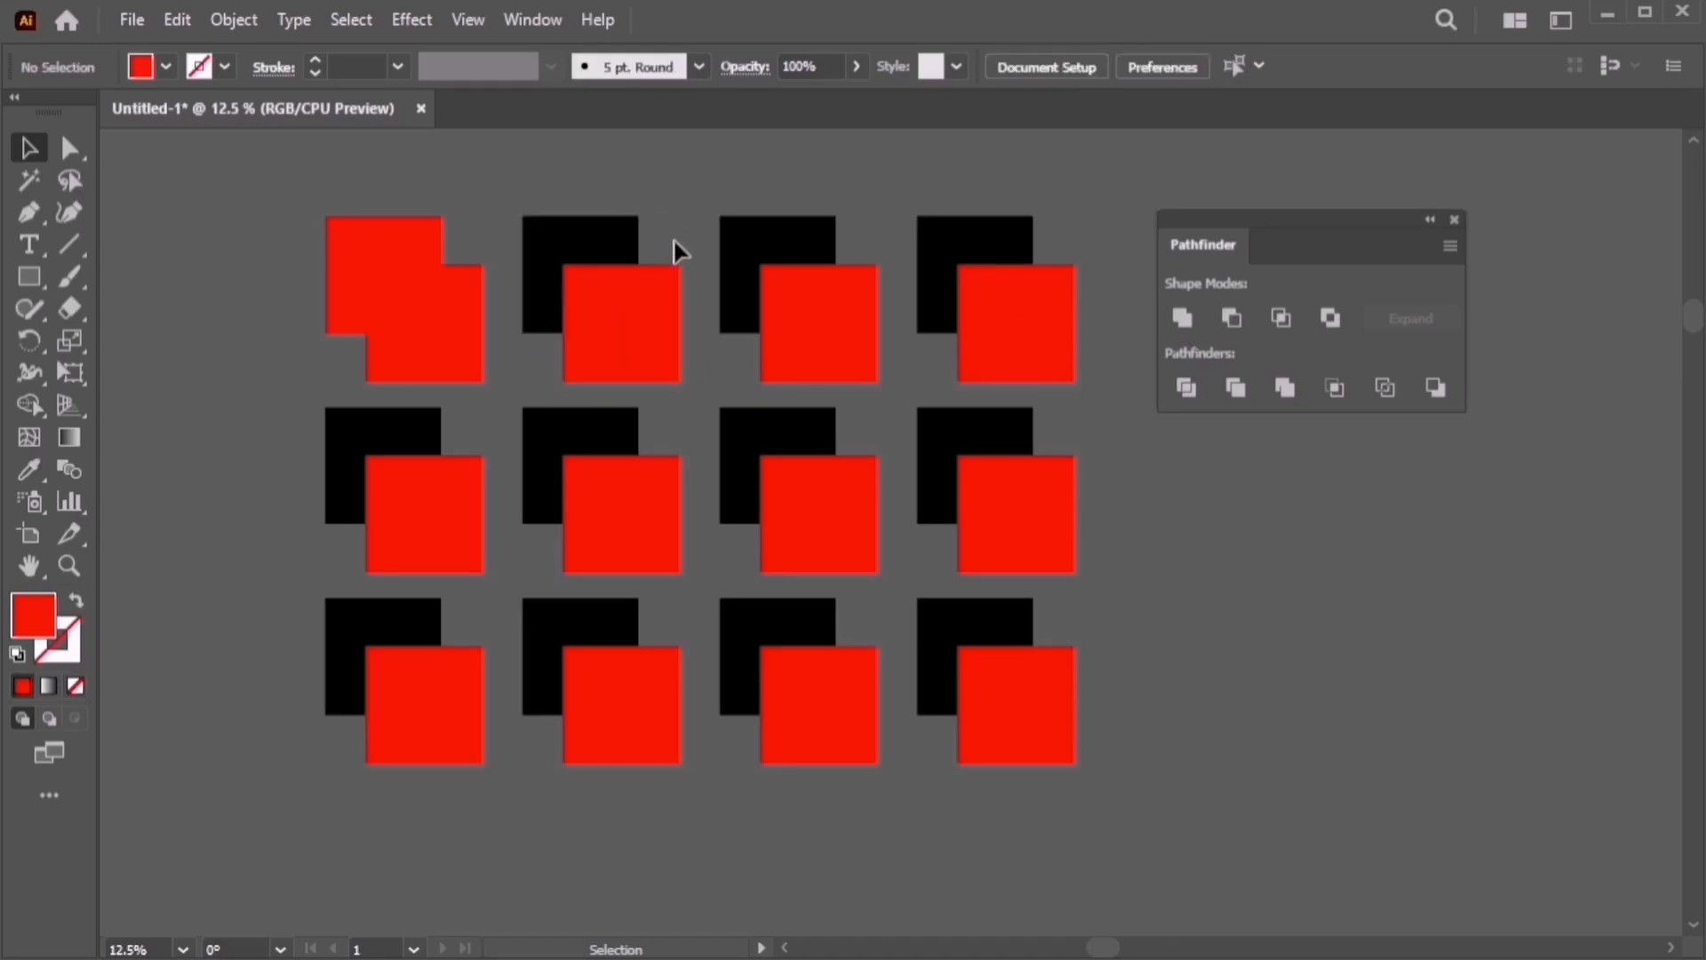
Apply Minus Front to the second pair of squares in the top row to cut the red square from the black one
left_click(610, 239)
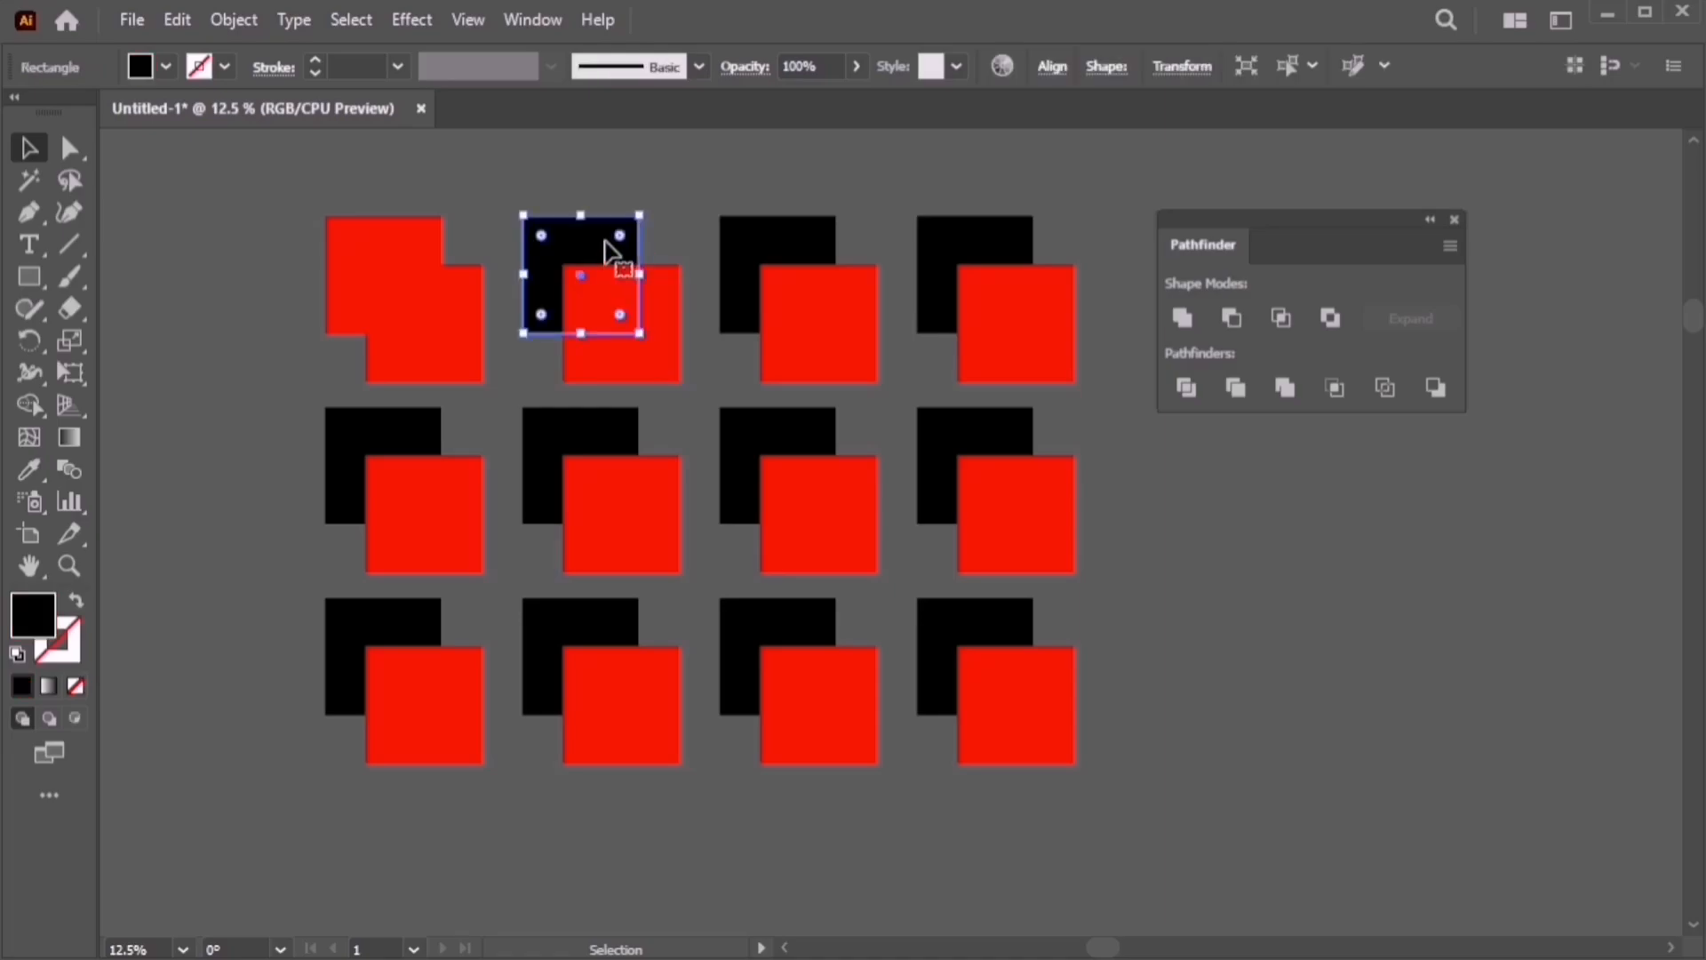
left_click(644, 345, "shift")
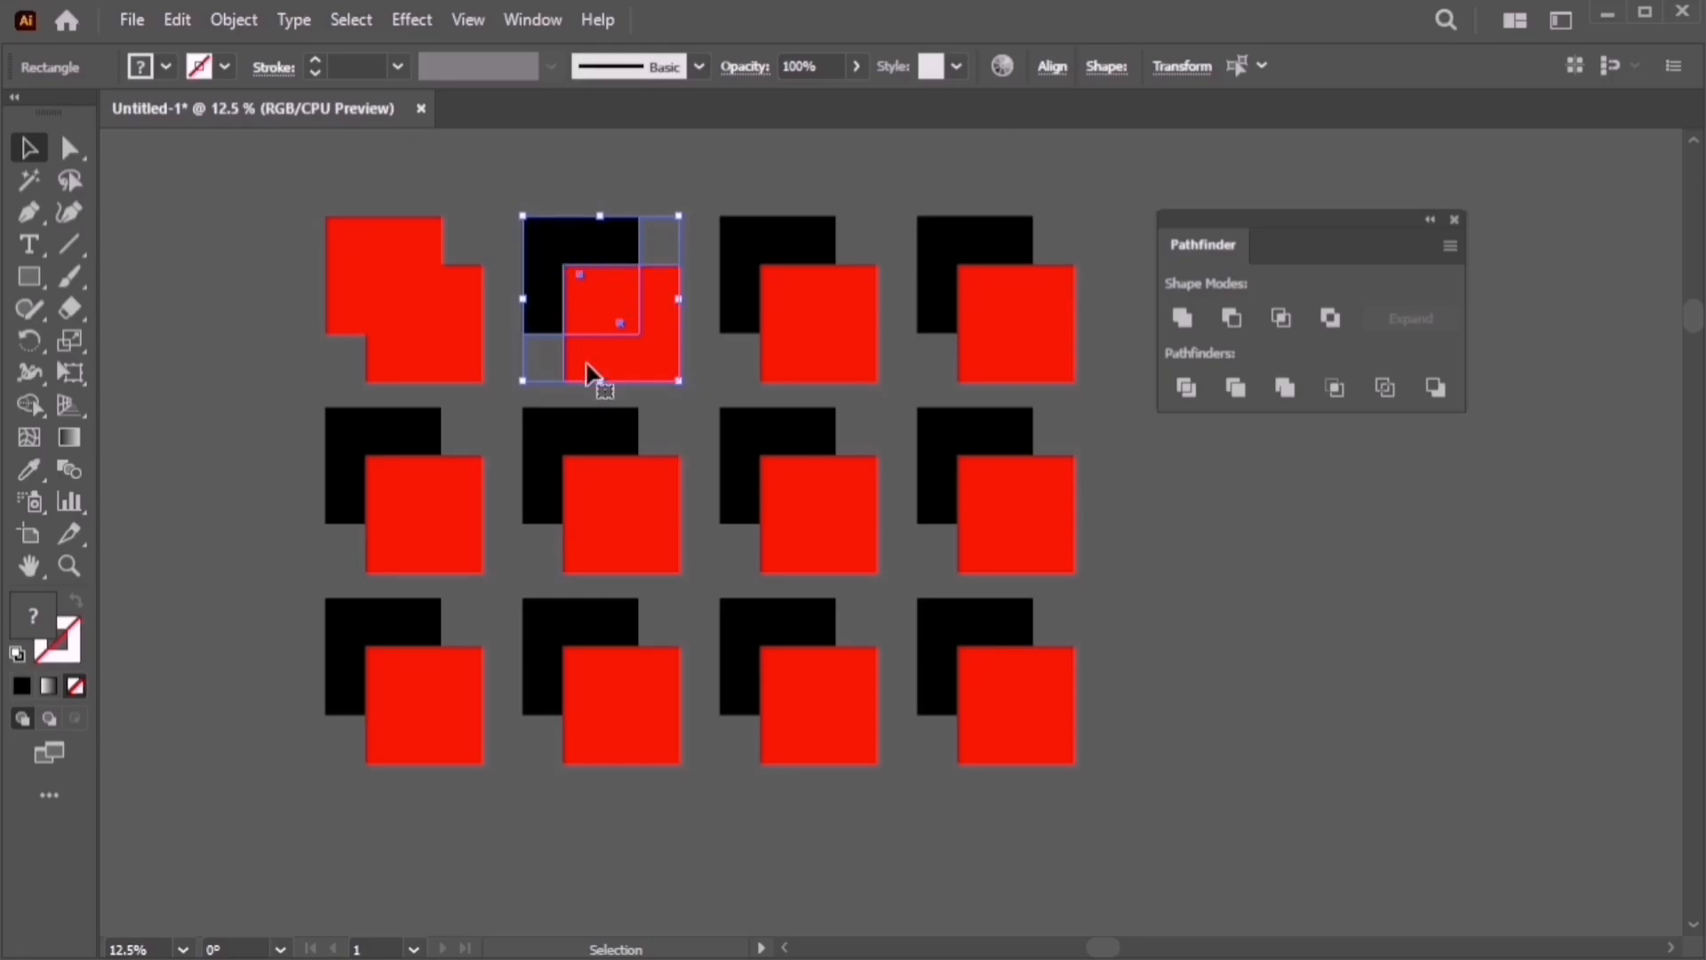
left_click(1232, 320)
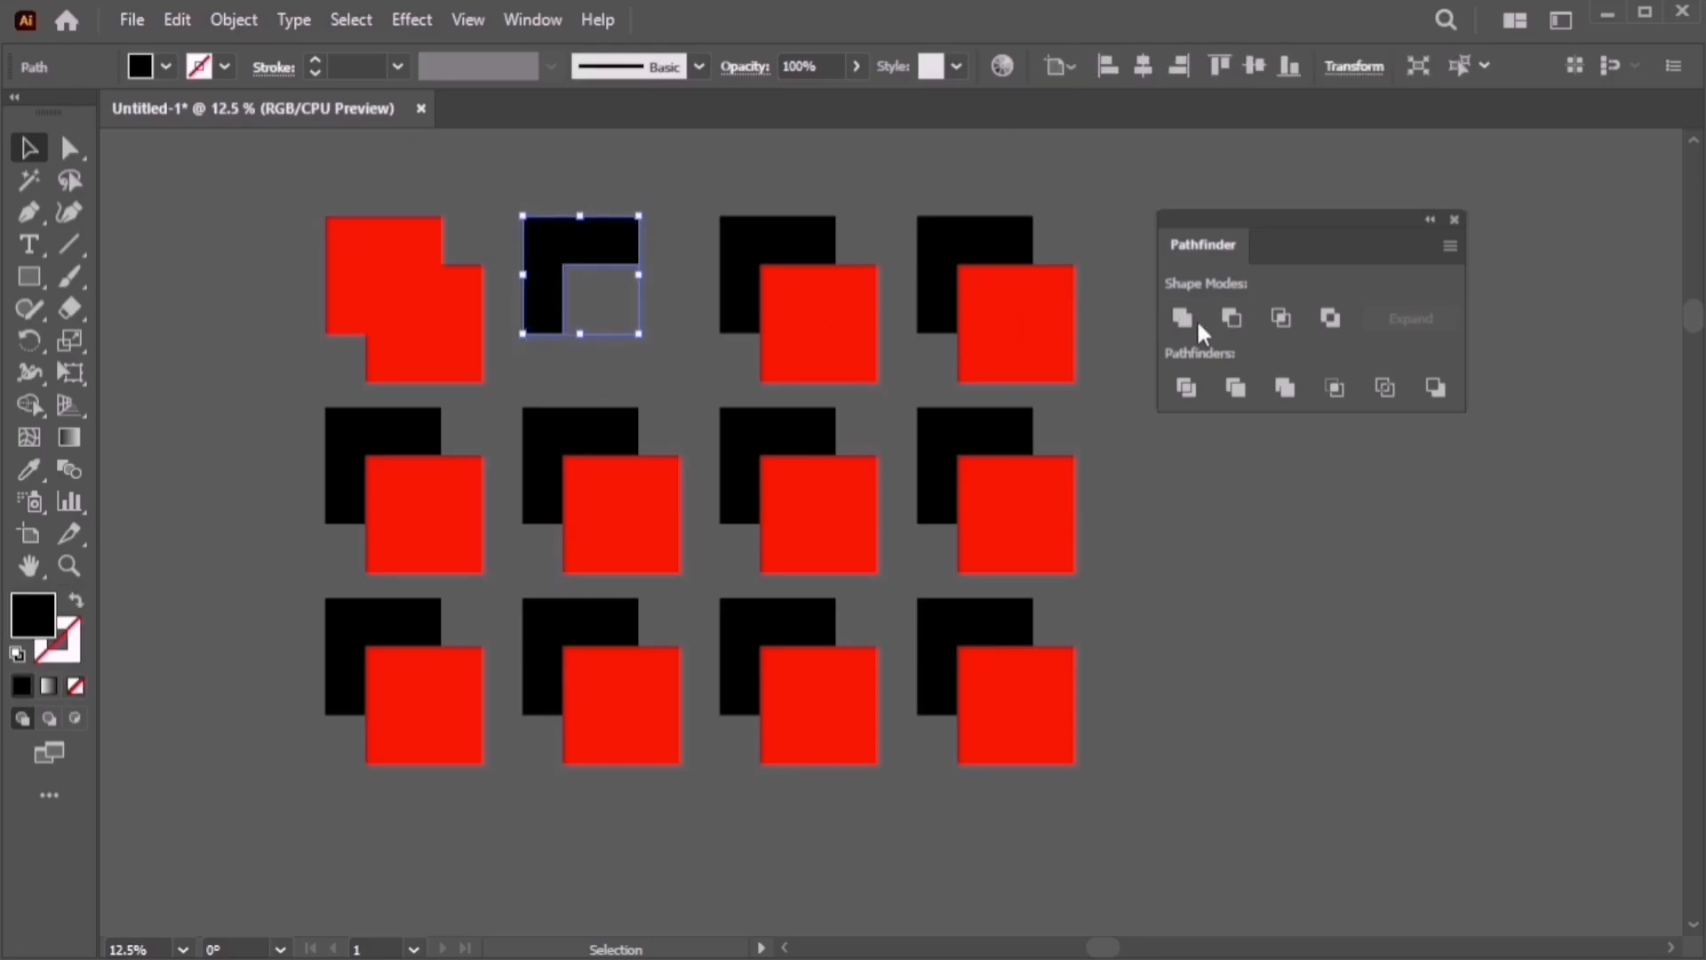
left_click(678, 190)
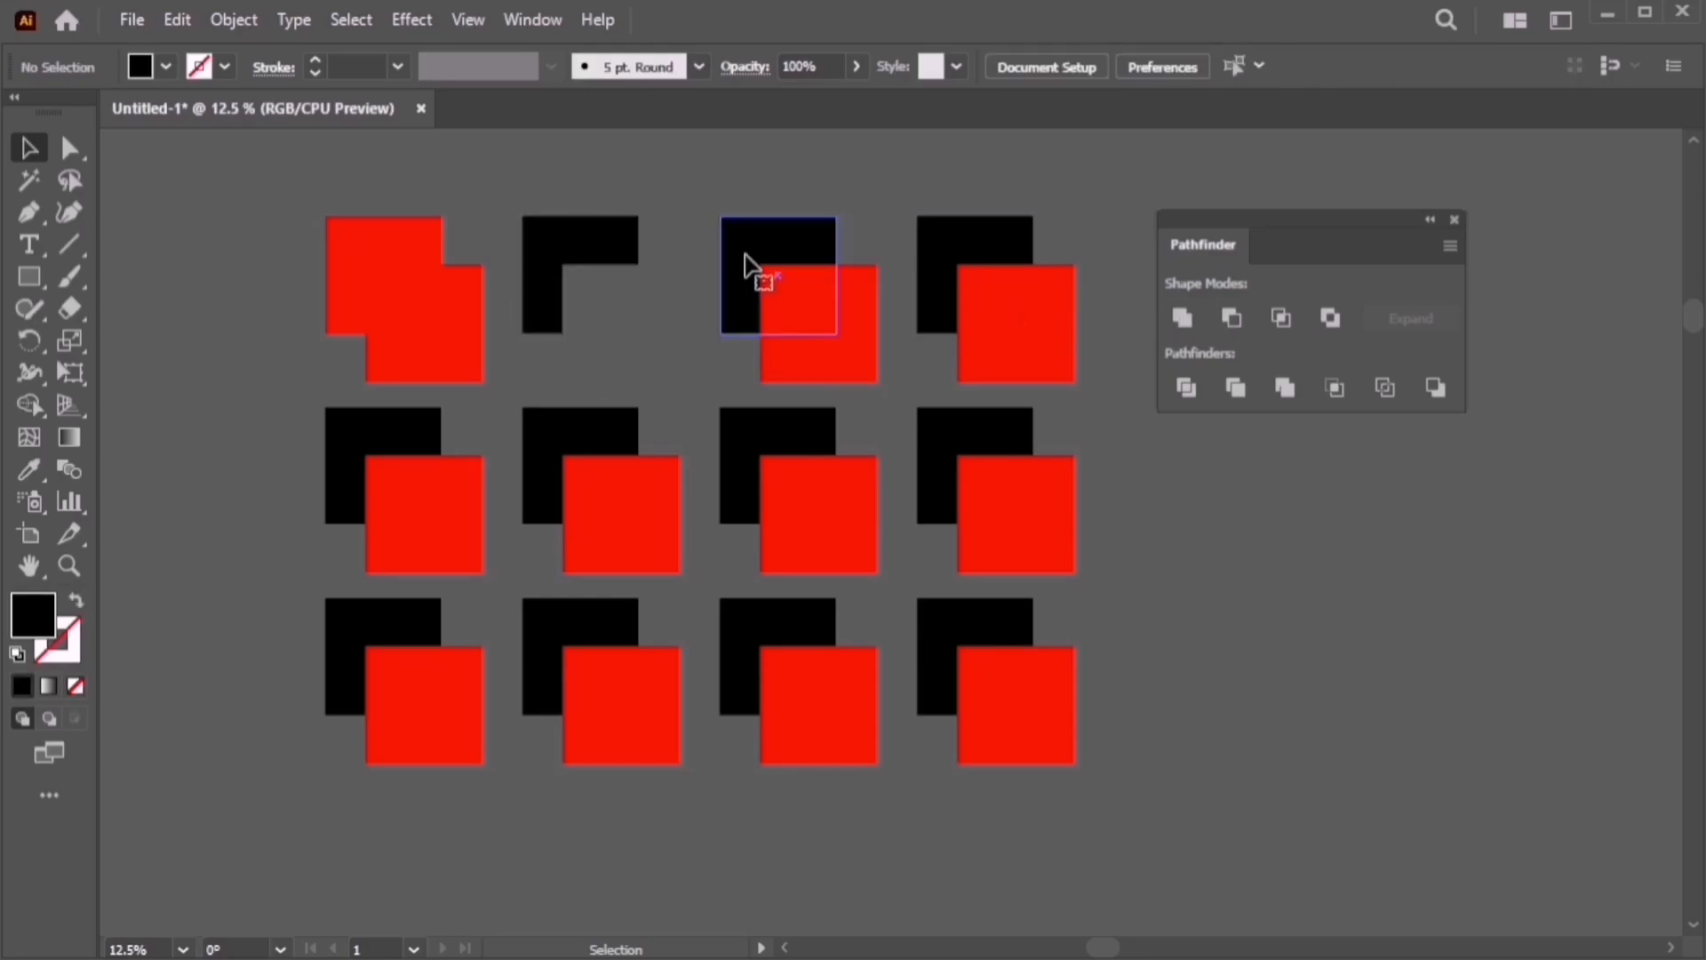
Bring the black square of the top row's third pair to the front and subtract it from the red square with Minus Front
left_click(746, 258)
key("ctrl+shift+bracketright")
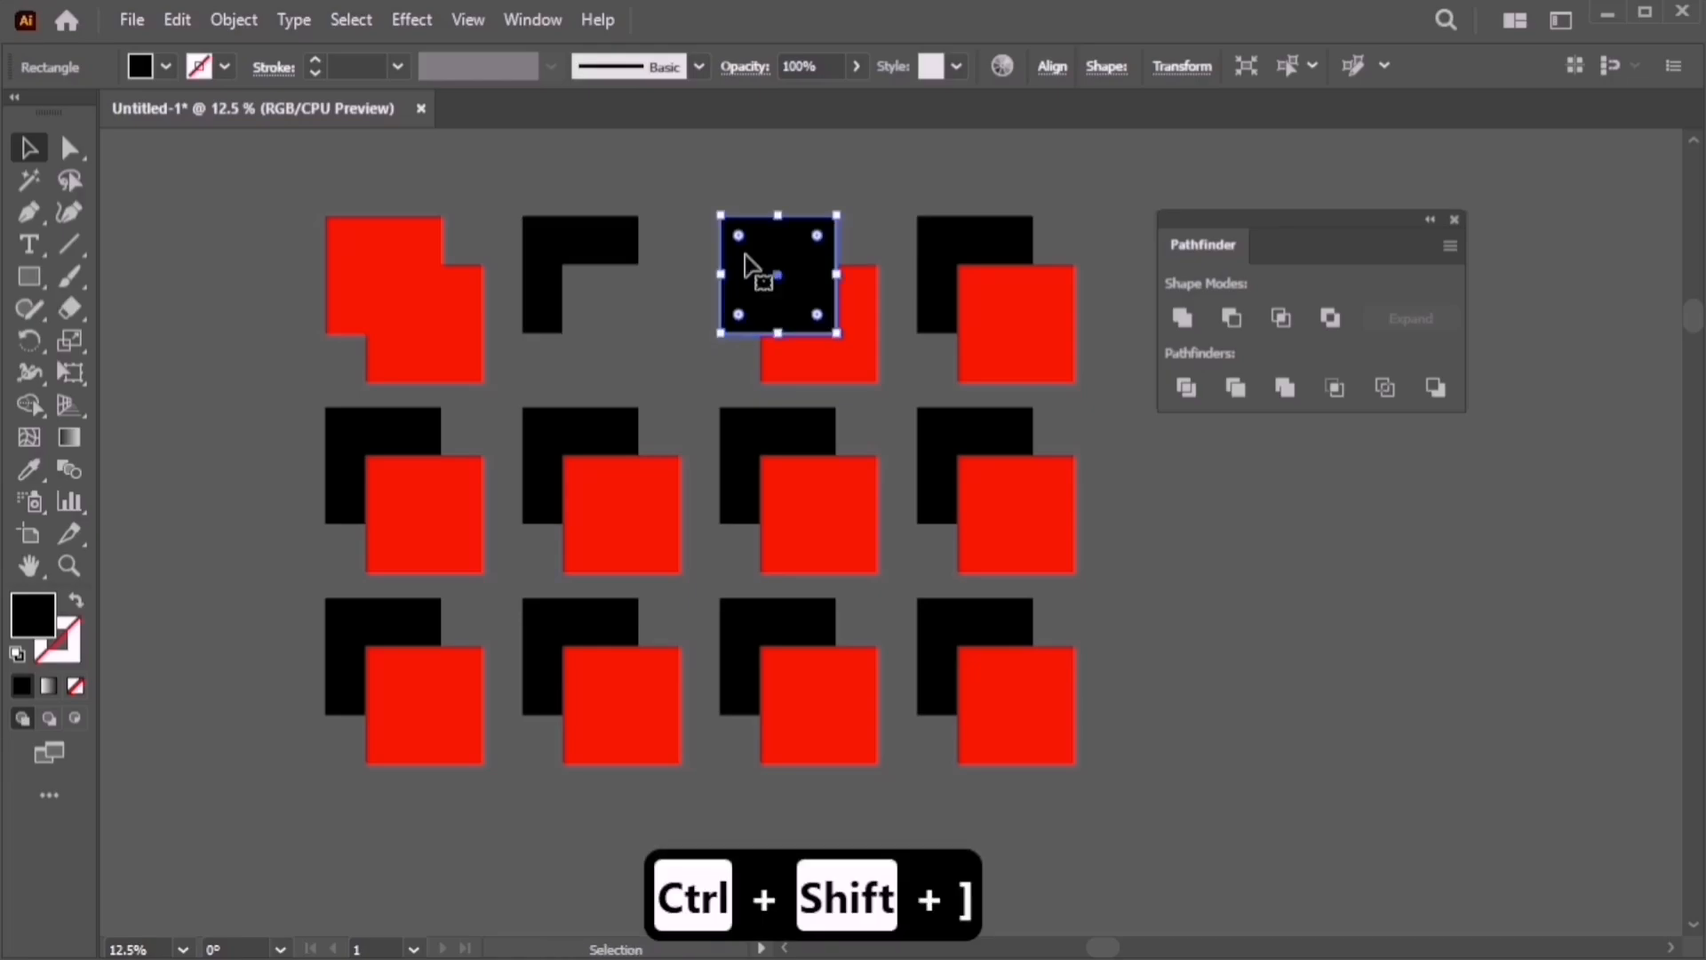
left_click(784, 362, "shift")
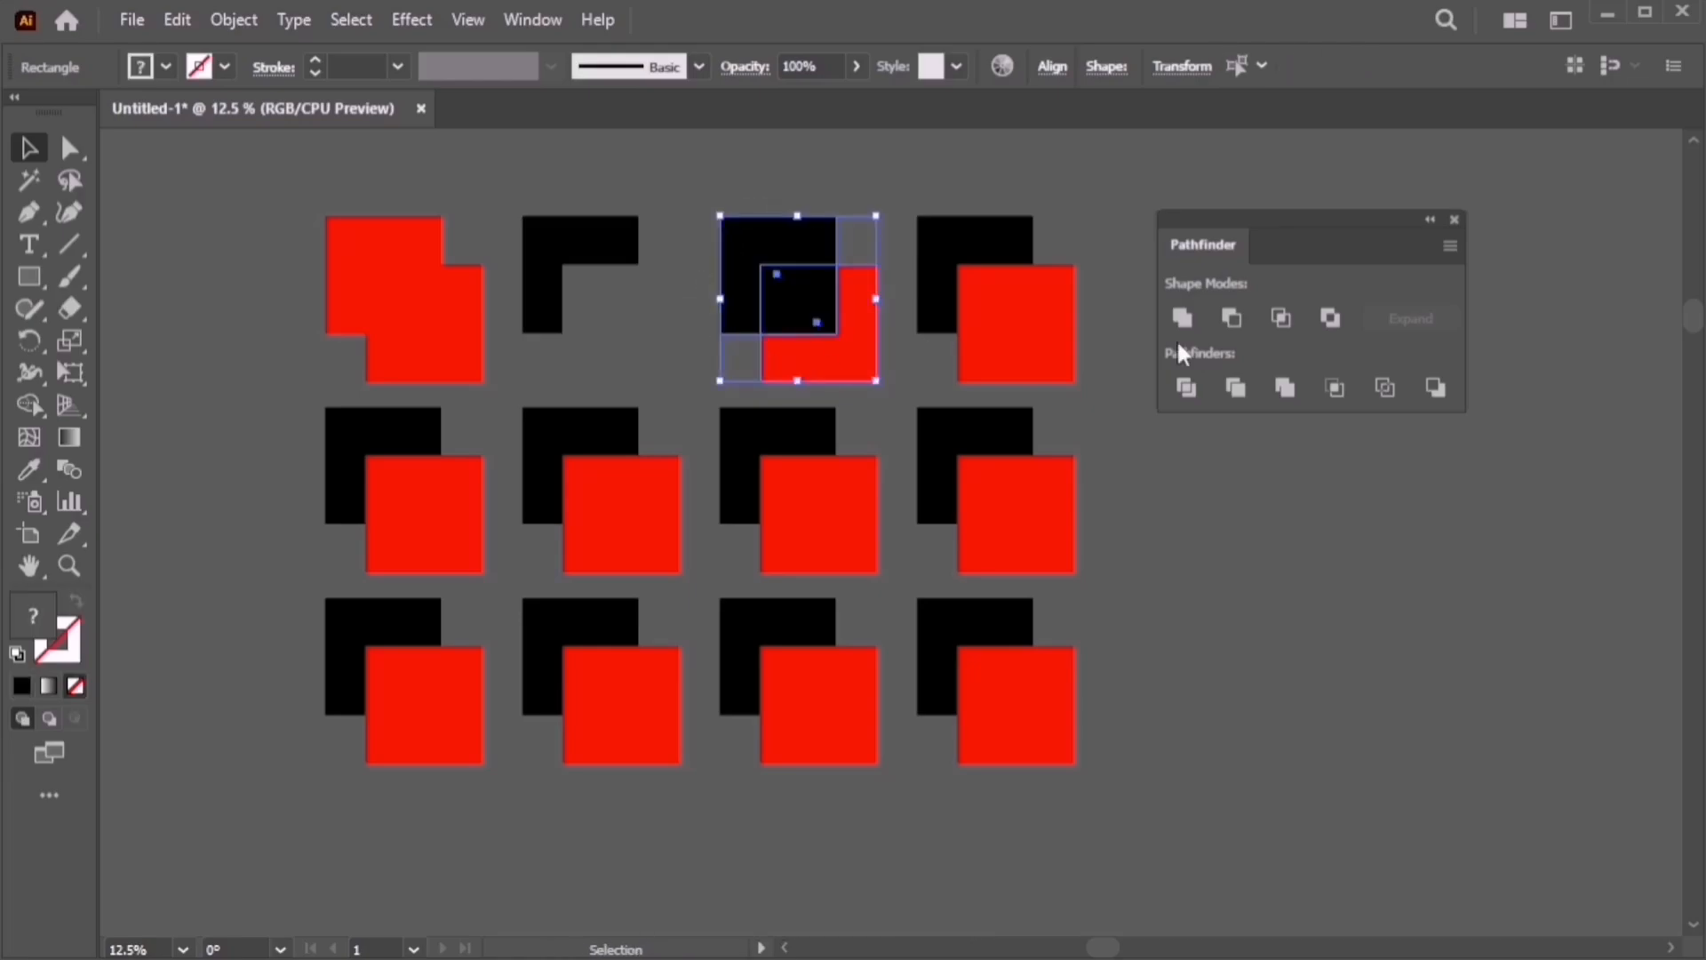
left_click(1233, 318)
left_click(1209, 466)
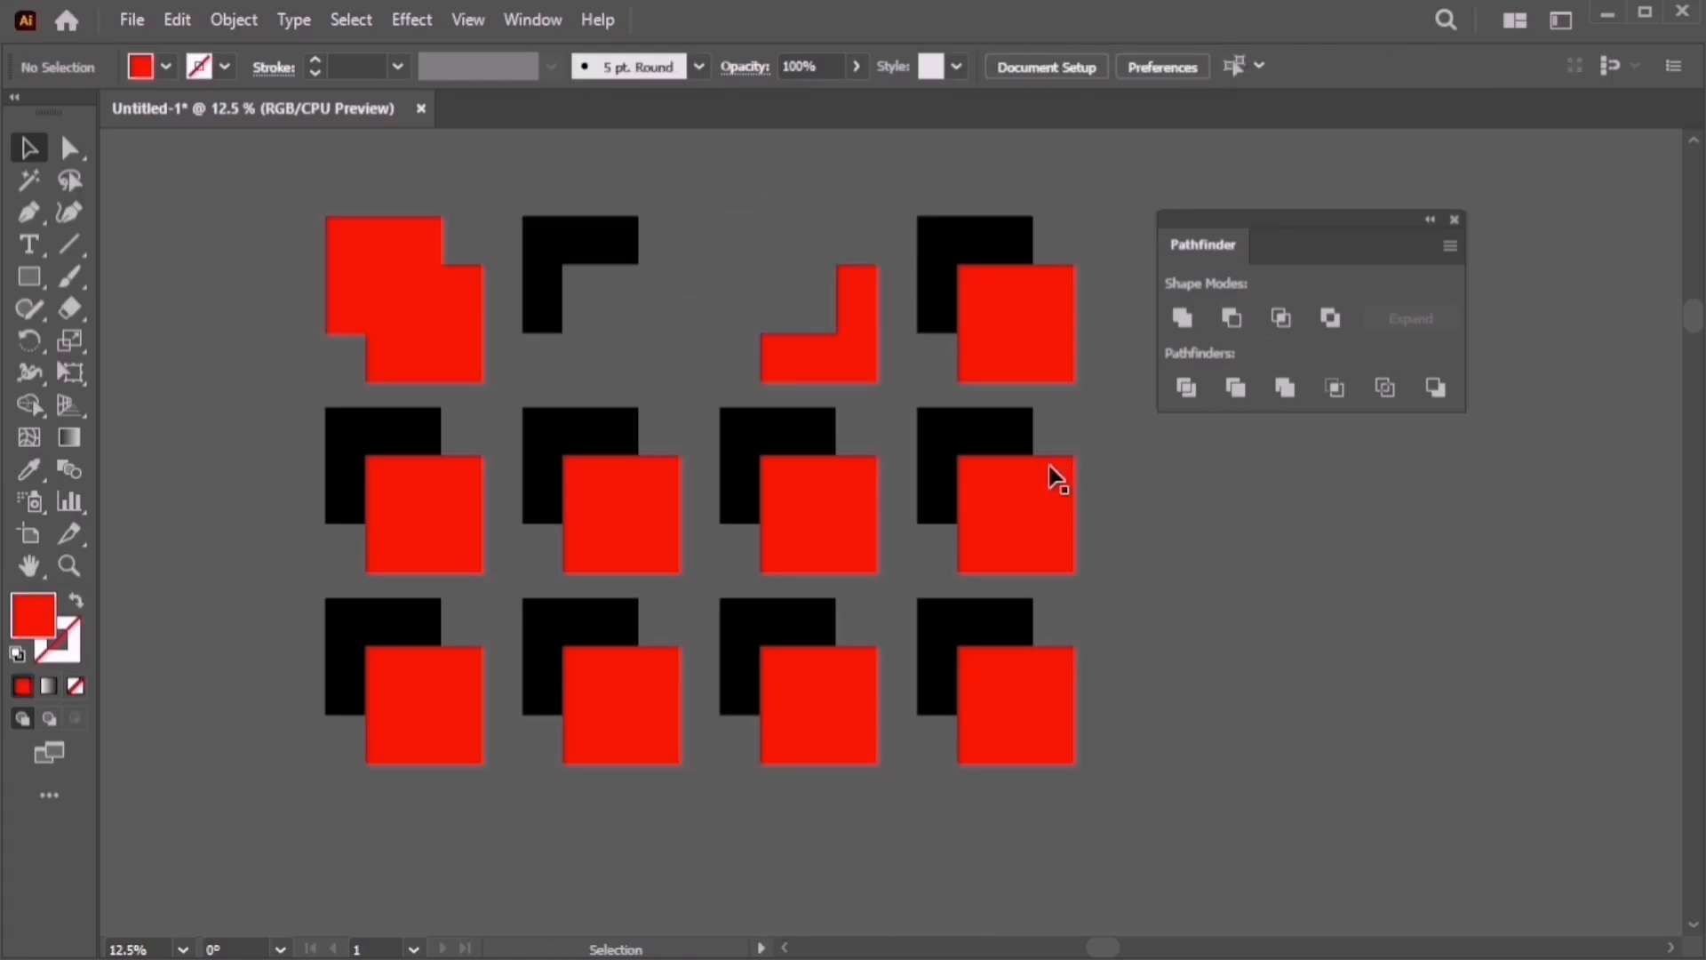
Intersect the fourth pair of squares in the top row so only their overlap is kept
key("space")
left_click_drag(1005, 416, 856, 424)
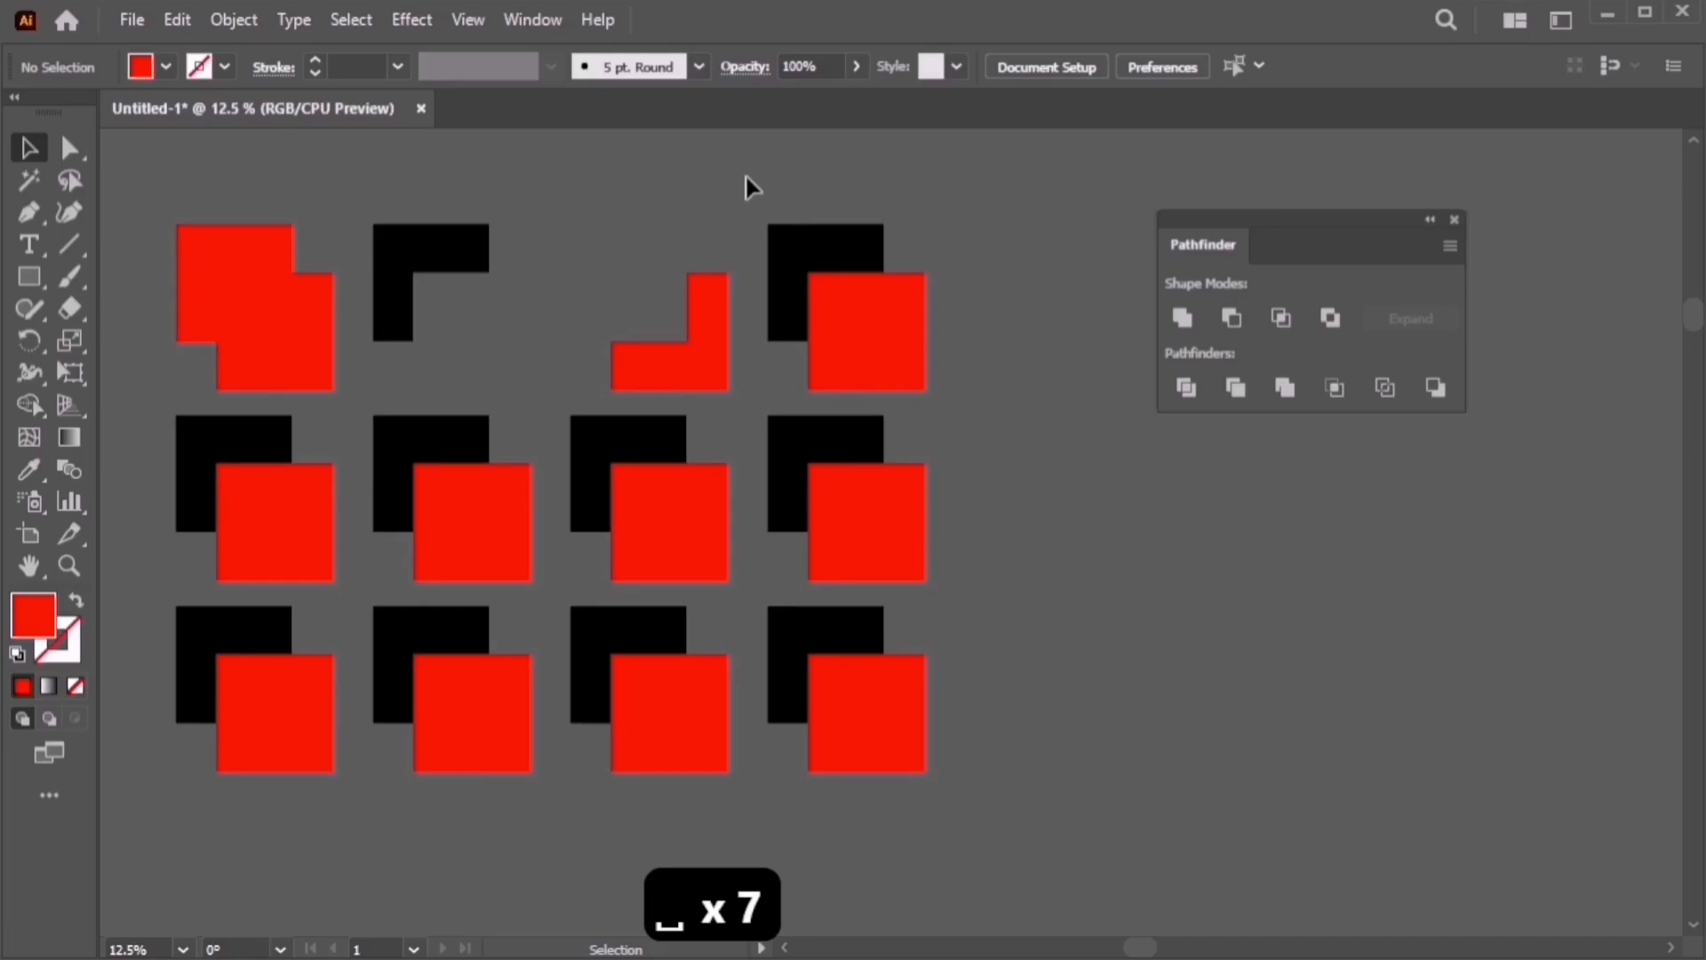
left_click_drag(751, 186, 919, 313)
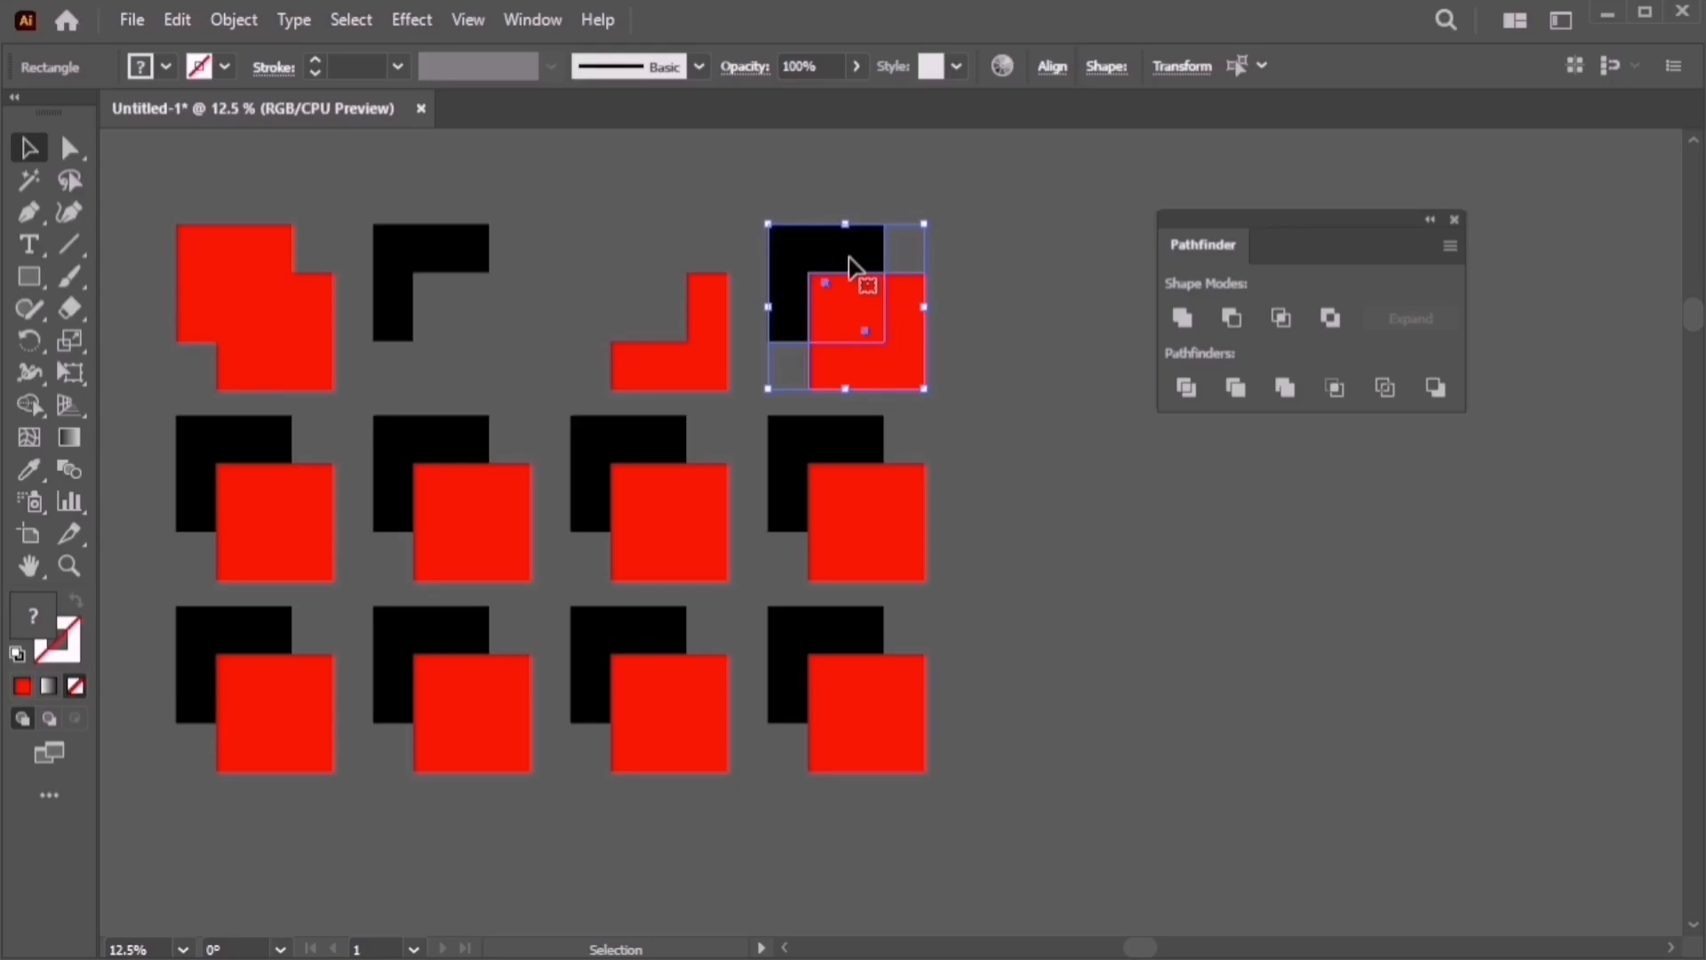
left_click(1281, 317)
Apply Exclude to the first pair of squares in the middle row to cut out their overlap
left_click_drag(147, 447, 281, 567)
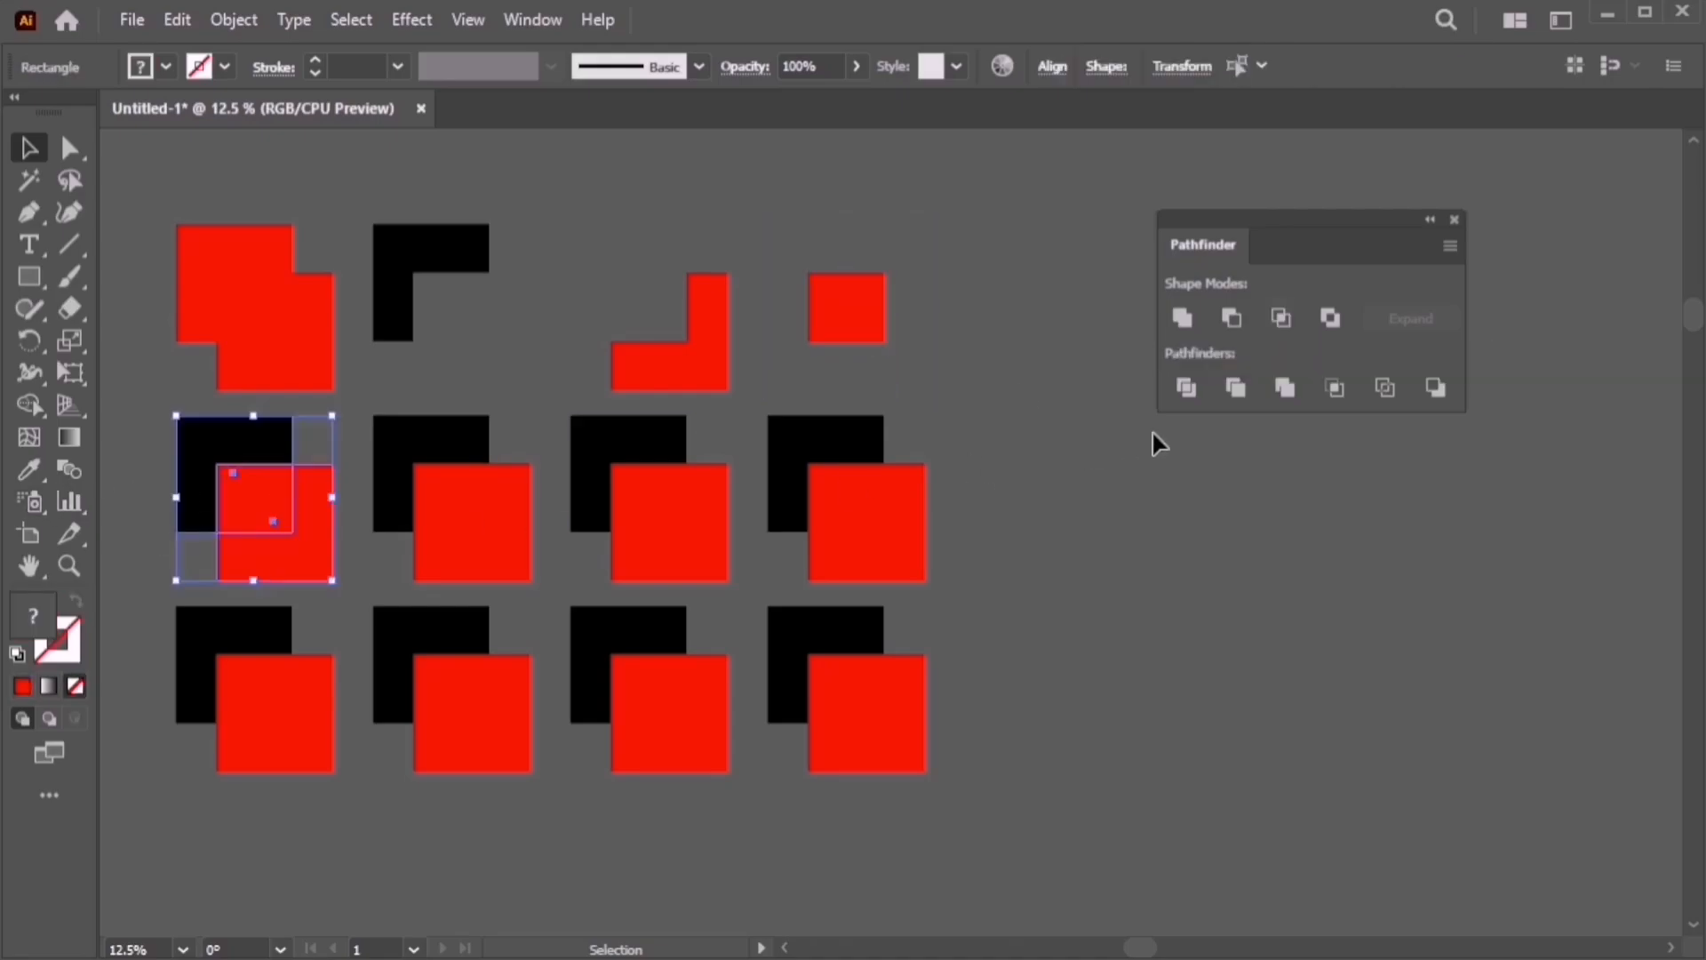
left_click(1330, 326)
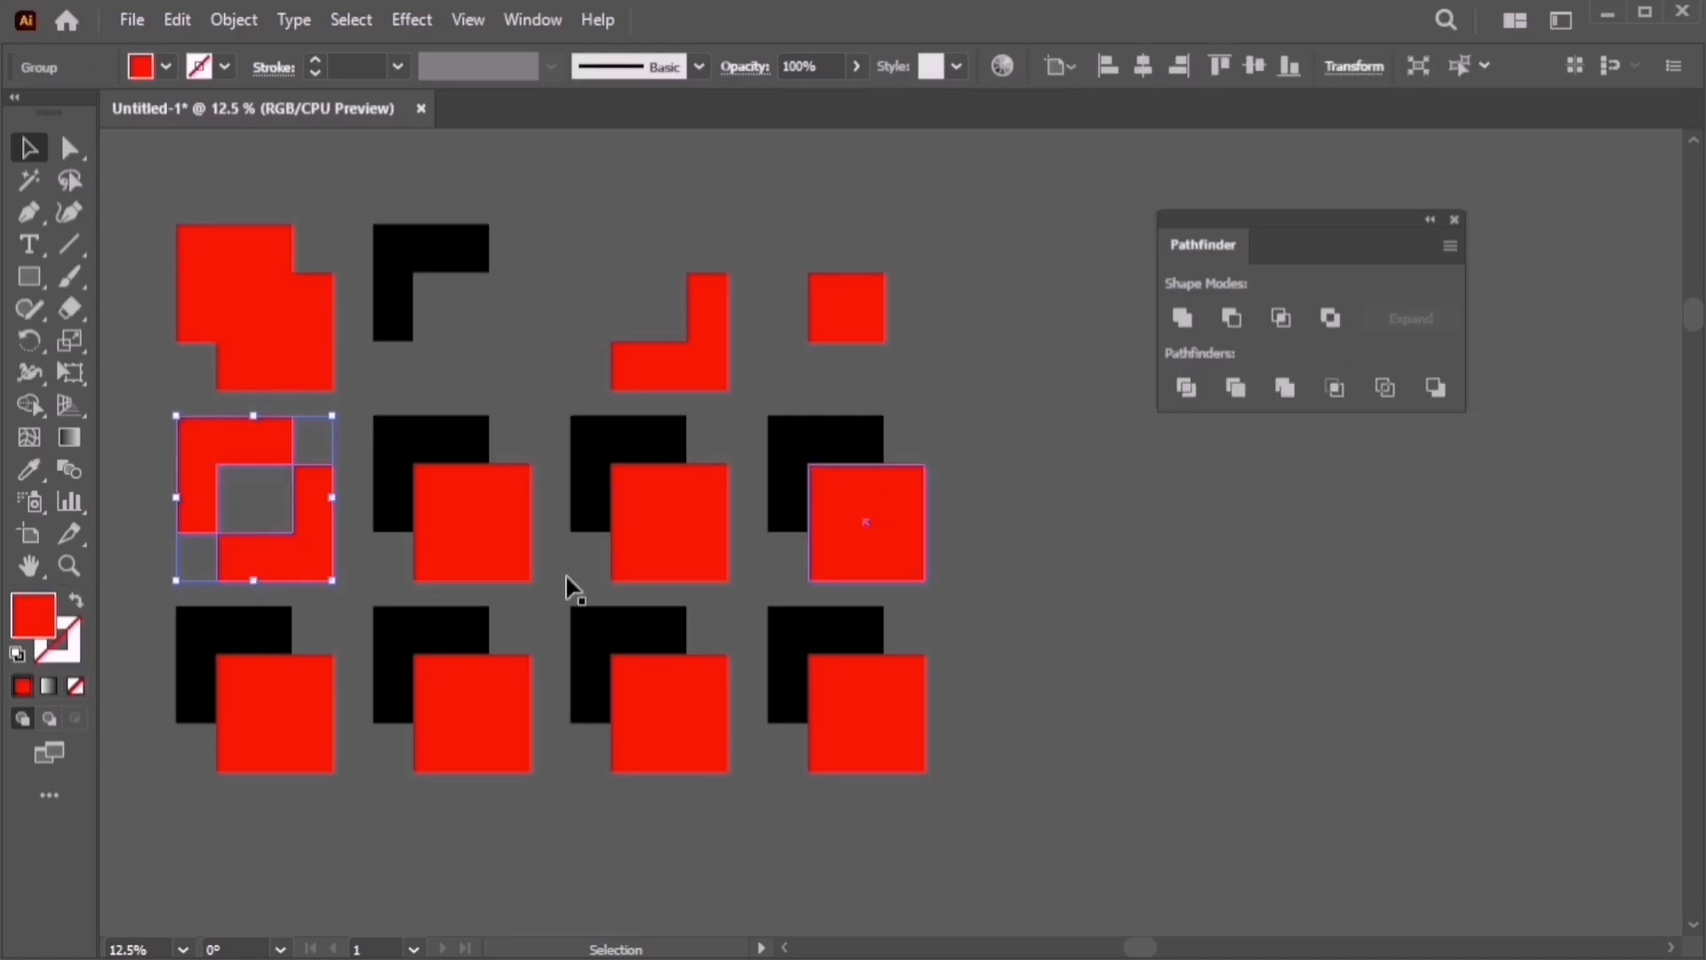
left_click(375, 587)
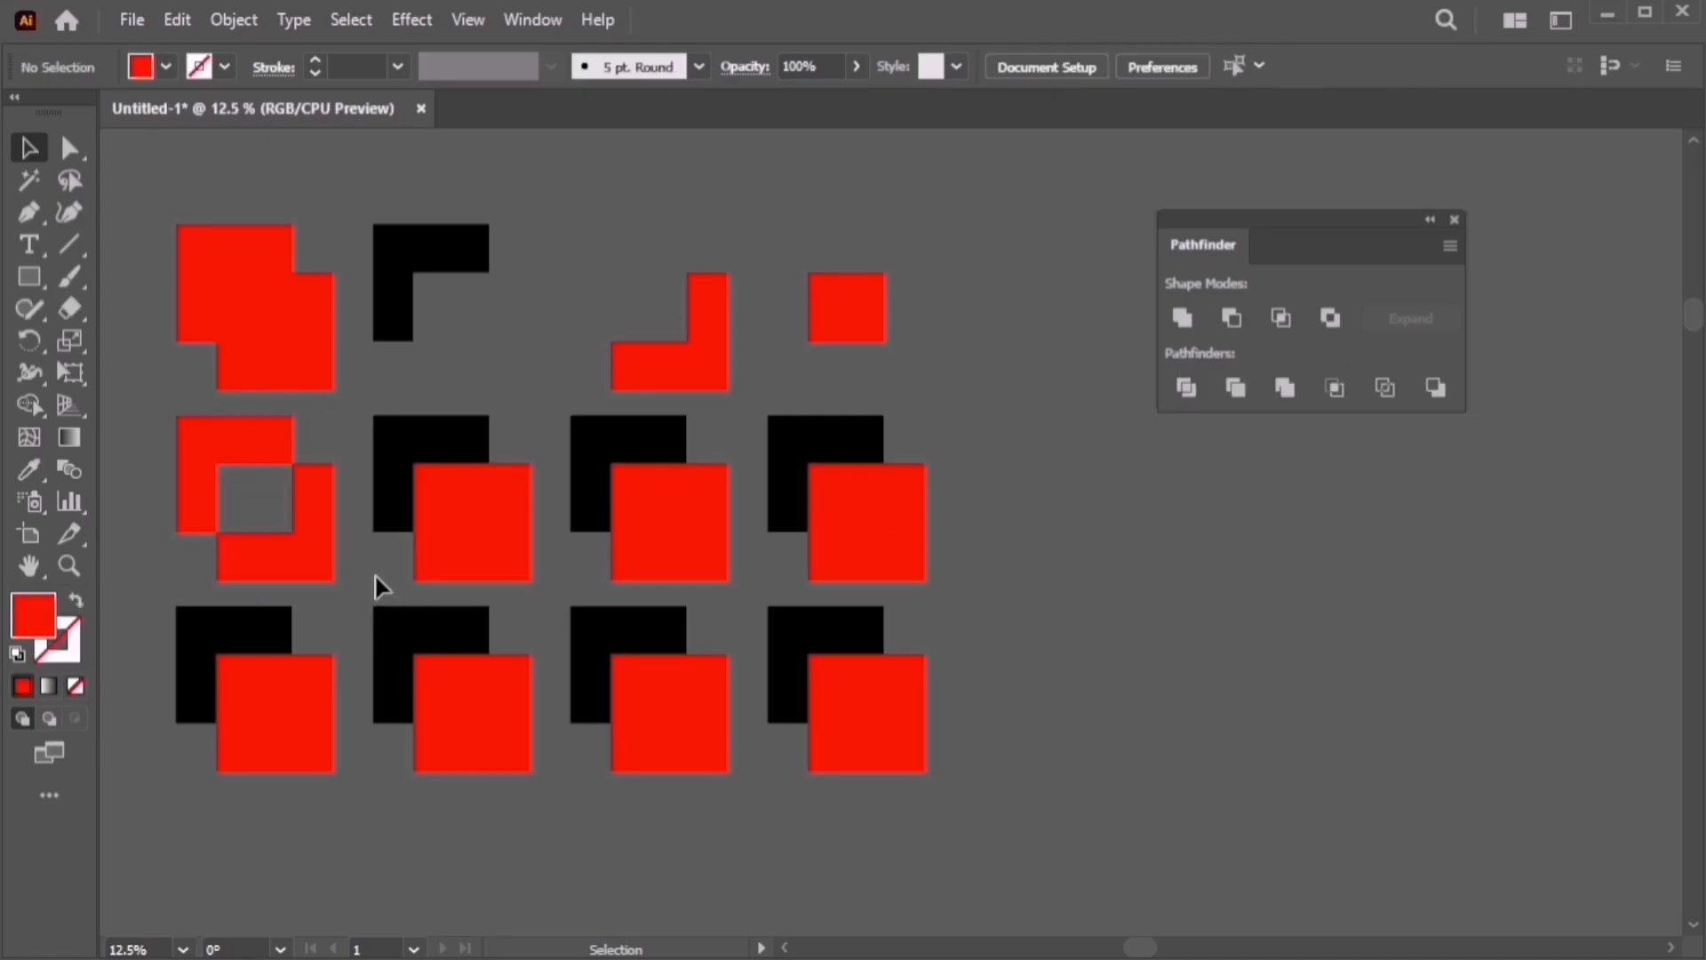
Shift the Pathfinder panel slightly down and apply Minus Back to the second pair of squares in the middle row
key("space")
left_click_drag(384, 581, 481, 628)
left_click_drag(495, 420, 592, 580)
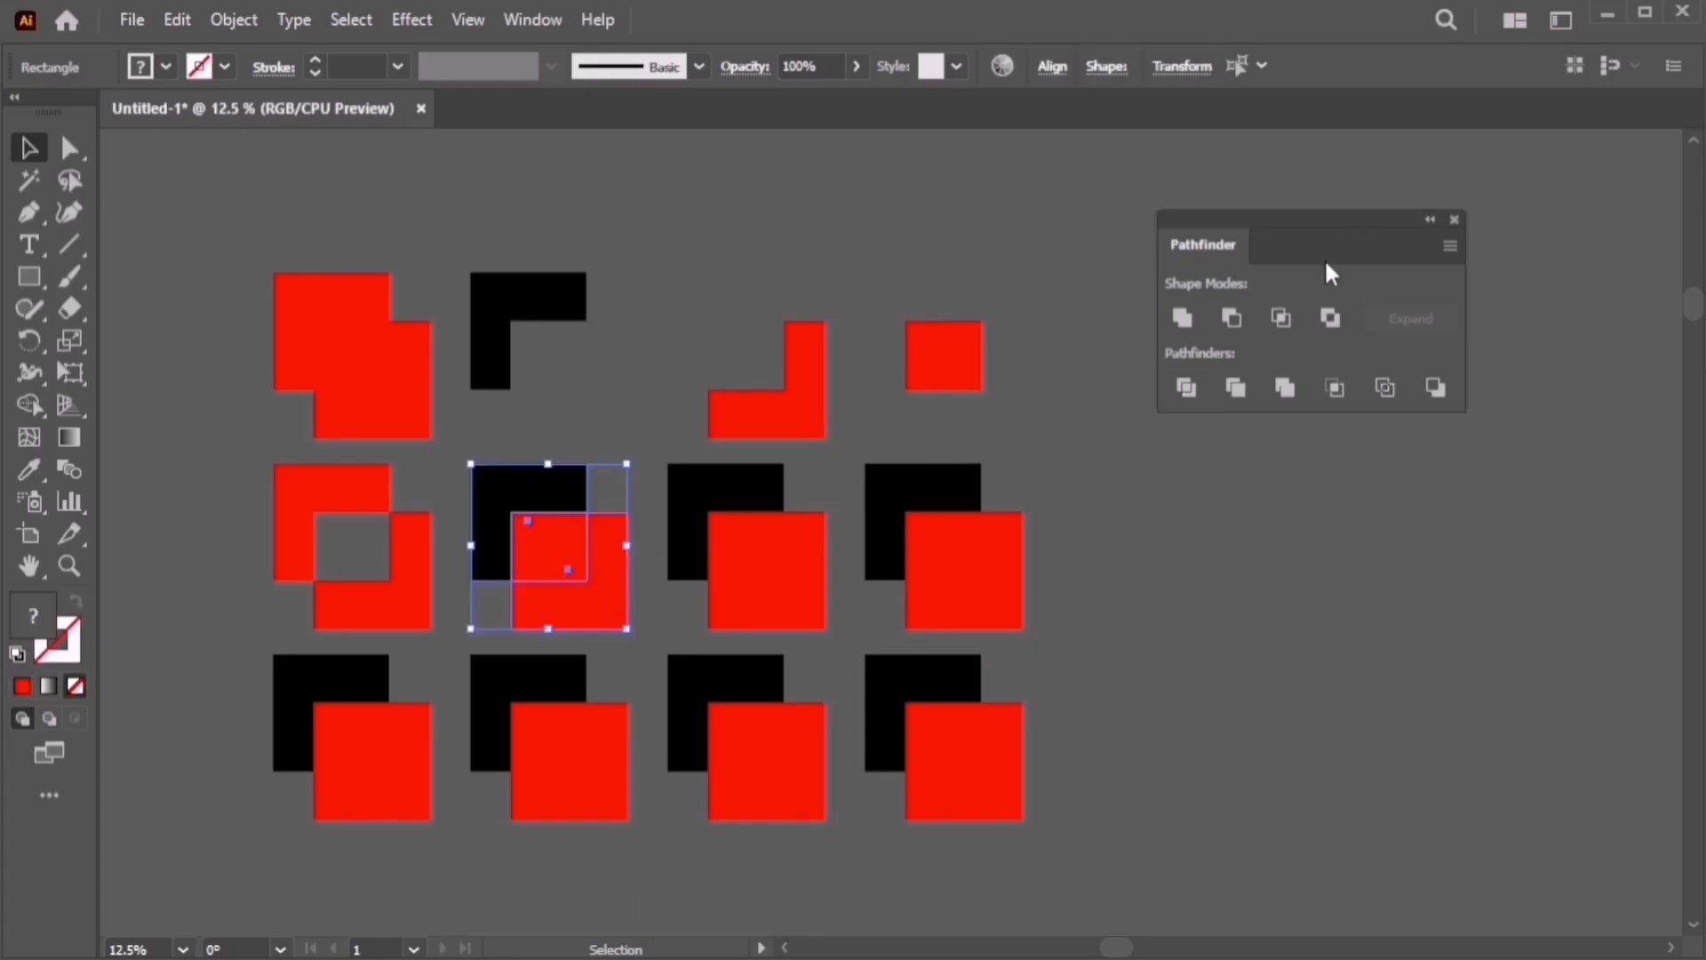
left_click_drag(1227, 250, 1200, 304)
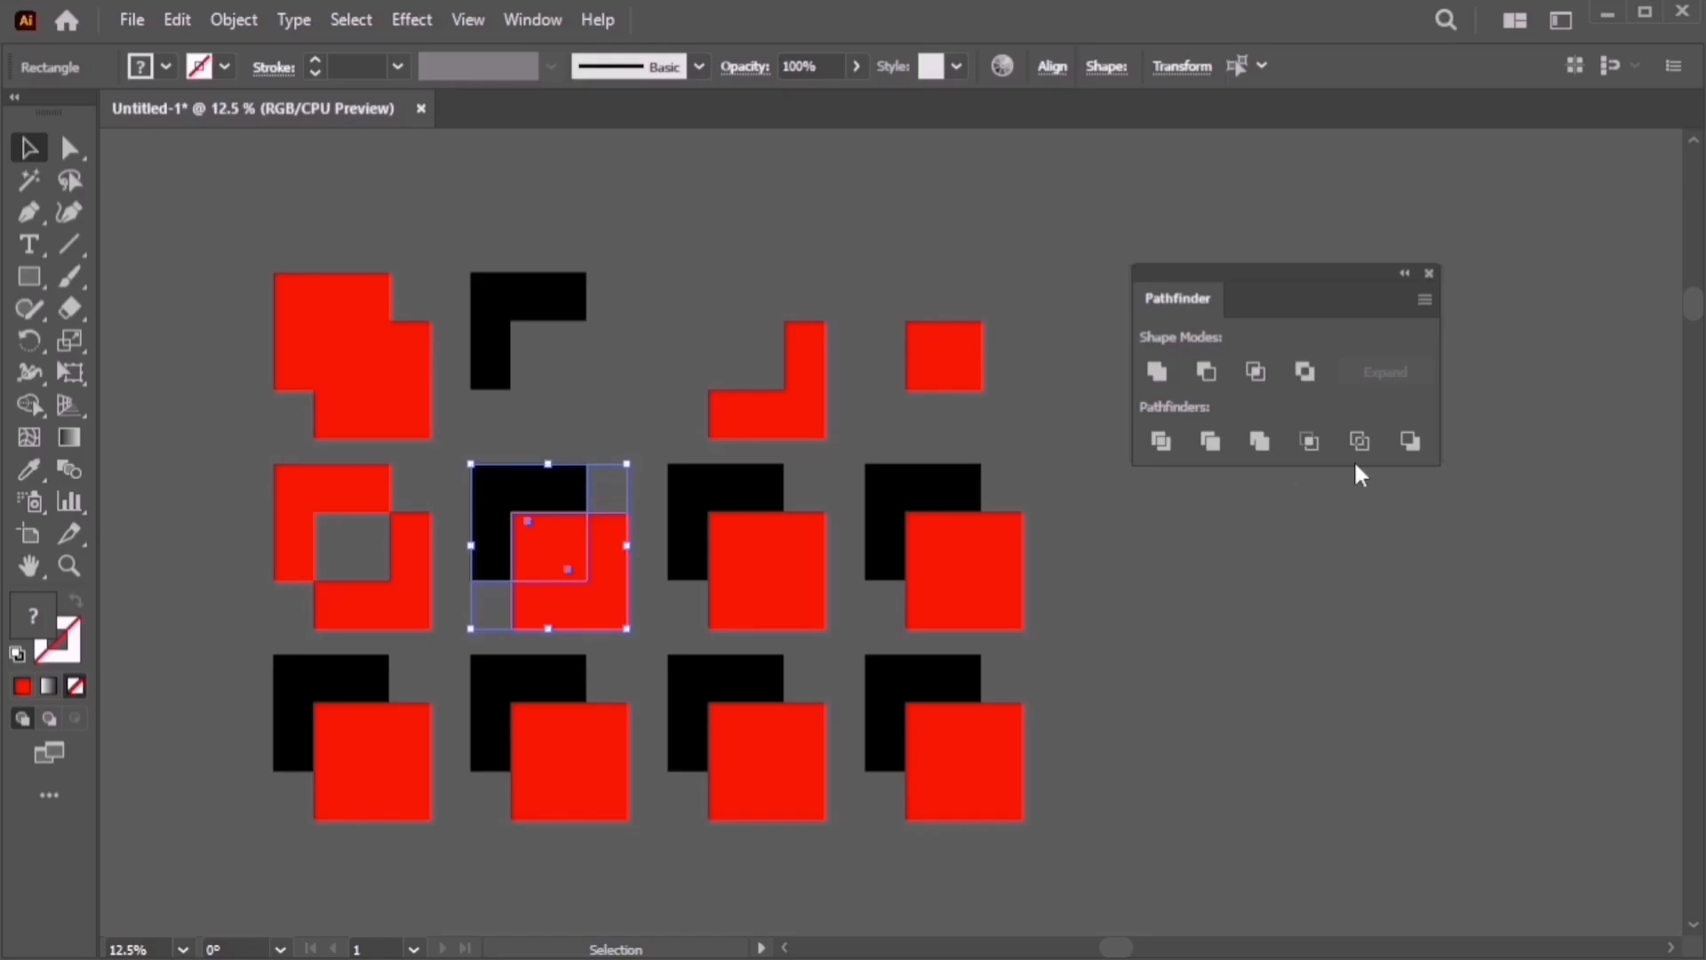
left_click(1409, 444)
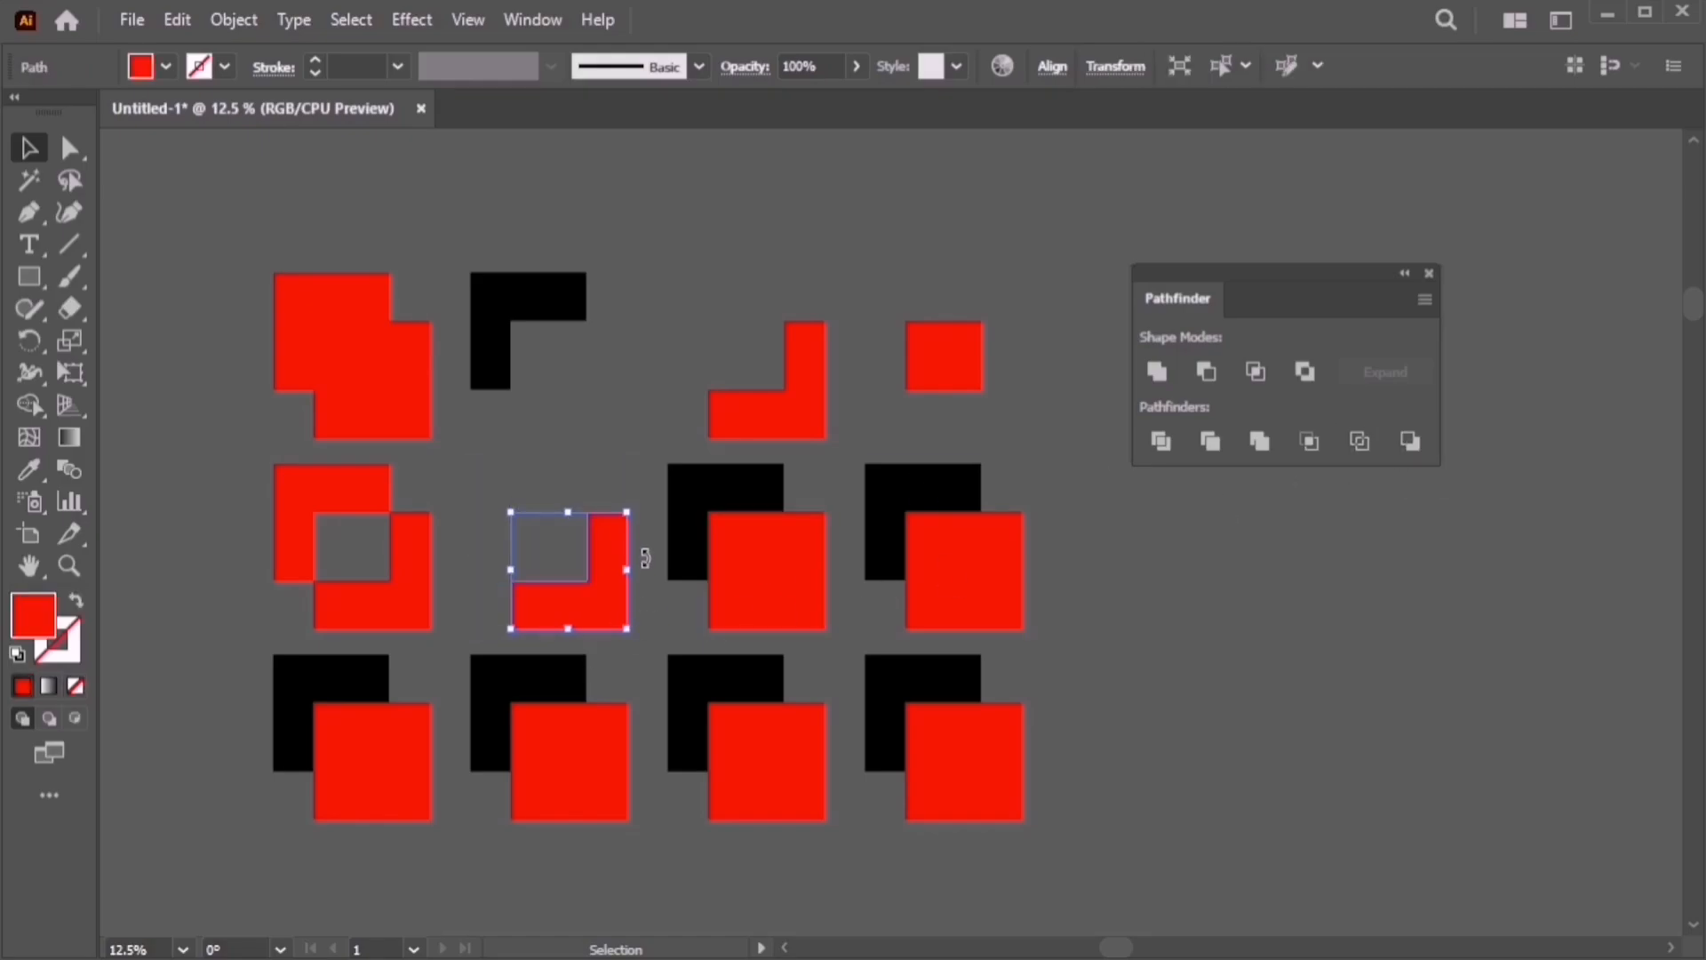
Move the black and red squares of the middle row's third pair apart and undo both moves
left_click_drag(662, 511, 837, 592)
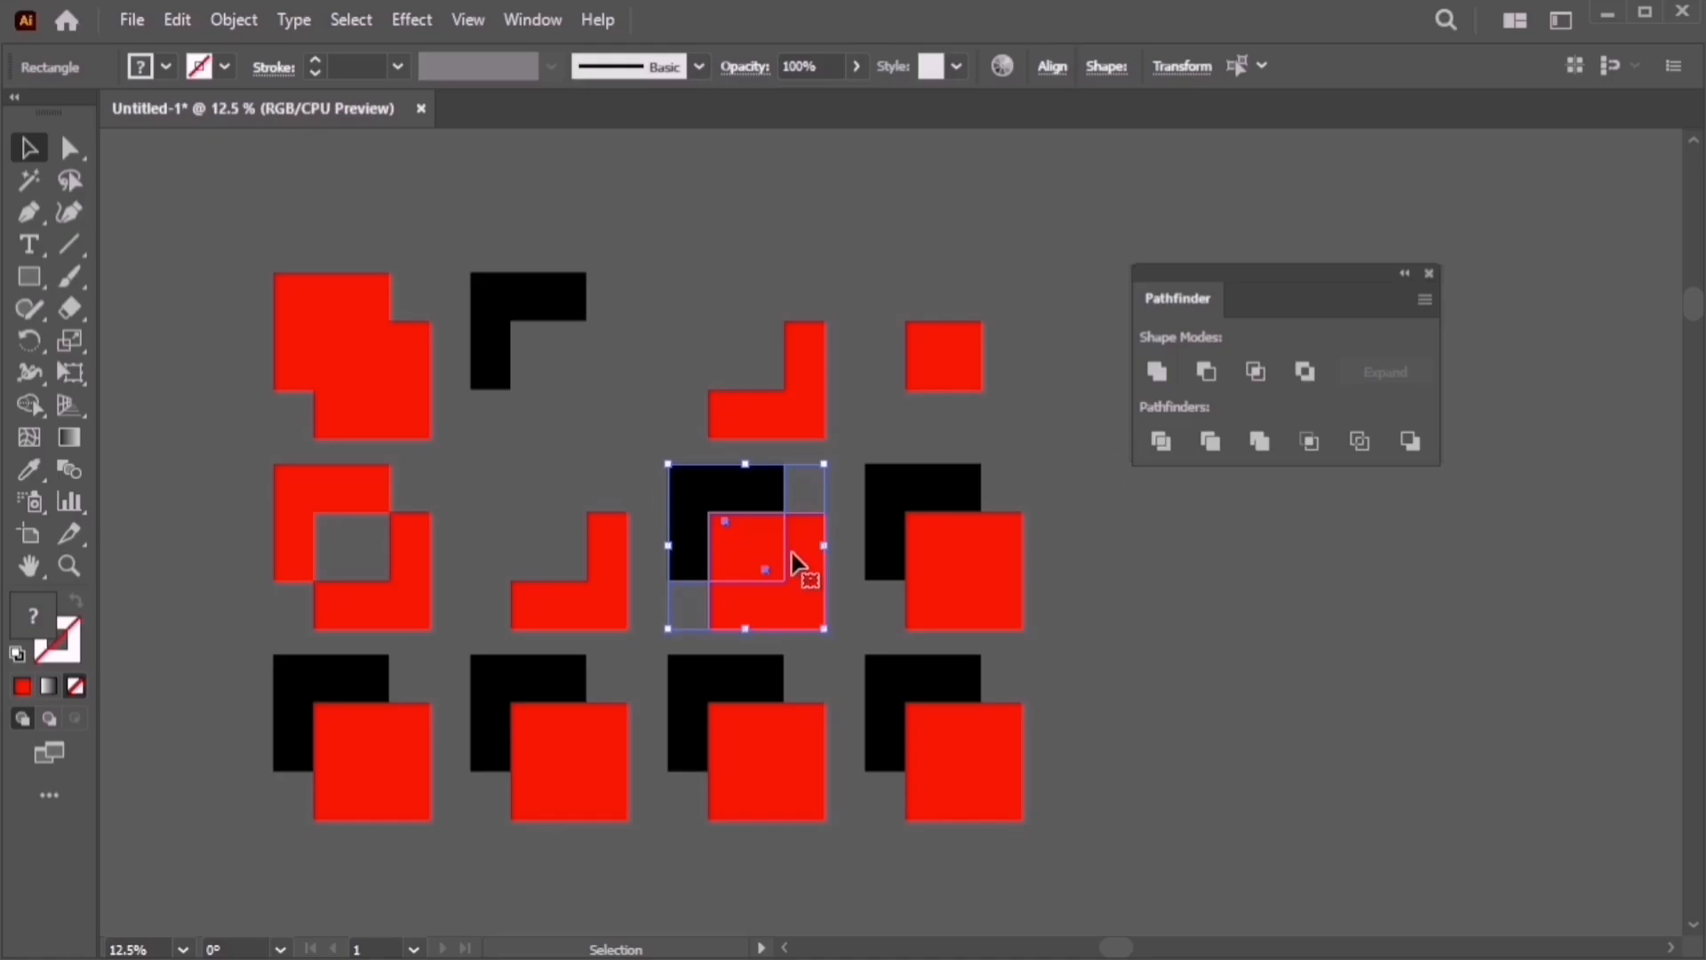
left_click(658, 463)
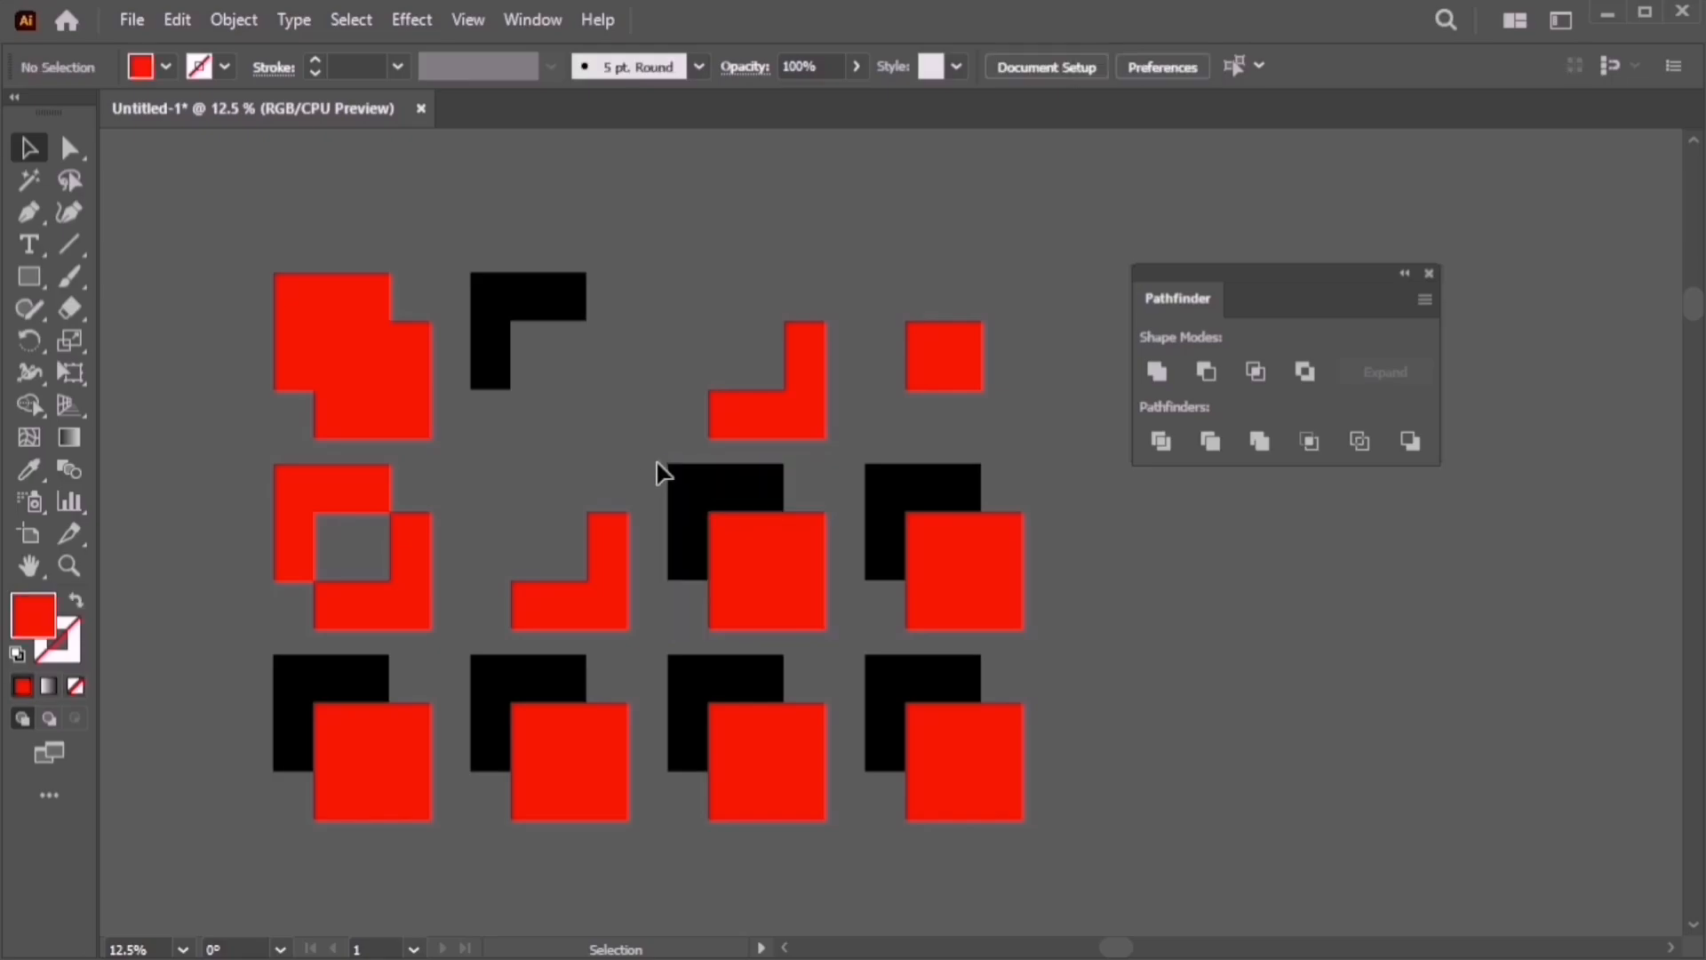
left_click_drag(662, 469, 581, 352)
left_click_drag(800, 562, 948, 558)
key("ctrl+z")
key("ctrl+z")
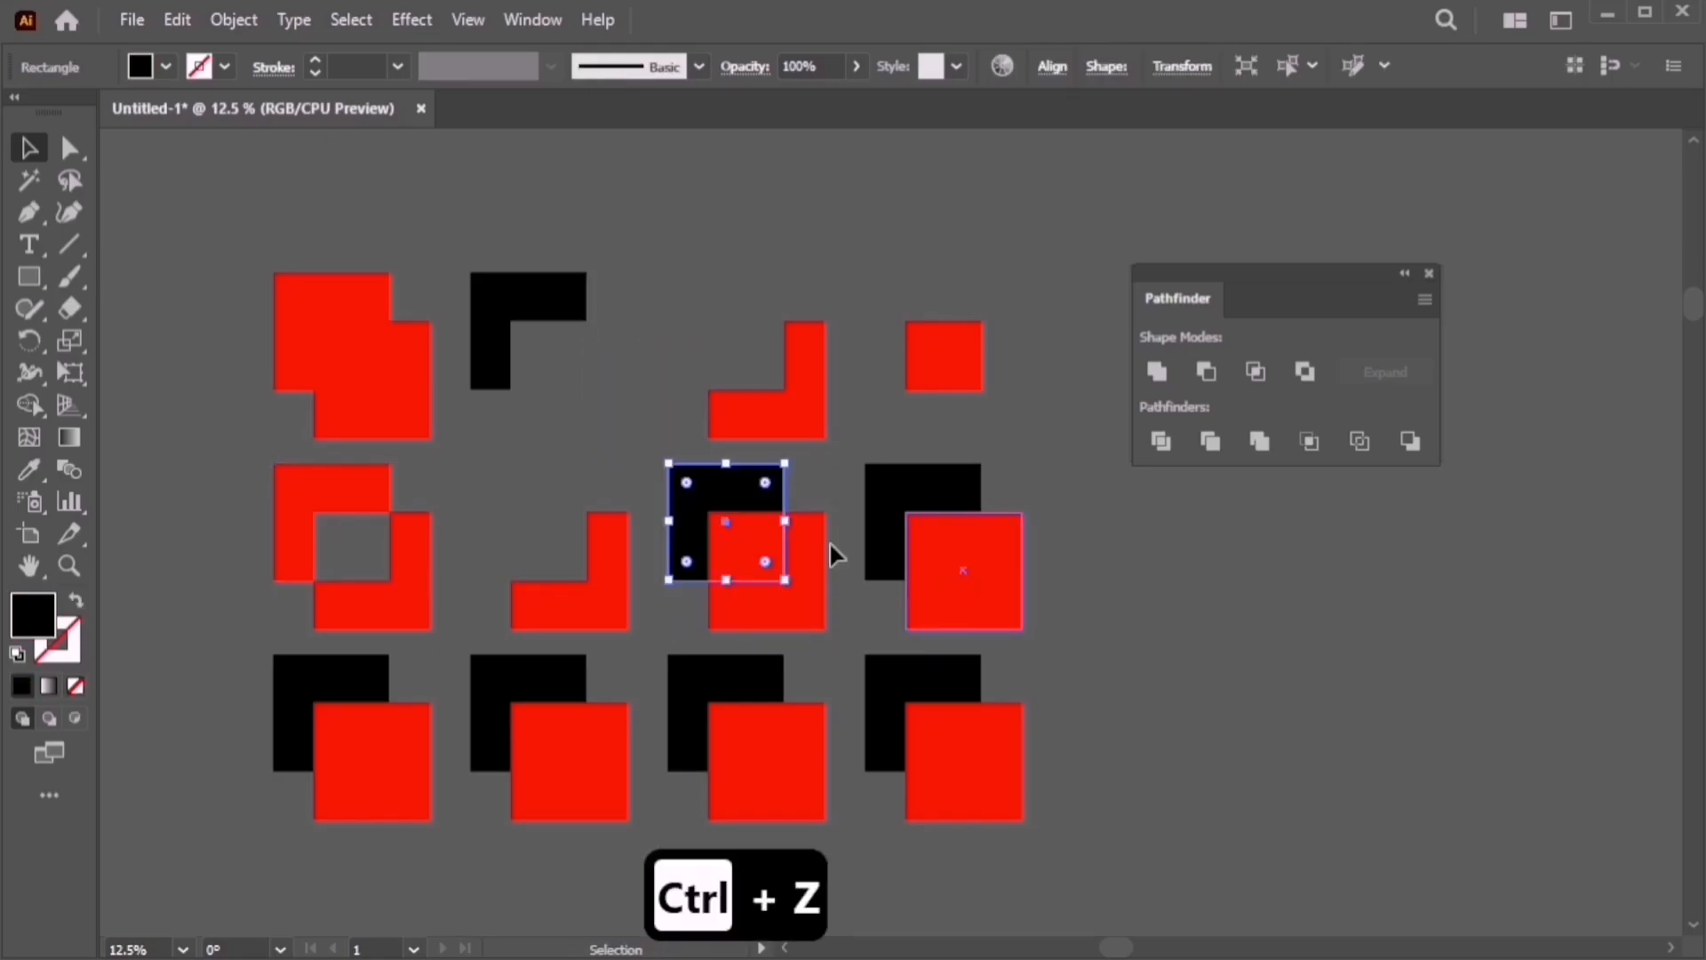
Divide the third pair of squares in the middle row and ungroup the resulting pieces
left_click(745, 532)
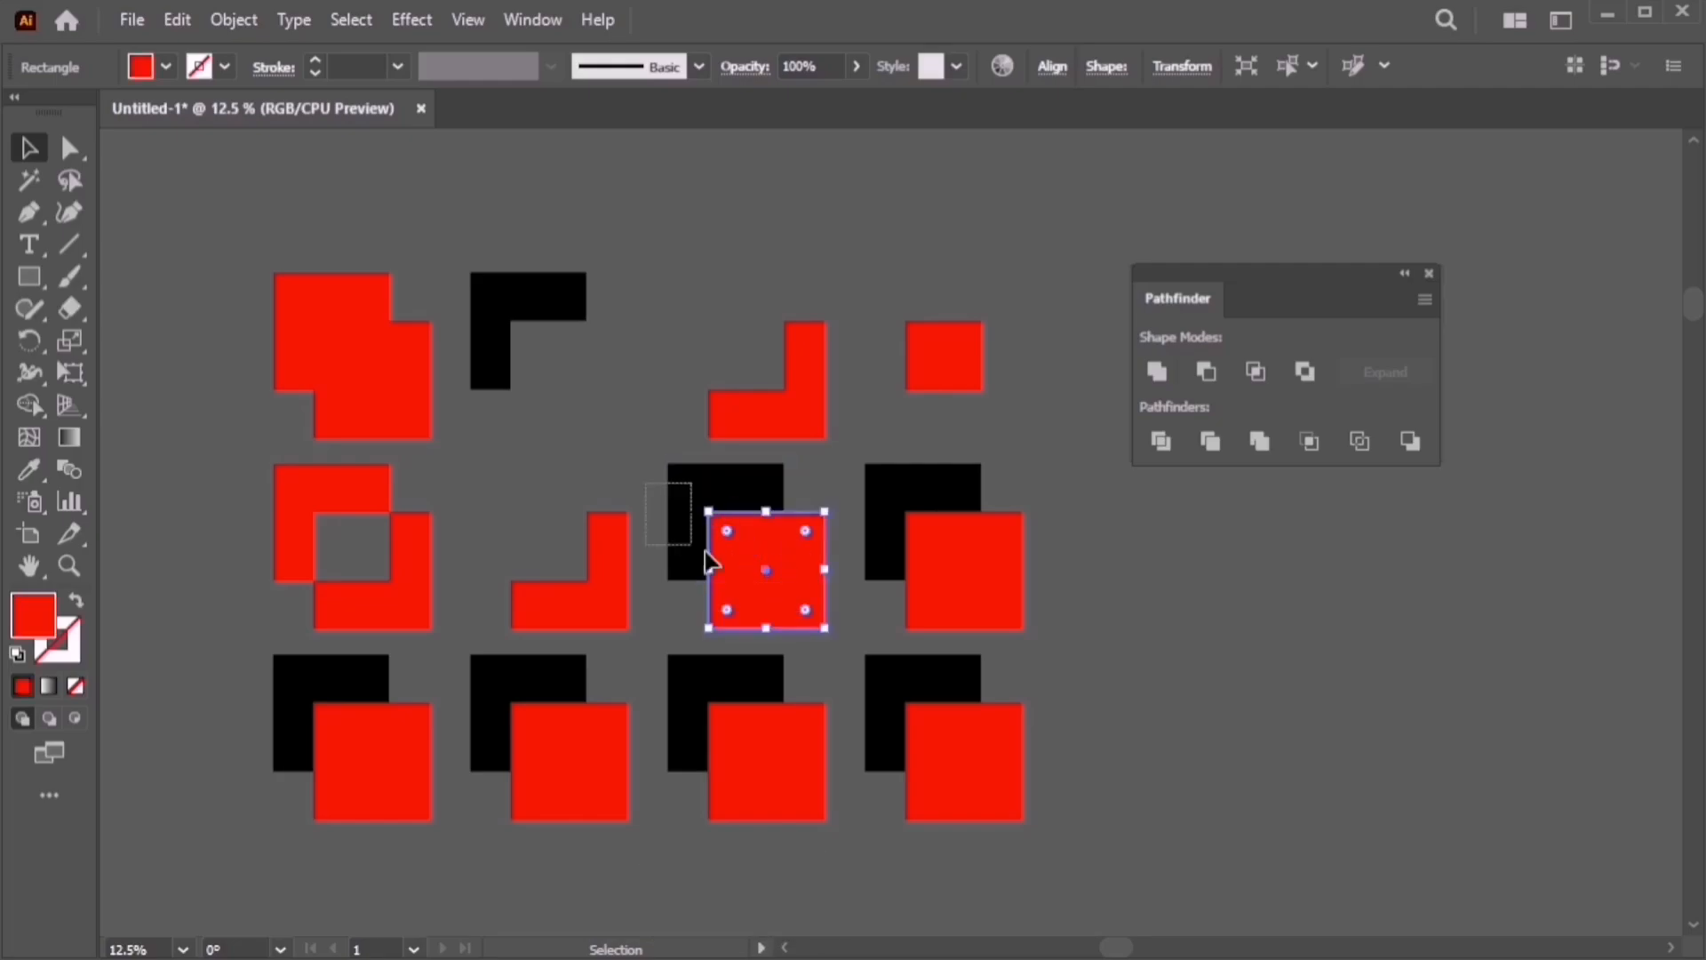
left_click(686, 515, "shift")
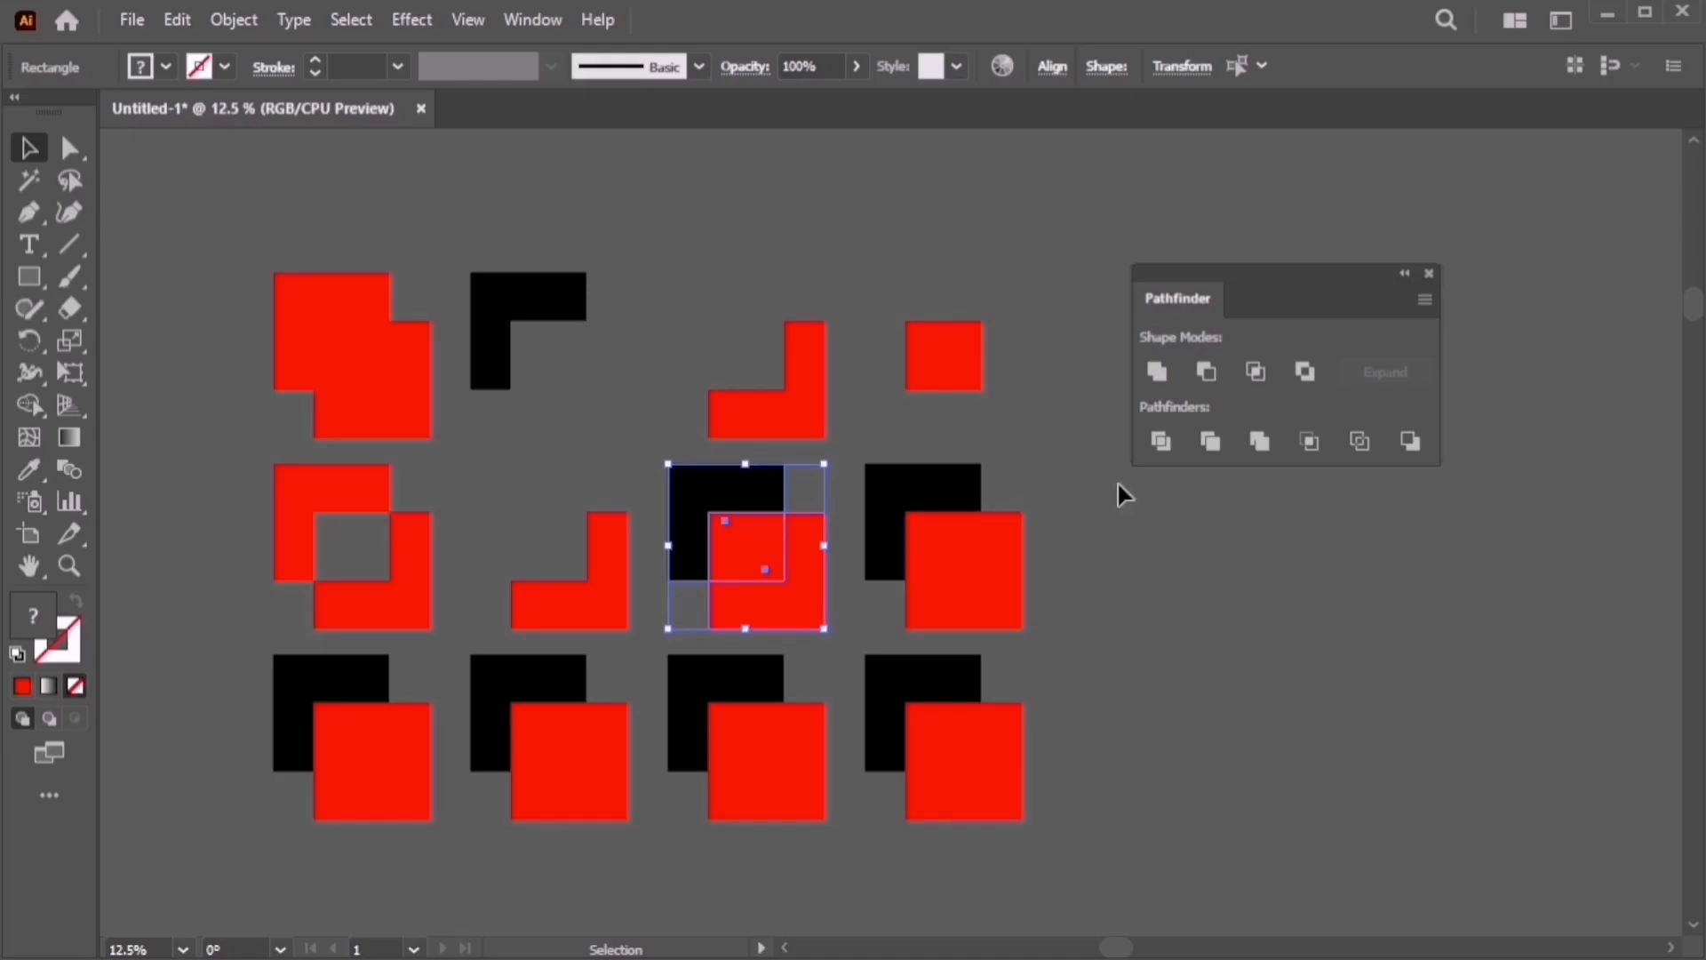
left_click(1159, 442)
left_click(1161, 443)
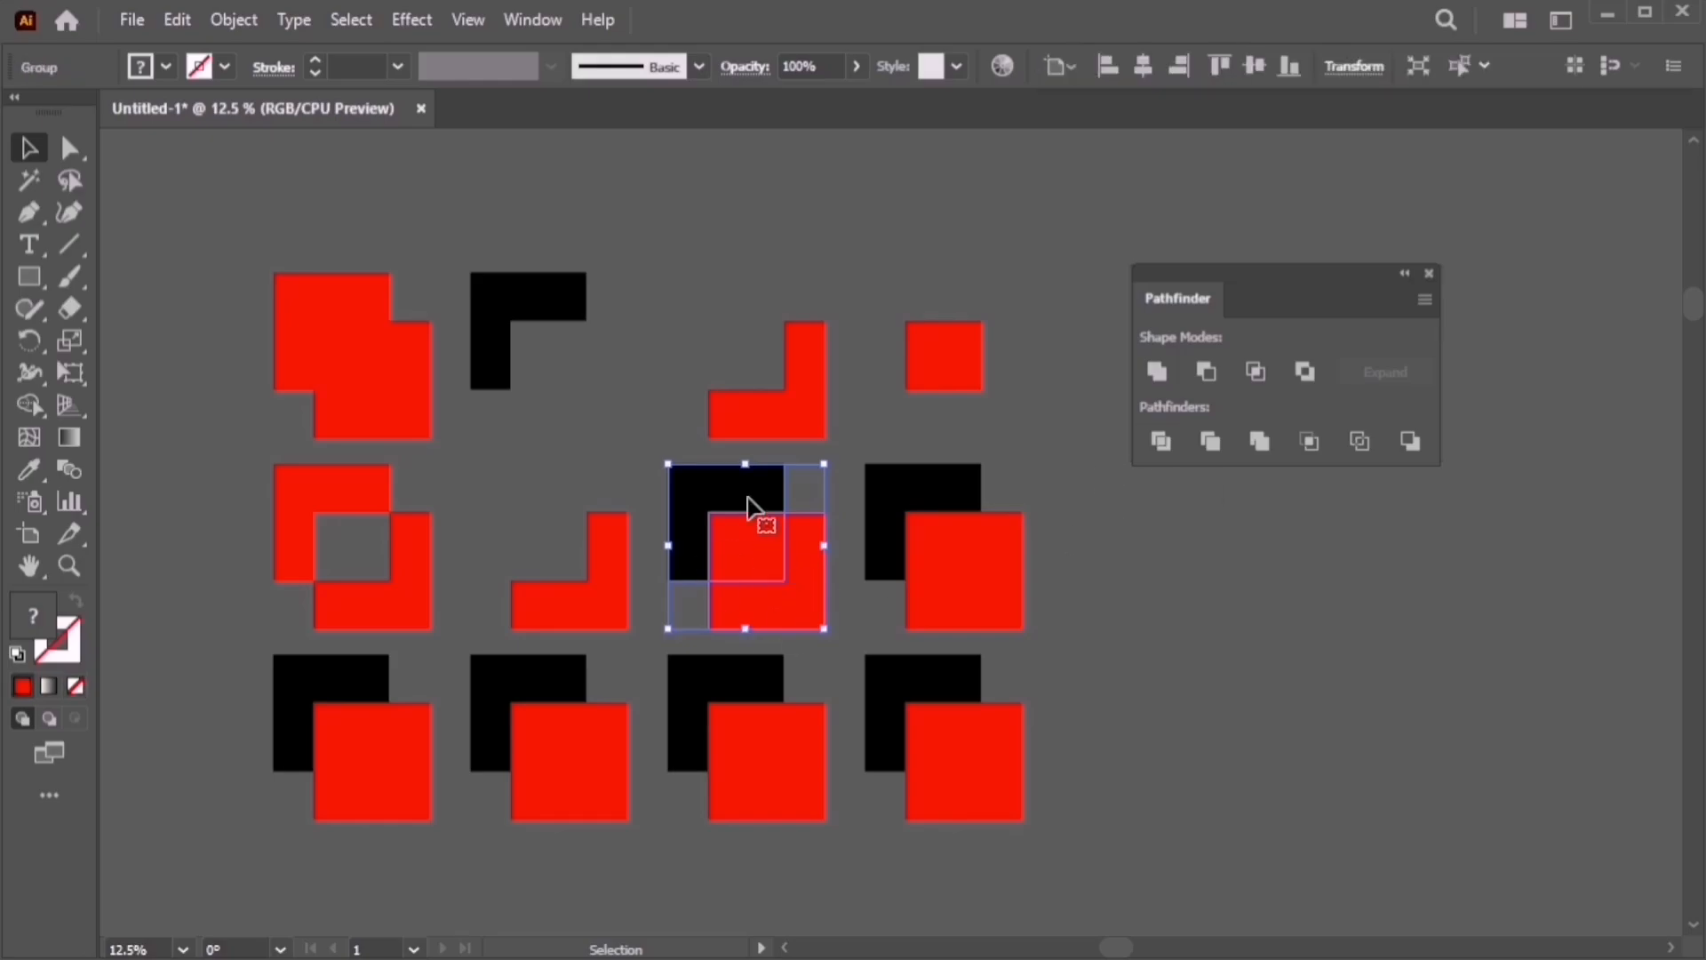
right_click(797, 434)
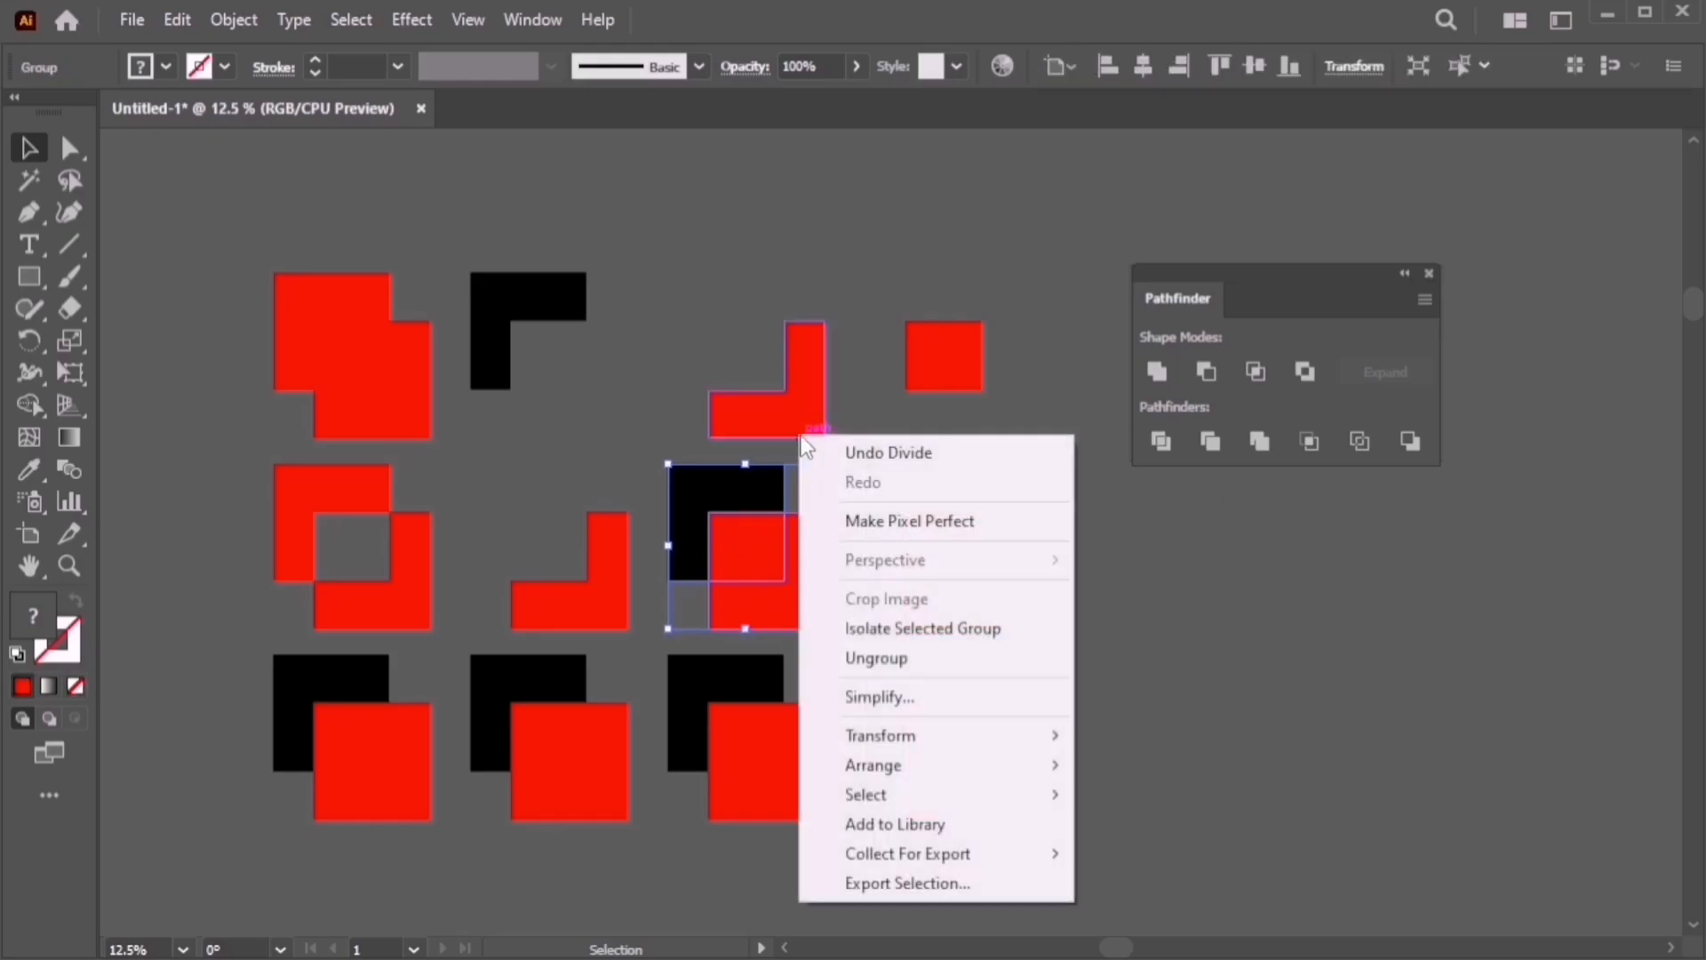
left_click(898, 655)
left_click(1133, 594)
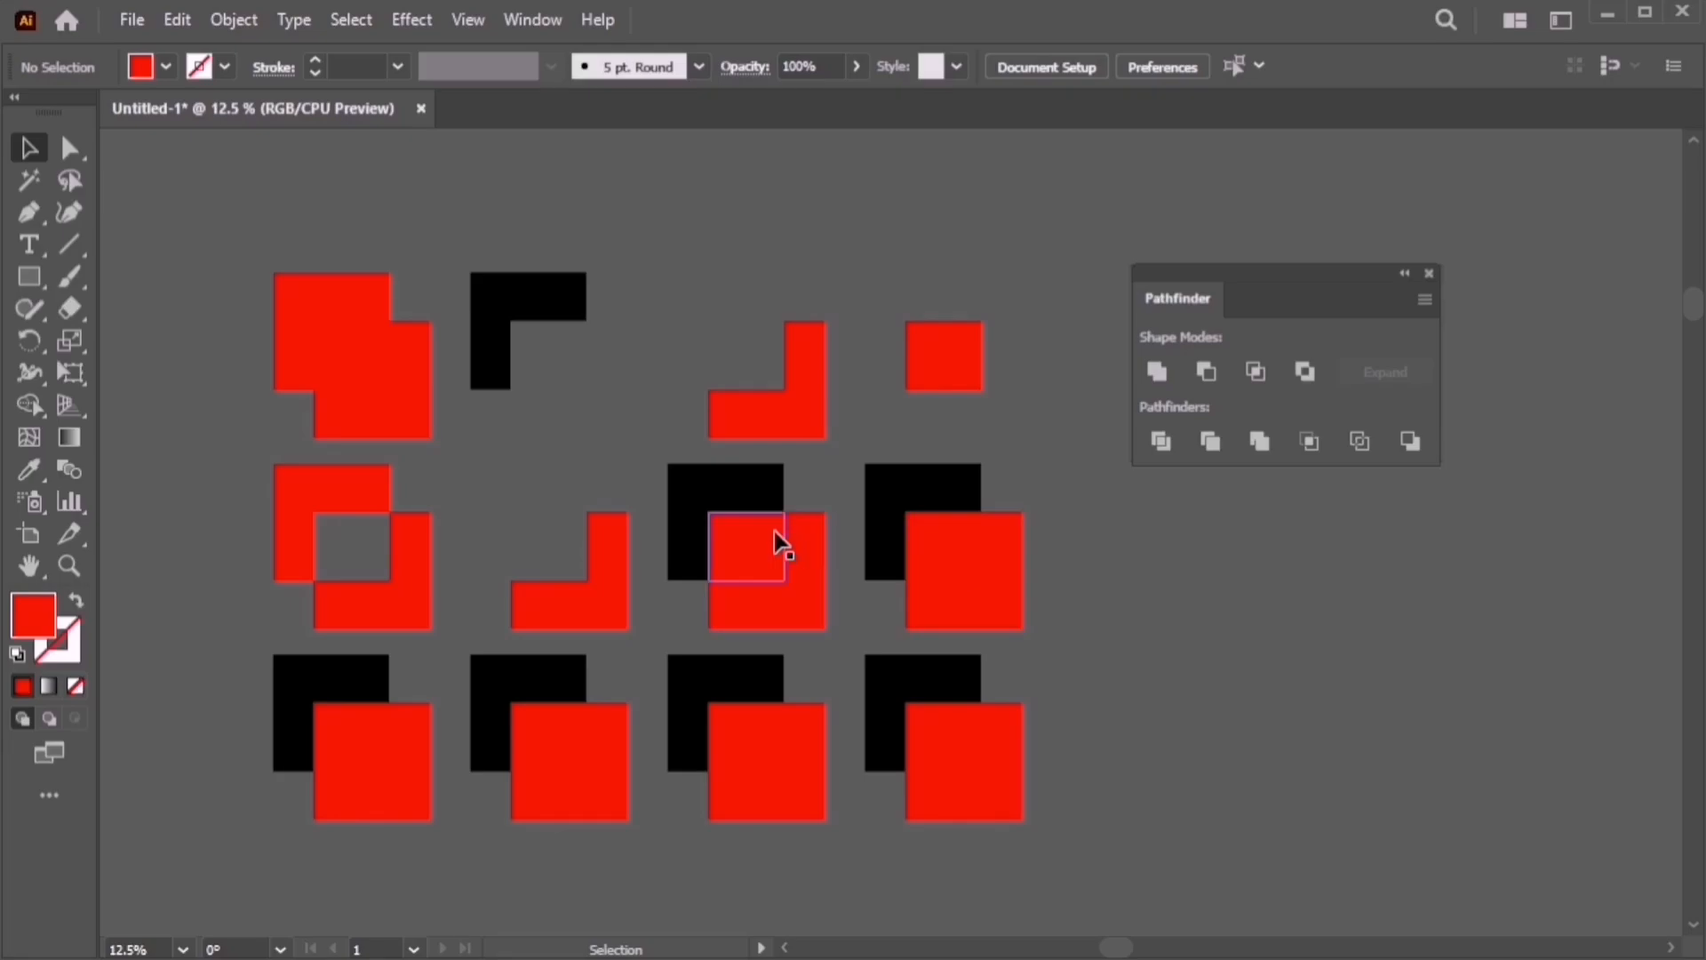
Fill the central overlap piece of the divided pair with blue 0921CE
left_click(775, 531)
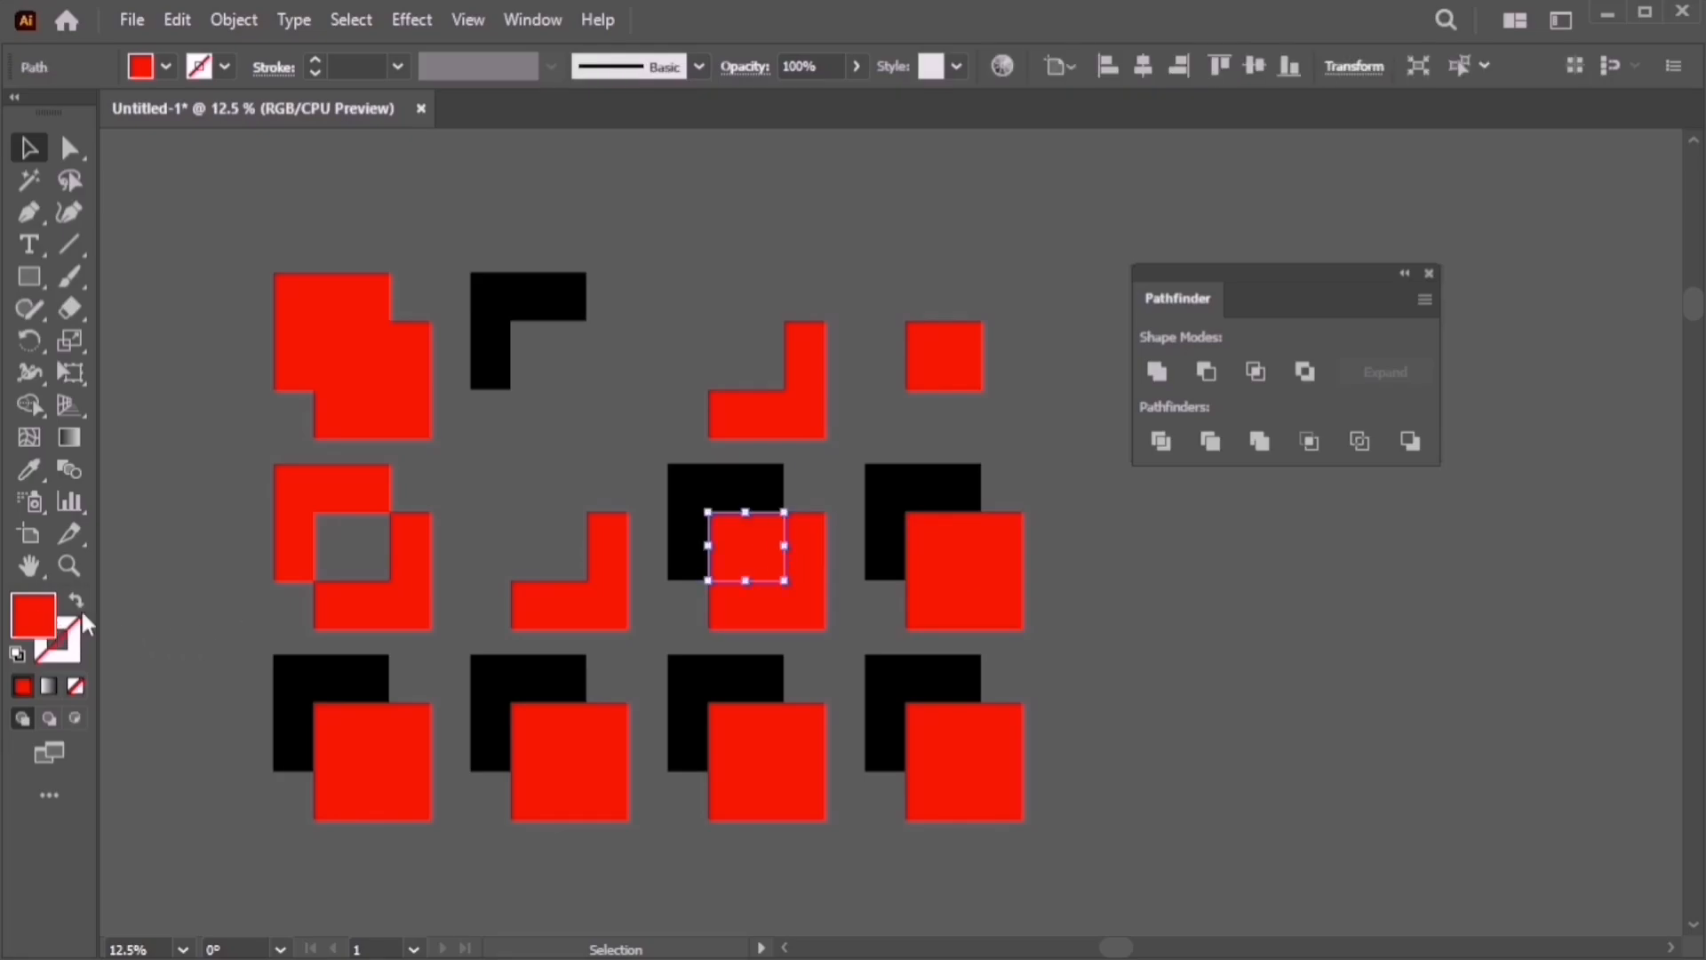
double_click(33, 615)
left_click(1088, 442)
left_click(1033, 384)
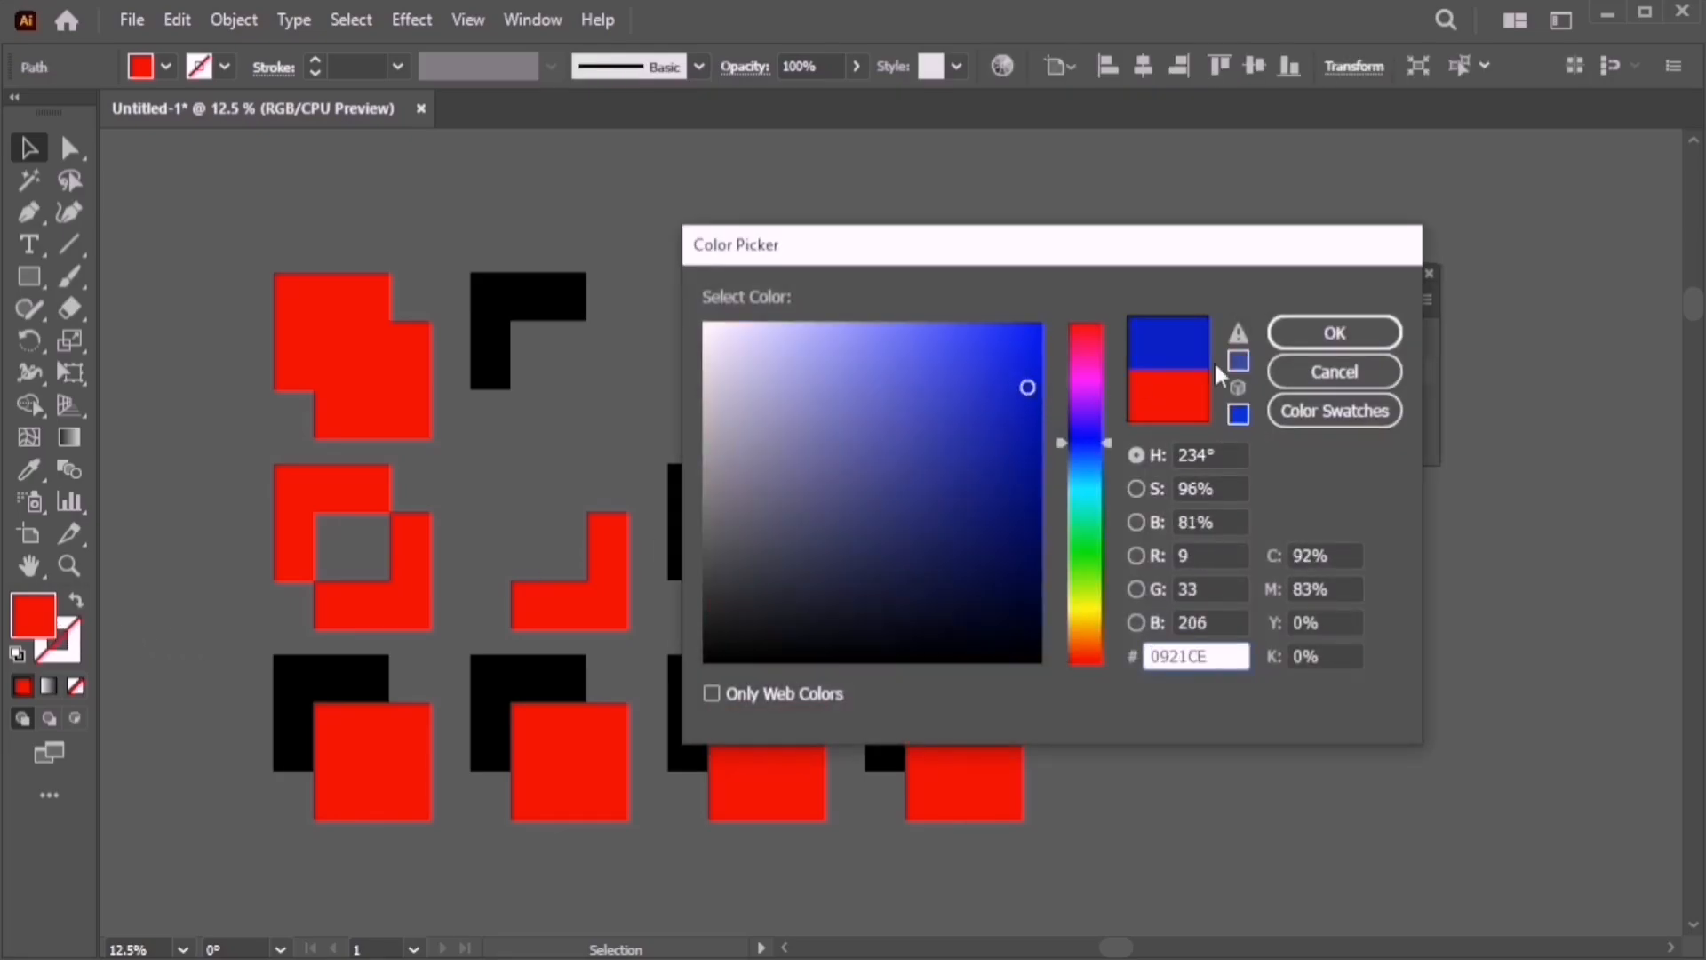
left_click(1284, 338)
left_click(1141, 550)
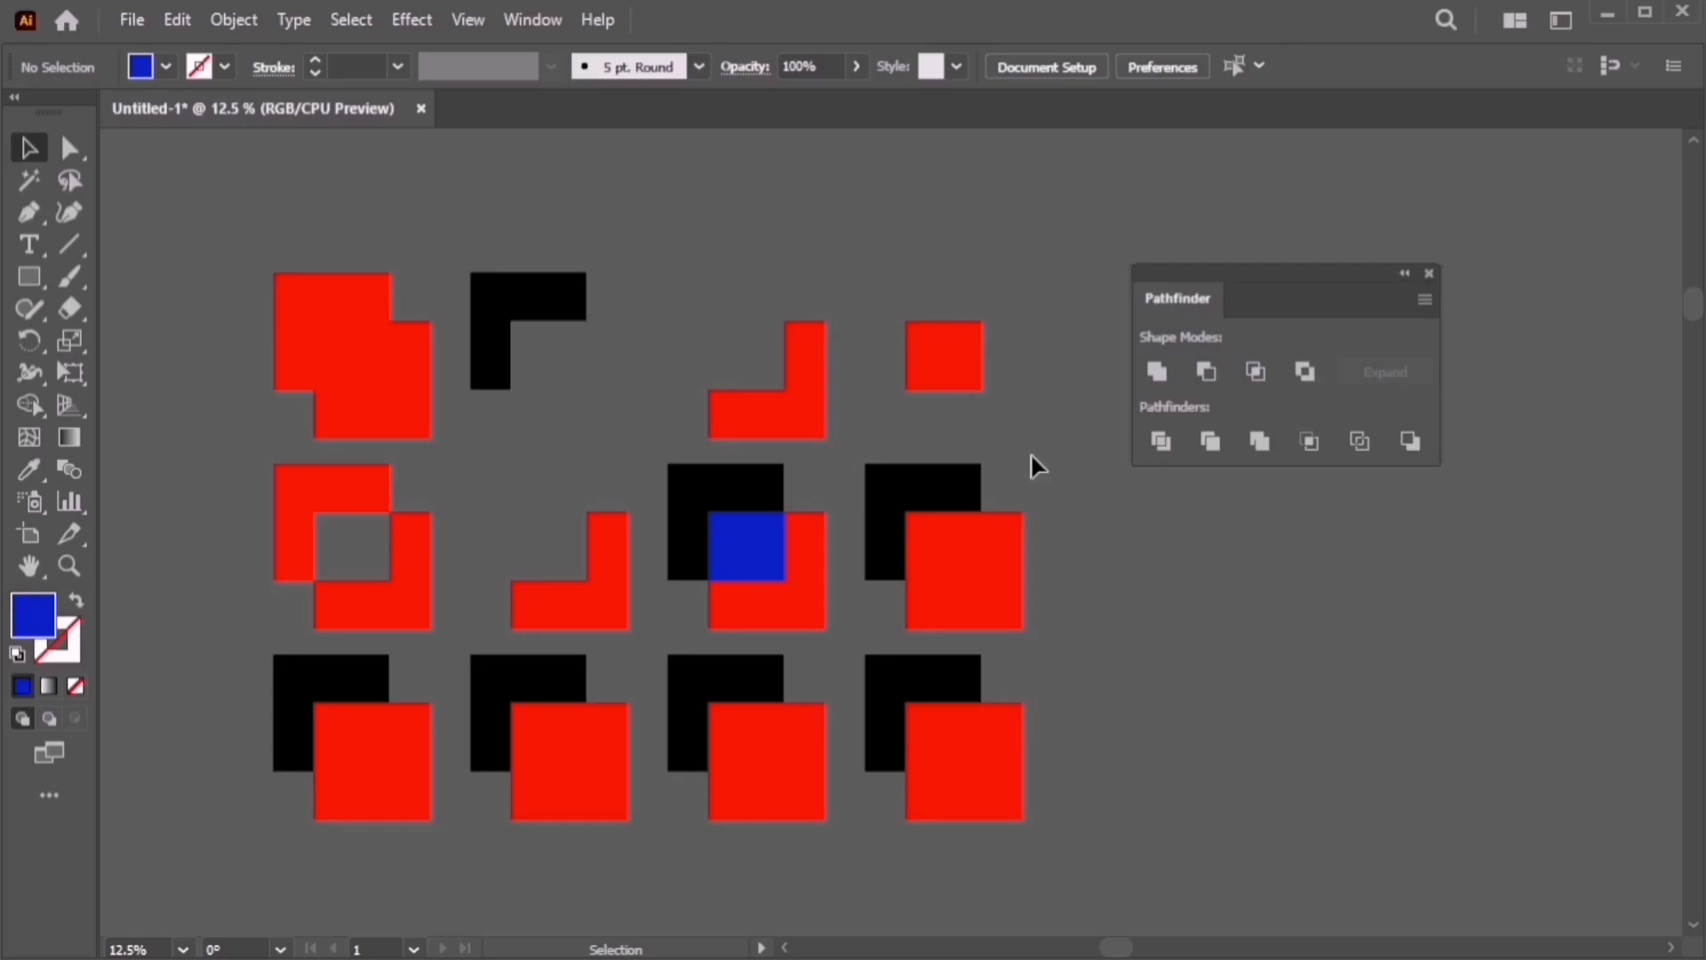
Try Trim on the fourth pair of squares in the middle row and undo it
left_click_drag(1050, 444, 928, 569)
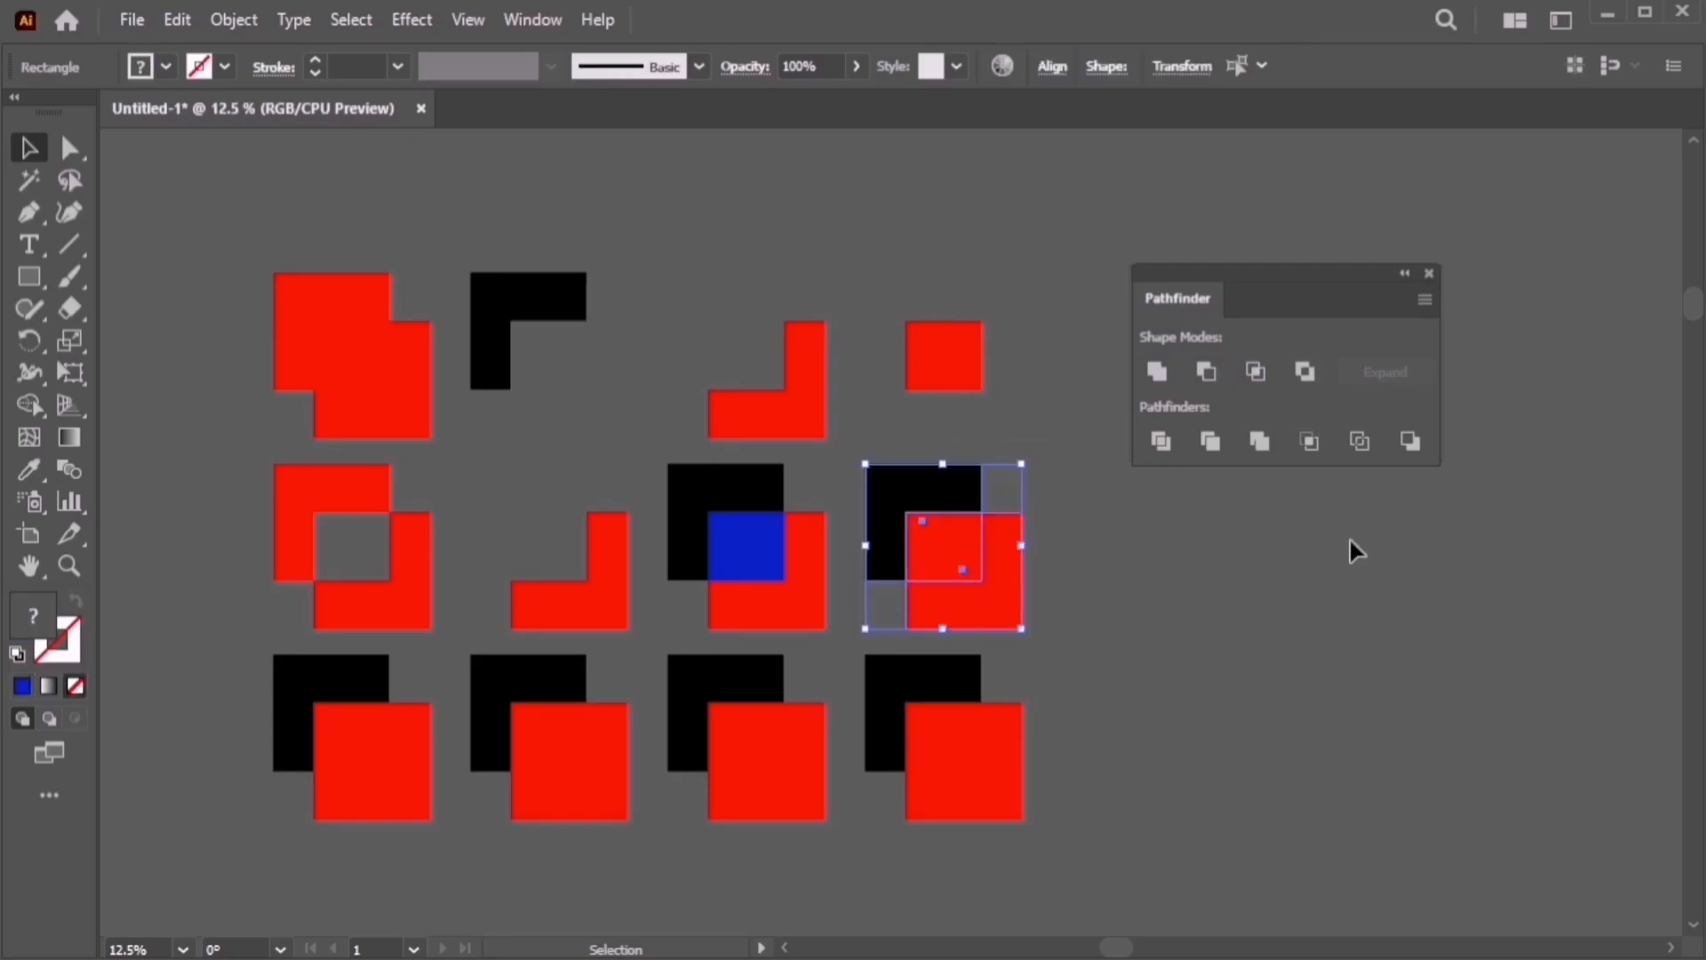
left_click(1209, 443)
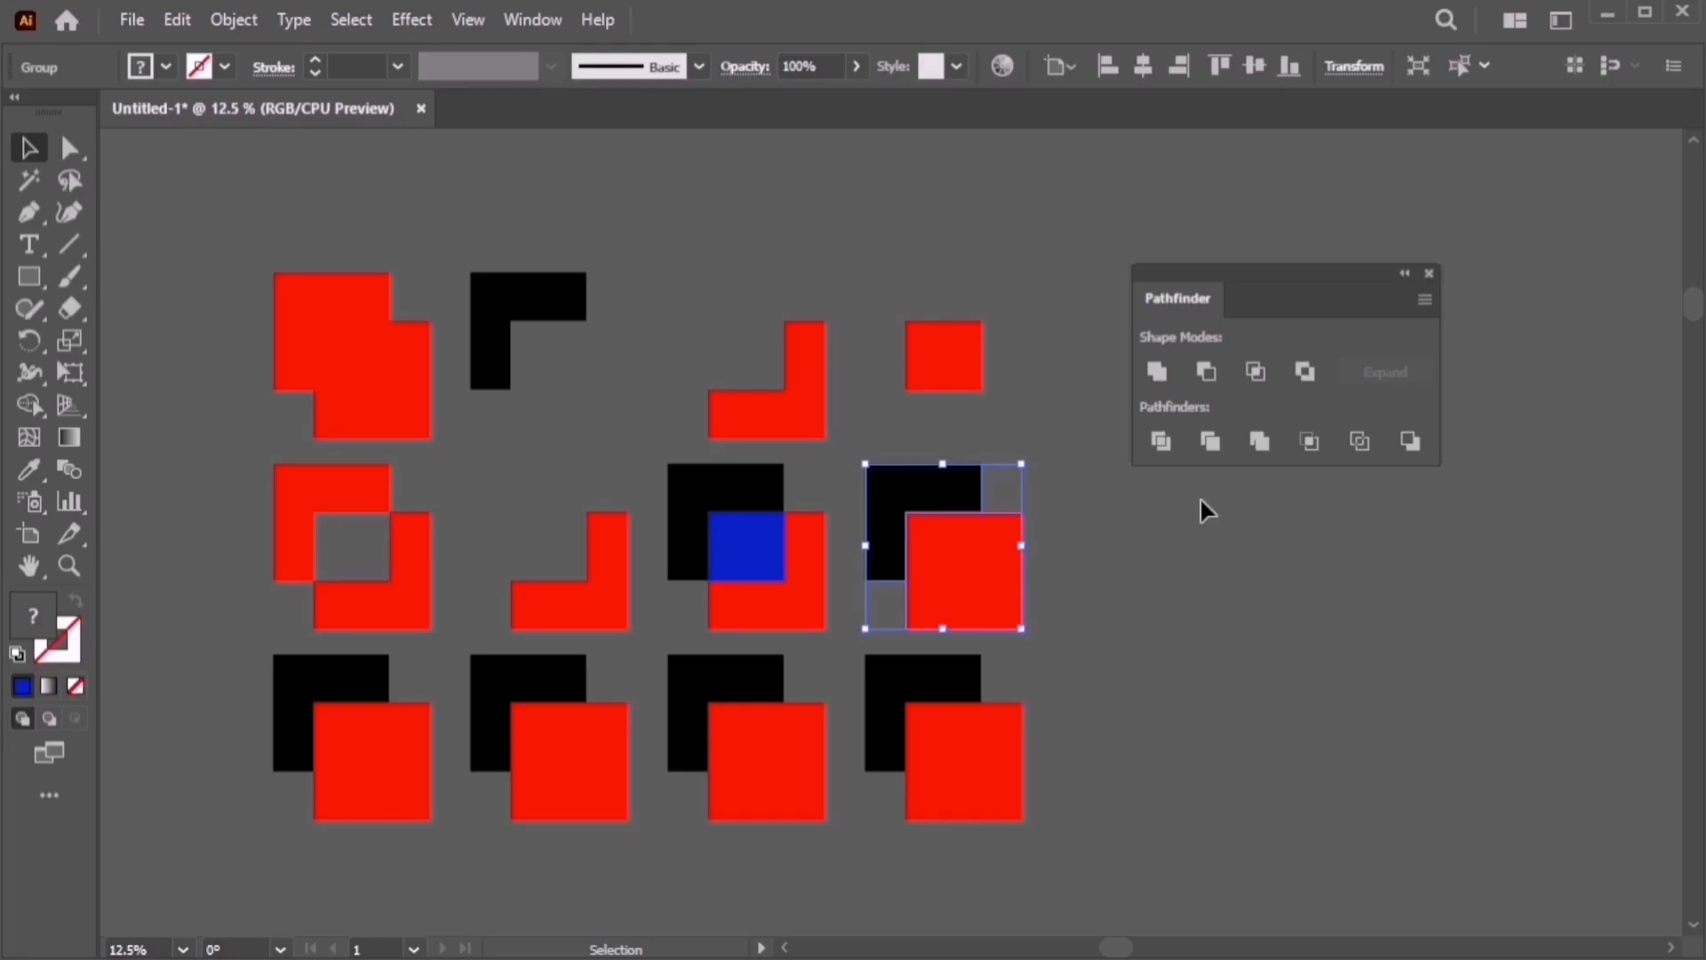
key("ctrl+z")
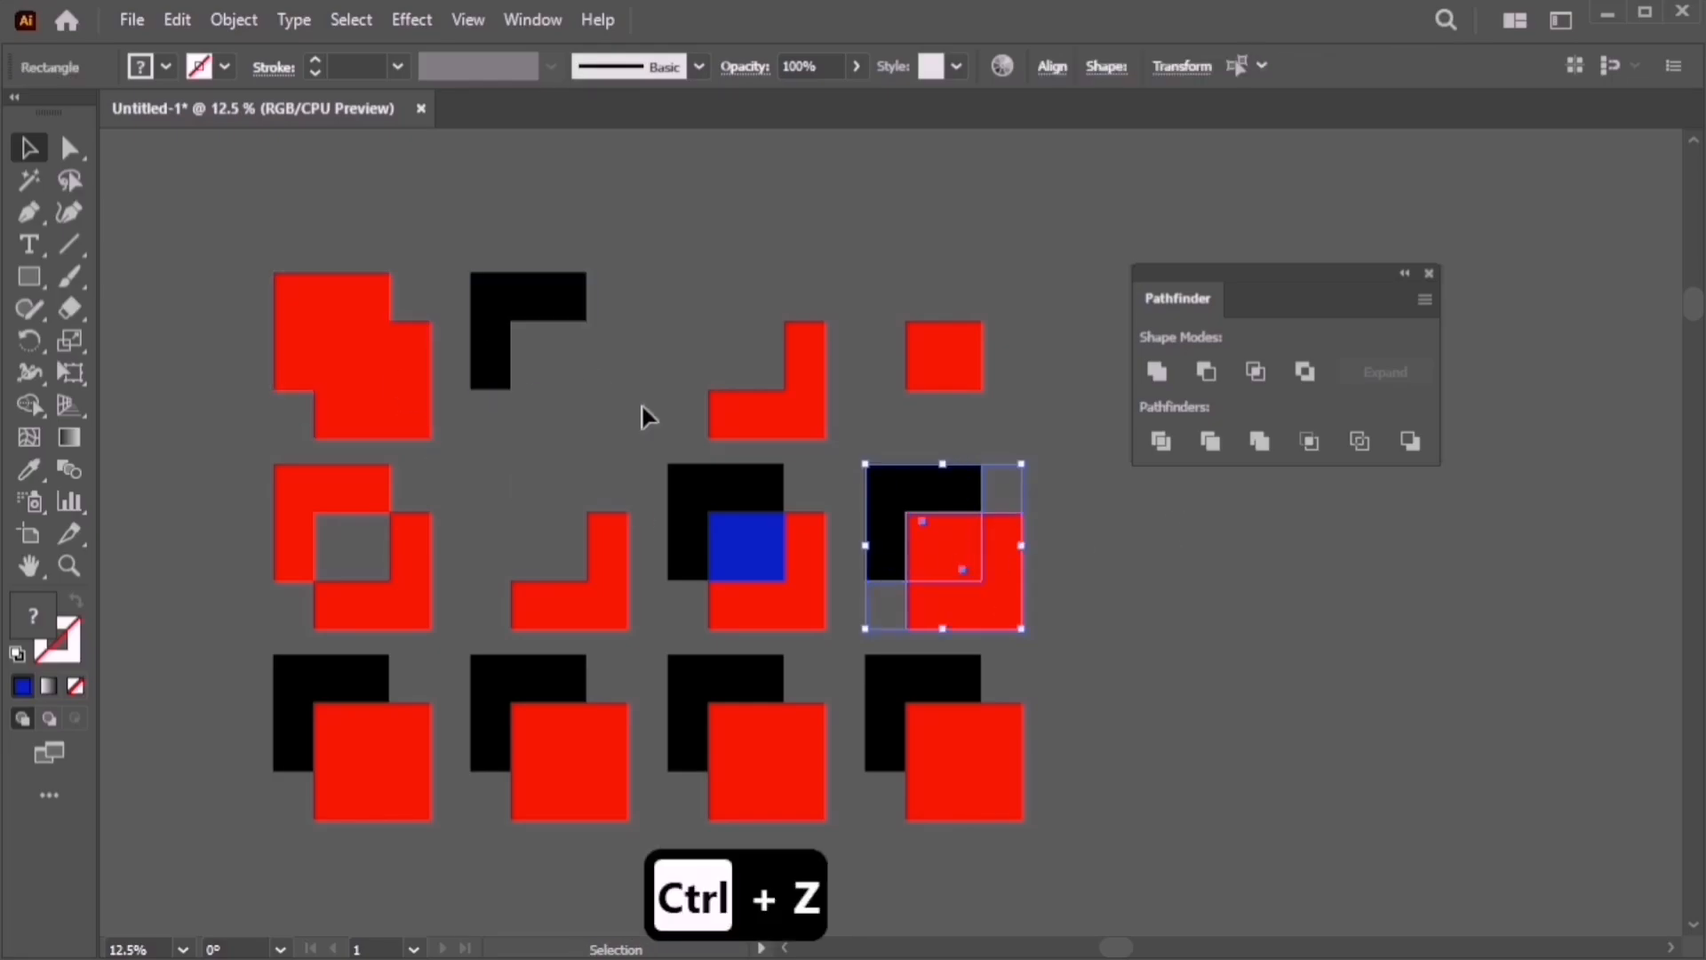
left_click(1090, 546)
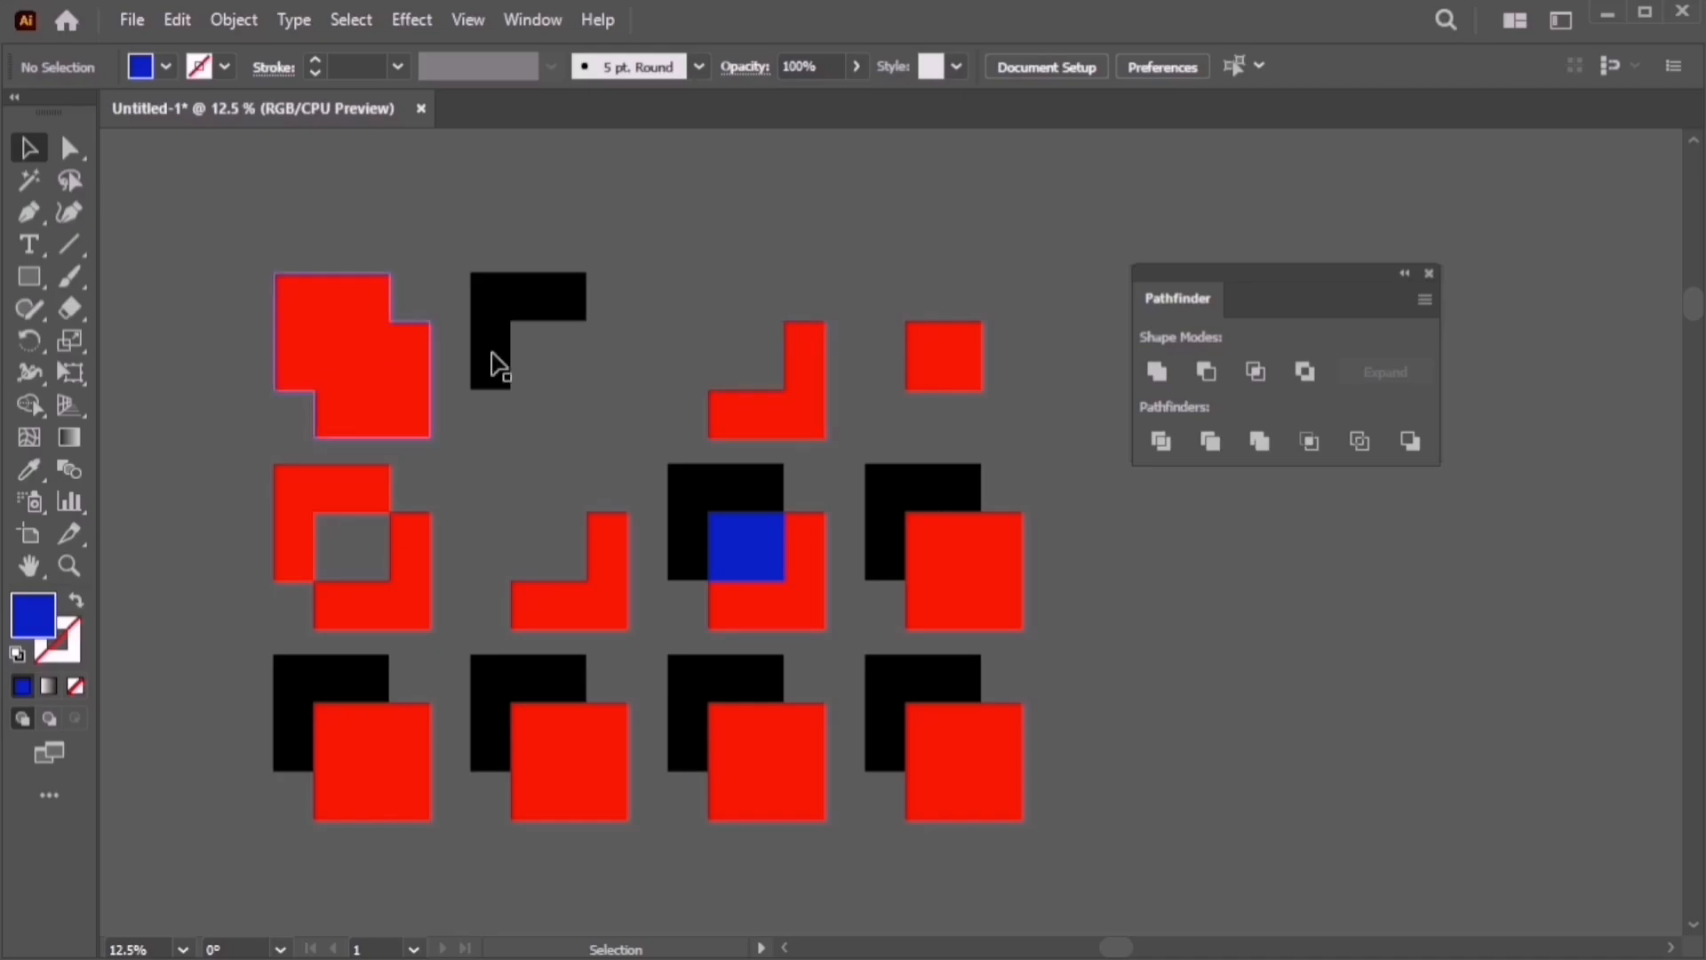
Trim the fourth pair of squares in the middle row and ungroup the result
left_click(1018, 526)
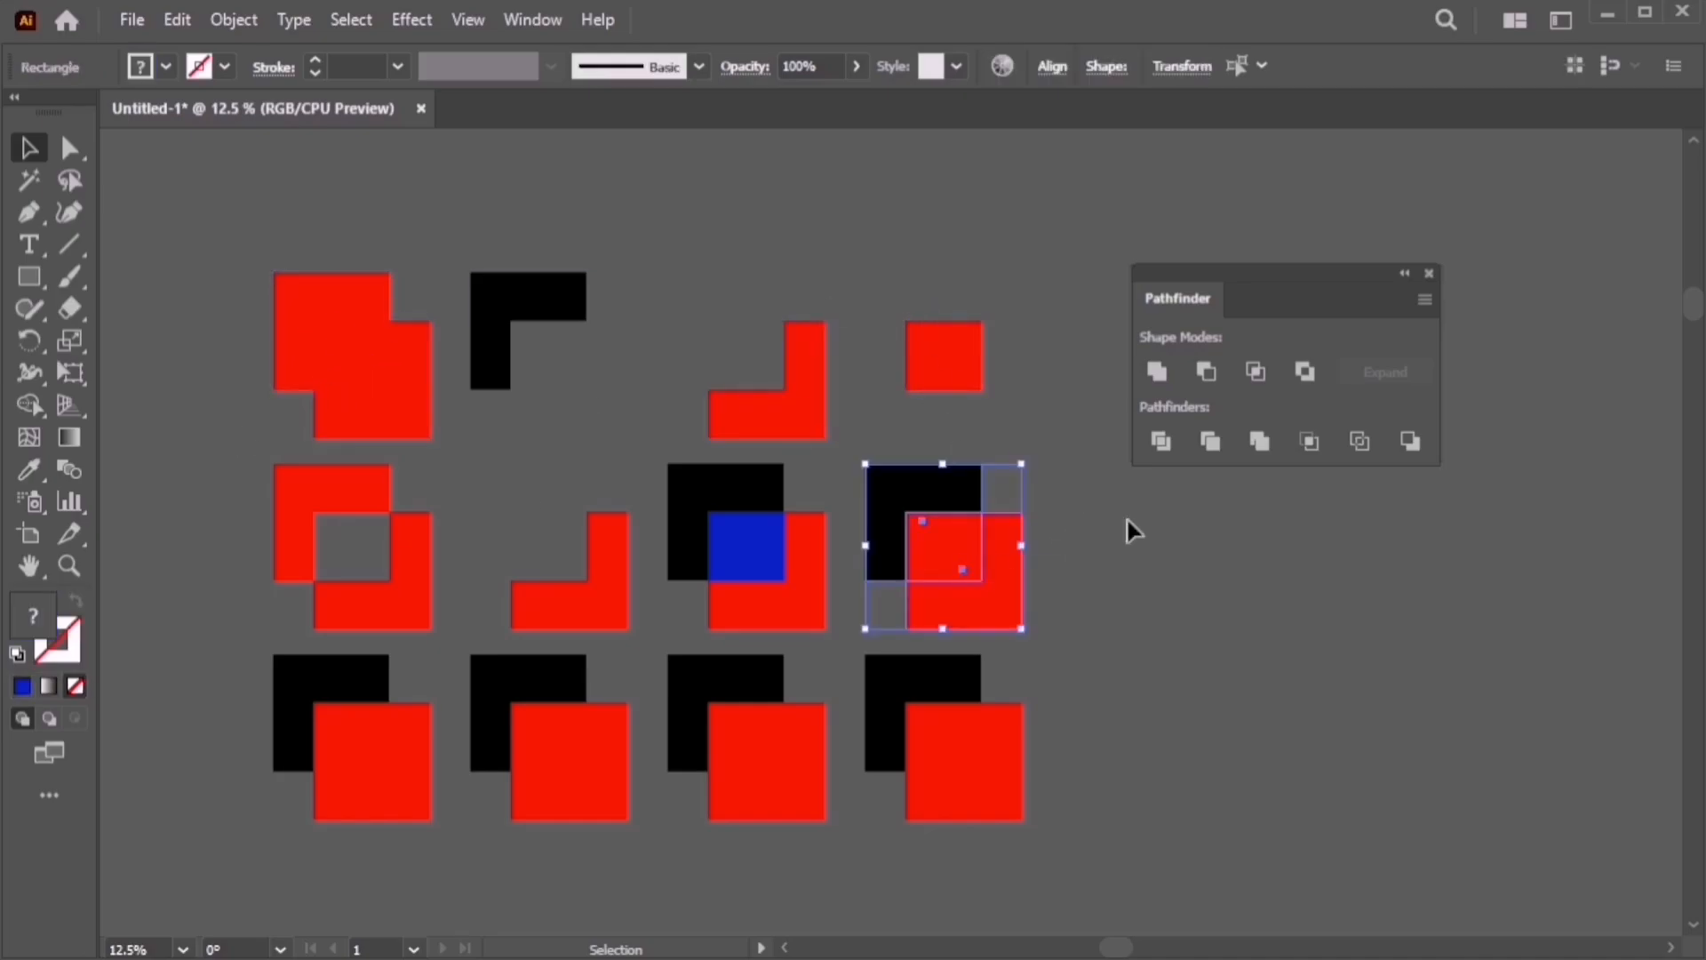
left_click(1214, 448)
right_click(1066, 558)
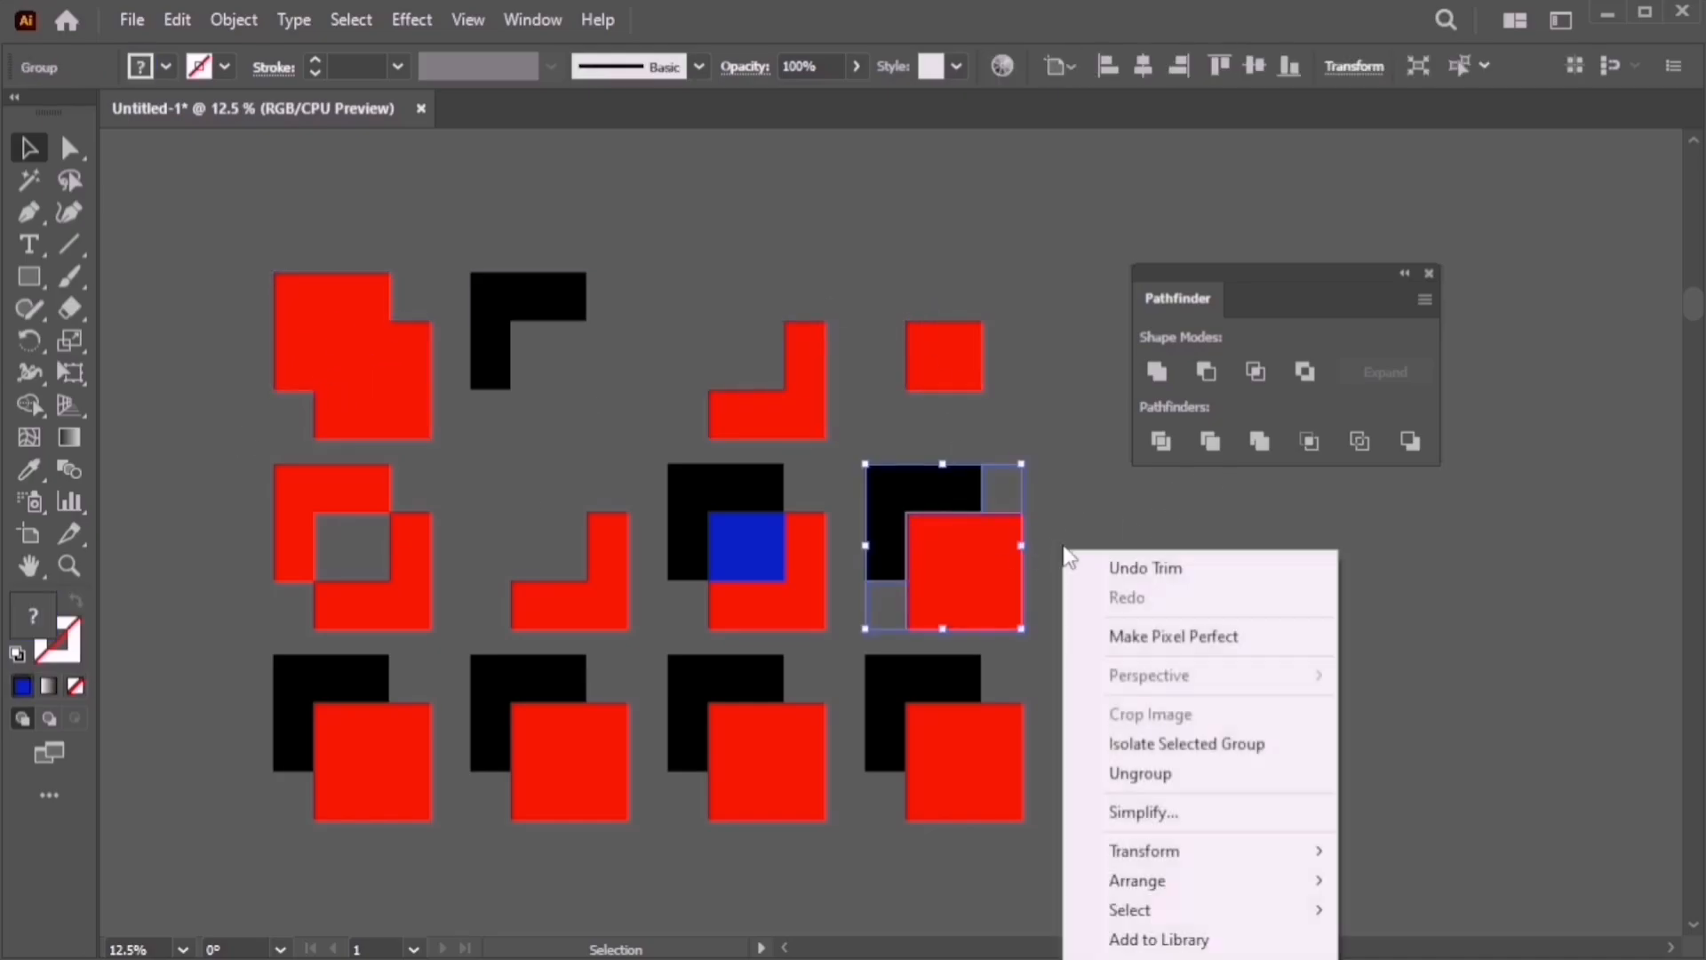
left_click(1169, 772)
left_click(1058, 613)
Move the trimmed black piece up and away from its red square and undo the move
left_click_drag(938, 506, 918, 408)
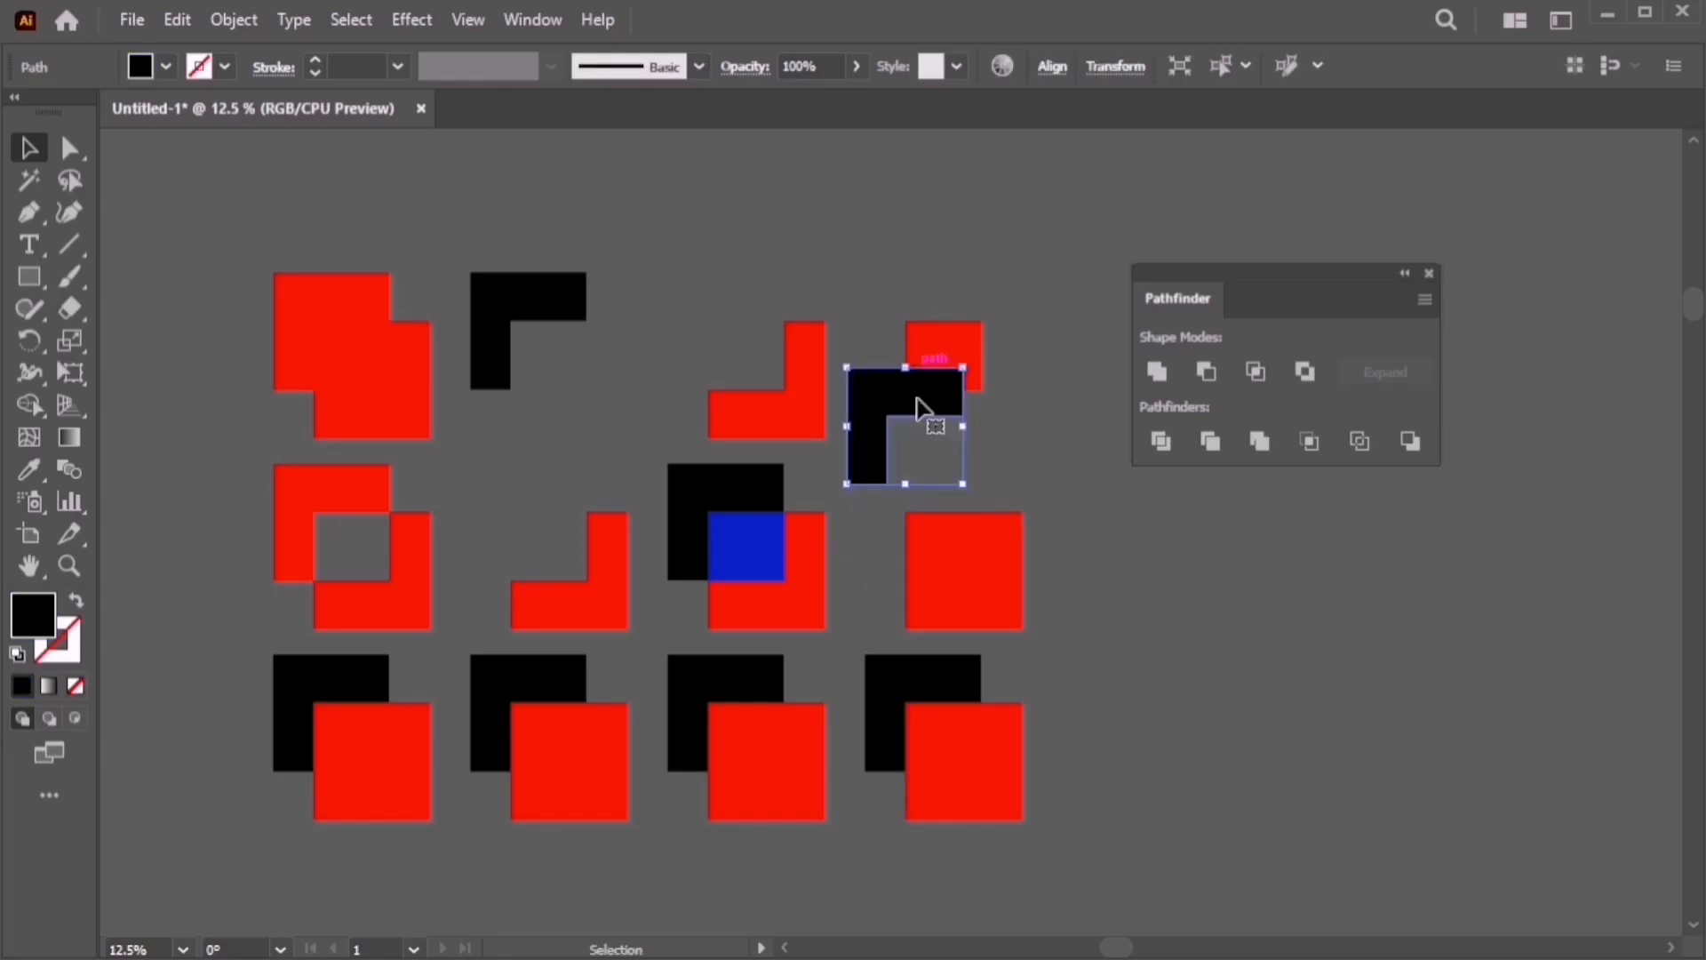
key("ctrl+z")
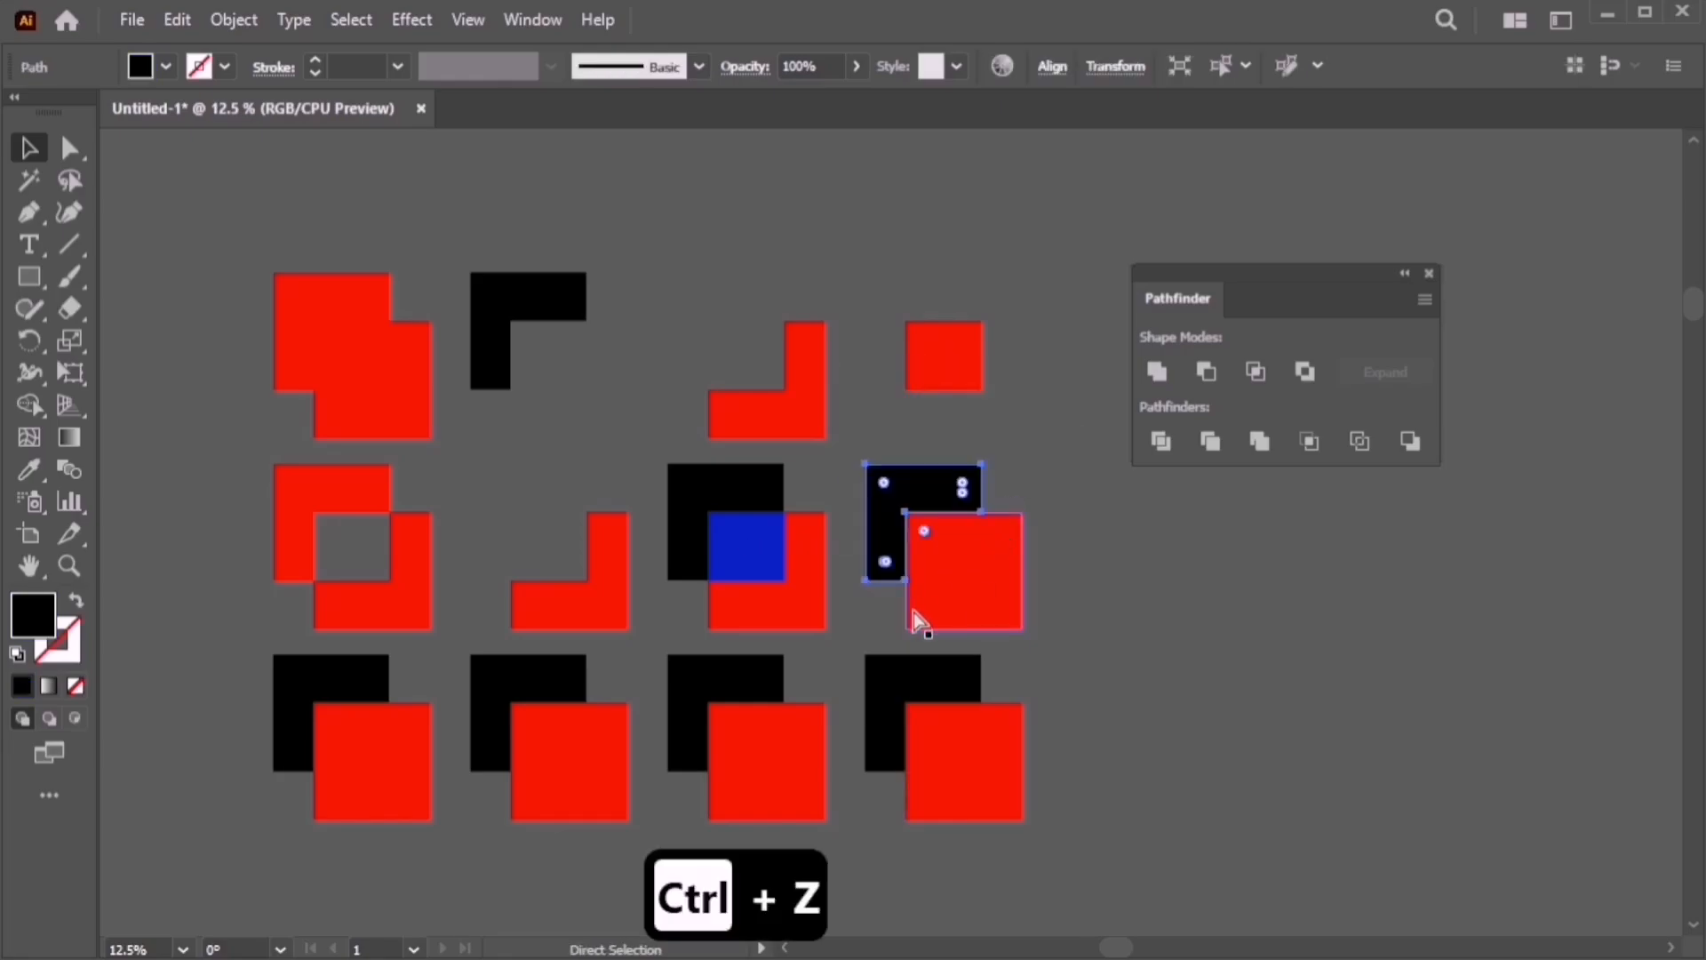
left_click(1111, 600)
left_click_drag(800, 640, 853, 583)
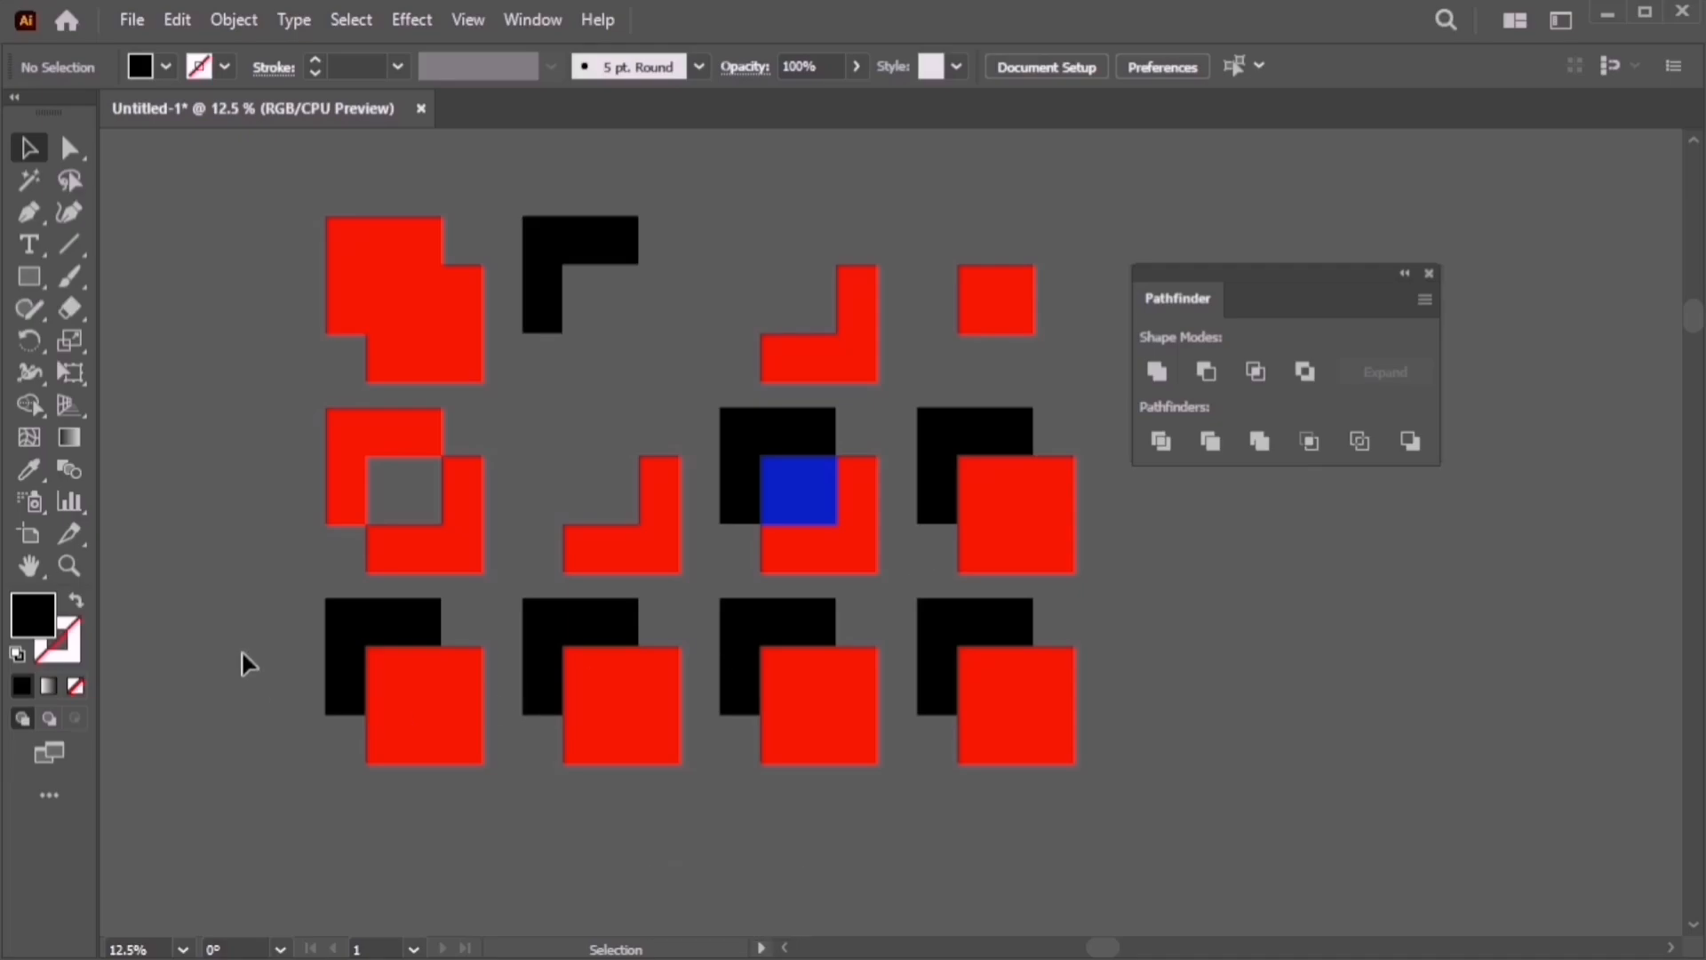
Try Merge on the first pair of squares in the bottom row and ungroup the result
left_click_drag(255, 650, 400, 714)
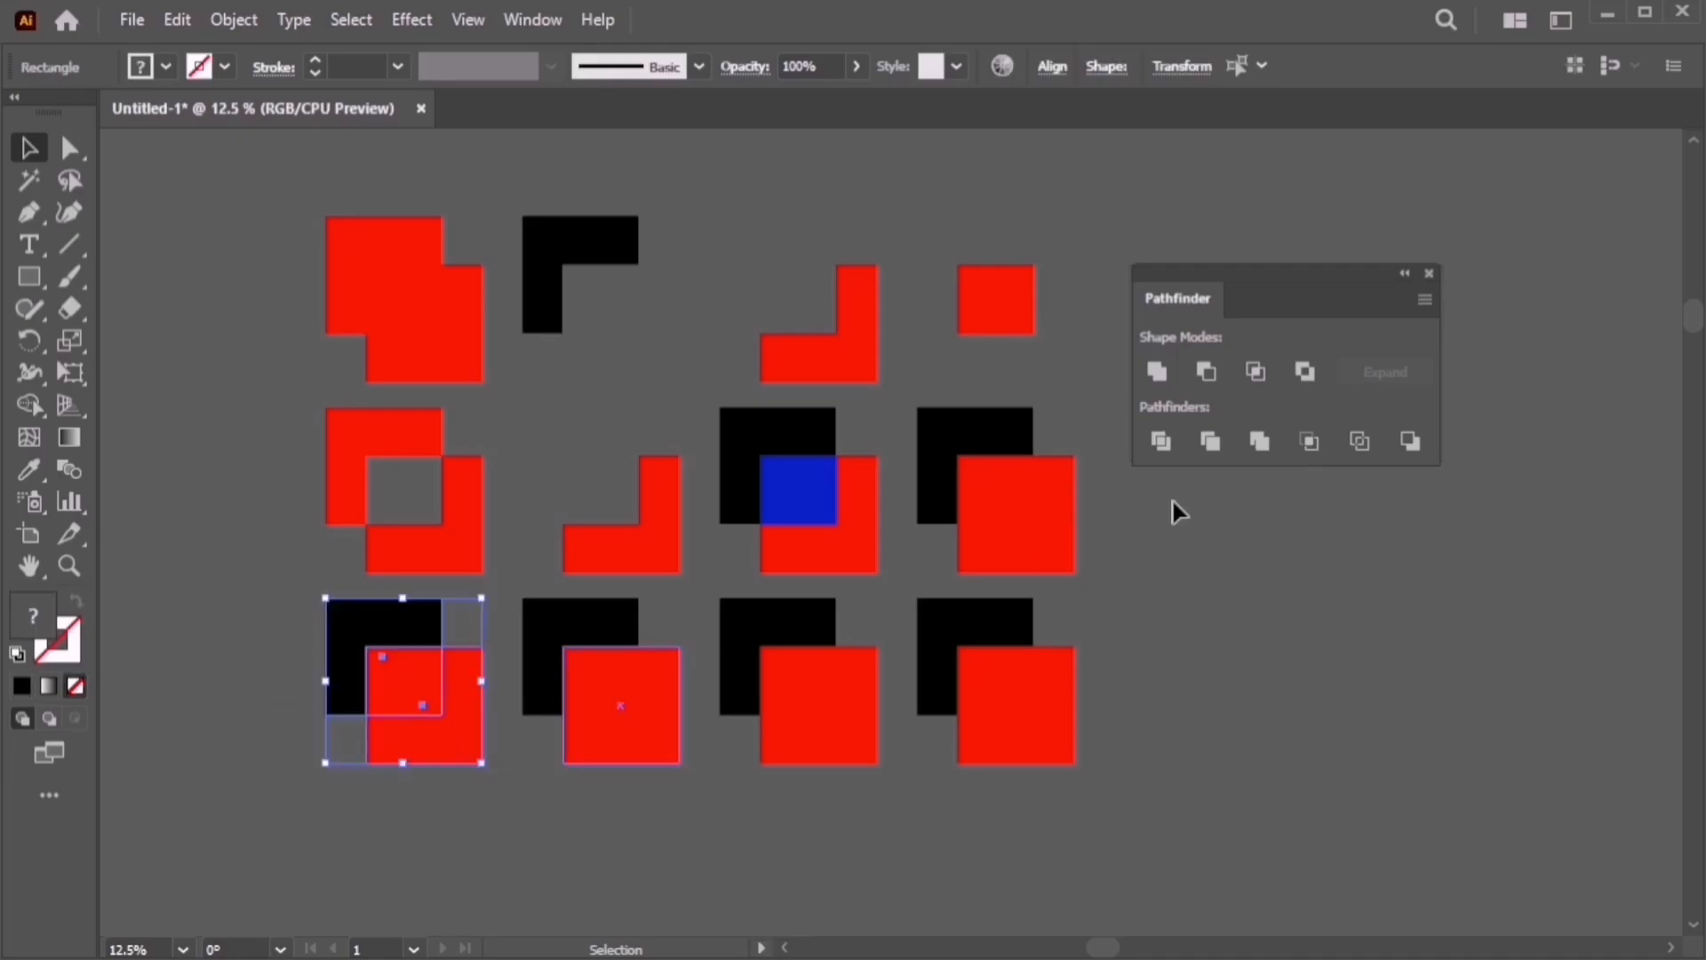
left_click(1252, 459)
right_click(519, 749)
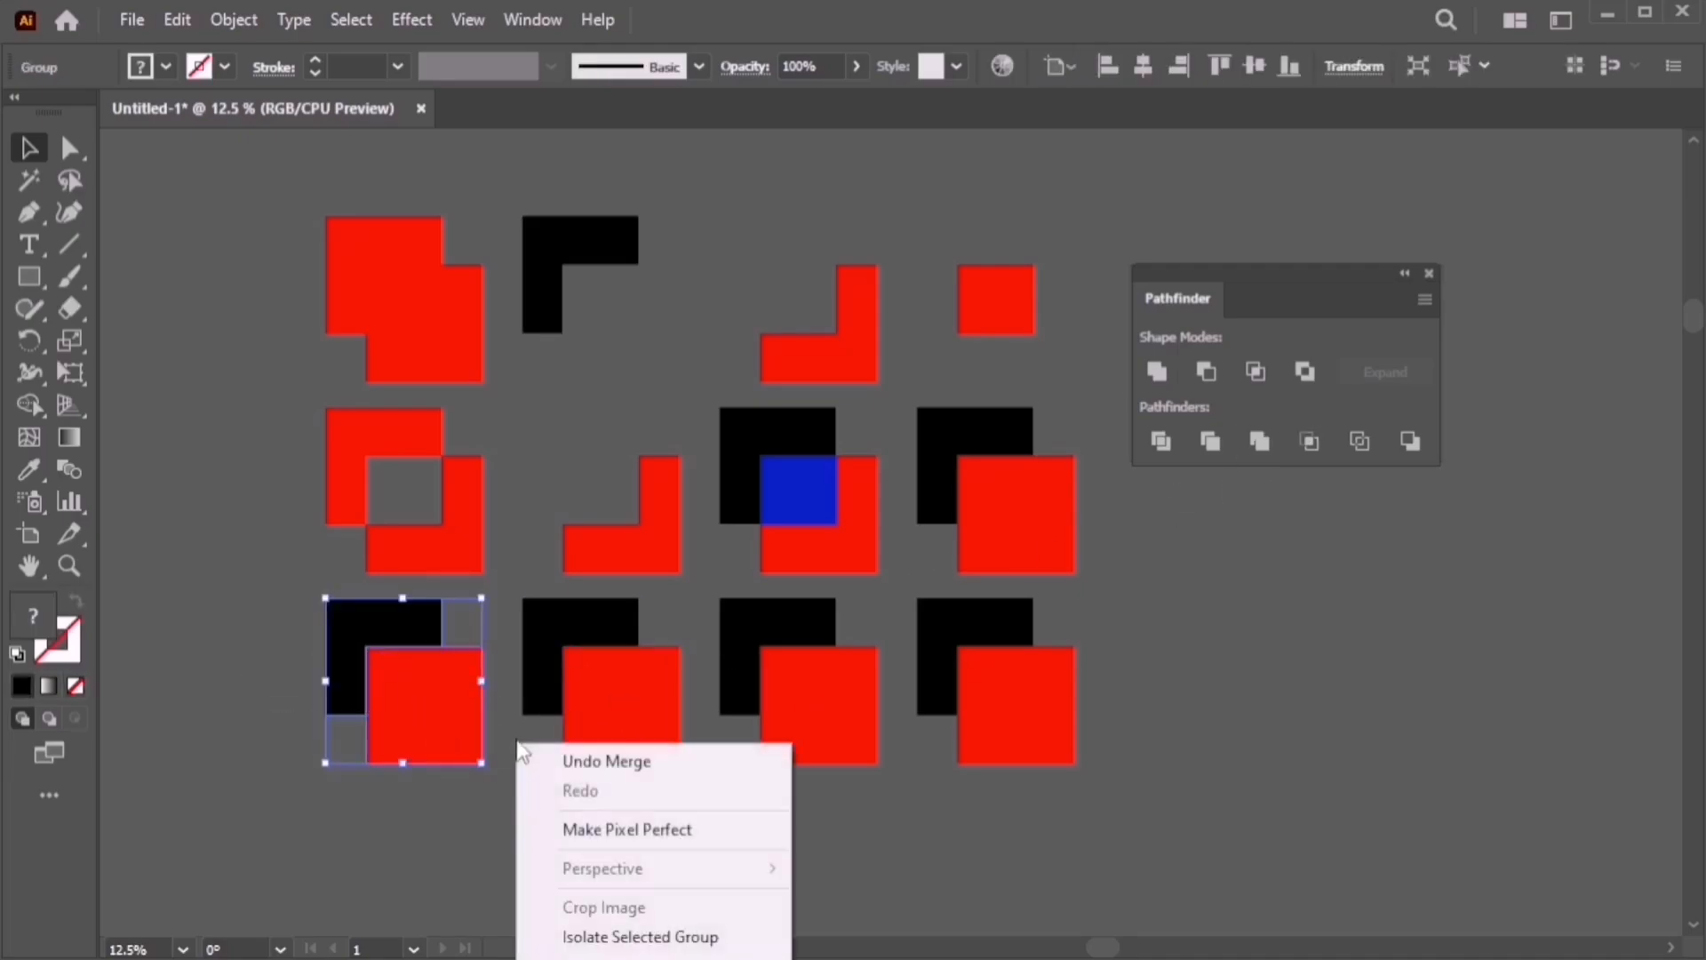
right_click(468, 423)
left_click(528, 611)
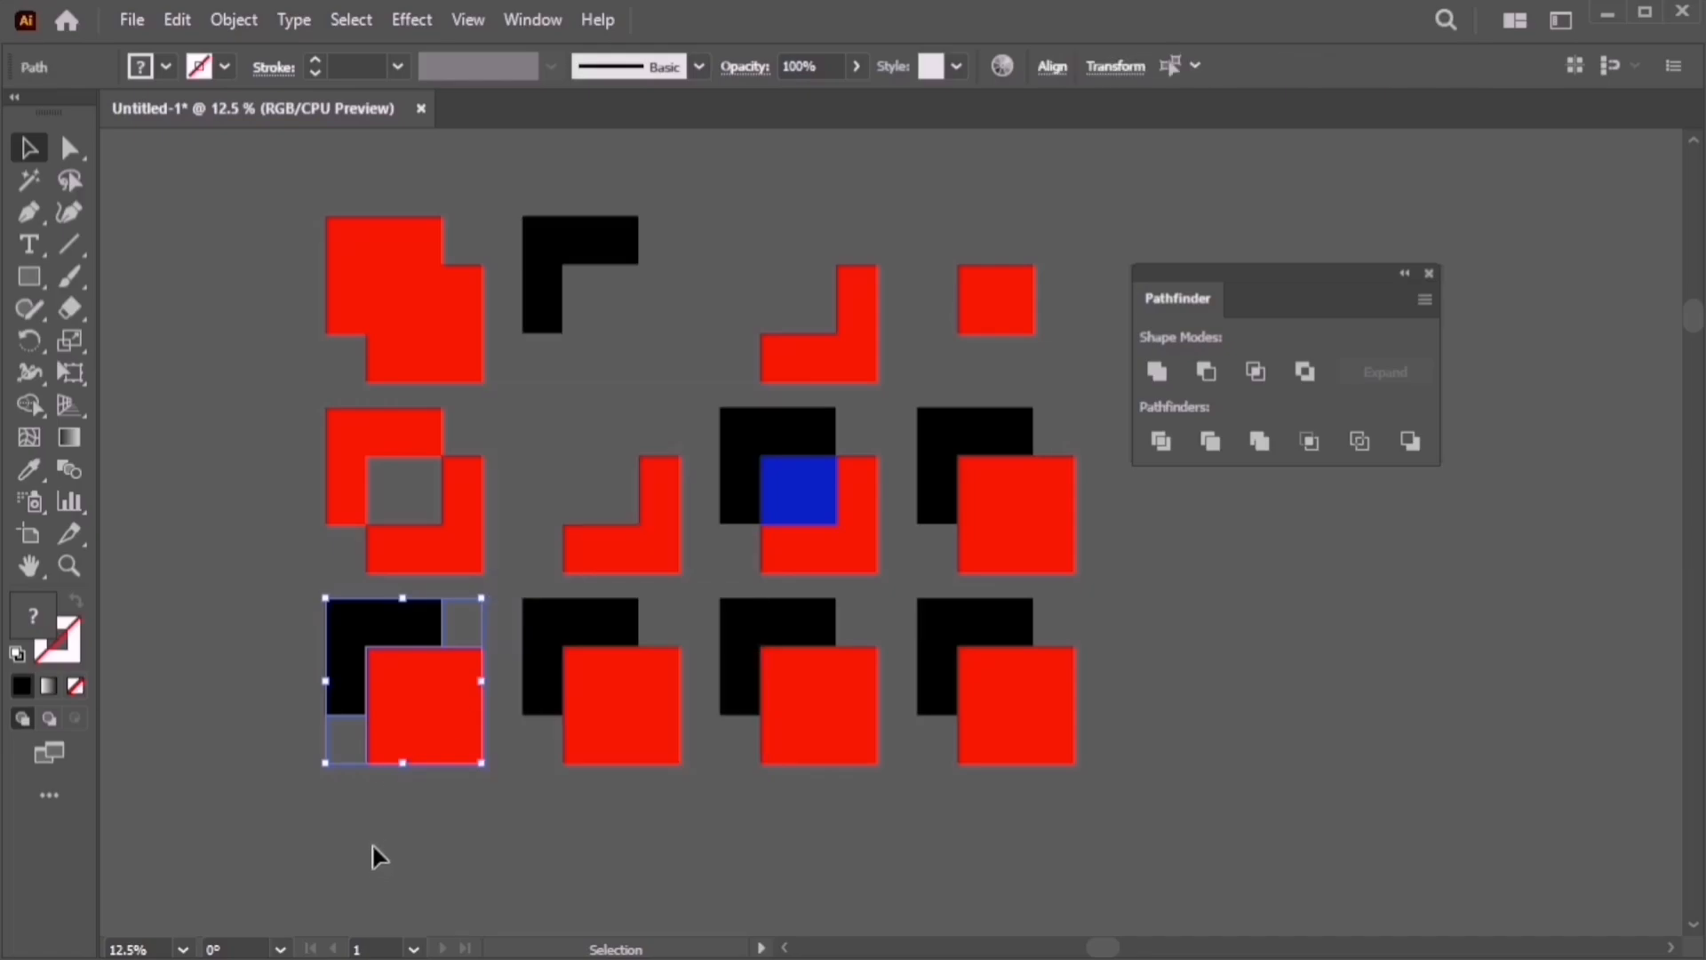
Move the merged red square away from its black piece, and undo the move, the ungrouping and the merge
left_click(372, 857)
left_click_drag(409, 733, 439, 766)
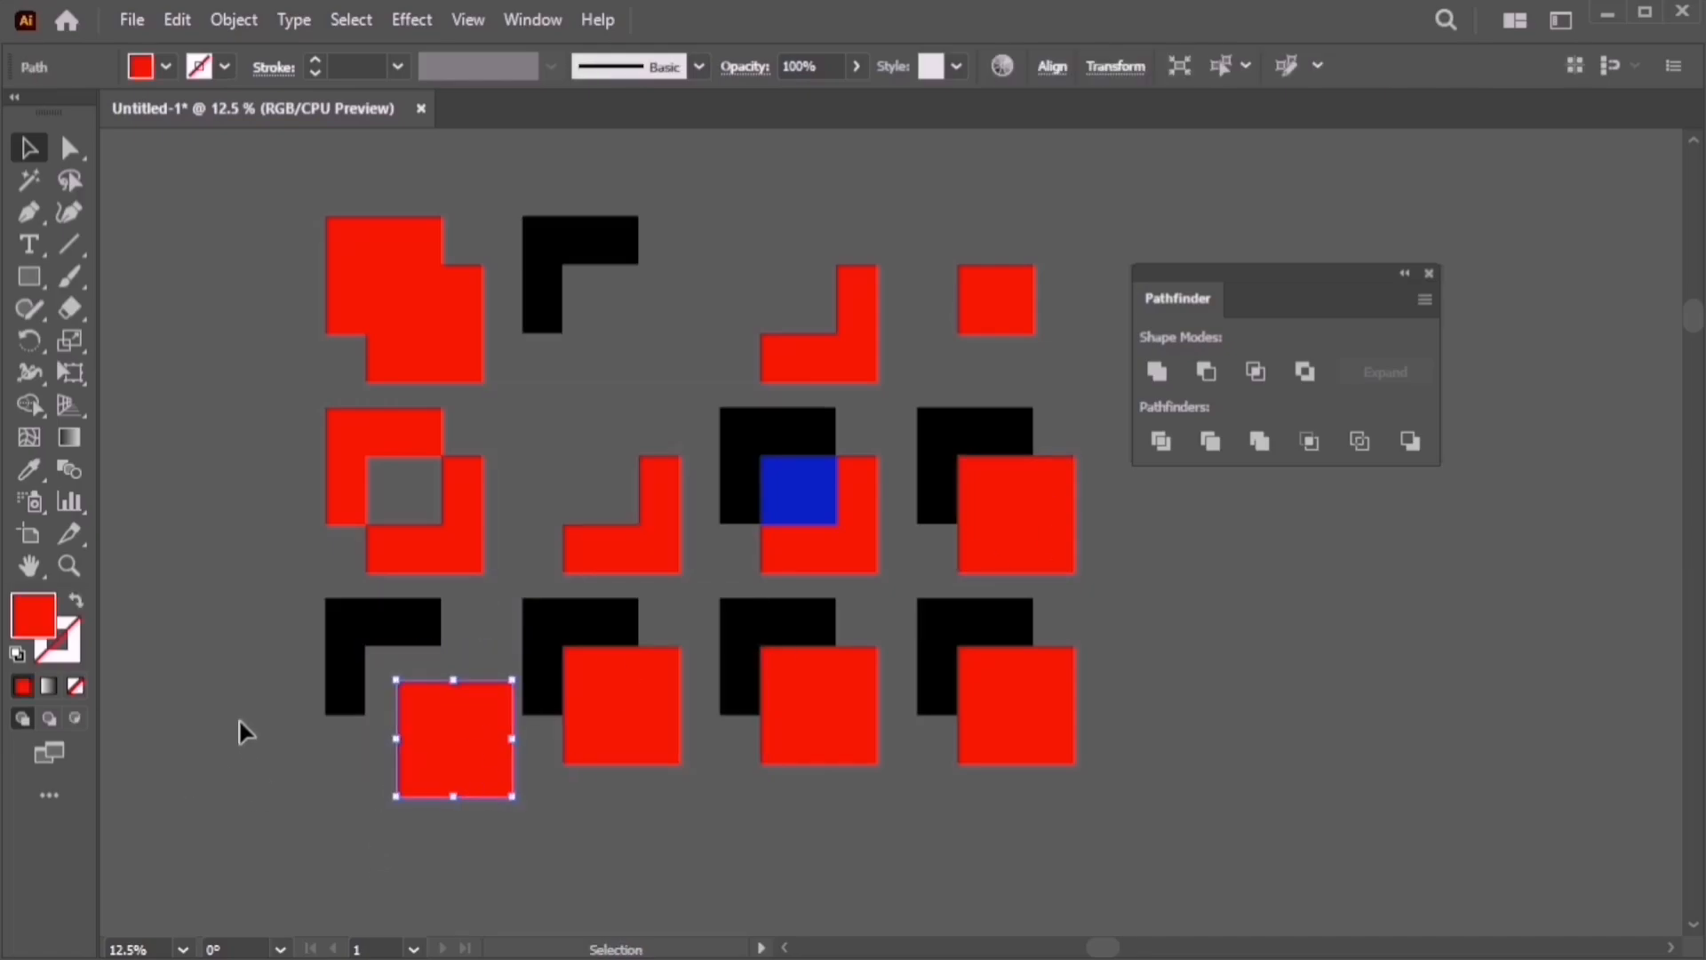
key("ctrl+z")
key("ctrl+z")
left_click_drag(407, 748, 362, 818)
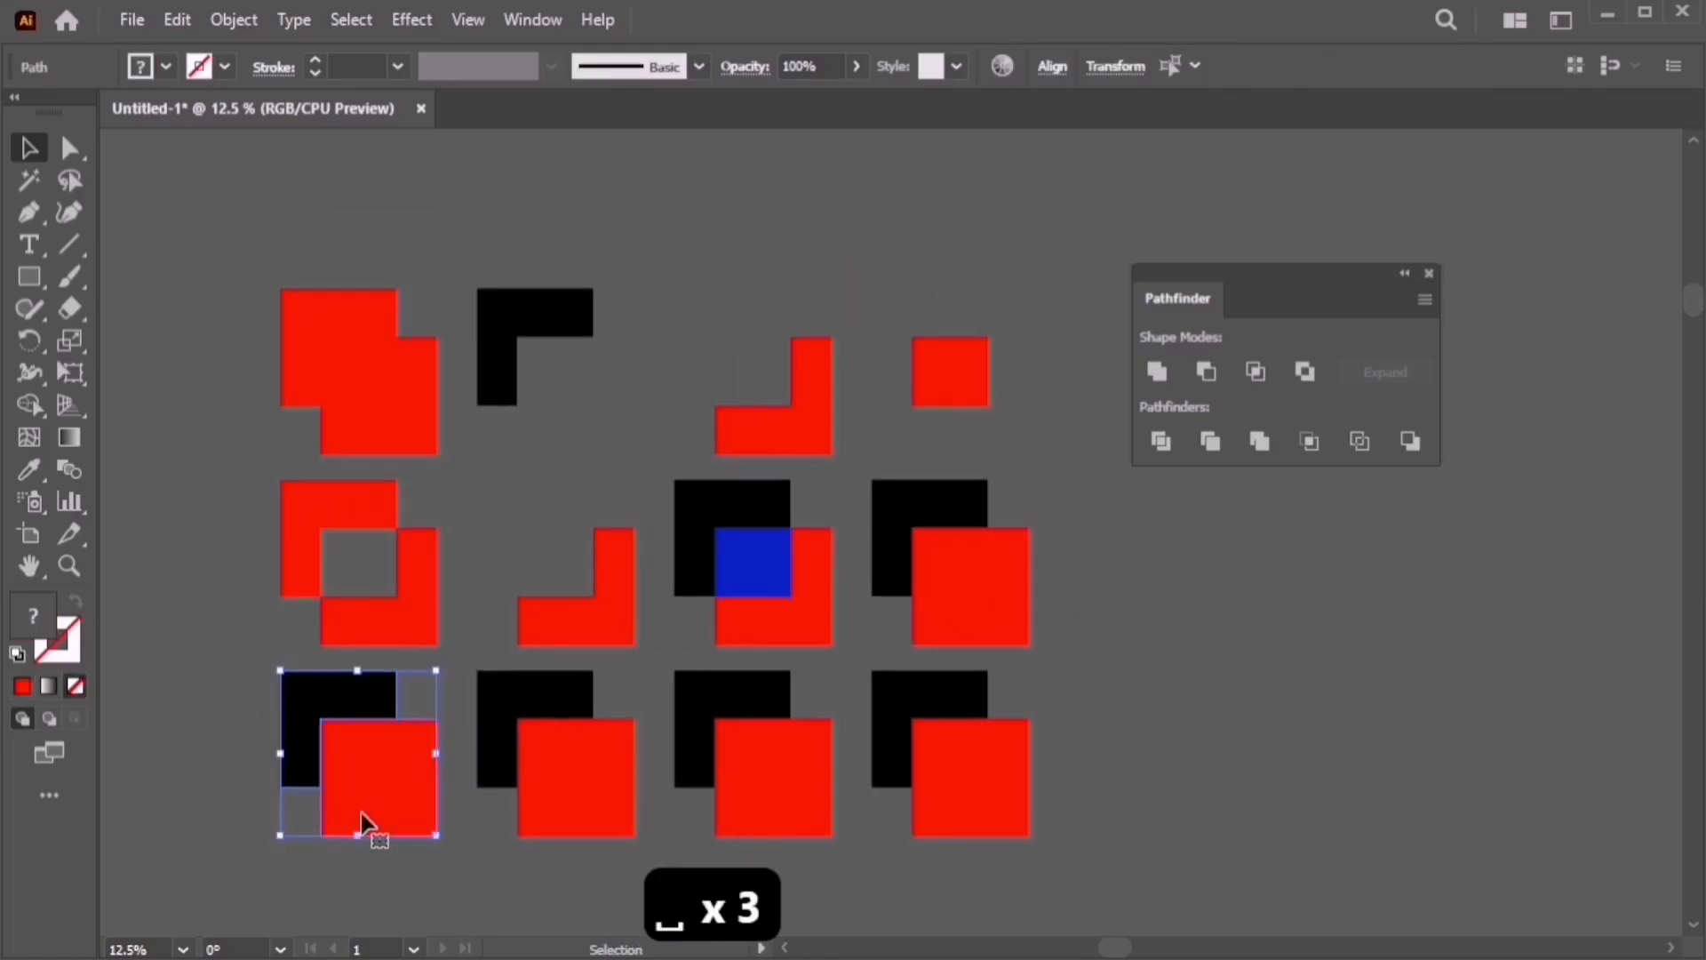
key("ctrl+z")
Undo the ungrouping and the Trim on the fourth pair of squares in the middle row
left_click(1038, 578)
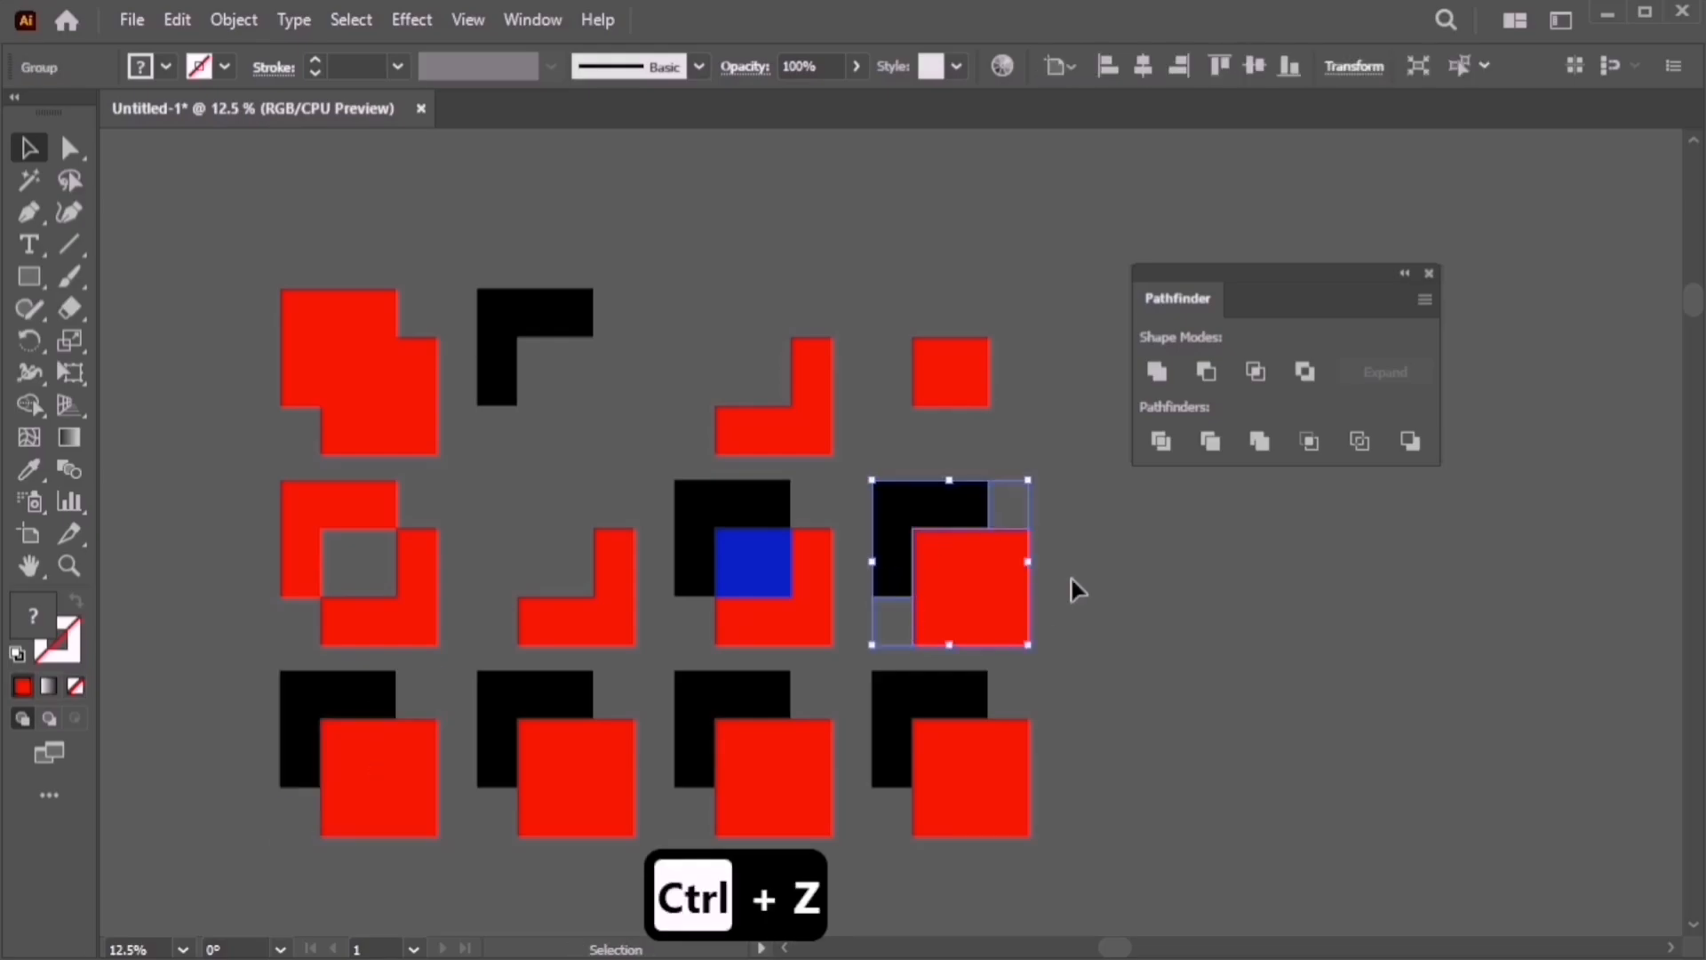
left_click_drag(1010, 598, 1130, 580)
key("ctrl+z")
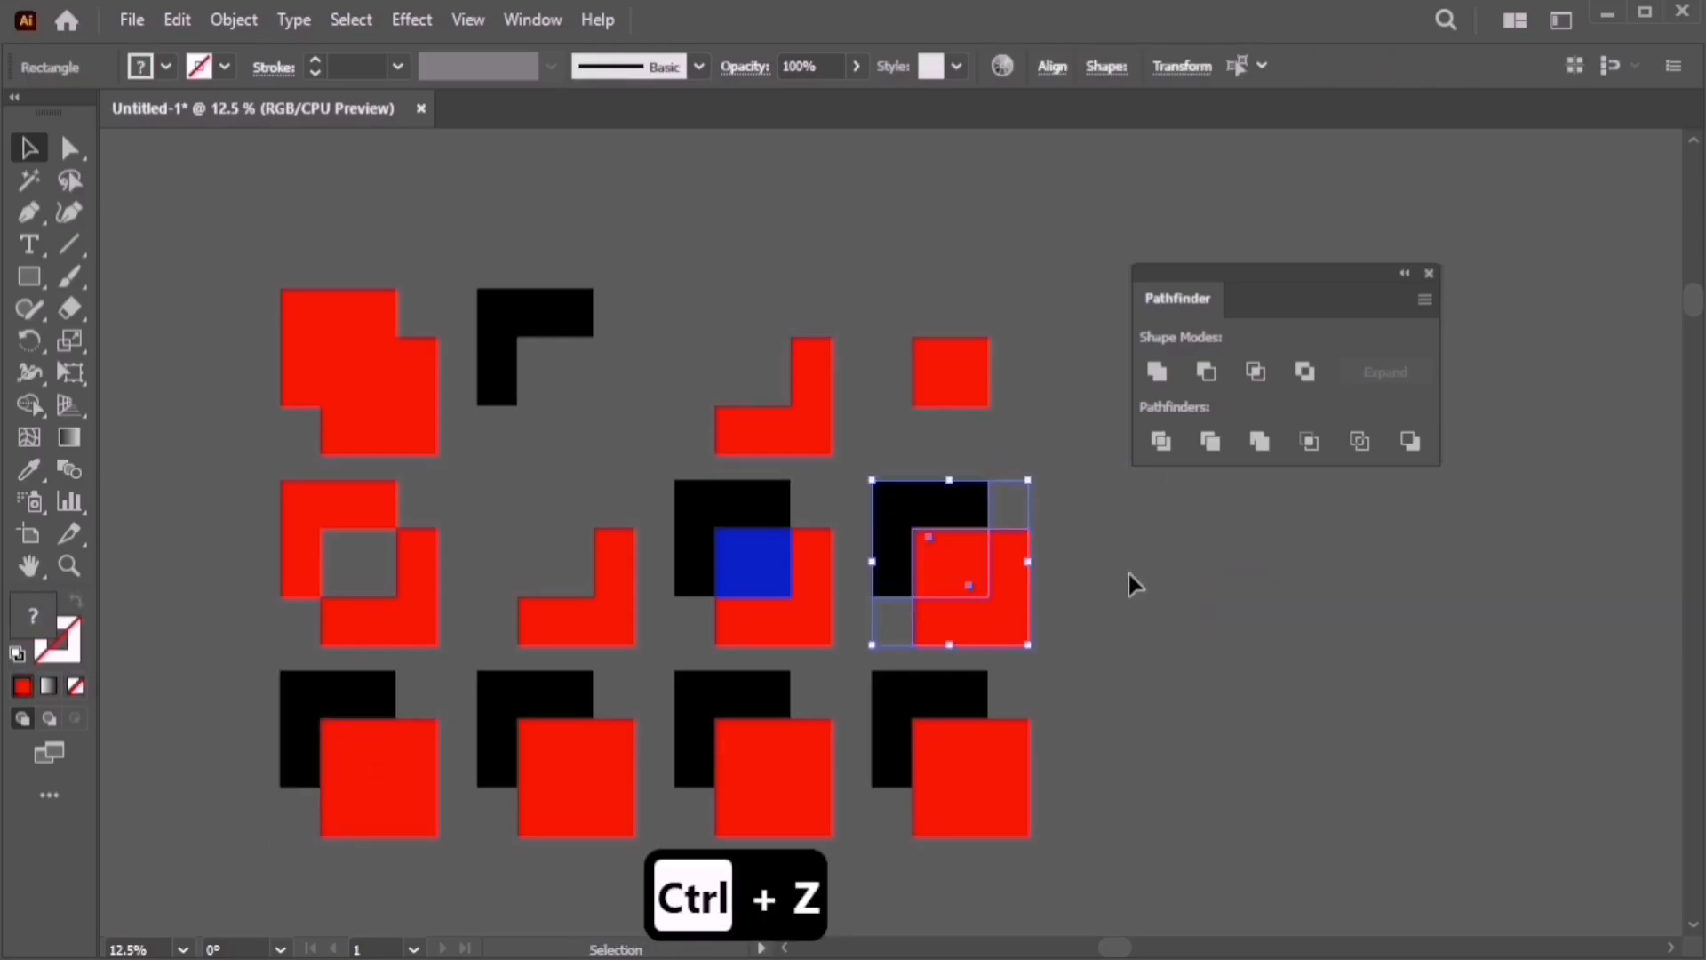
Trim the first pair of squares in the bottom row and merge the second pair
left_click(212, 707)
left_click_drag(224, 707, 379, 825)
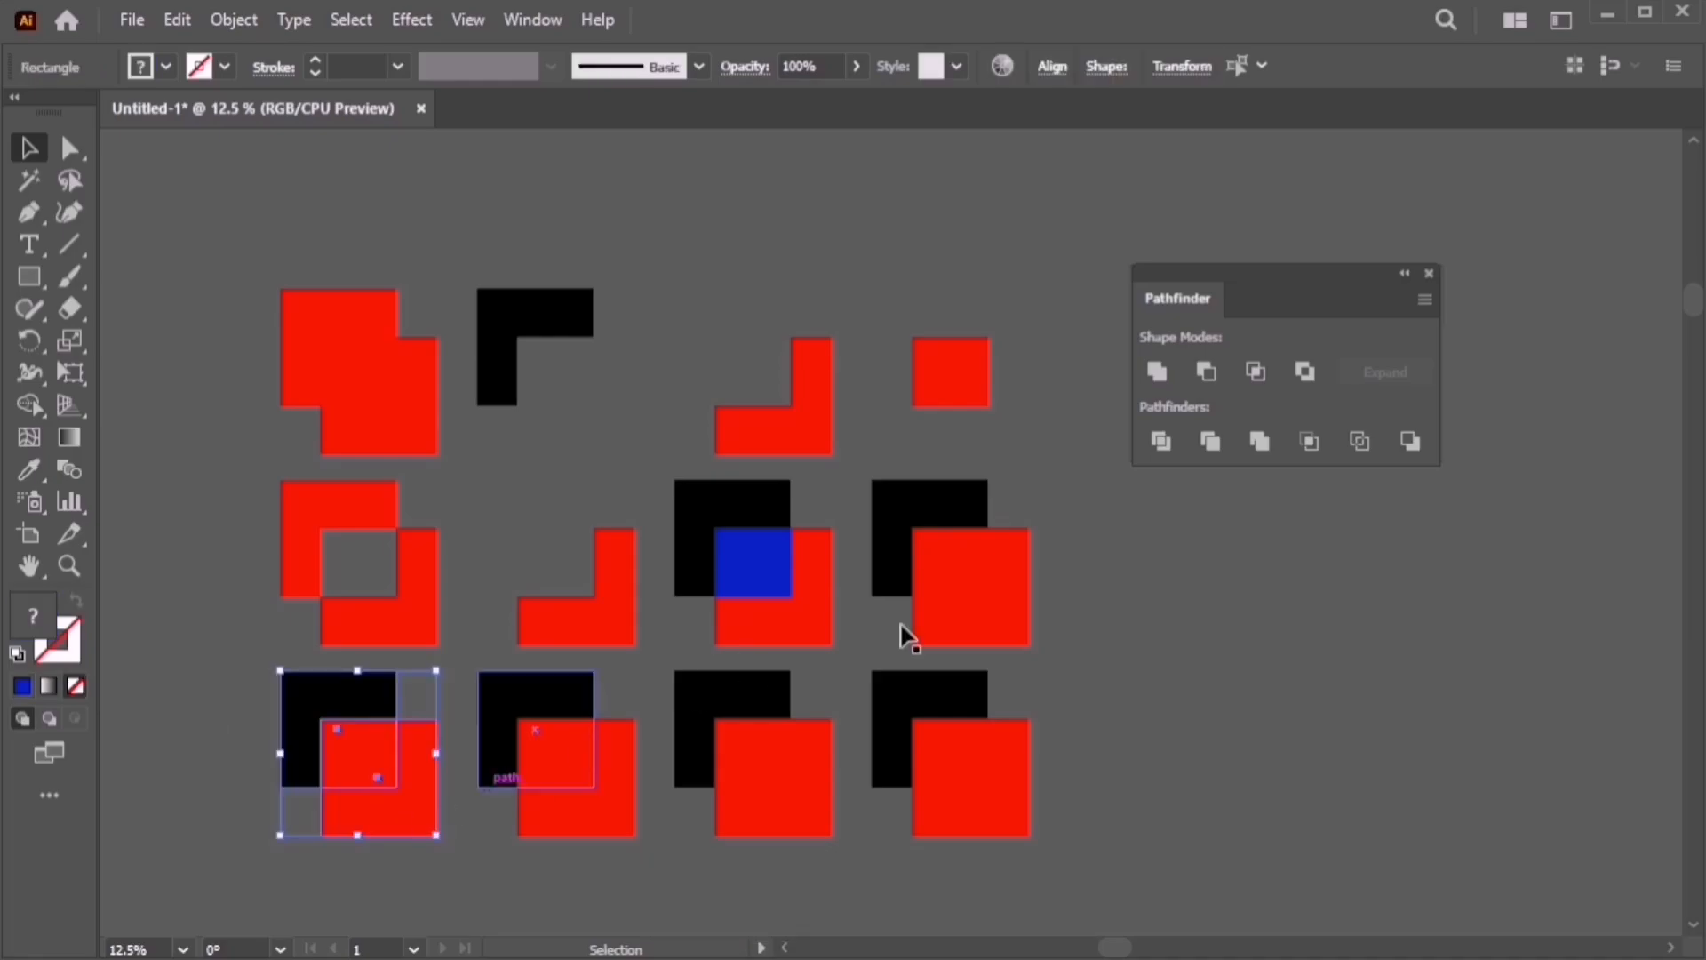
left_click(1218, 447)
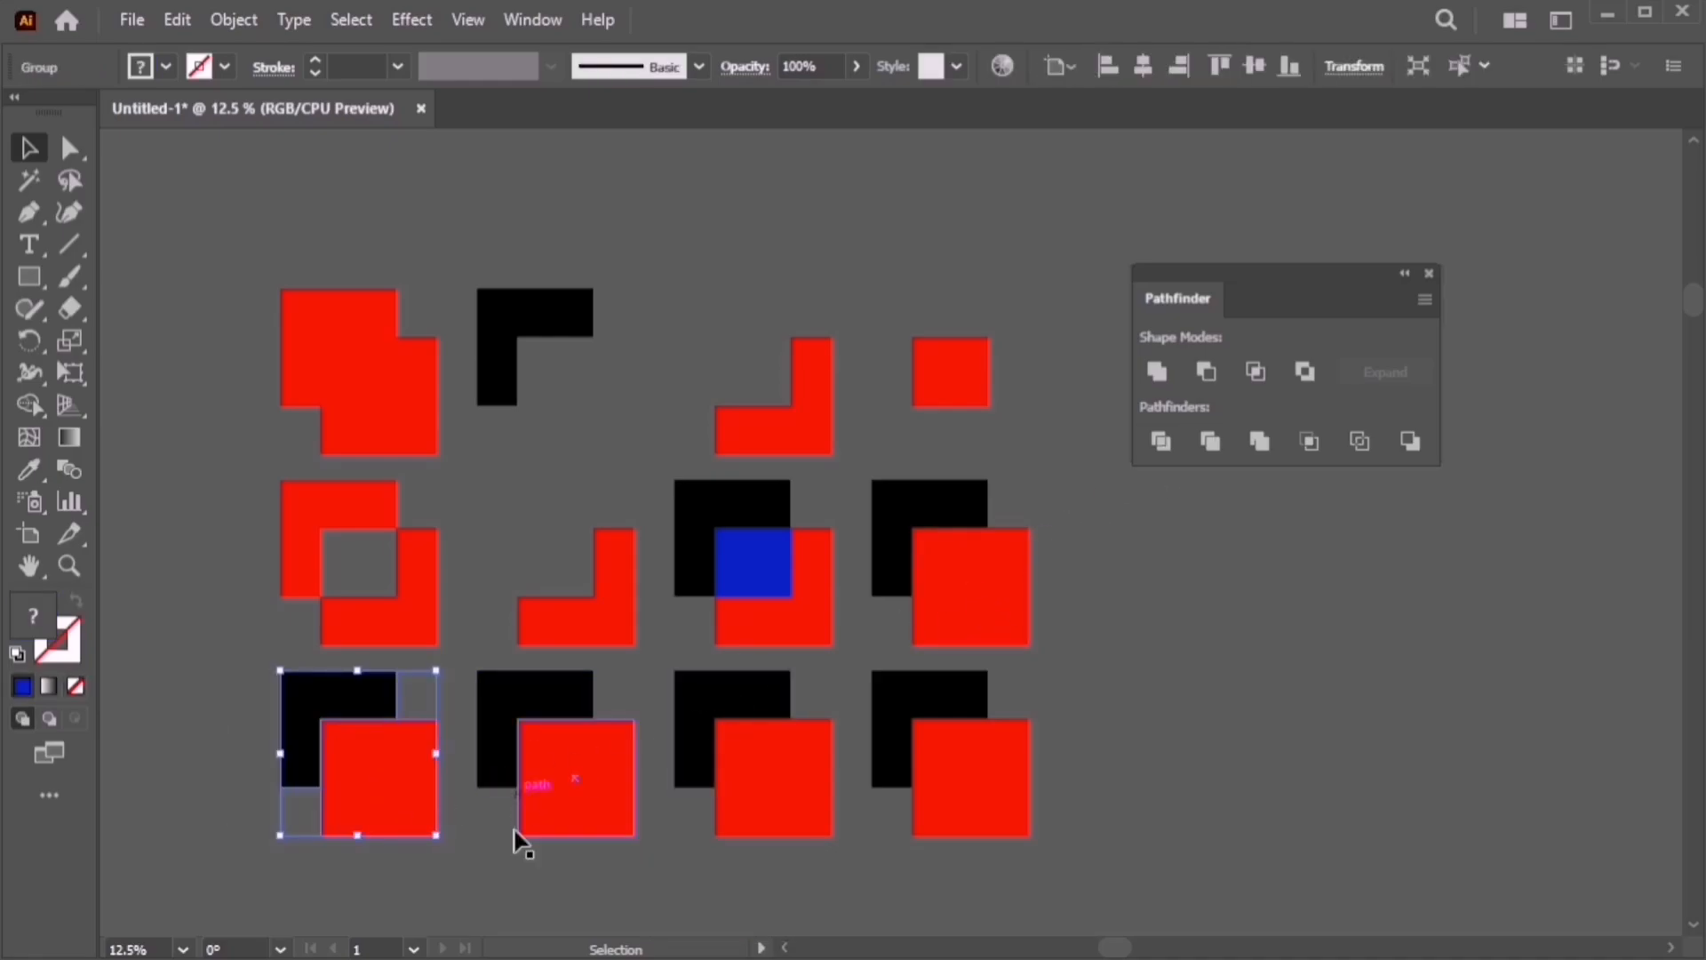
left_click(579, 721)
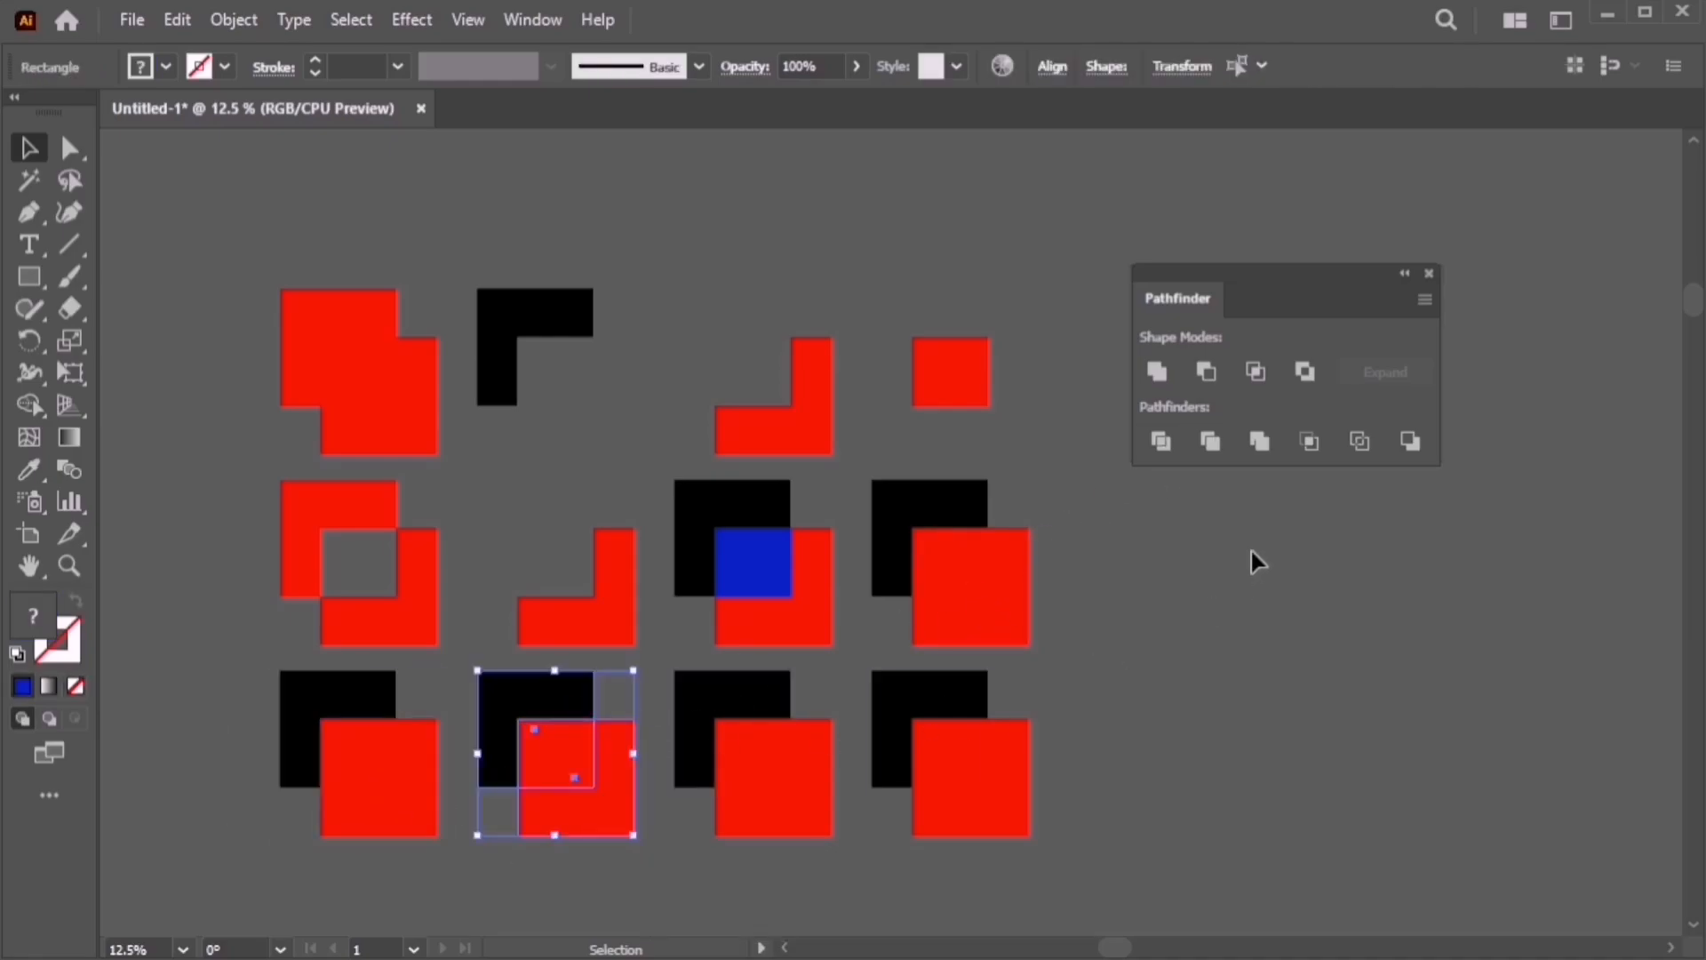
left_click(1262, 445)
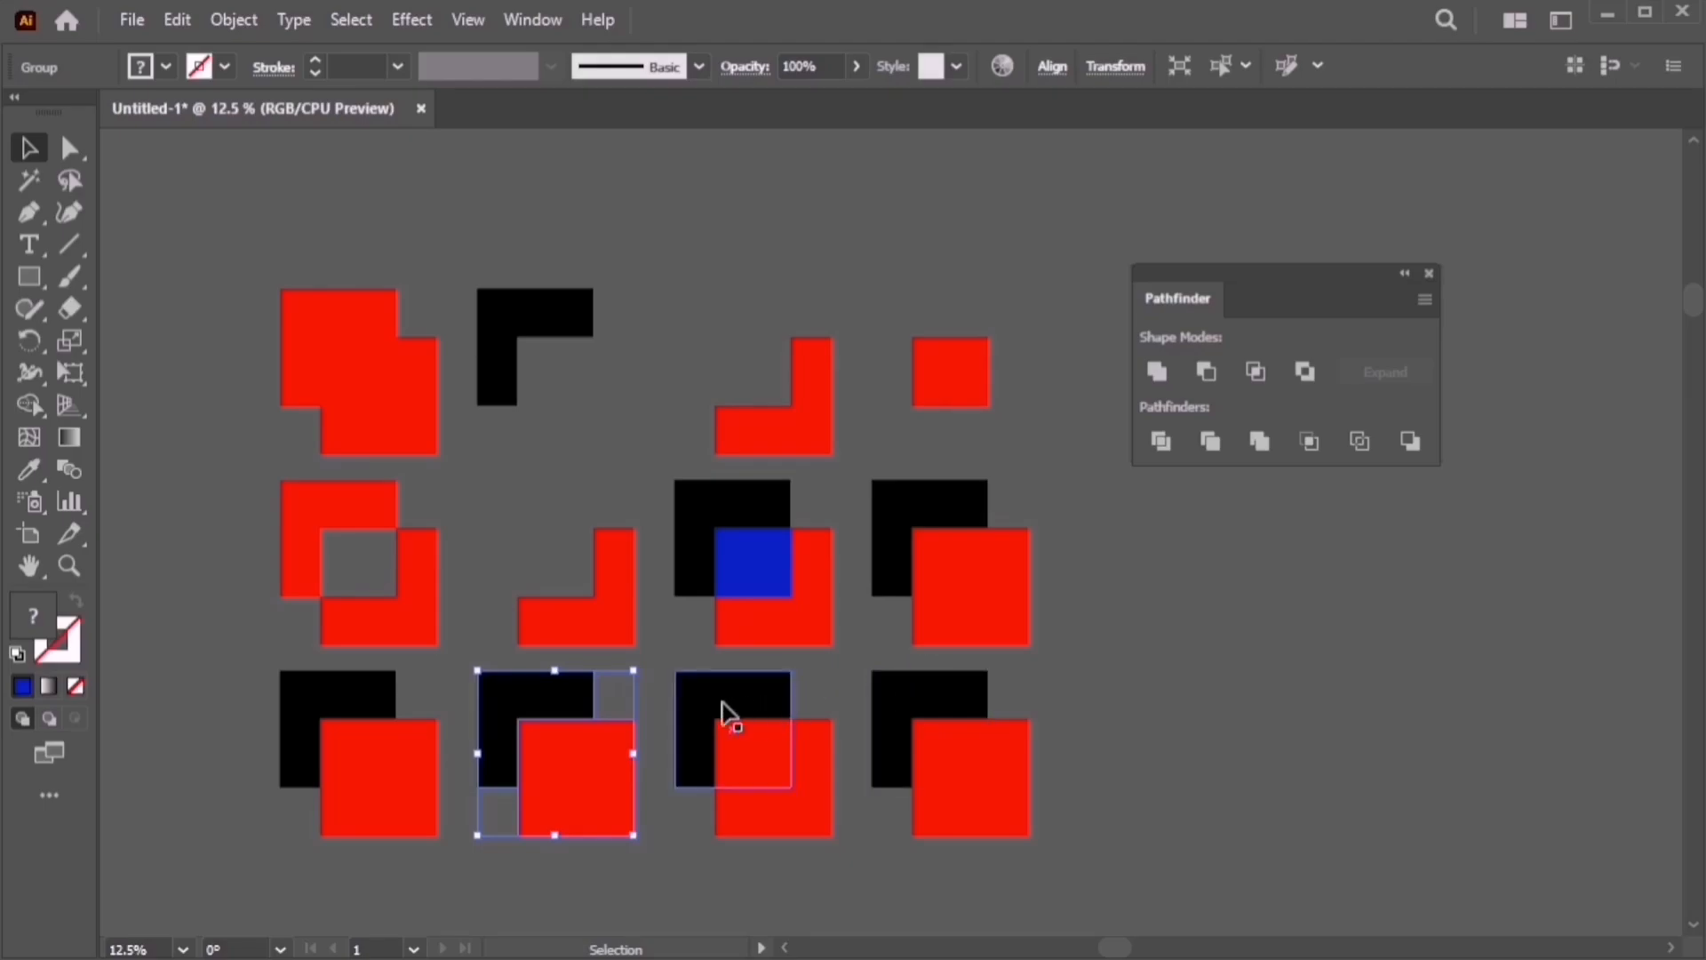
Crop the third pair of squares in the bottom row and ungroup the result
left_click(777, 813)
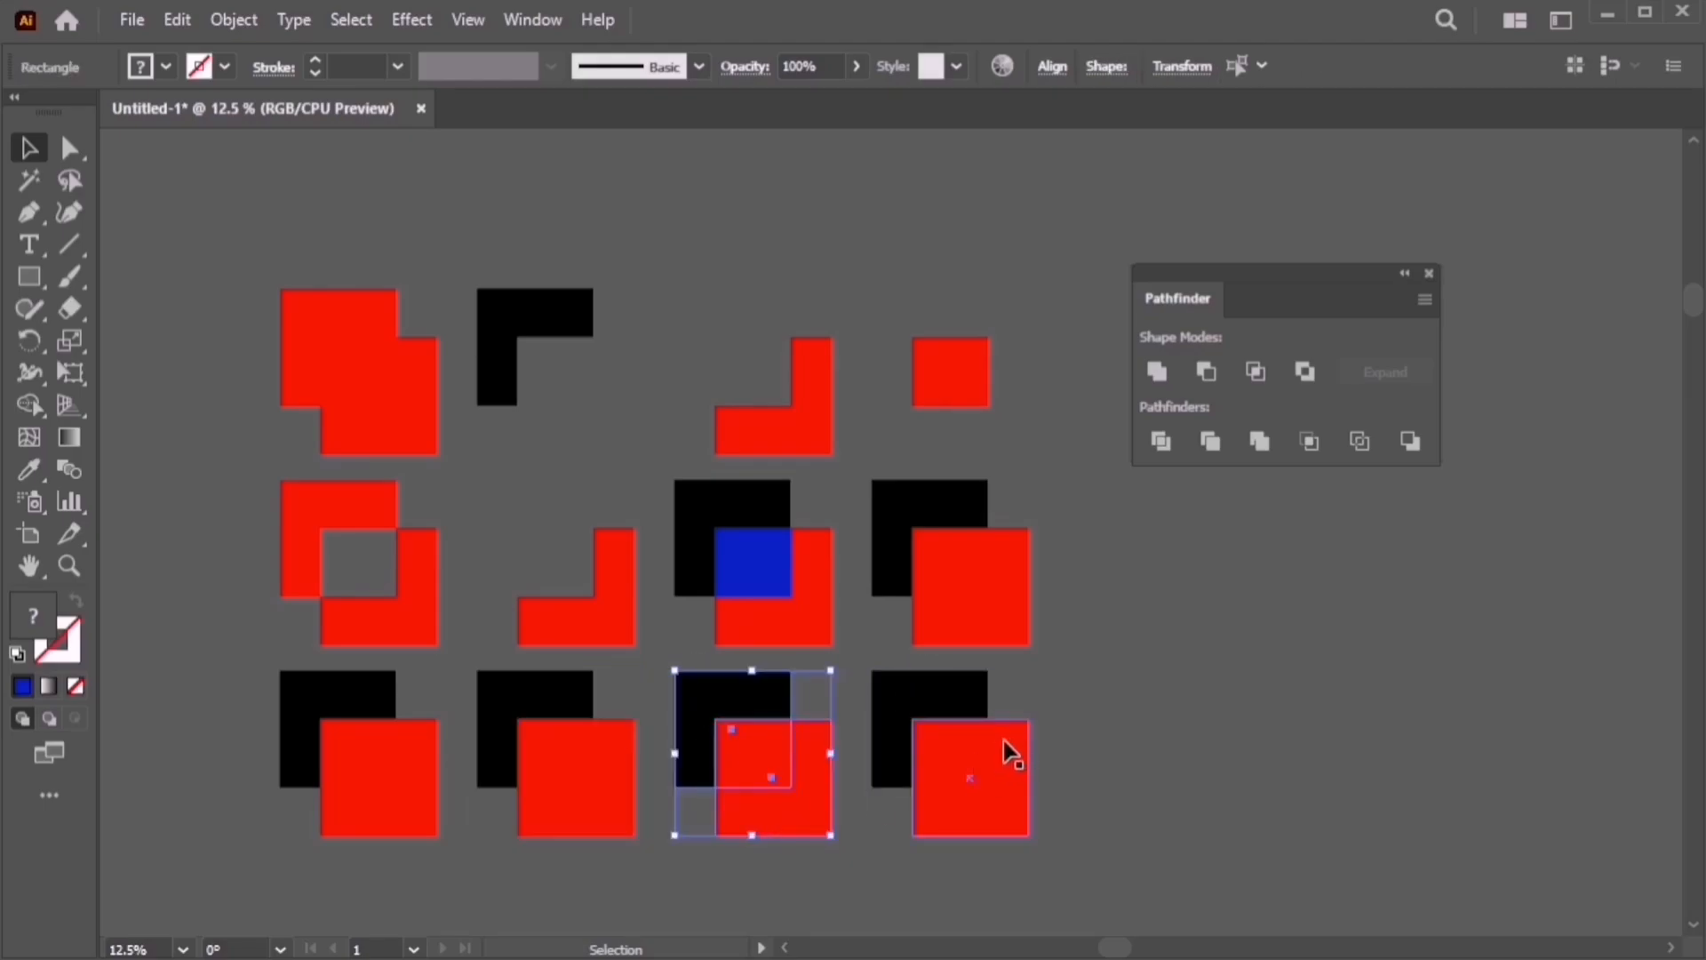
left_click(1312, 449)
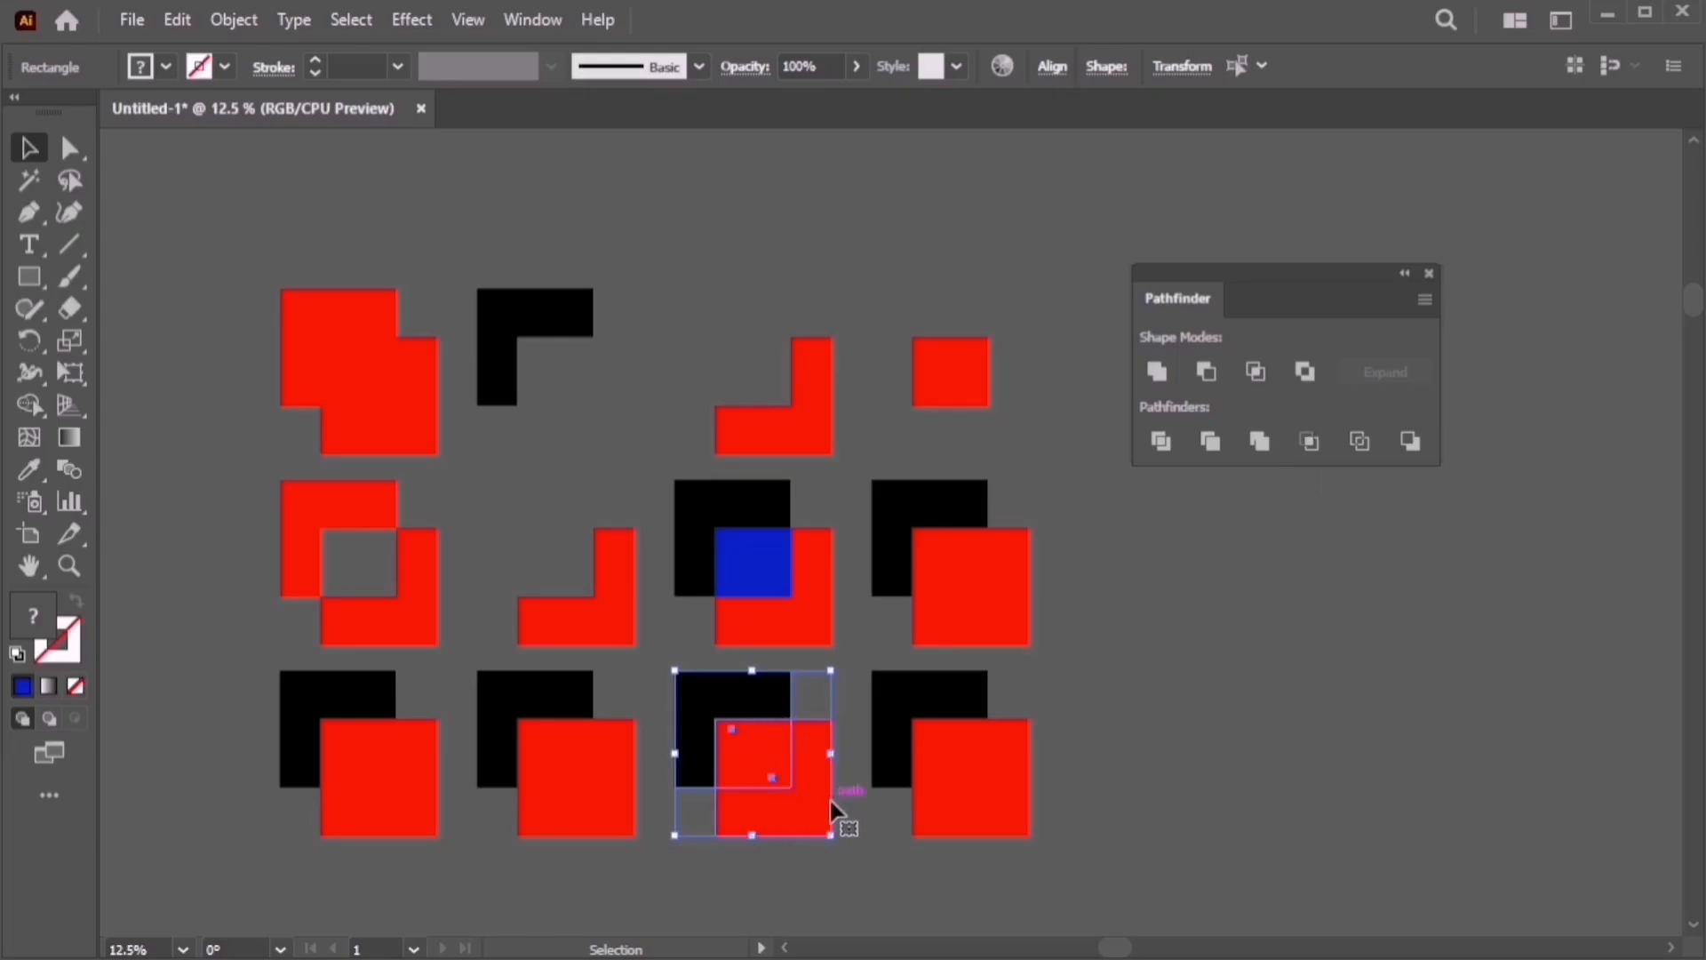
left_click(1302, 448)
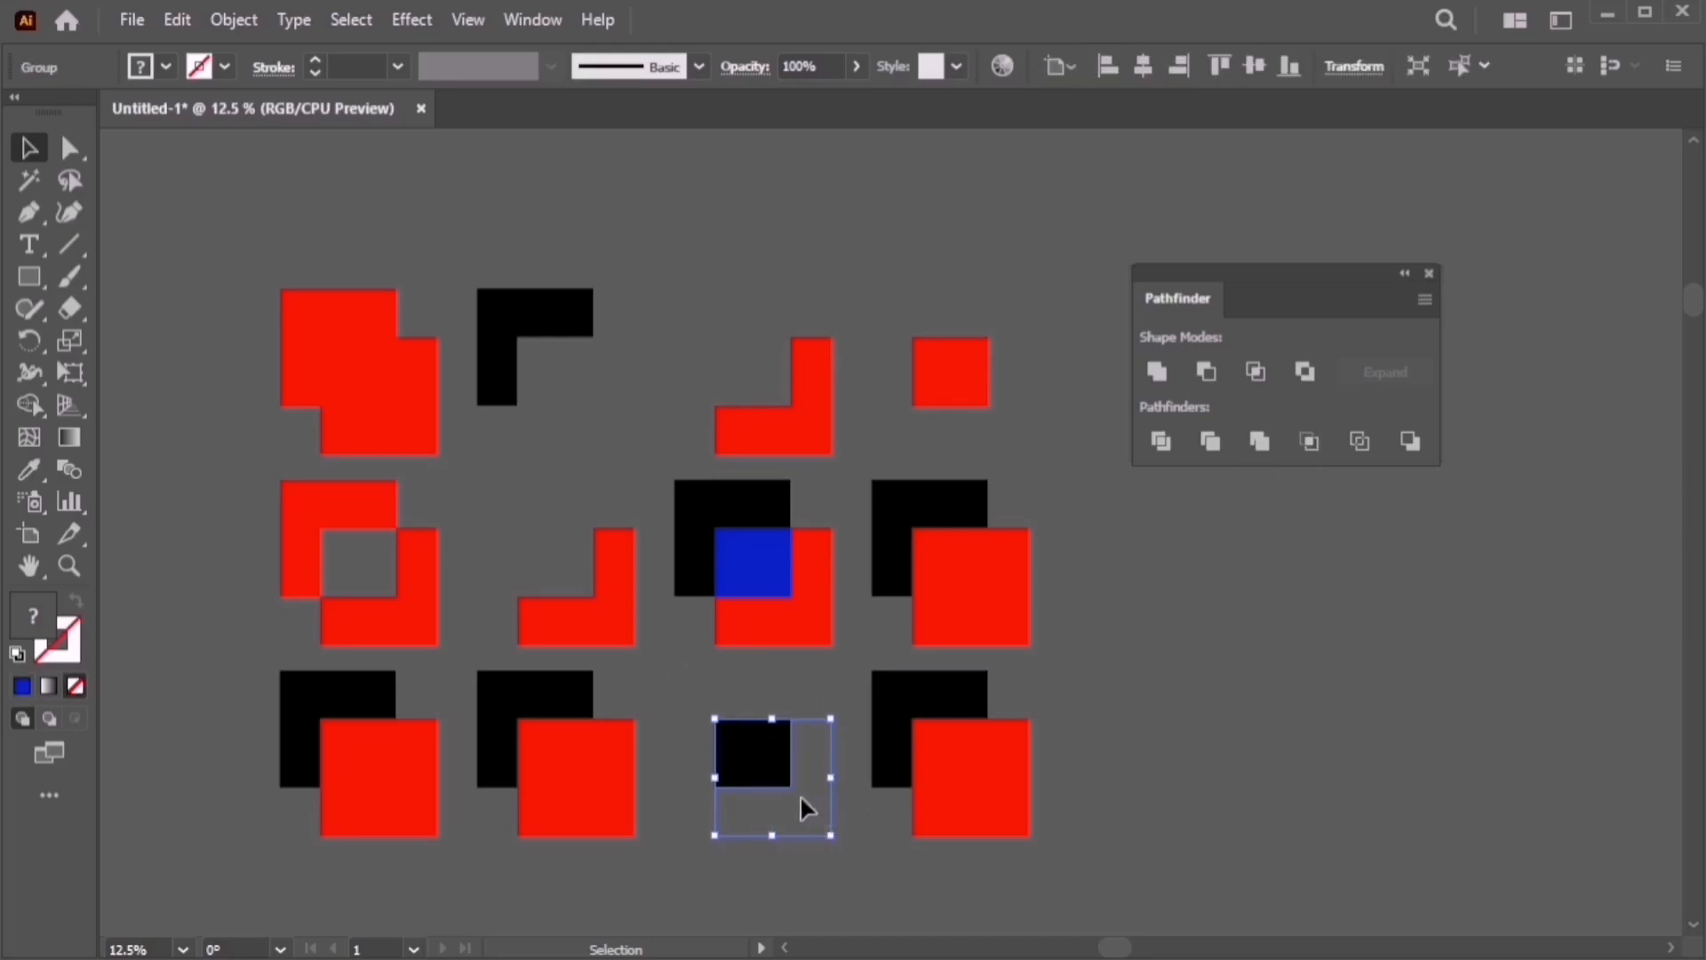
key("ctrl+z")
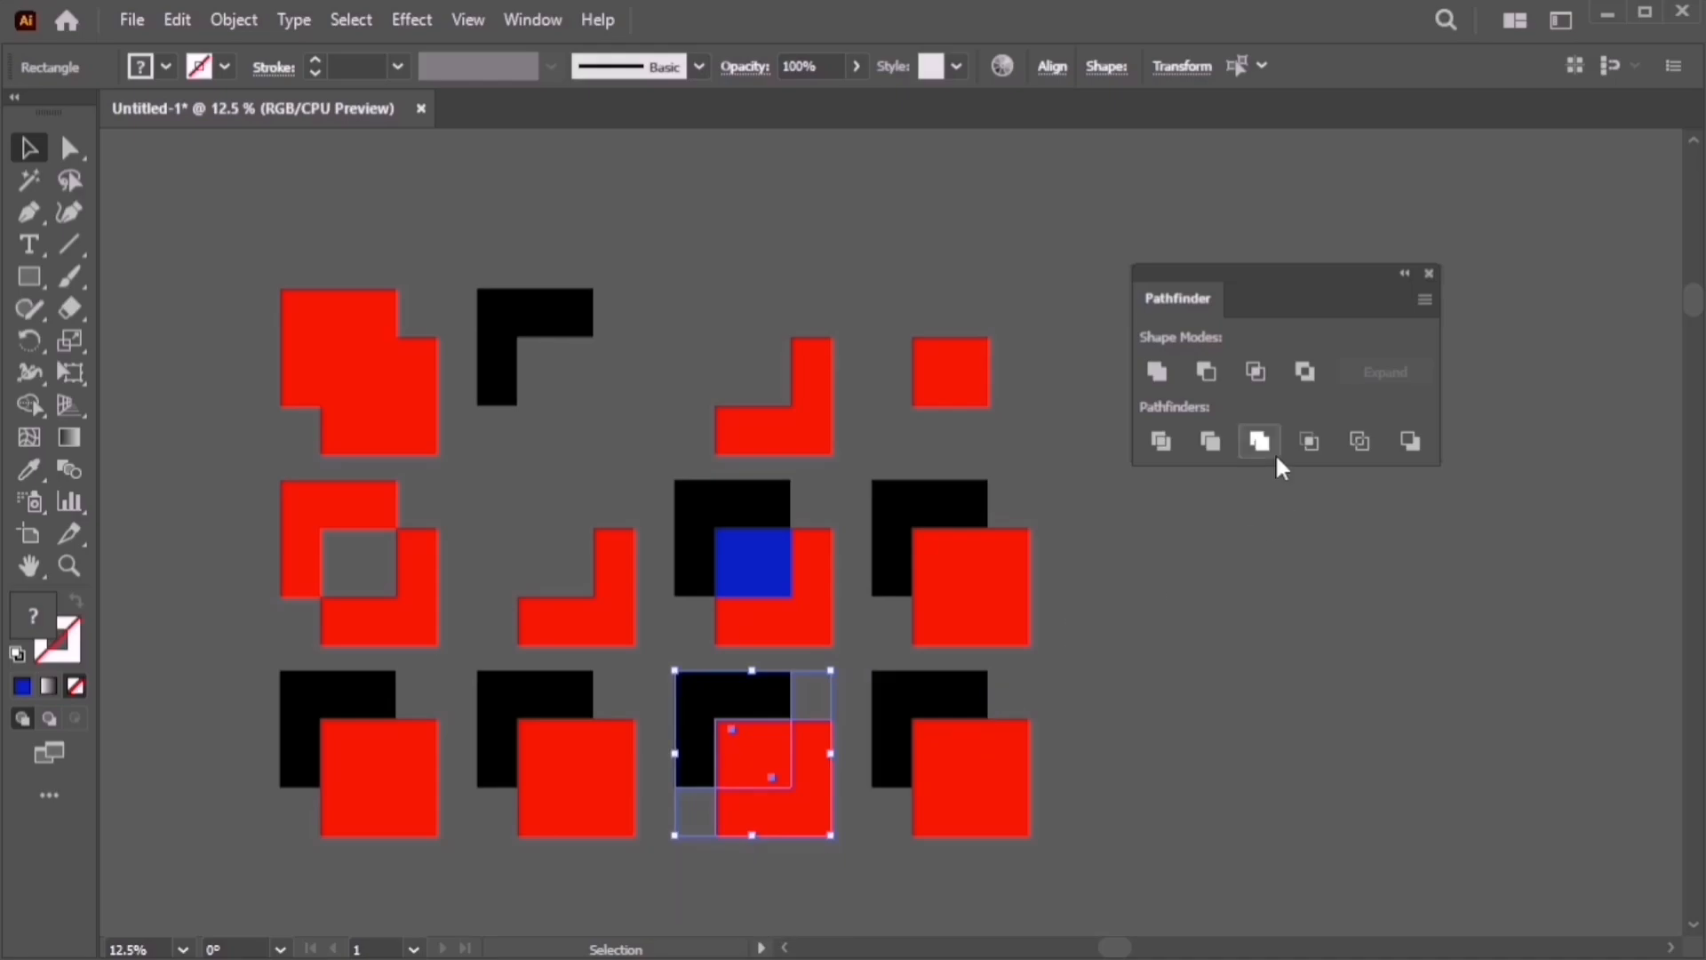
left_click(1310, 442)
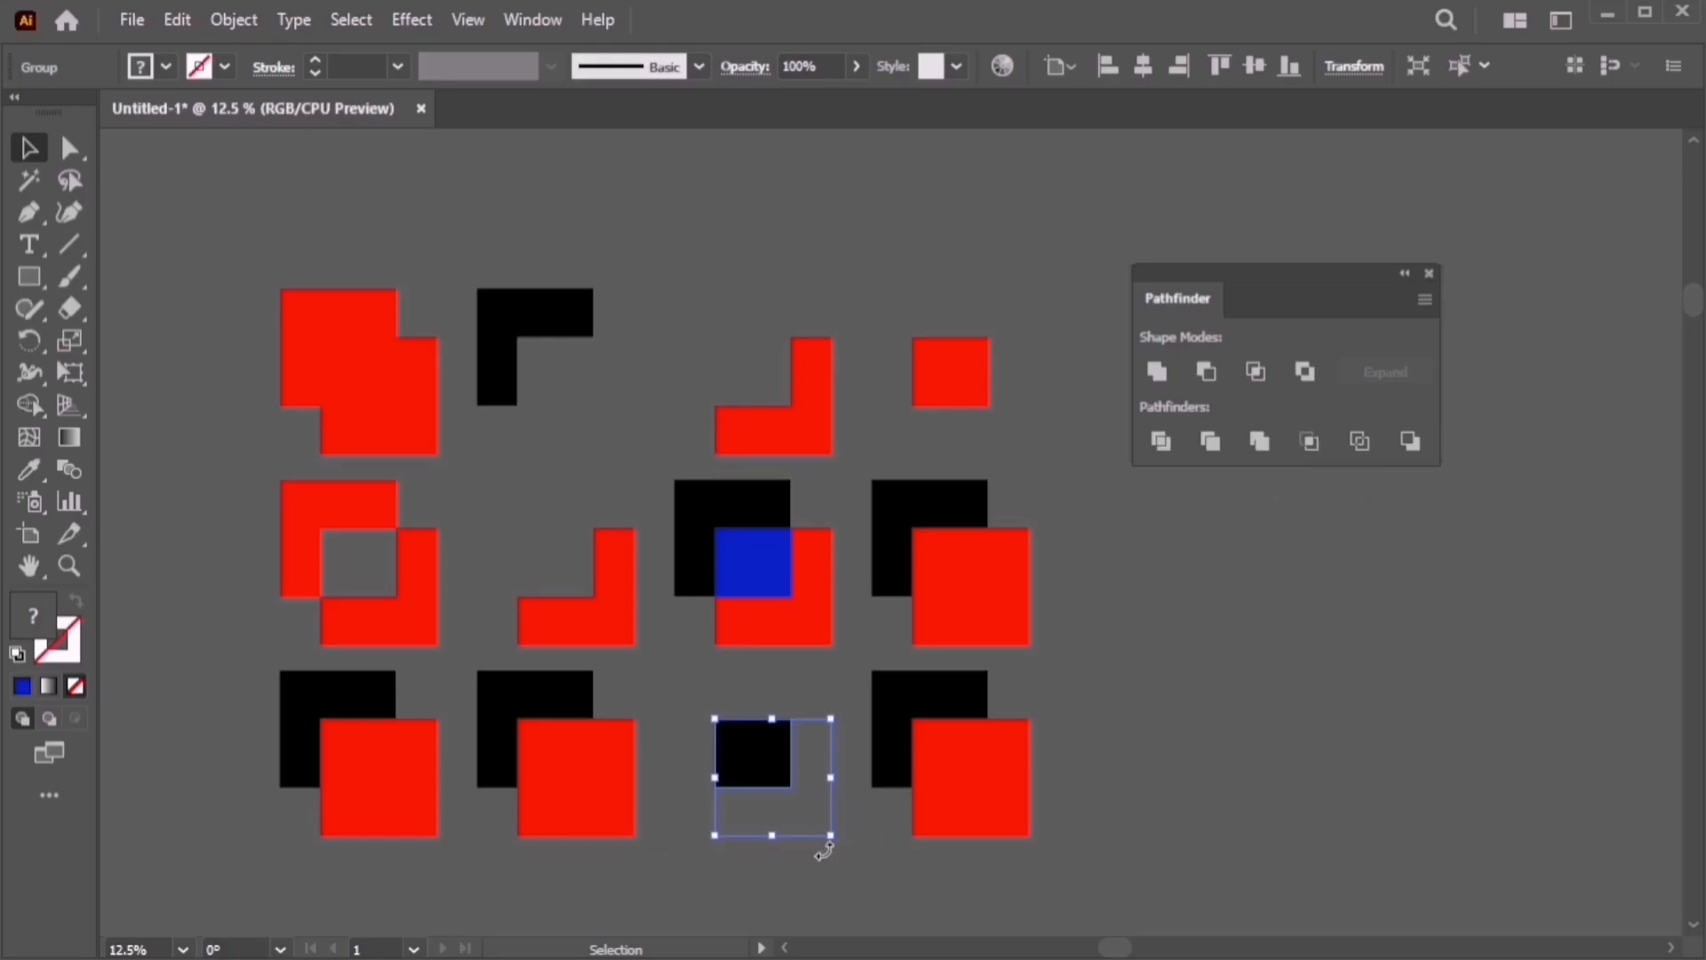
right_click(835, 379)
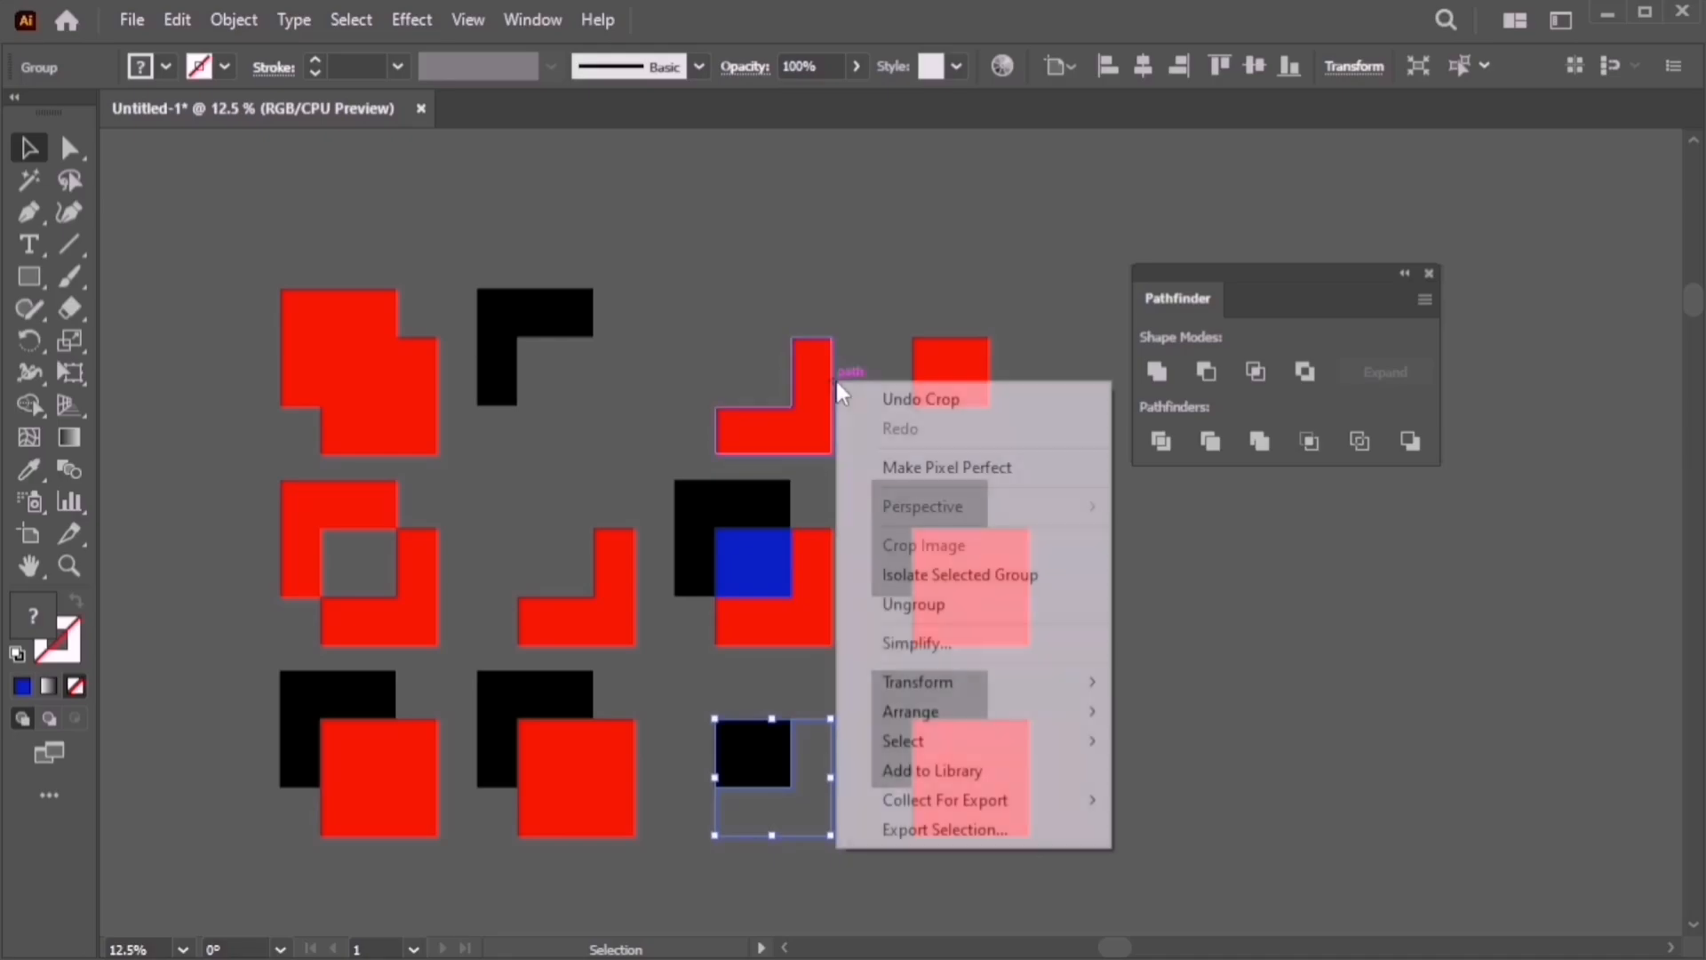
left_click(960, 616)
left_click(1155, 629)
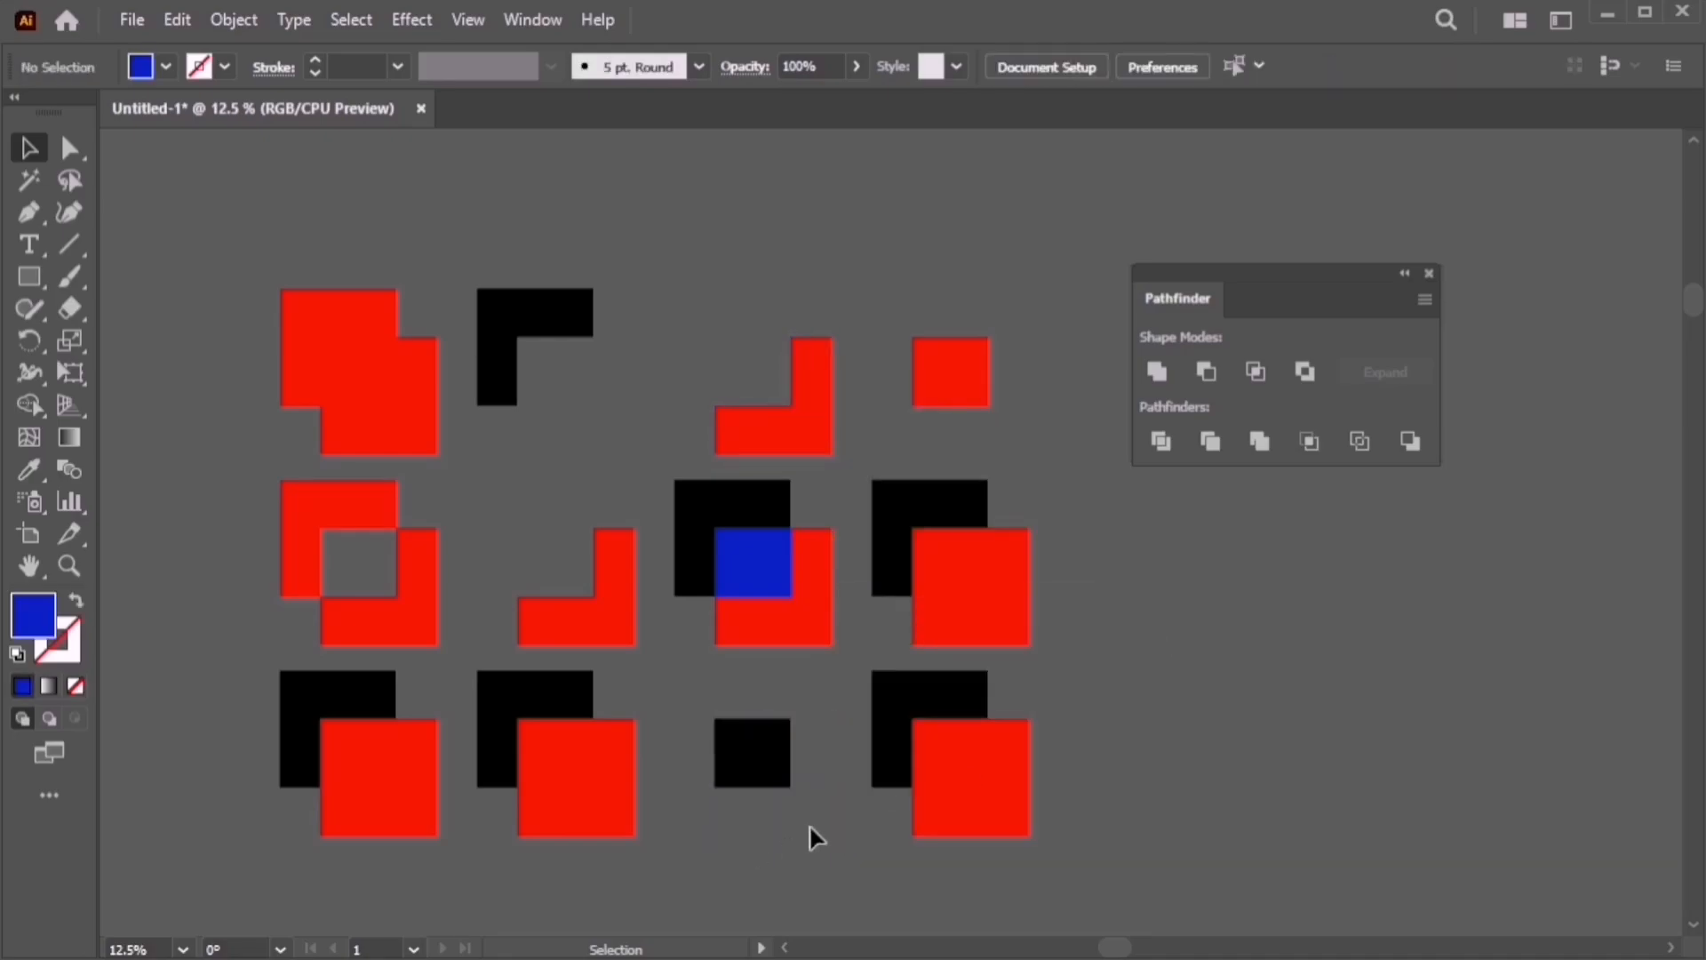
Try moving the unfilled L-shaped piece away from the cropped black square and coloring it red, and undo these changes
left_click_drag(833, 811, 1244, 680)
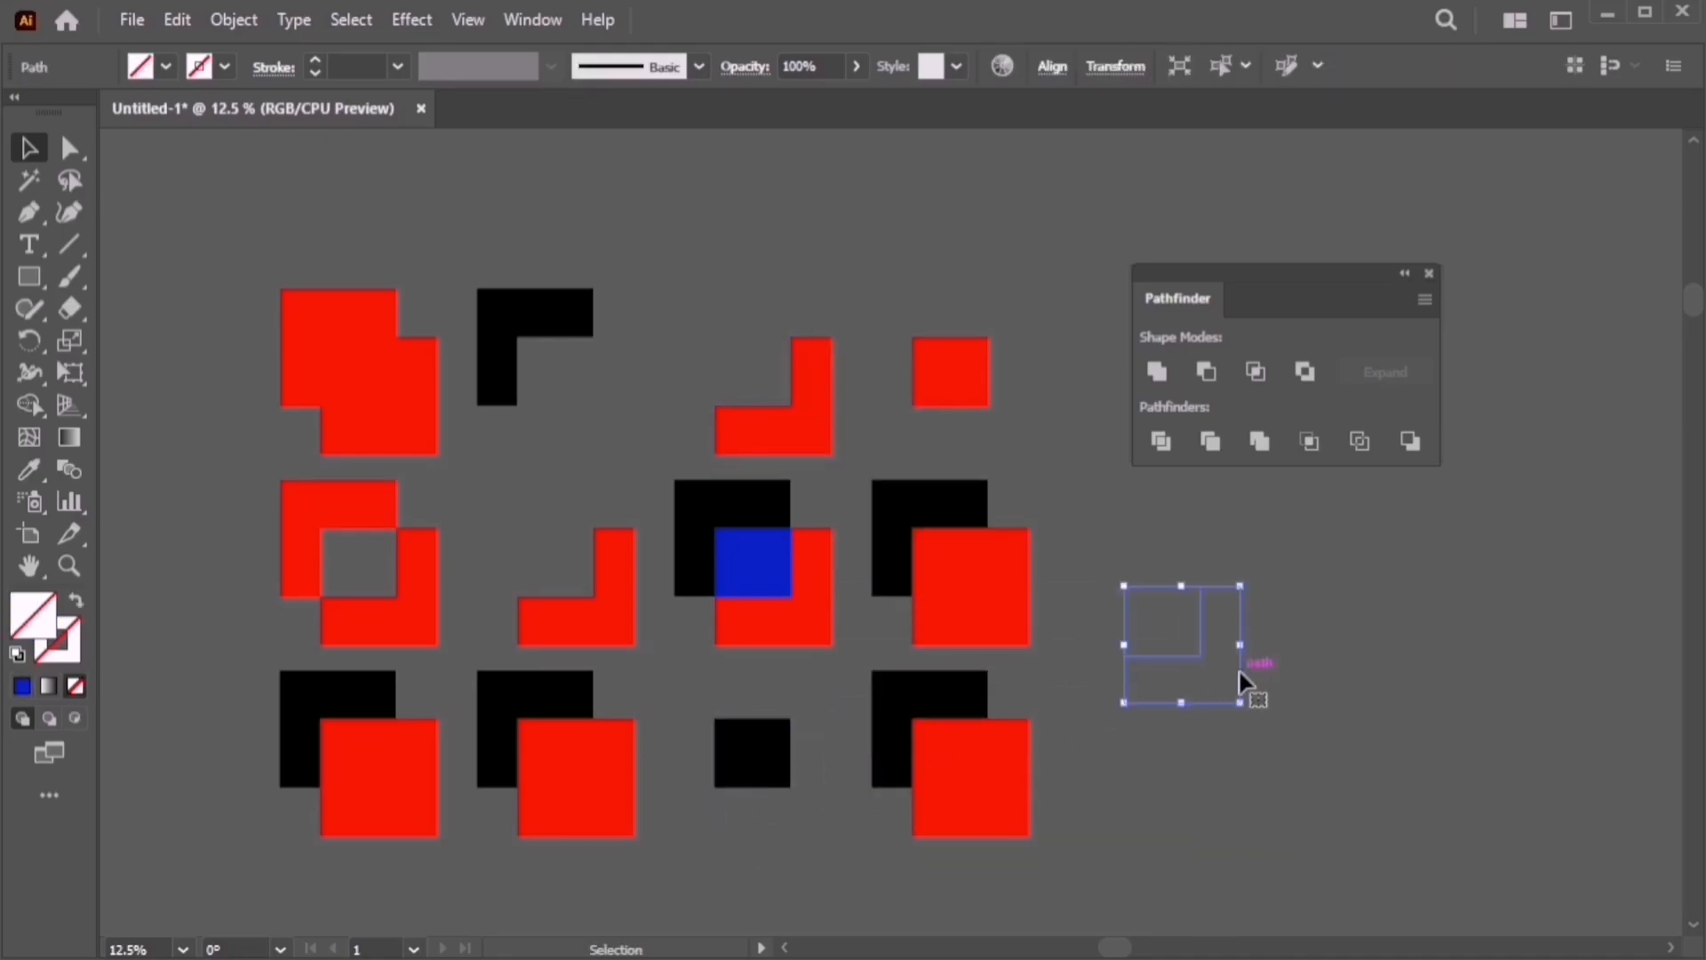
key("i")
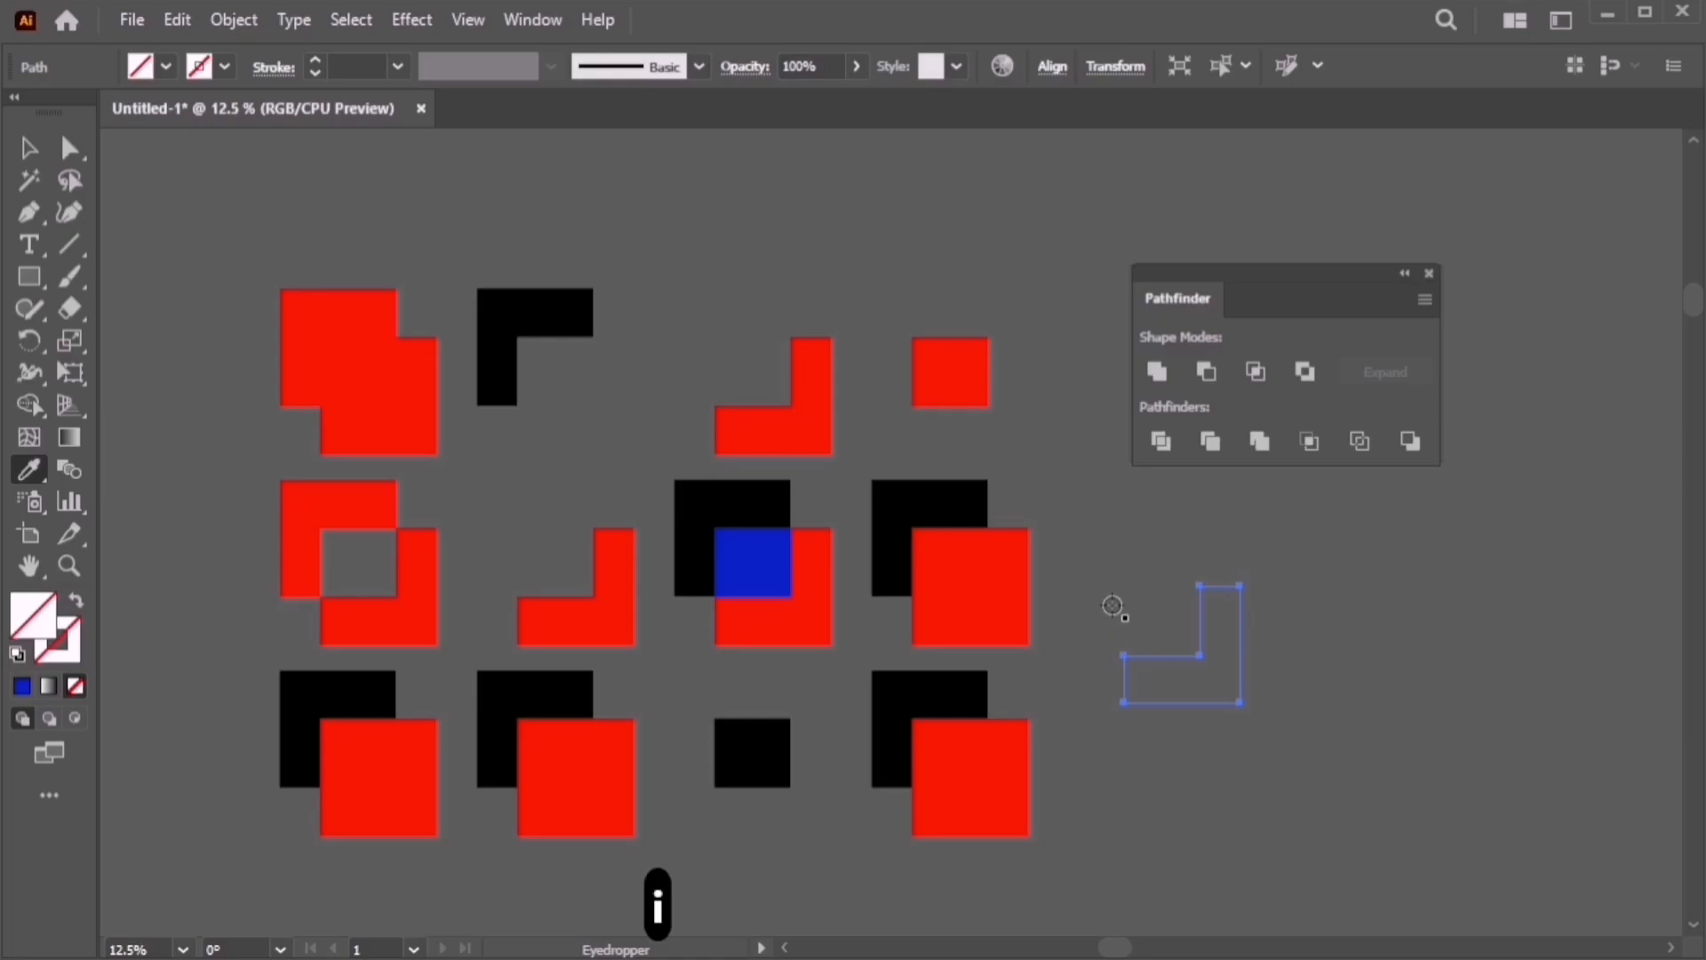
left_click(1018, 594)
key("v")
left_click(1116, 573)
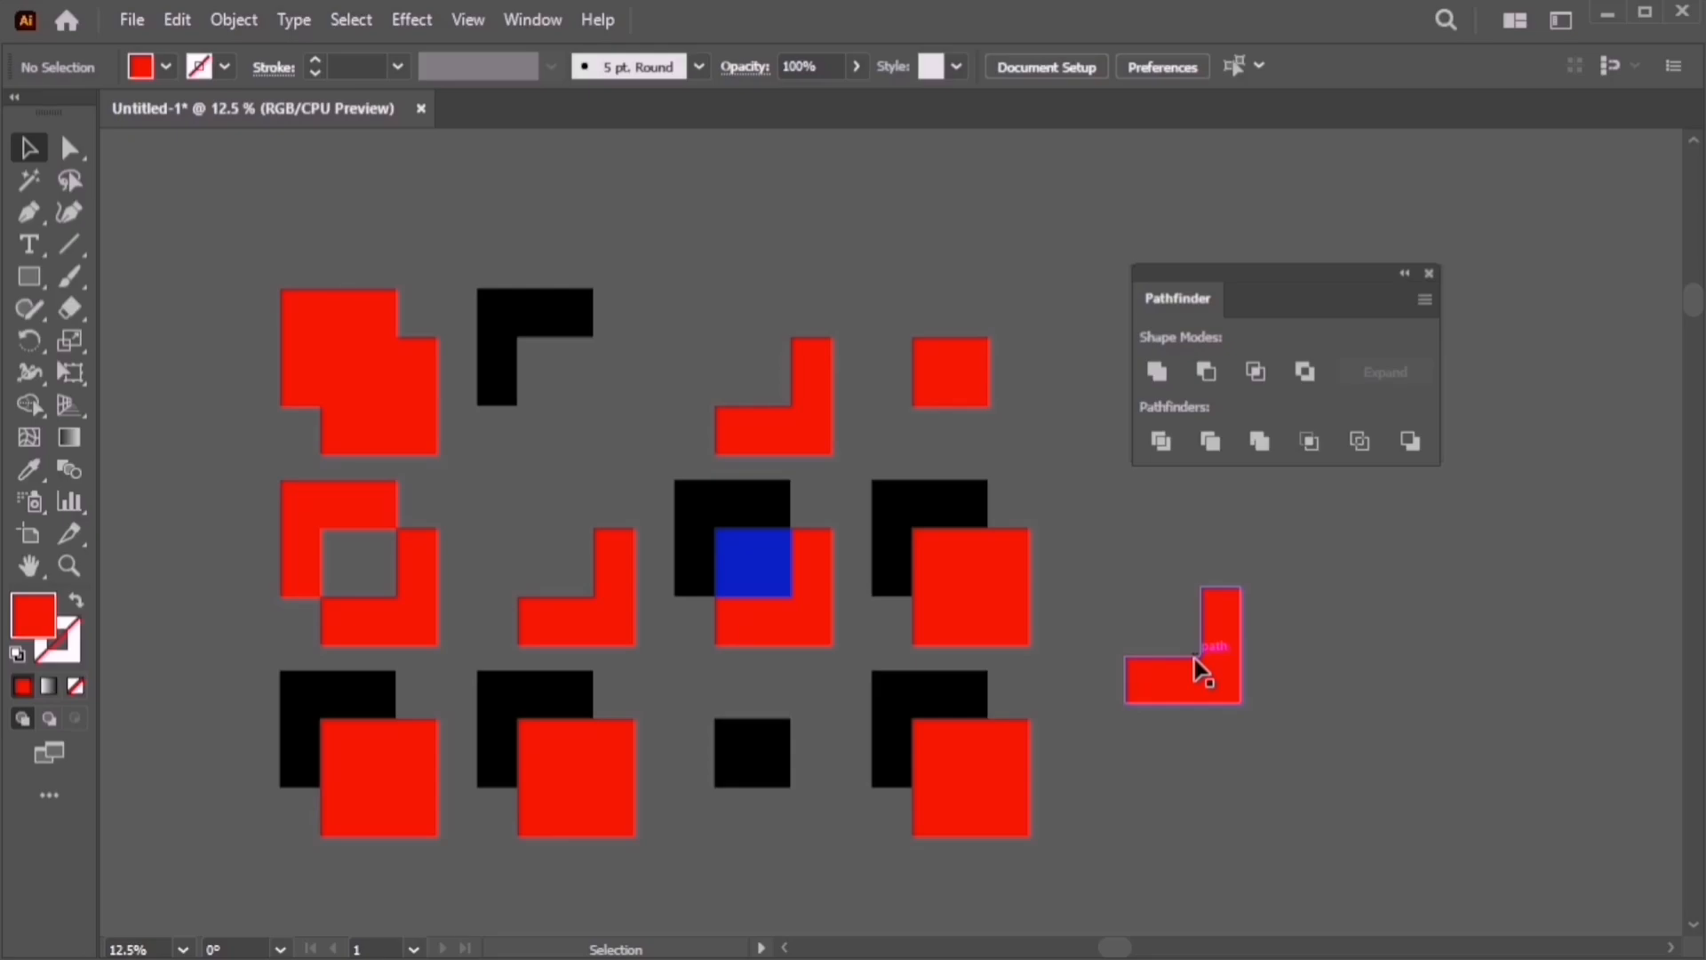
key("ctrl+z")
key("ctrl+z")
key("ctrl+z")
key("ctrl+z")
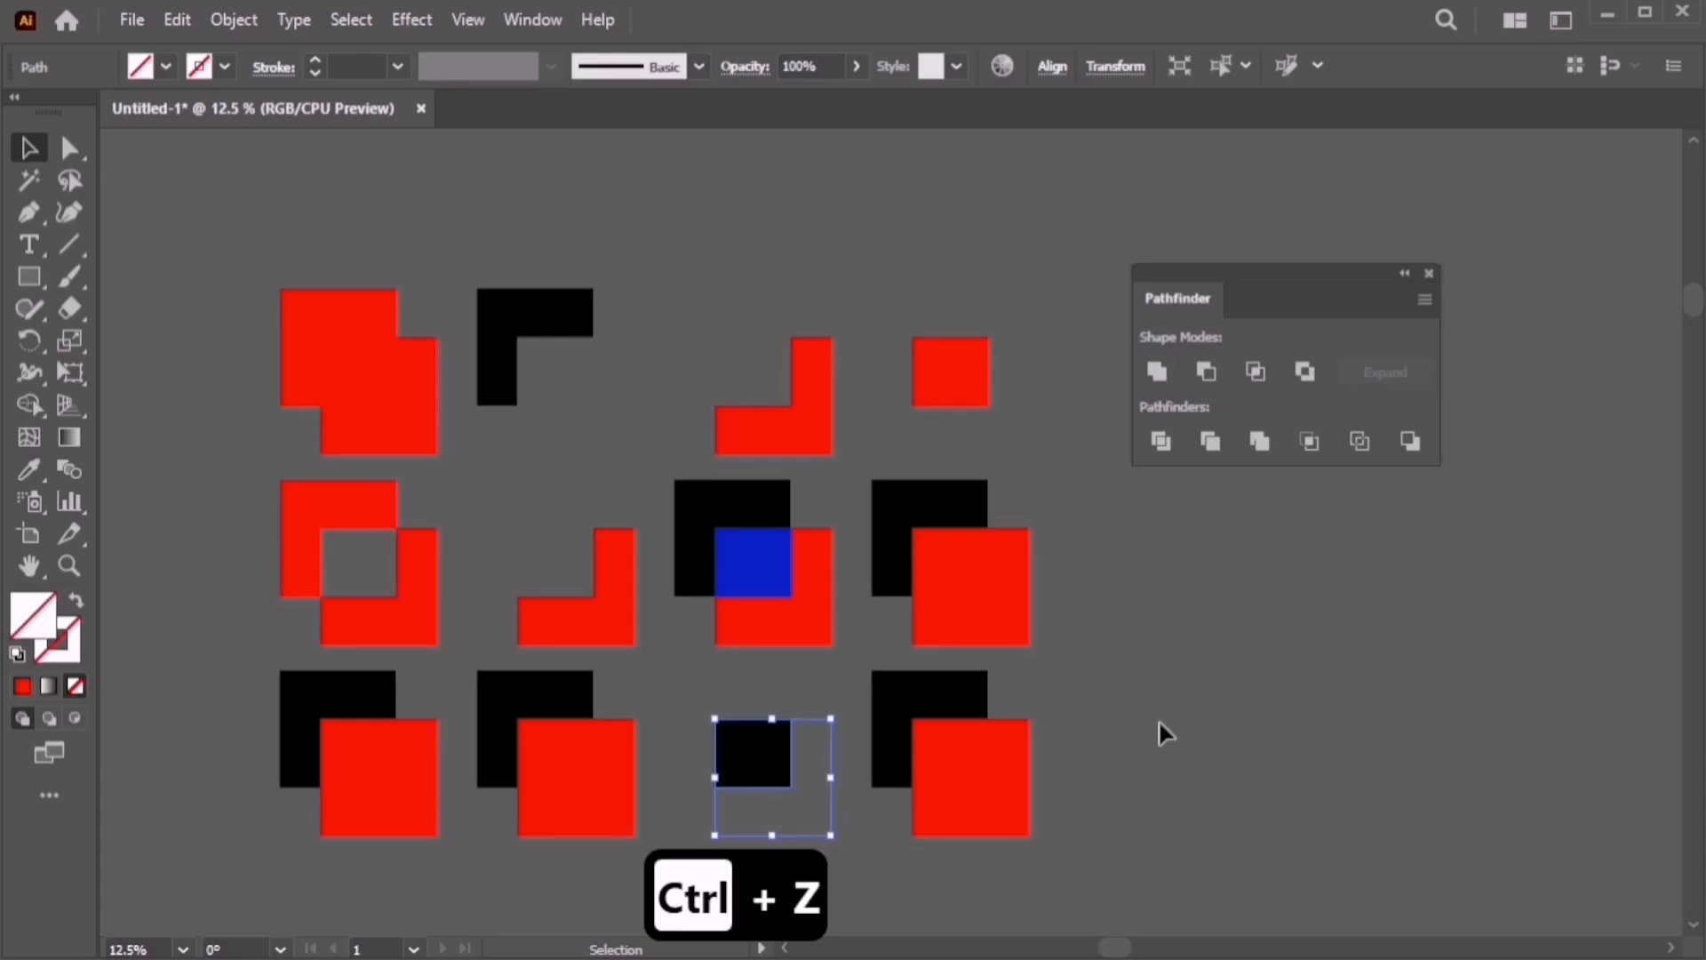
Sample black onto the unfilled L-shaped piece of the cropped pair and swap its fill and stroke
key("i")
left_click(724, 756)
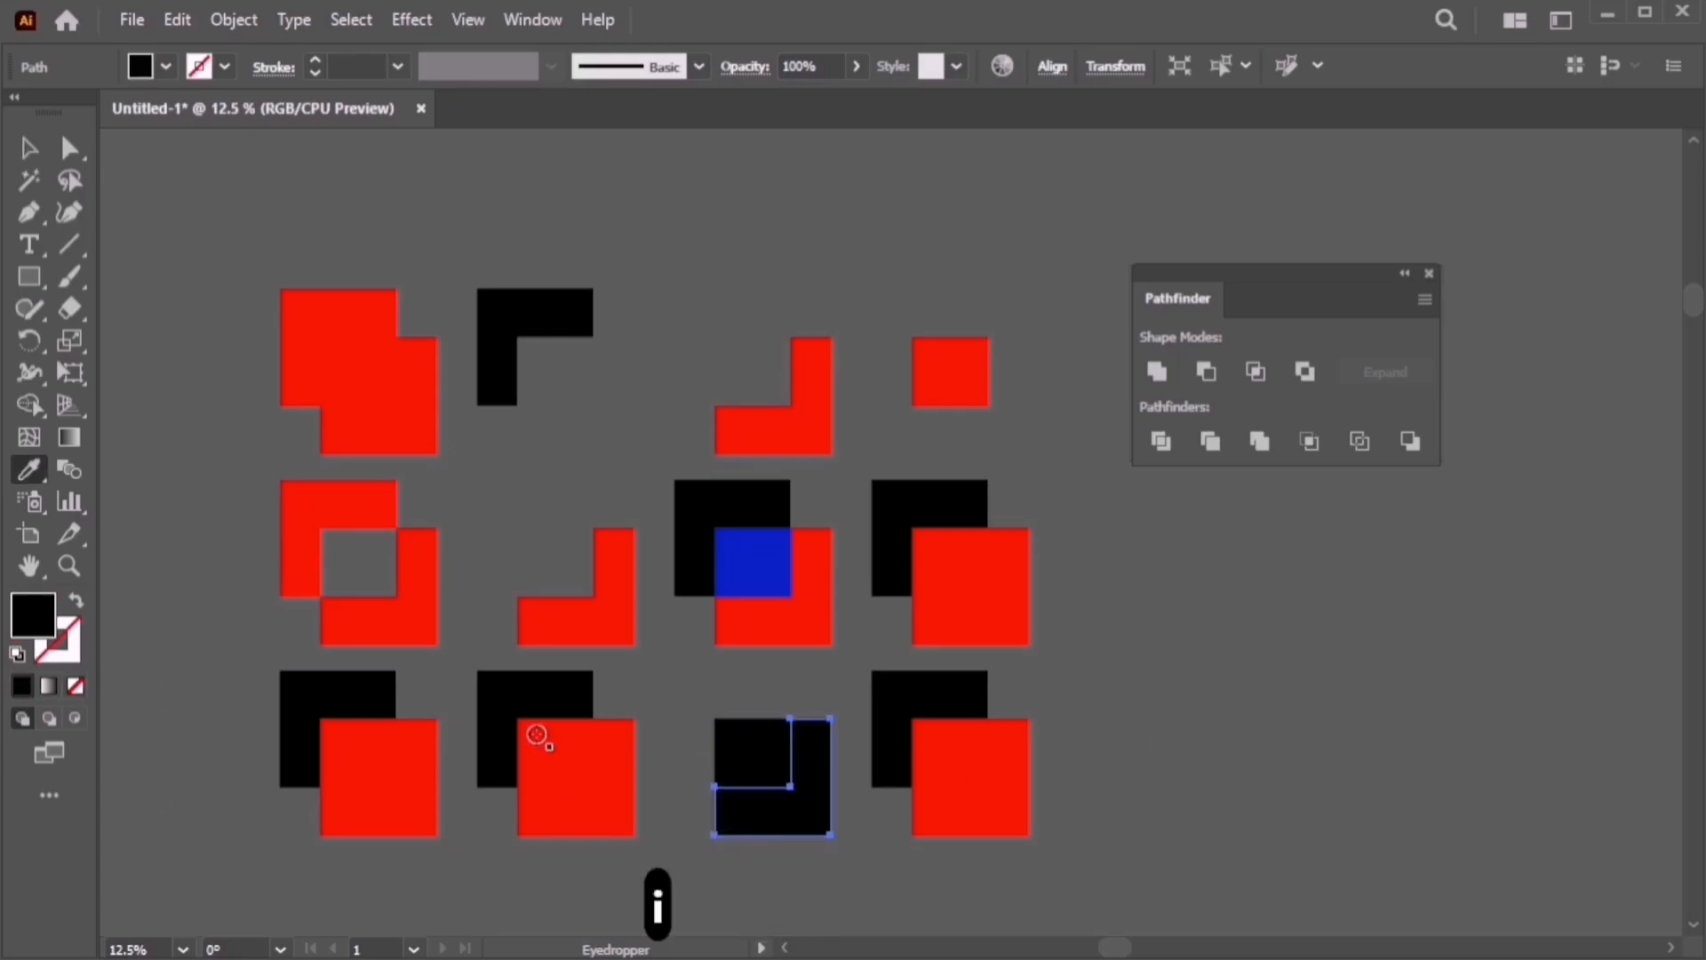
key("v")
left_click(76, 600)
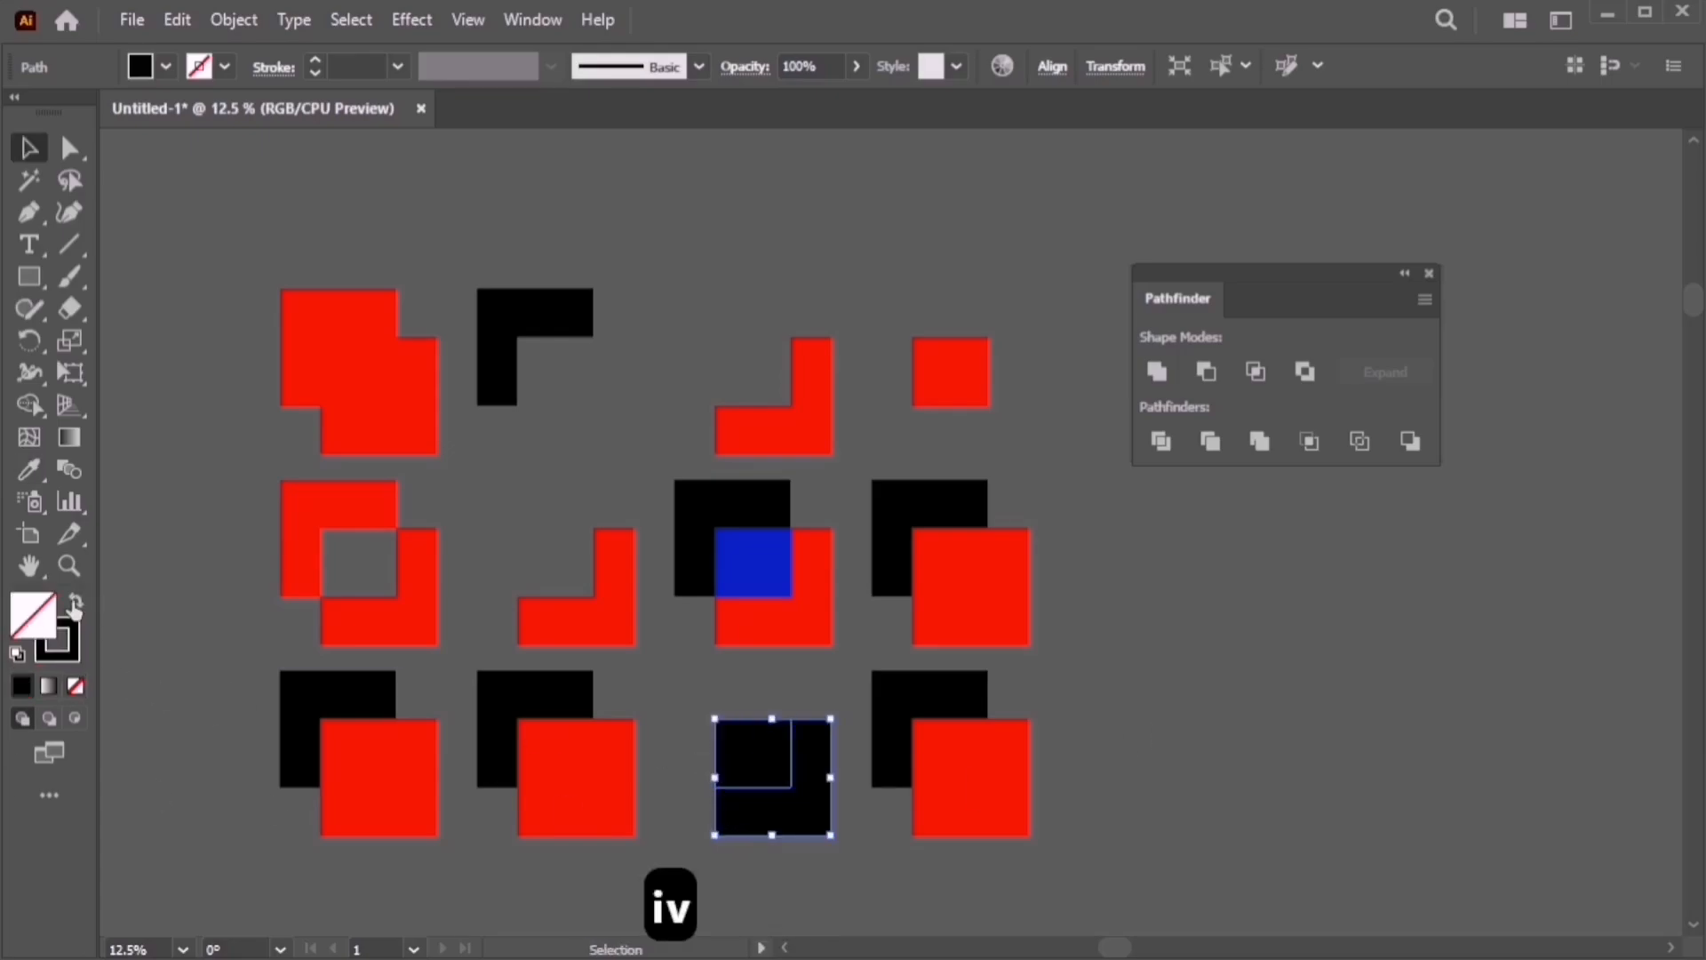
Set the stroke weight of the cropped pair's L-shaped piece to 13 pt and deselect it
left_click(360, 66)
key("Up")
key("Up")
key("Up")
key("Up")
key("Up")
key("Up")
key("Up")
key("Up")
key("Up")
key("Up")
key("Up")
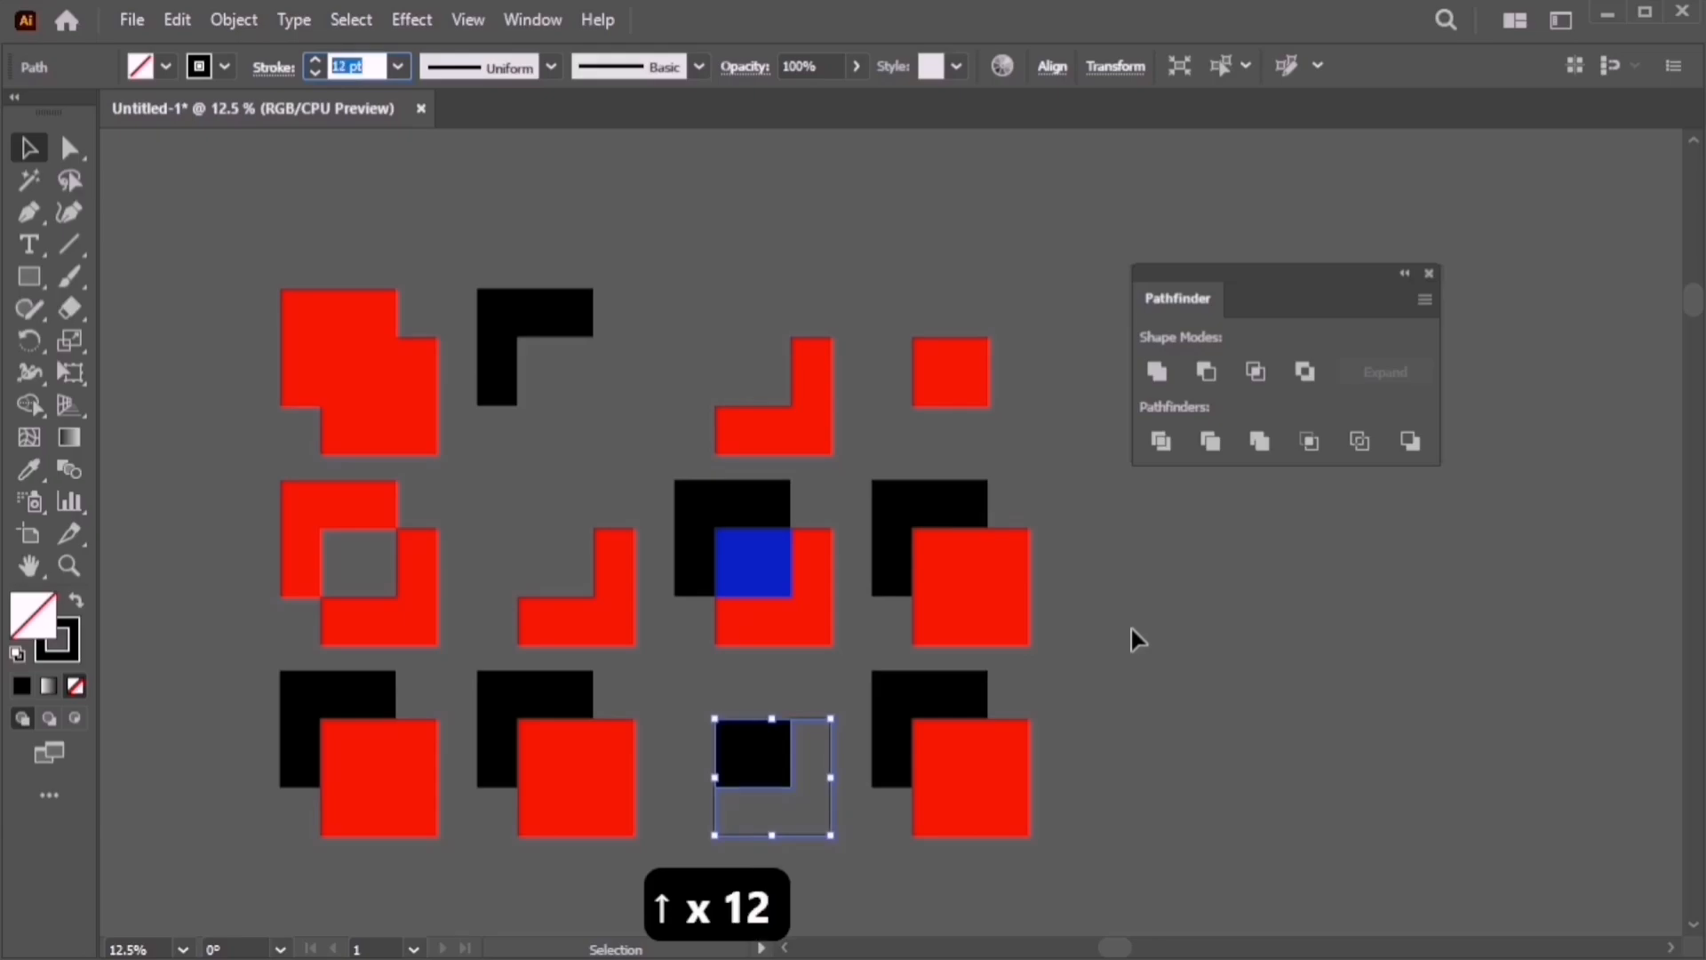
left_click(1130, 625)
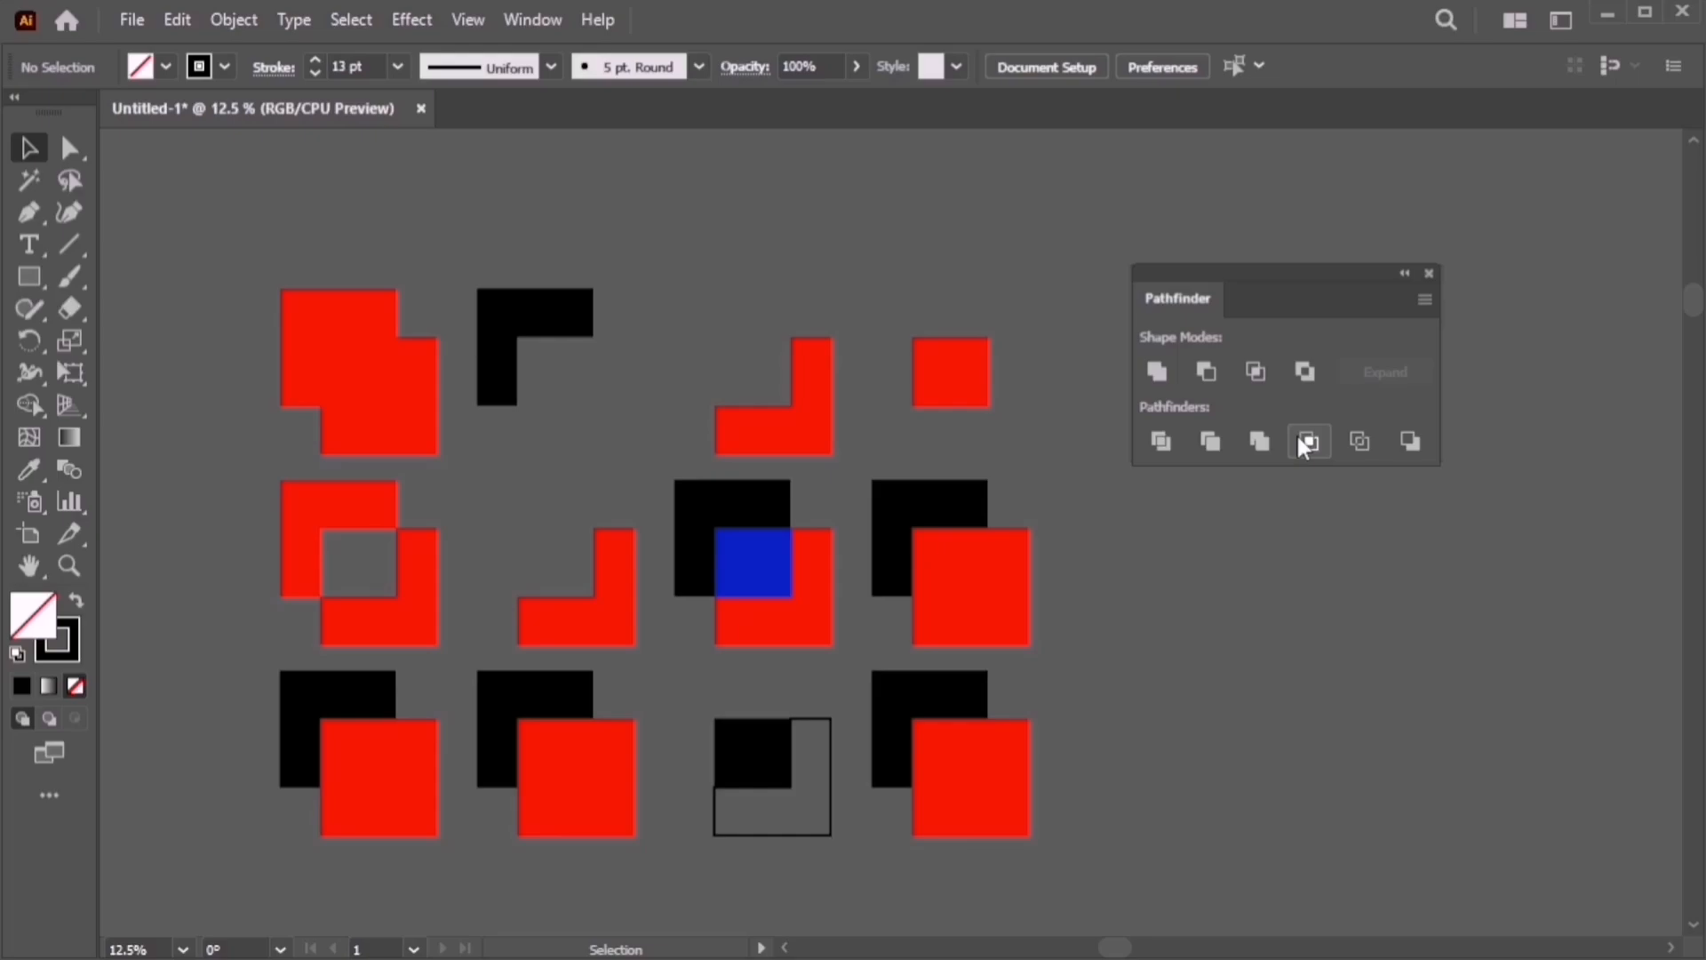
Apply Outline to the fourth pair of squares in the bottom row and ungroup the result after moving it clear of the grid
left_click(1010, 788)
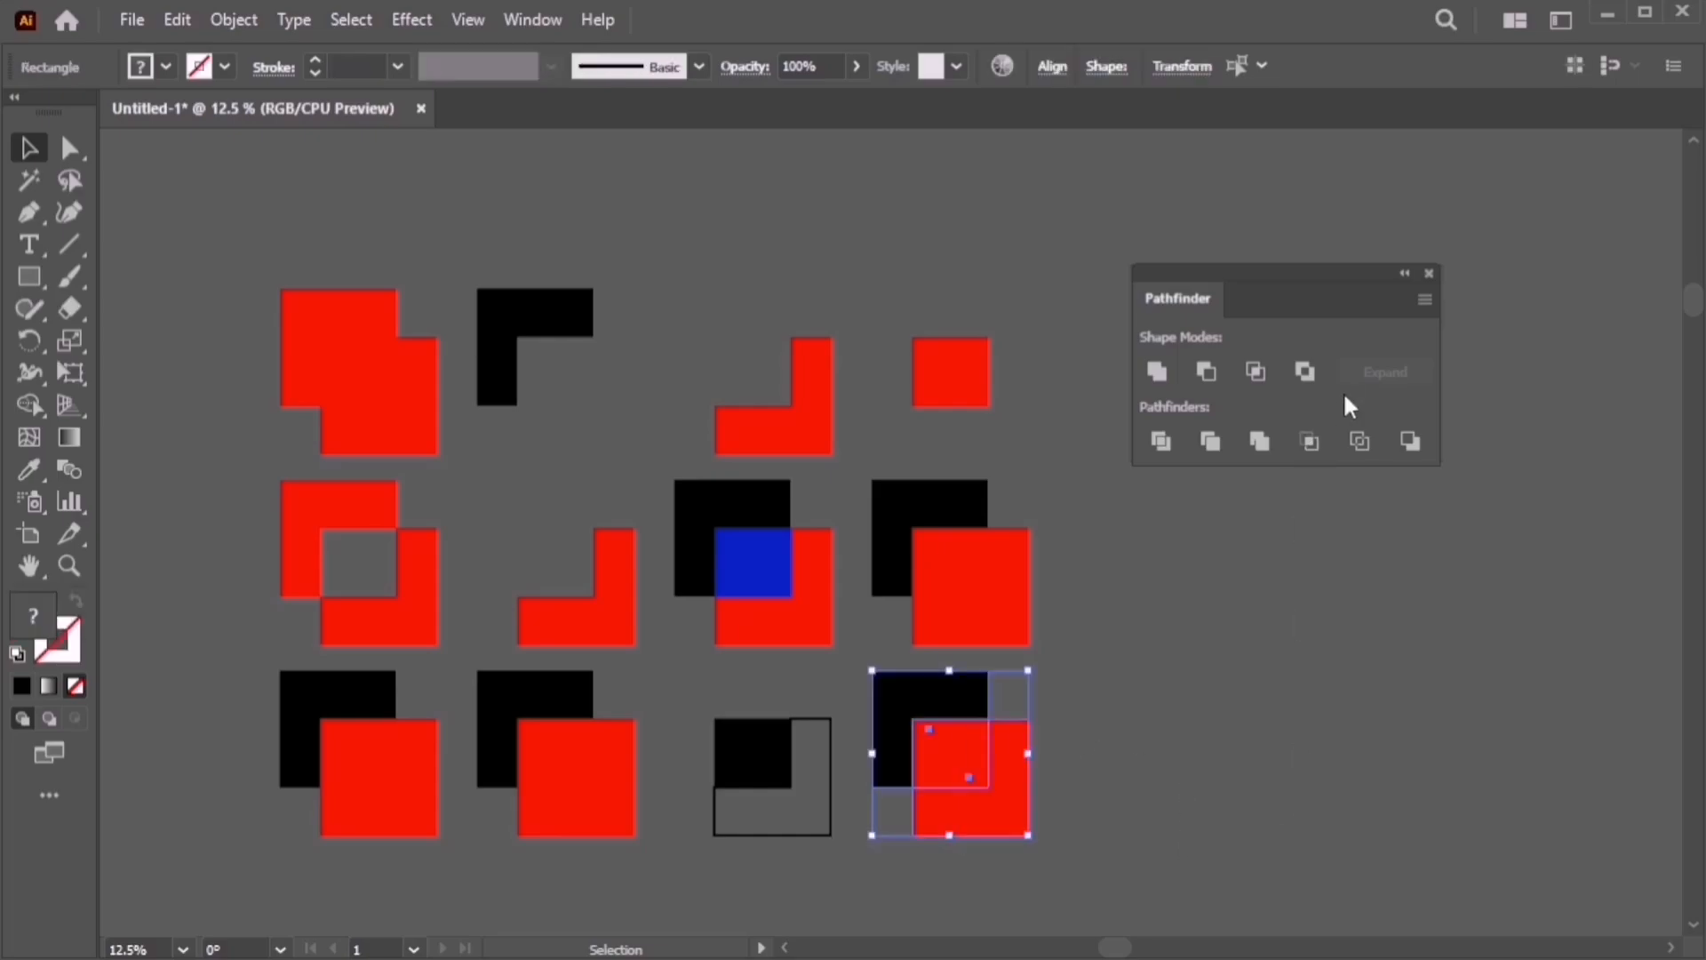
left_click(1353, 445)
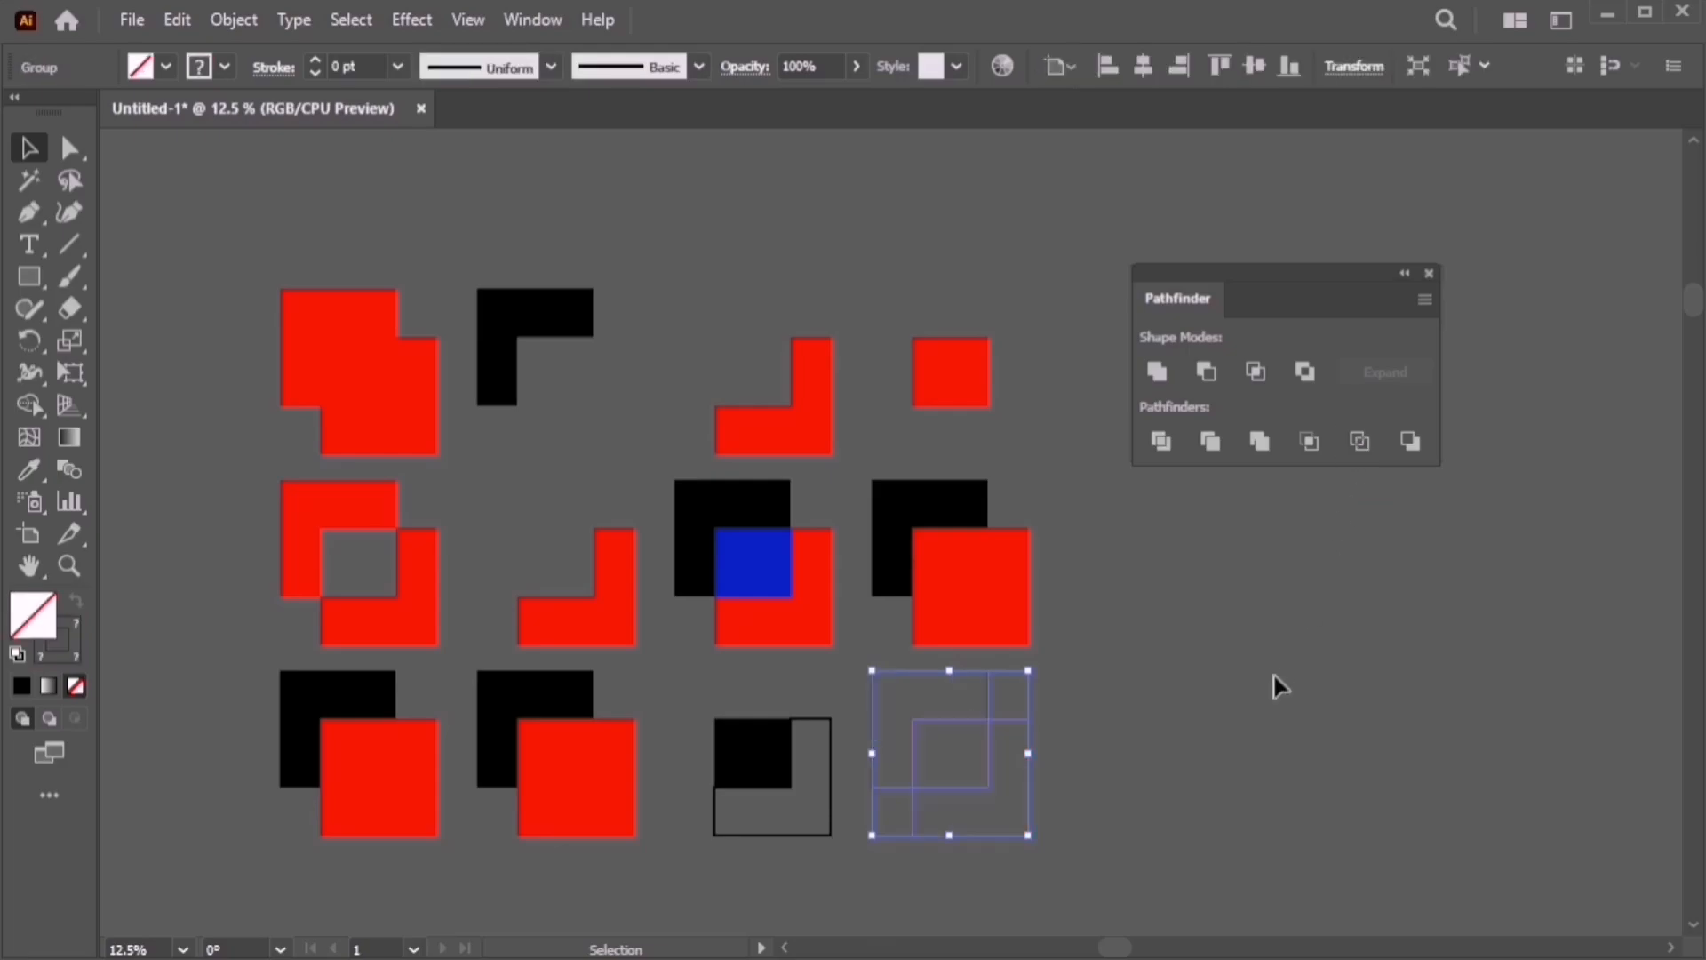
left_click(1036, 782)
left_click_drag(1030, 784, 1202, 766)
right_click(1201, 766)
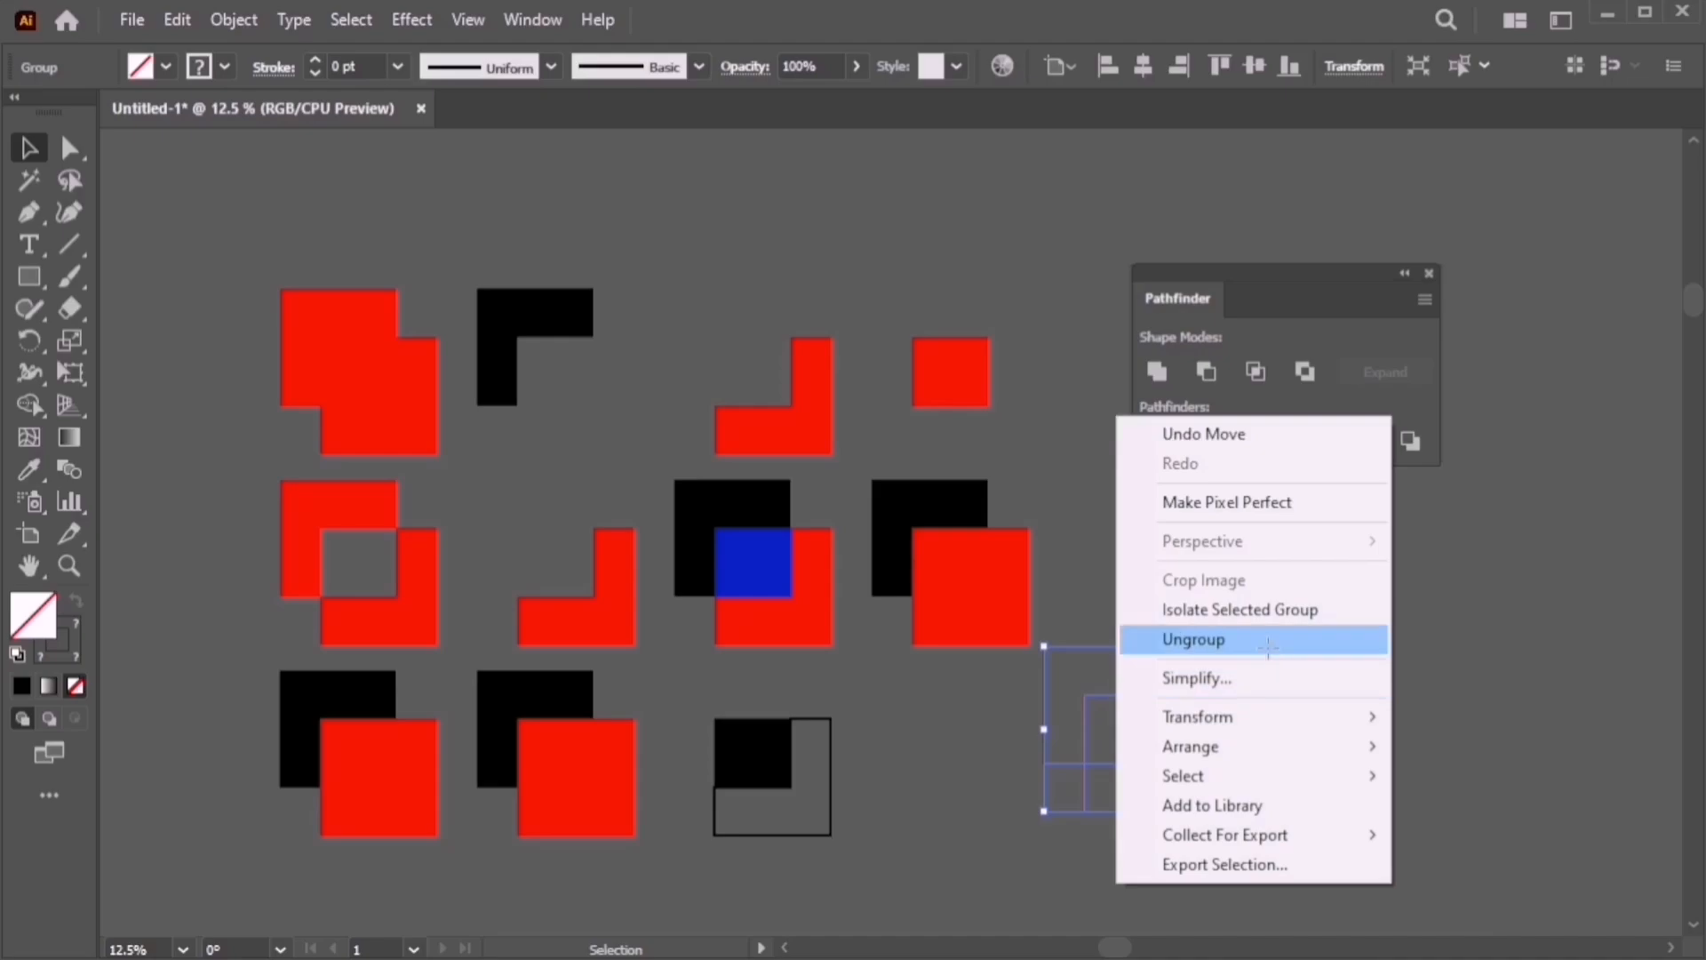
left_click(1271, 640)
Pull the ungrouped black and red outline segments of the fourth pair apart from each other
left_click_drag(1201, 716, 1341, 716)
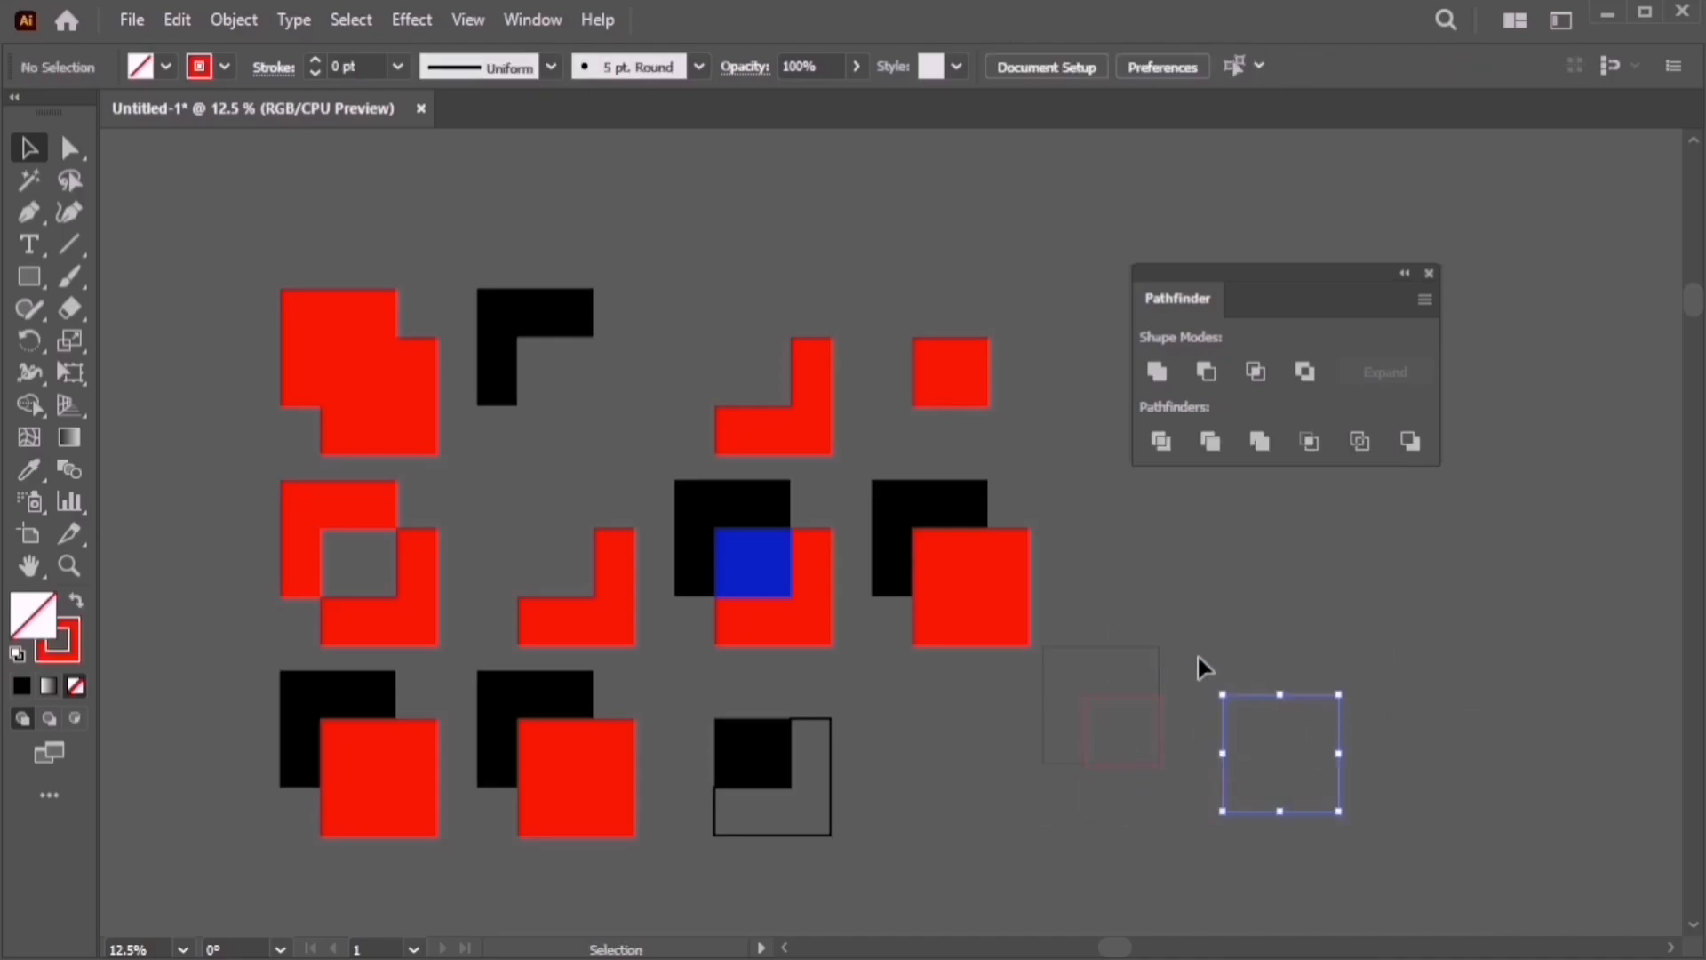
left_click(1170, 660)
left_click_drag(1158, 655, 1166, 811)
left_click(1052, 743)
left_click_drag(1082, 724, 1021, 755)
Undo the moves of the separated outline segments
key("ctrl+z")
key("ctrl+z")
key("ctrl+z")
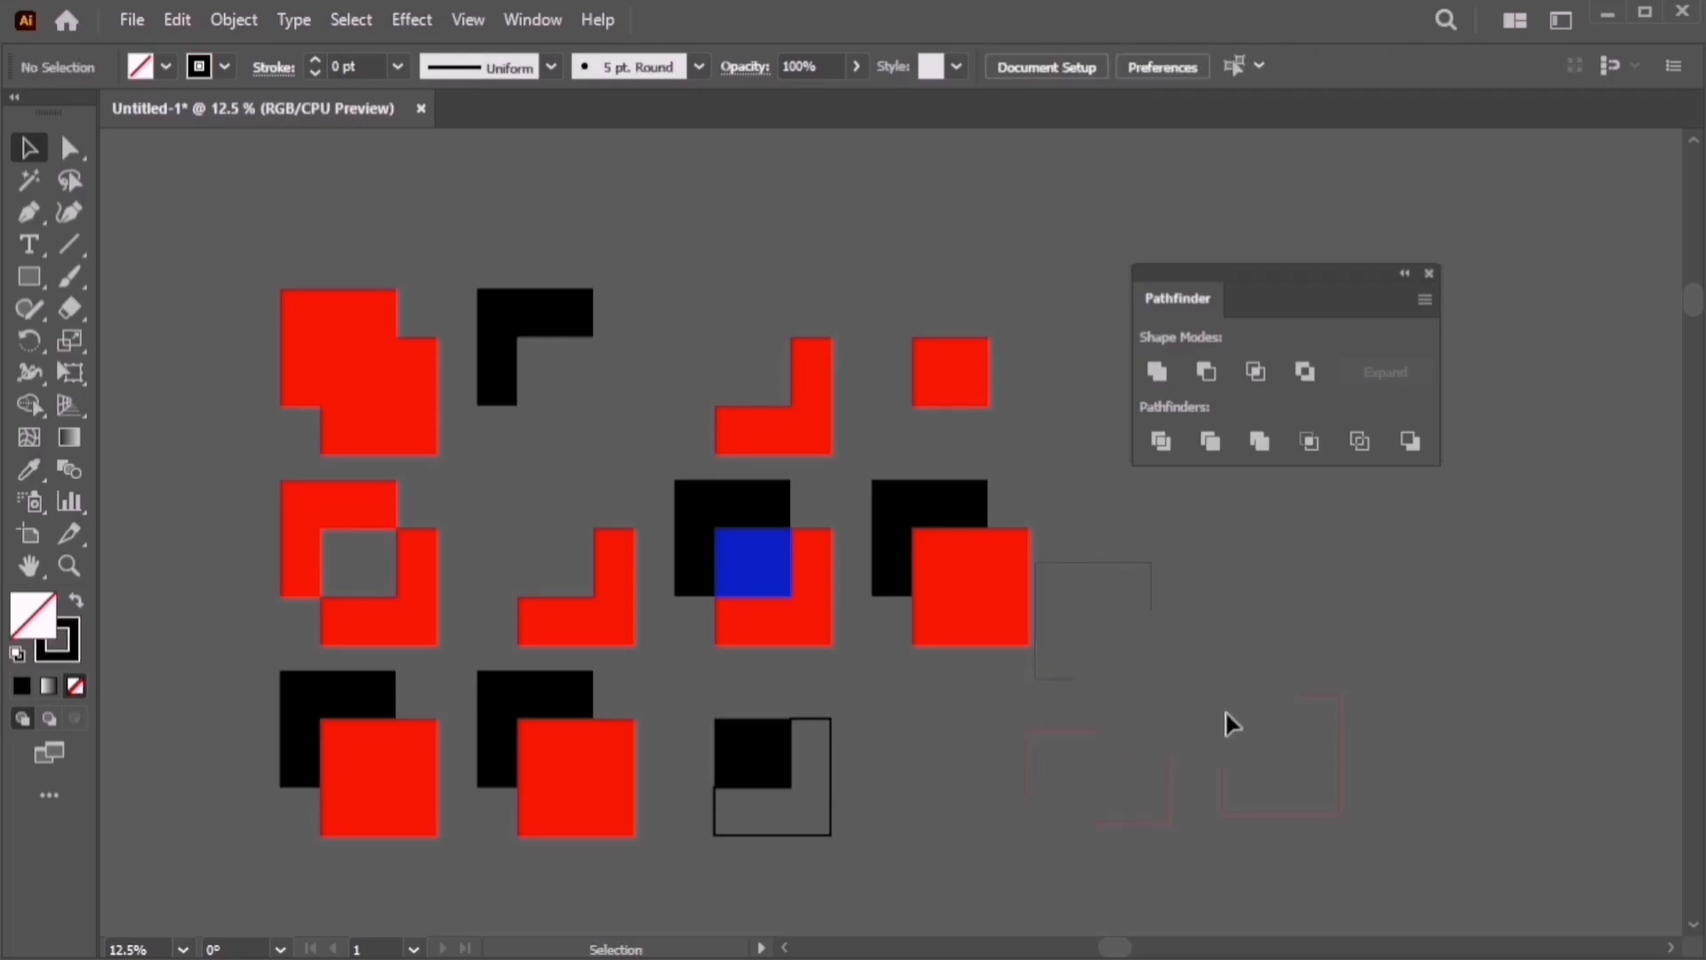
key("ctrl+z")
key("ctrl+z")
key("ctrl+z")
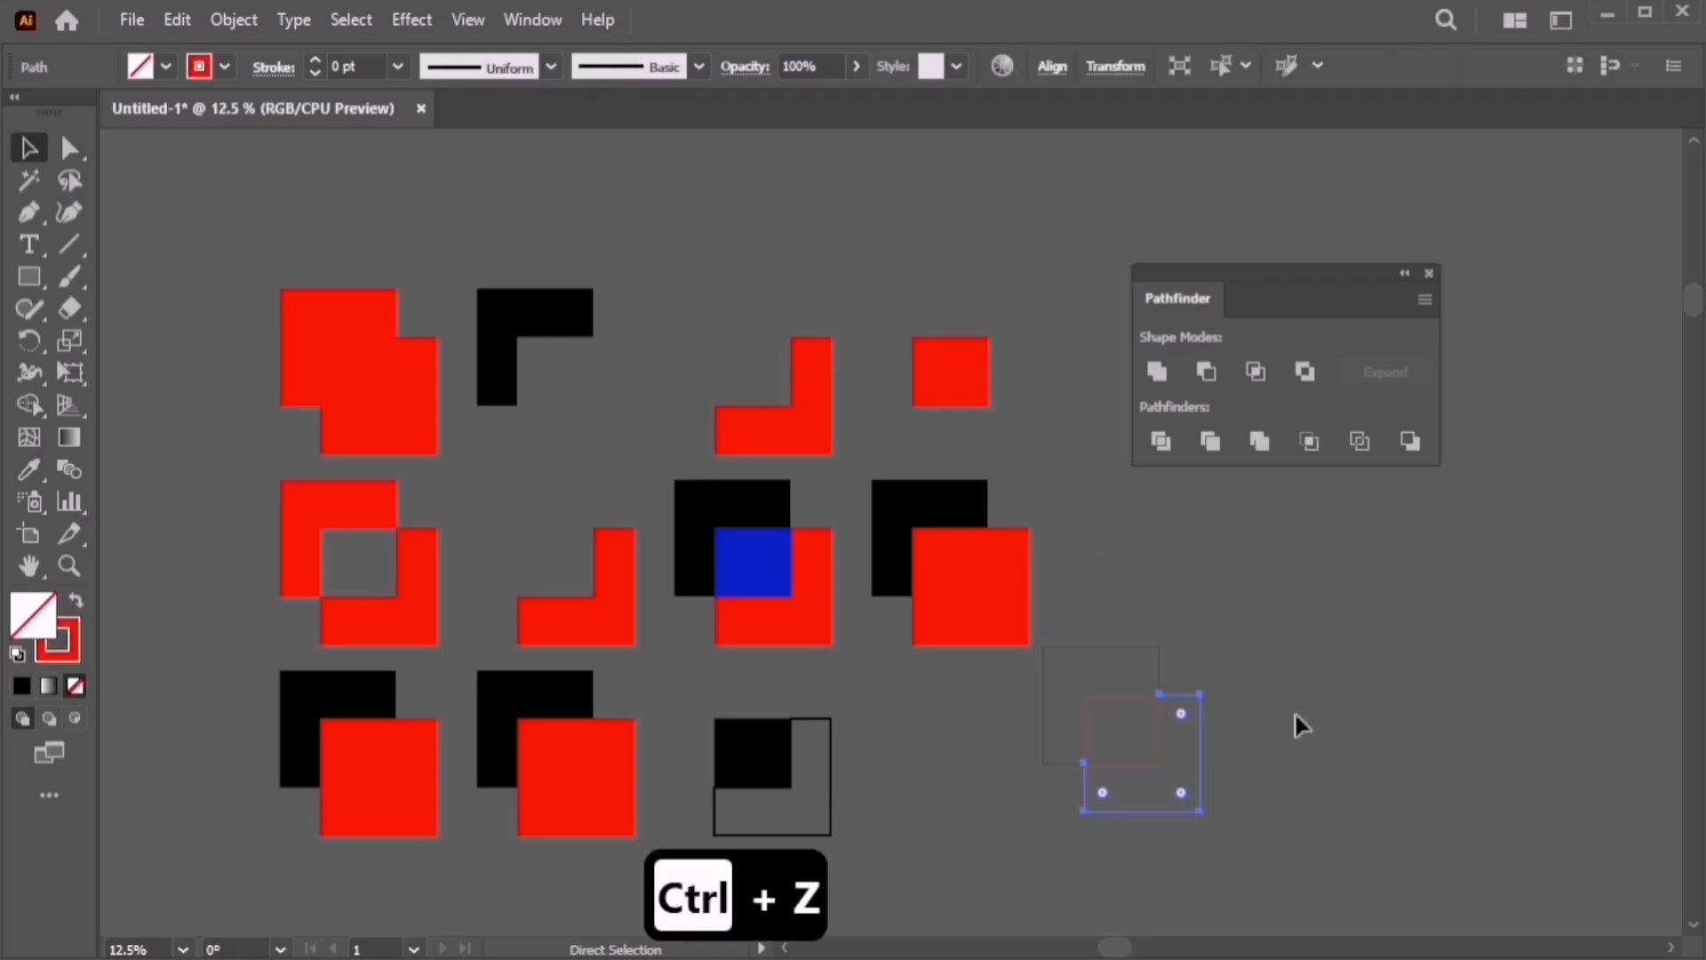
key("ctrl+z")
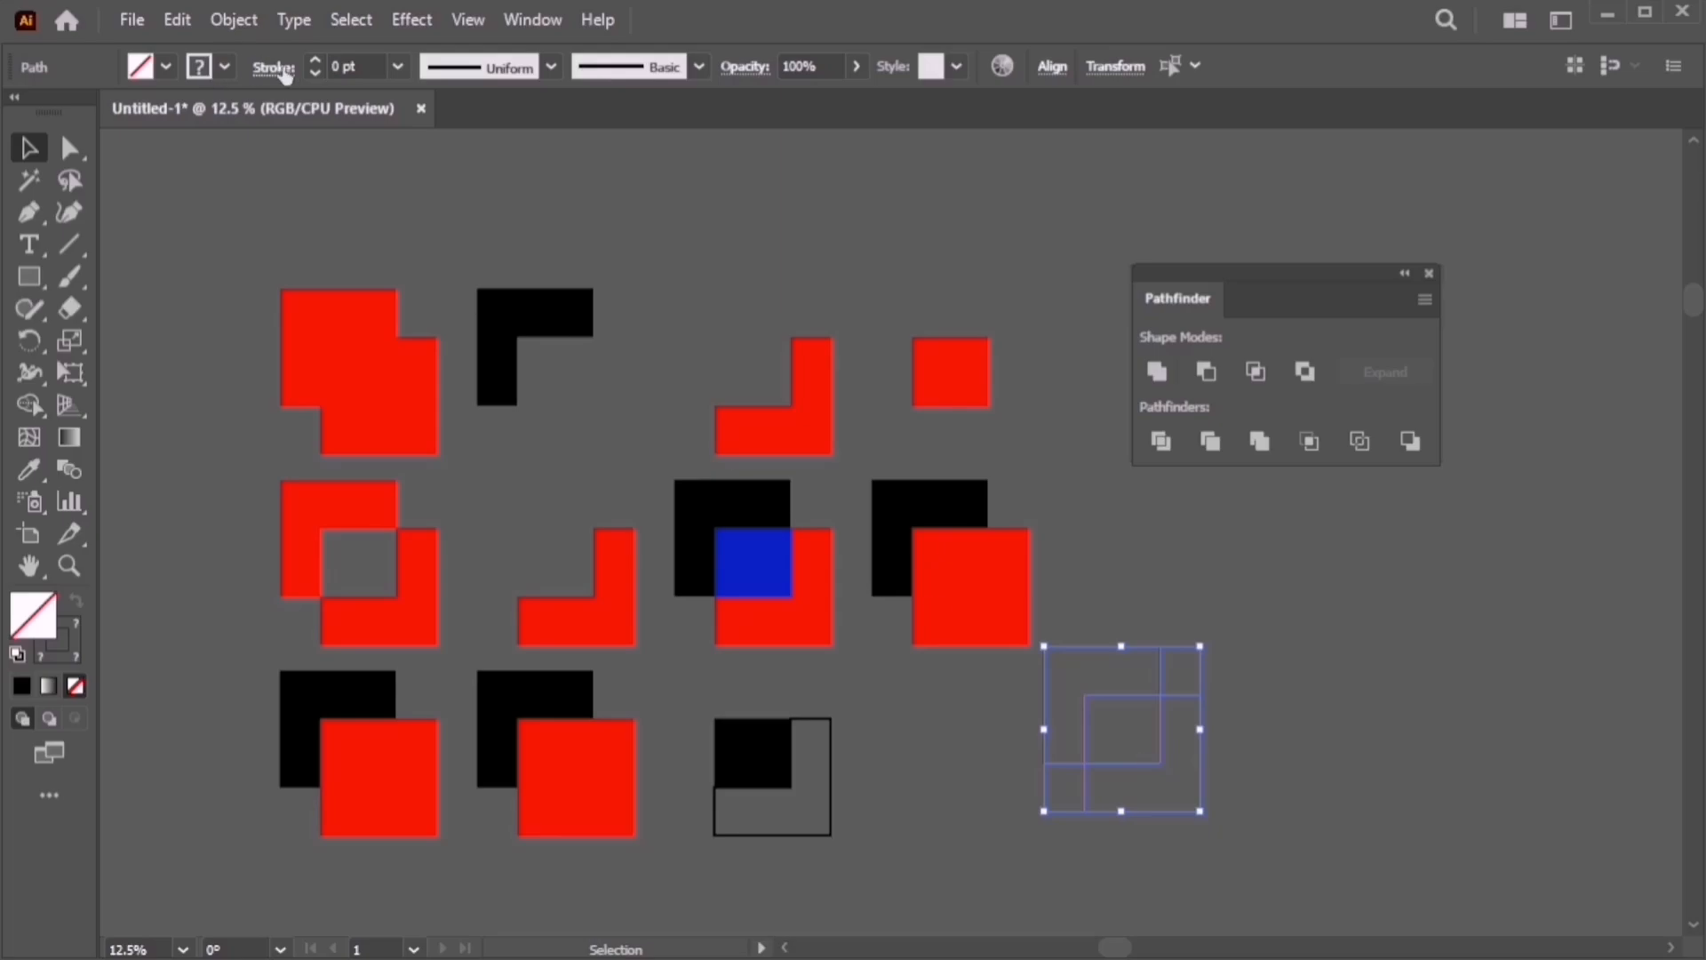
Increase the stroke weight of all the ungrouped outline segments and deselect them
left_click(360, 69)
key("Up")
key("Up")
key("Up")
key("Up")
key("Up")
key("Up")
key("Up")
key("Up")
key("Up")
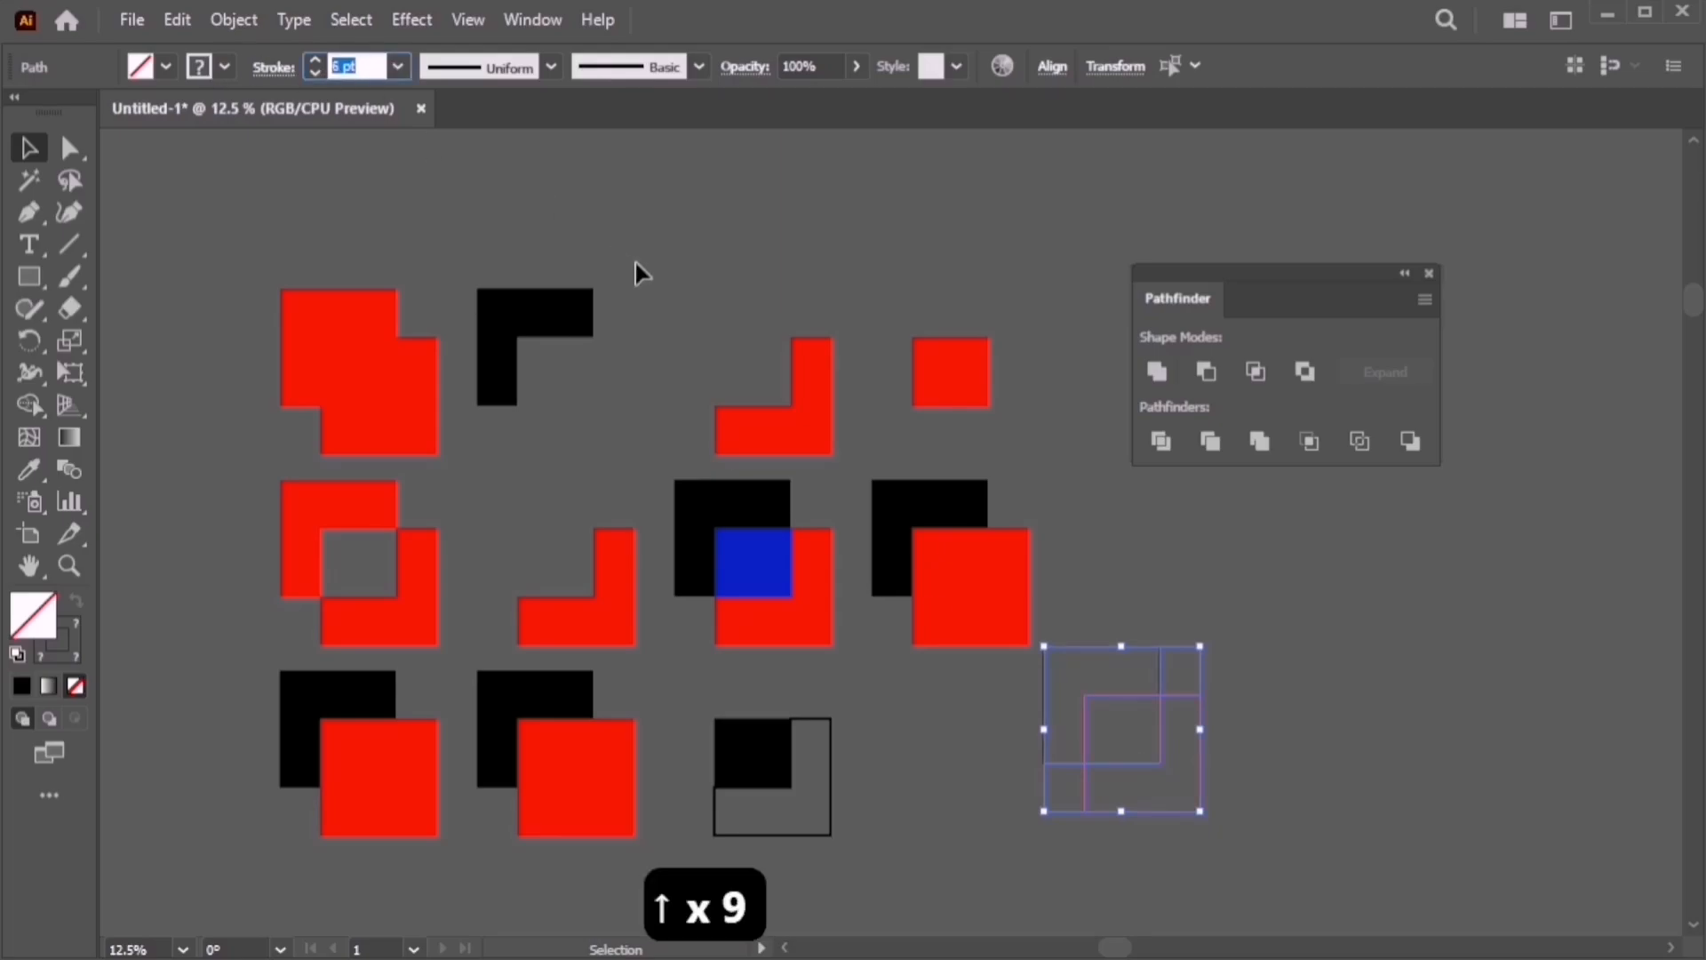
left_click(612, 317)
Try deleting all the shapes on the artboard and undo the deletion
left_click_drag(257, 285, 1250, 802)
key("Up")
key("Up")
key("Delete")
key("ctrl+z")
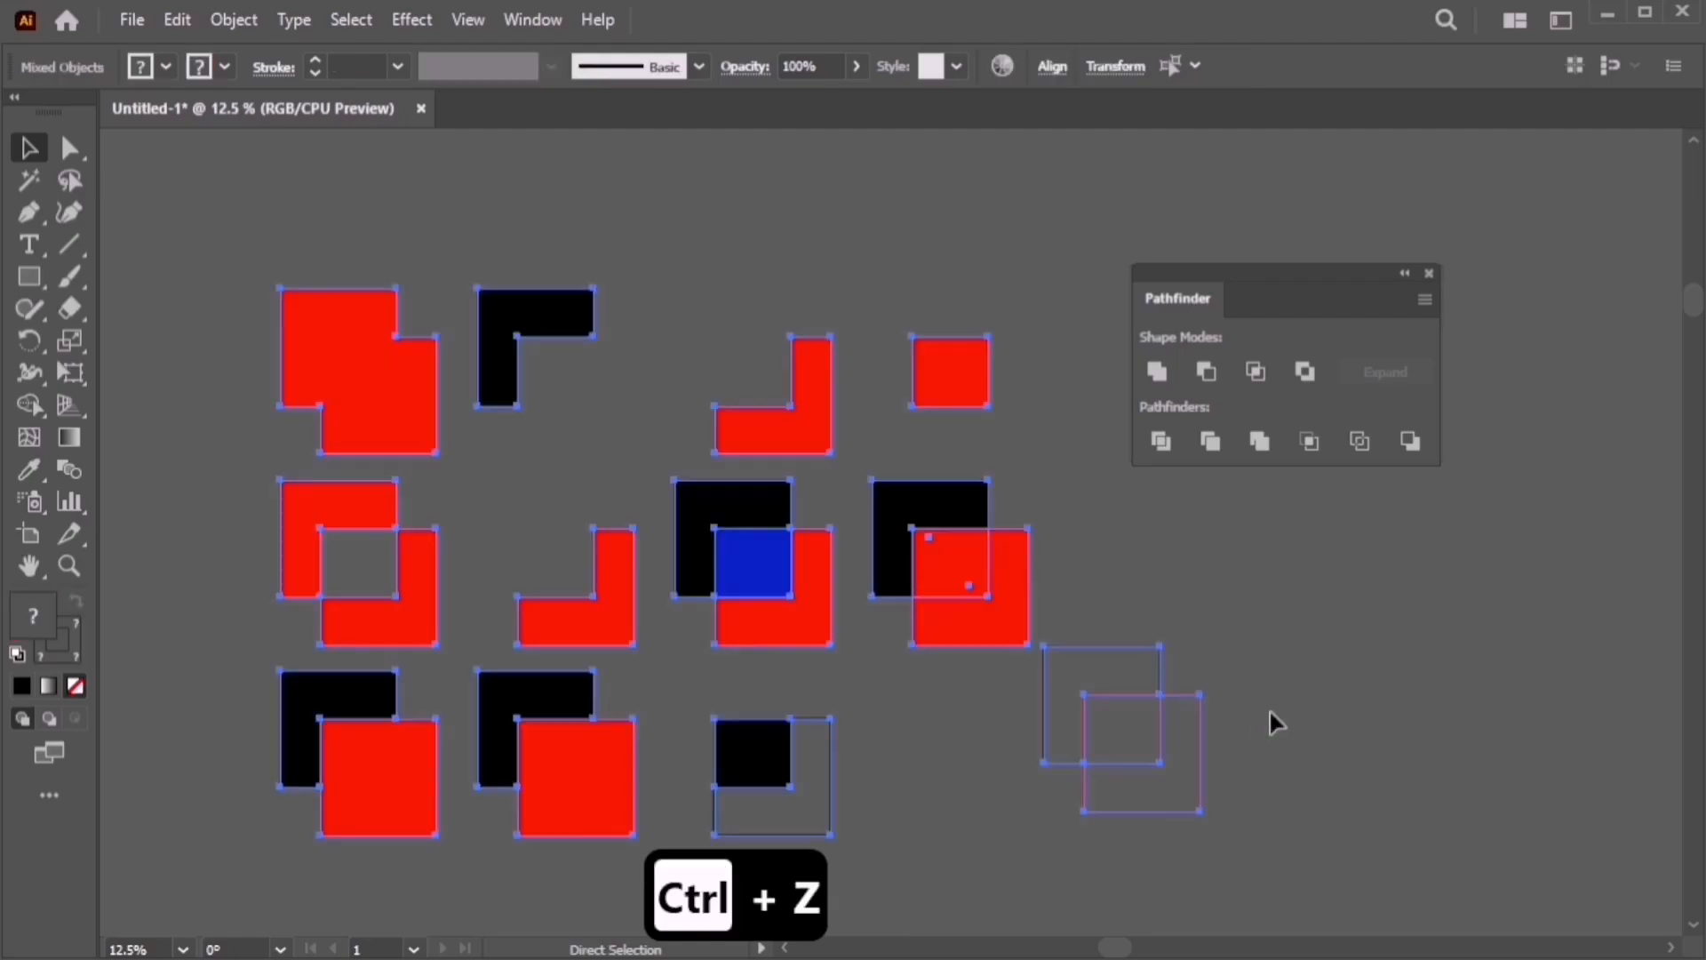
Move one intact black and red square pair clear of the grid and delete all the other shapes
left_click(1269, 707)
left_click_drag(967, 617, 1020, 245)
left_click_drag(153, 242, 745, 727)
key("Delete")
key("Delete")
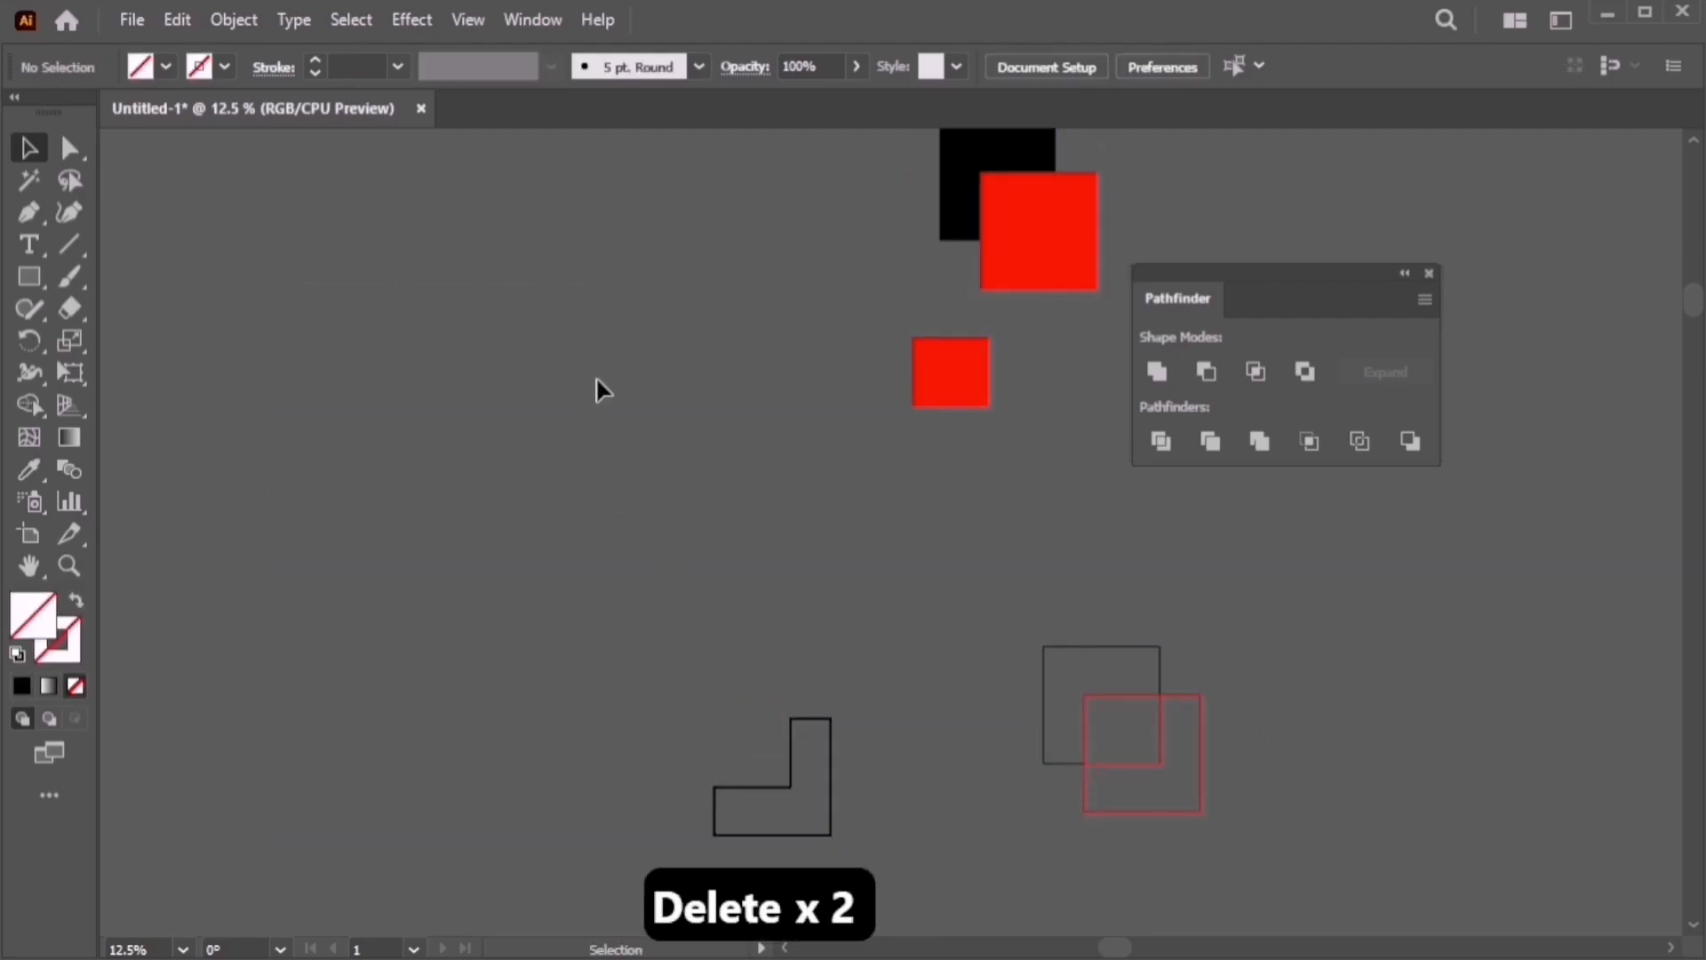
left_click_drag(605, 382, 1191, 802)
key("Delete")
key("Delete")
Move the remaining black and red square pair together to the open area of the canvas
left_click_drag(1031, 248, 643, 484)
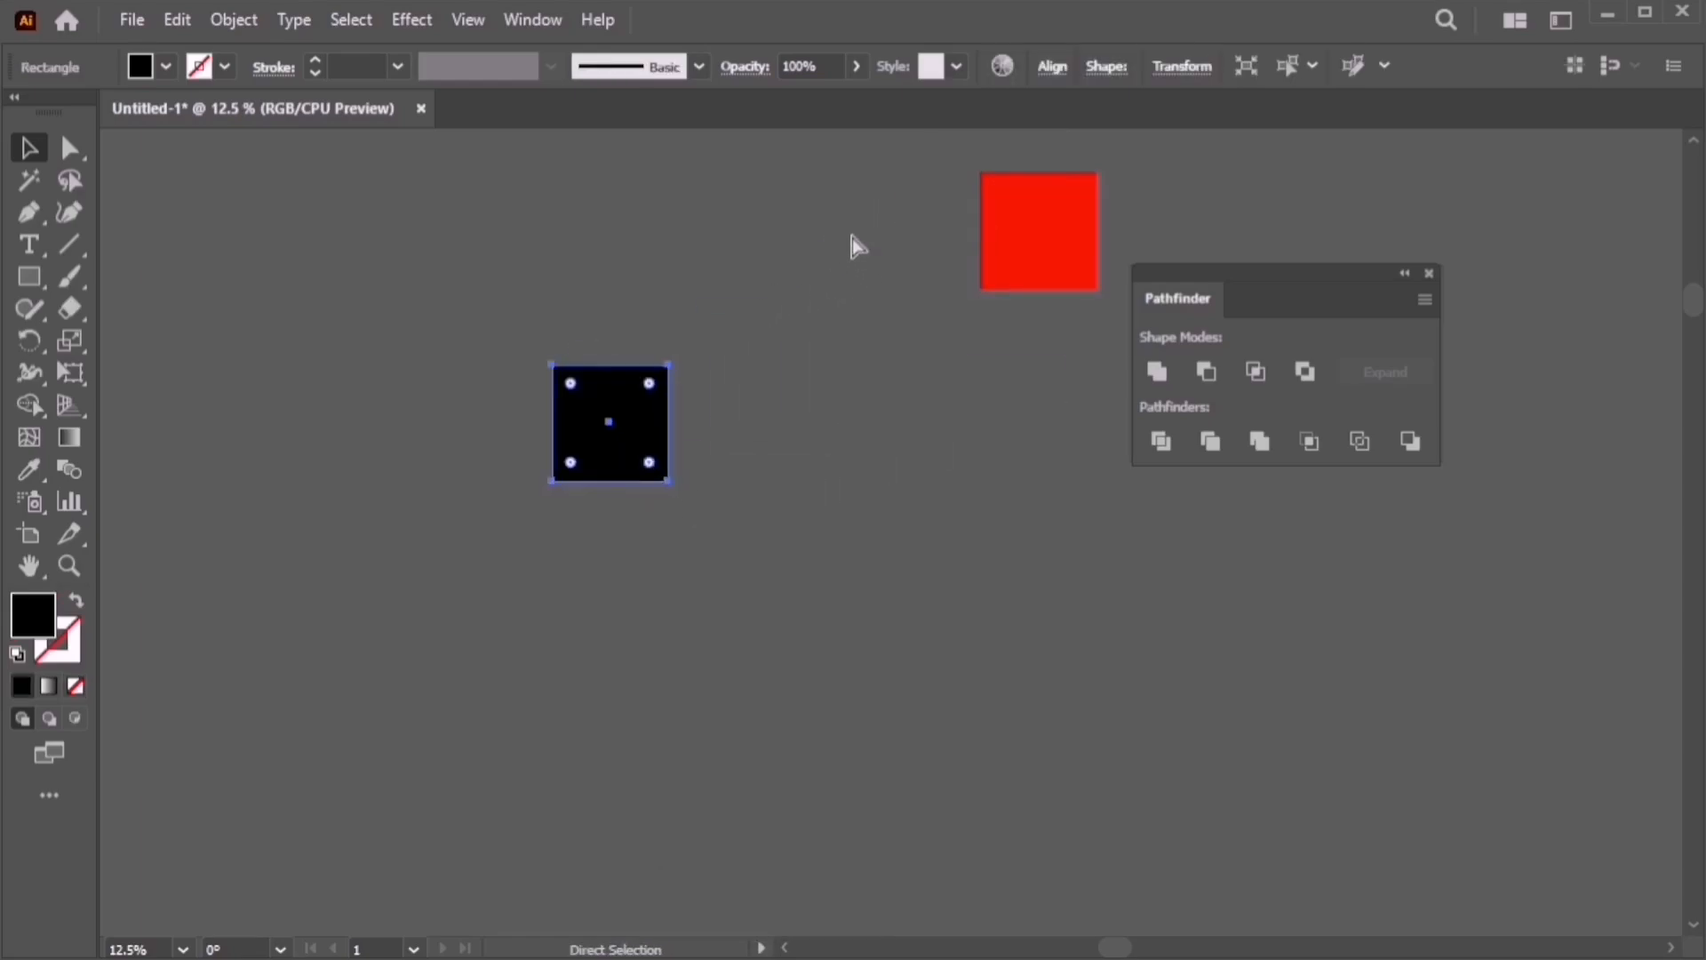
key("ctrl+z")
left_click_drag(1022, 255, 591, 474)
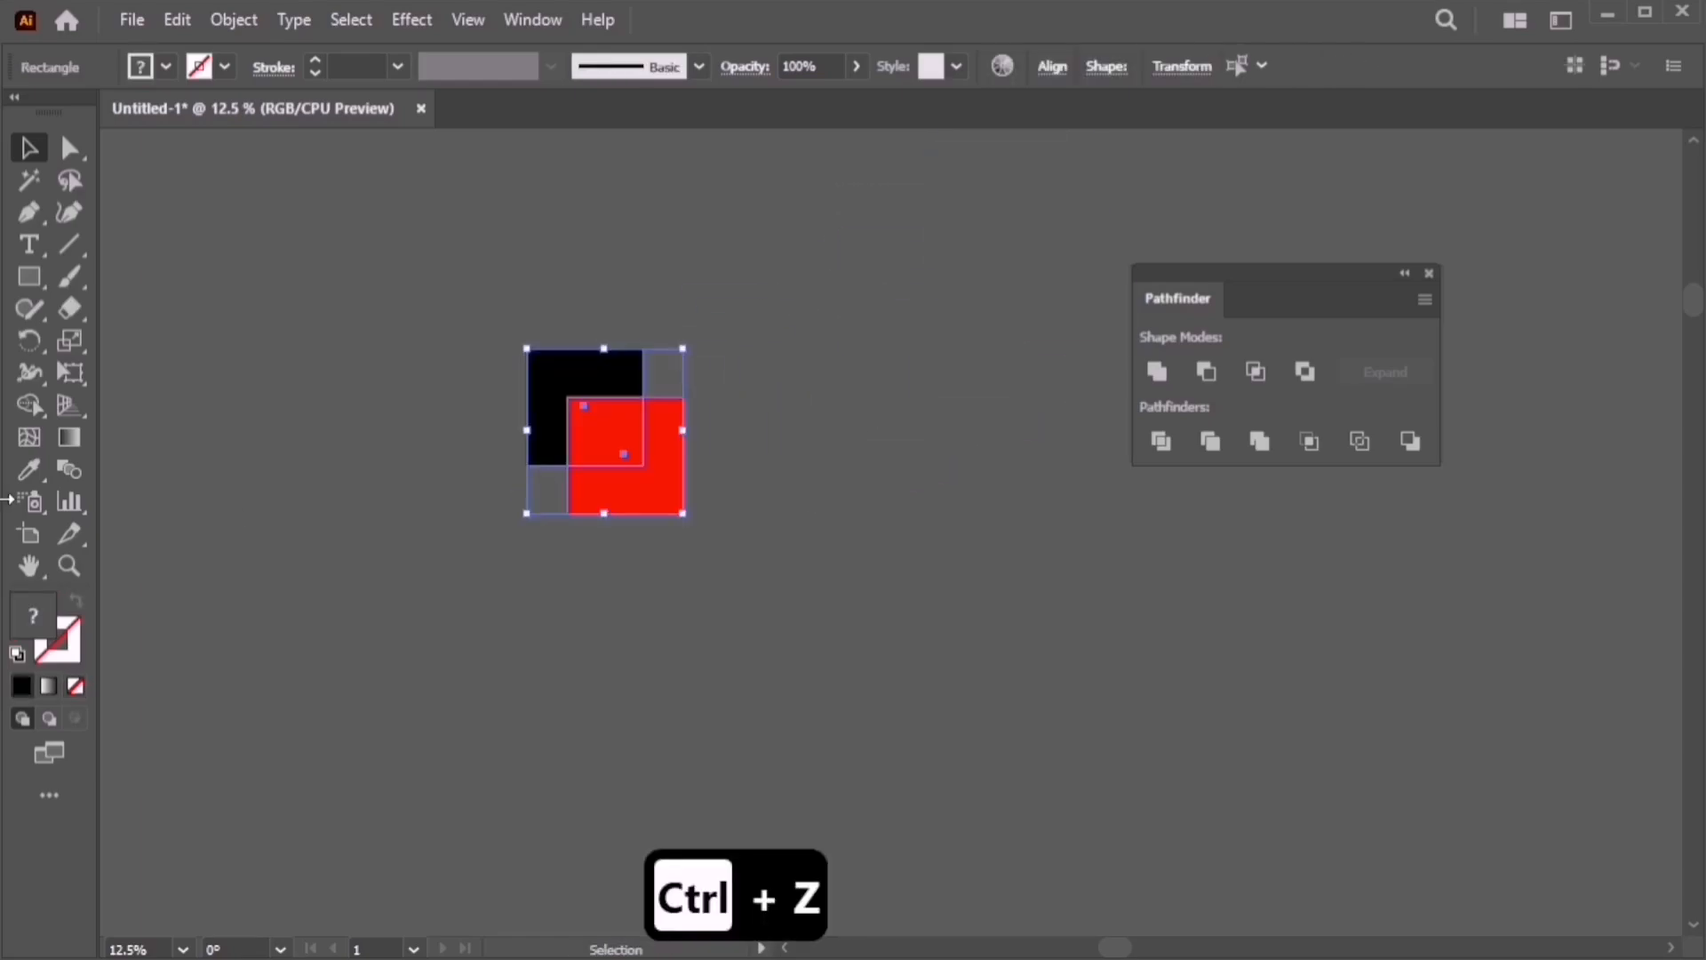
Try uniting the two overlapping squares into one shape with the Shape Builder tool and undo the merge
left_click(30, 404)
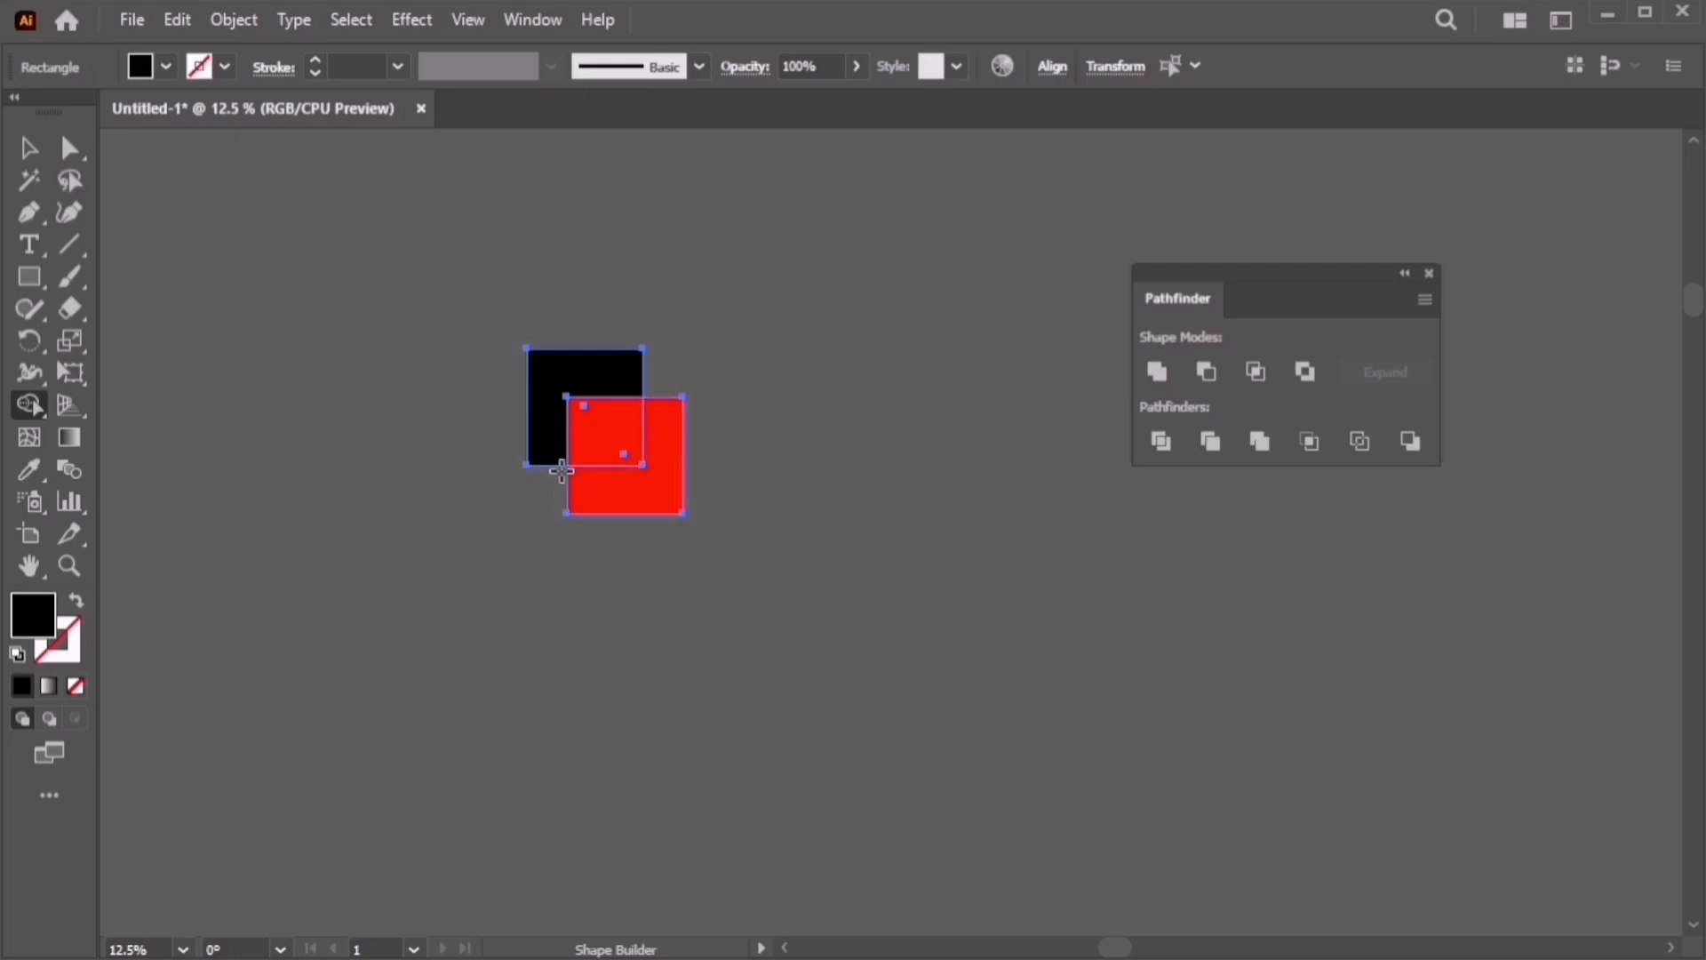
scroll(563, 465, "up", 2)
key("Caps_Lock")
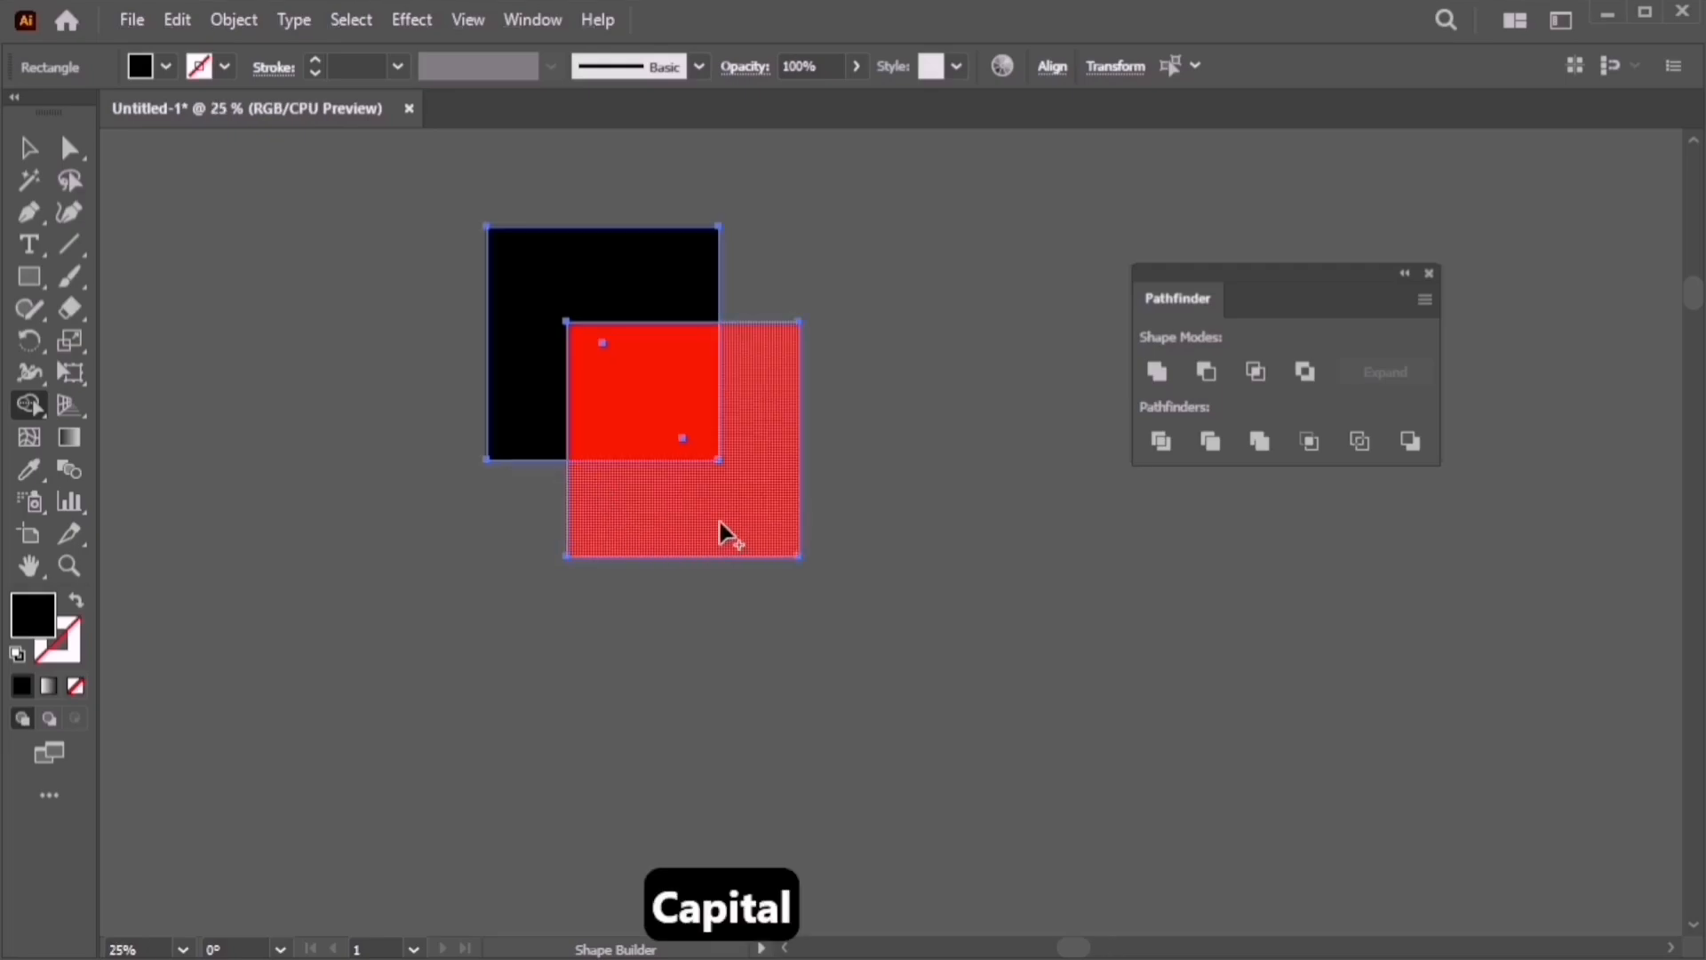
mouse_move(712, 499)
left_mouse_down()
mouse_move(636, 311)
mouse_move(636, 343)
left_mouse_up()
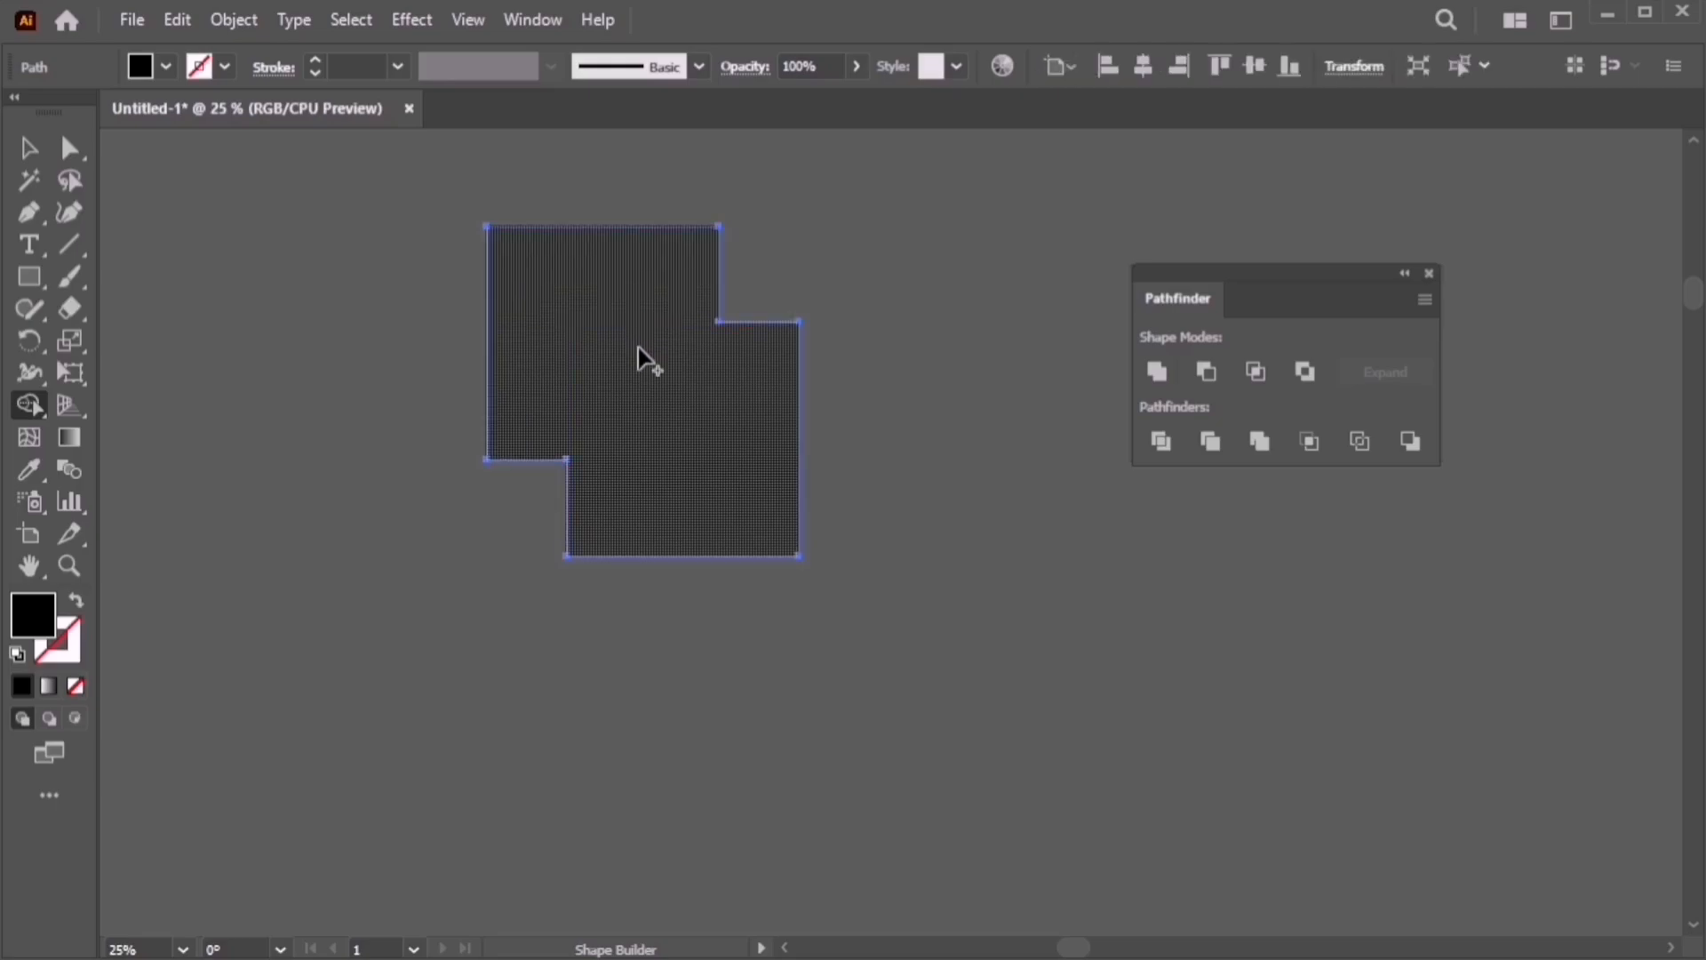
key("ctrl")
key("ctrl+z")
key("ctrl+z")
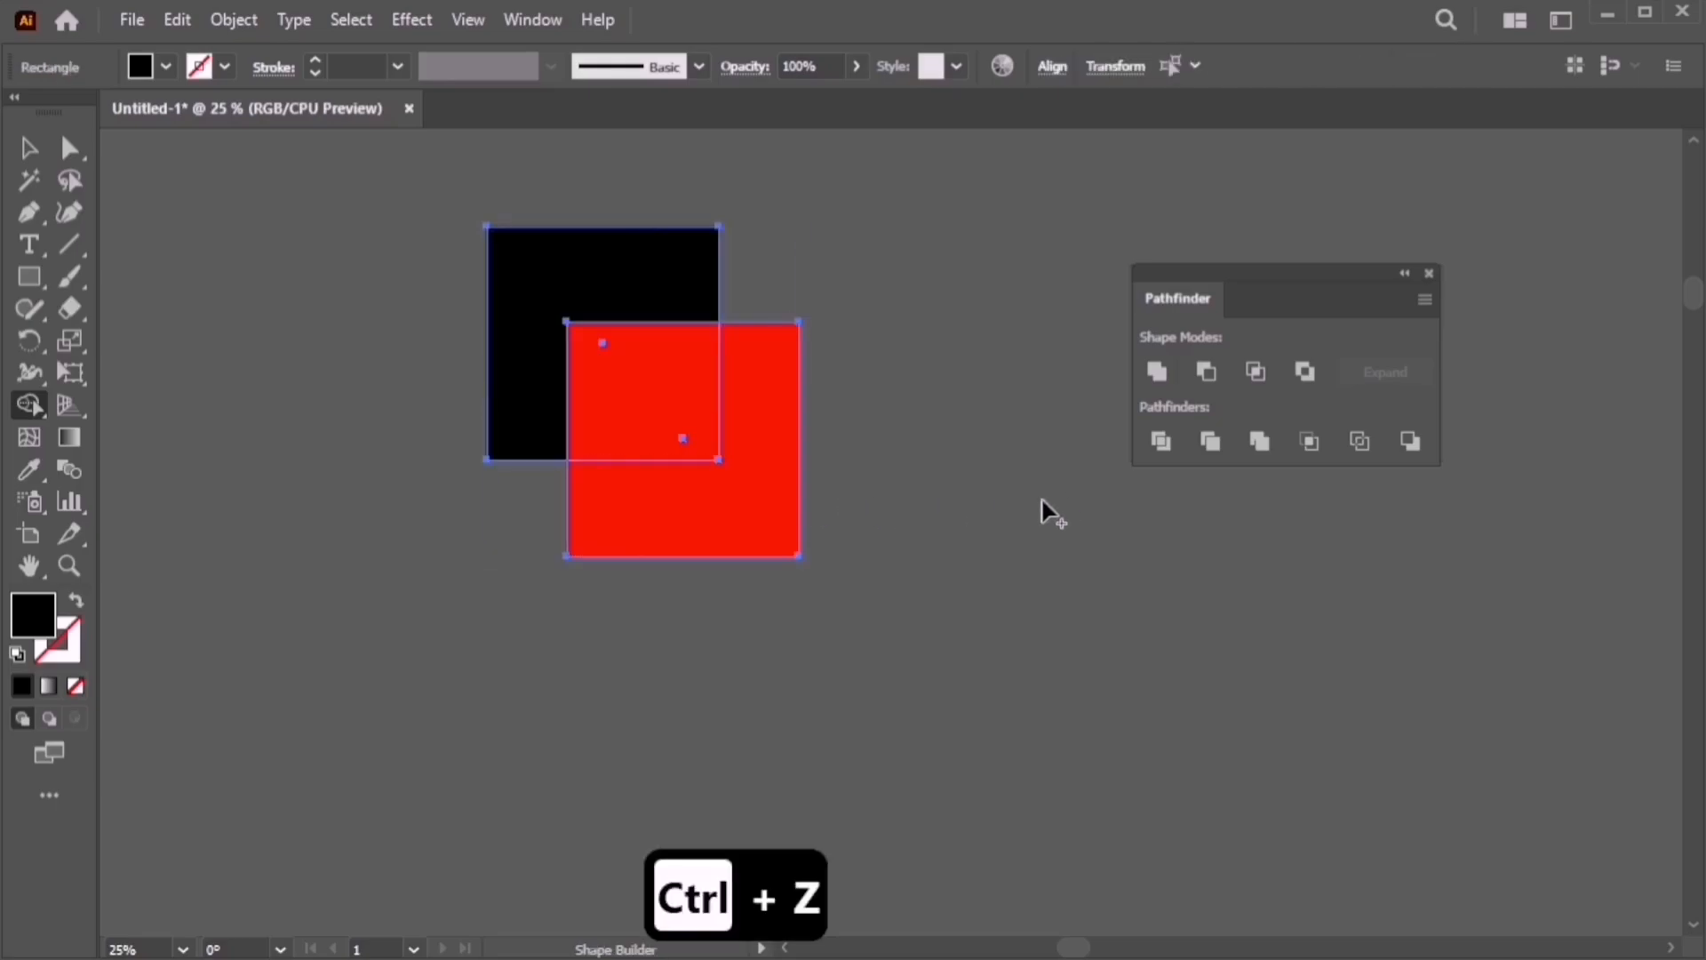
Try removing the red square's two areas with the Shape Builder tool and undo the removals
key("alt+Caps_Lock")
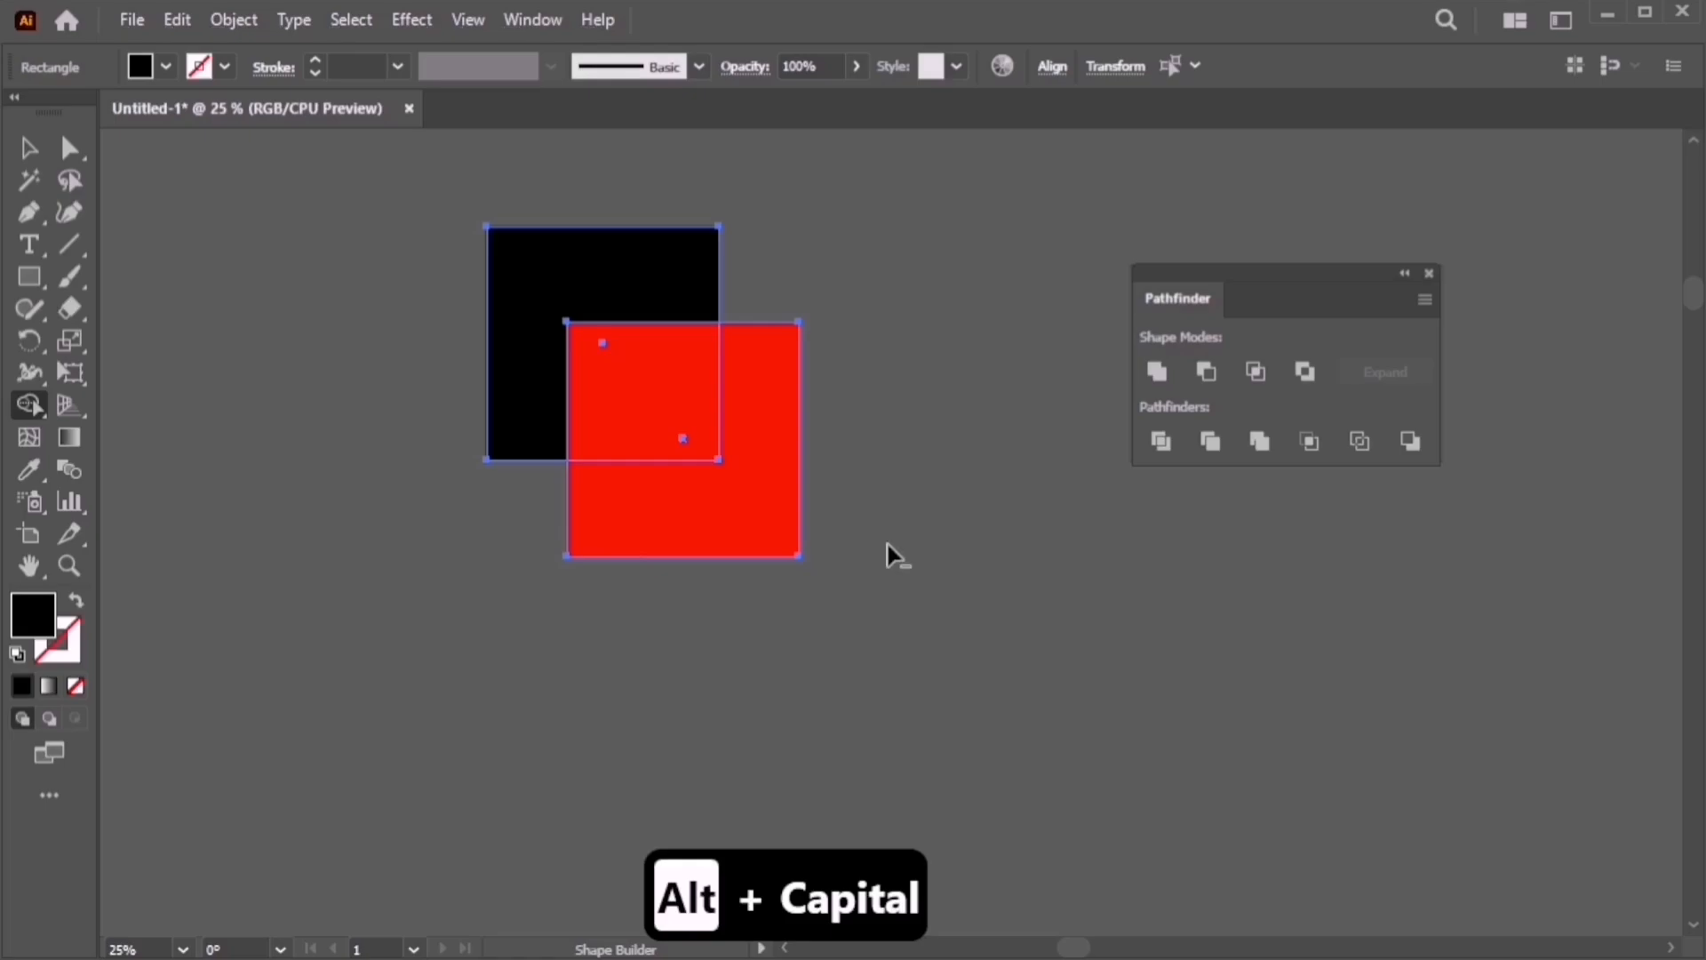
left_click(775, 539, "alt")
left_click(689, 433, "alt")
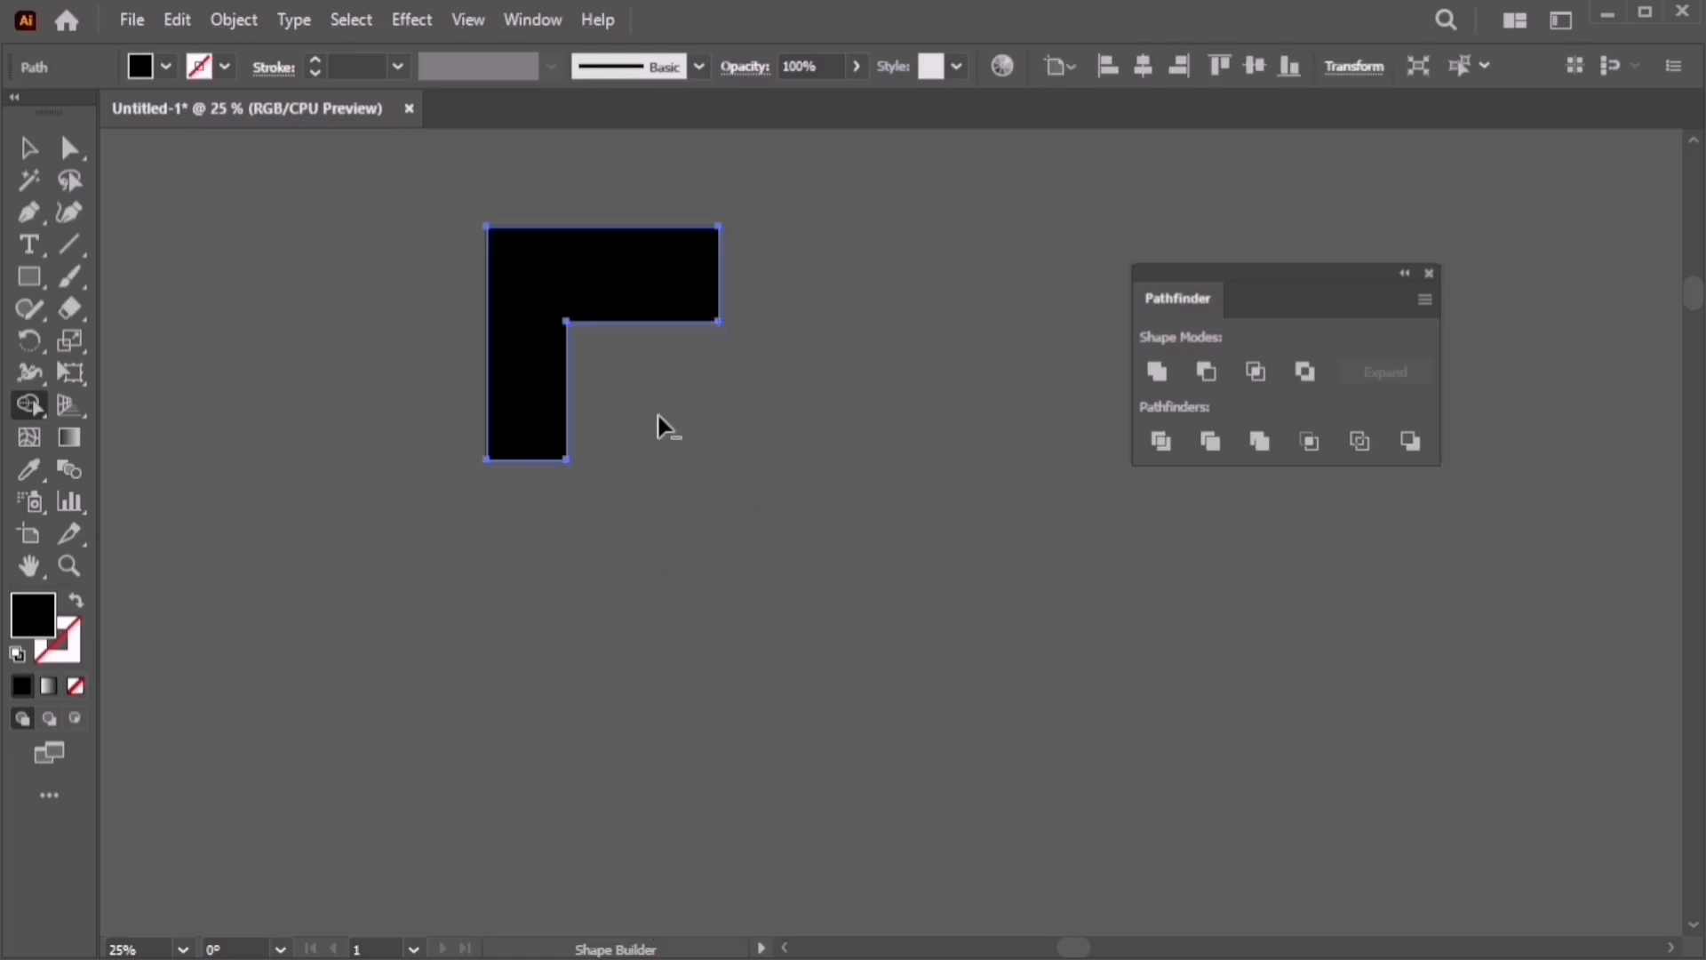
key("ctrl+z")
key("ctrl+z")
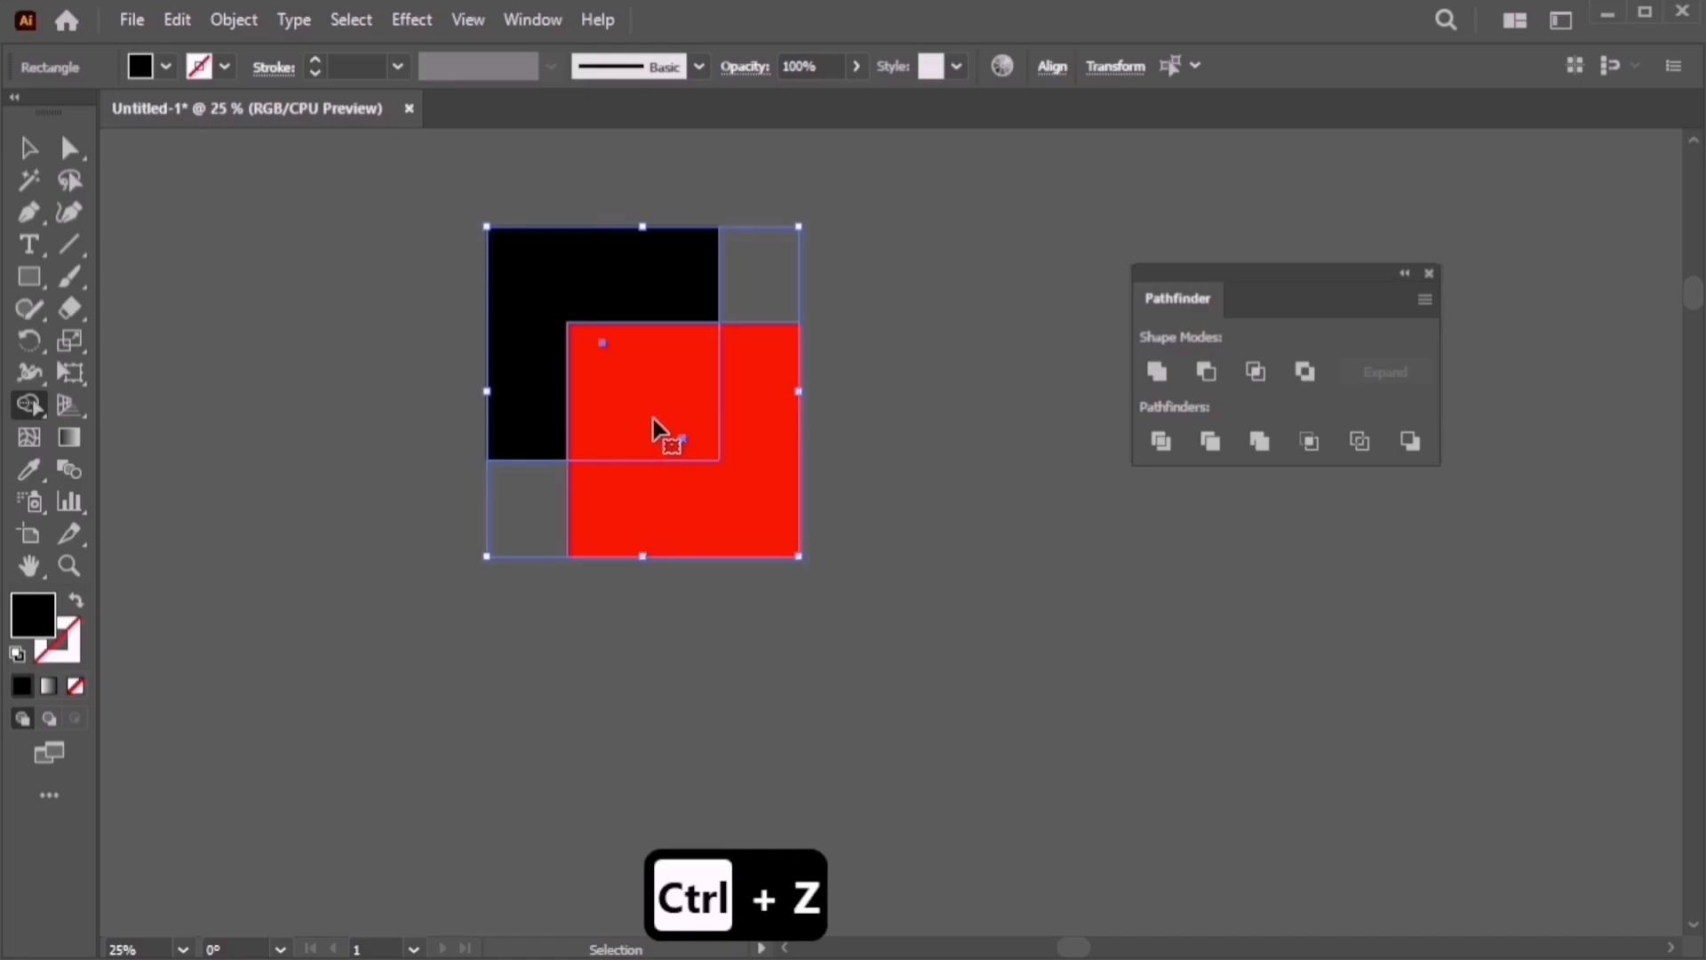
Select both squares and move them straight down a short distance
left_click(77, 604)
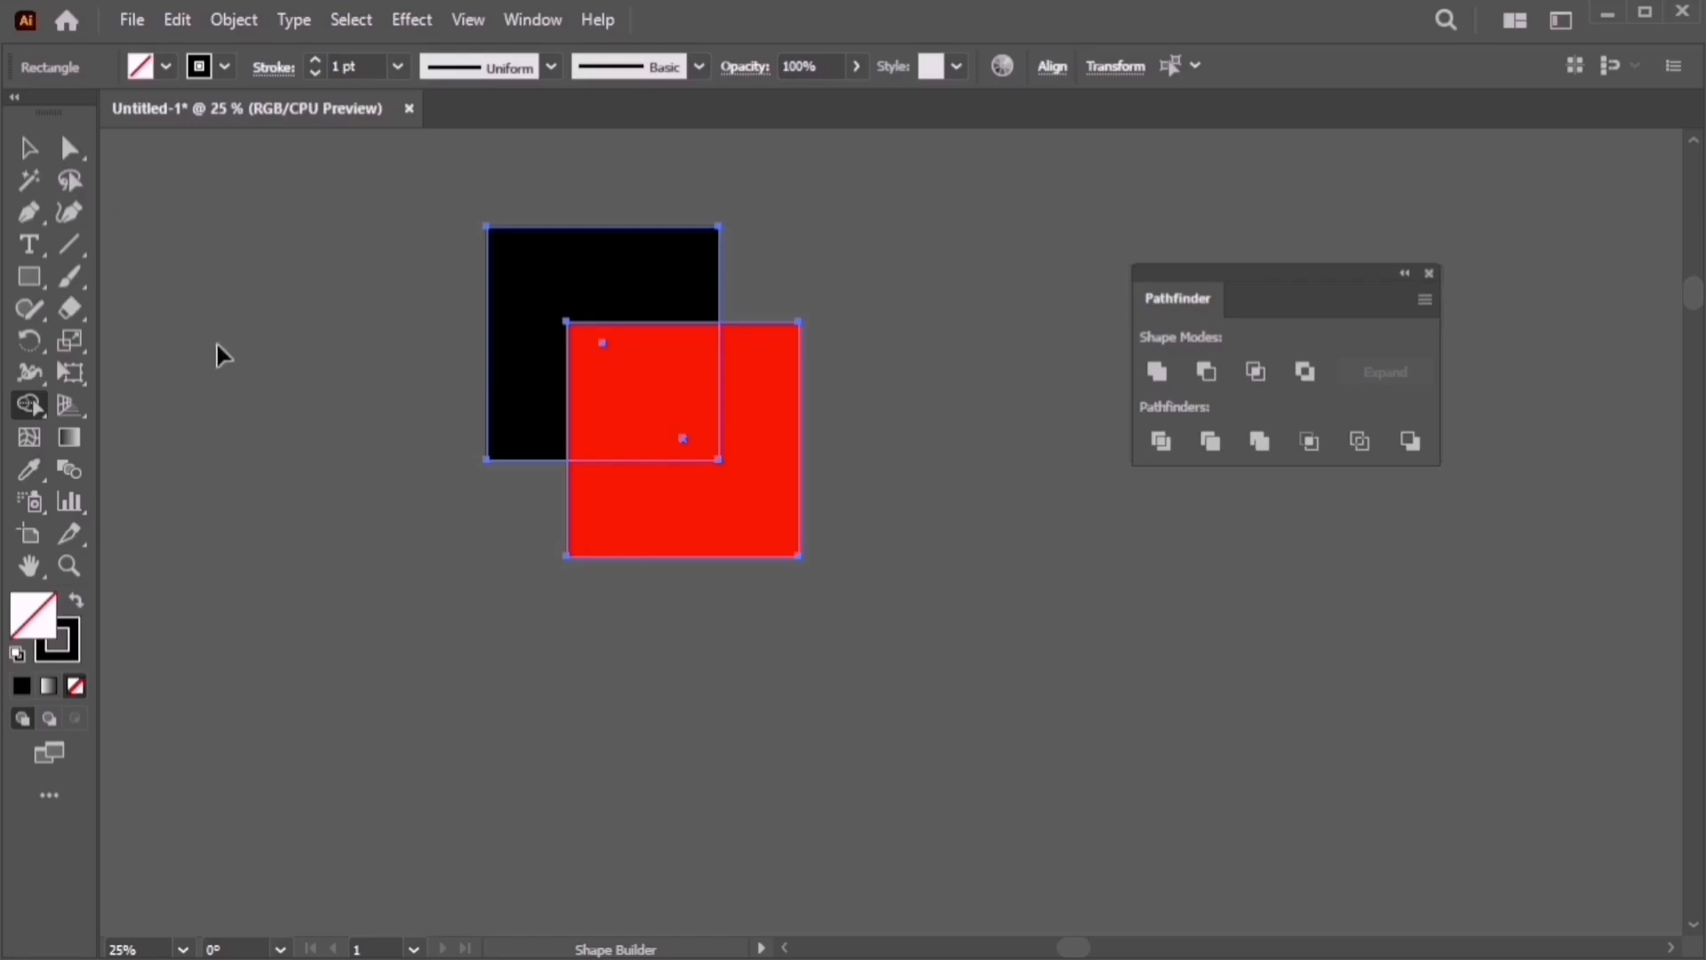
key("v")
left_click_drag(366, 282, 879, 573)
left_click_drag(569, 482, 572, 599)
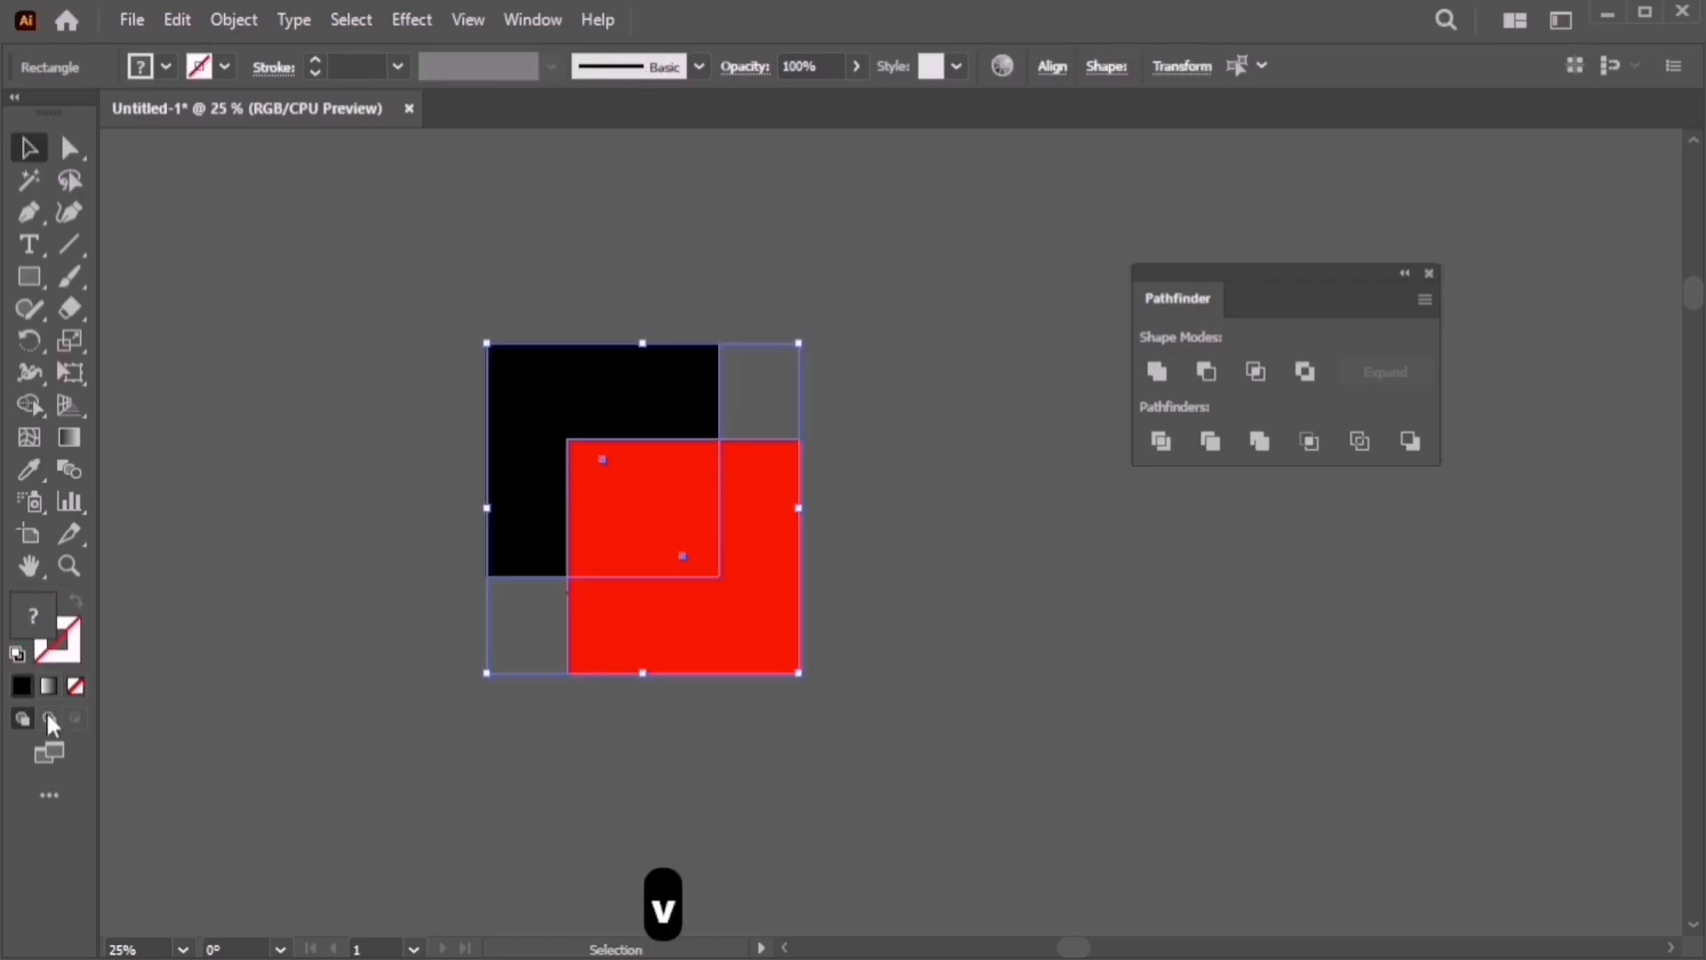
Set both squares' fill to black 000000 and swap fill and stroke to leave unfilled black outlines
double_click(31, 620)
left_click_drag(716, 610, 713, 658)
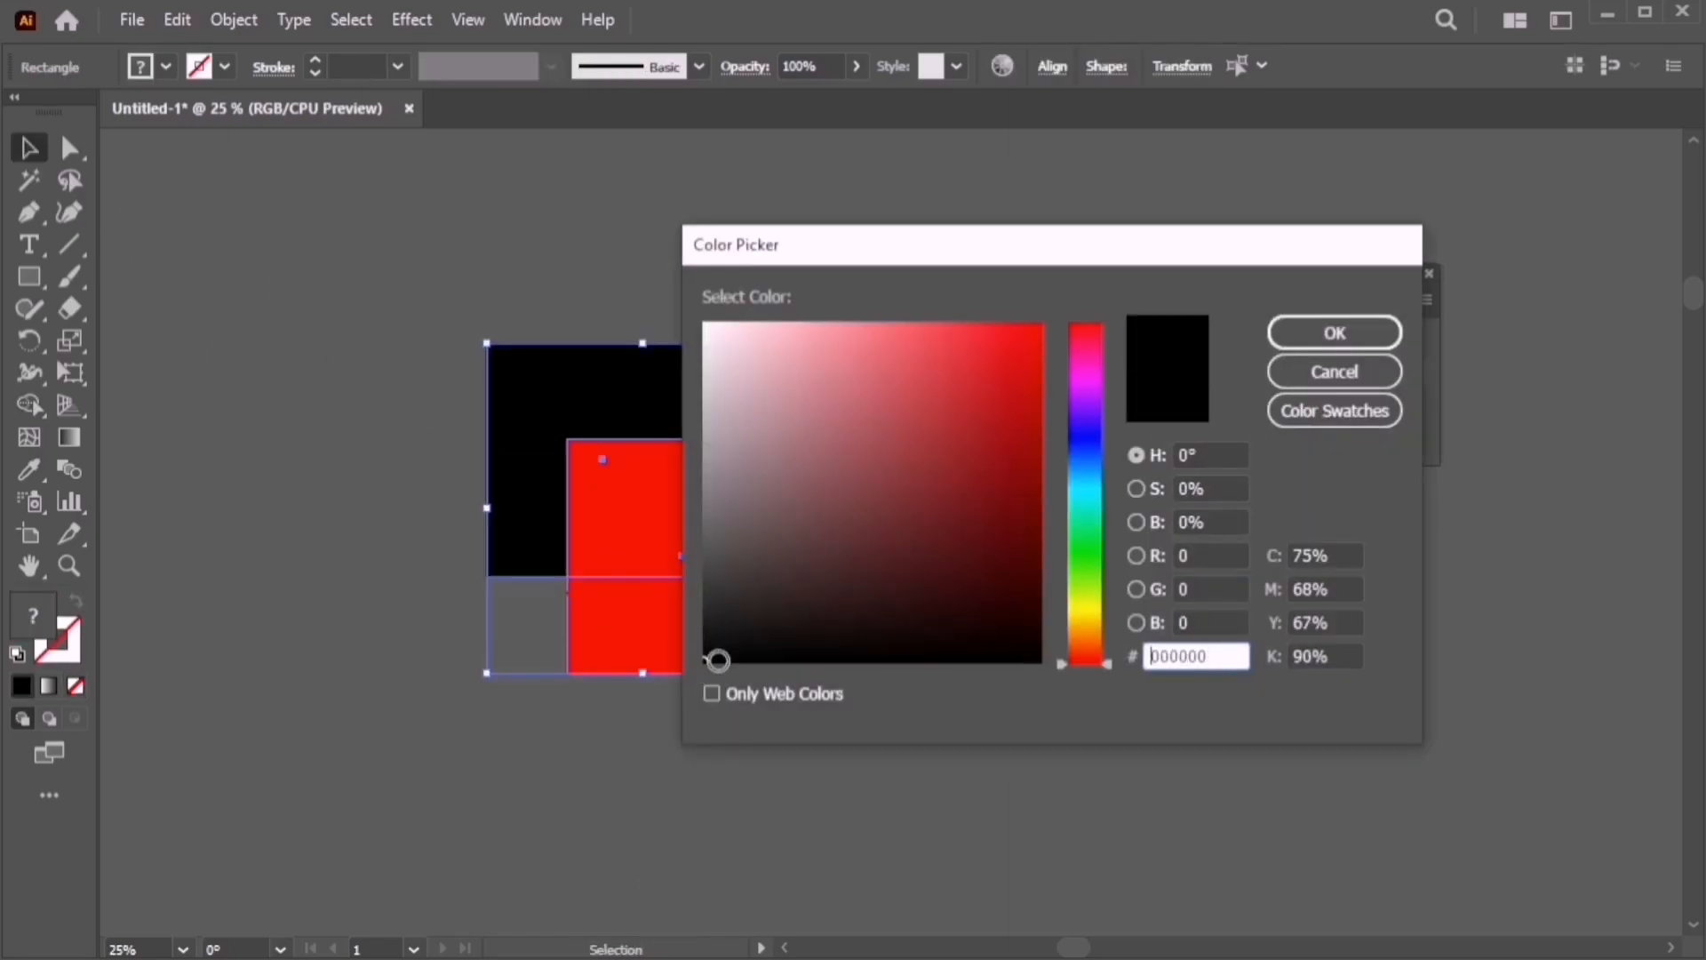
left_click(1292, 329)
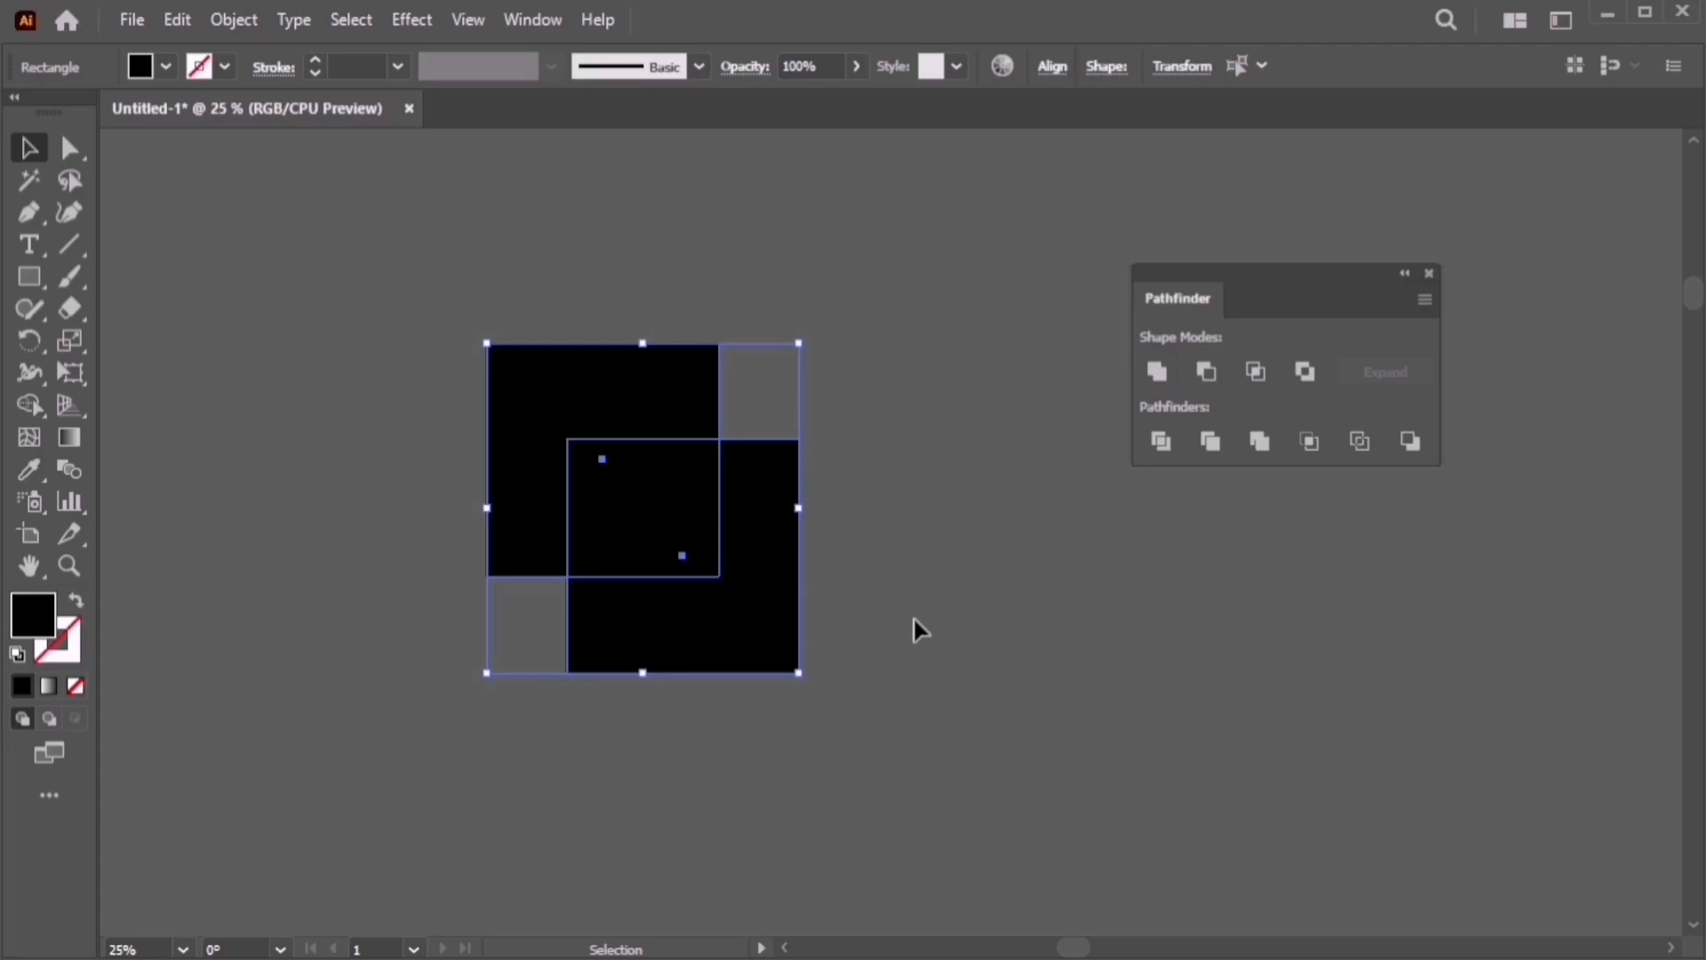
left_click(77, 601)
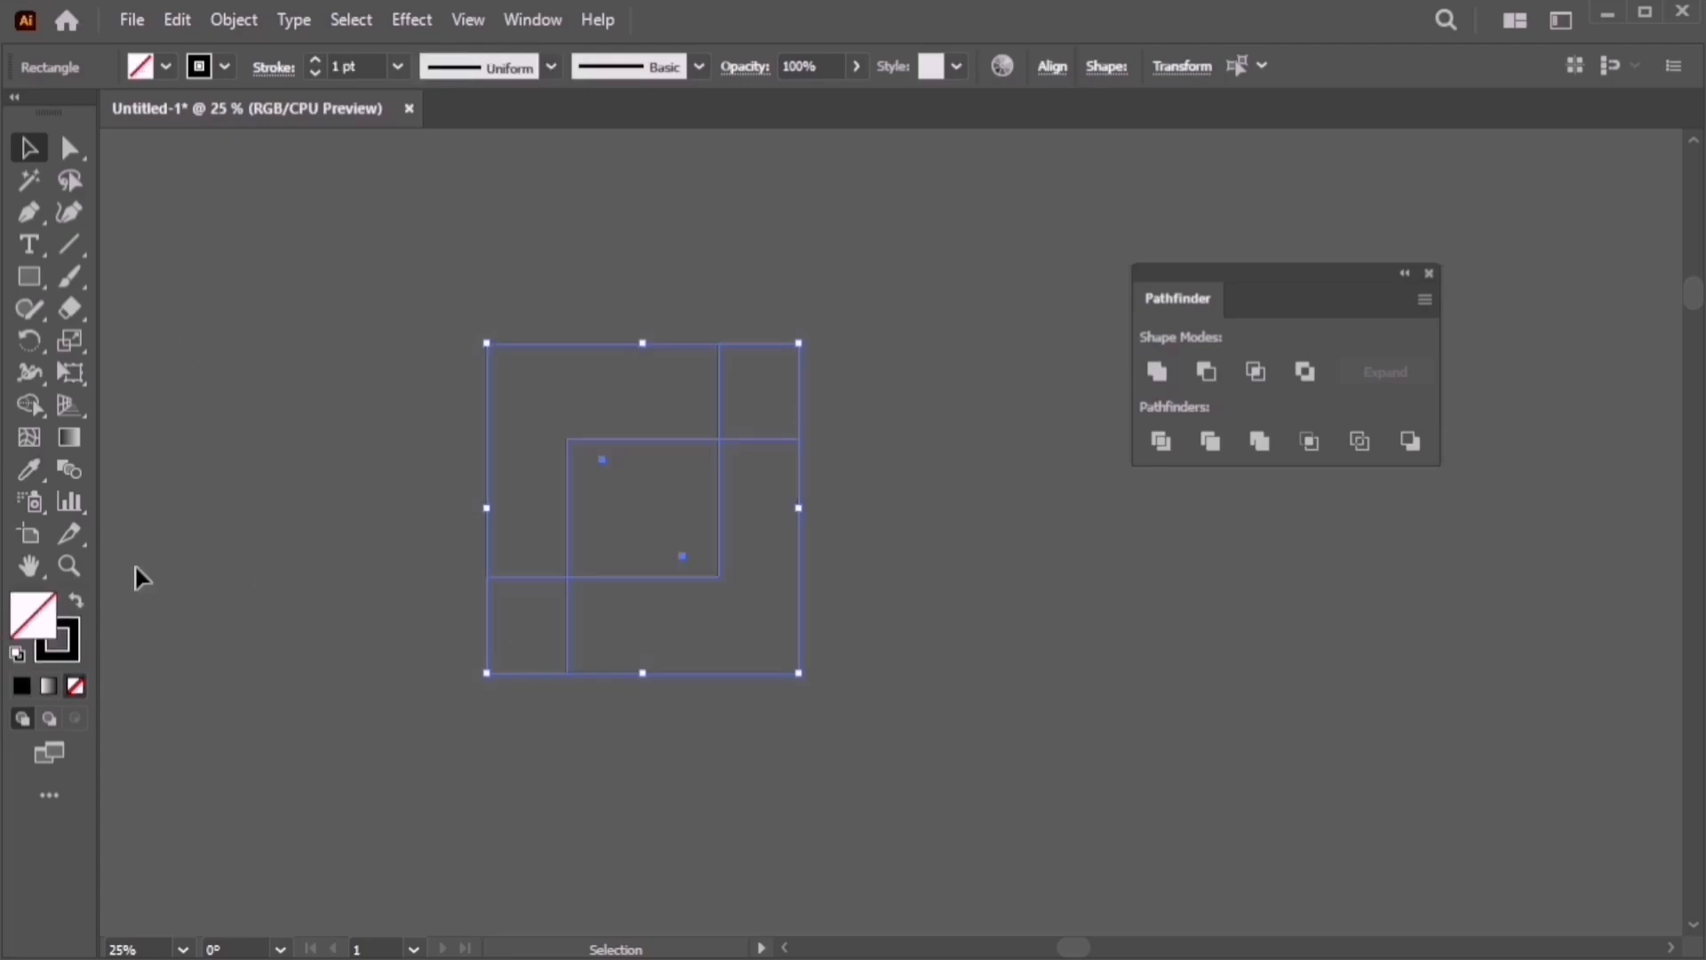
Set the stroke weight of both outlined squares to 10 pt
left_click(354, 64)
key("Up")
key("Up")
key("Up")
key("Up")
key("Up")
key("Up")
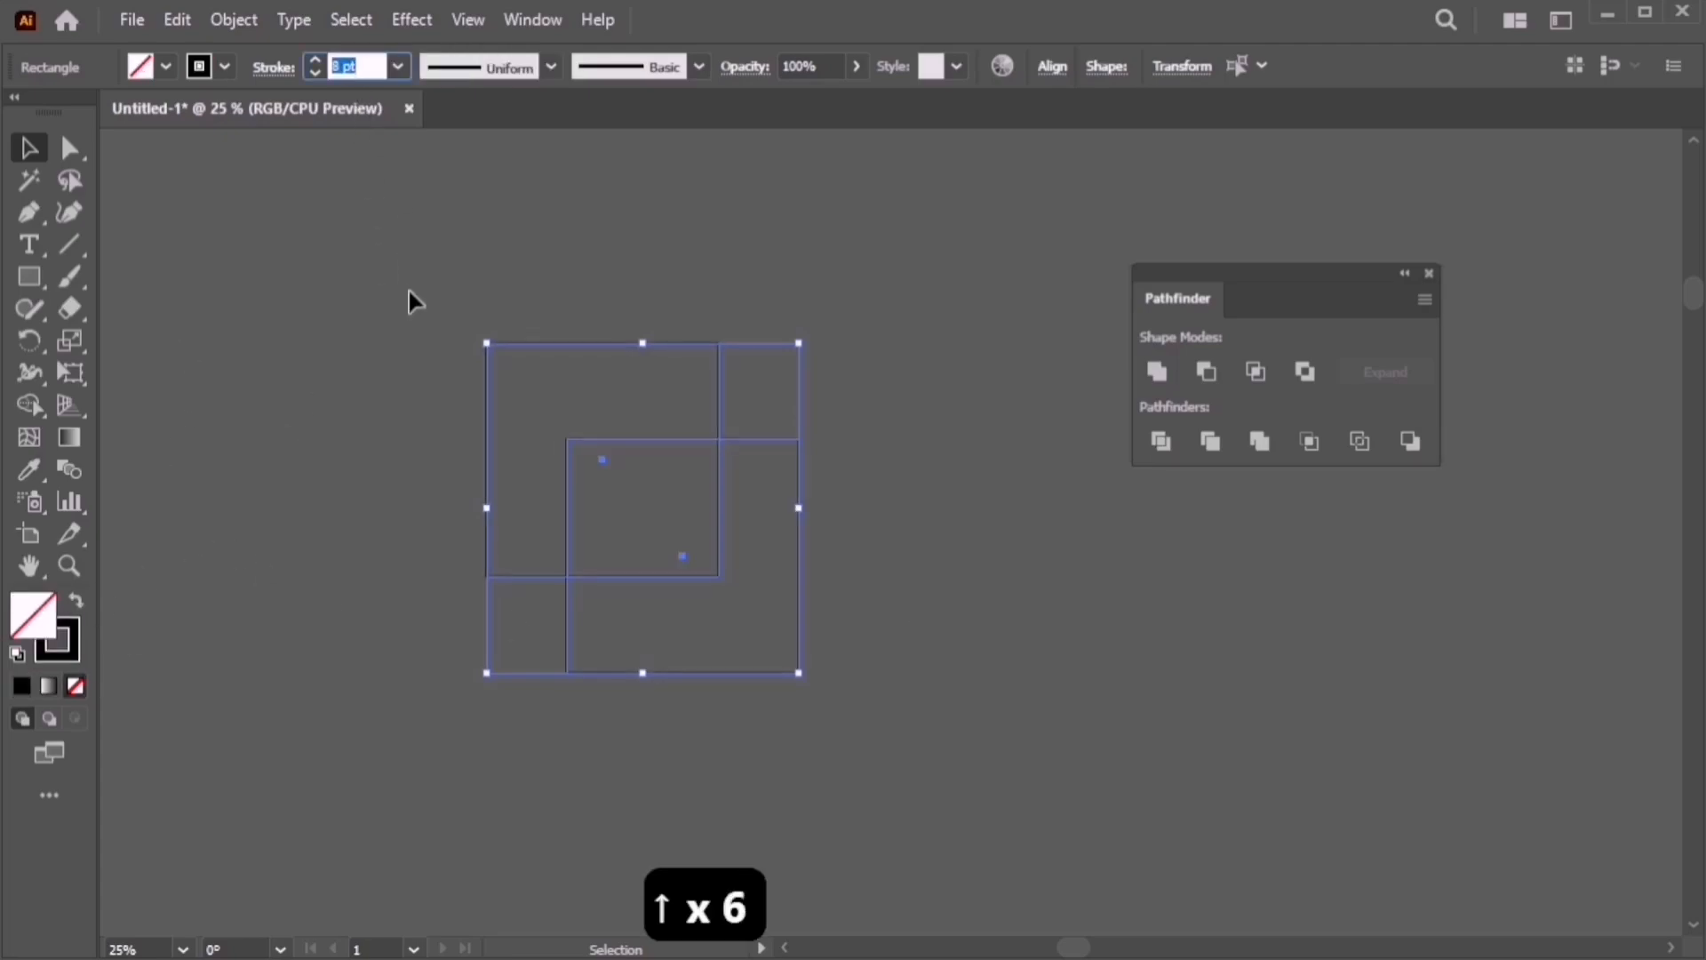
key("Up")
key("Up")
key("Up")
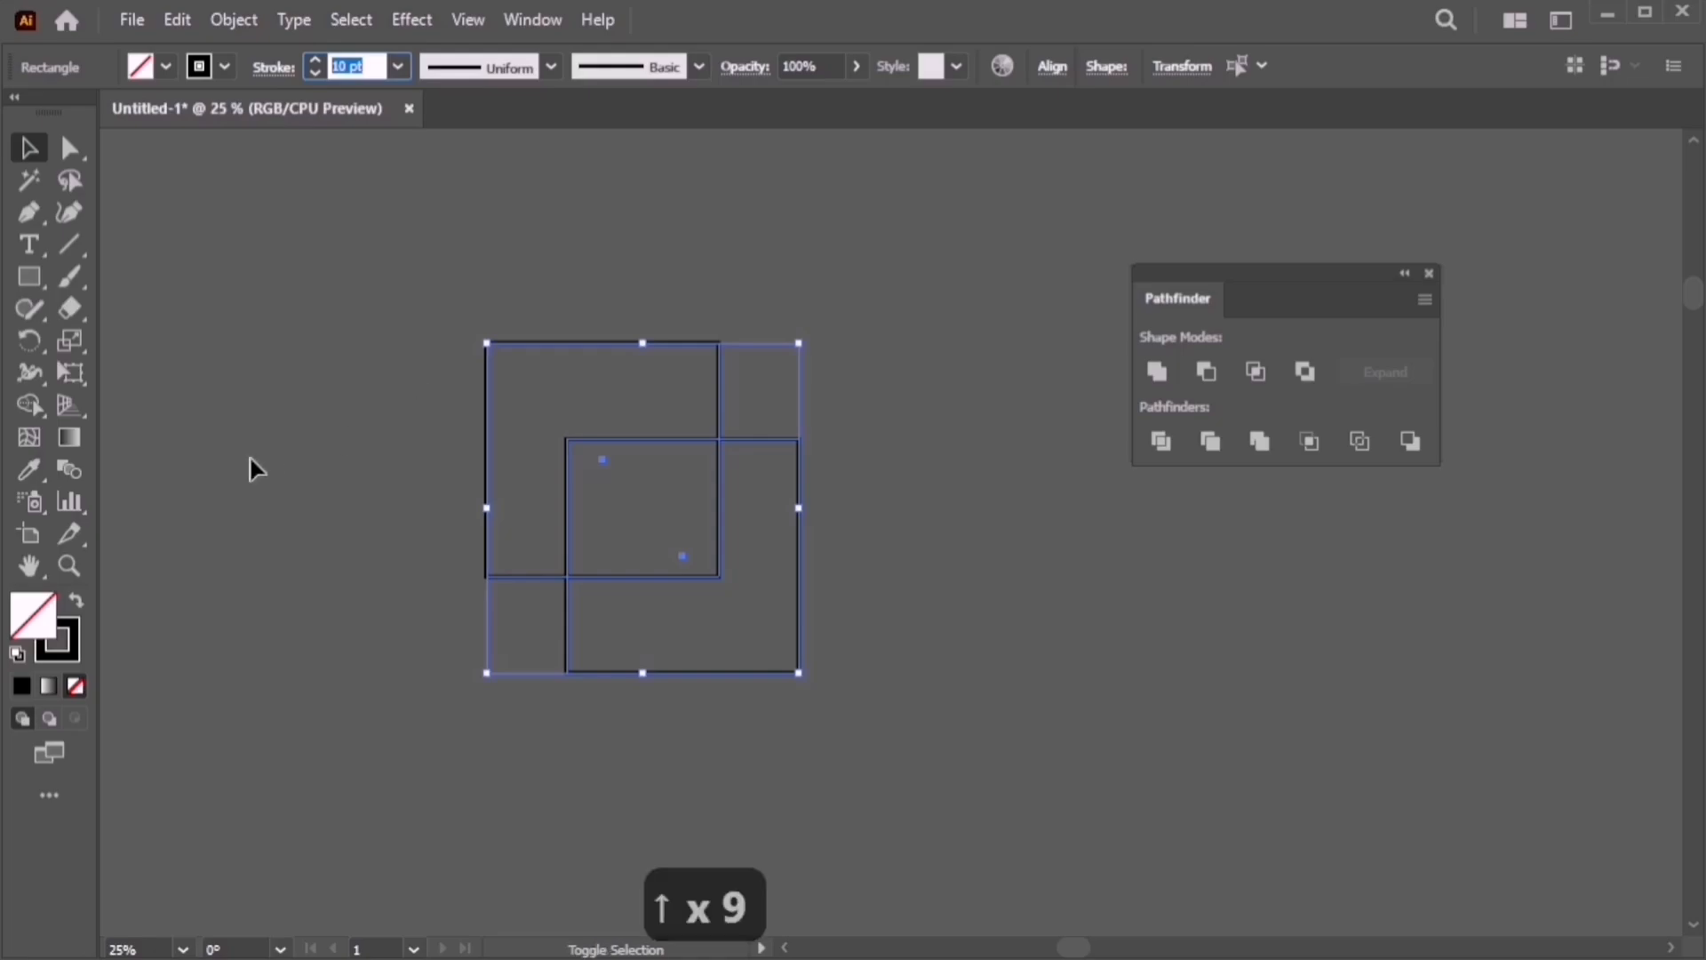
key("Up")
key("Up")
type("M")
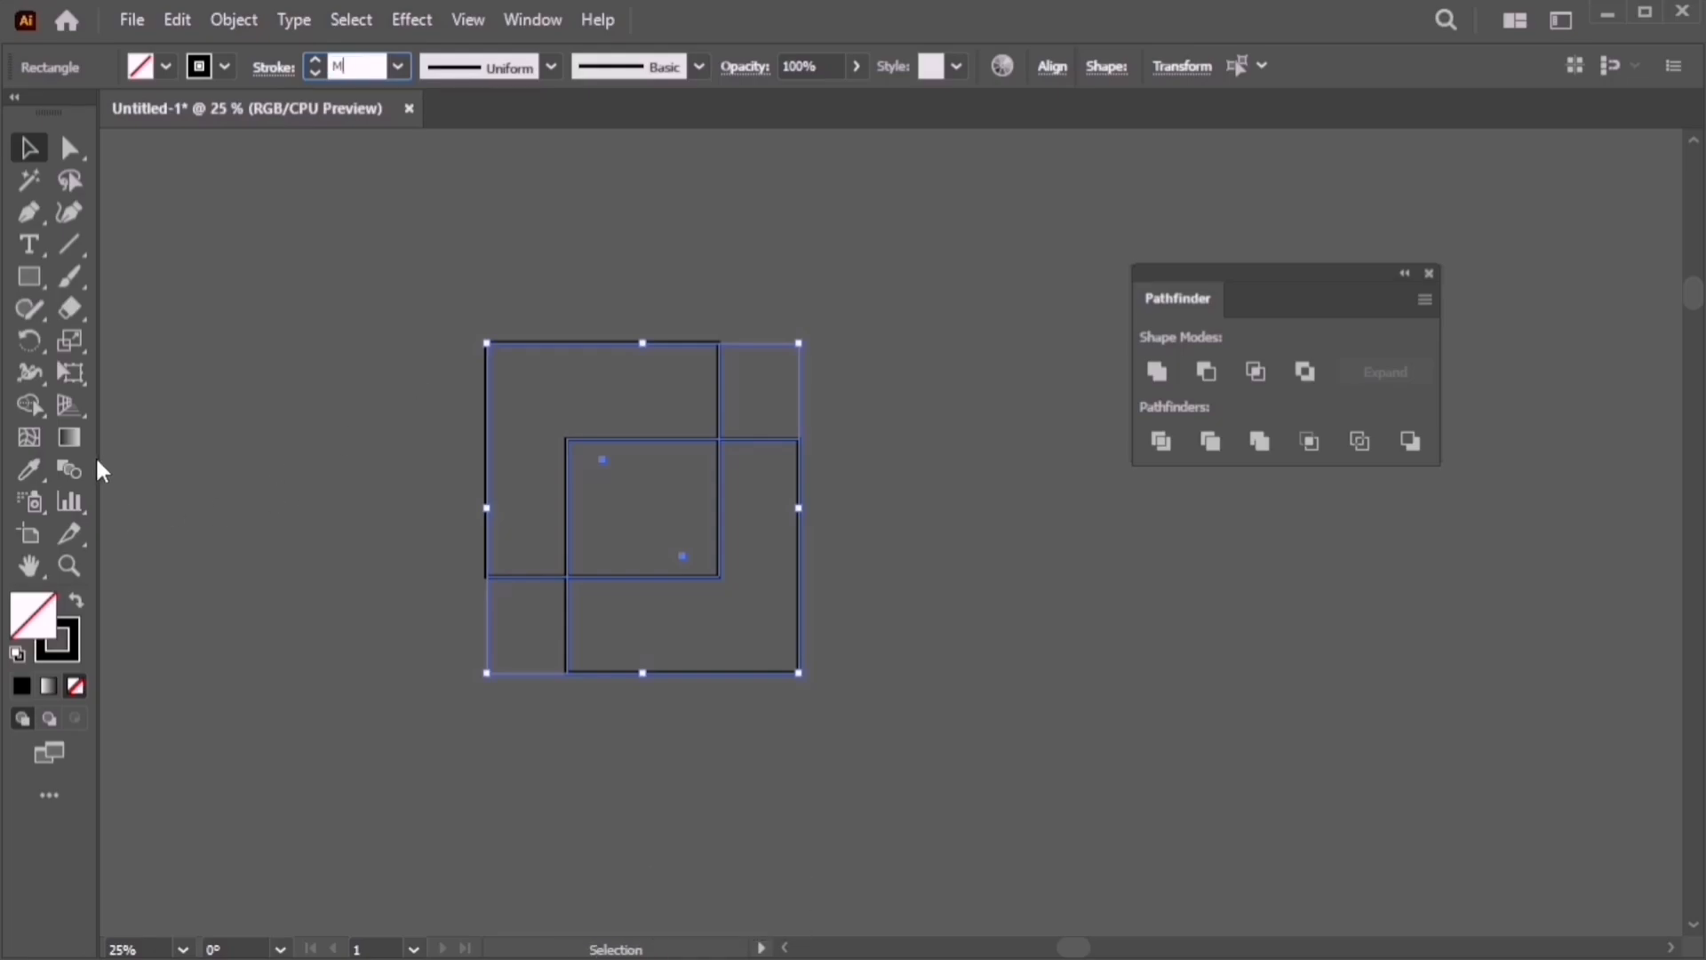
type("M")
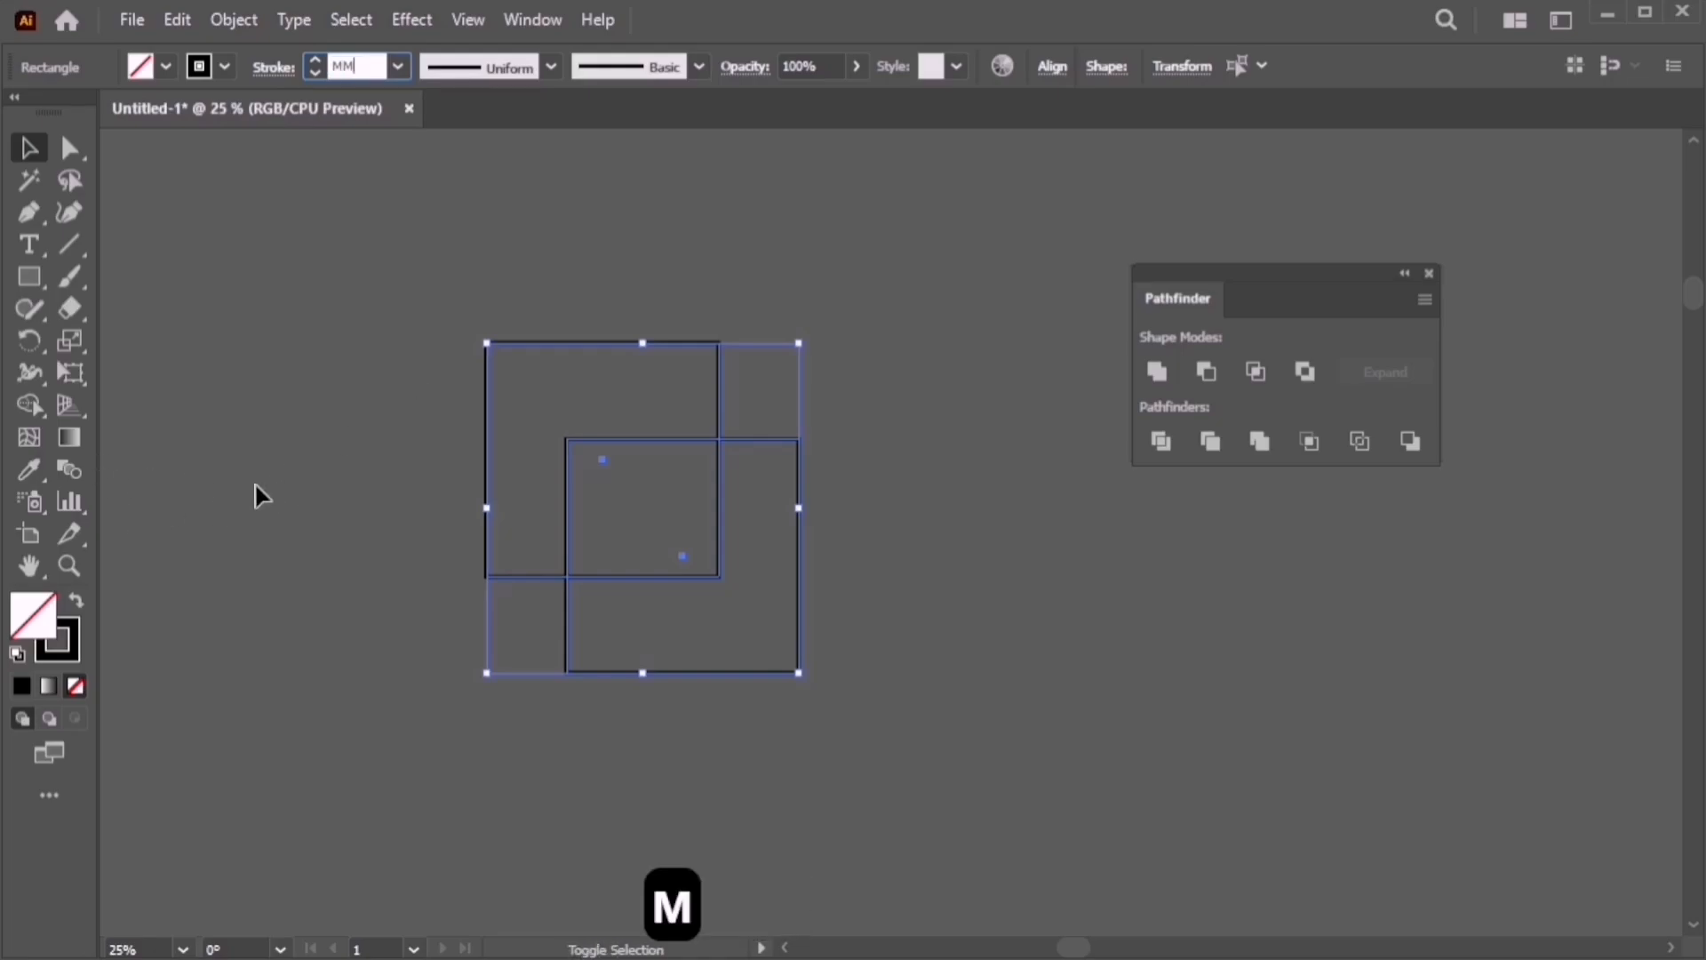
left_click(44, 406)
key("ctrl+z")
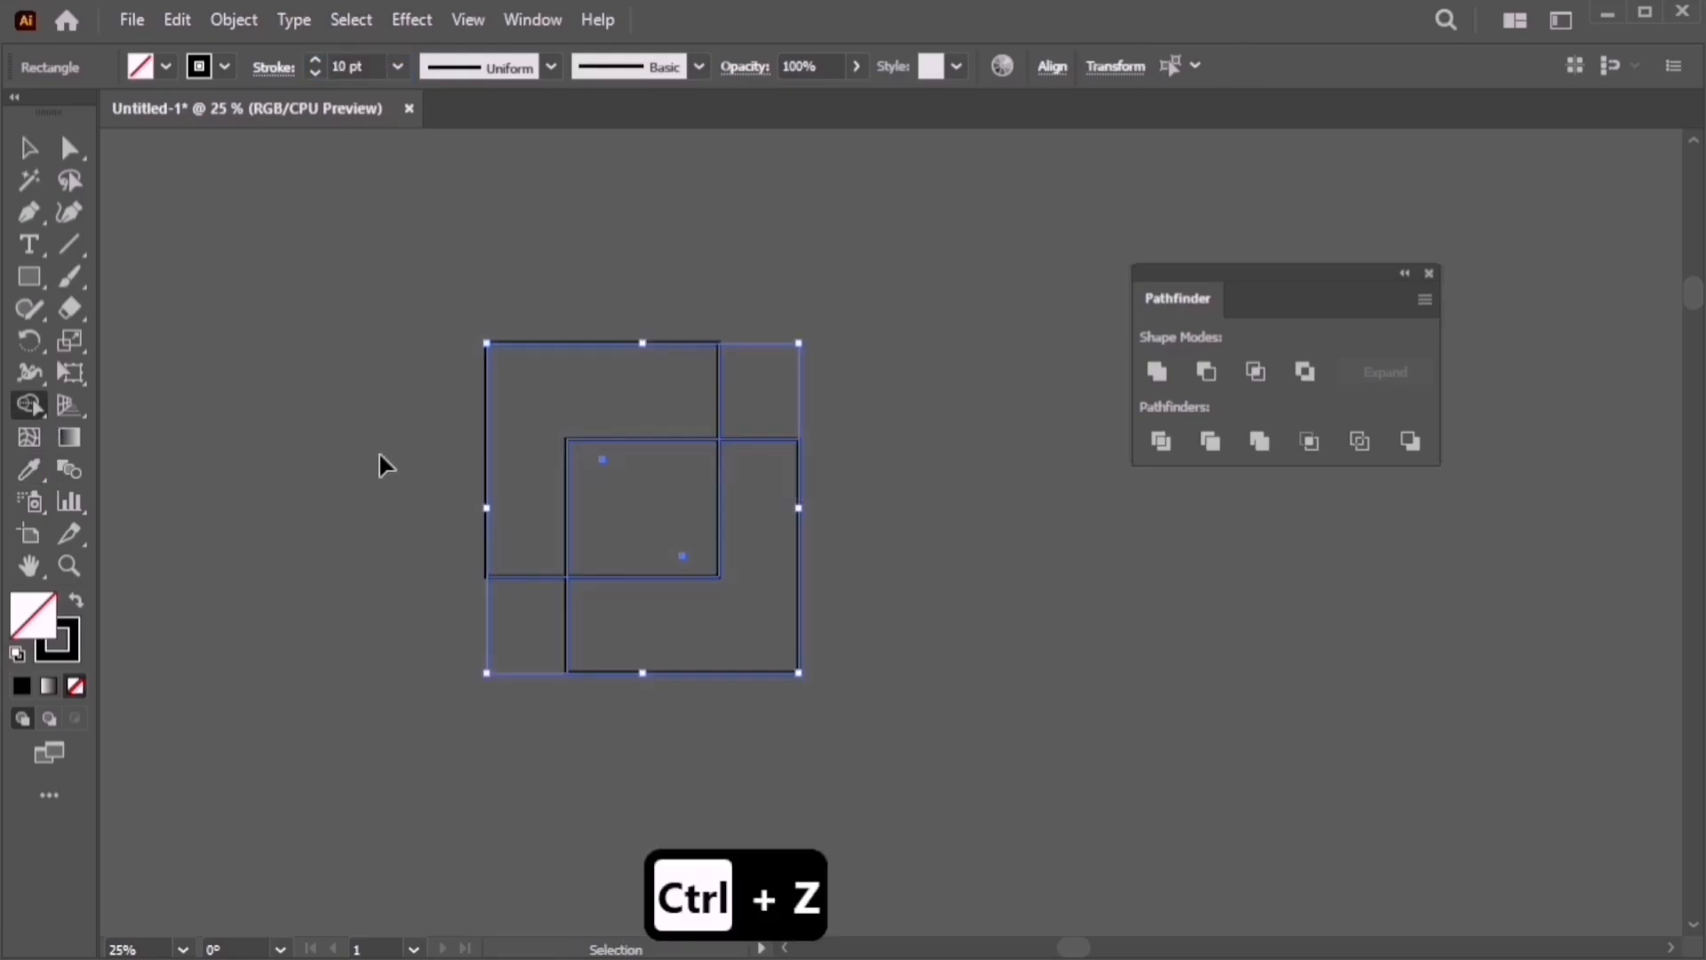
Reselect both outlined squares and split off the lower square's non-overlapping area with the Shape Builder tool
key("v")
left_click(442, 508)
left_click_drag(404, 435, 846, 594)
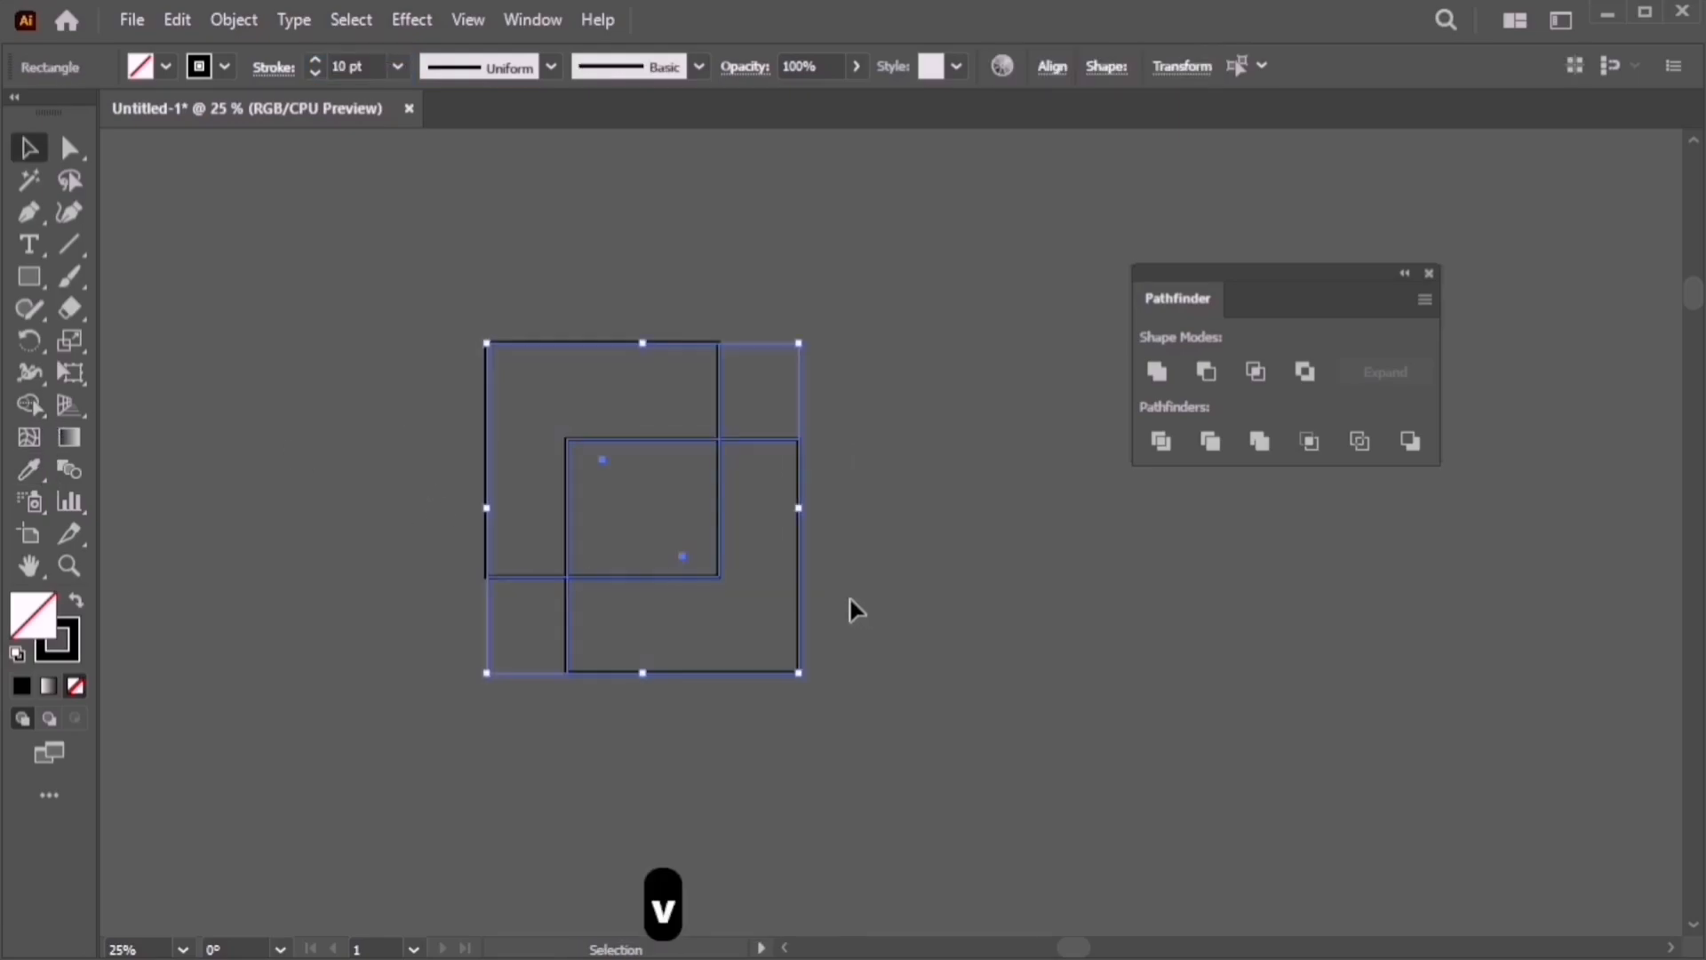
key("m")
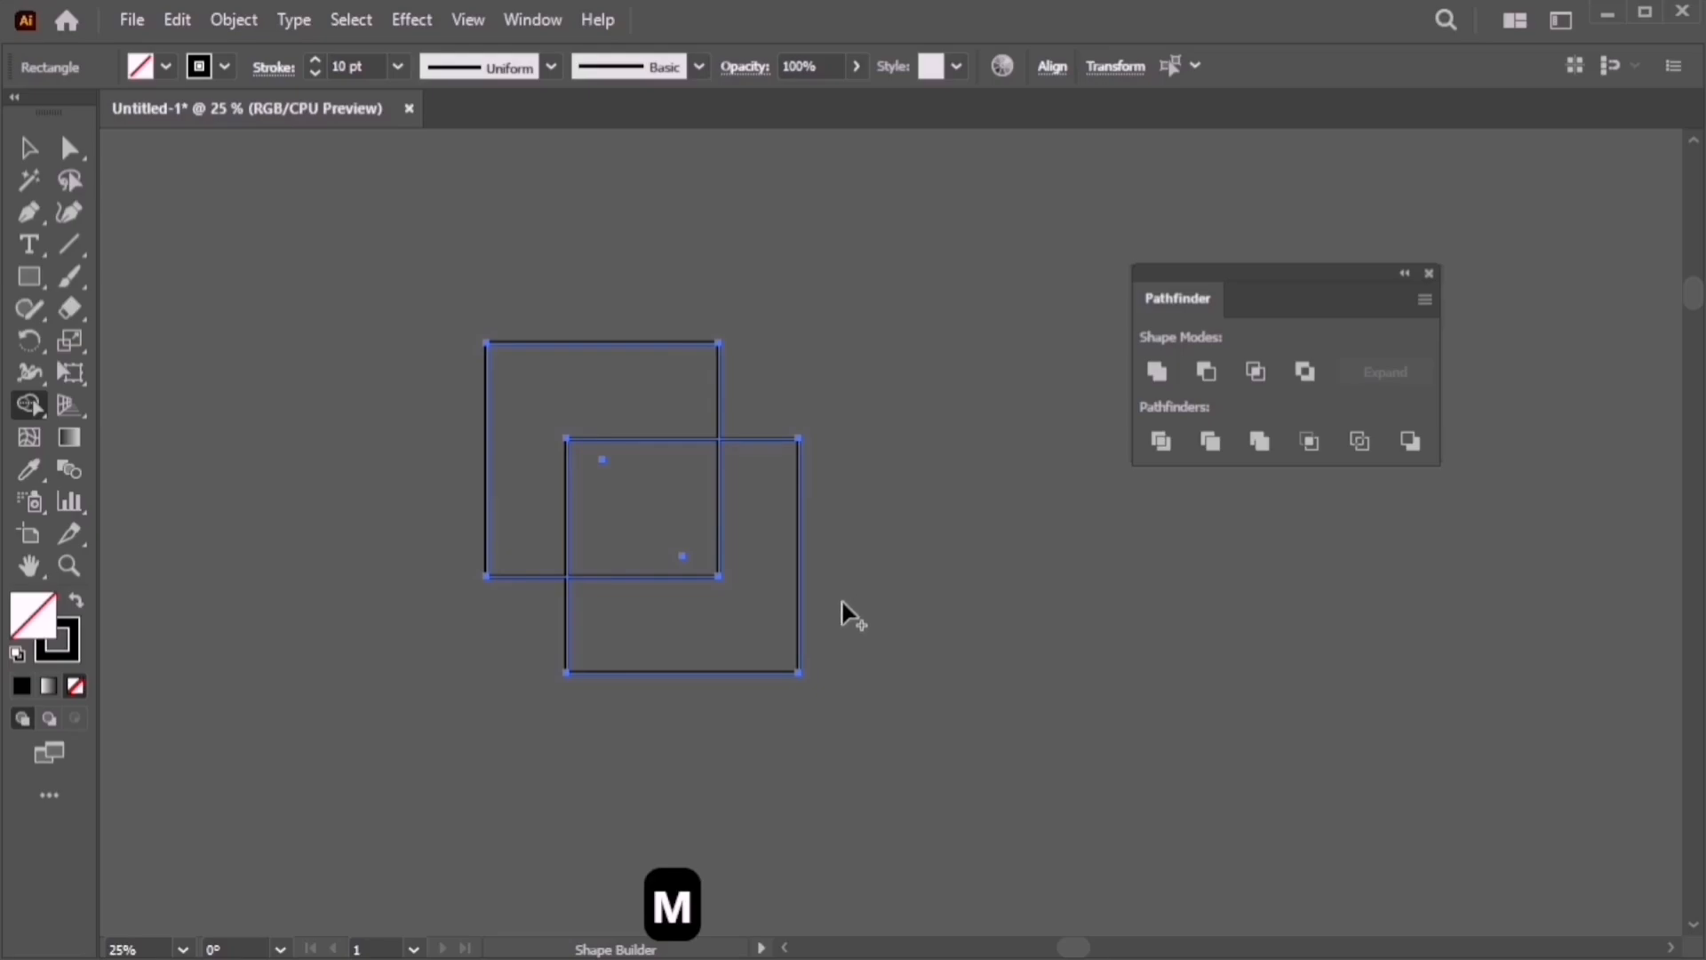
left_click(615, 610)
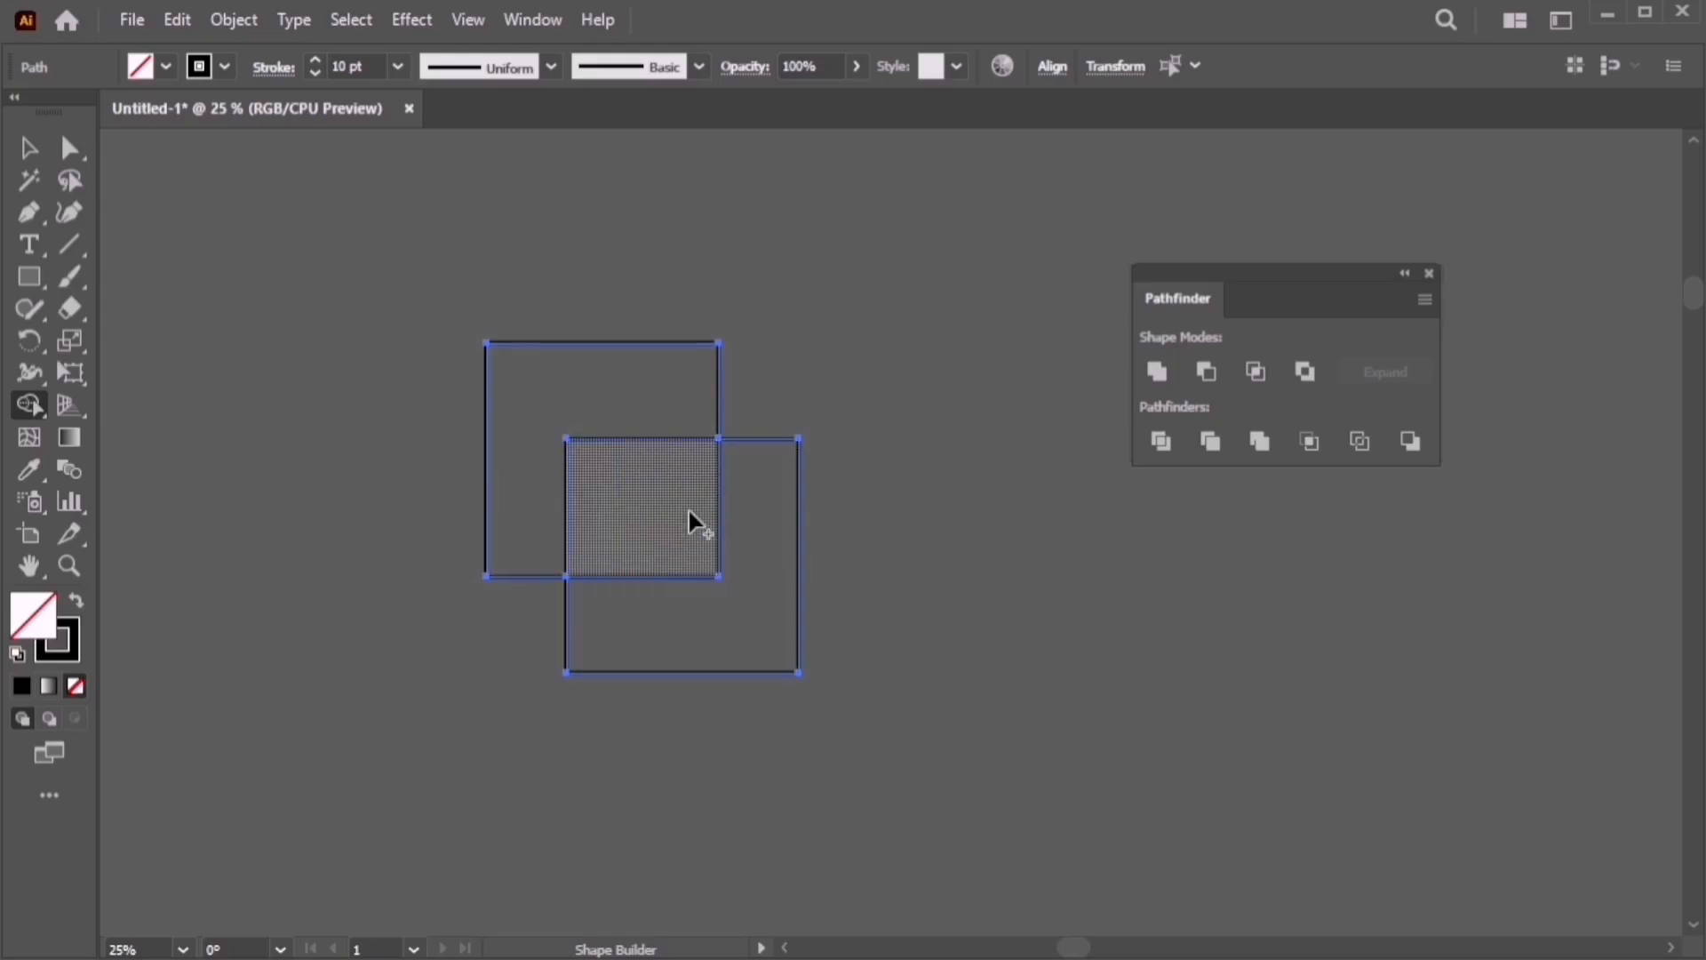
Set the fill to red E01212 and apply it to the two non-overlapping areas with the Shape Builder tool
double_click(44, 630)
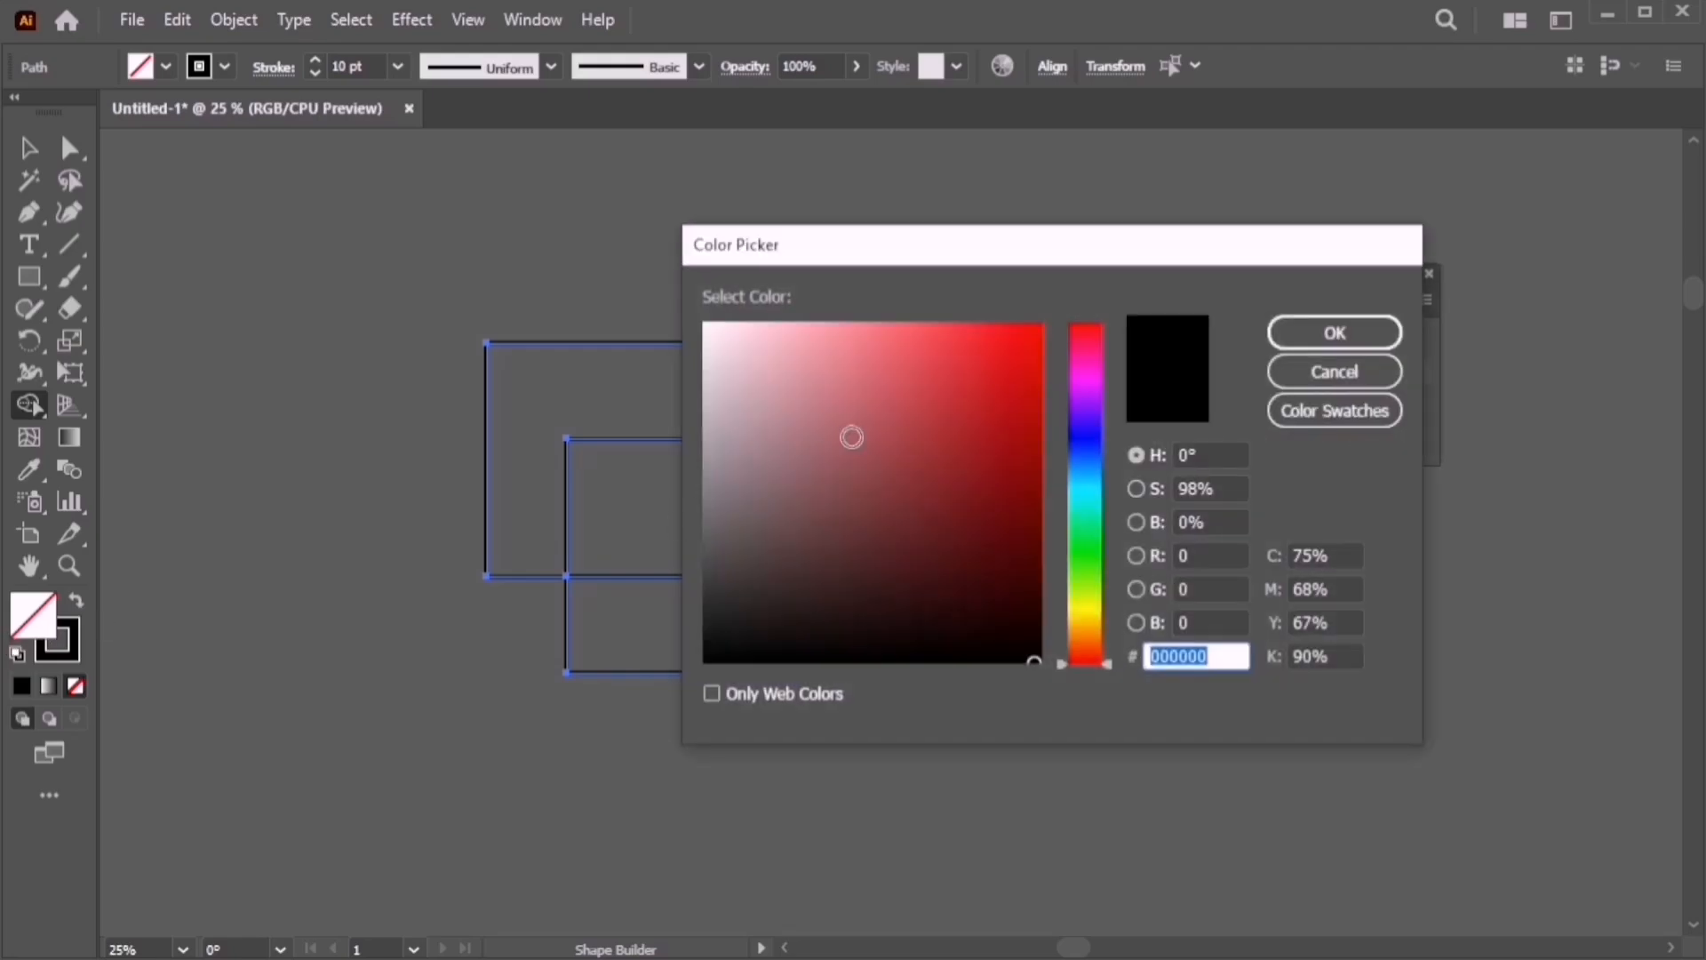
left_click(1070, 341)
left_click(1016, 360)
left_click(1334, 333)
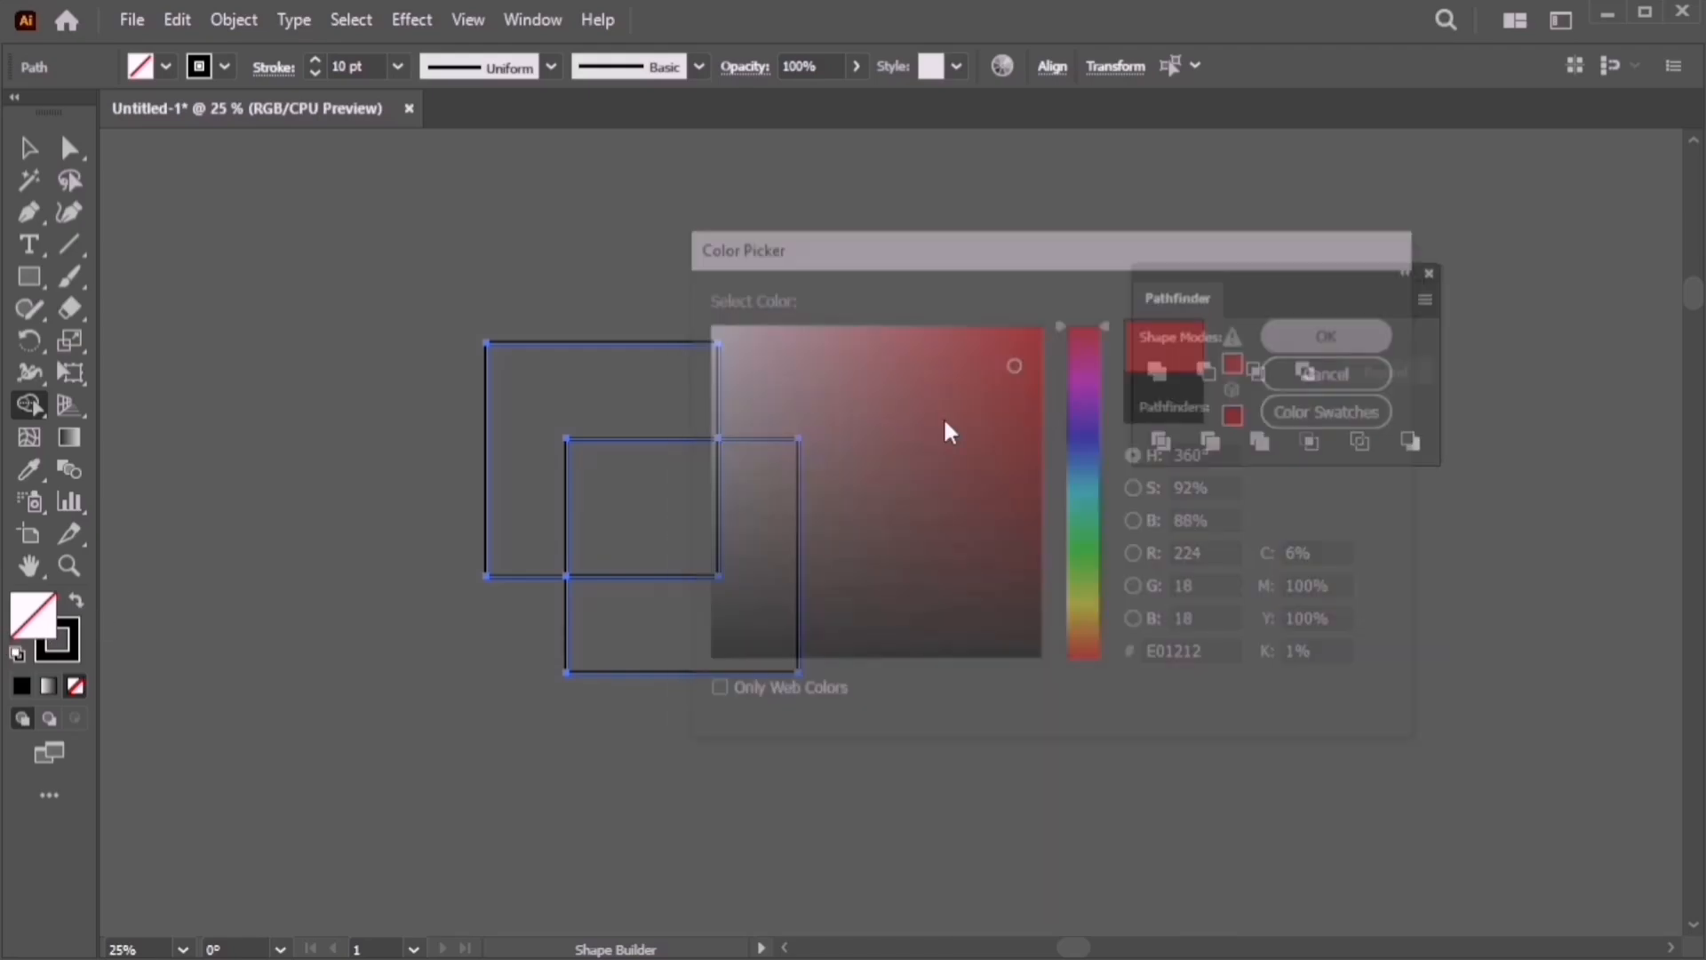
left_click(570, 400)
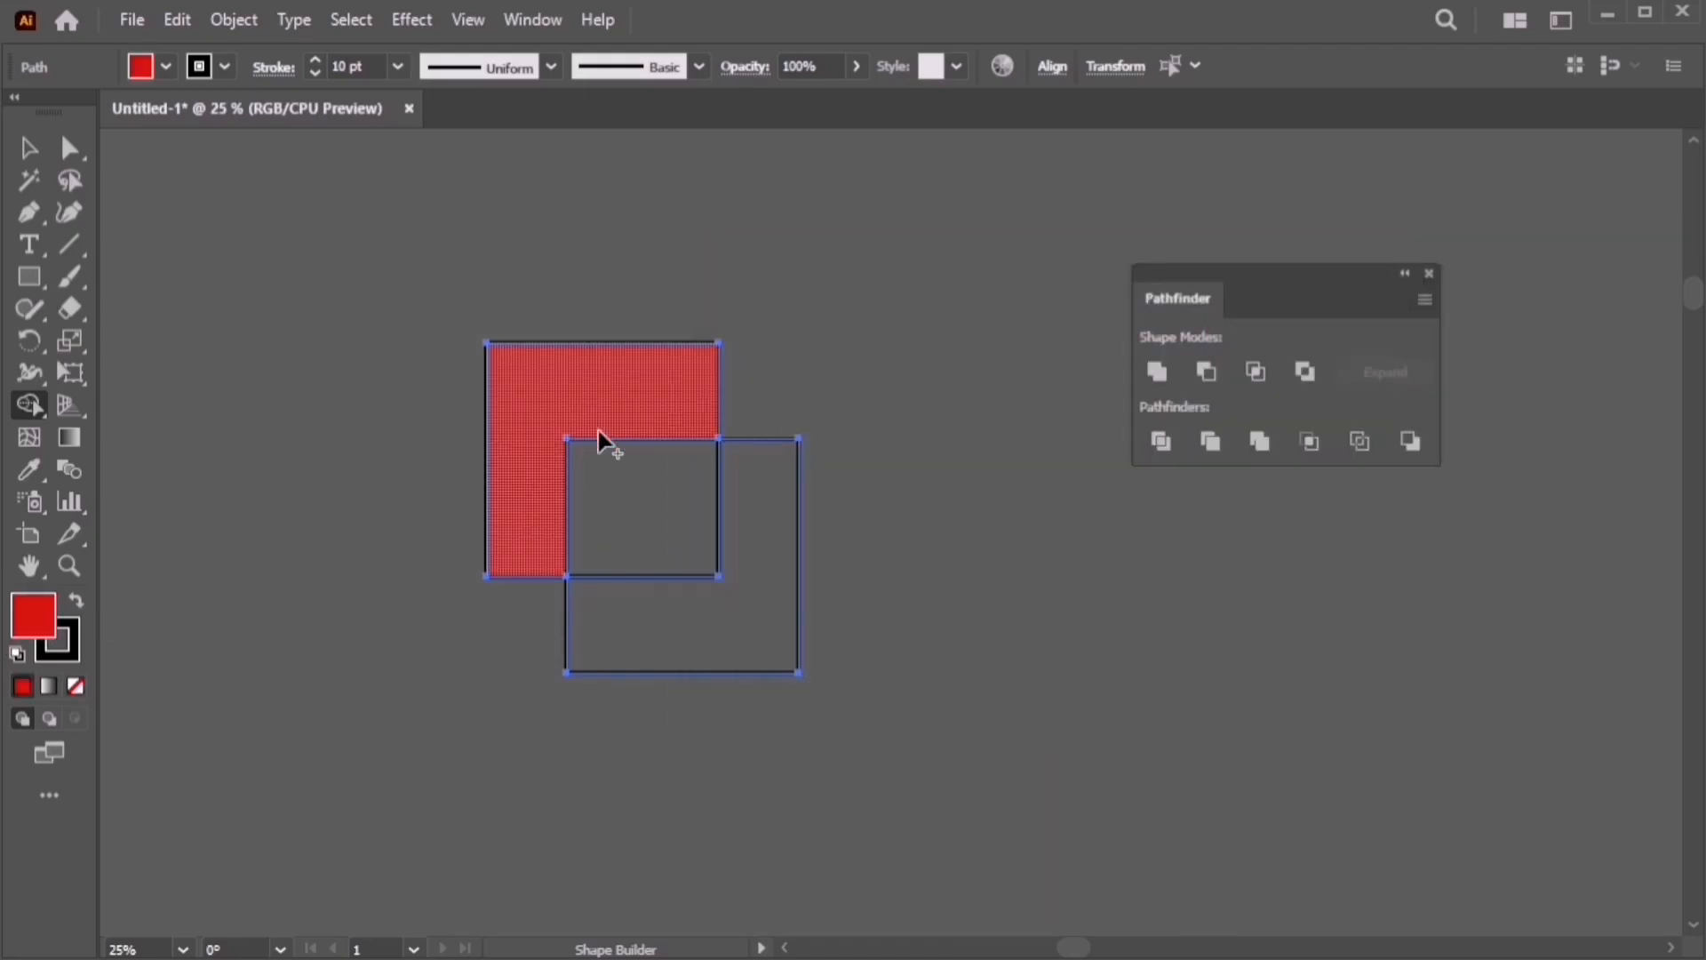
left_click(722, 615)
Change the fill to blue and apply it to the overlapping area of the two squares
double_click(23, 628)
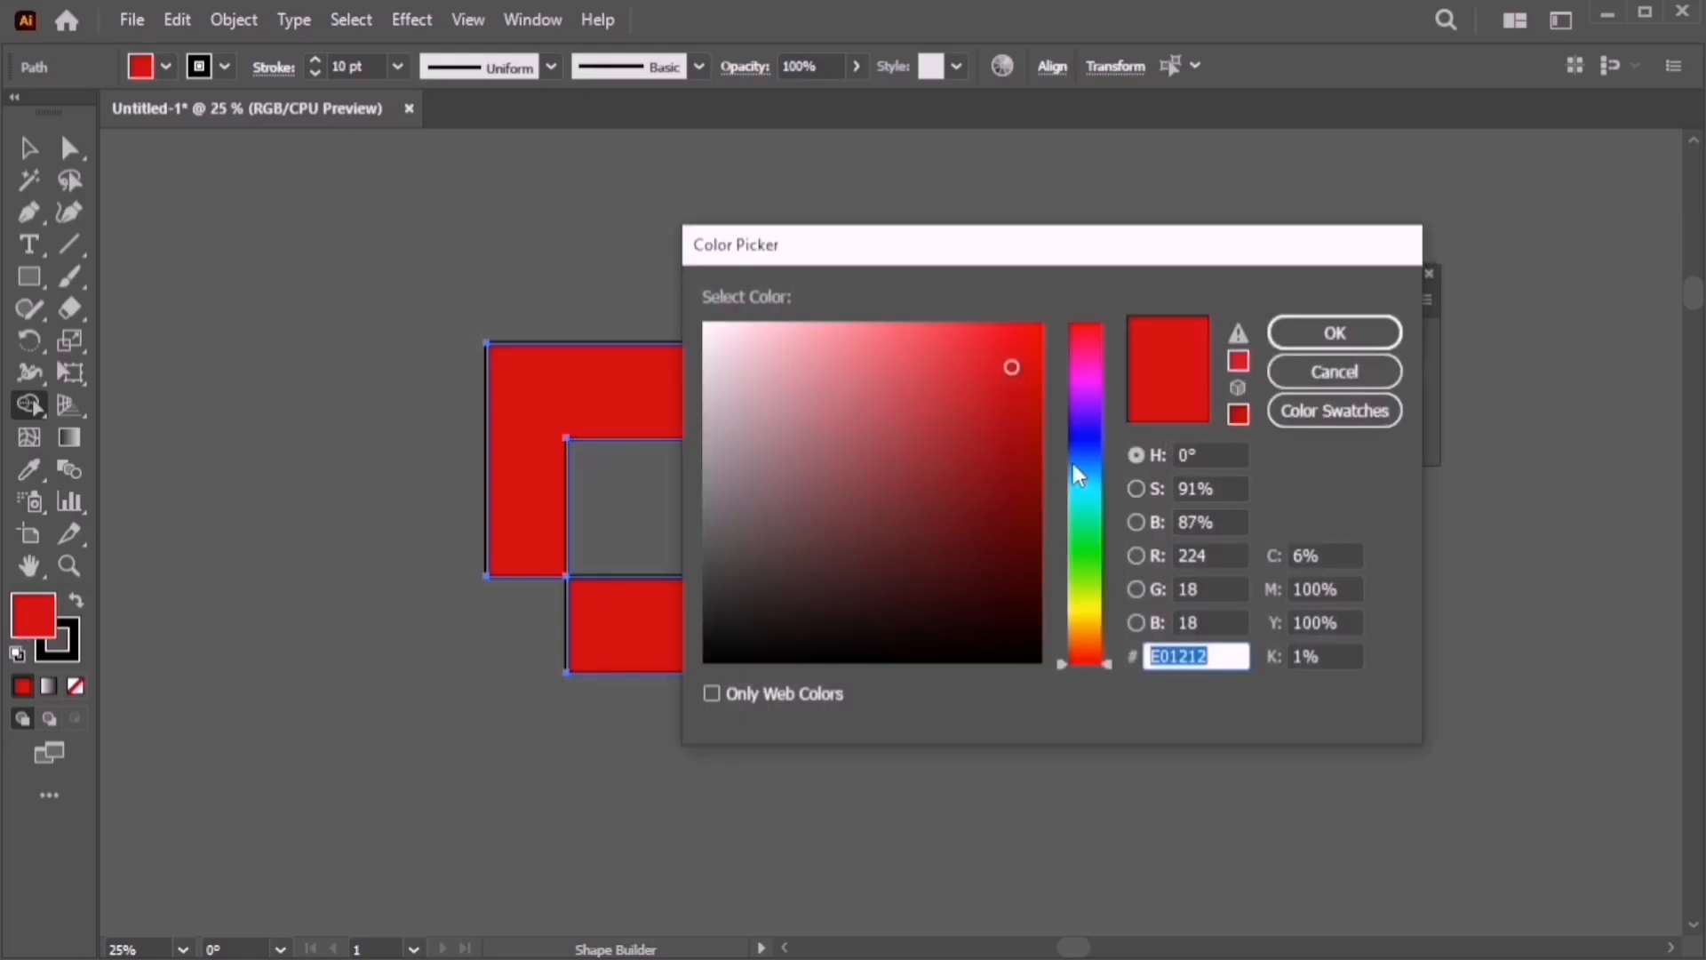
left_click_drag(1070, 460, 1045, 442)
left_click(1315, 331)
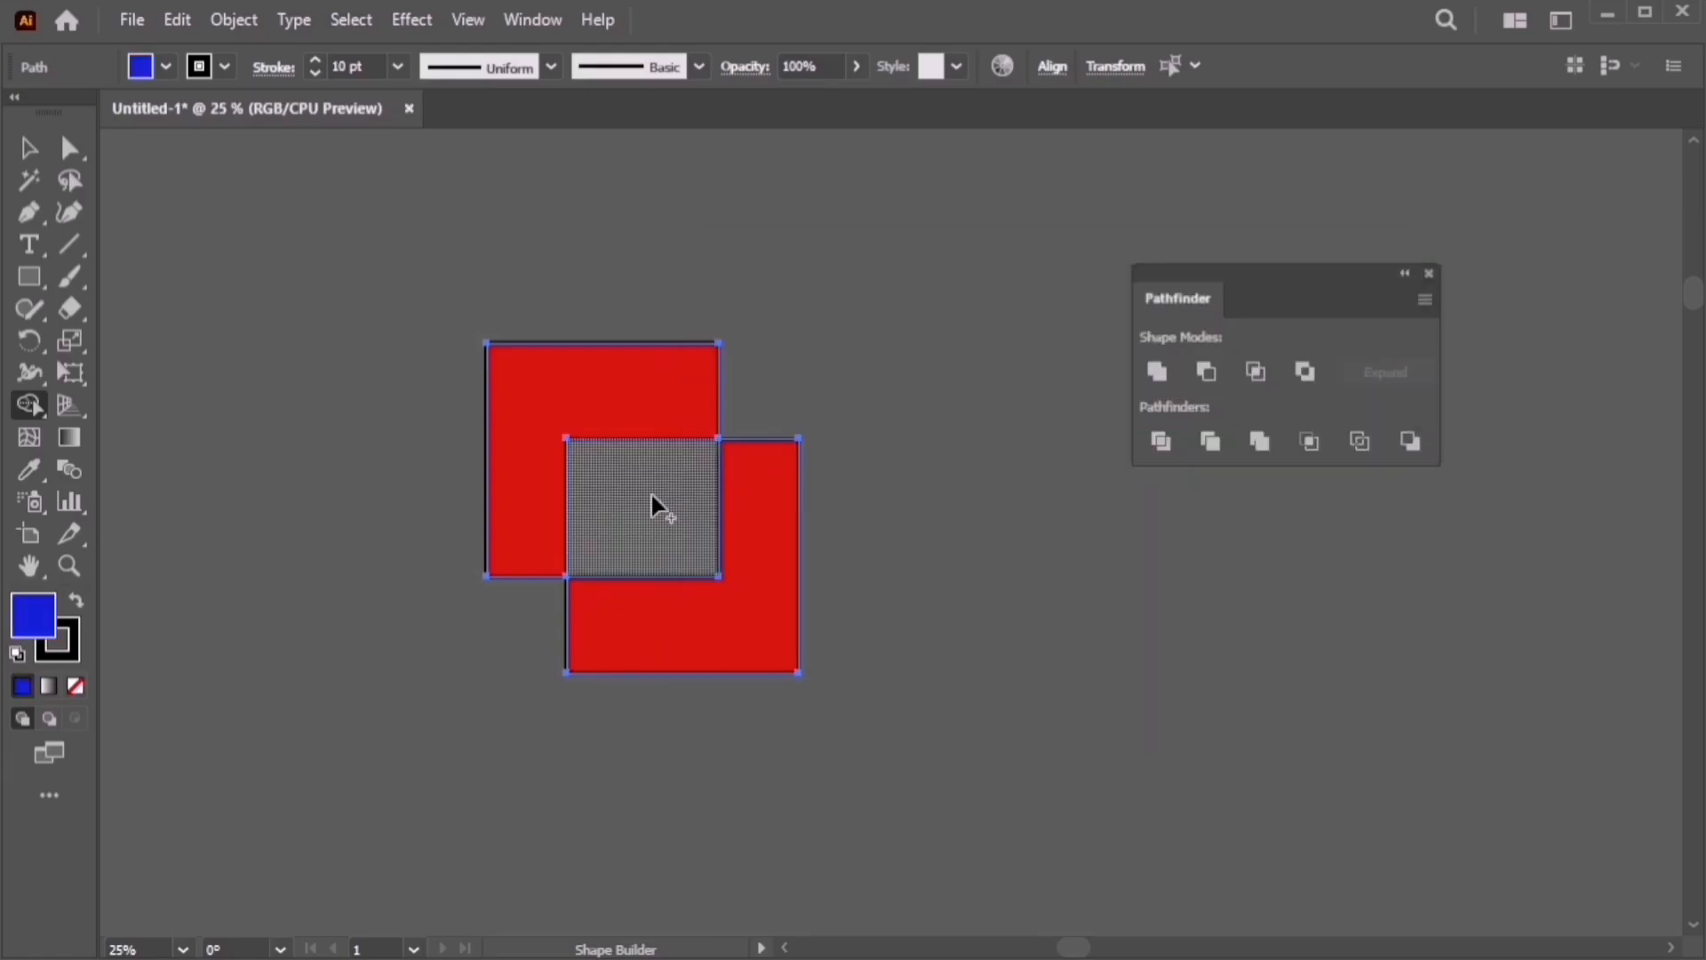
left_click(654, 492)
Merge the overlap and both outer areas into one blue shape with the Shape Builder tool and delete it
left_click_drag(678, 538, 750, 647)
left_click_drag(695, 589, 555, 356)
left_click(28, 148)
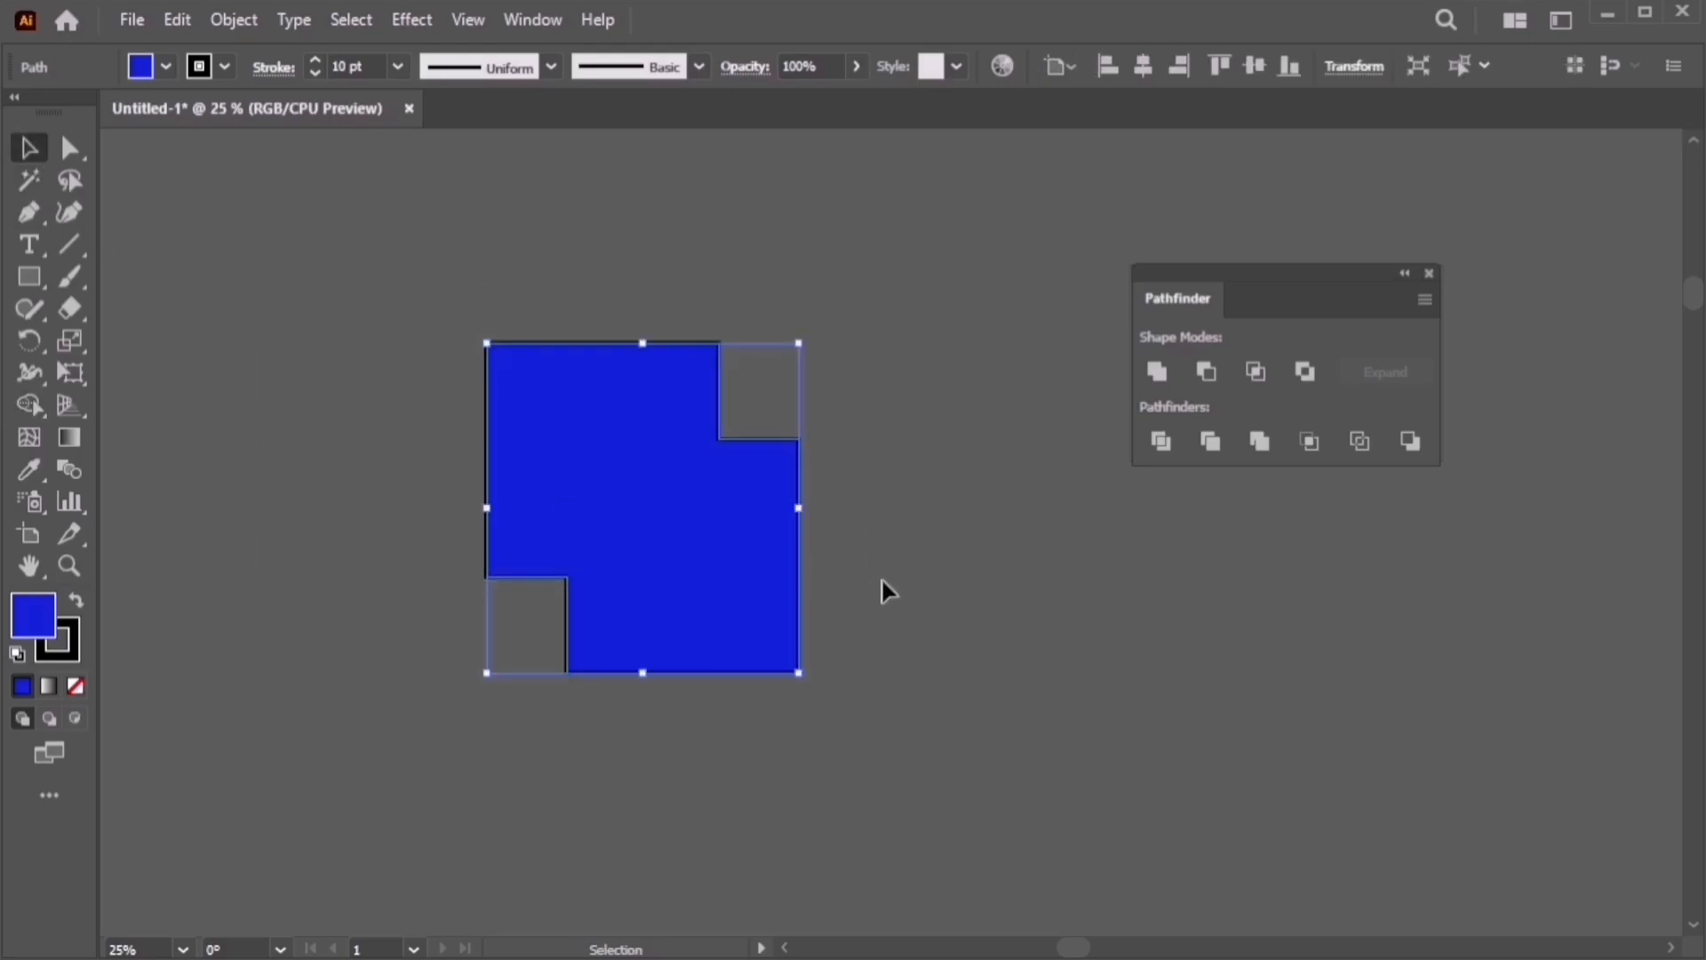
key("Delete")
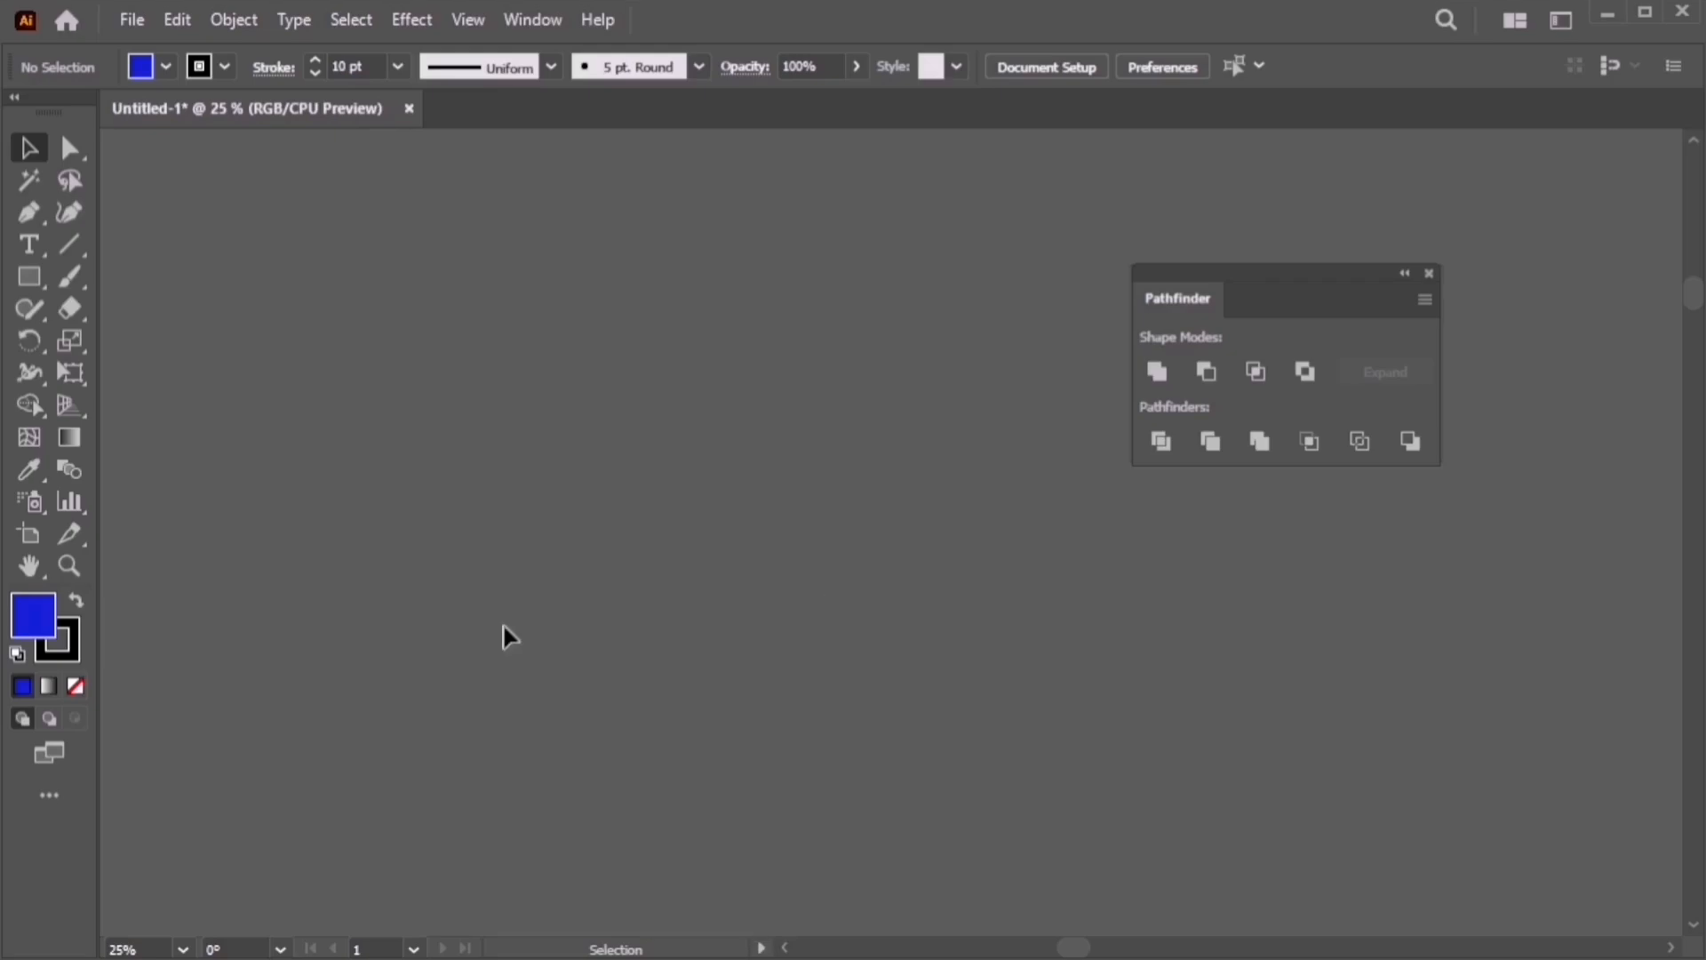
Reset the fill and stroke to their defaults and draw a square rectangular grid with eight rows and eight columns
left_click(75, 686)
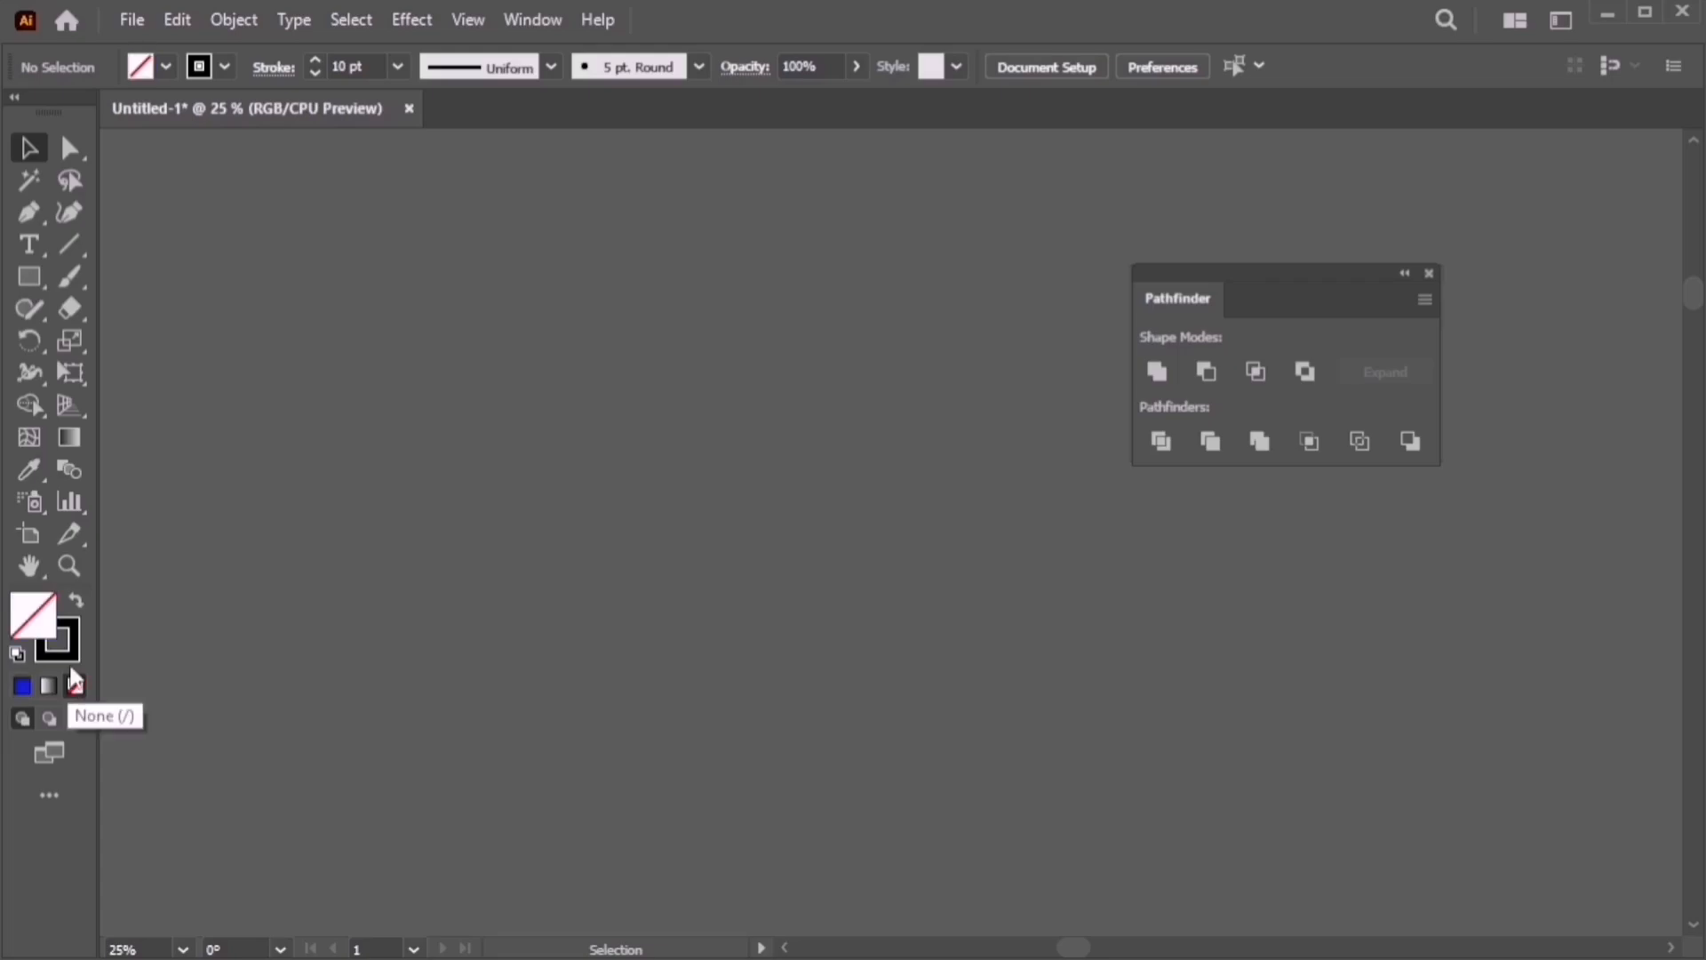
left_click(19, 655)
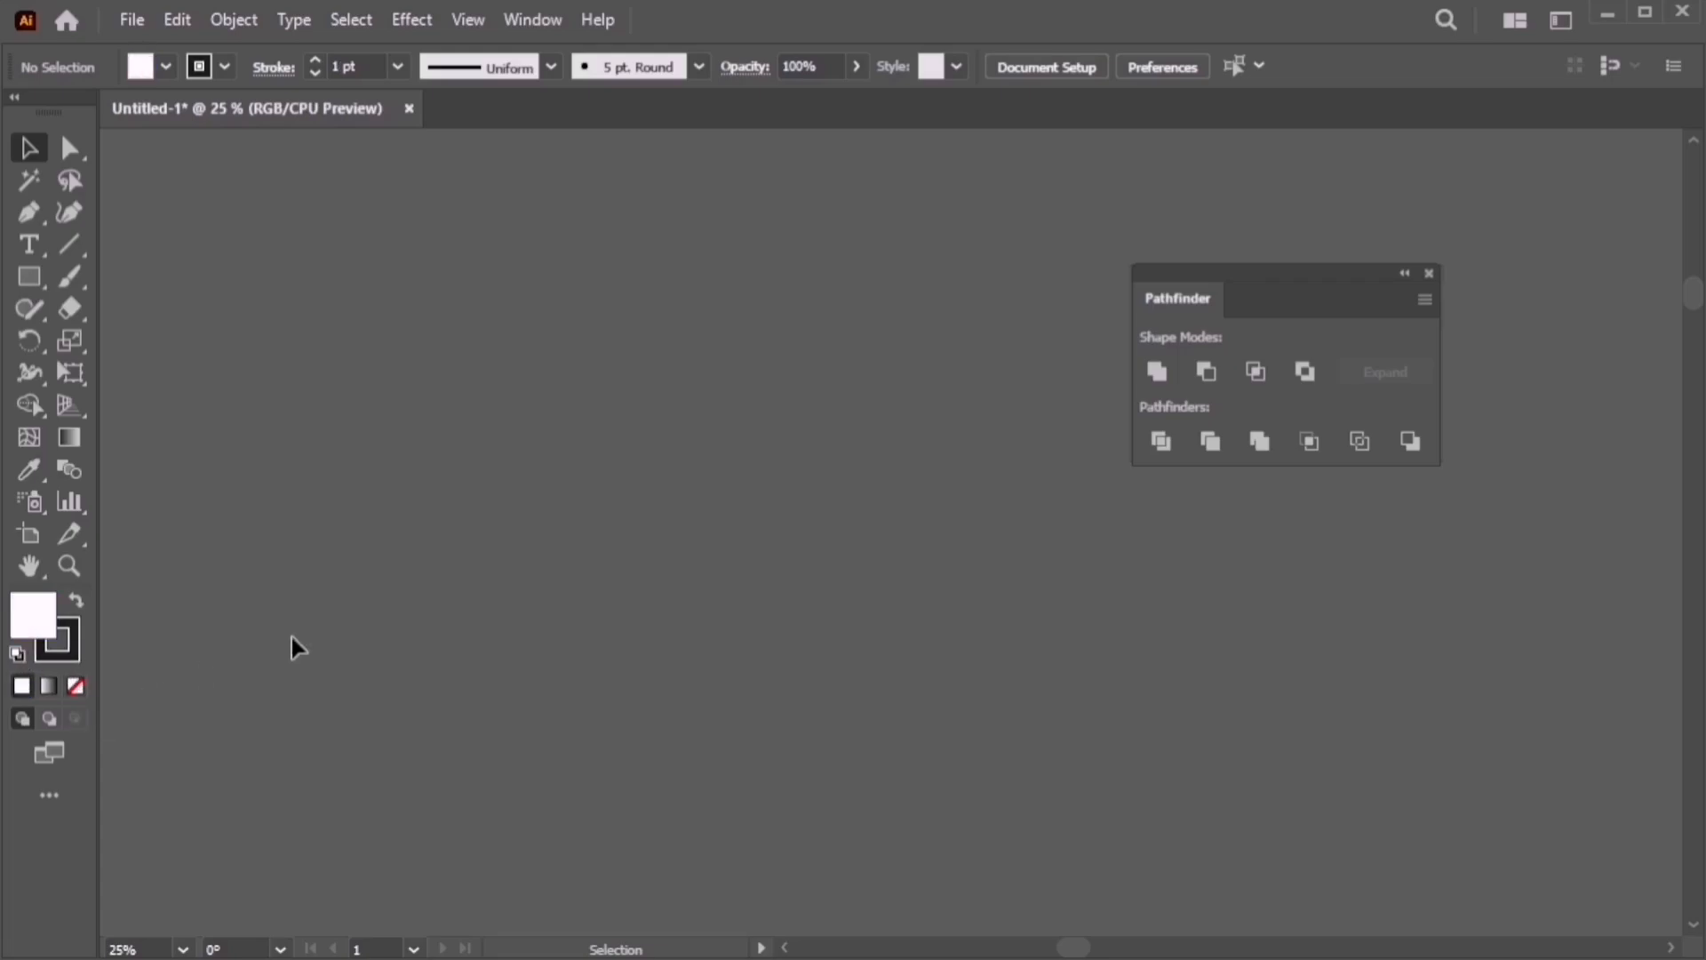
left_click(69, 238)
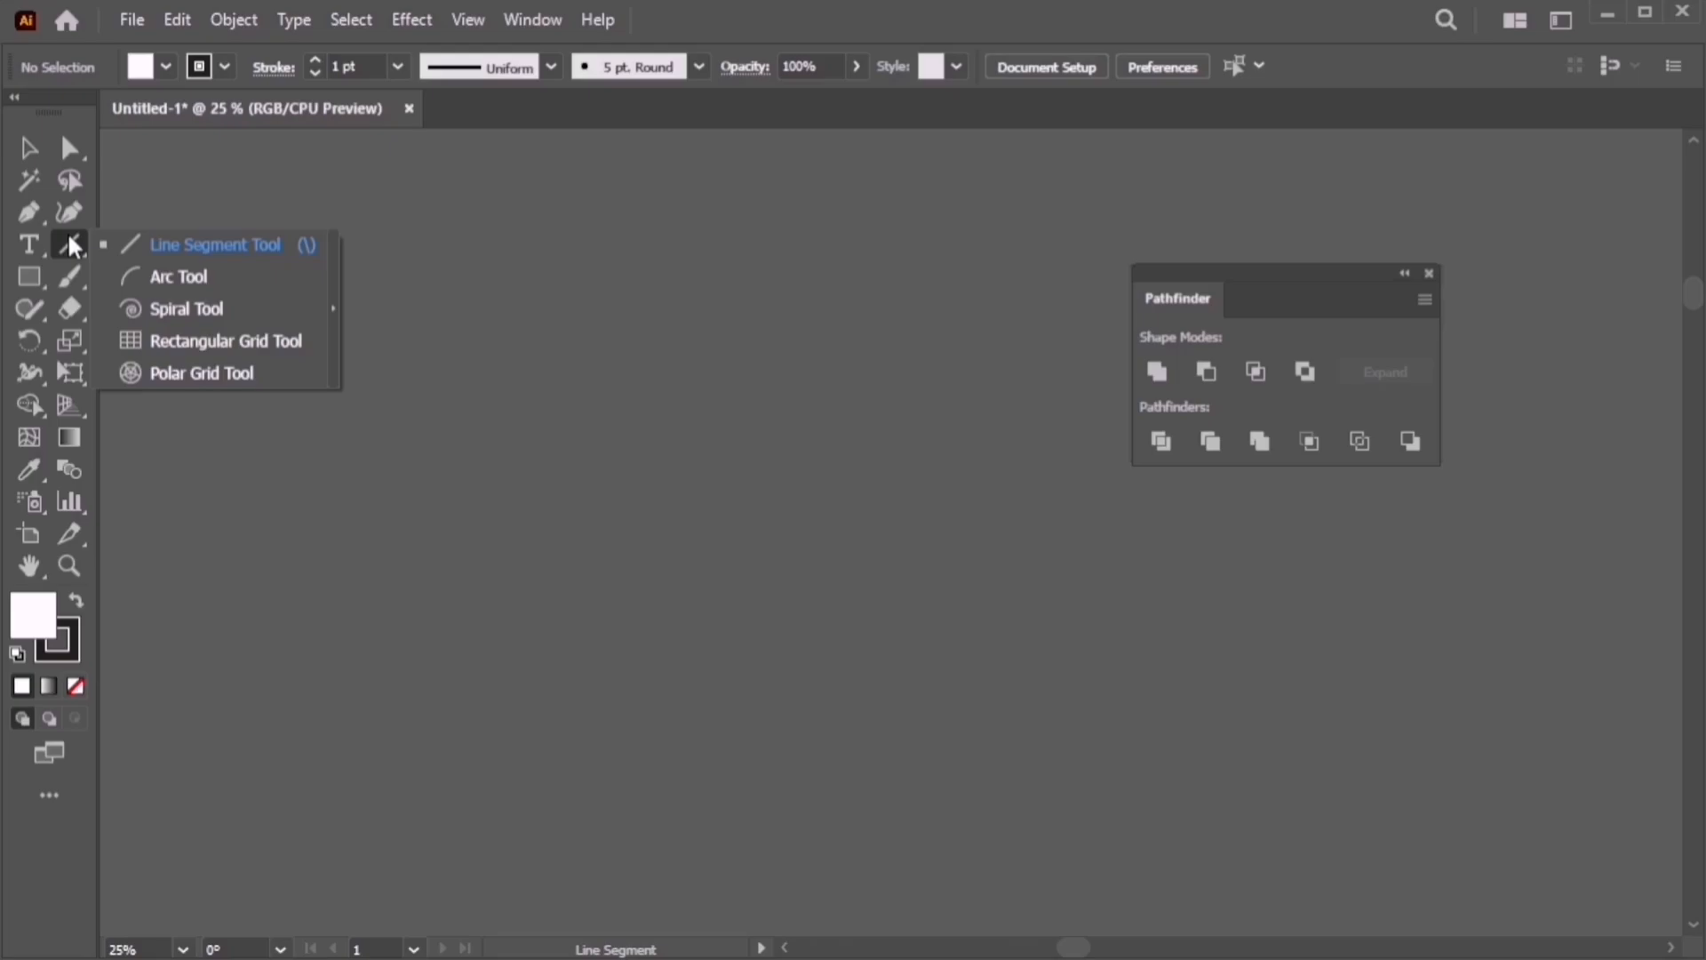
left_click(300, 341)
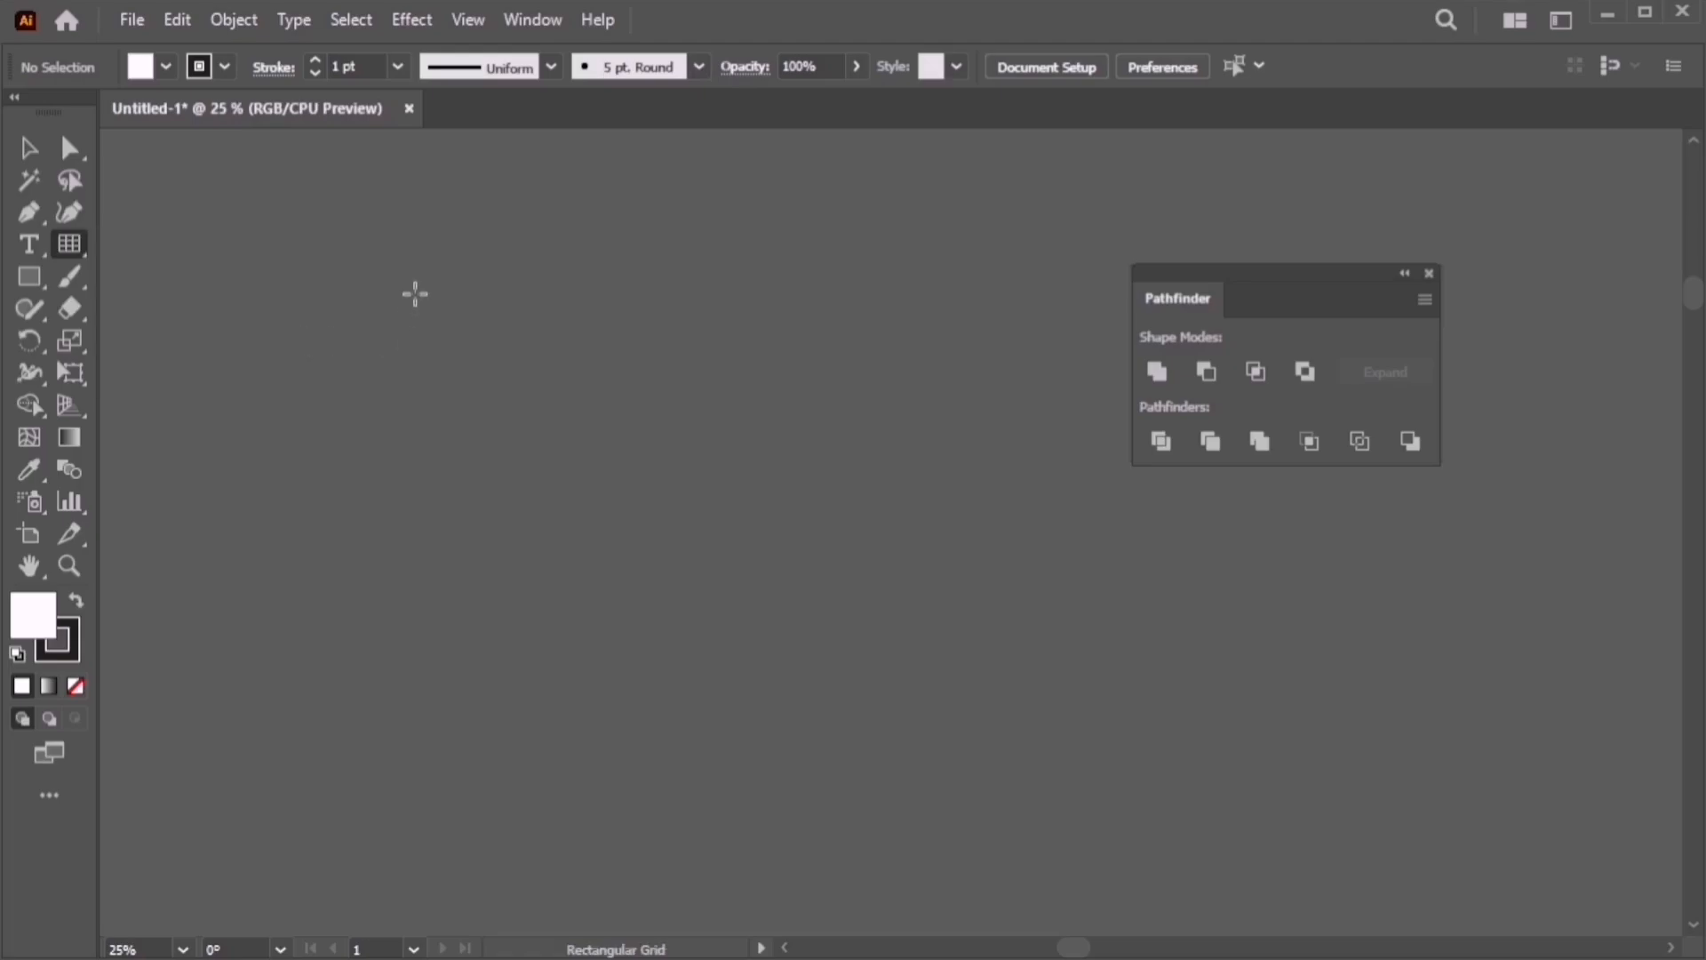
left_click_drag(415, 292, 805, 680)
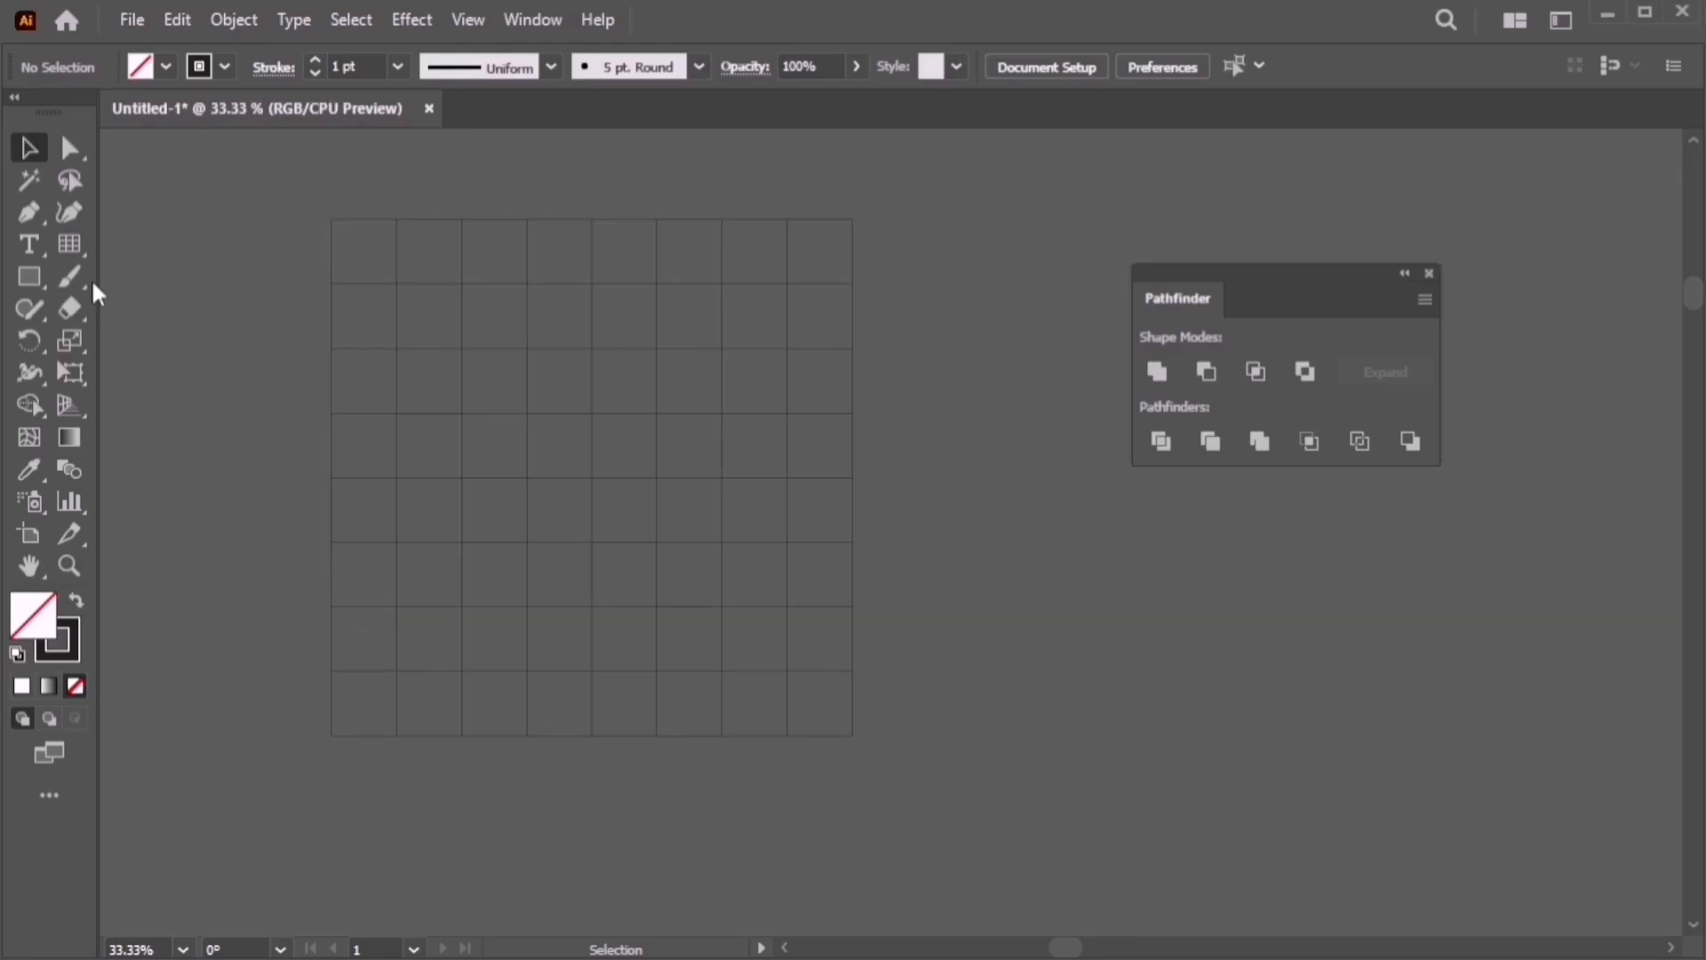
left_click(70, 246)
left_click(148, 279)
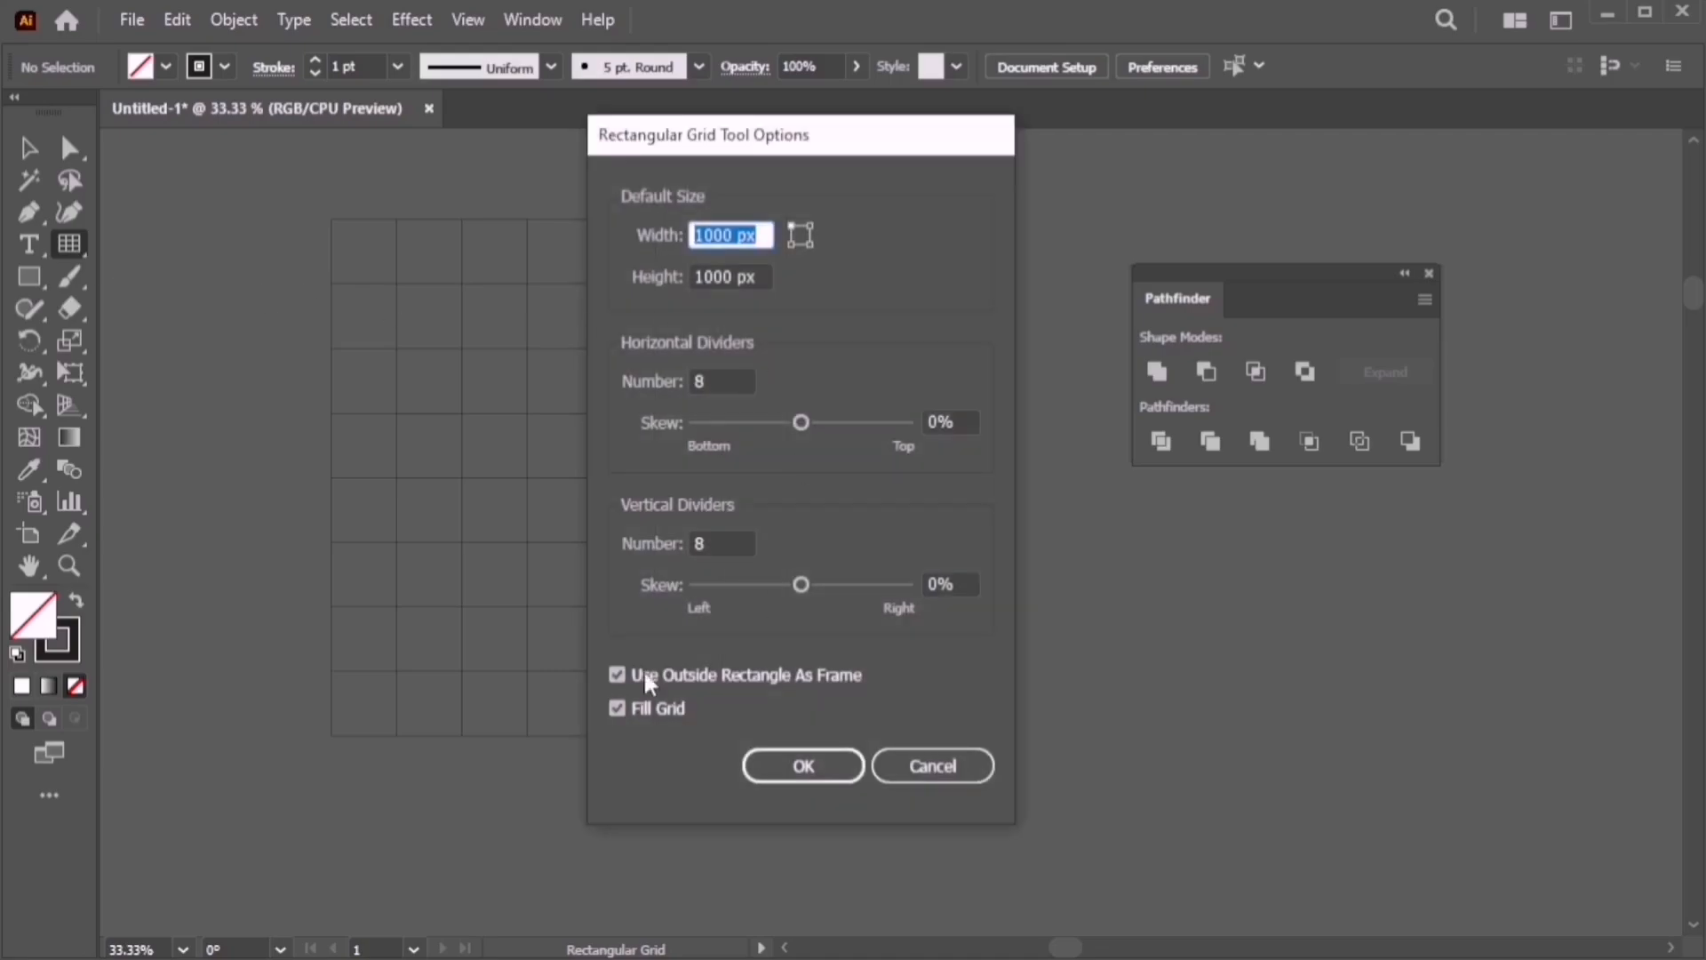
left_click(925, 765)
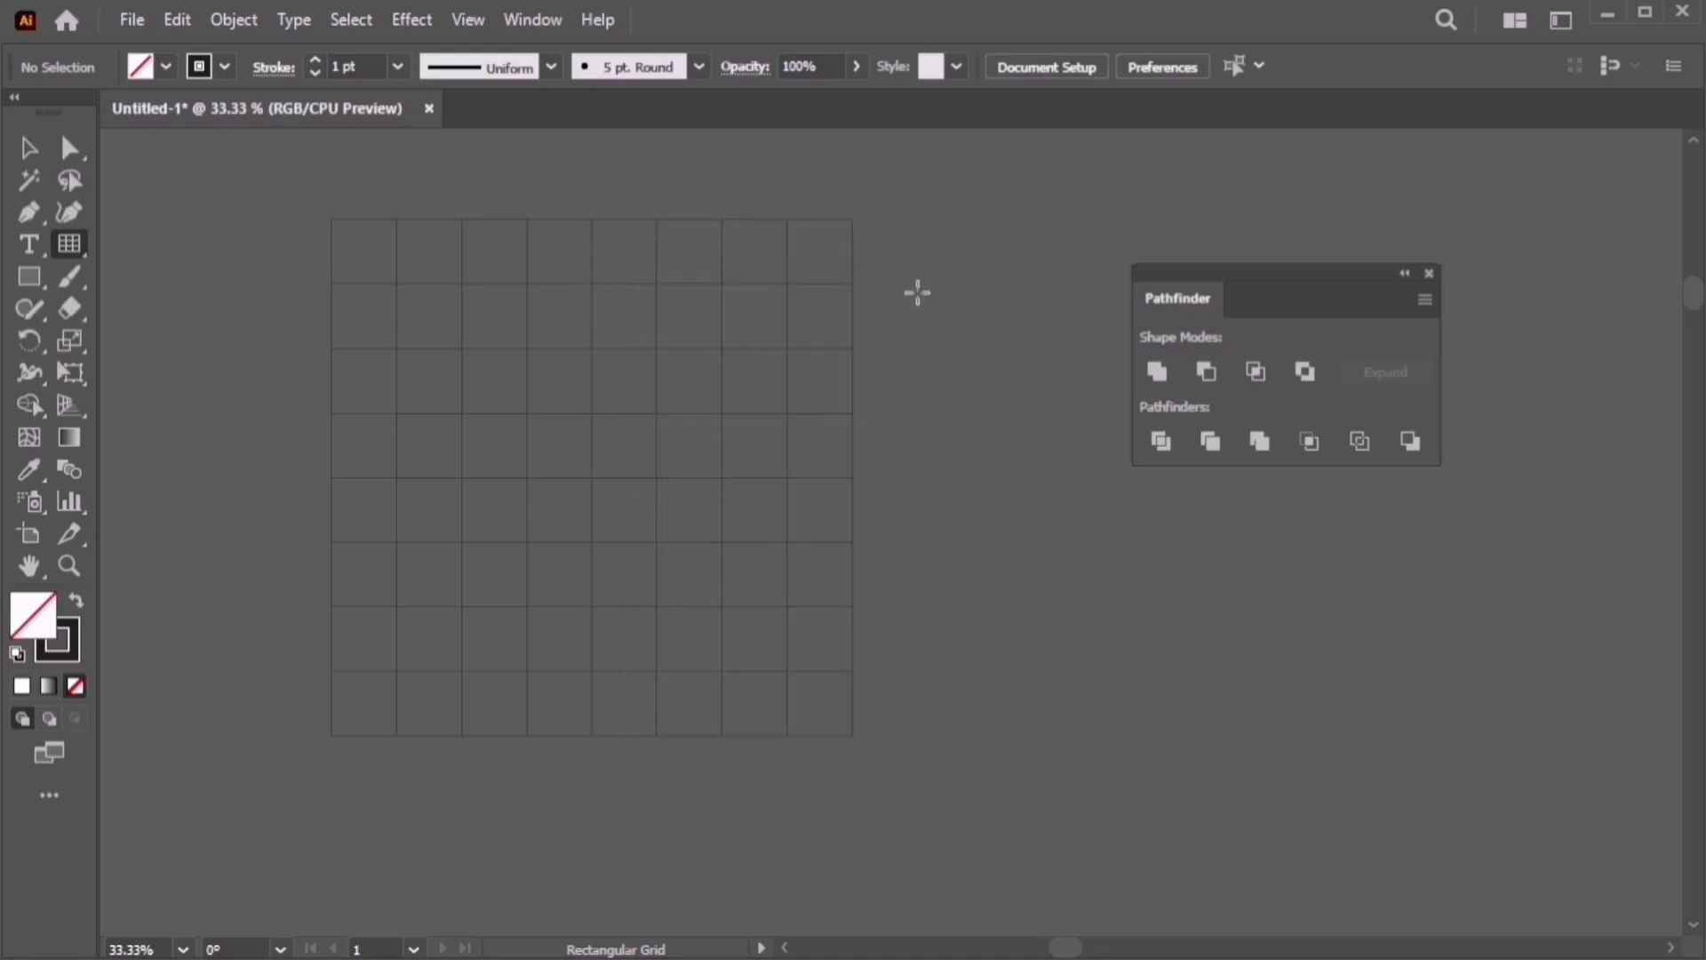
Create a 700 × 700 px rectangular grid with 15 horizontal and 15 vertical dividers beside the existing grid
left_click(919, 293)
left_click(721, 379)
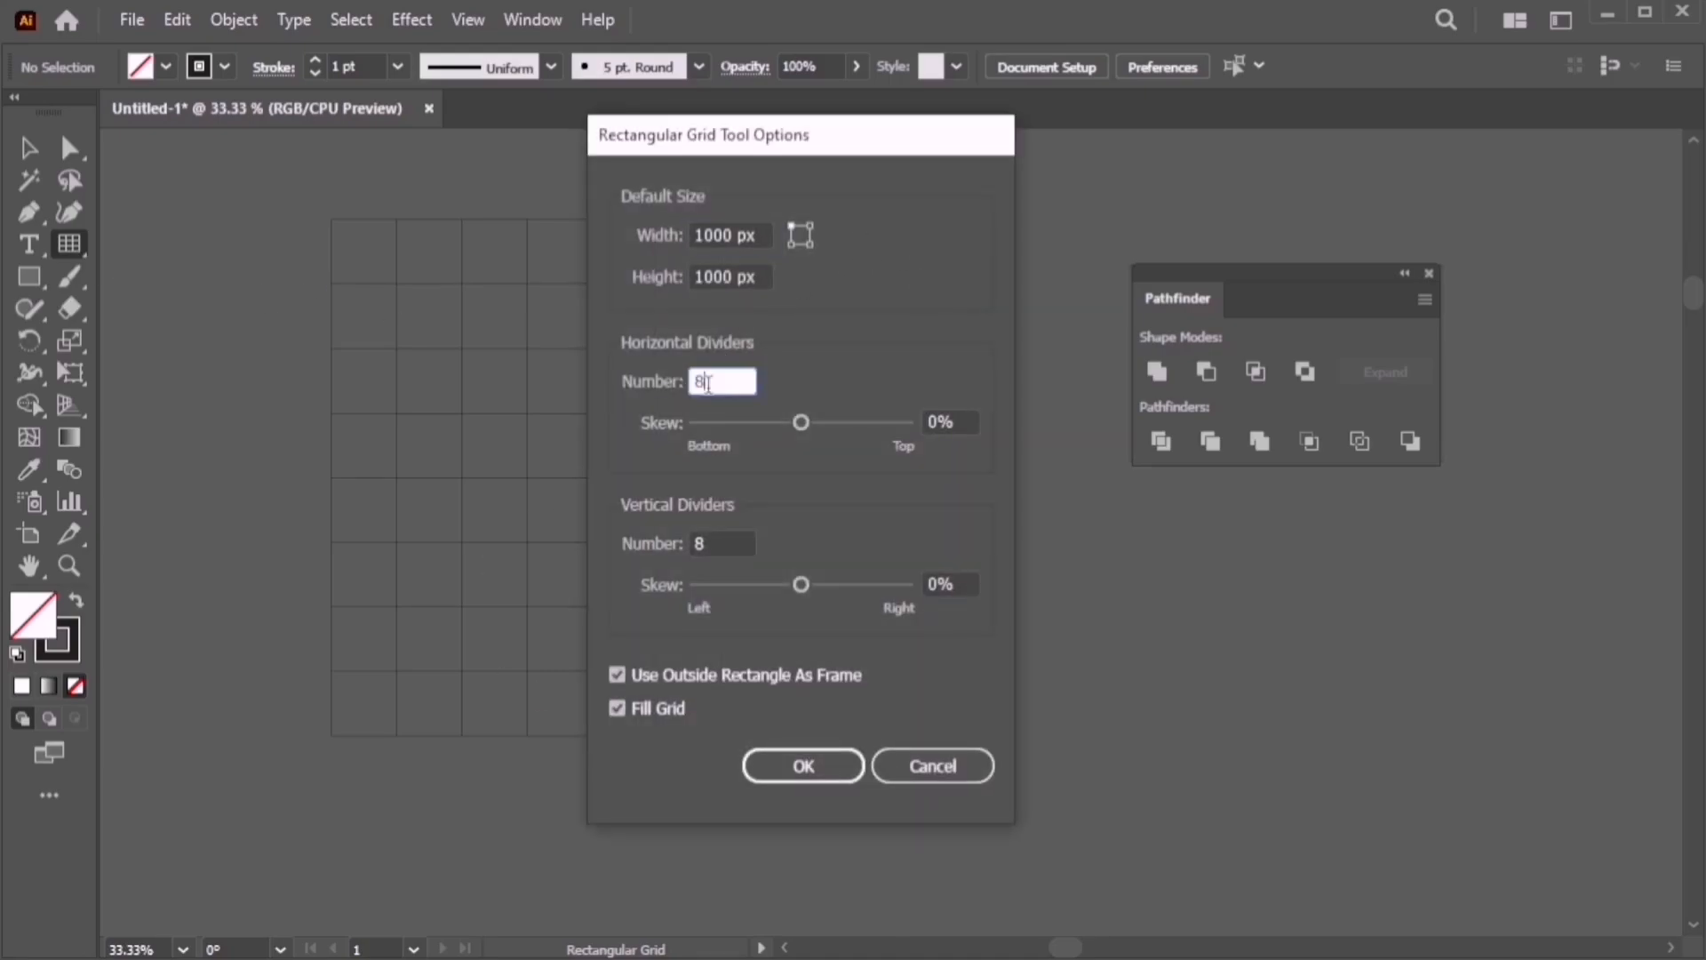
type("10")
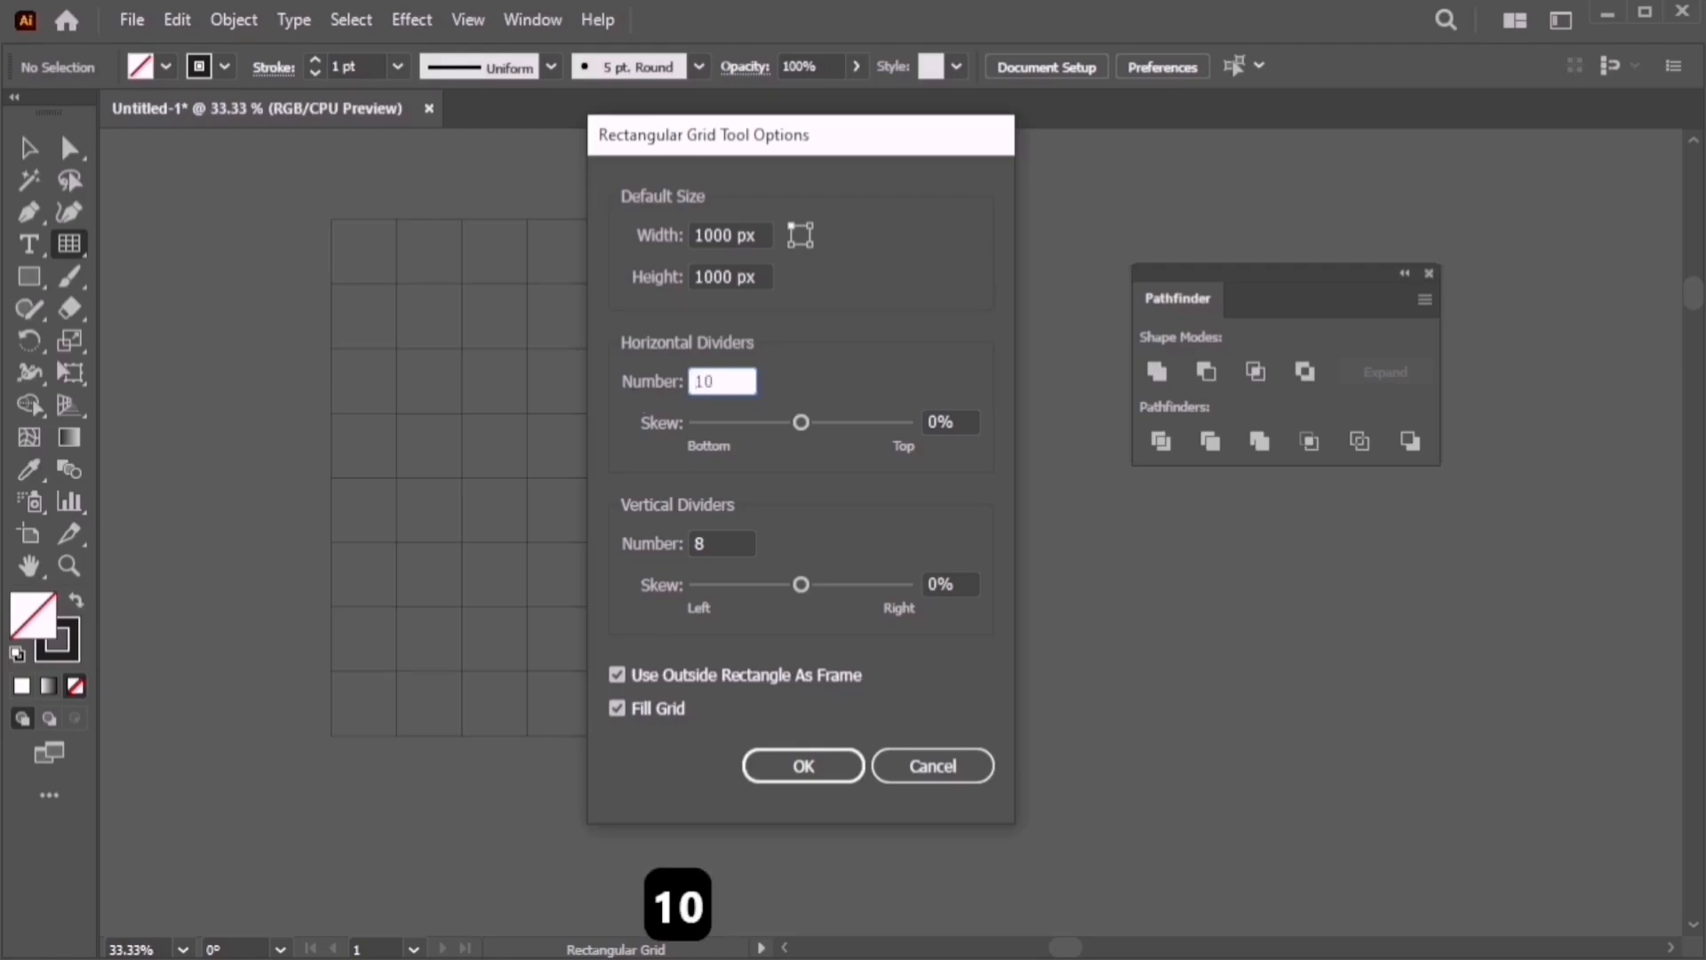
key("ctrl+a")
type("15")
key("Tab")
key("Tab")
type("15")
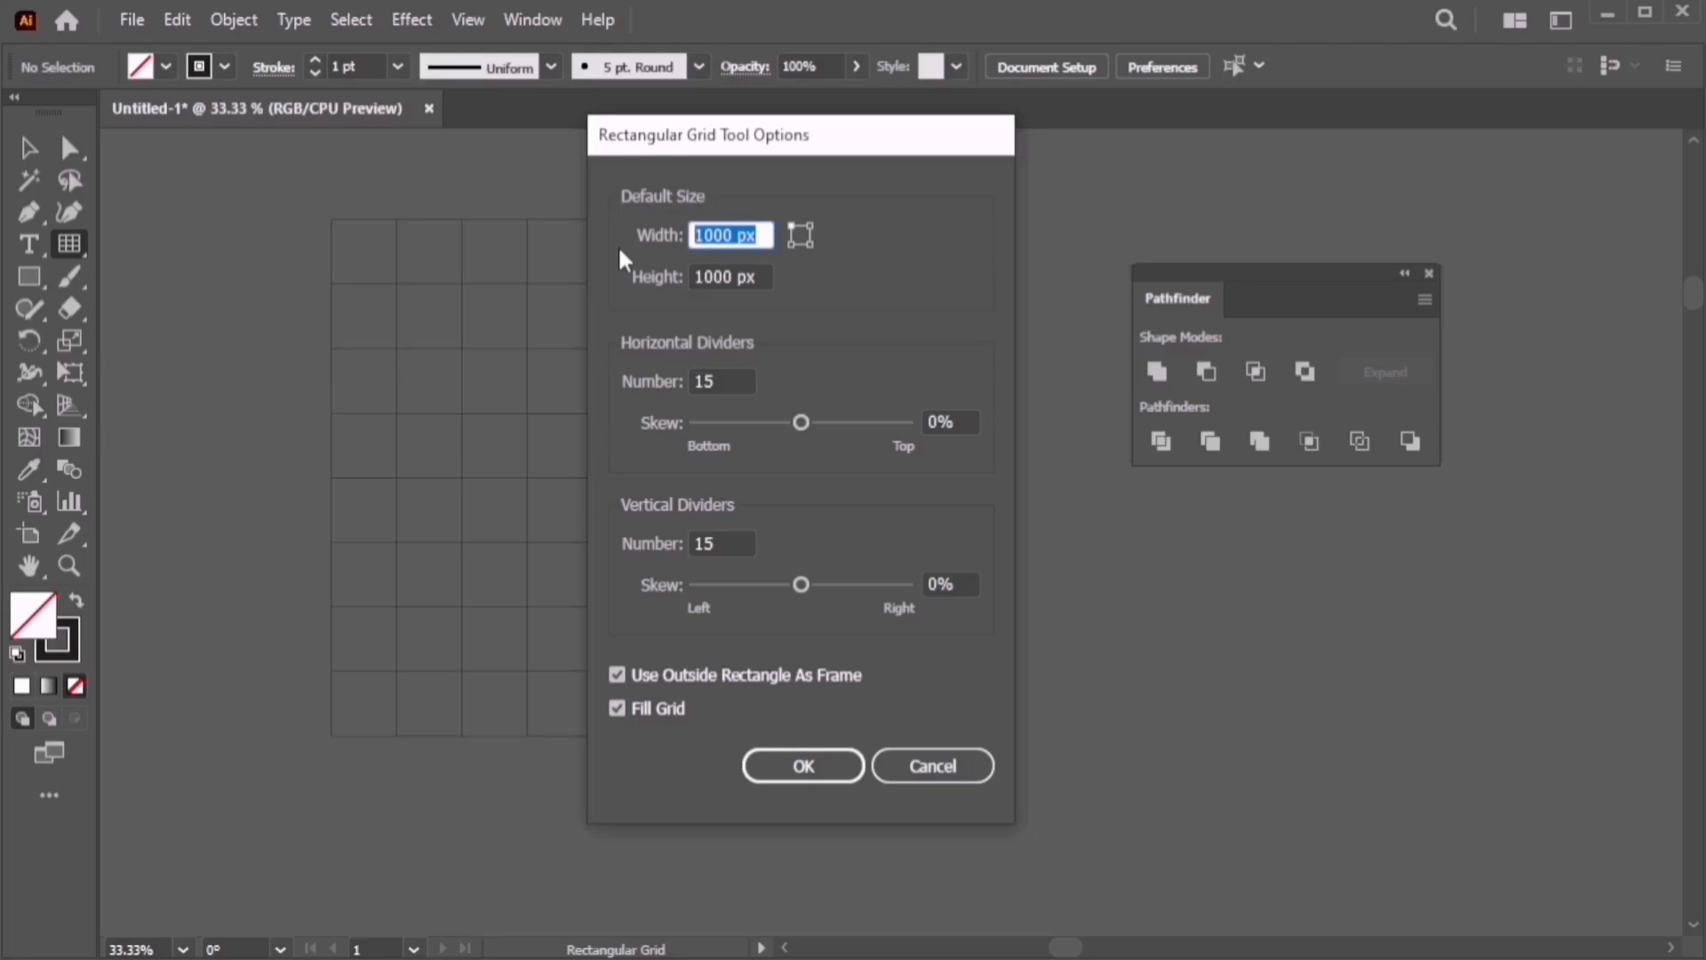
type("700")
key("Tab")
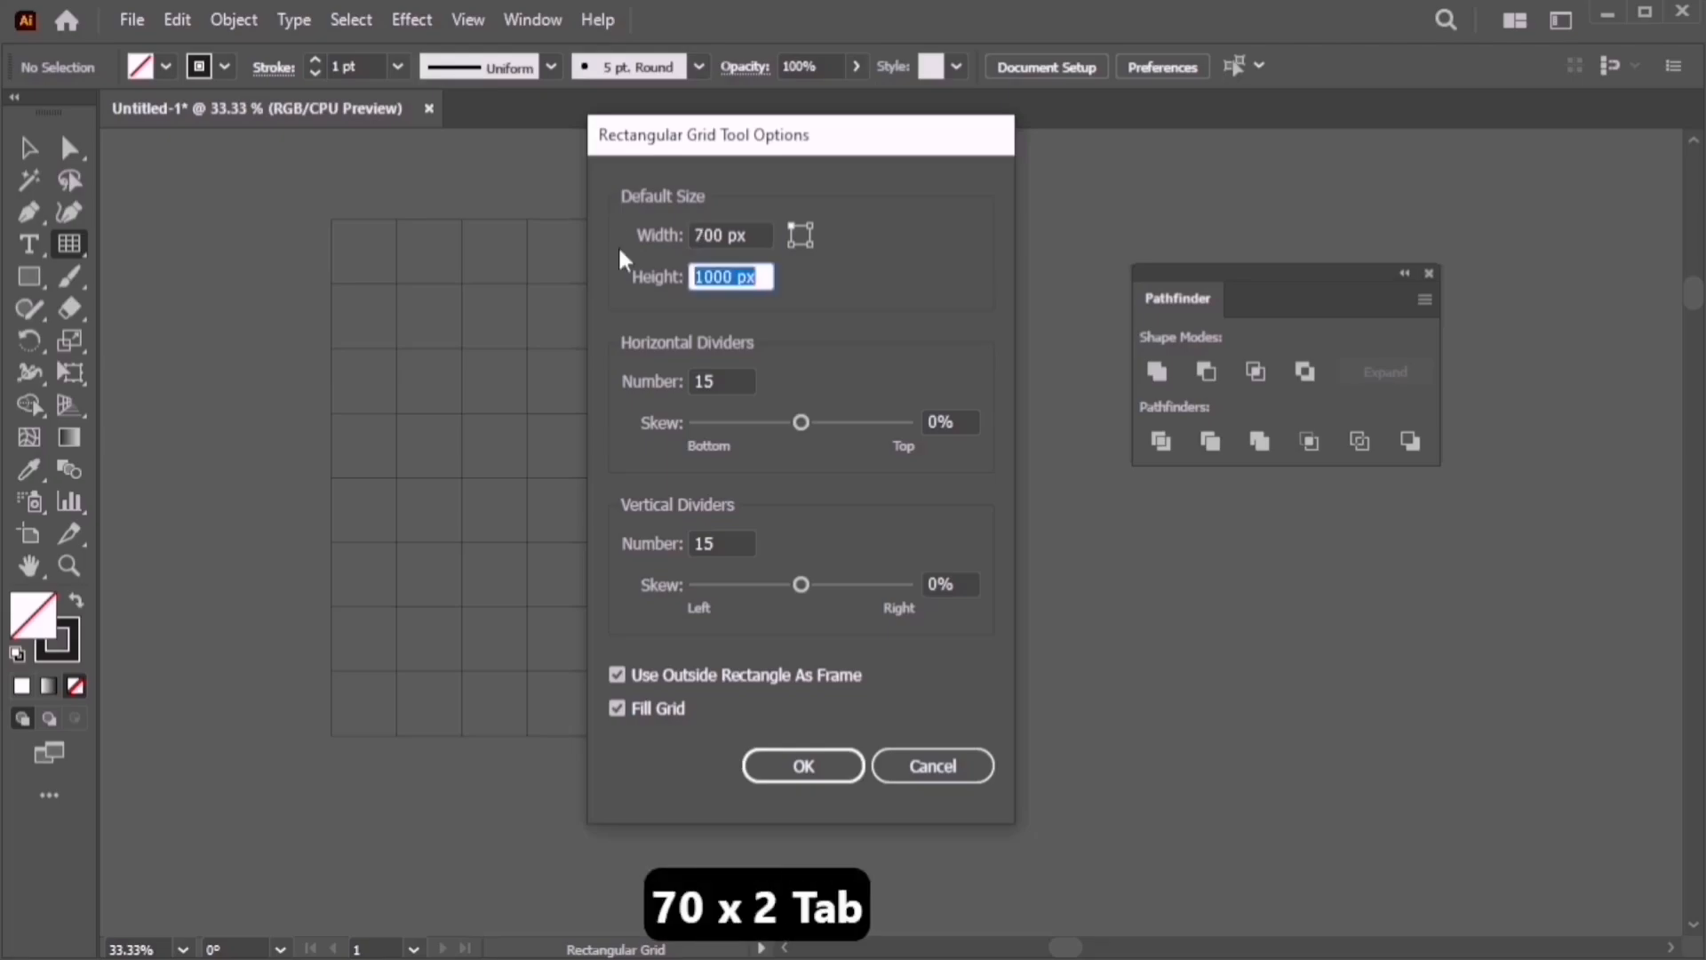
type("700")
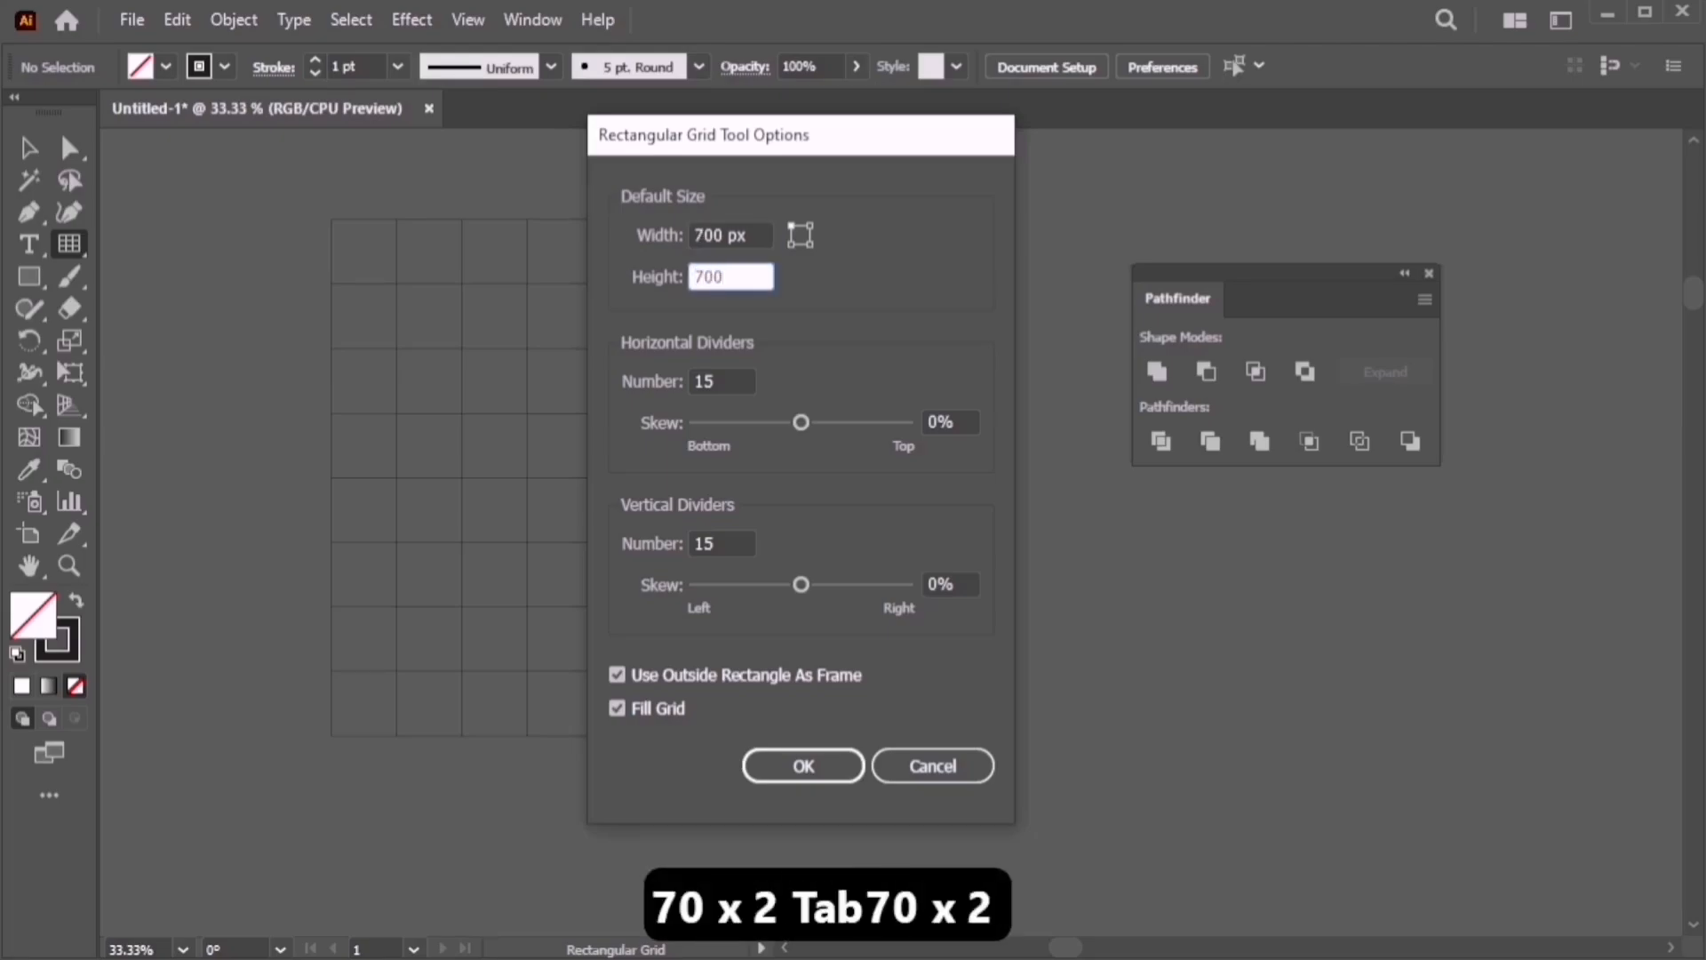
left_click(800, 762)
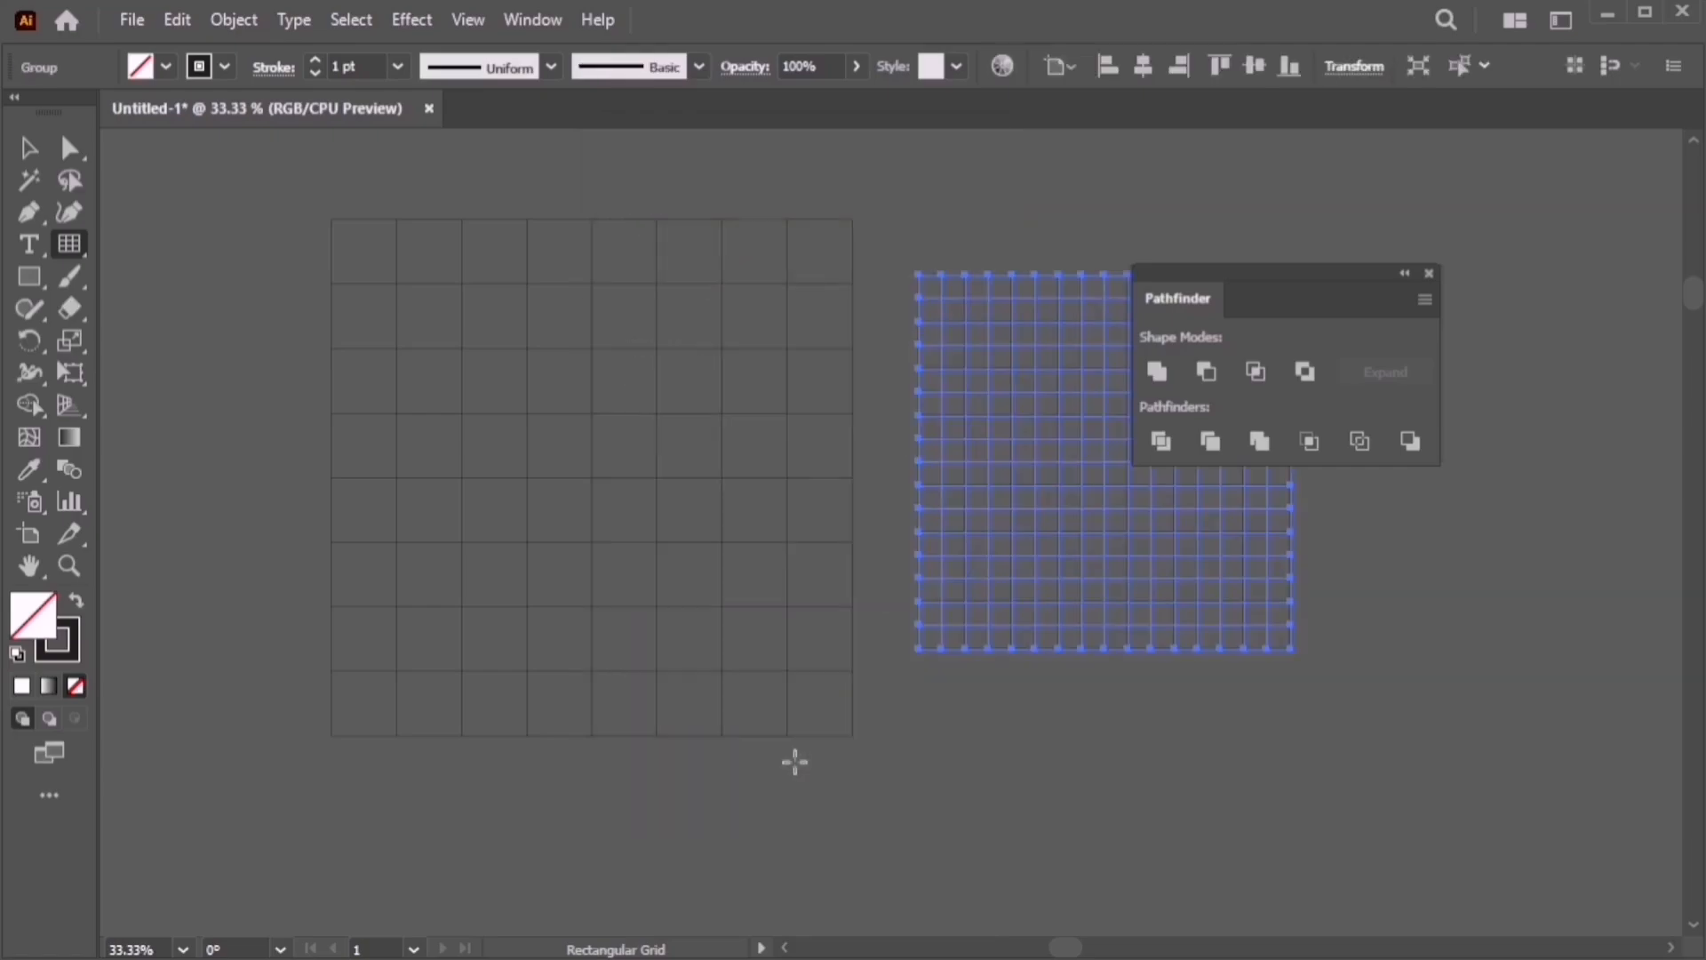
Delete both rectangular grids from the canvas
key("space")
left_click_drag(923, 521, 755, 507)
left_click_drag(983, 331, 856, 305)
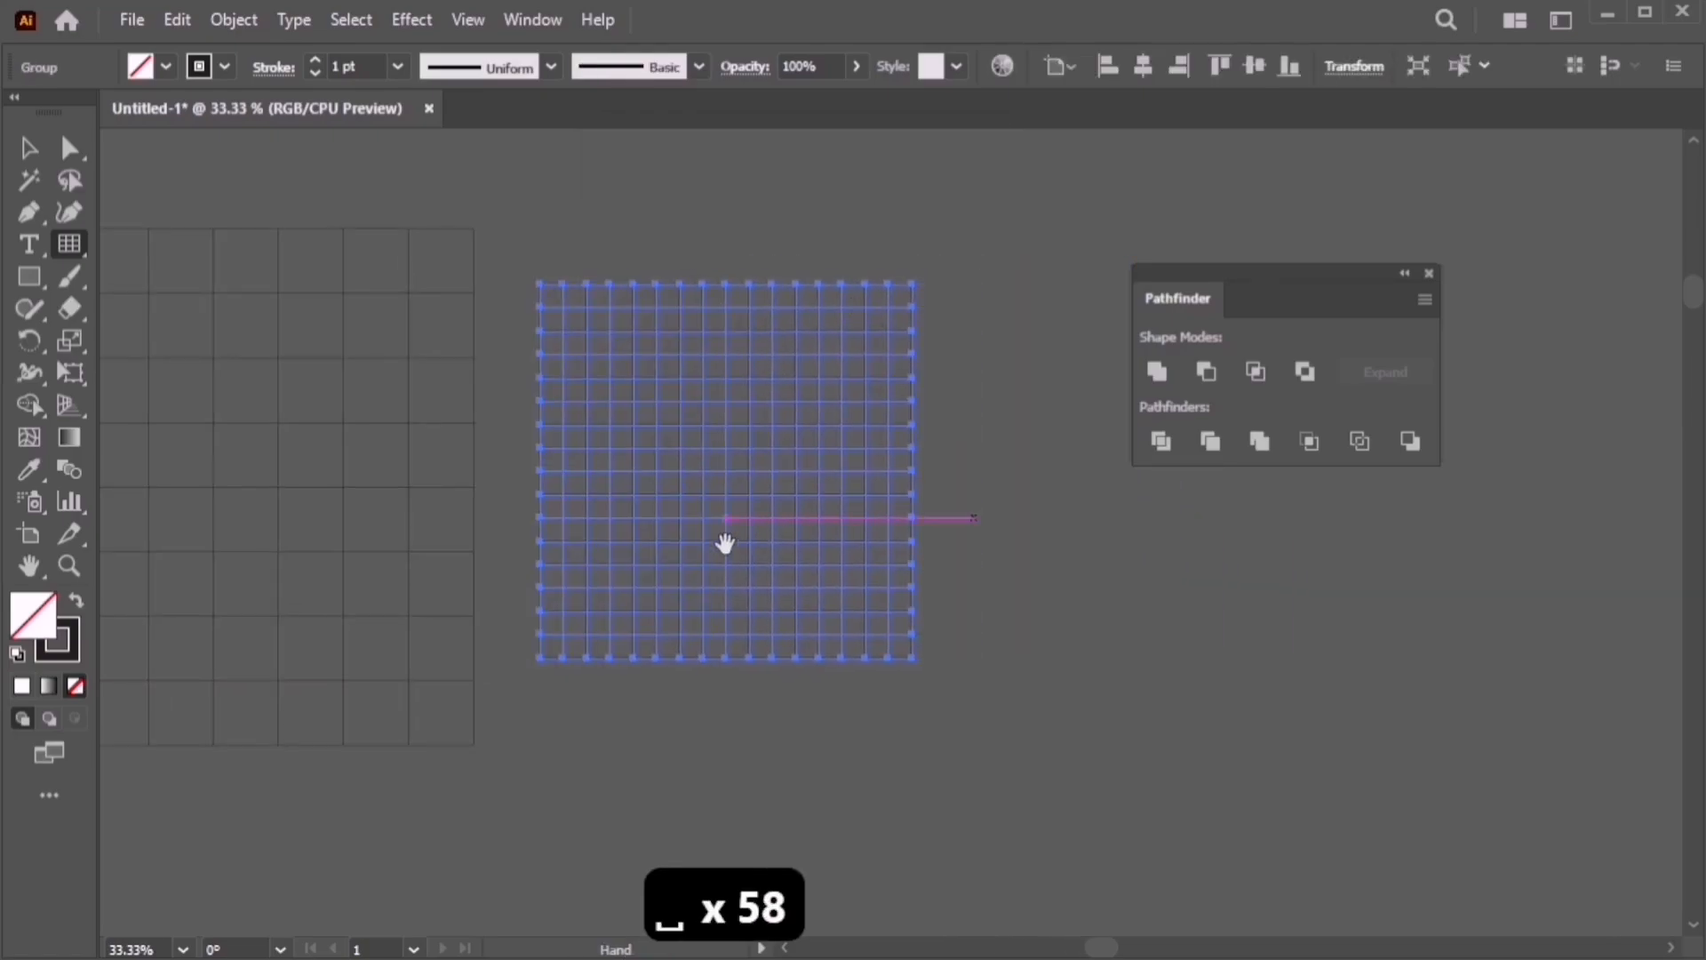
left_click_drag(725, 543, 1025, 540)
left_click(29, 149)
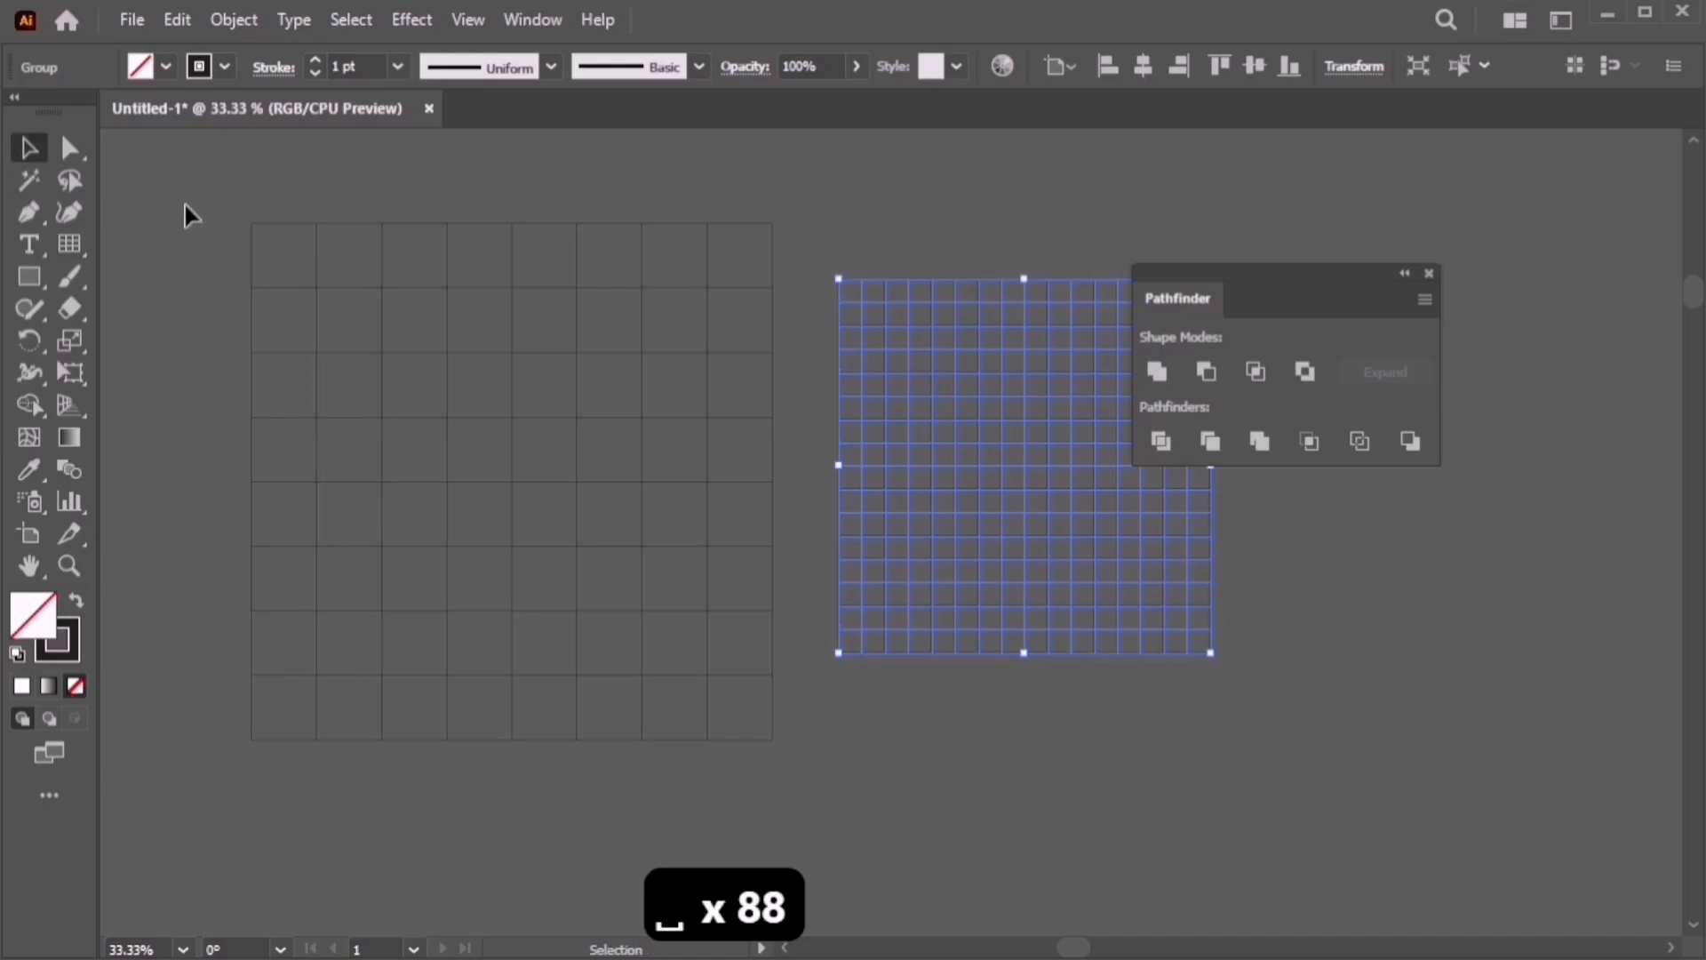
key("Delete")
key("Delete")
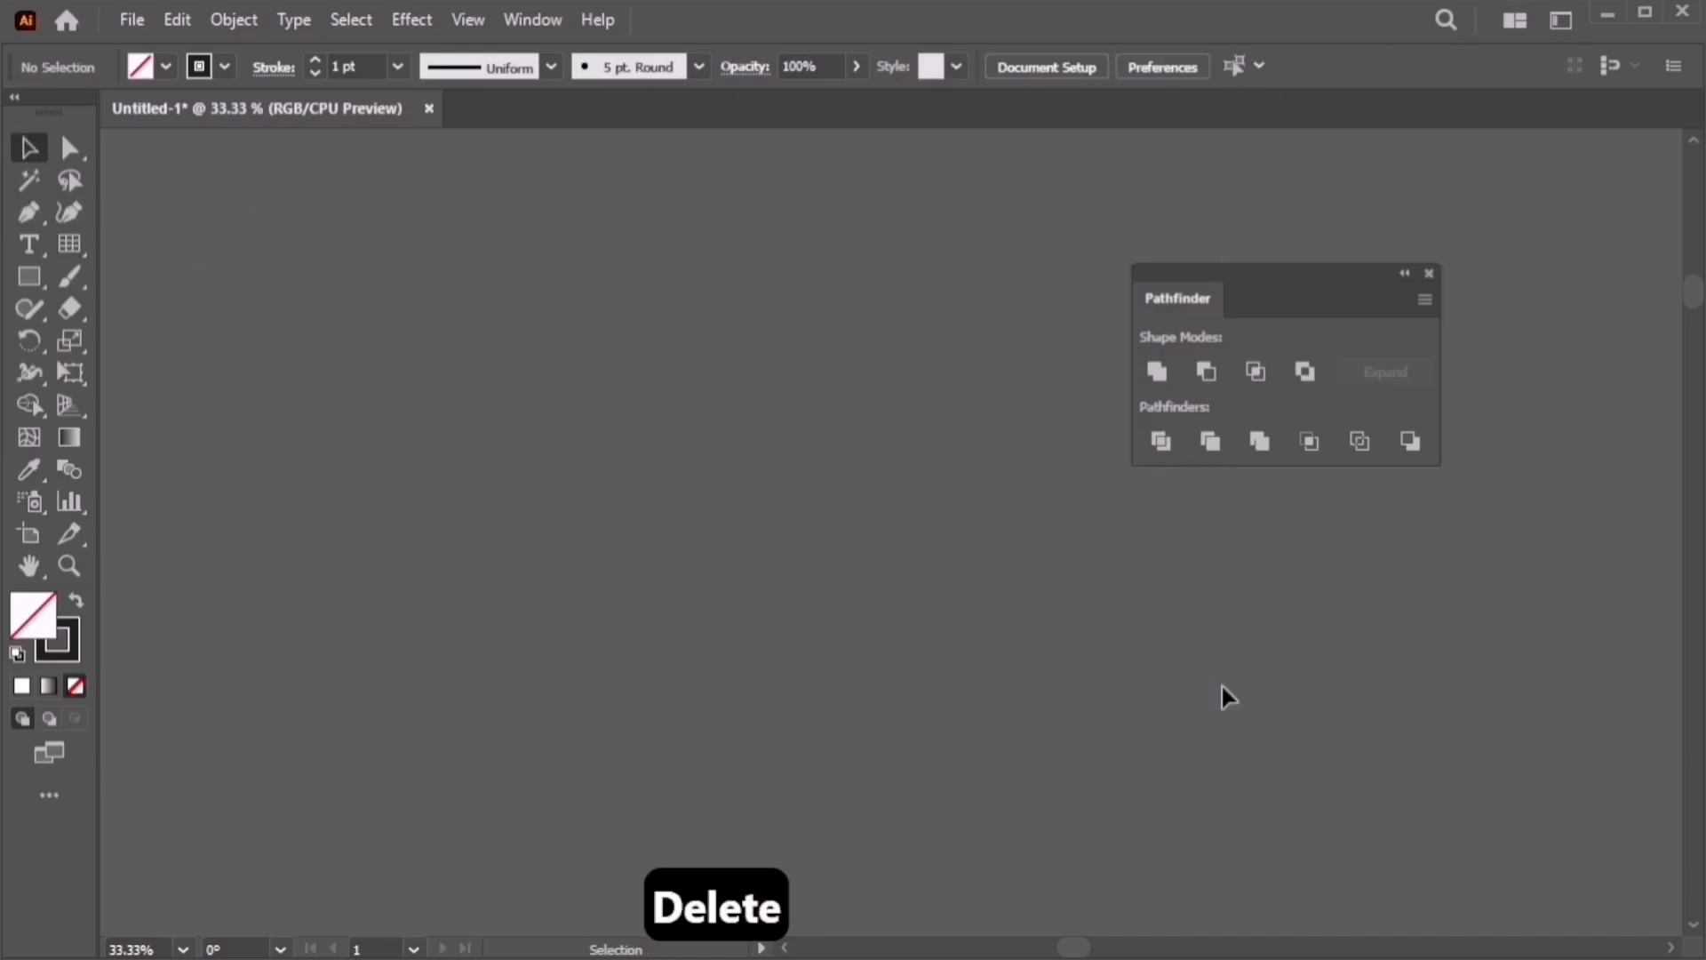
left_click(64, 246)
mouse_move(386, 238)
left_mouse_down()
mouse_move(469, 239)
mouse_move(685, 453)
left_mouse_up()
key("ctrl+z")
key("ctrl+z")
Create a 1000 × 1000 px rectangular grid with the horizontal dividers' skew set to 323%
left_click(564, 287)
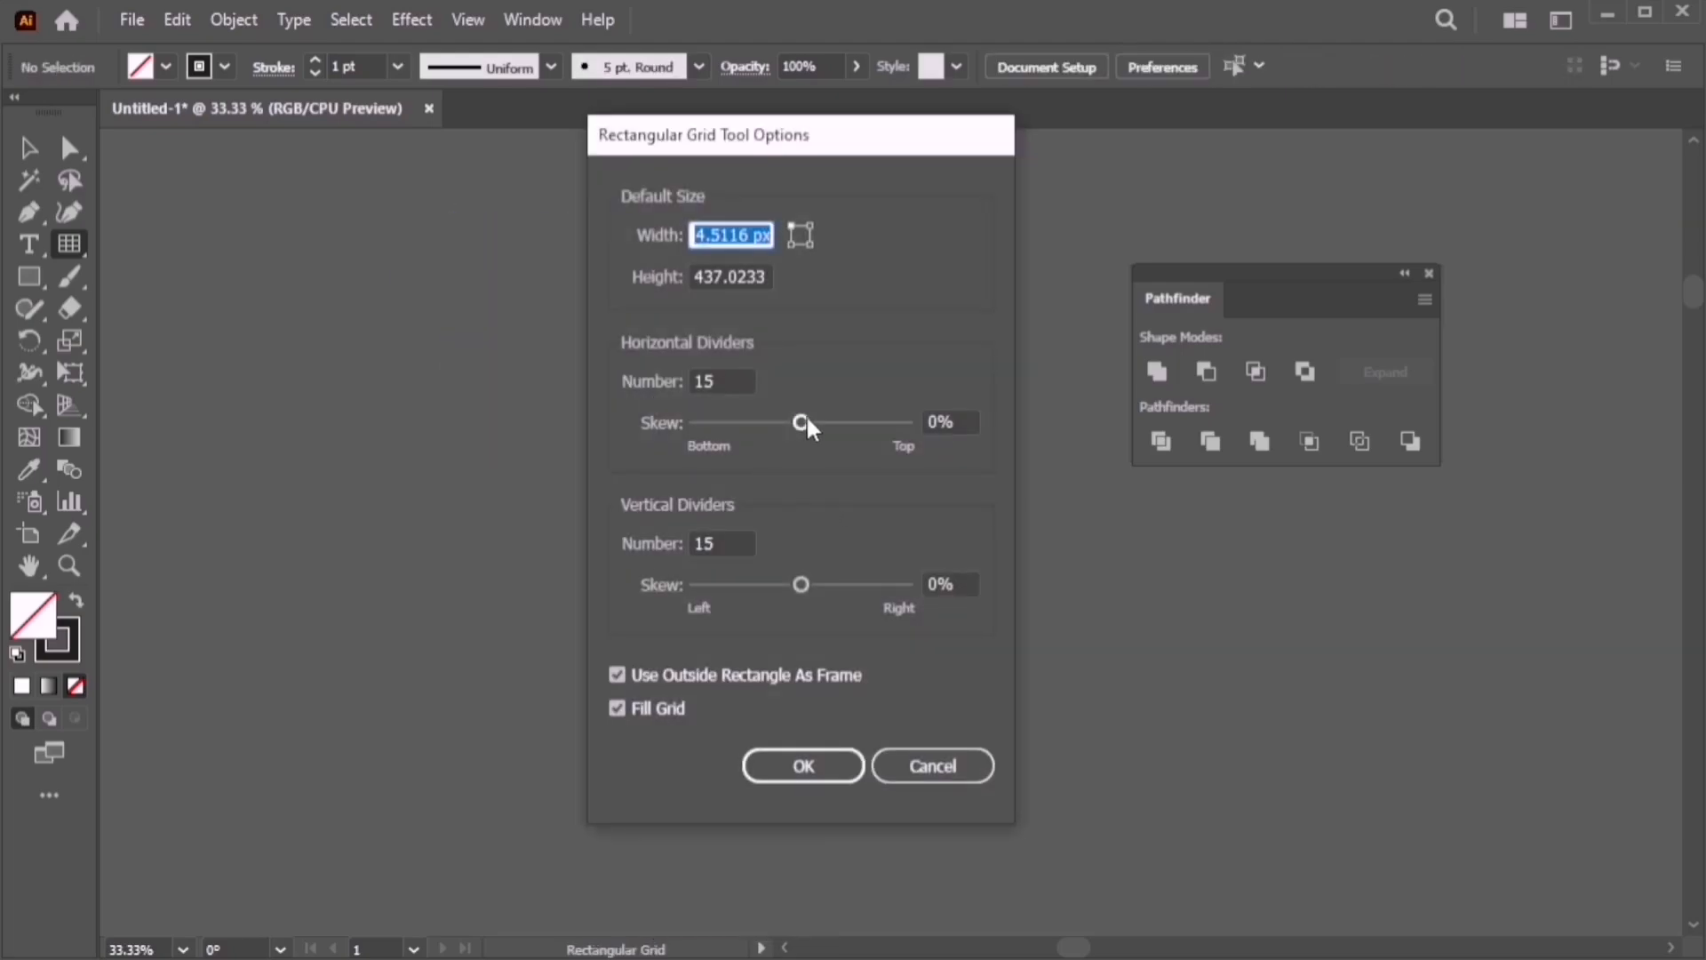
left_click_drag(807, 418, 849, 418)
left_click(730, 236)
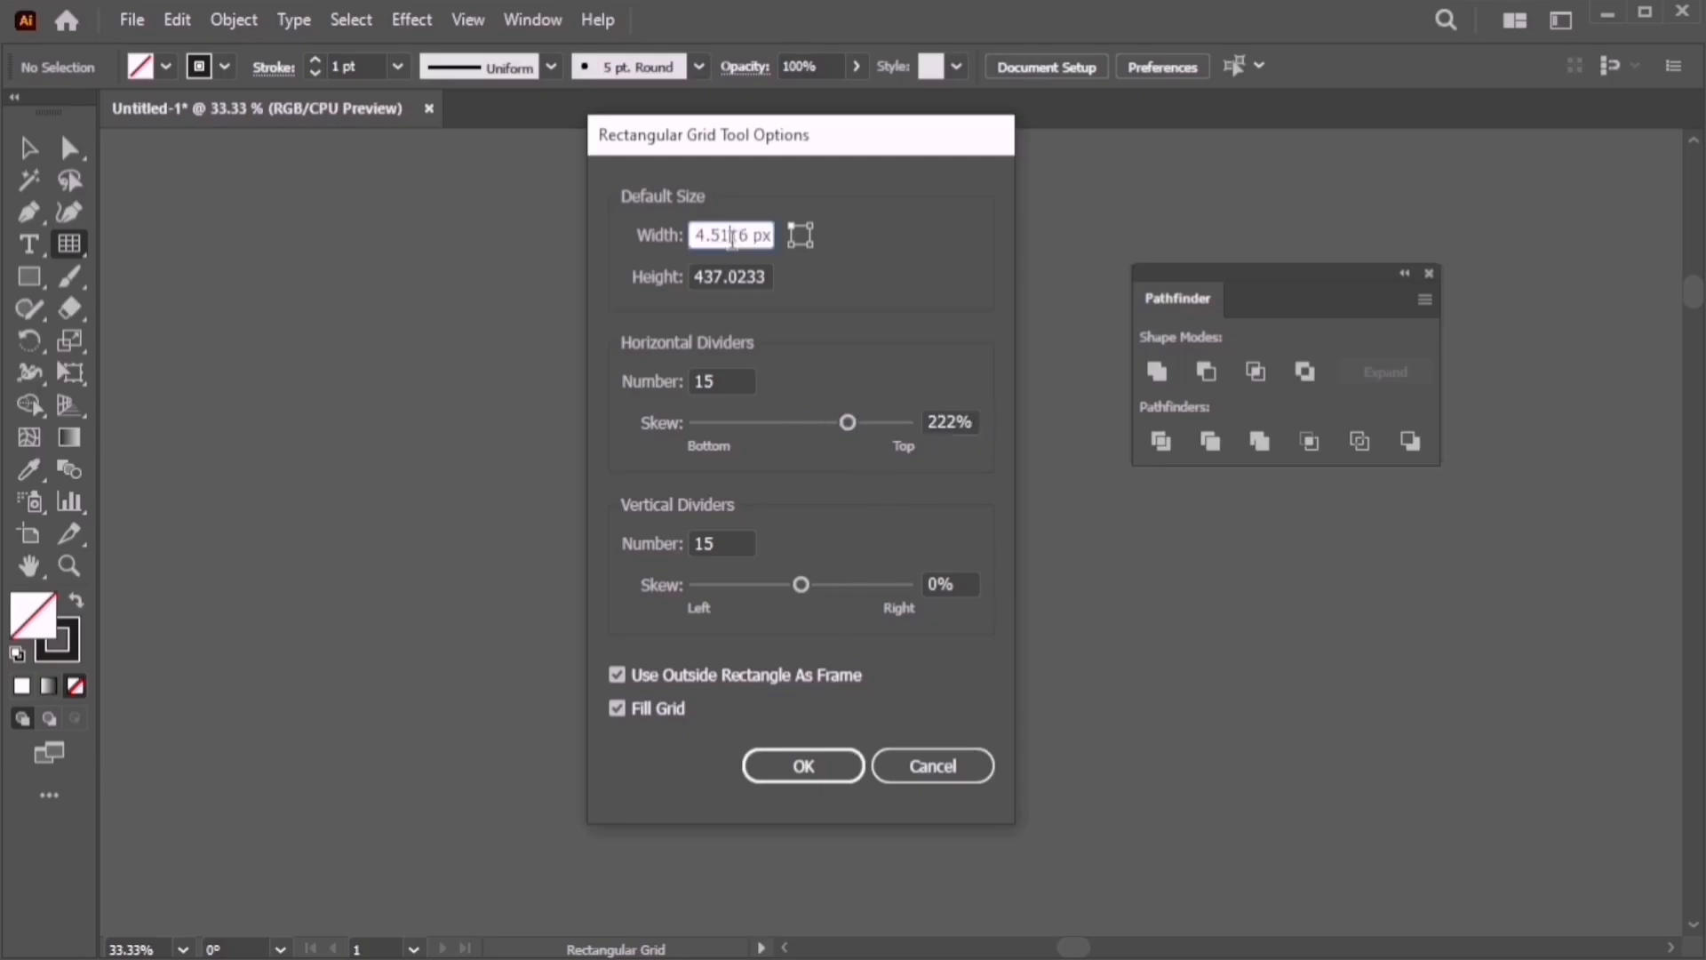
key("ctrl+a")
type("1000")
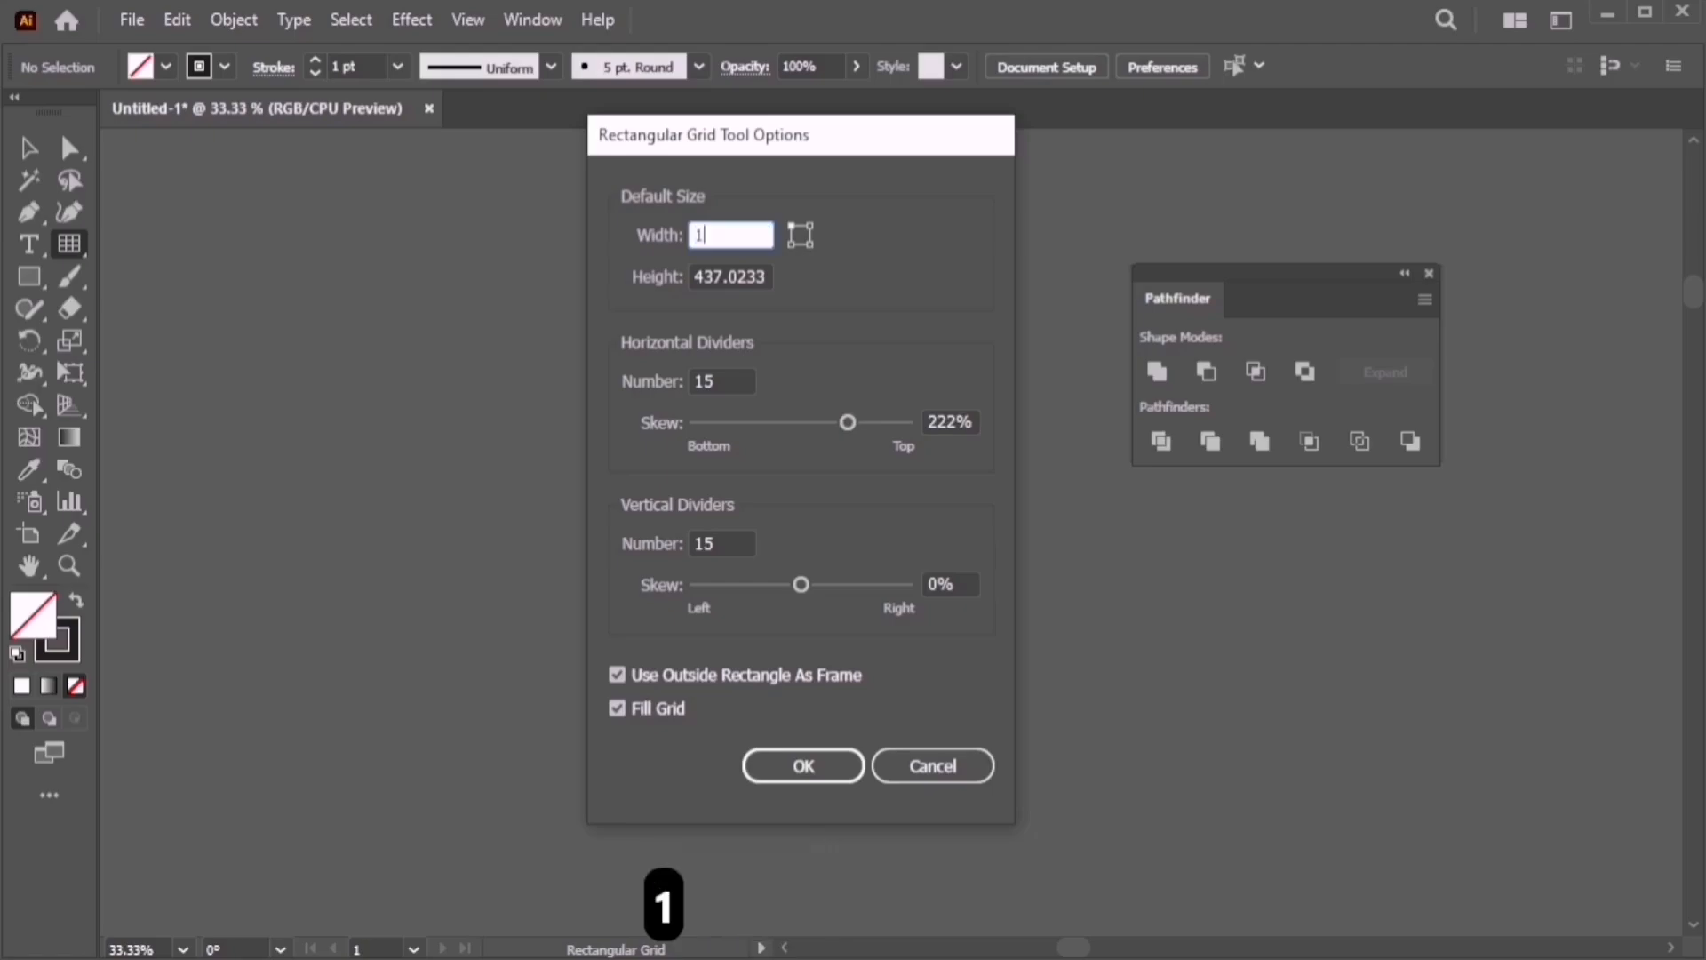
key("Tab")
type("1000")
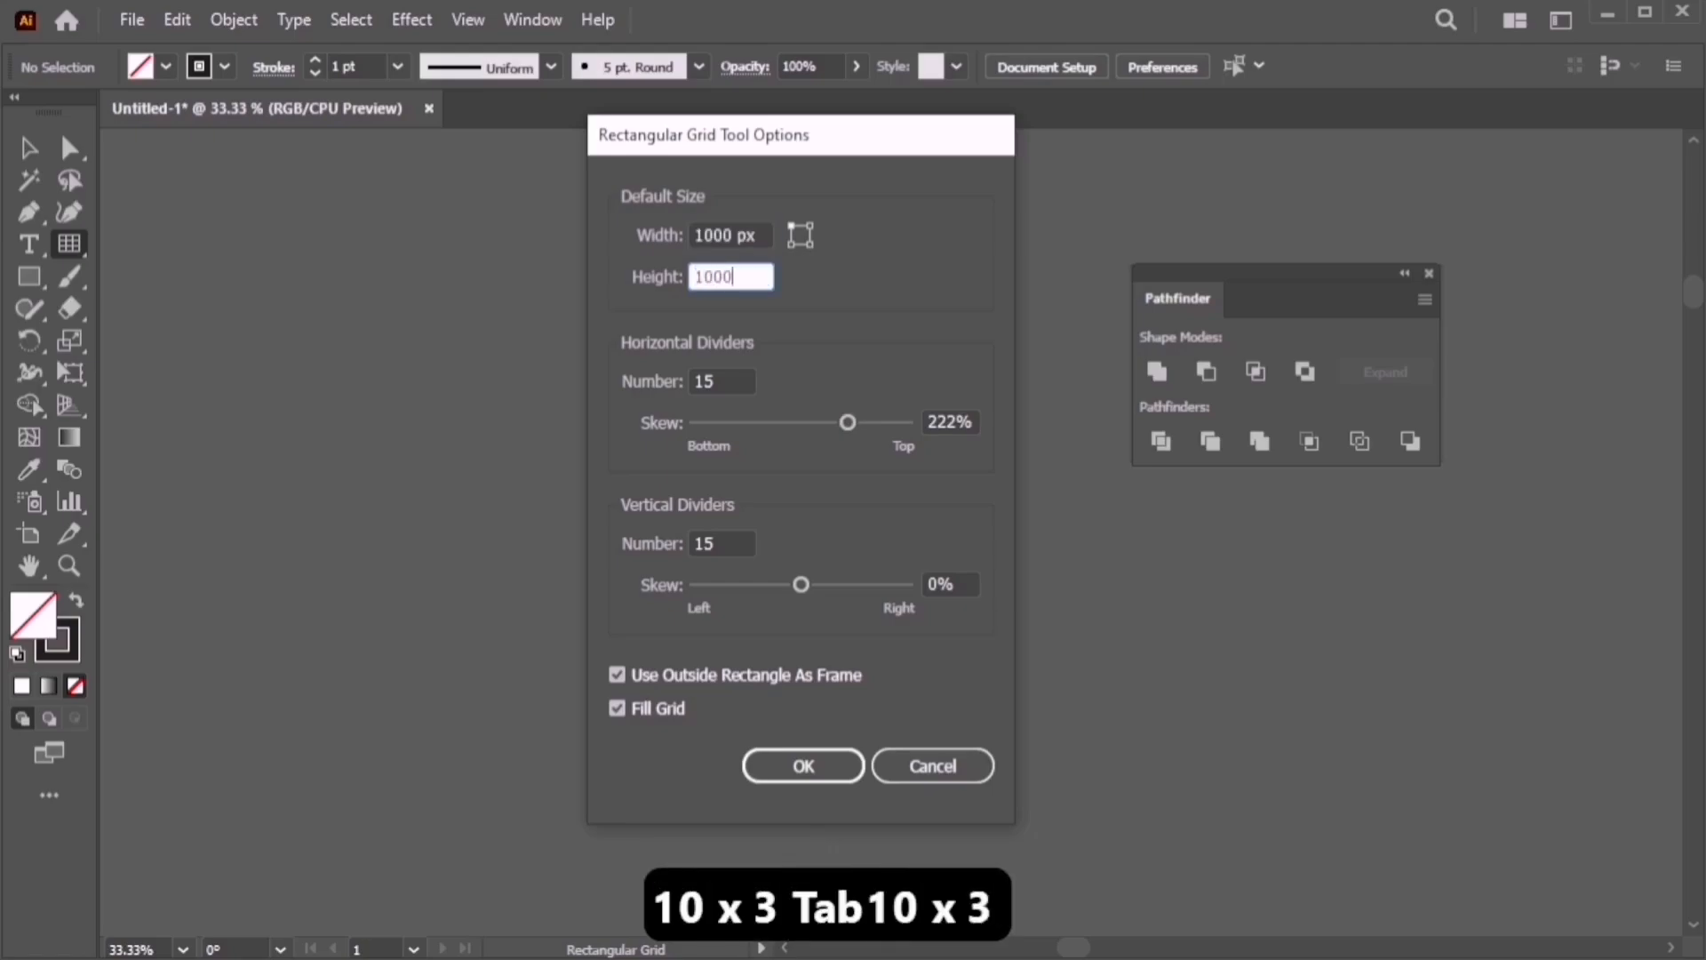
left_click_drag(844, 417, 868, 418)
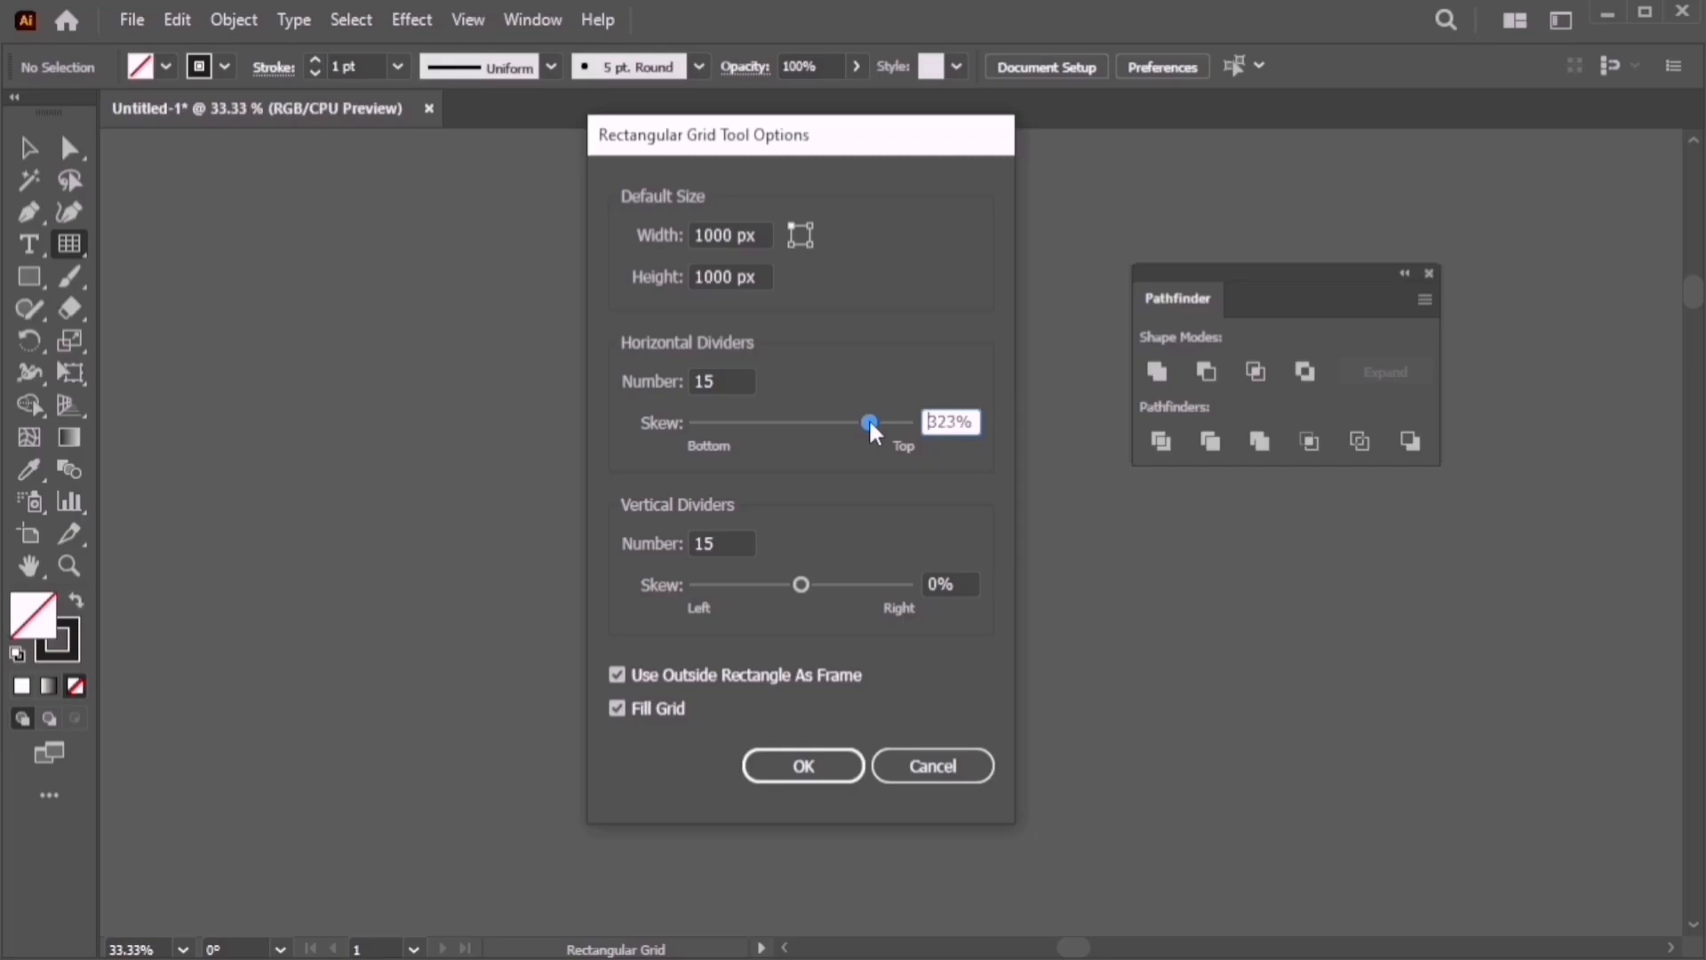
left_click(832, 766)
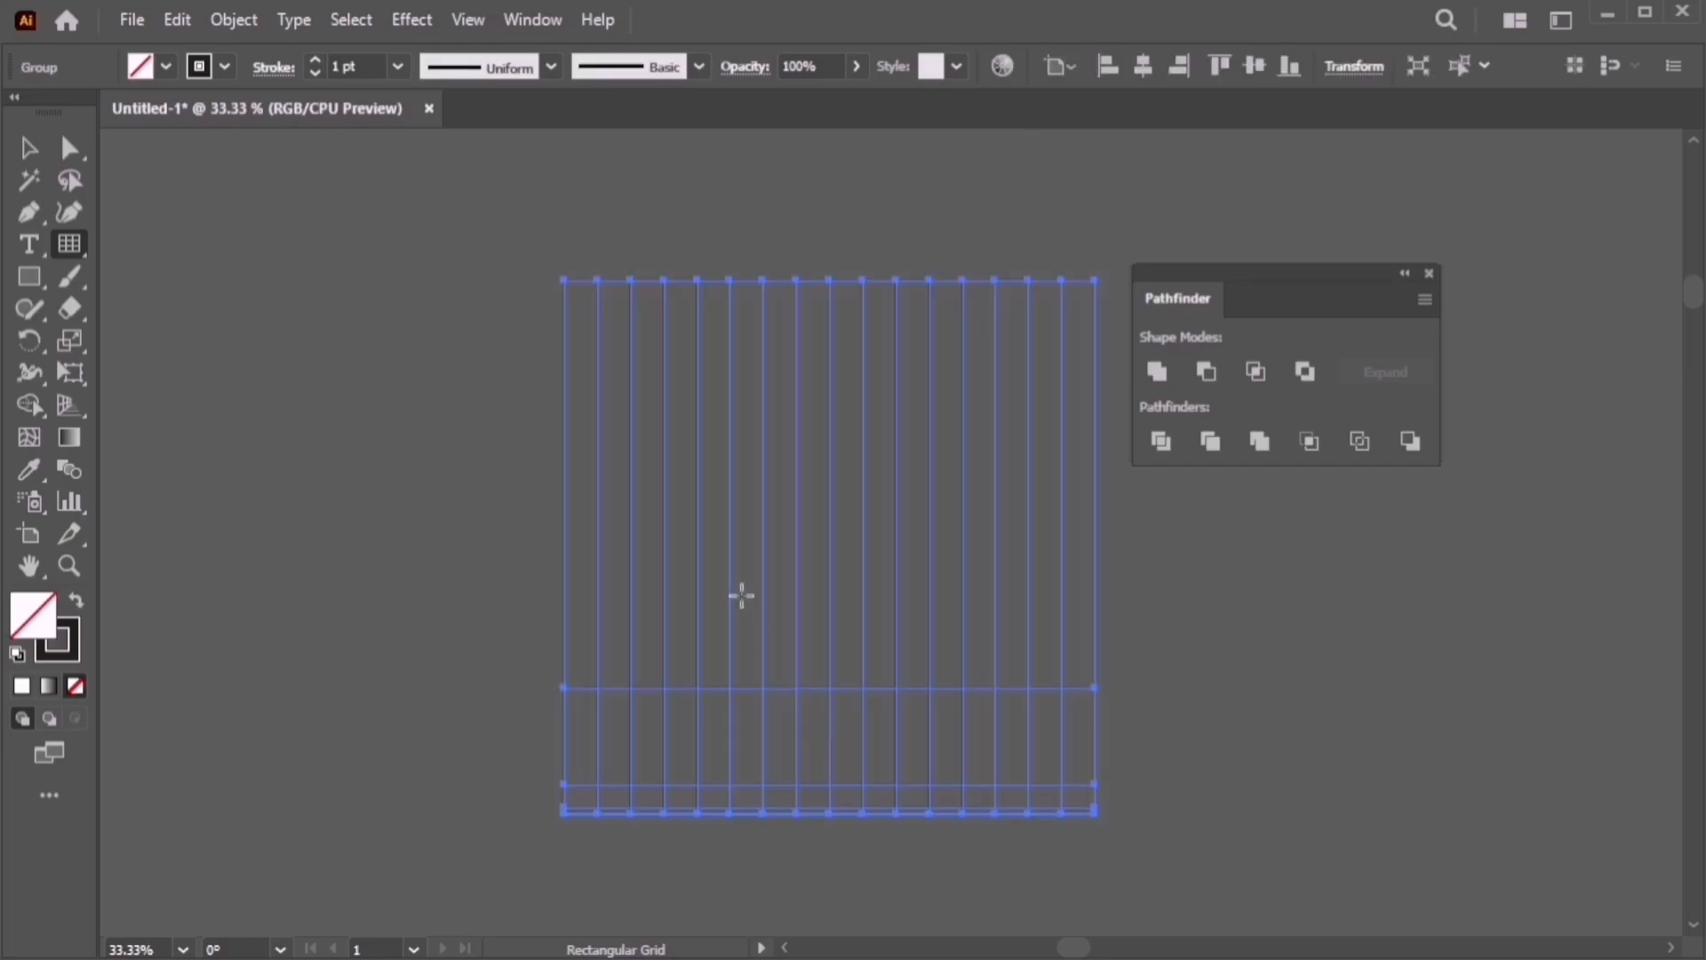
Create a second rectangular grid overlapping the first, with the horizontal dividers' skew set to -322%
left_click(362, 373)
left_click_drag(868, 422, 735, 423)
left_click(835, 766)
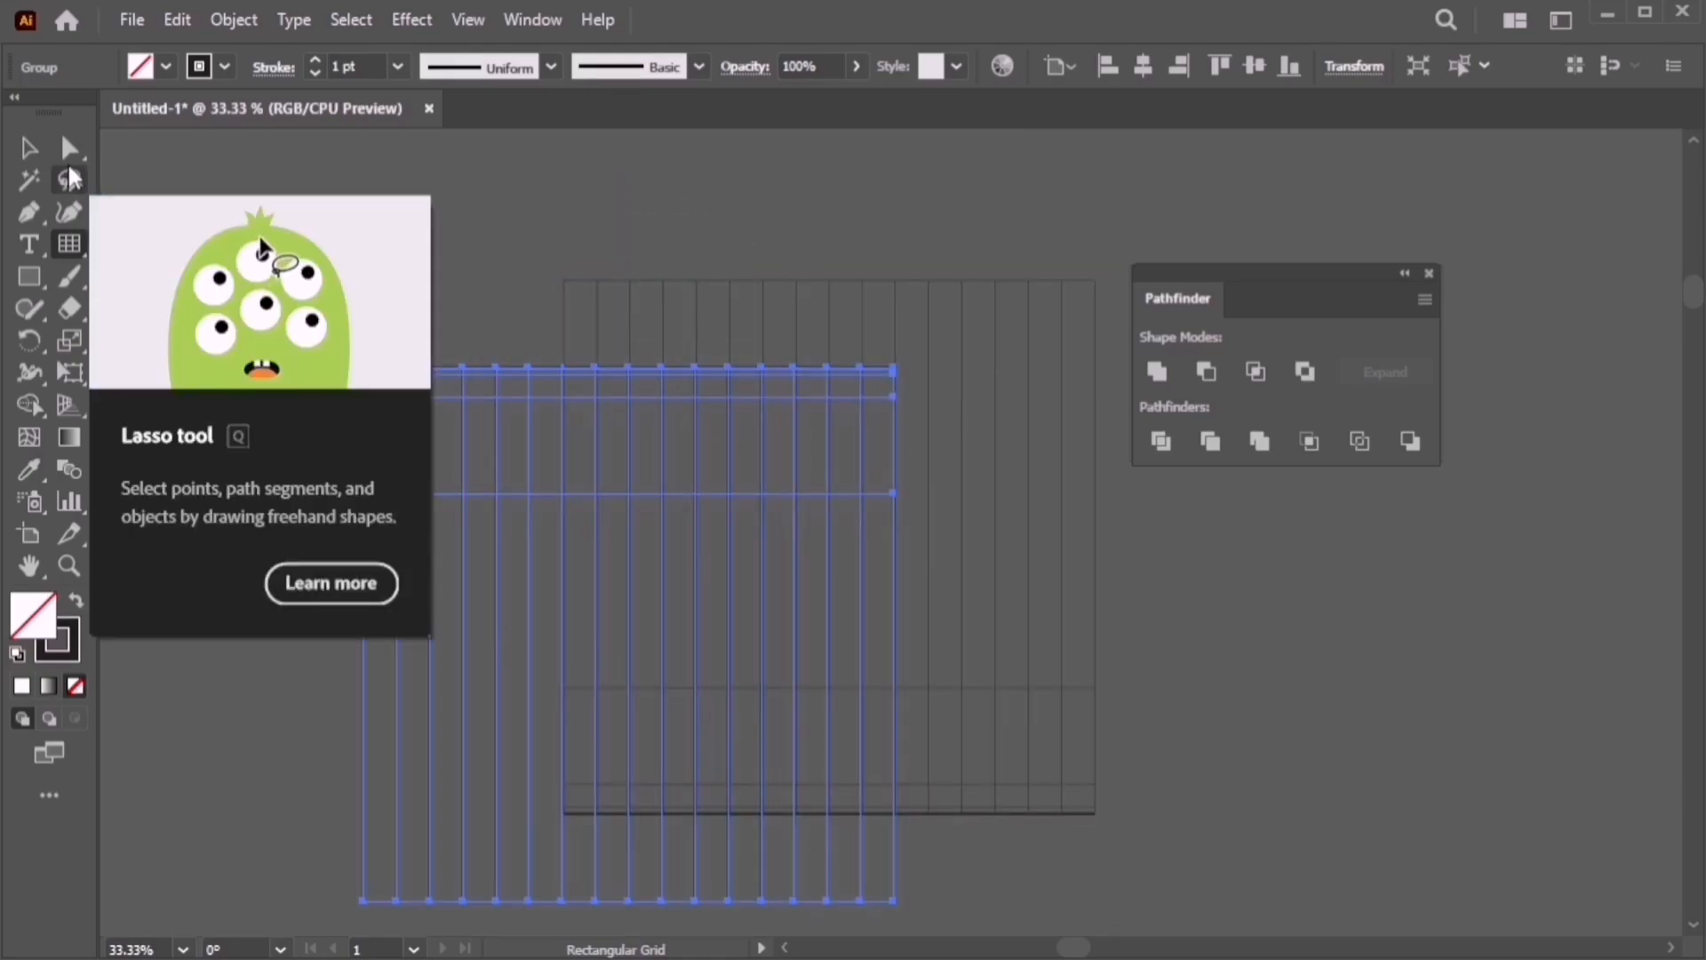
Select and delete the two overlapping grids with skewed horizontal dividers
left_click(28, 148)
left_click(255, 251)
left_click_drag(275, 259, 1173, 887)
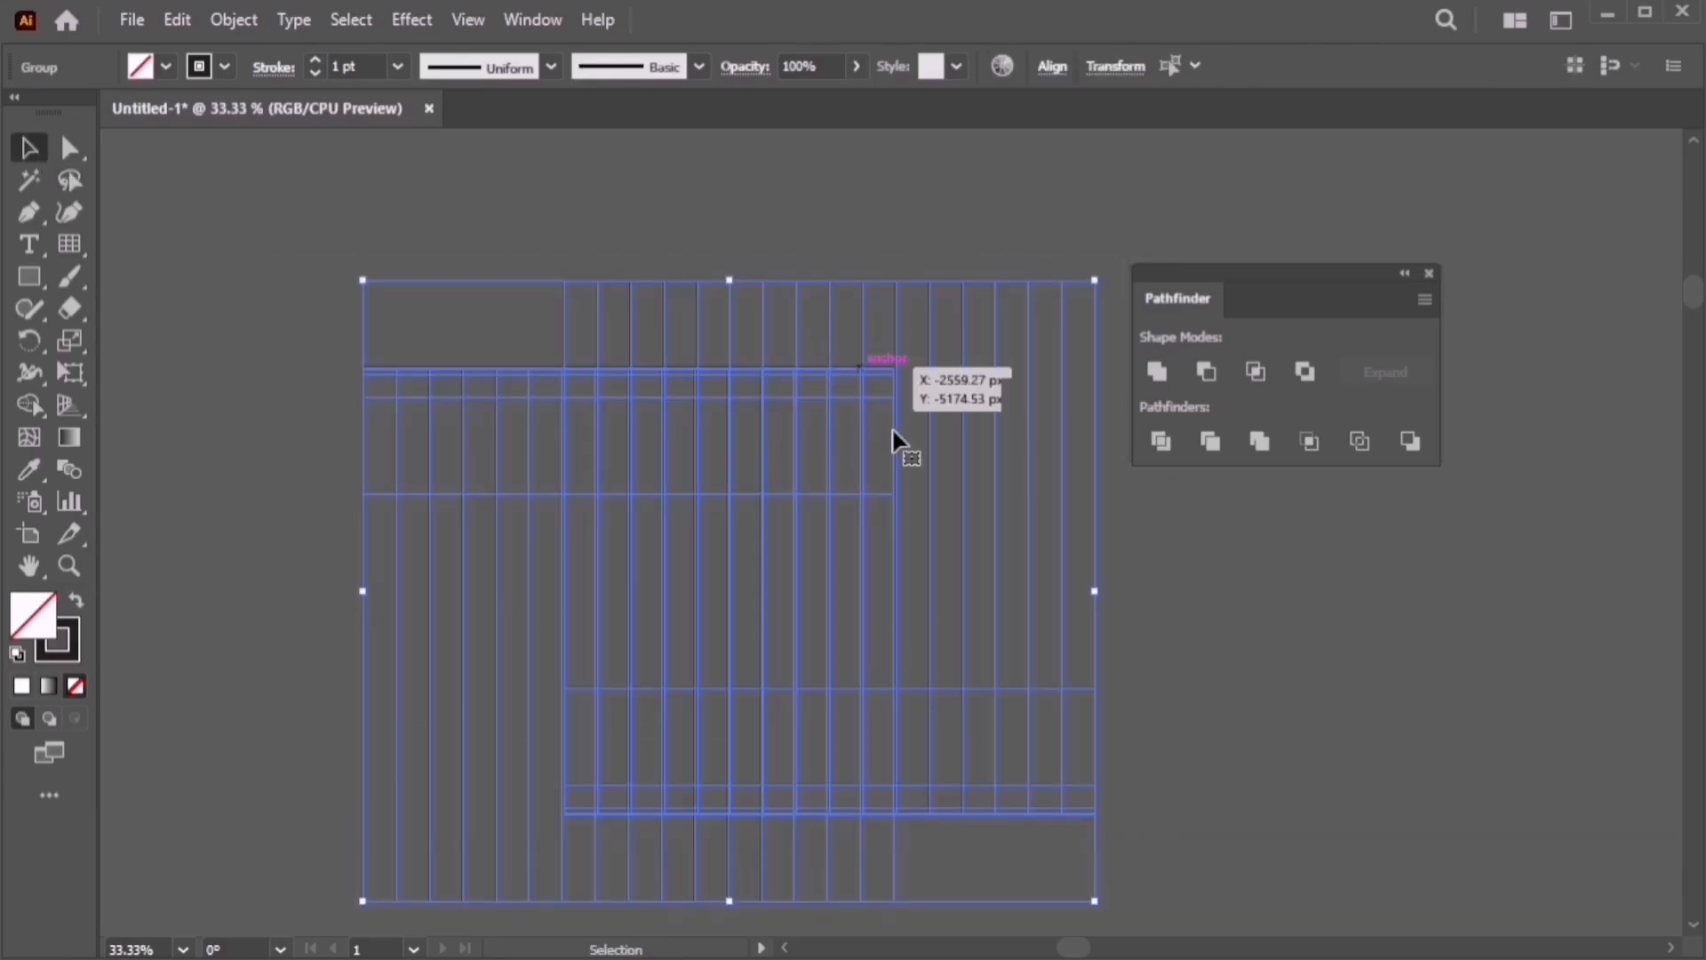
key("Delete")
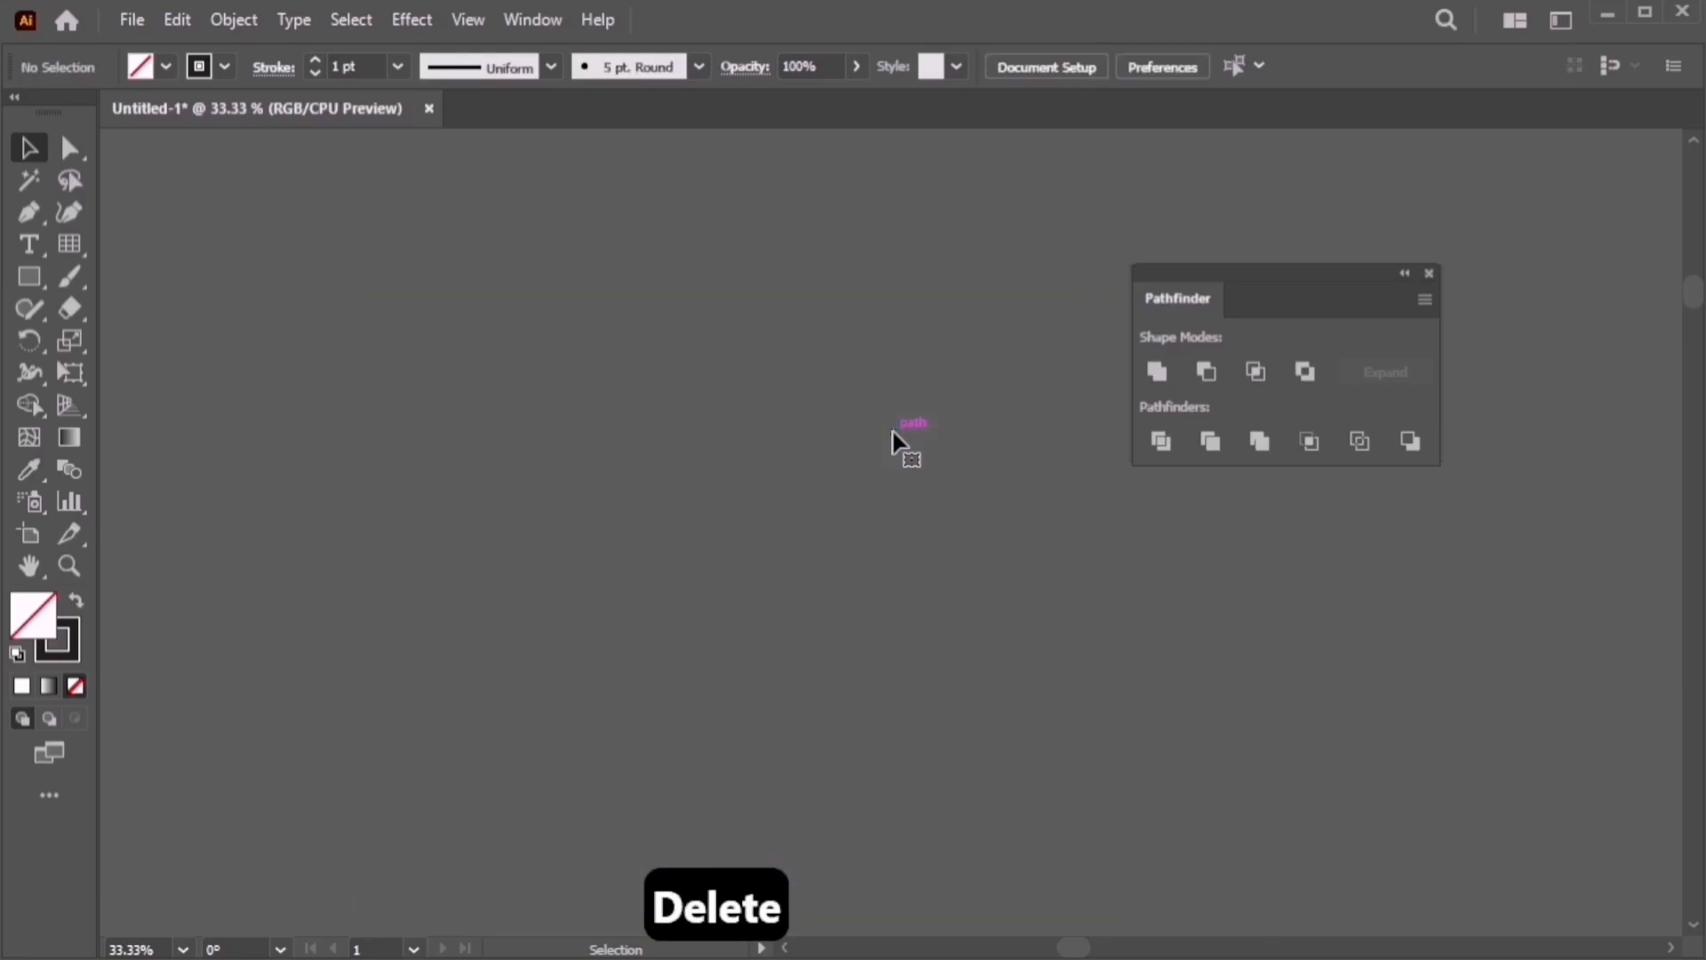
Create a rectangular grid with the horizontal skew set to 0% and the vertical dividers skewed toward Right
left_click(78, 245)
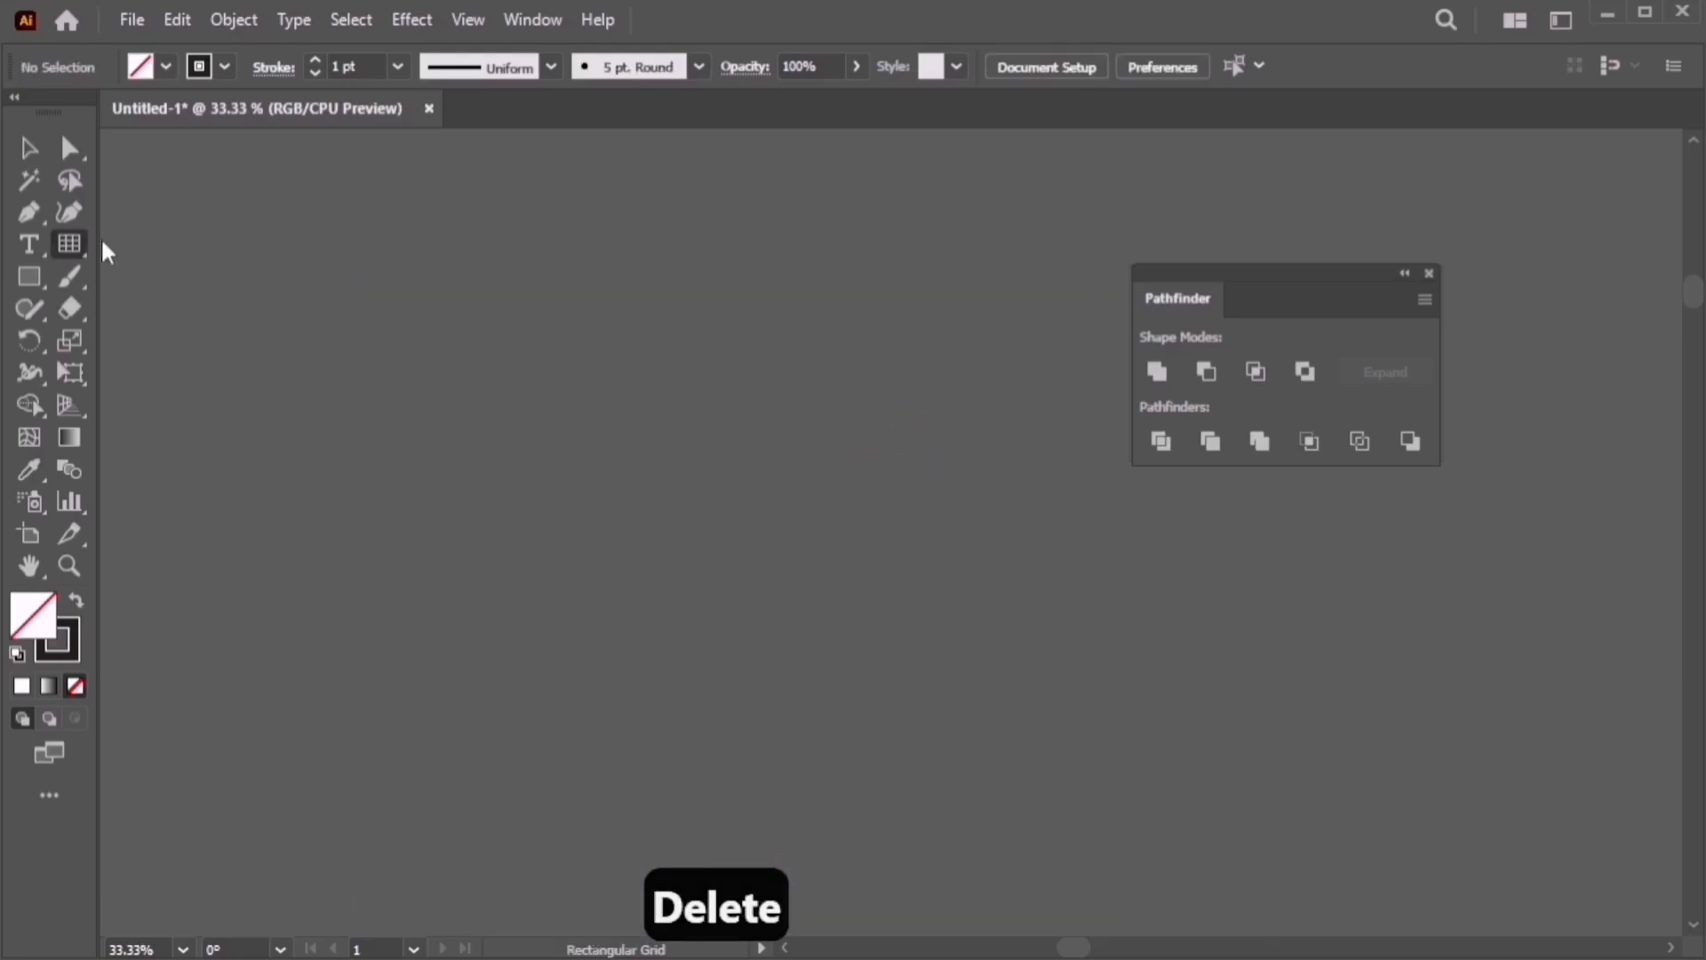
left_click(476, 255)
left_click(954, 423)
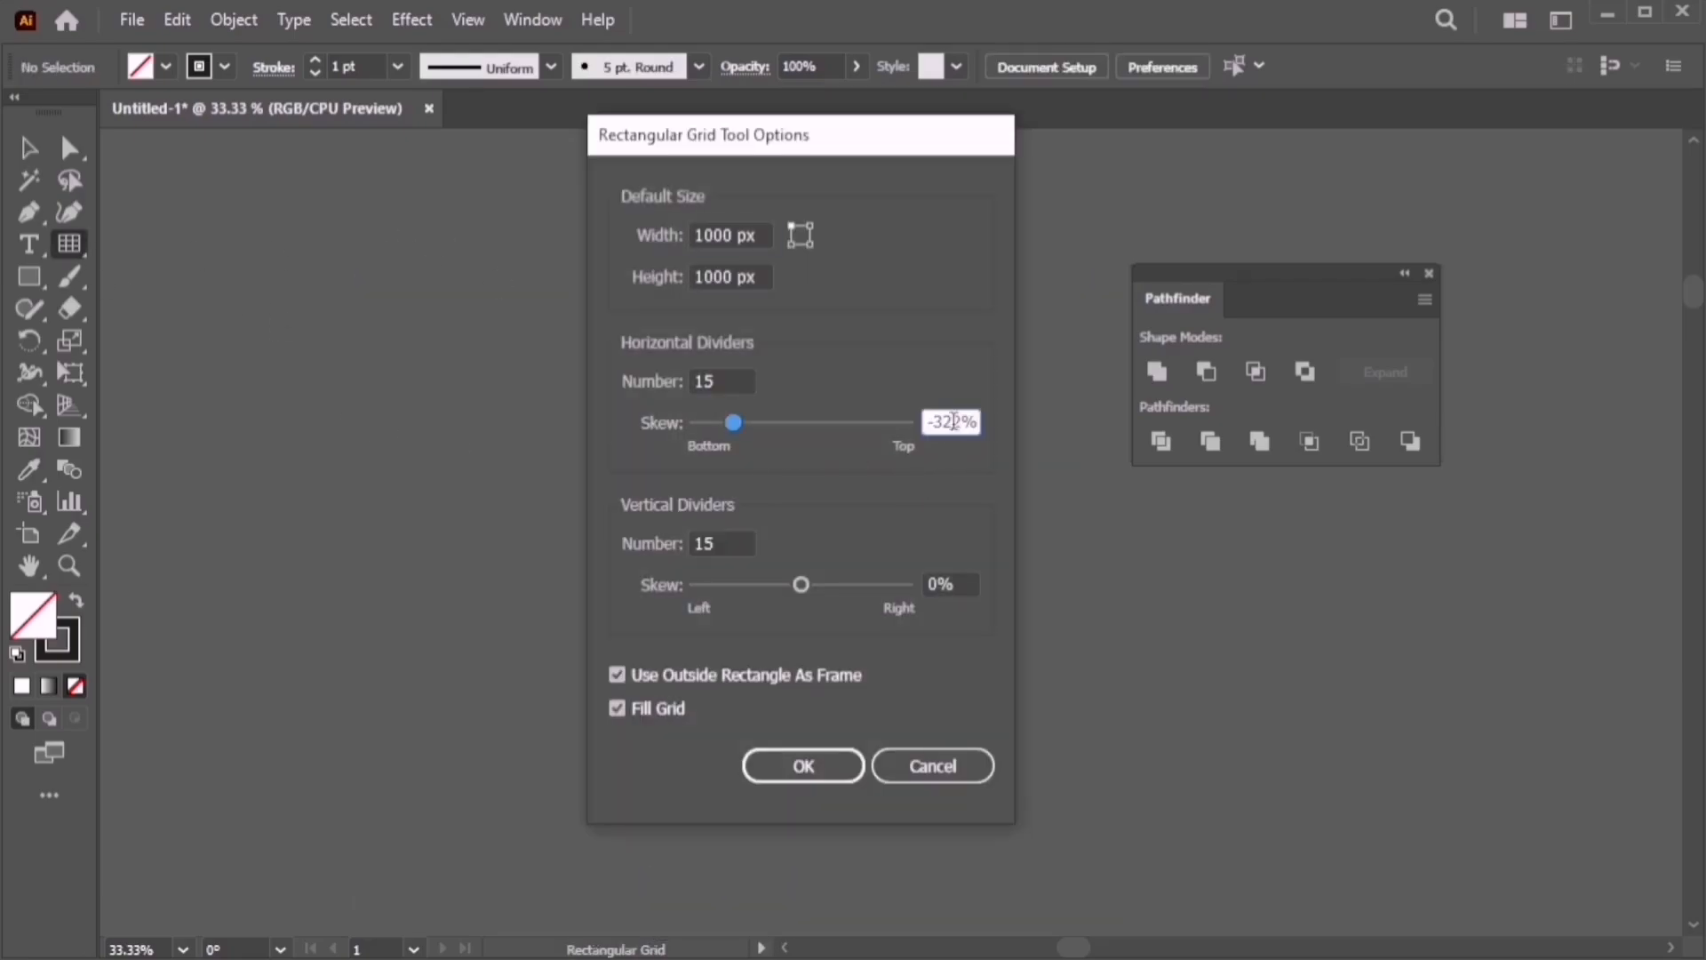
type("0")
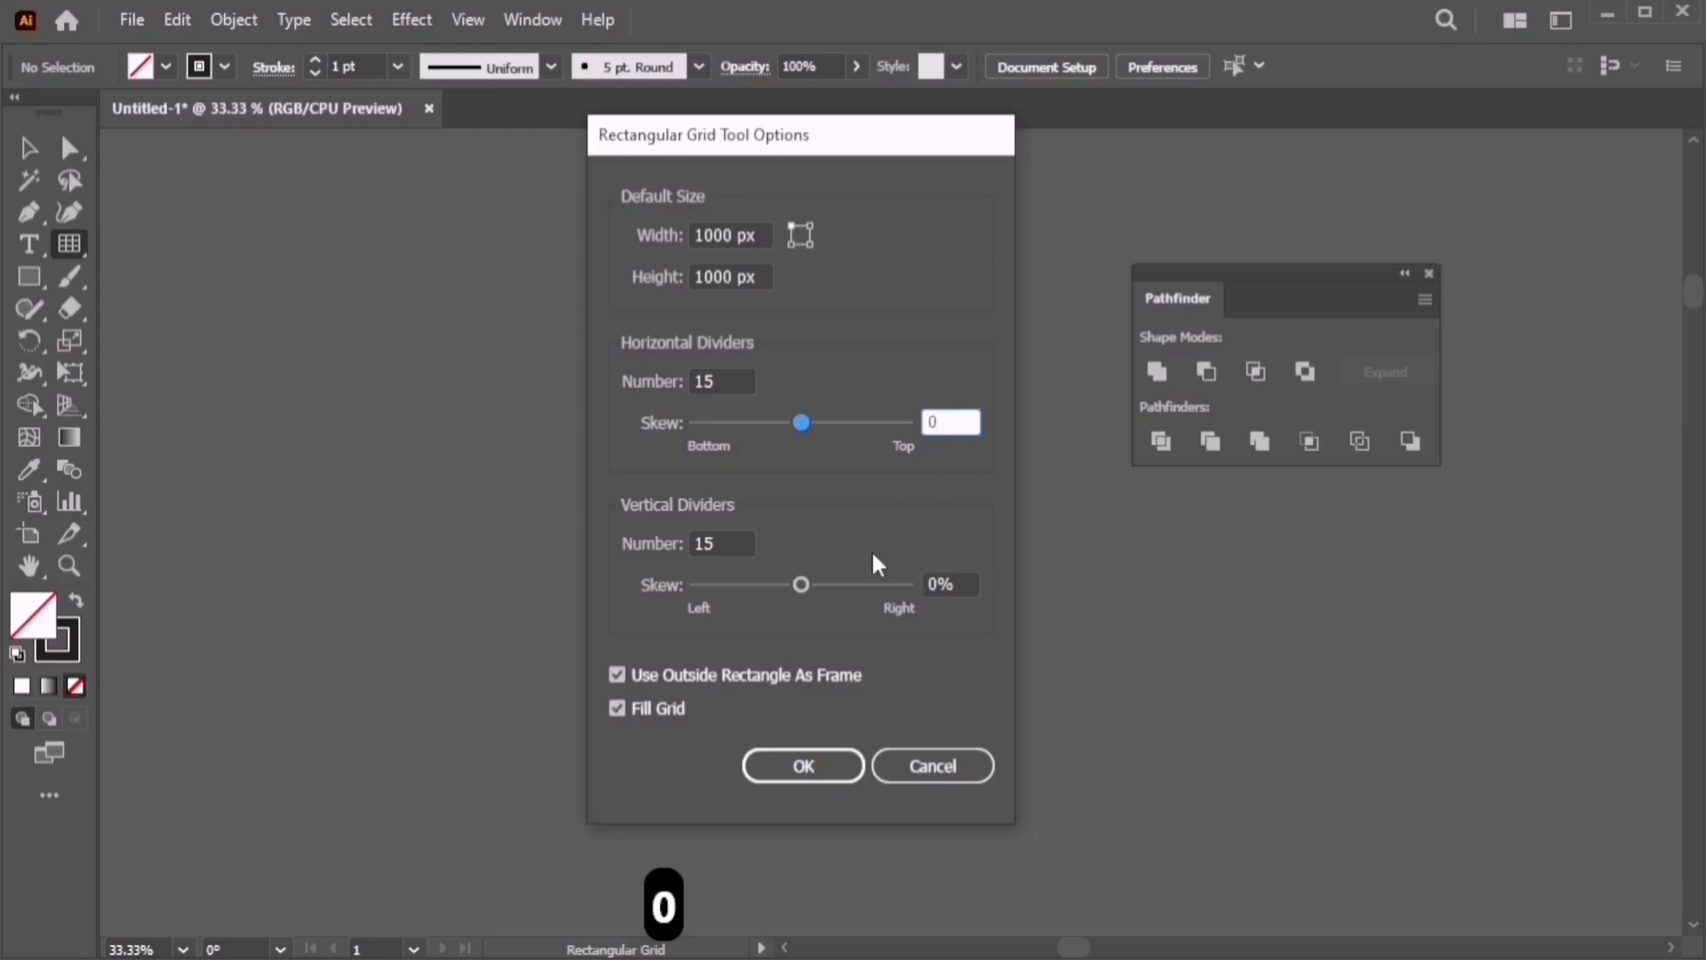
left_click_drag(801, 585, 849, 583)
left_click(803, 766)
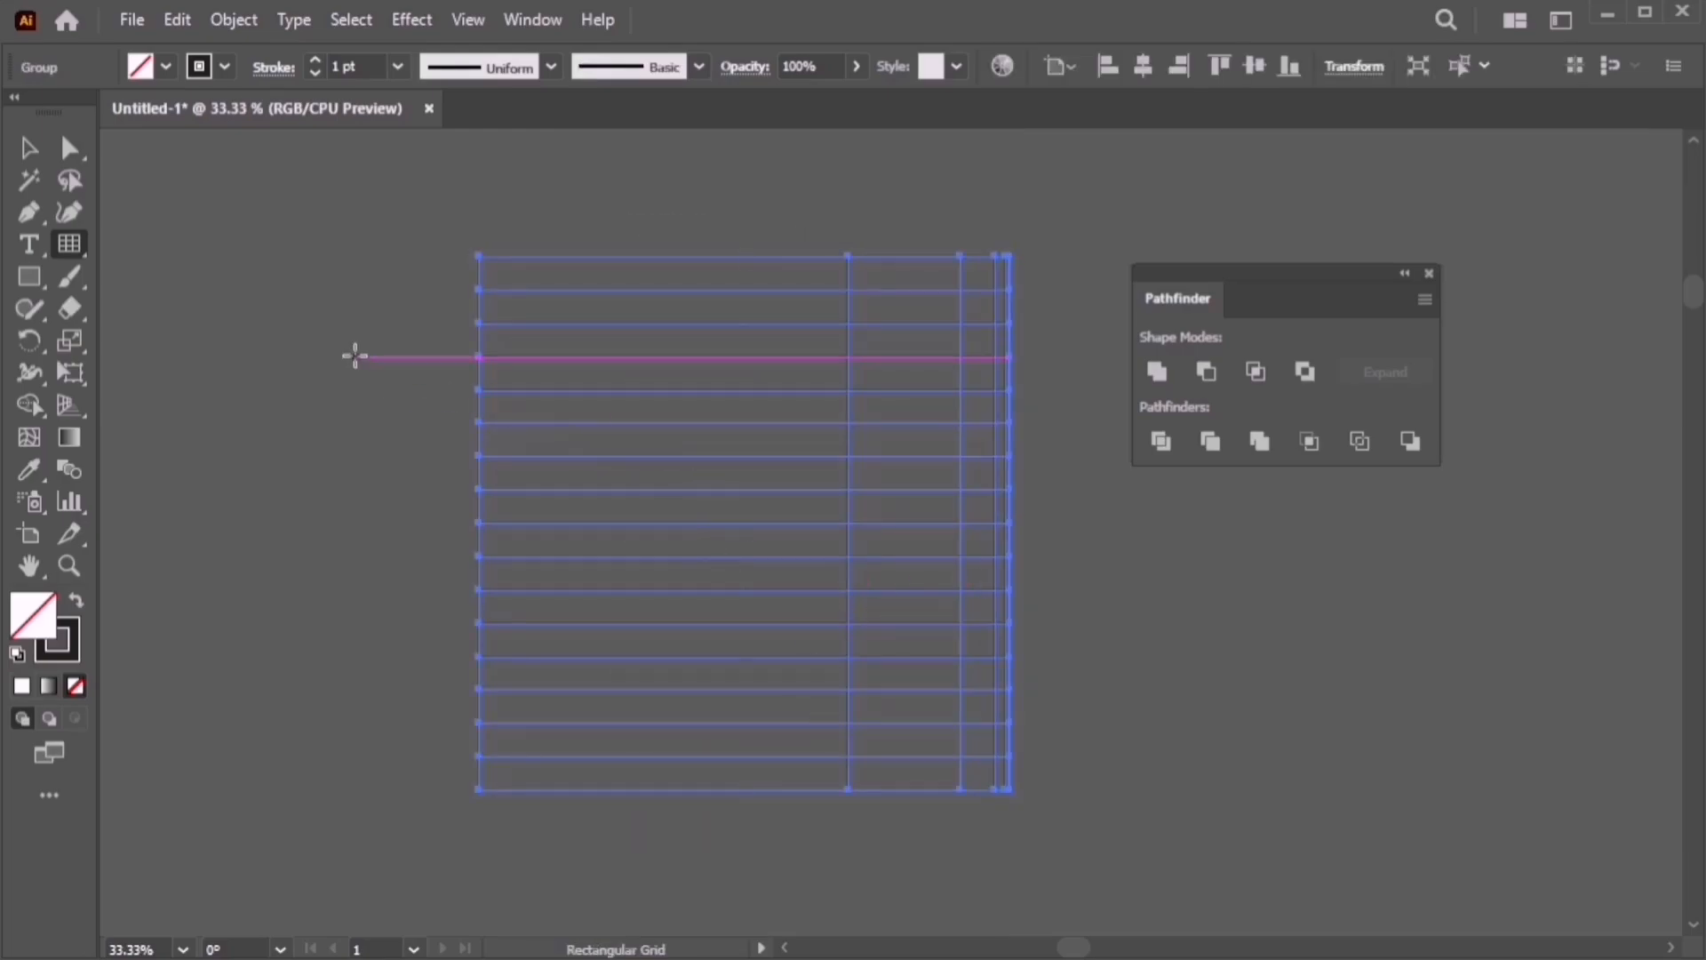
Create another overlapping grid with the vertical dividers skewed toward Left at -253%
left_click(354, 358)
left_click_drag(849, 585, 707, 587)
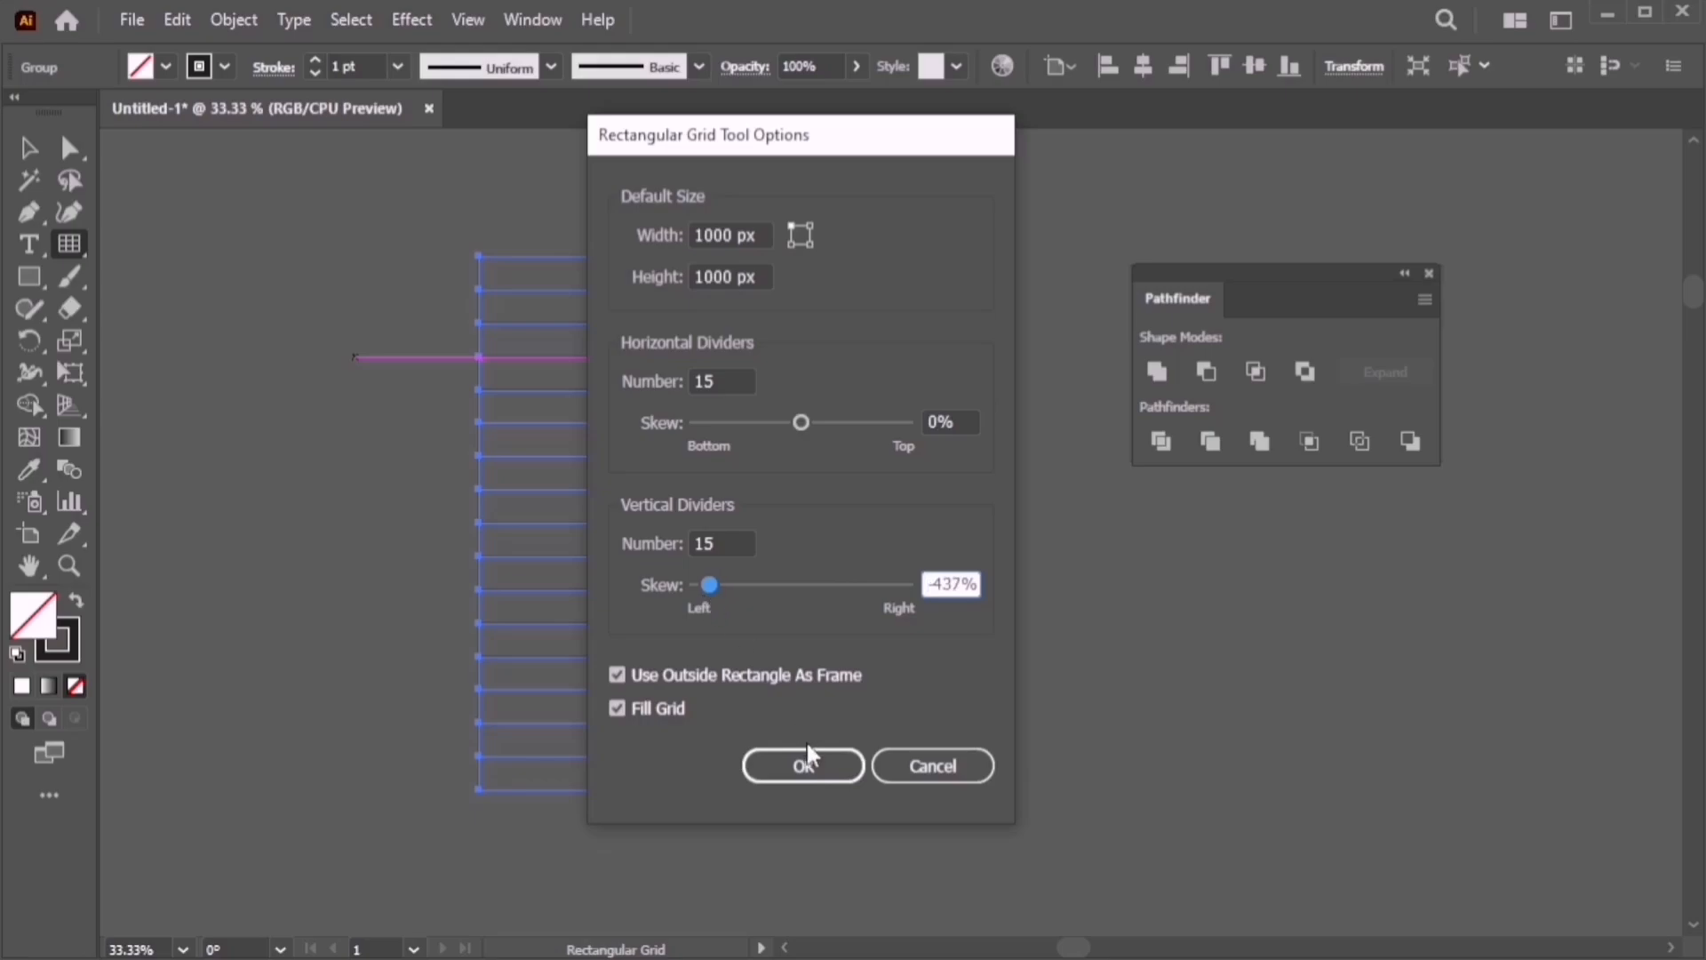
left_click(749, 585)
left_click(804, 766)
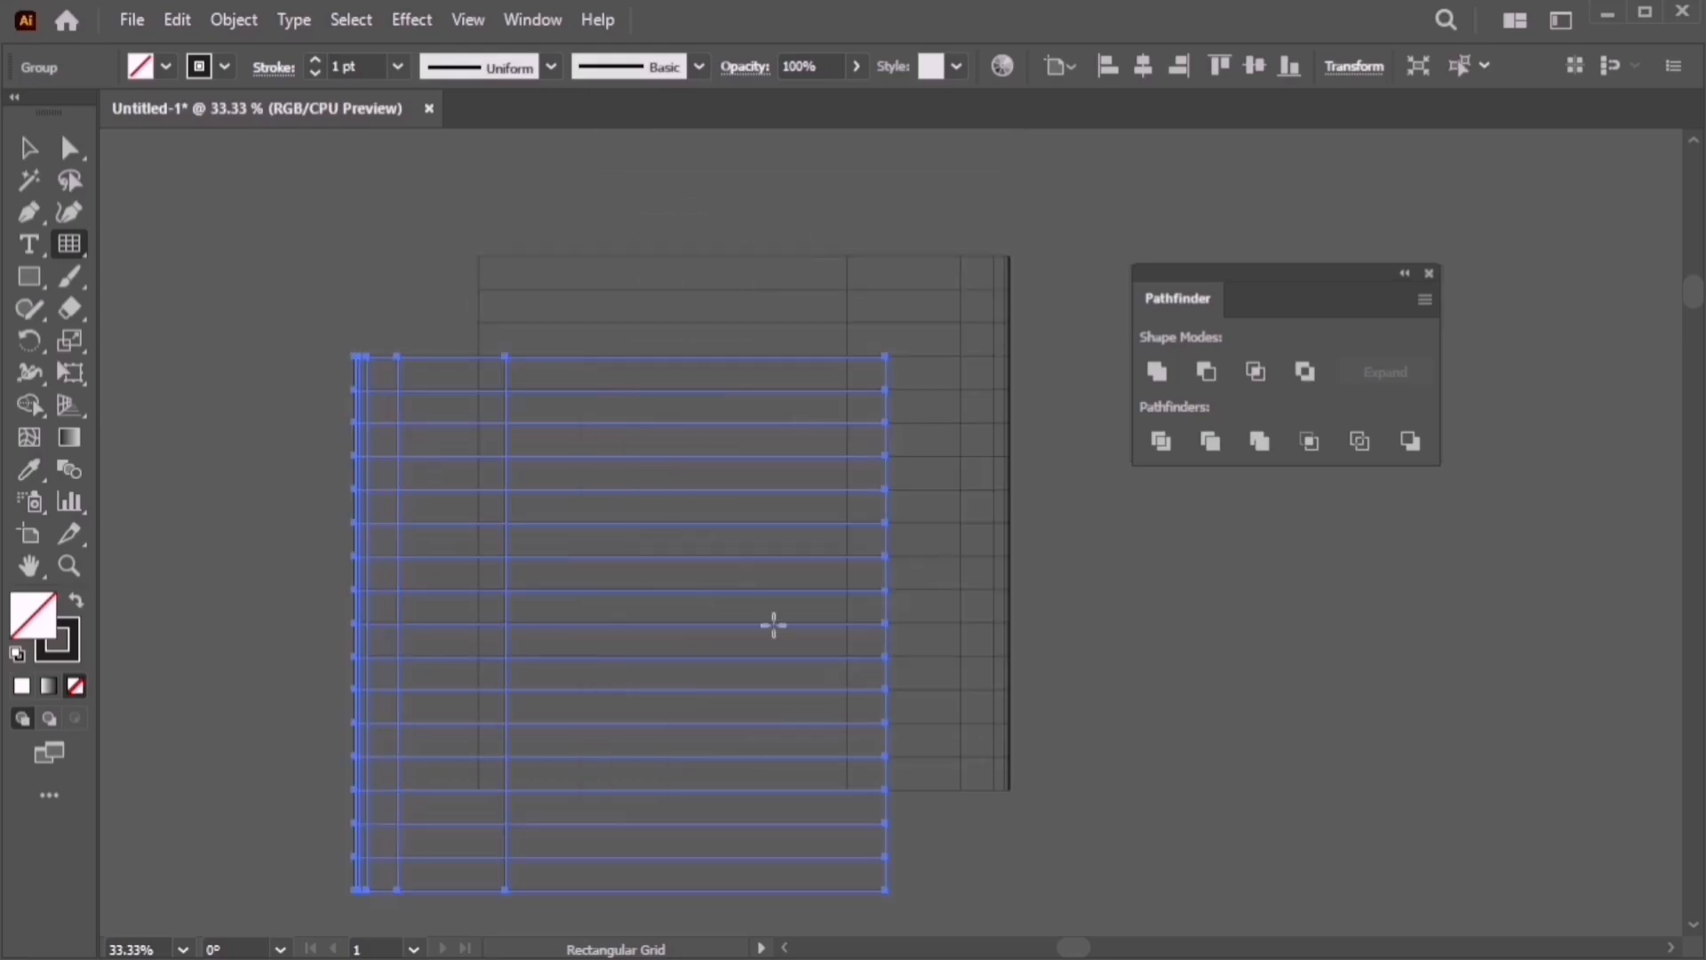
Select and delete the two overlapping grids with skewed vertical dividers
key("v")
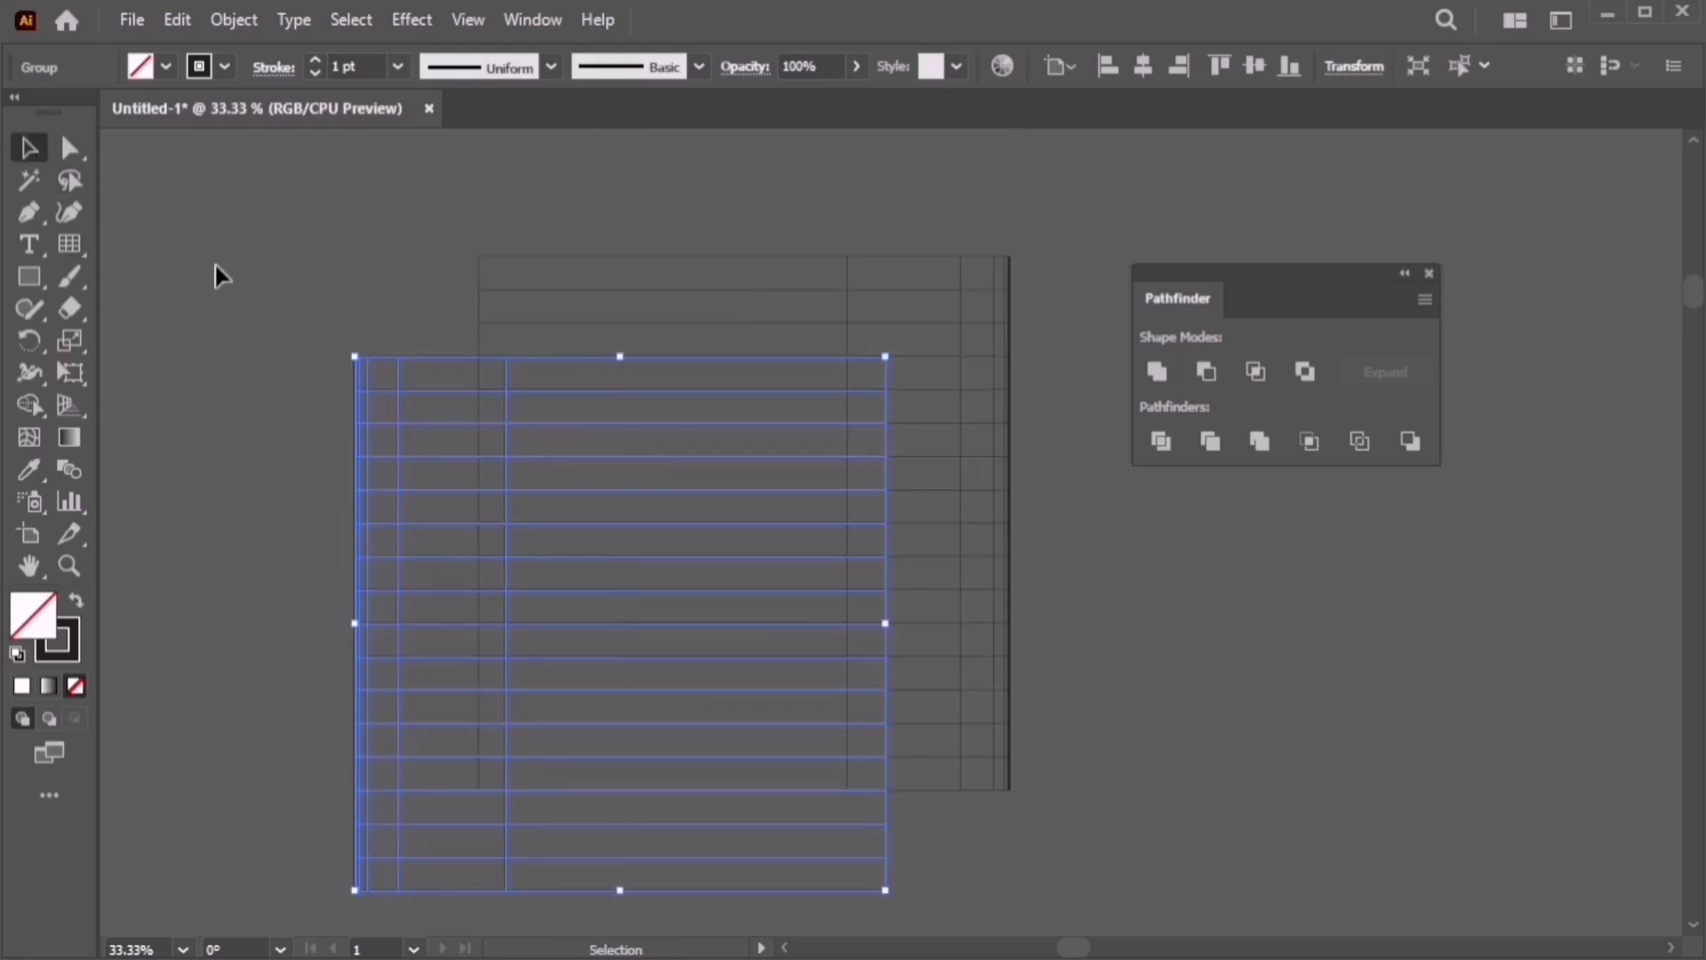
left_click_drag(185, 240, 1088, 684)
key("Delete")
Create a rectangular grid with 7 horizontal and 7 vertical dividers and the vertical skew set to 0%
left_click(68, 241)
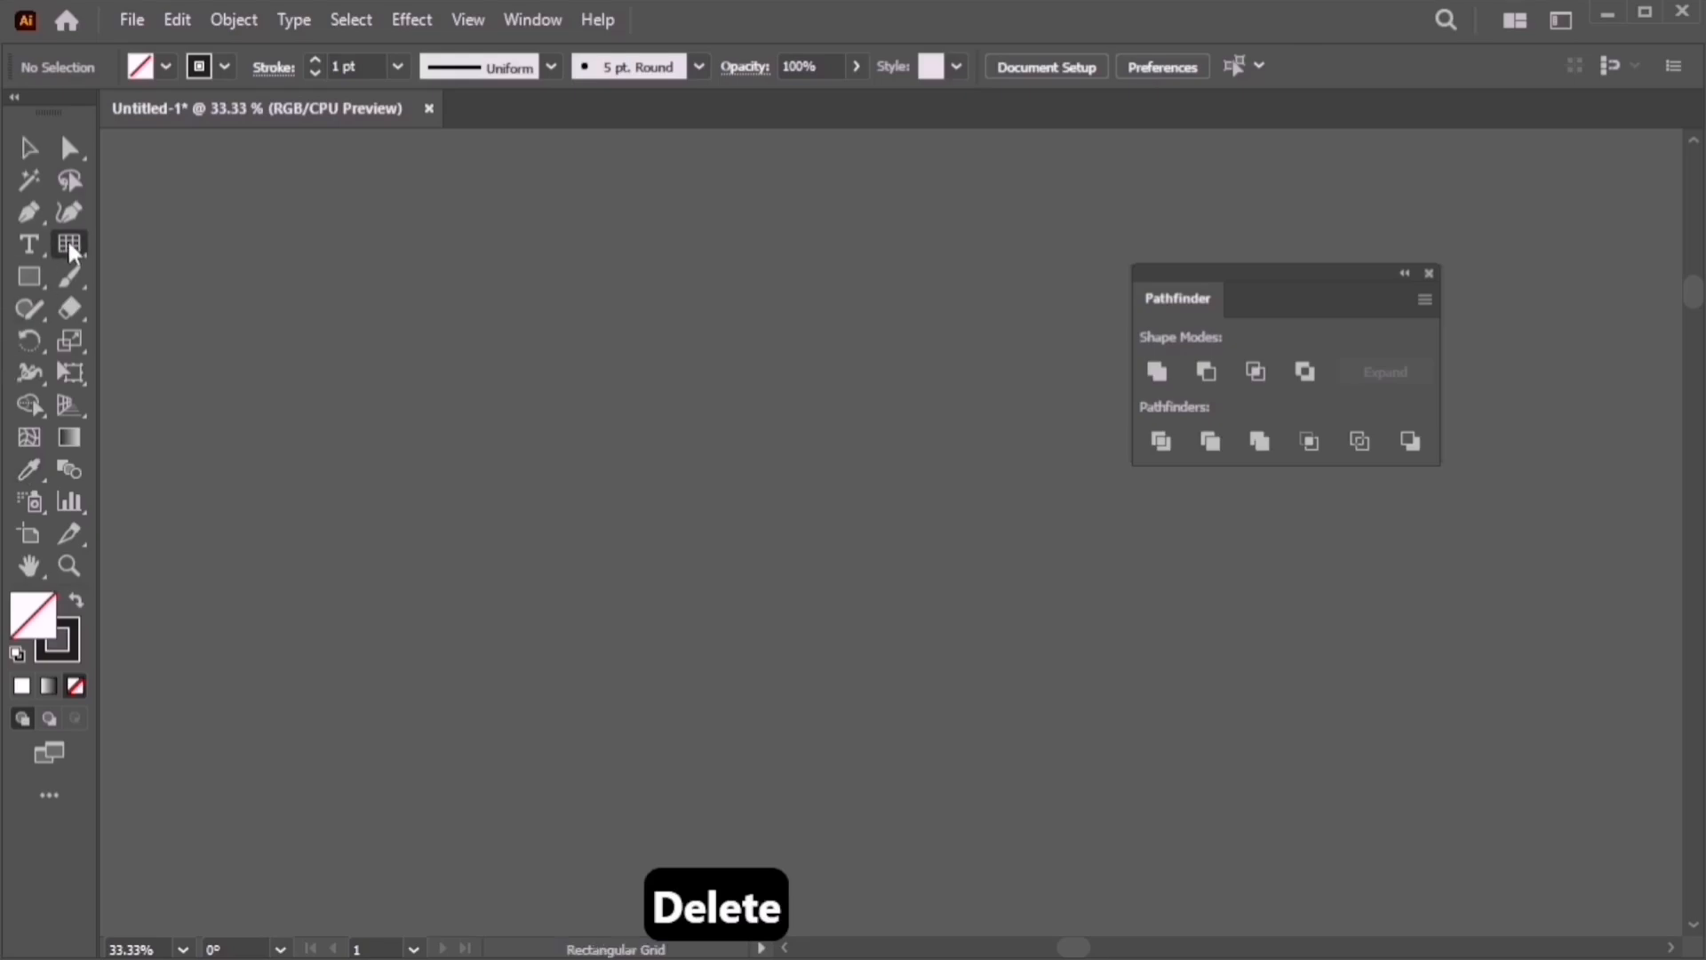
left_click(848, 347)
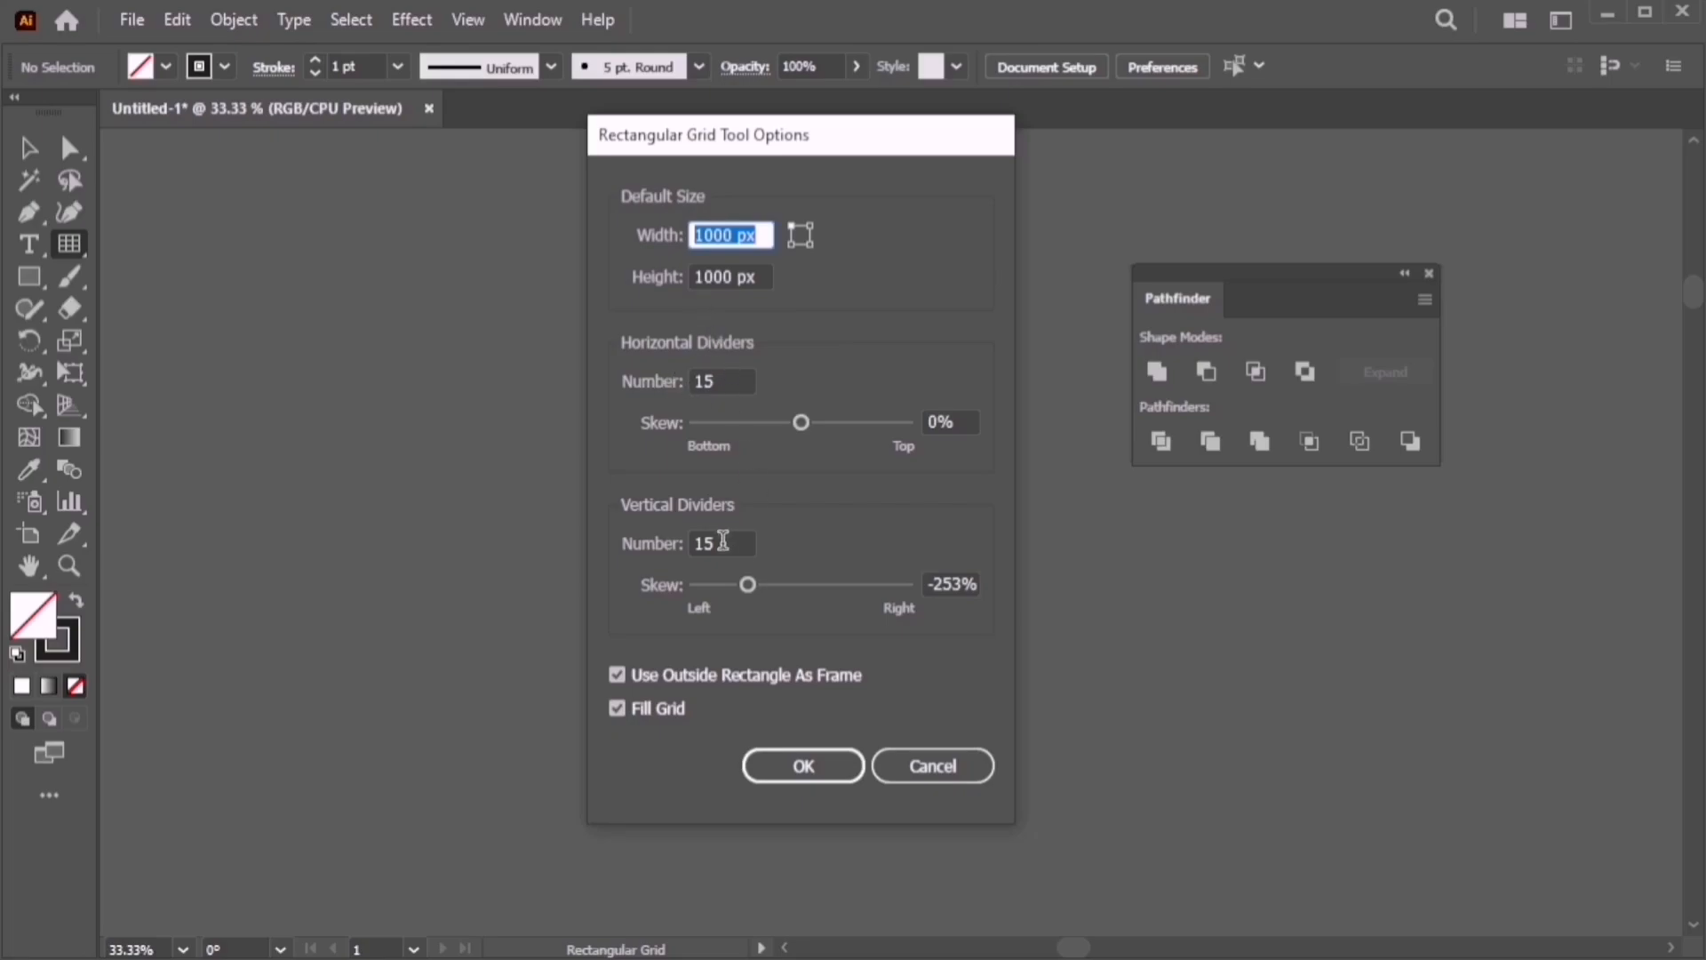
left_click(725, 381)
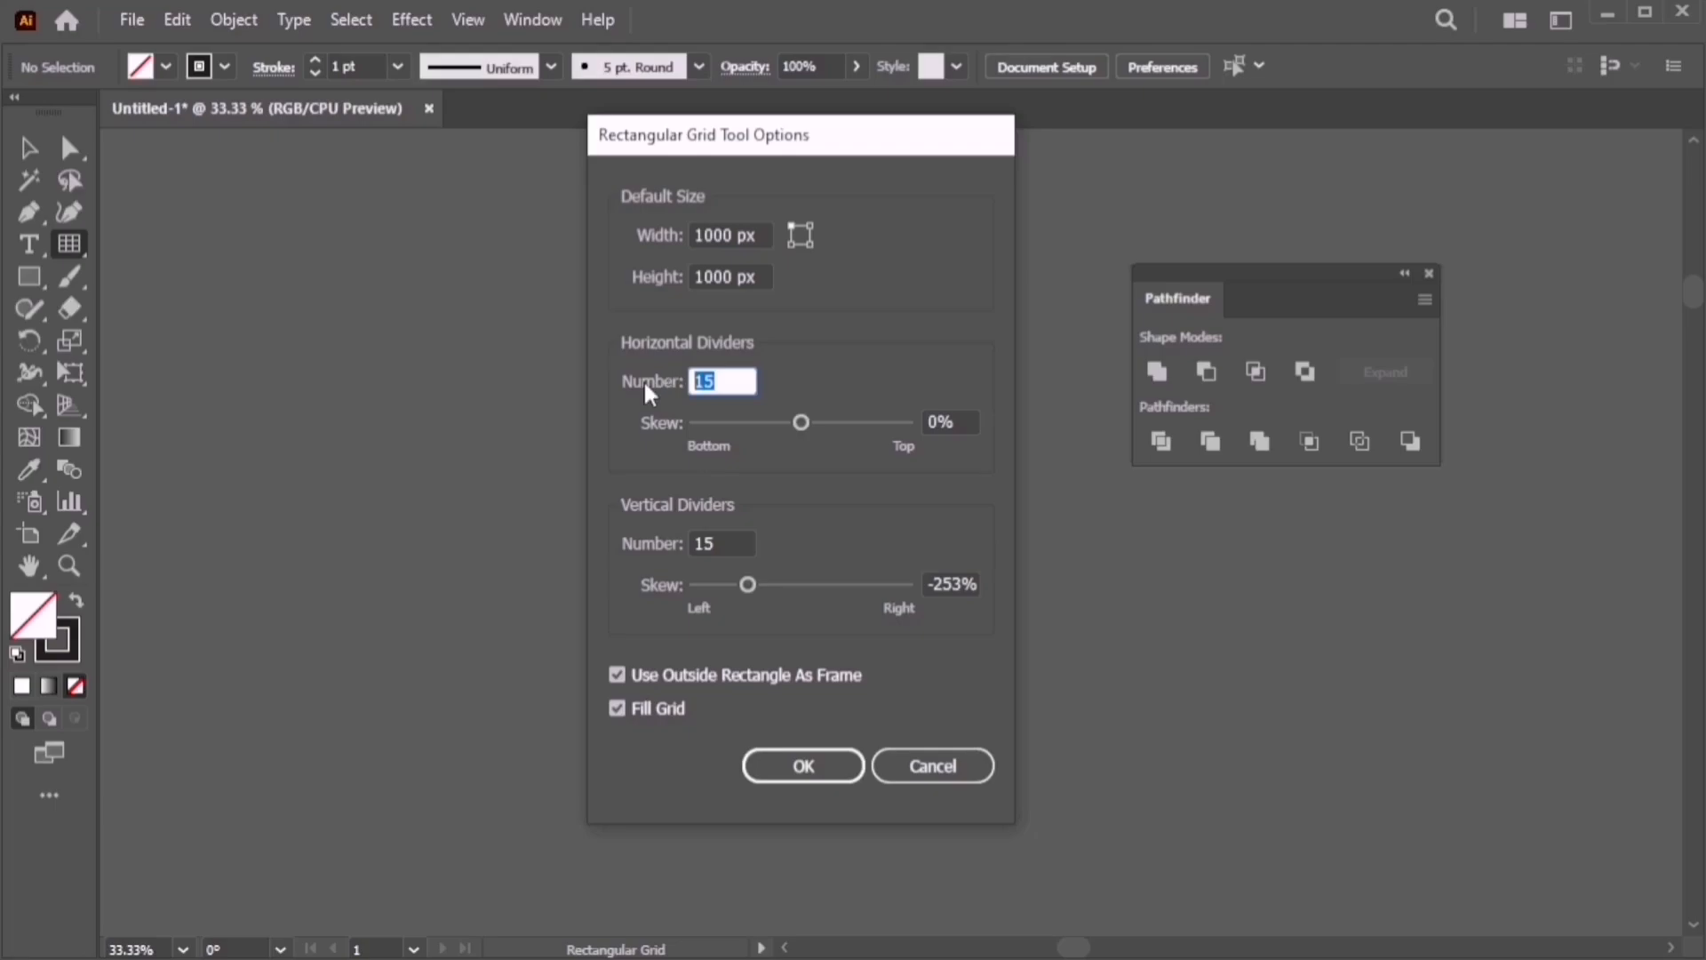
type("7")
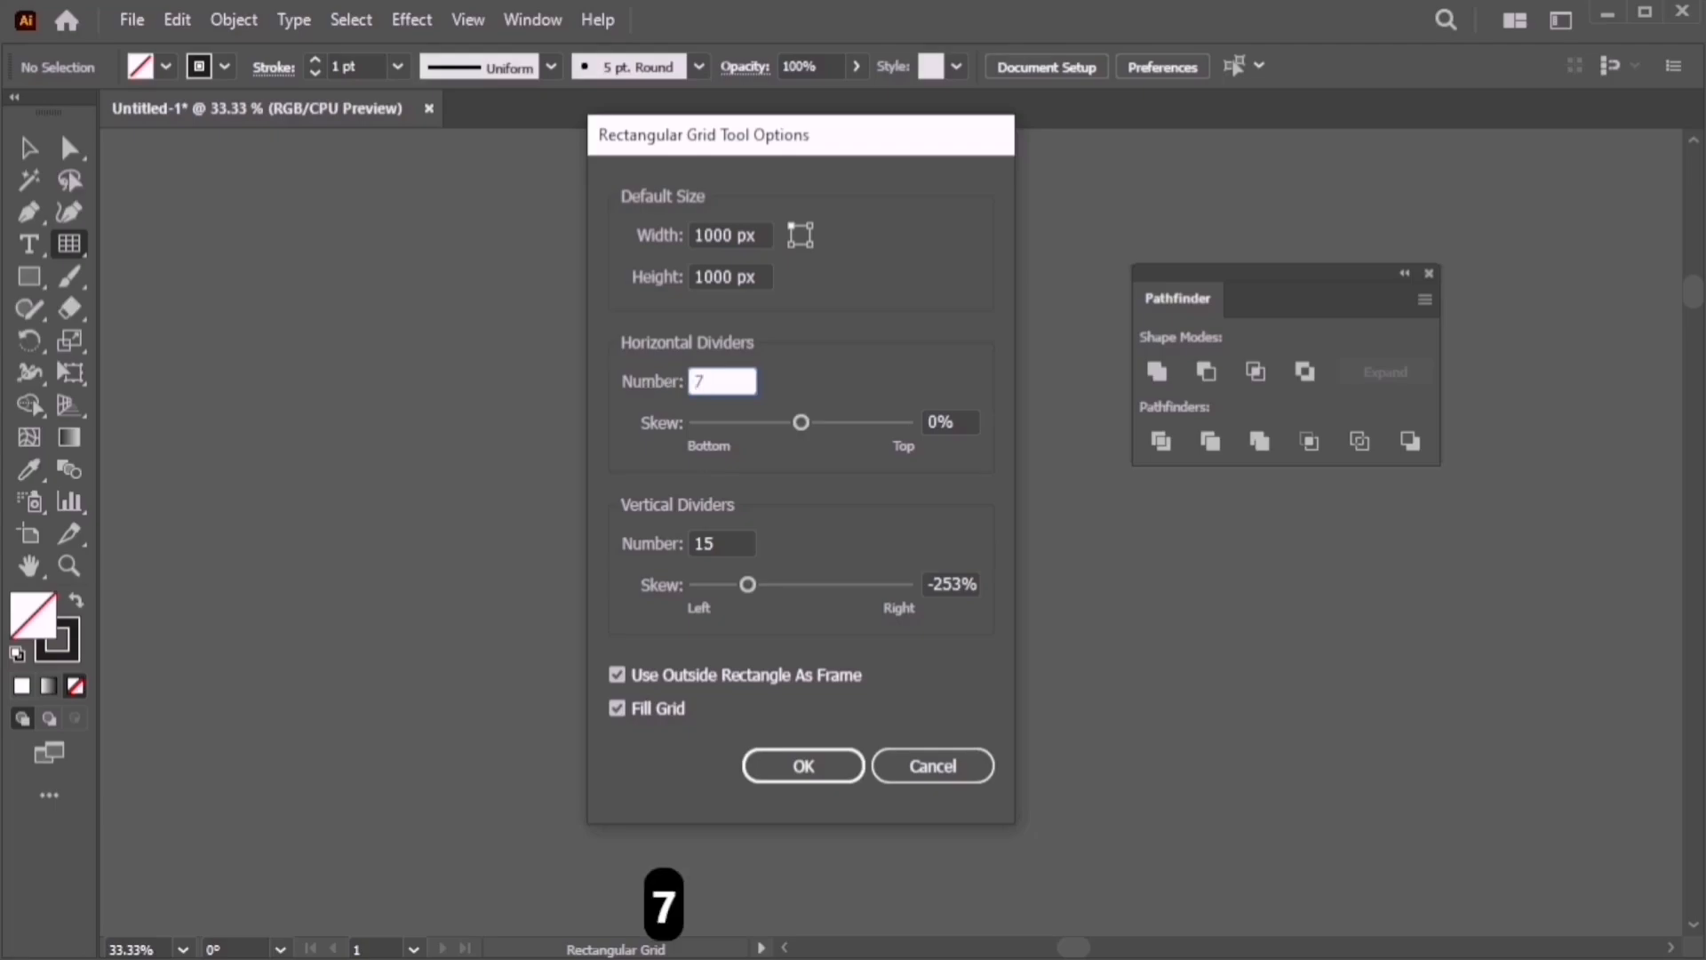
left_click(715, 543)
type("7")
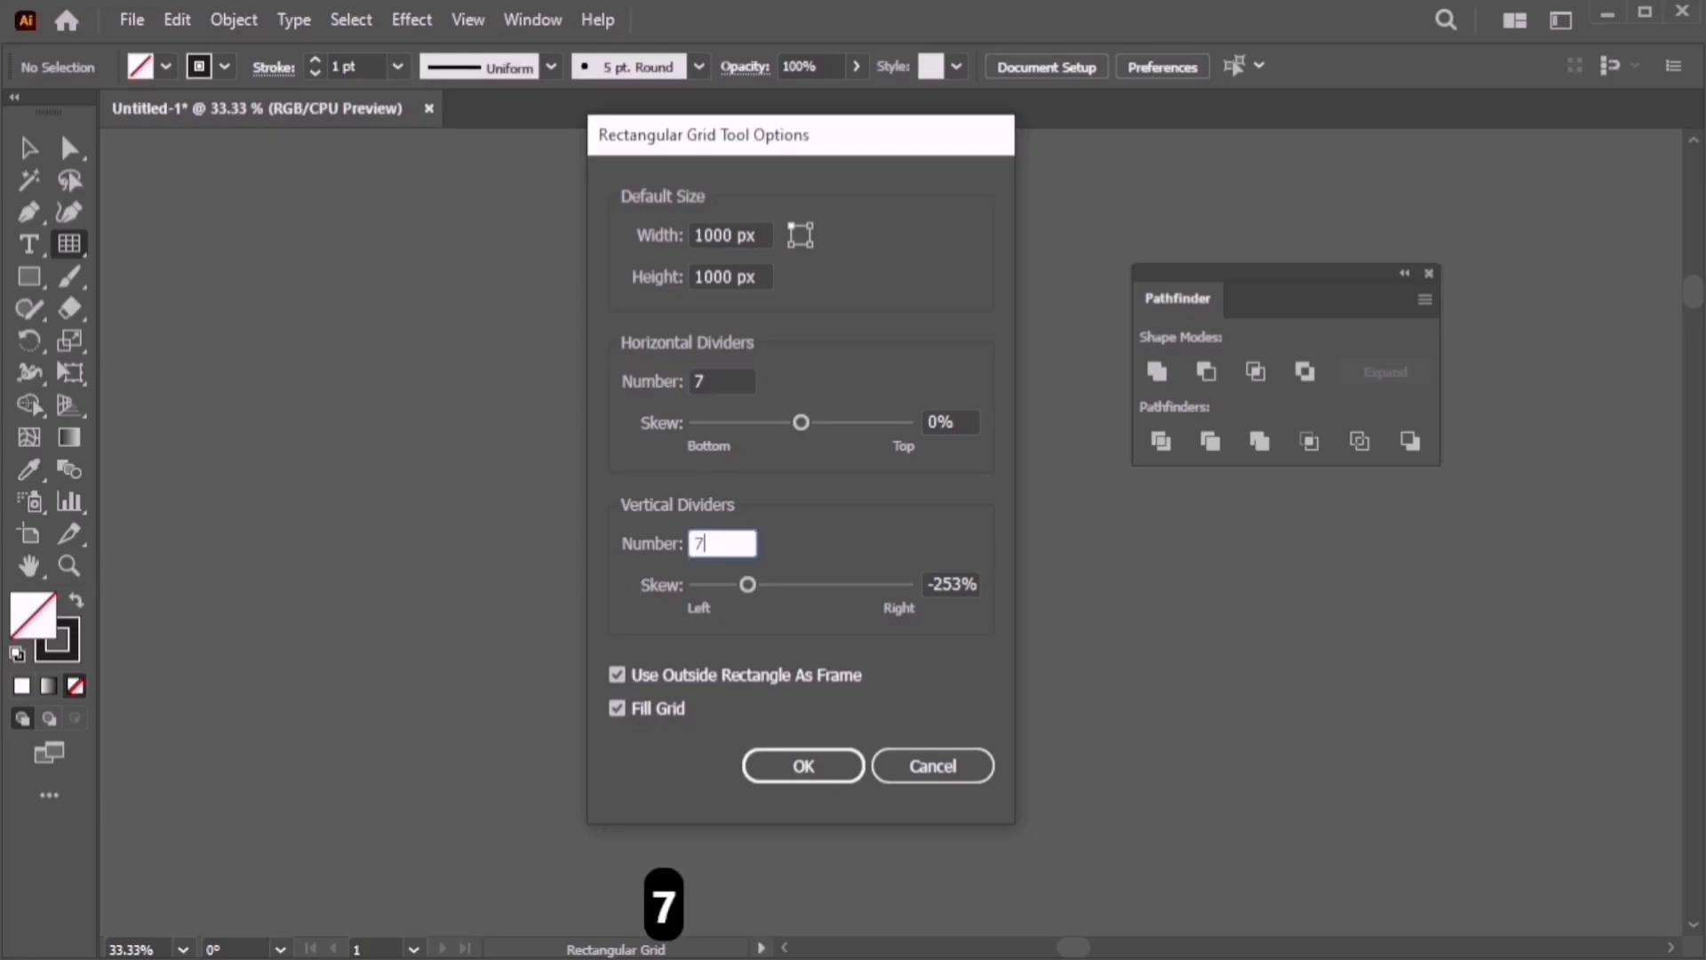
left_click(944, 584)
key("ctrl+a")
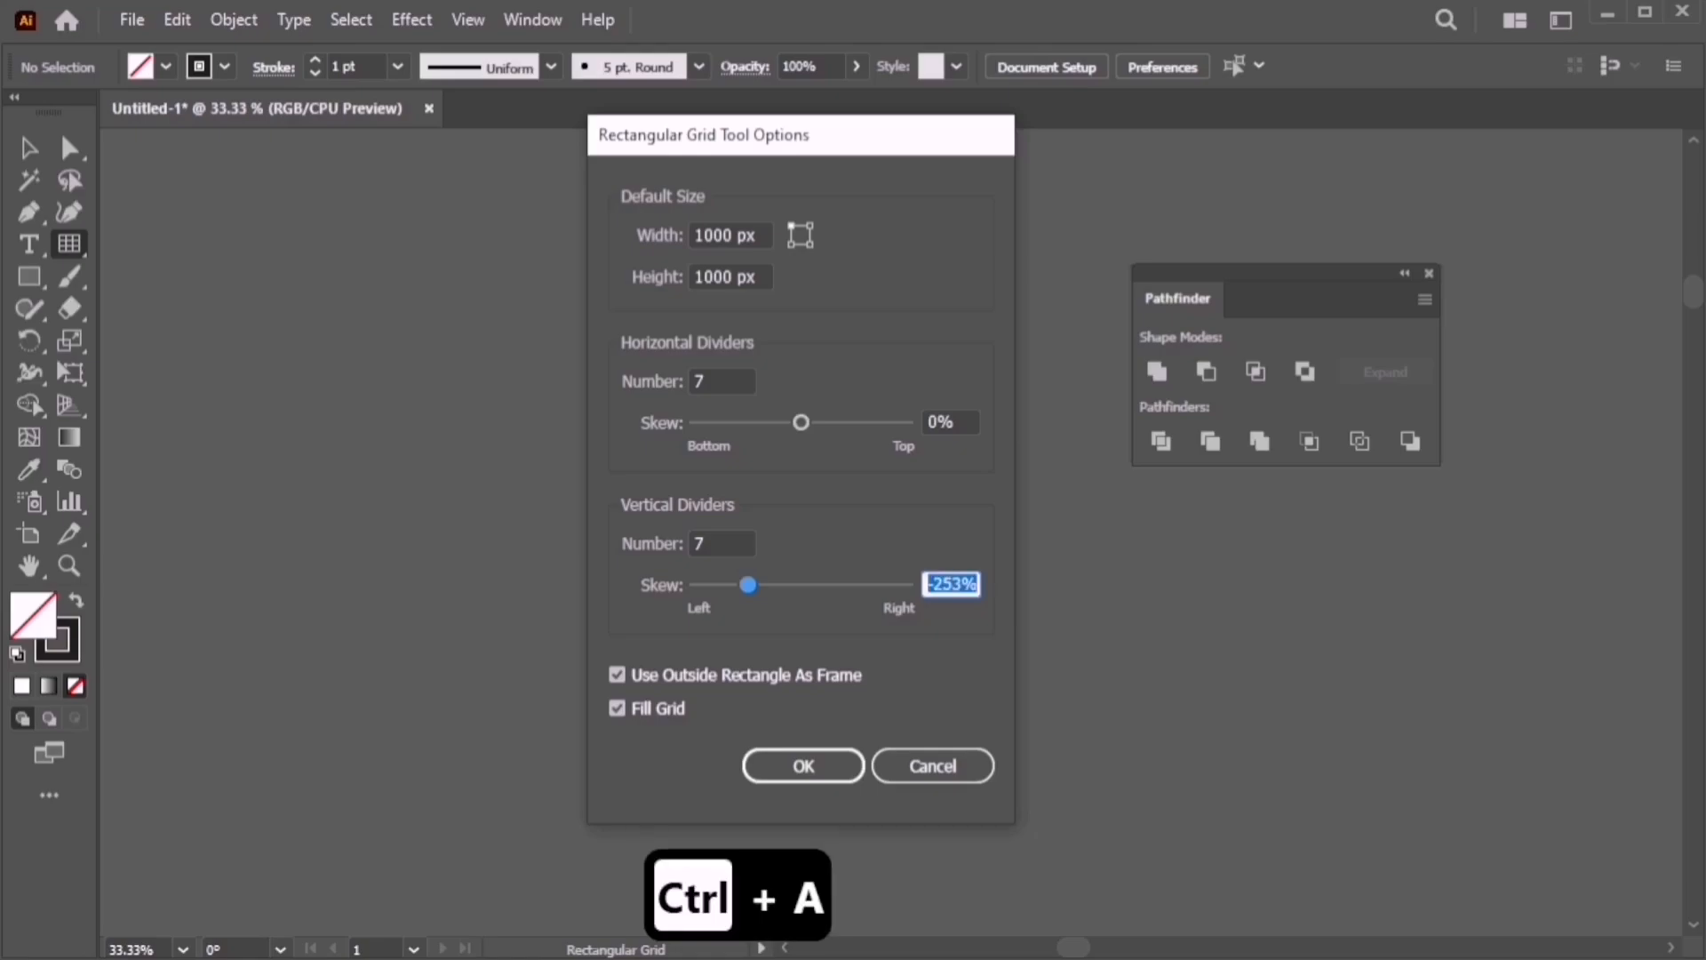
type("0")
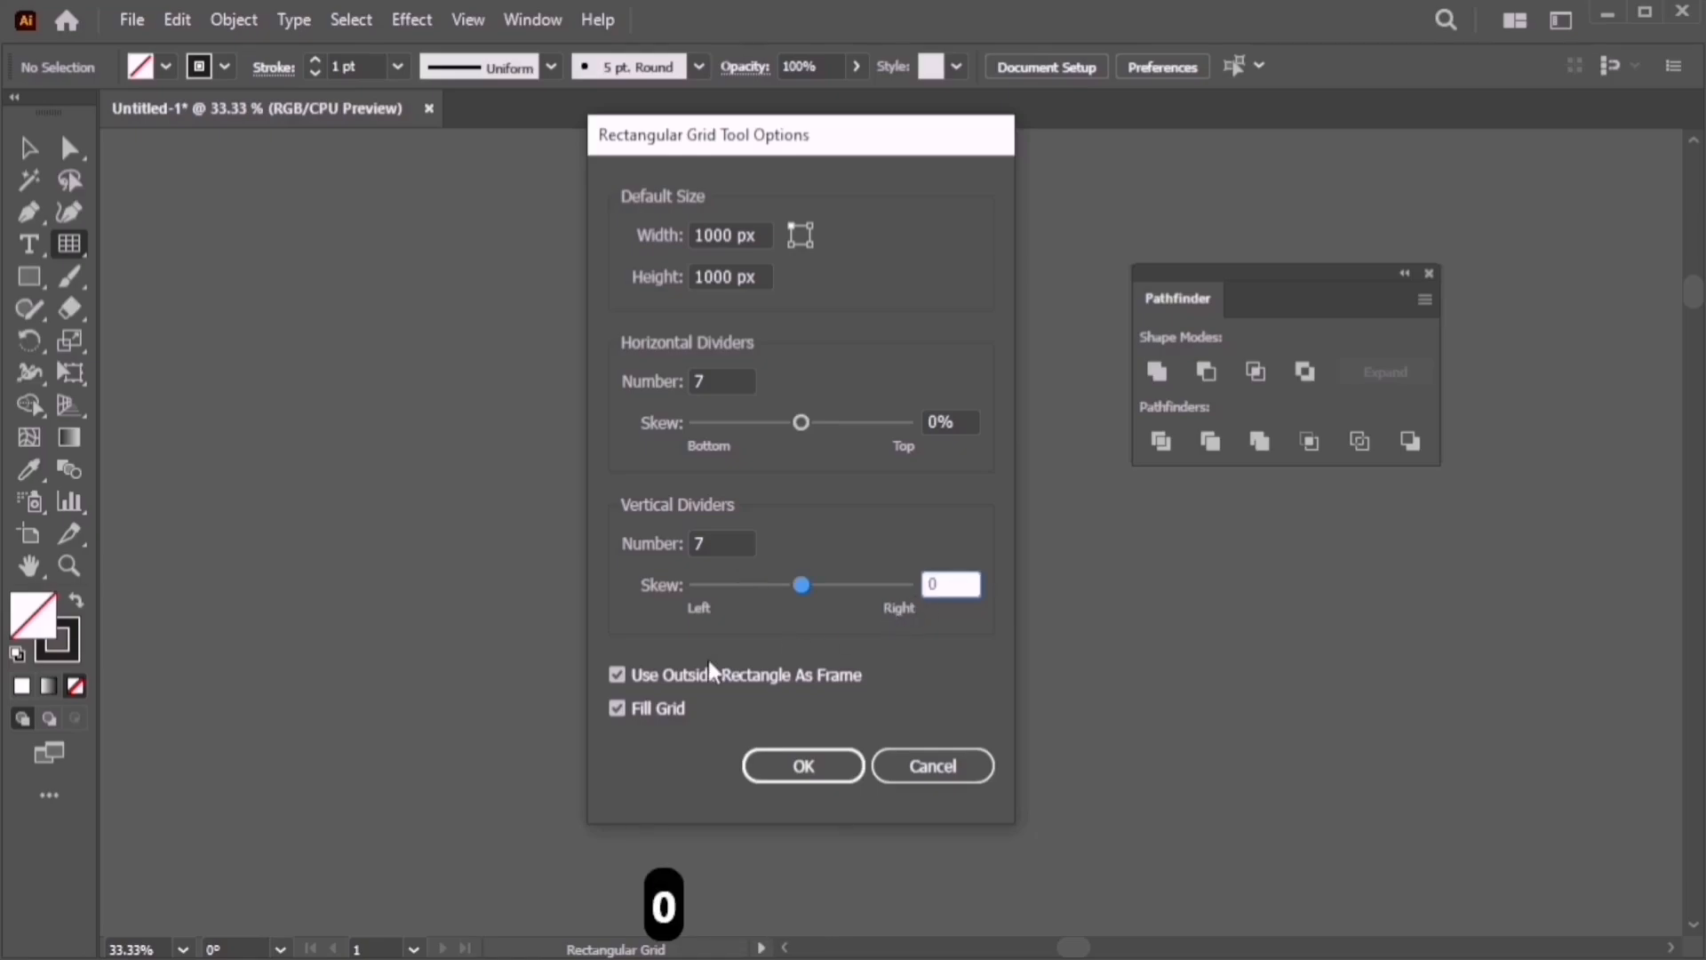
left_click(798, 768)
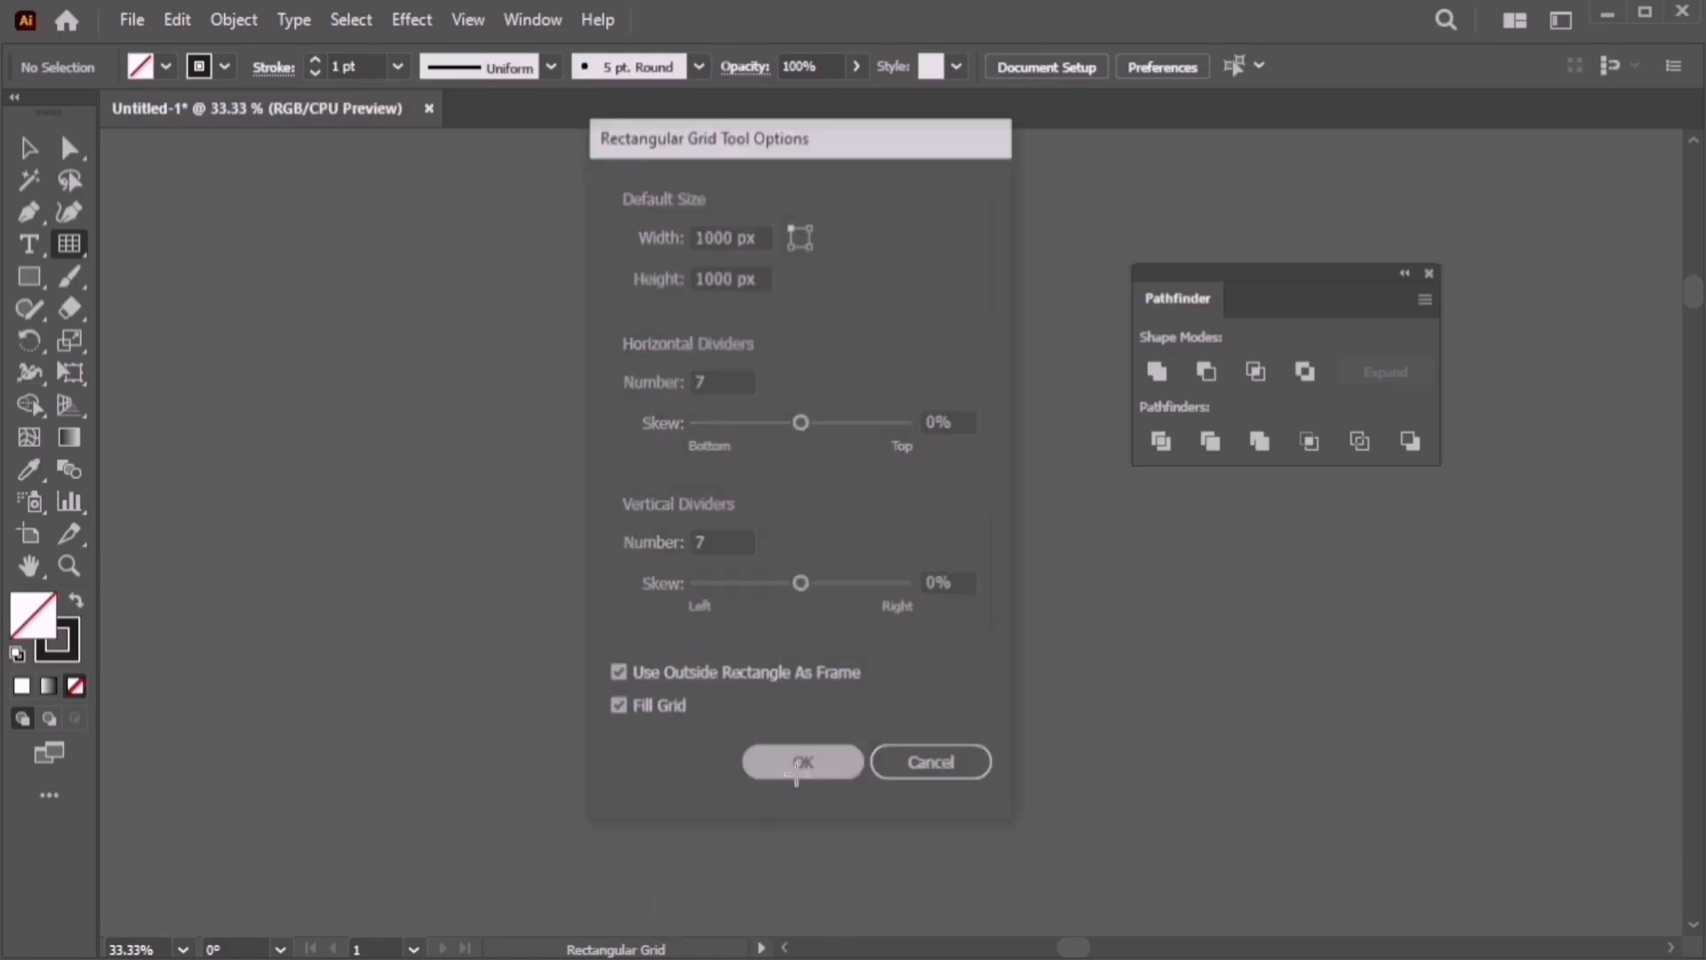
Move the eight-by-eight grid up and left into open canvas space and deselect it
left_click(29, 147)
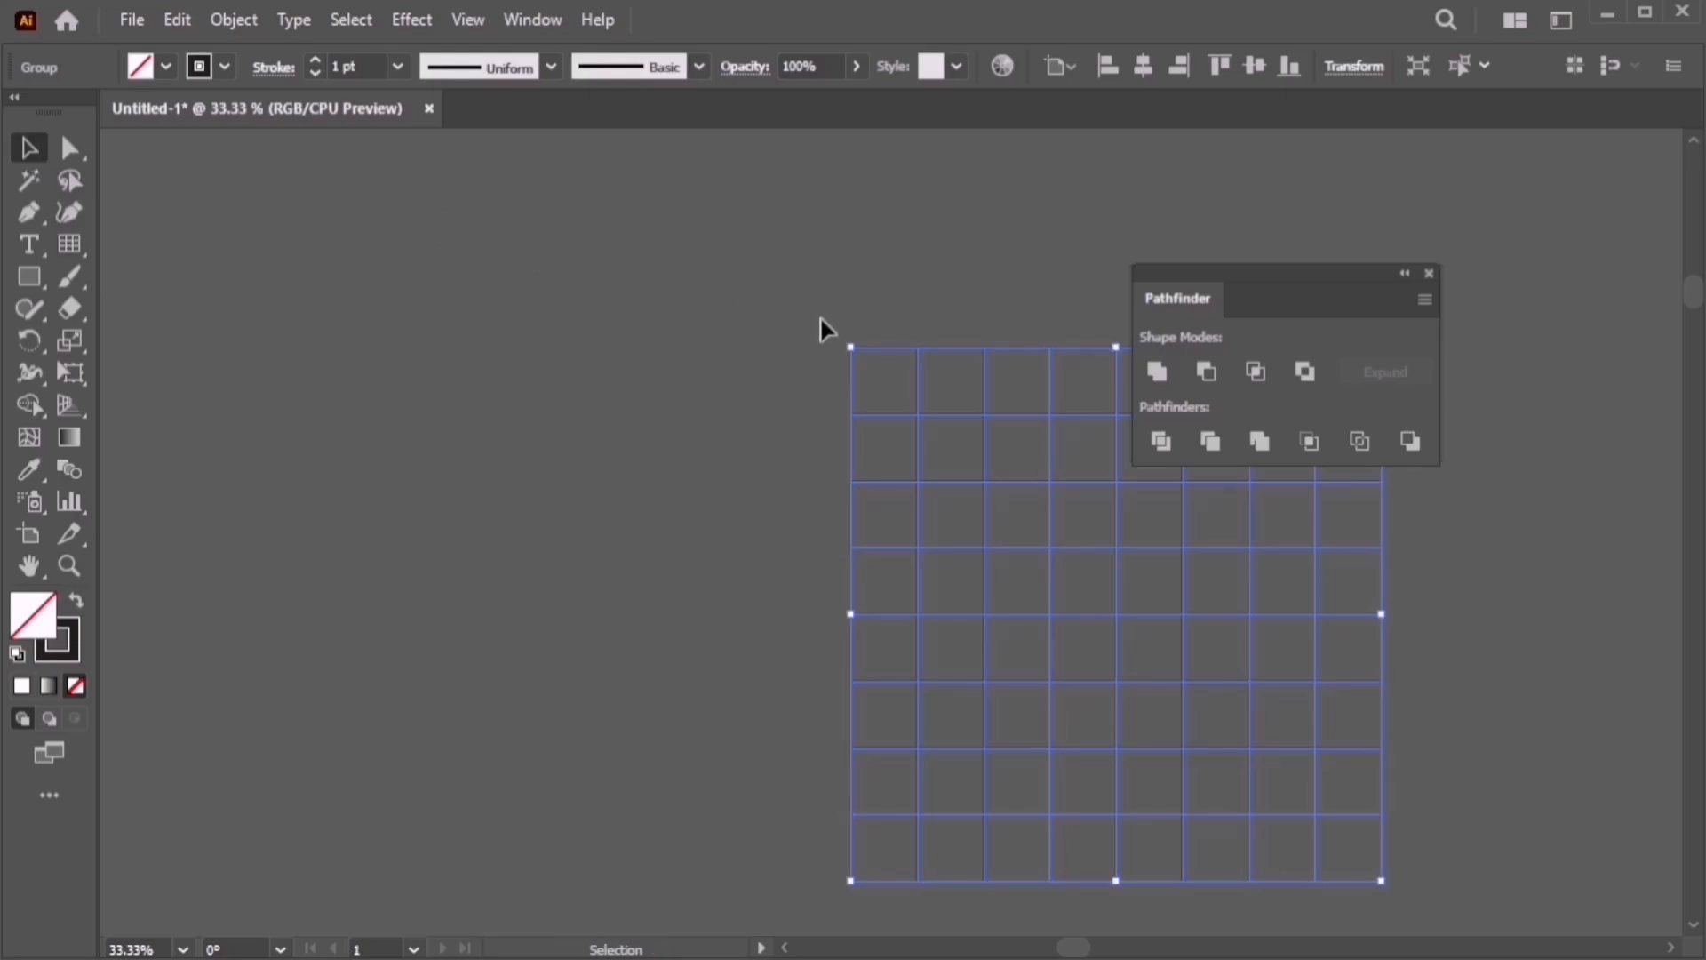
left_click_drag(906, 348, 366, 228)
left_click(909, 460)
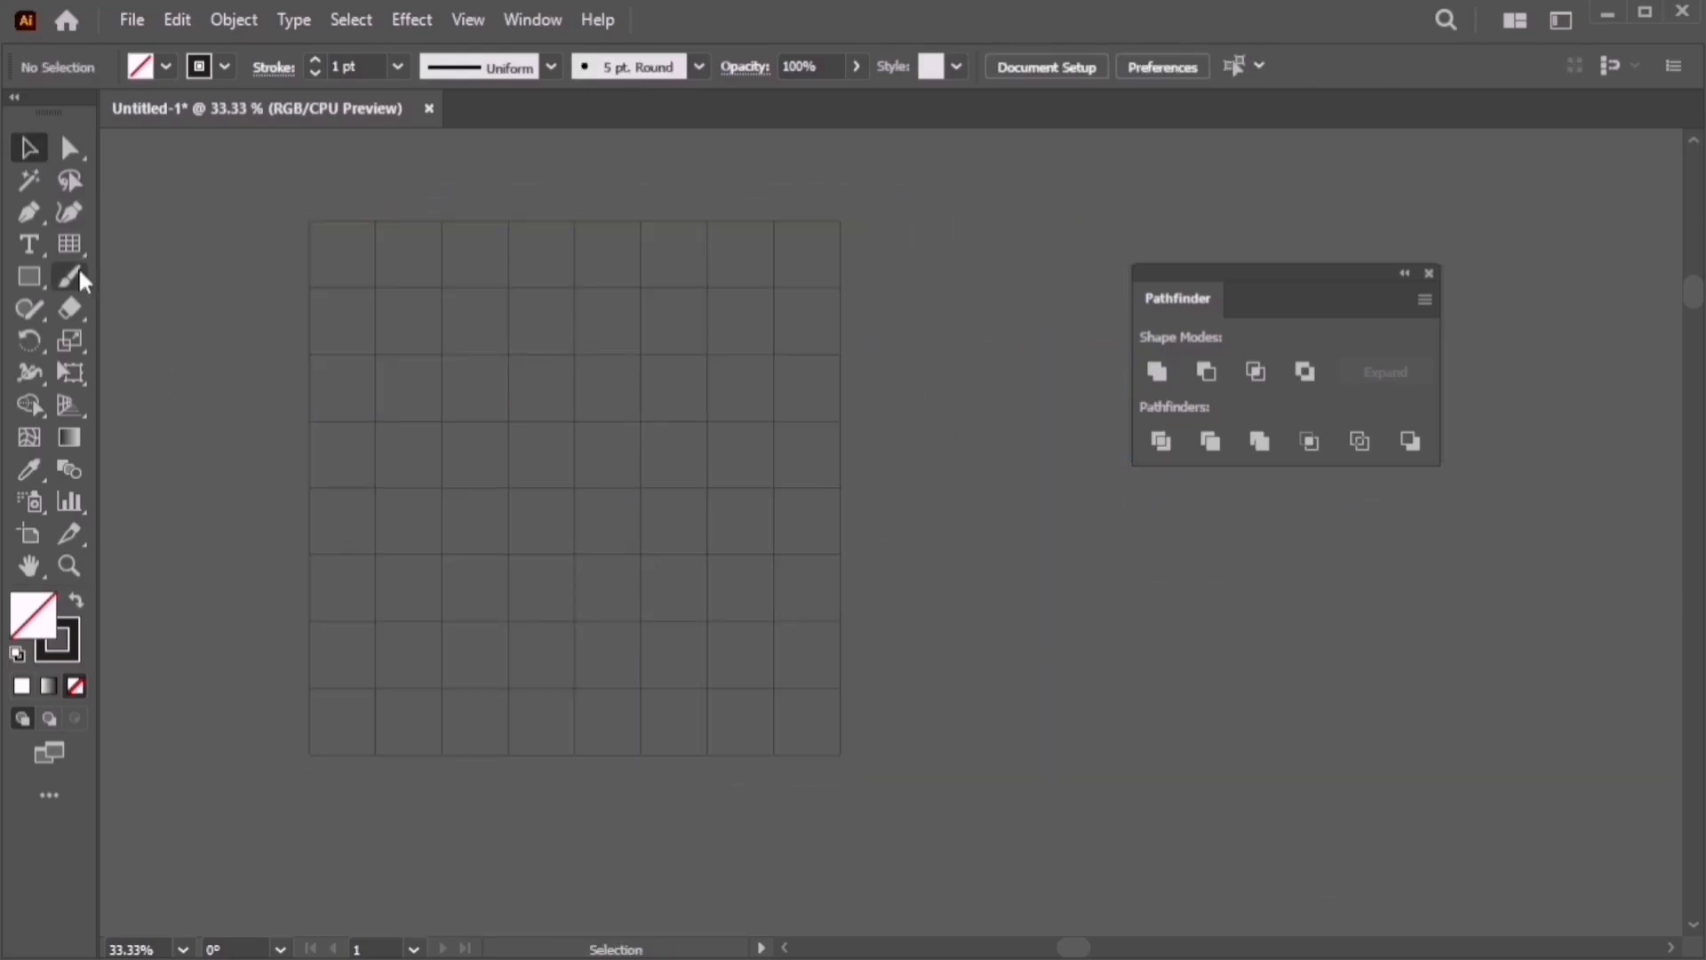
Draw four separate straight lines at different angles beside the grid with the Line Segment tool
left_click(67, 247)
left_click_drag(66, 254, 156, 242)
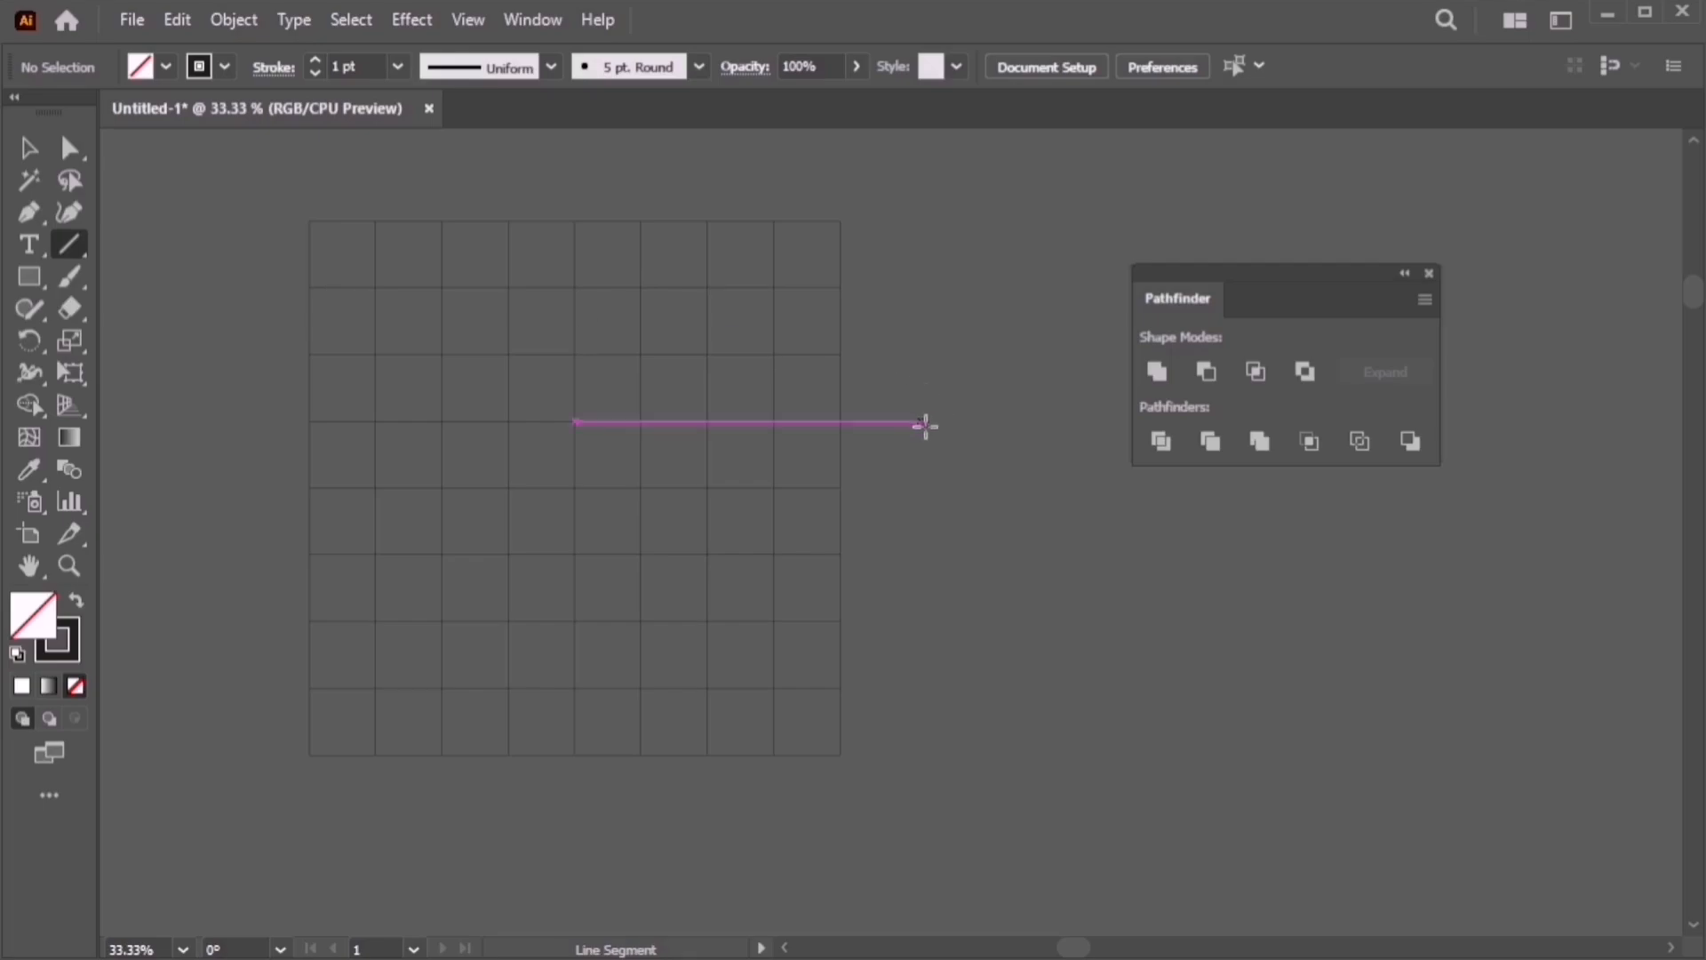
mouse_move(925, 423)
left_mouse_down()
mouse_move(1092, 264)
mouse_move(1100, 222)
left_mouse_up()
left_click_drag(1023, 455, 919, 710)
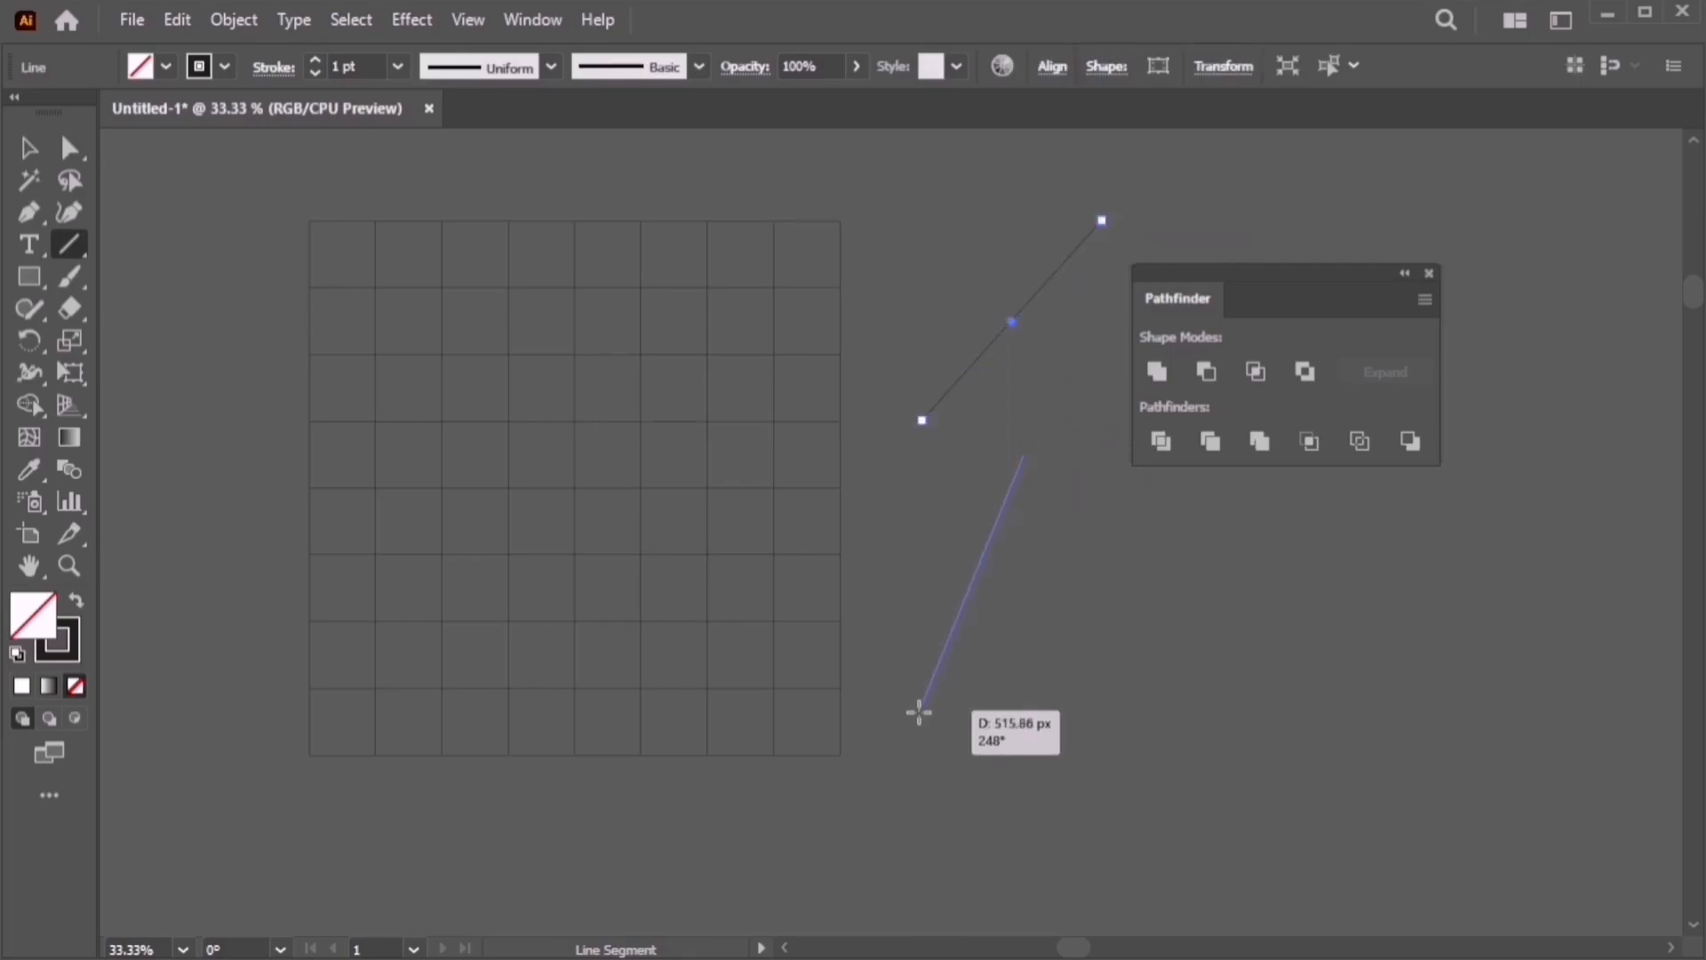
mouse_move(1044, 599)
left_mouse_down()
mouse_move(1279, 558)
mouse_move(1294, 584)
left_mouse_up()
left_click_drag(1157, 711, 1275, 711)
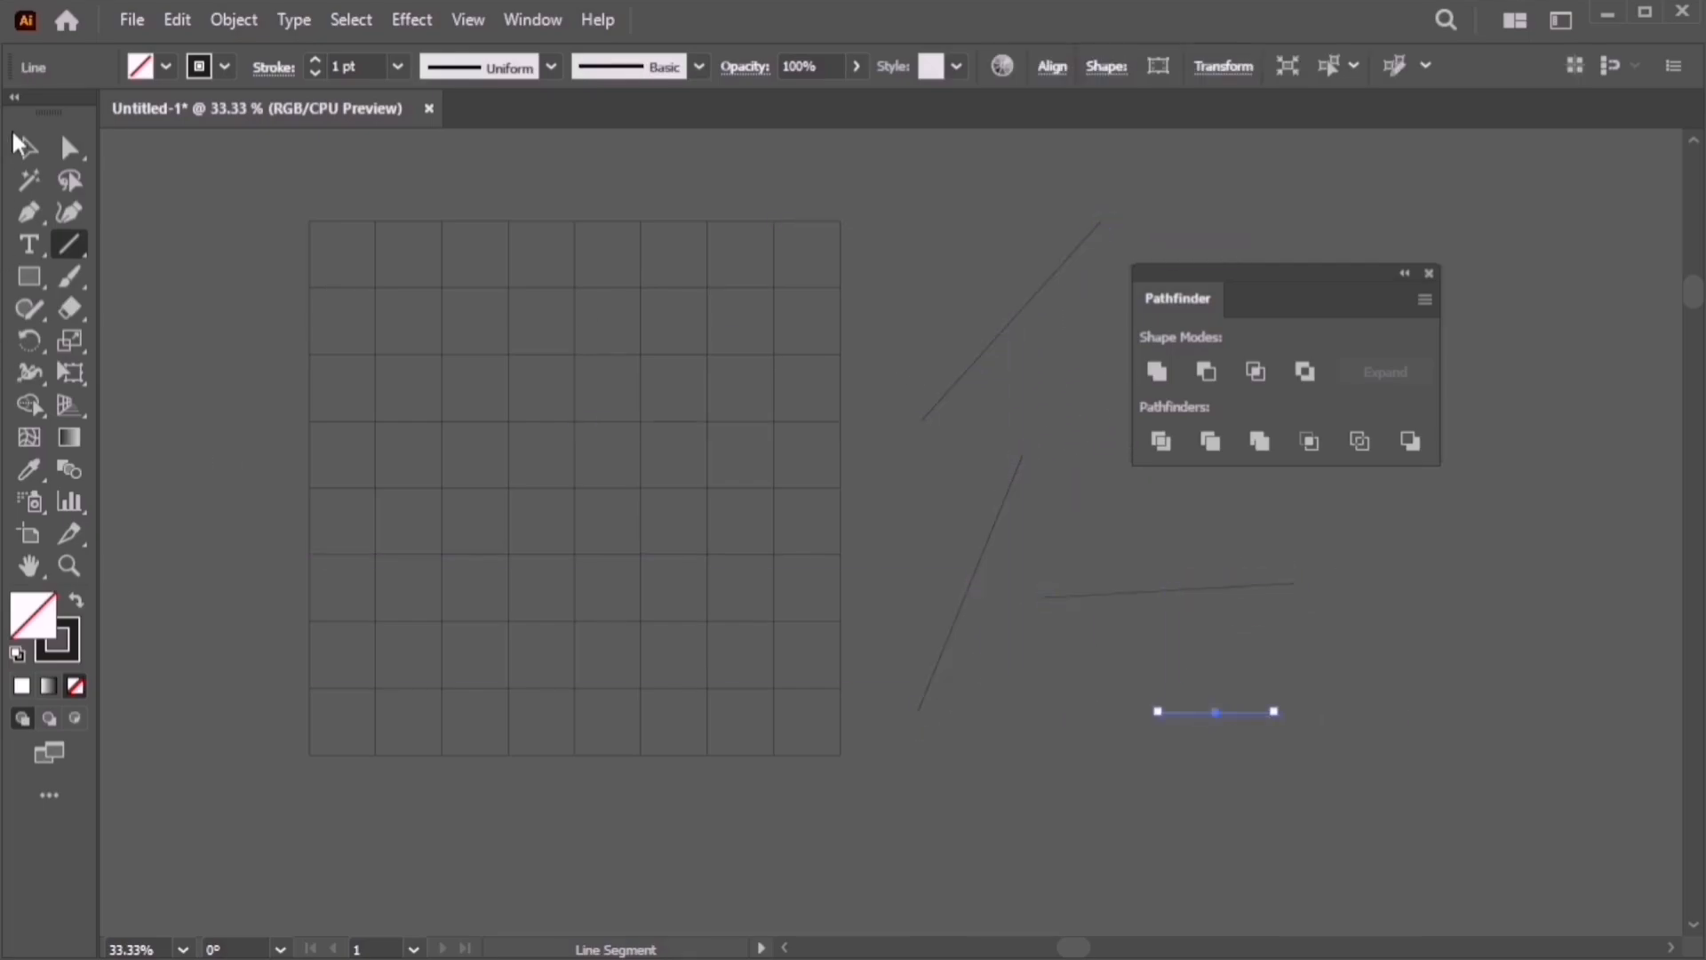
Select and delete the four loose lines beside the grid
left_click_drag(69, 246, 133, 244)
key("v")
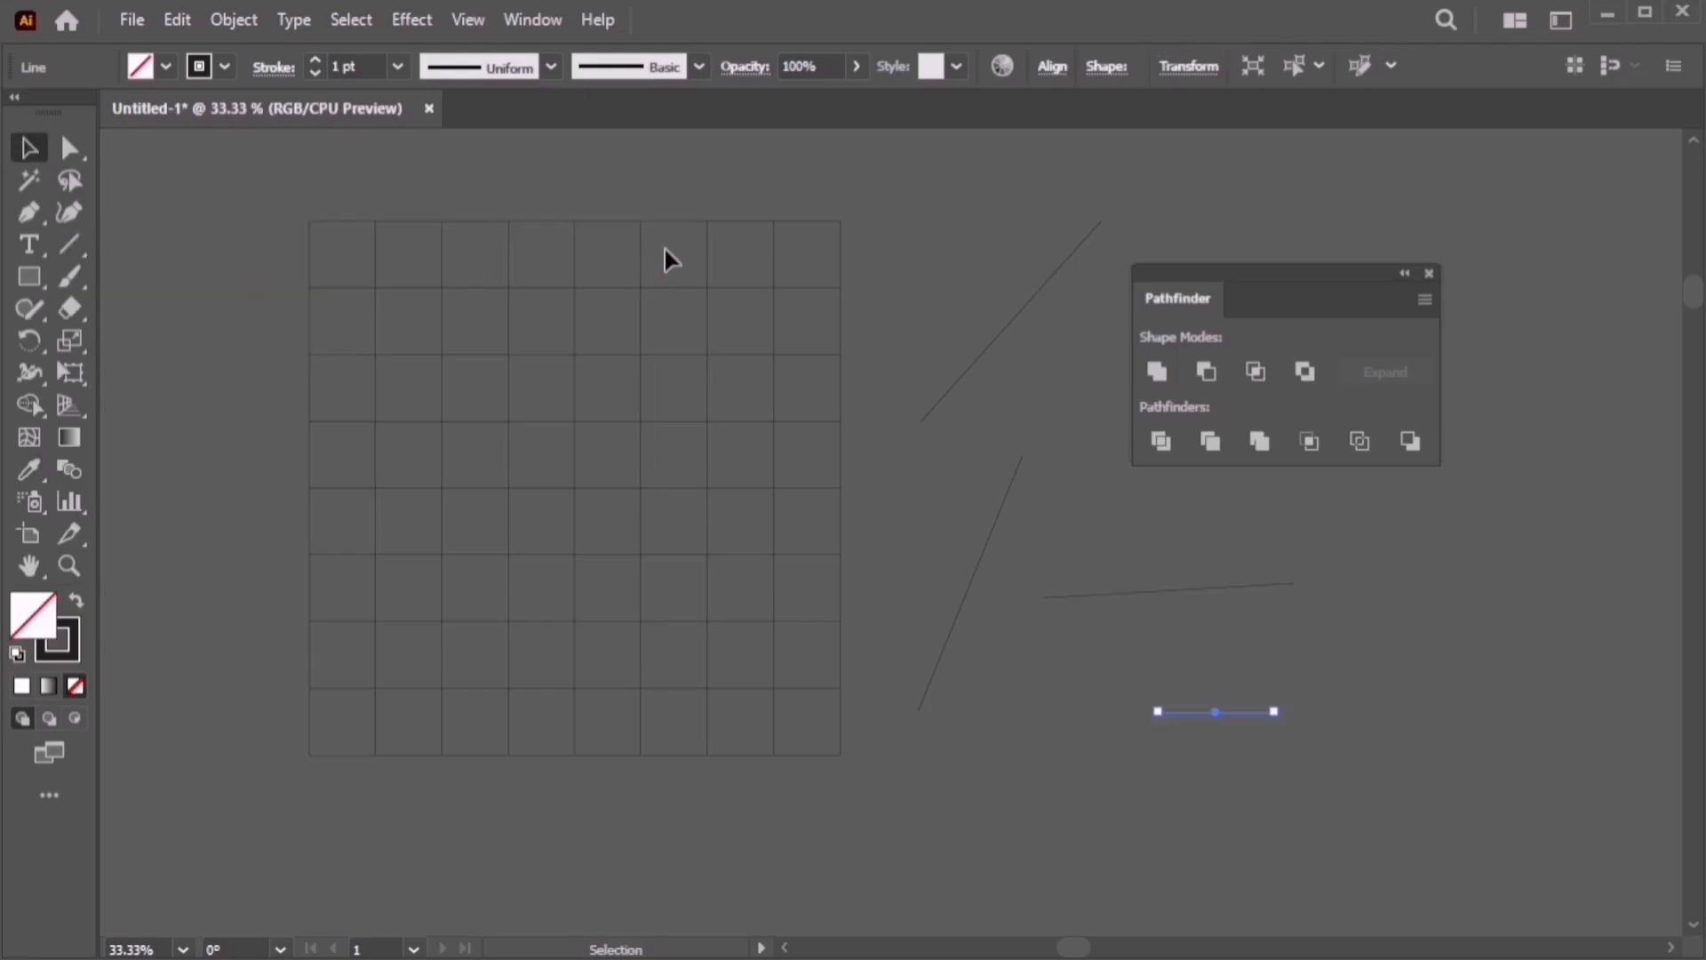
left_click_drag(877, 258, 1222, 769)
key("Delete")
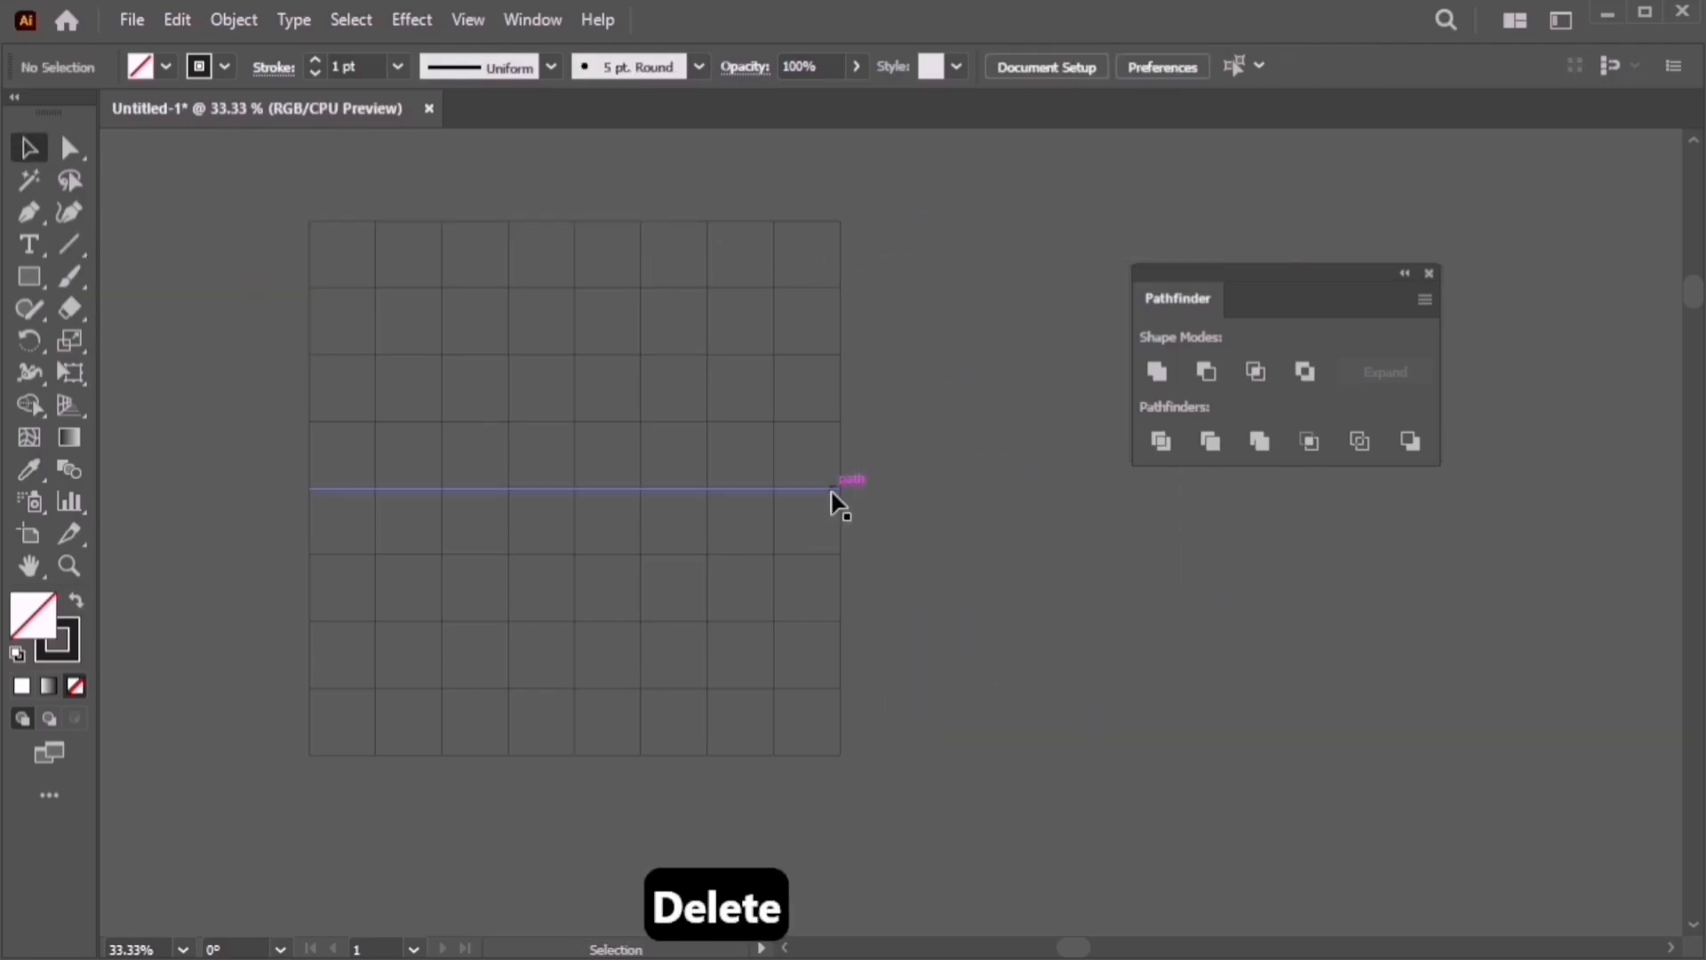
Ungroup the rectangular grid into its individual paths
left_click(829, 257)
right_click(839, 259)
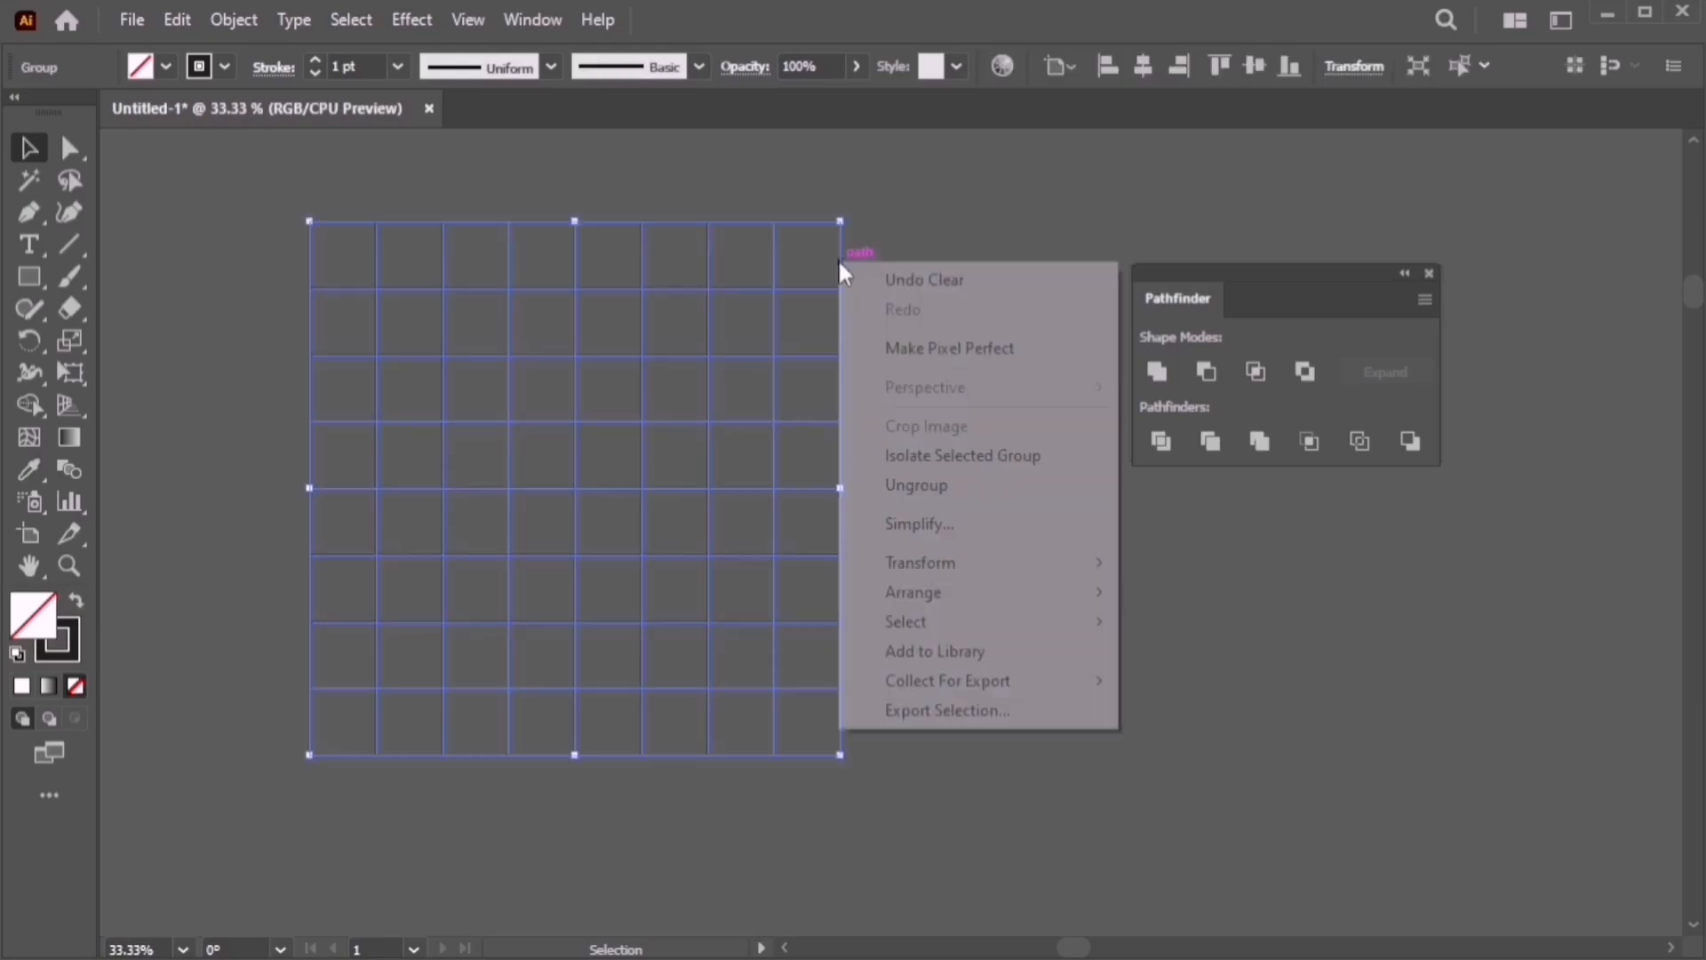
left_click(958, 487)
Pull a horizontal divider, a vertical divider and the outer frame away from the ungrouped grid
left_click(824, 298)
left_click_drag(825, 289, 1011, 432)
left_click(1004, 526)
left_click_drag(780, 350, 1027, 321)
left_click(903, 333)
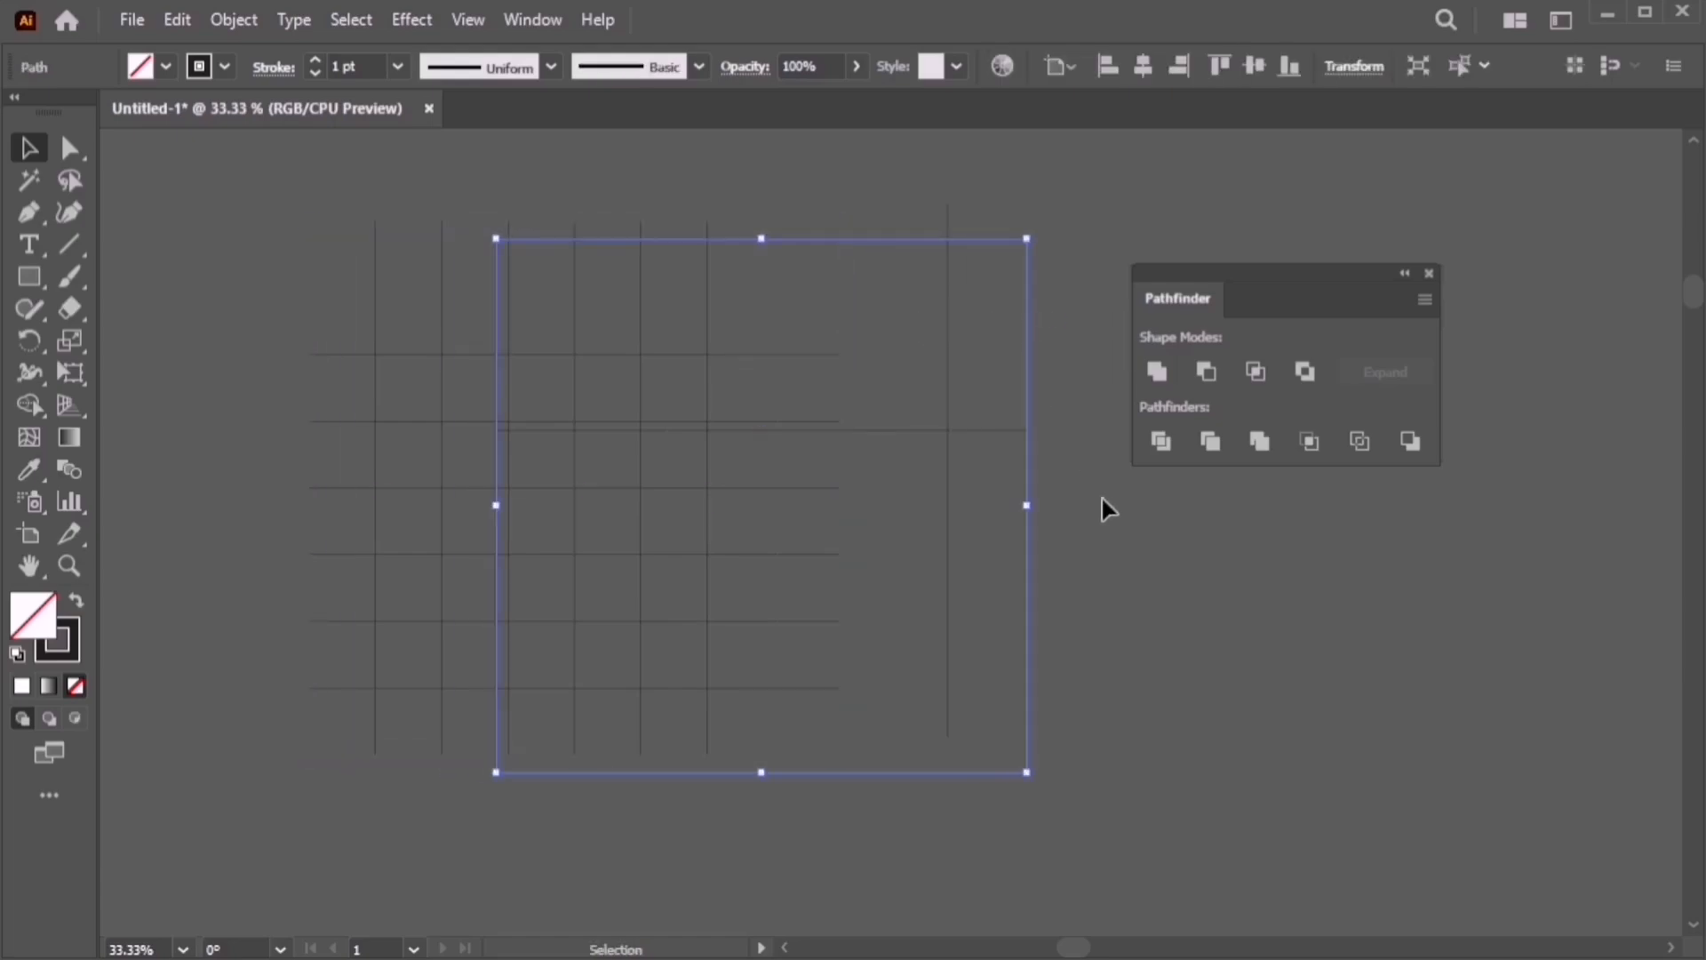
left_click(1105, 508)
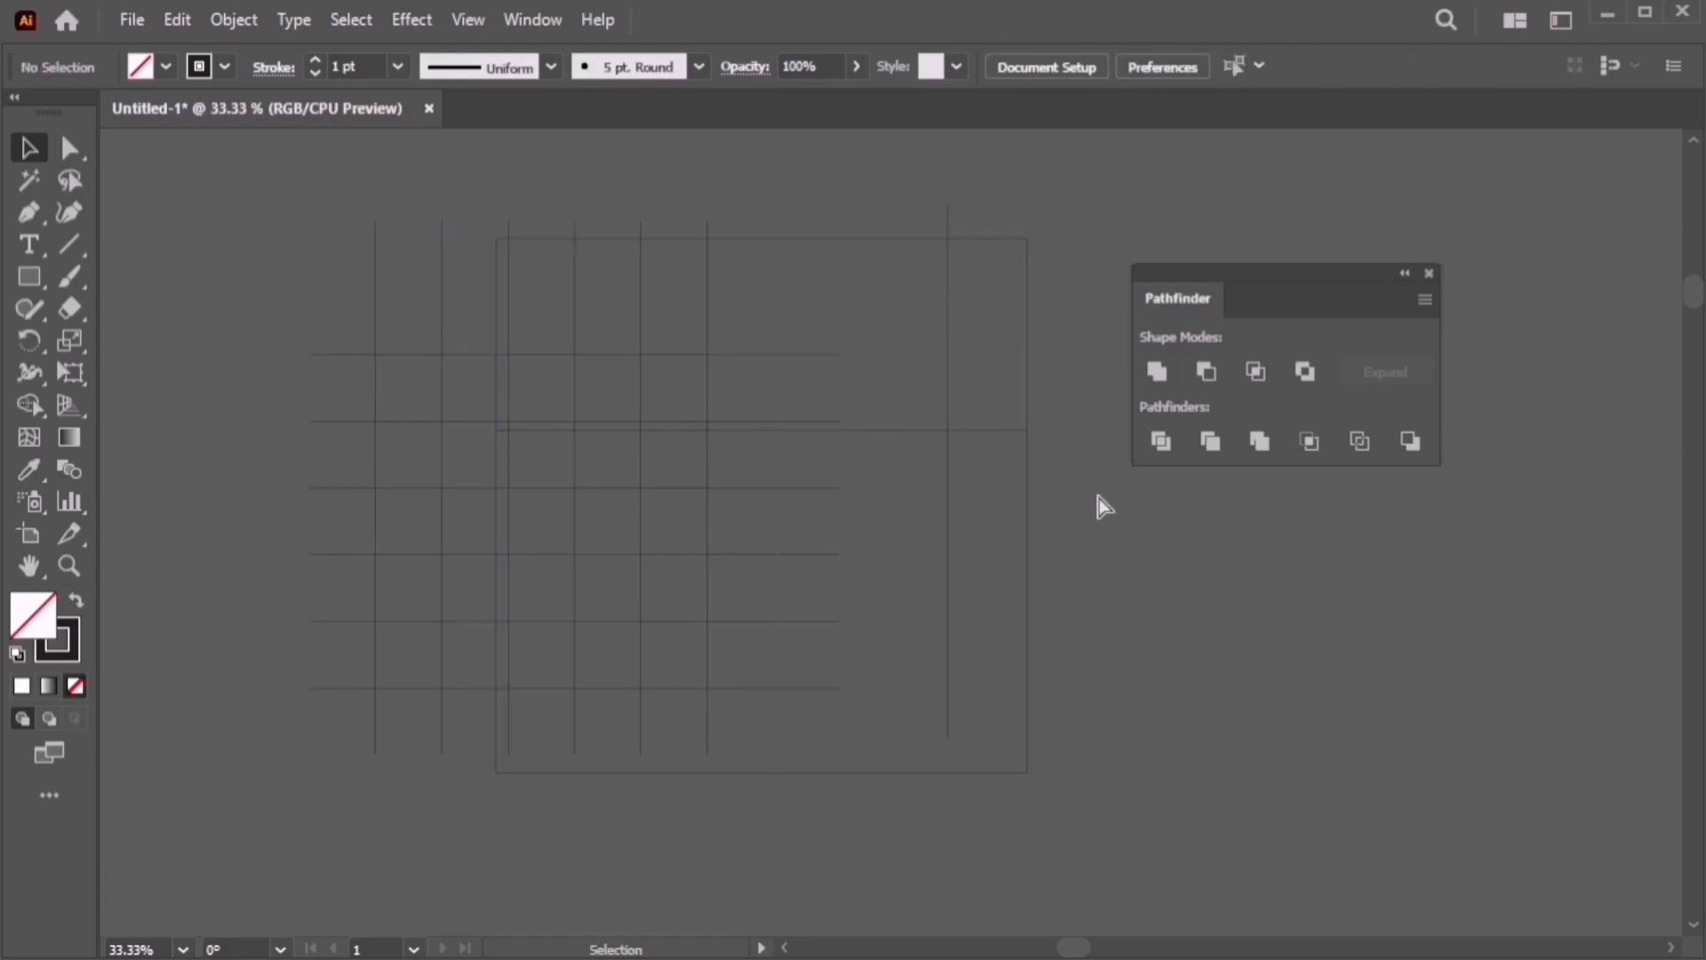
Undo the moves of the grid's dividers and outer frame
key("ctrl+z")
key("ctrl+z")
key("ctrl+z")
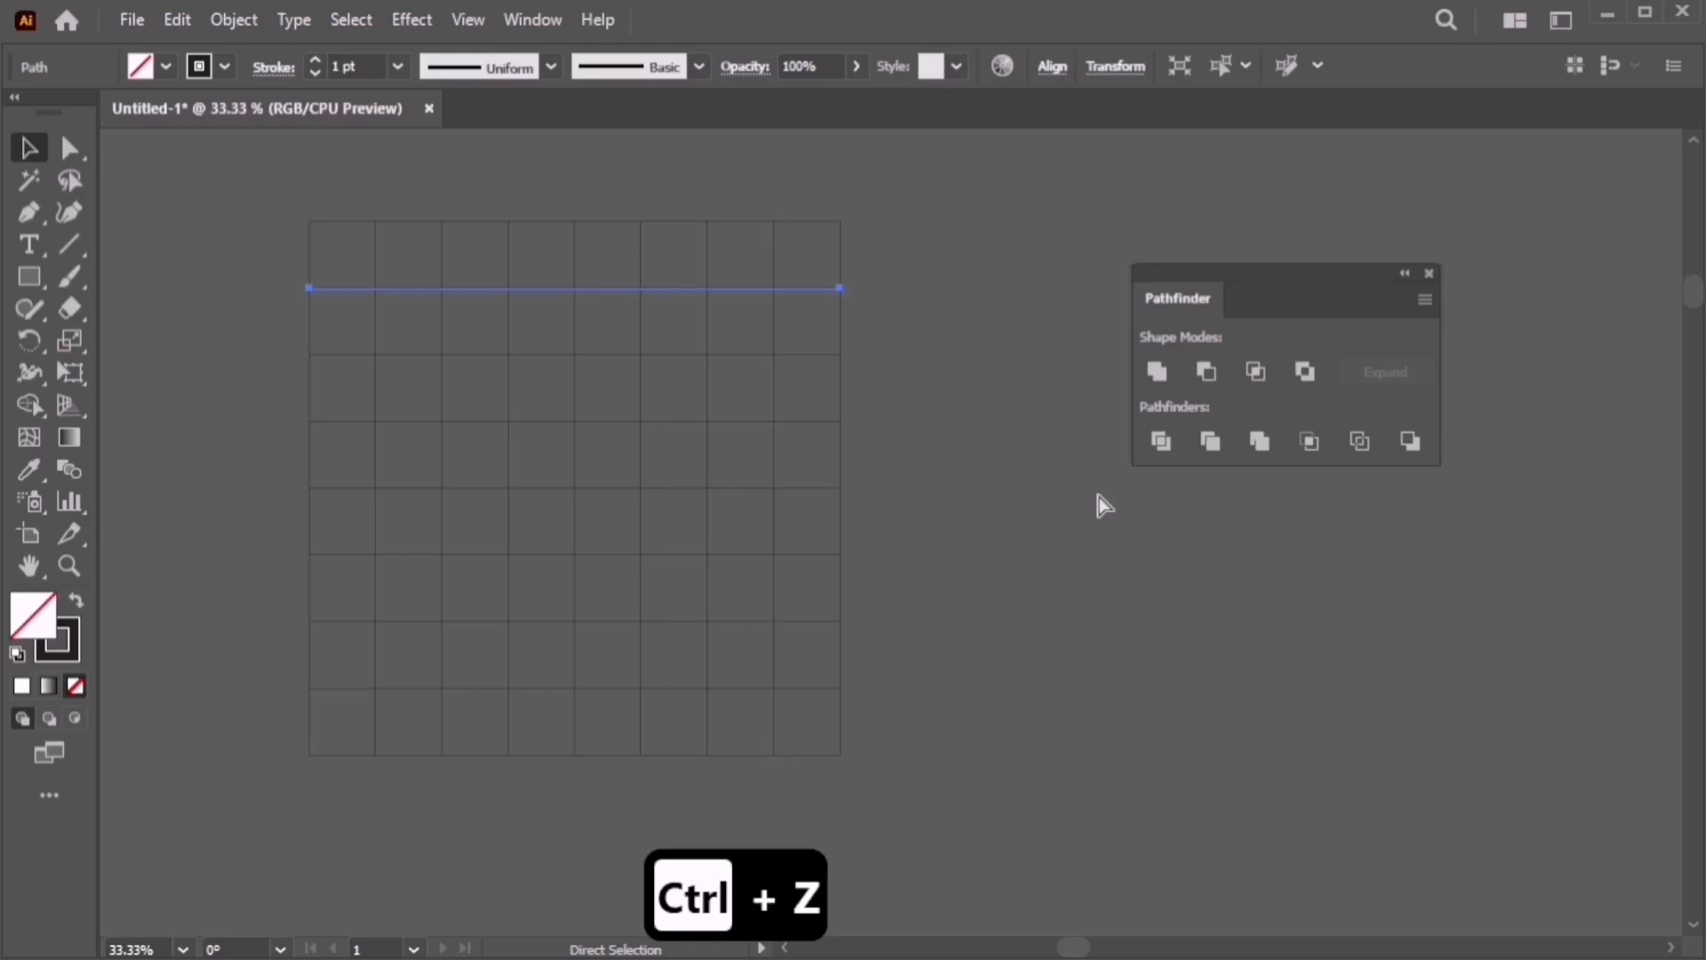
key("ctrl+z")
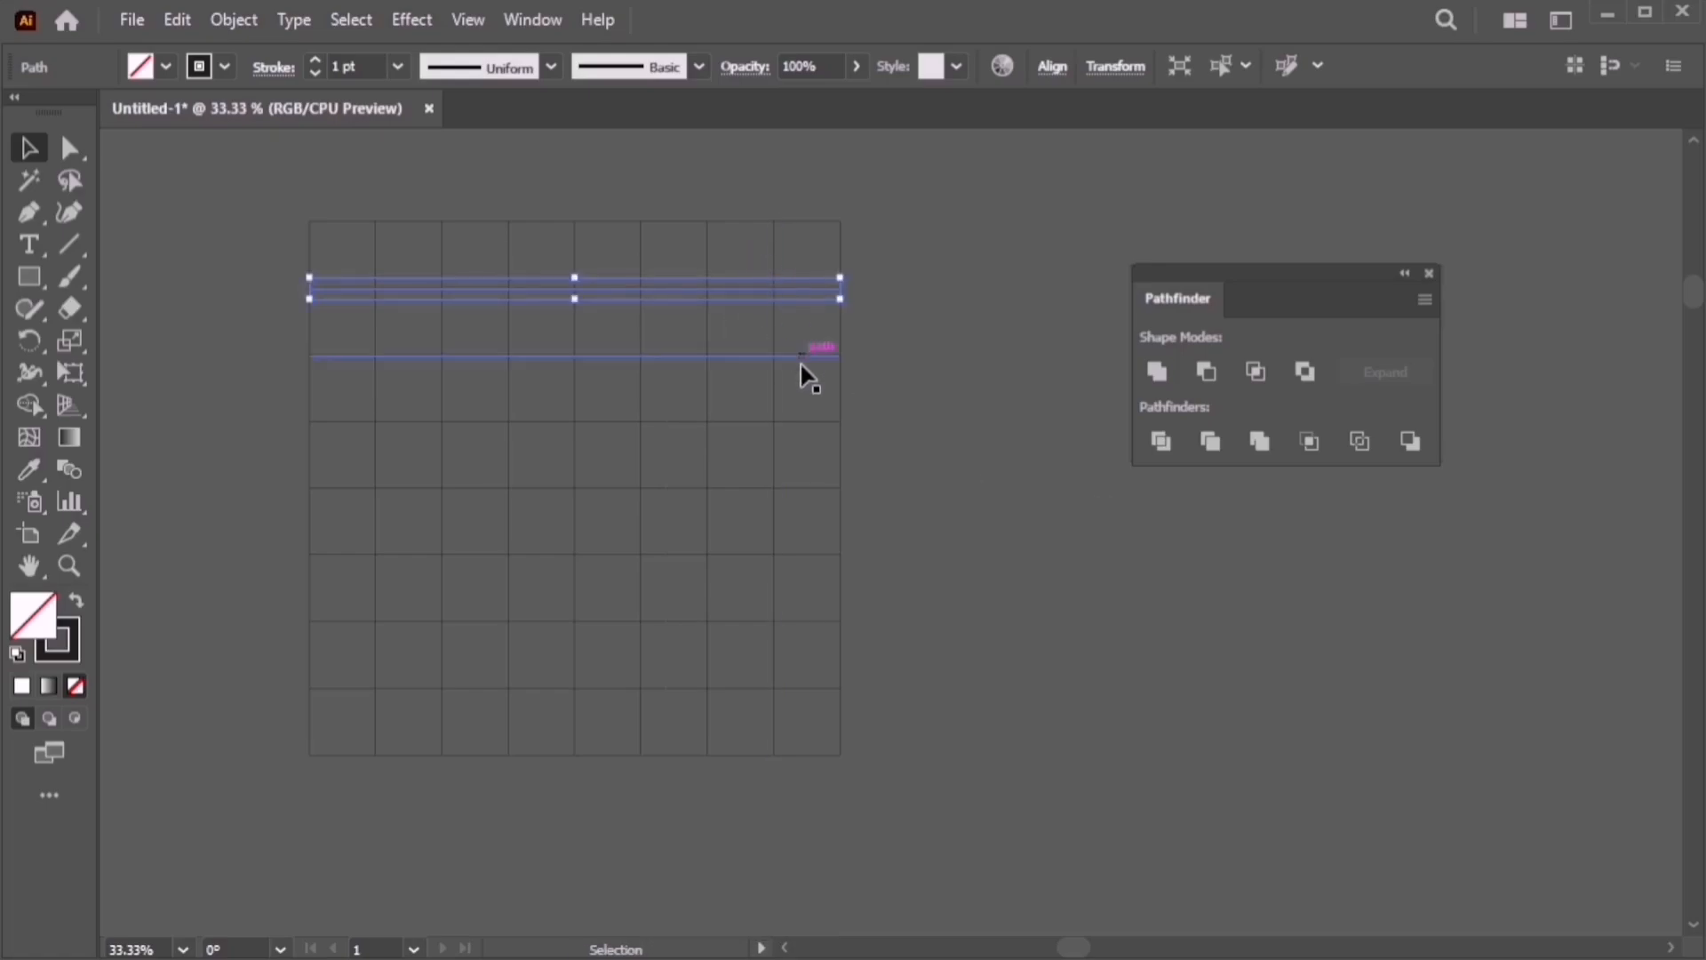
Select all the grid paths for the Shape Builder tool and set the fill color to bright red
left_click_drag(277, 244, 896, 768)
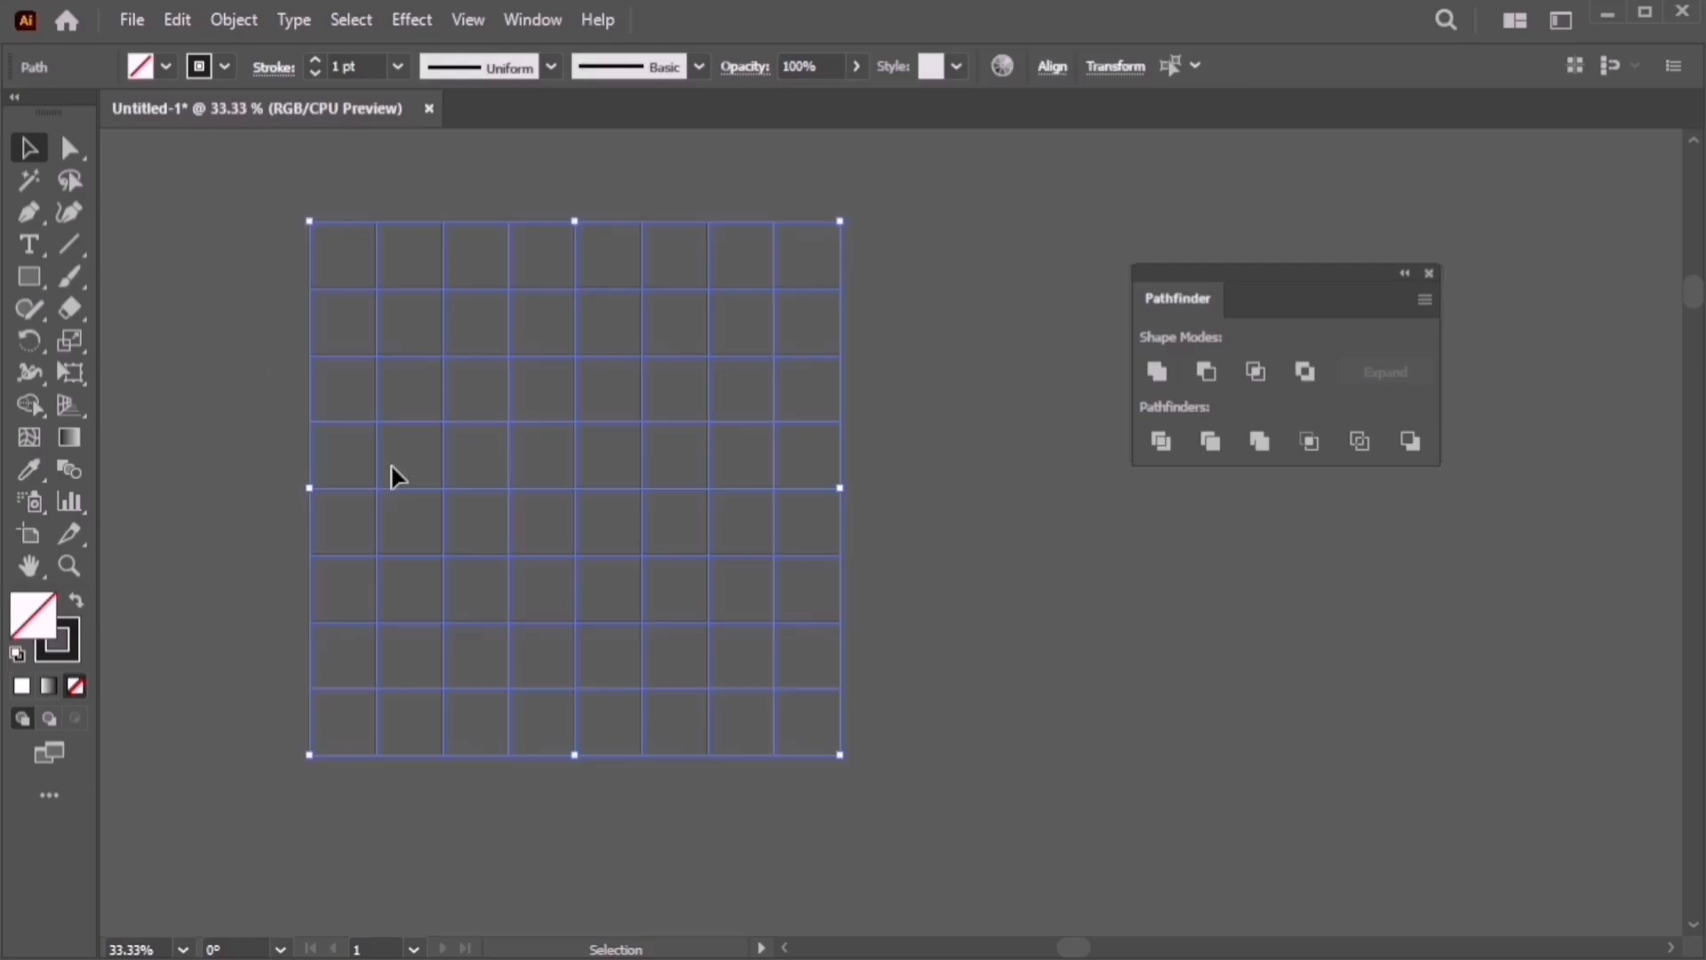
left_click(34, 403)
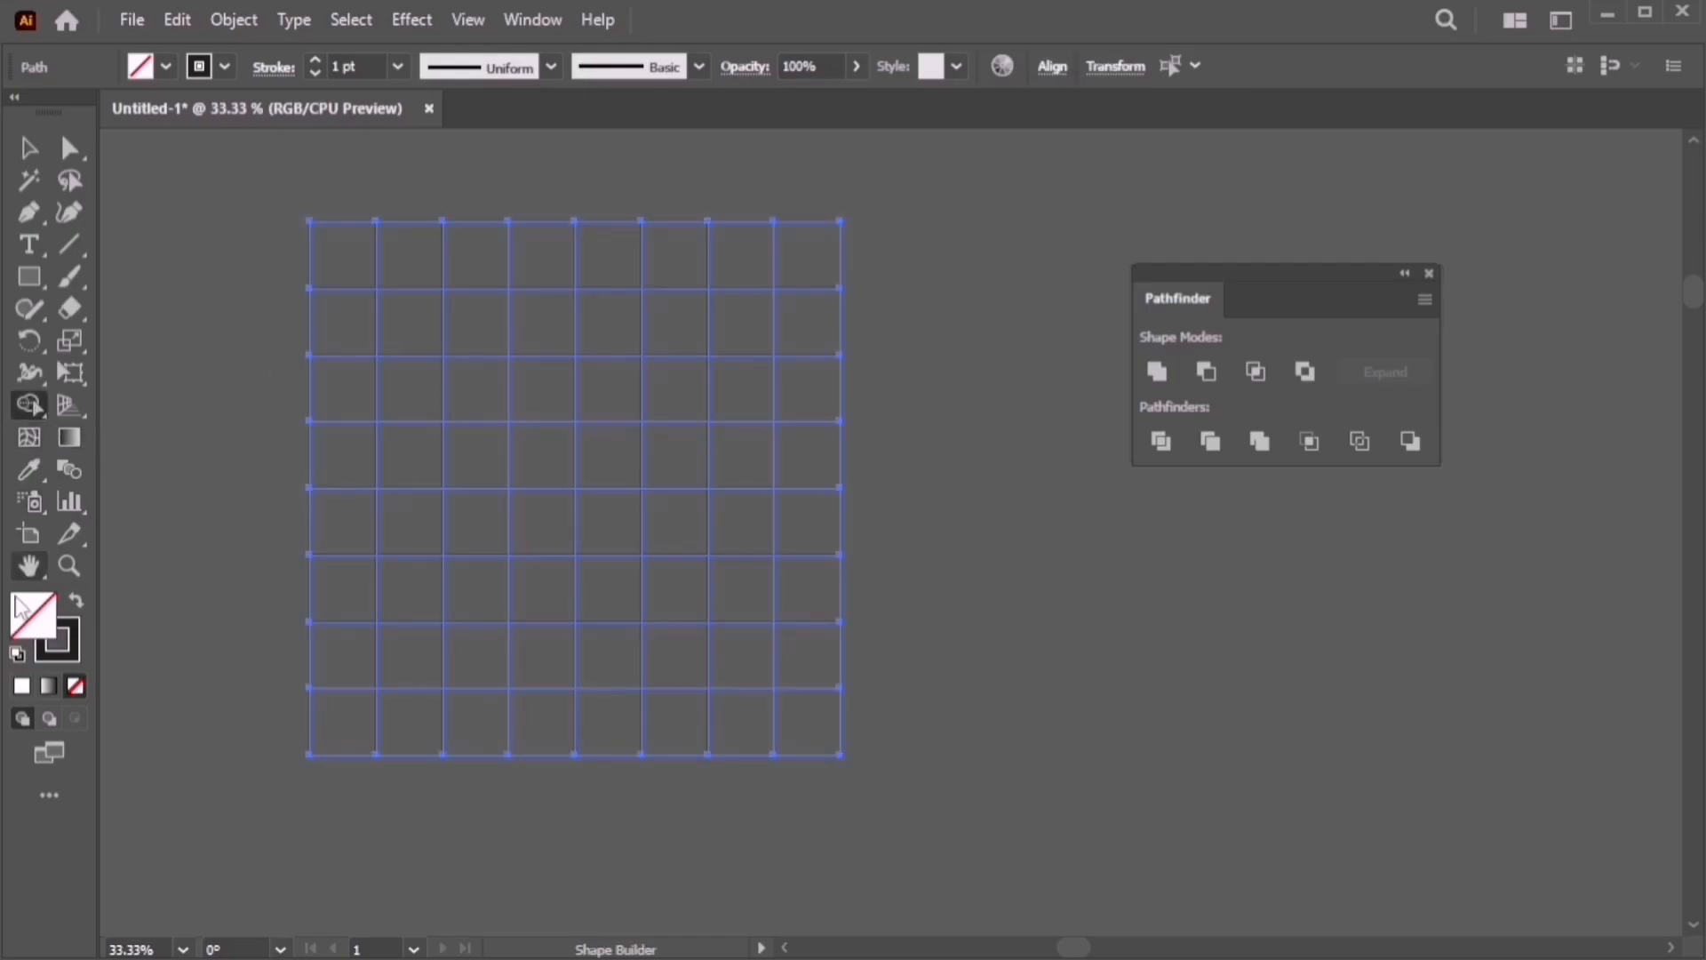
double_click(36, 622)
left_click_drag(877, 396, 1038, 325)
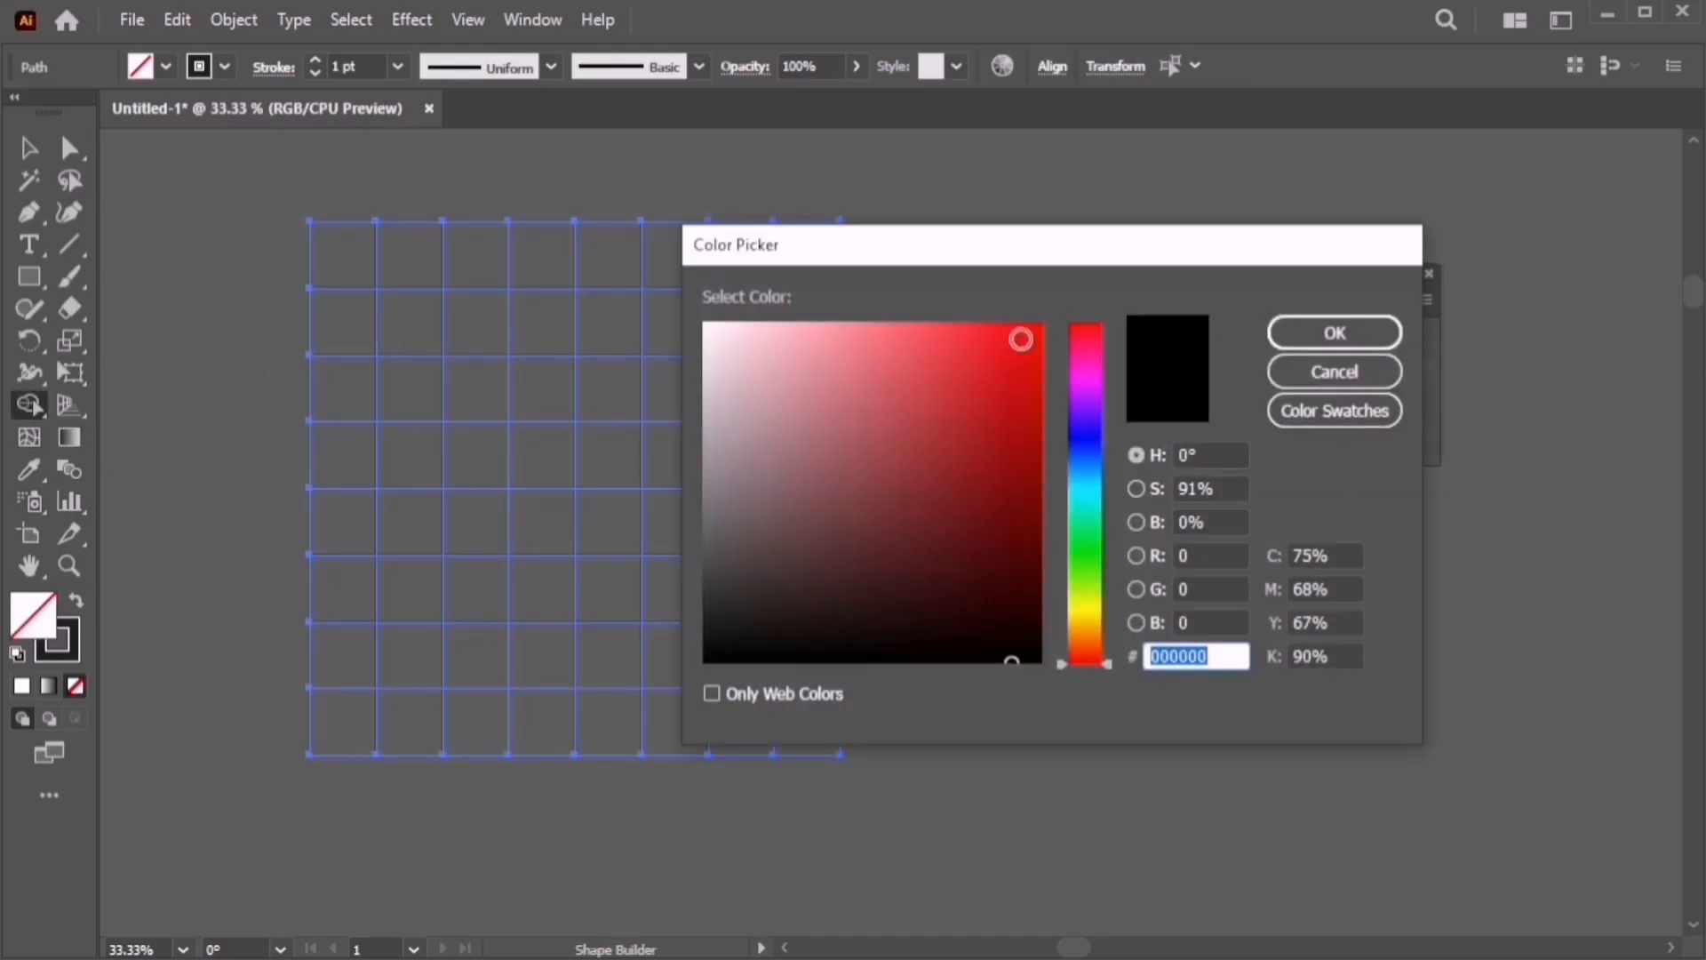
left_click(1321, 337)
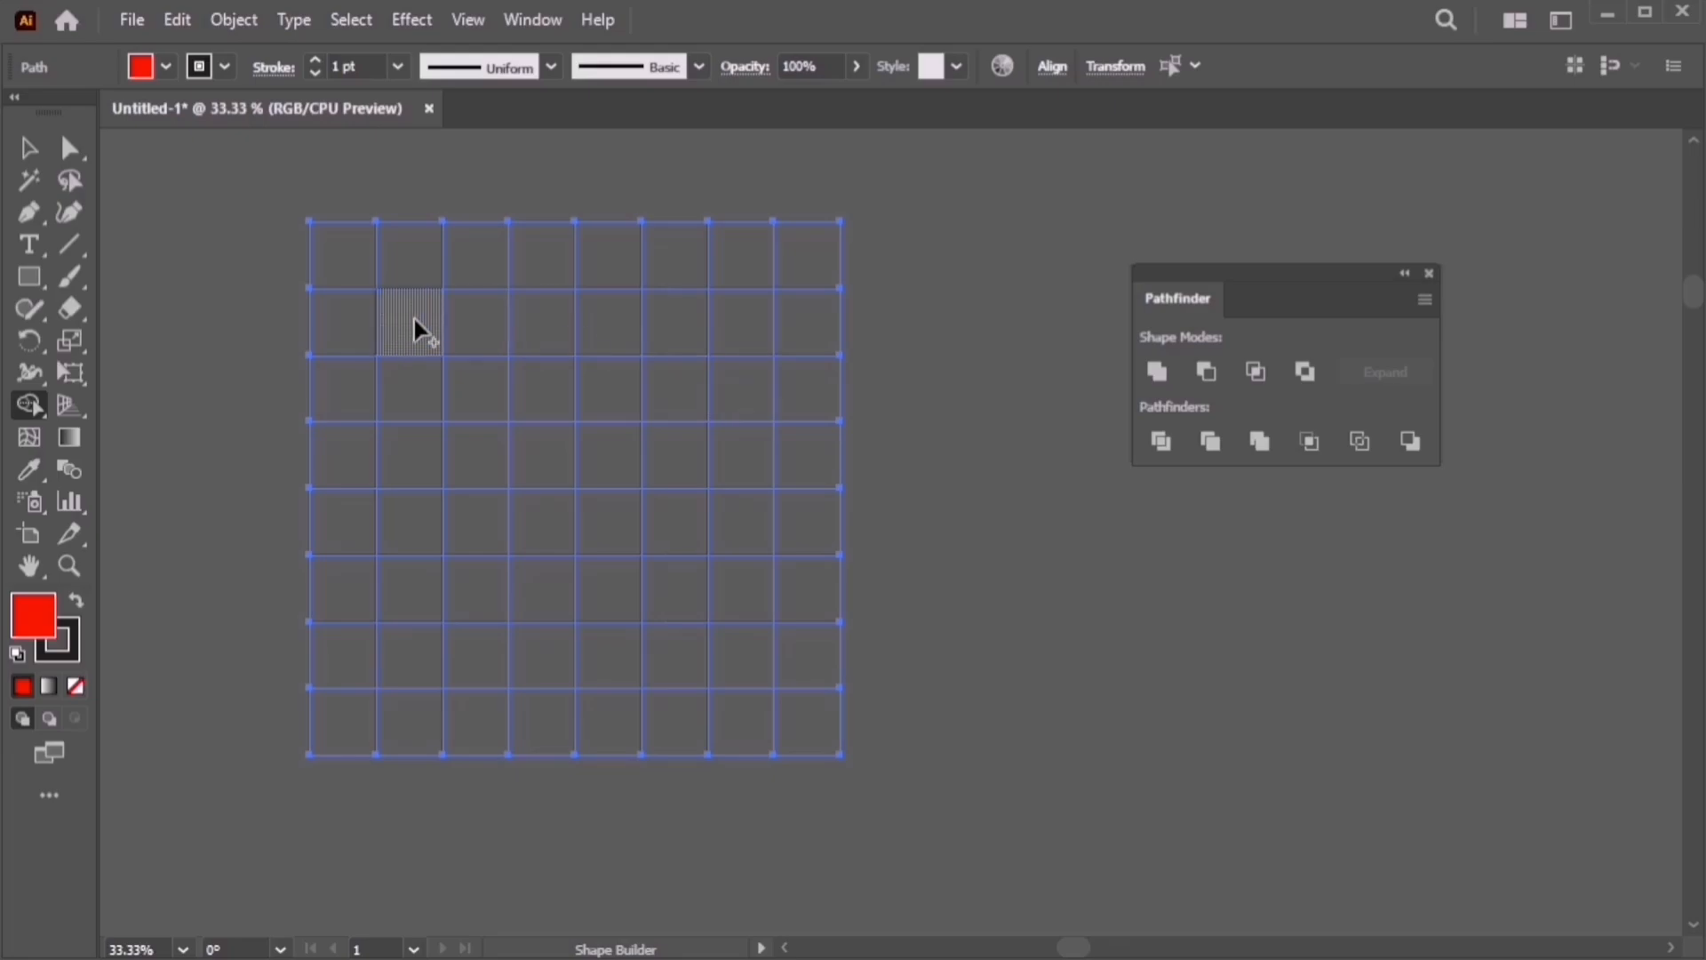
Merge grid cells with the Shape Builder into a red T shape and a separate red L shape to its lower left
left_click_drag(414, 318, 590, 314)
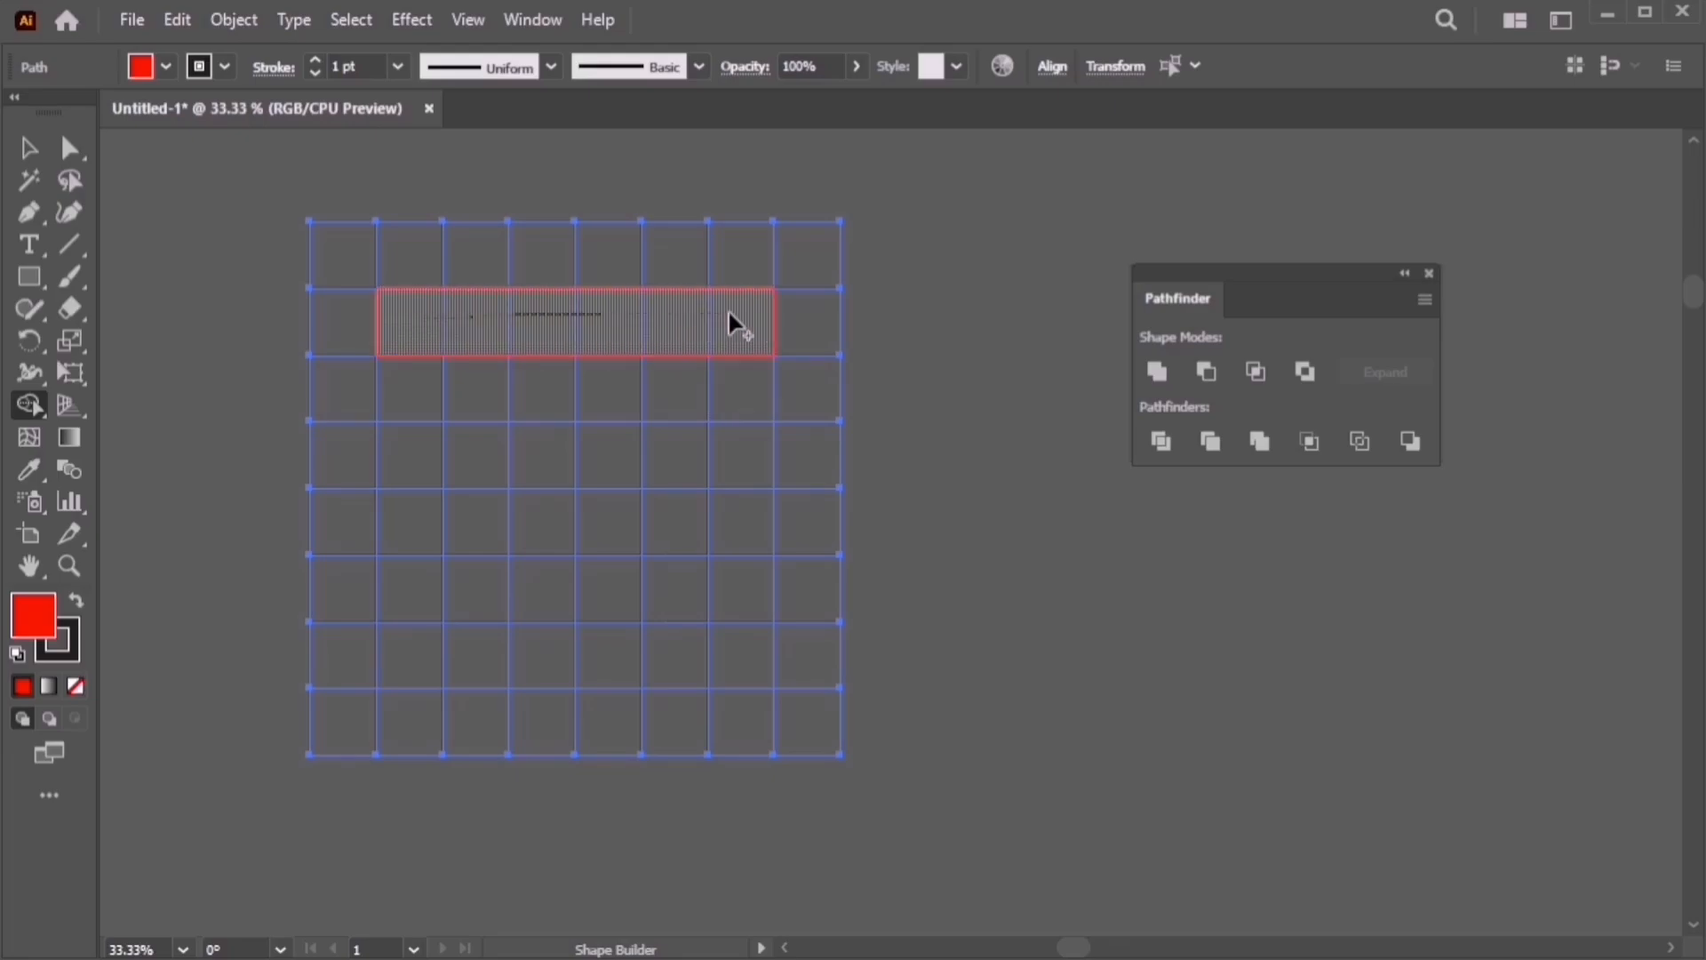
left_click_drag(729, 314, 748, 318)
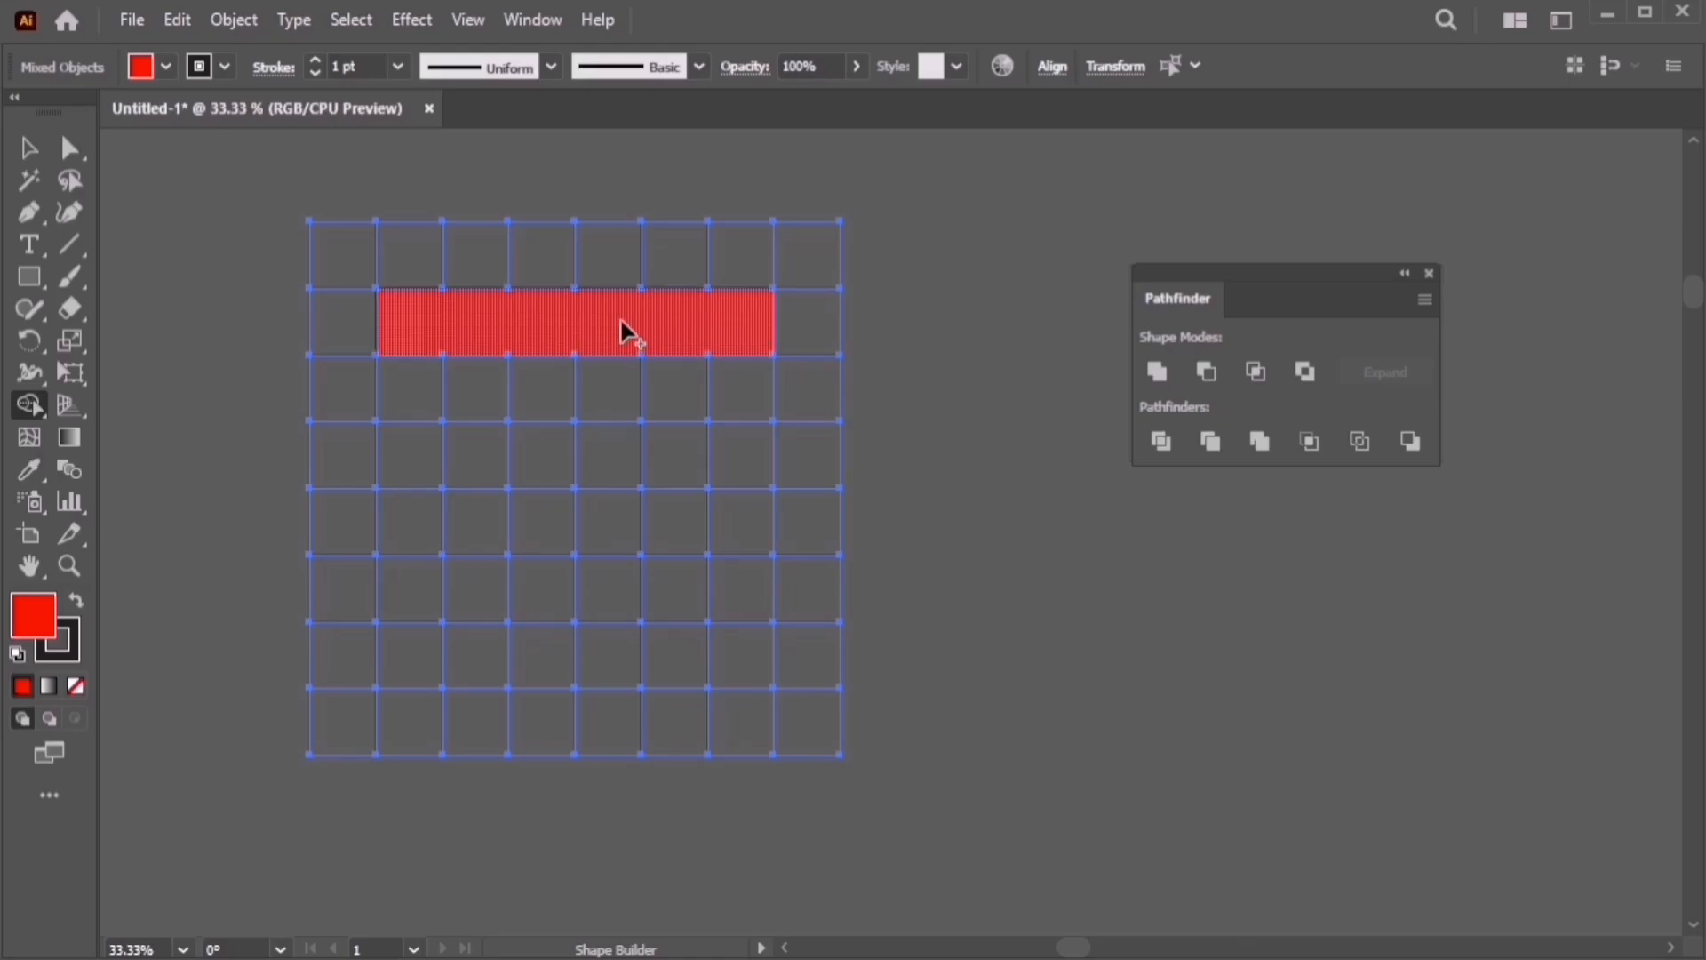
left_click_drag(620, 327, 601, 554)
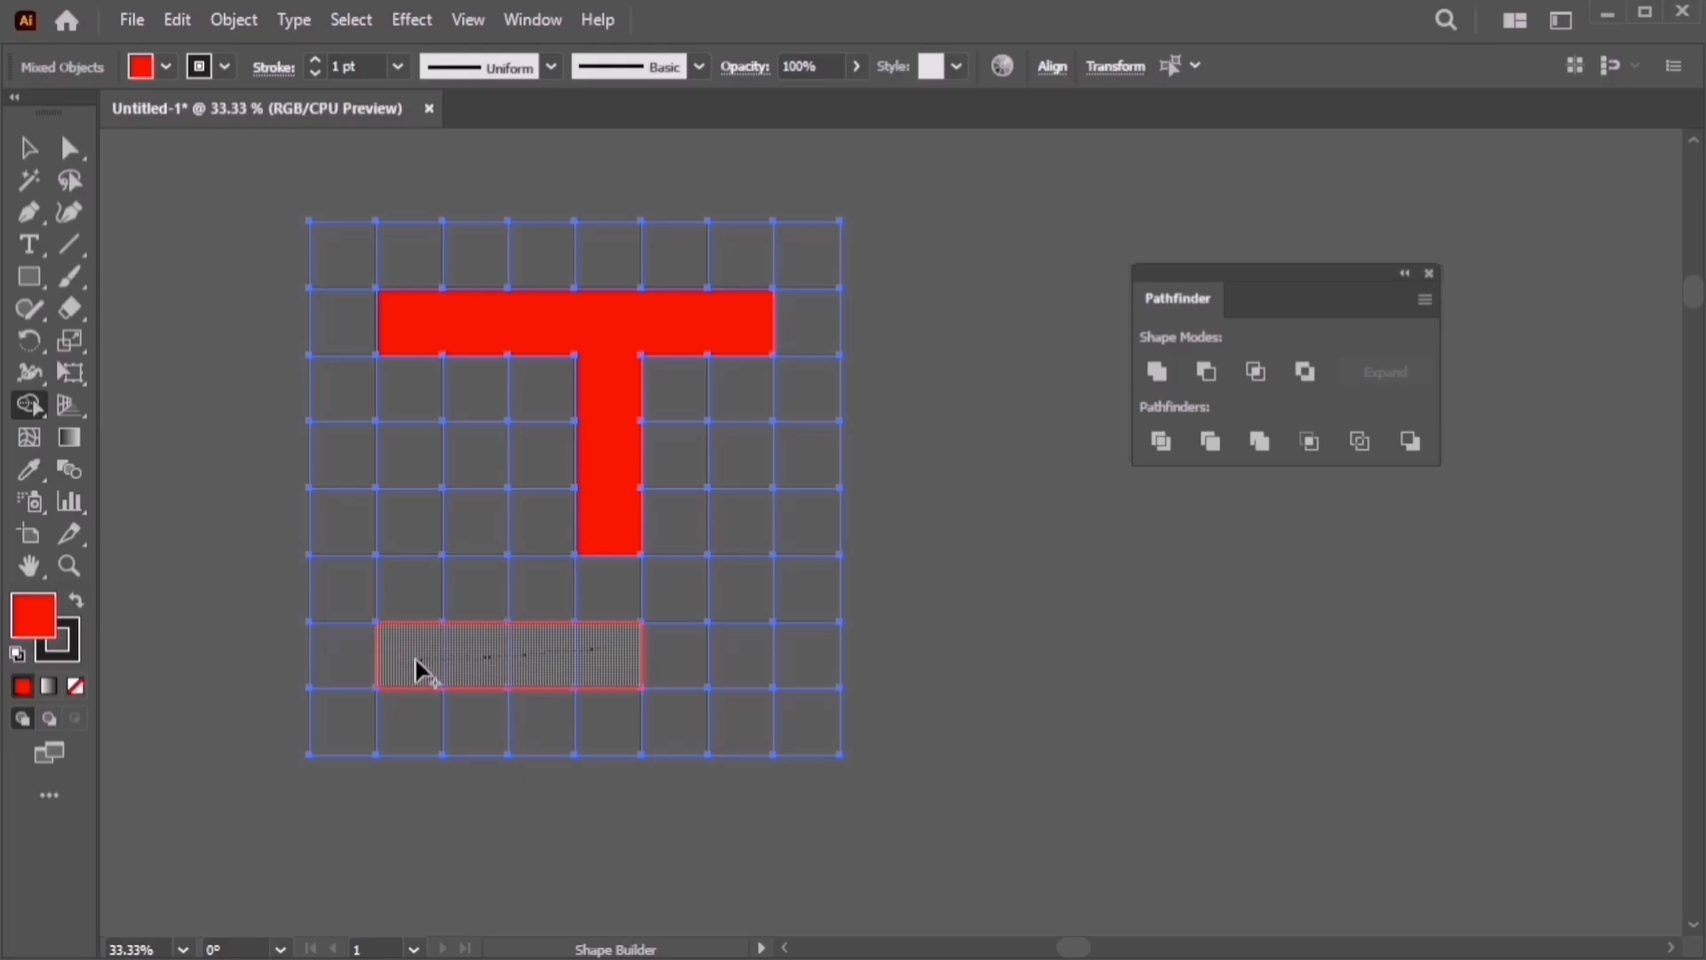
left_click_drag(414, 656, 393, 457)
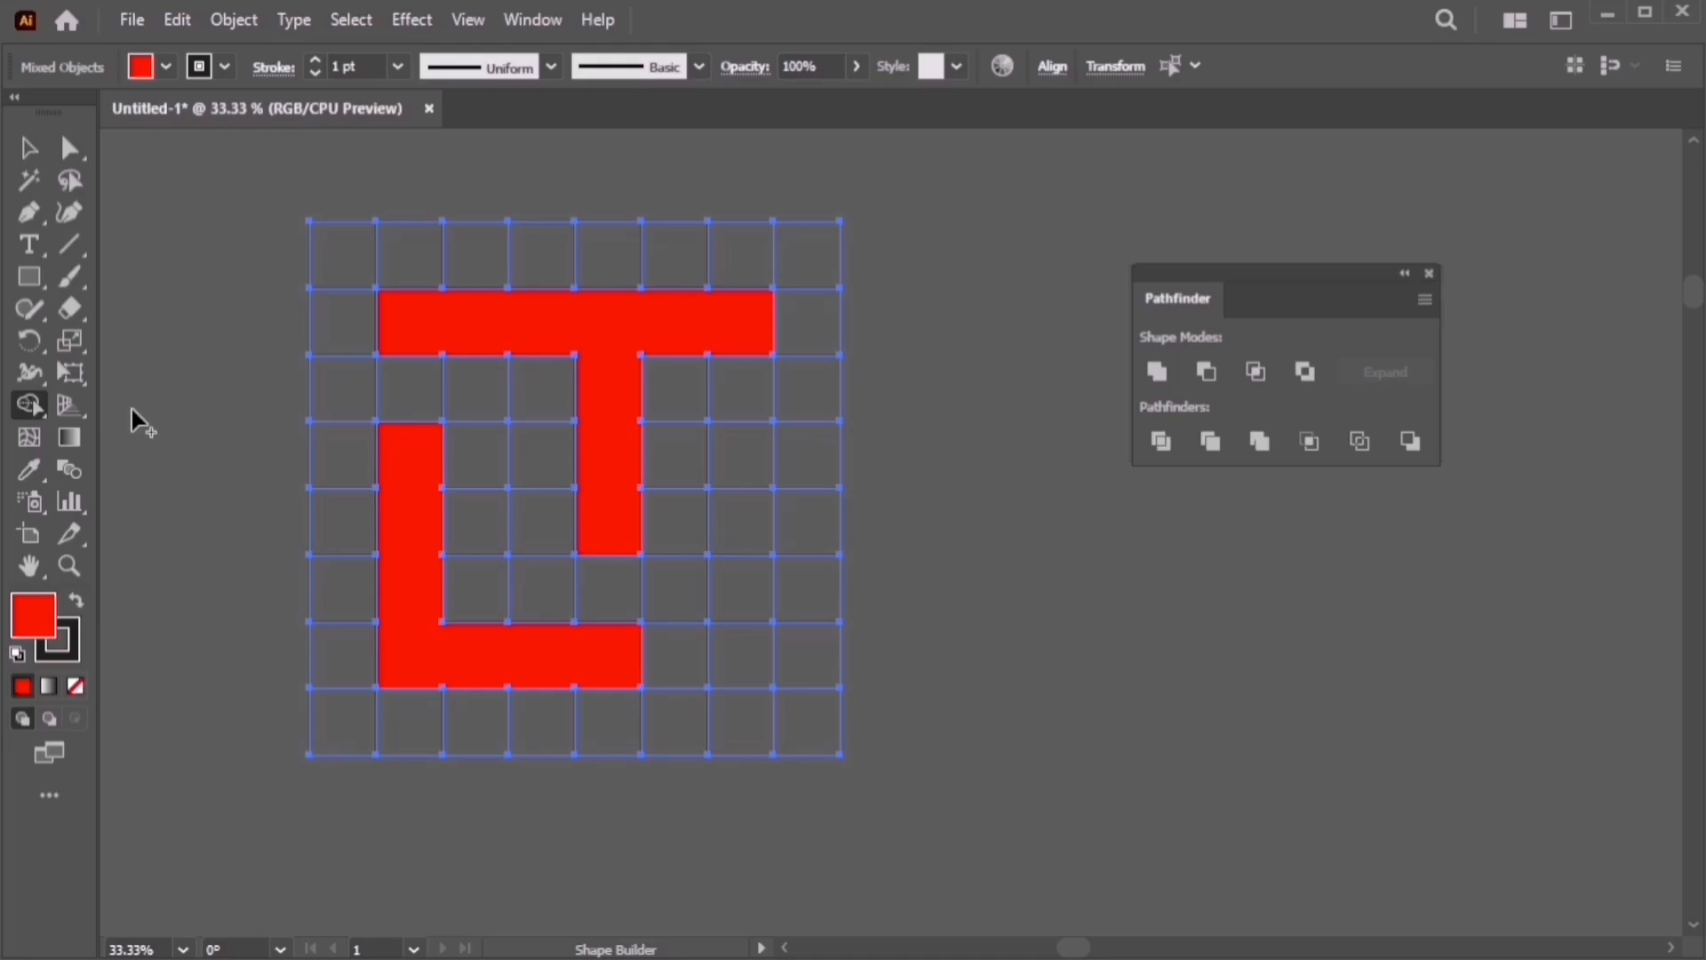
Select all the unfilled grid line pieces with the Magic Wand and delete them, keeping the red letters
left_click(34, 149)
left_click(498, 229)
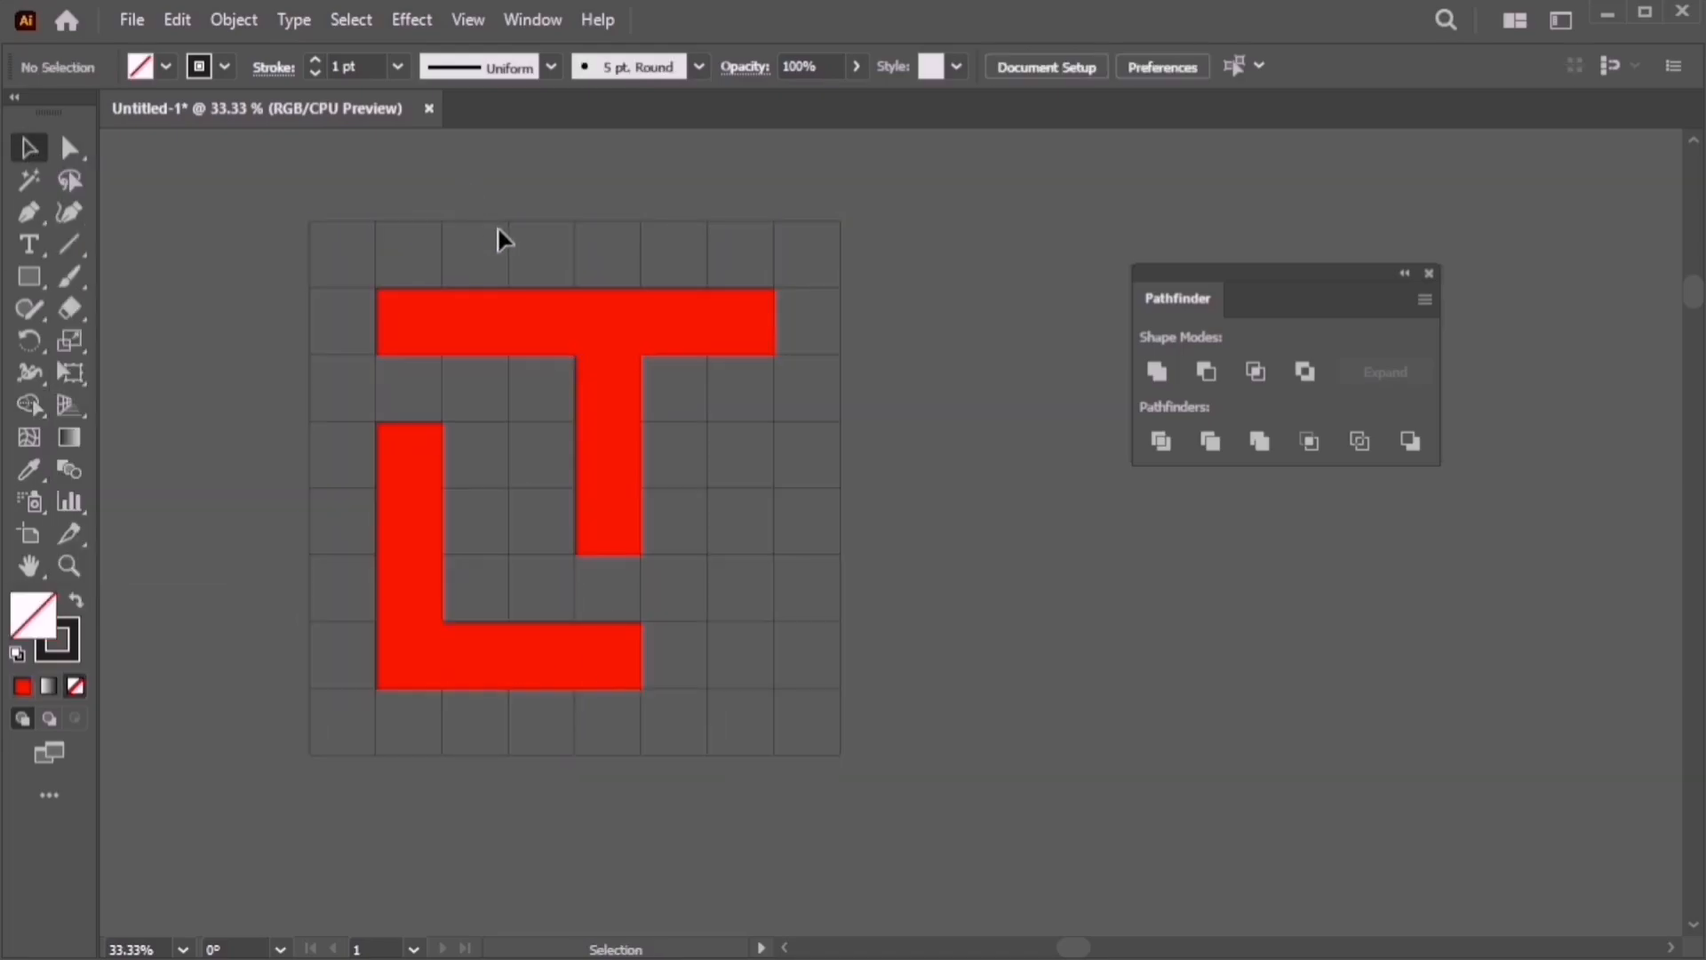
left_click(504, 231)
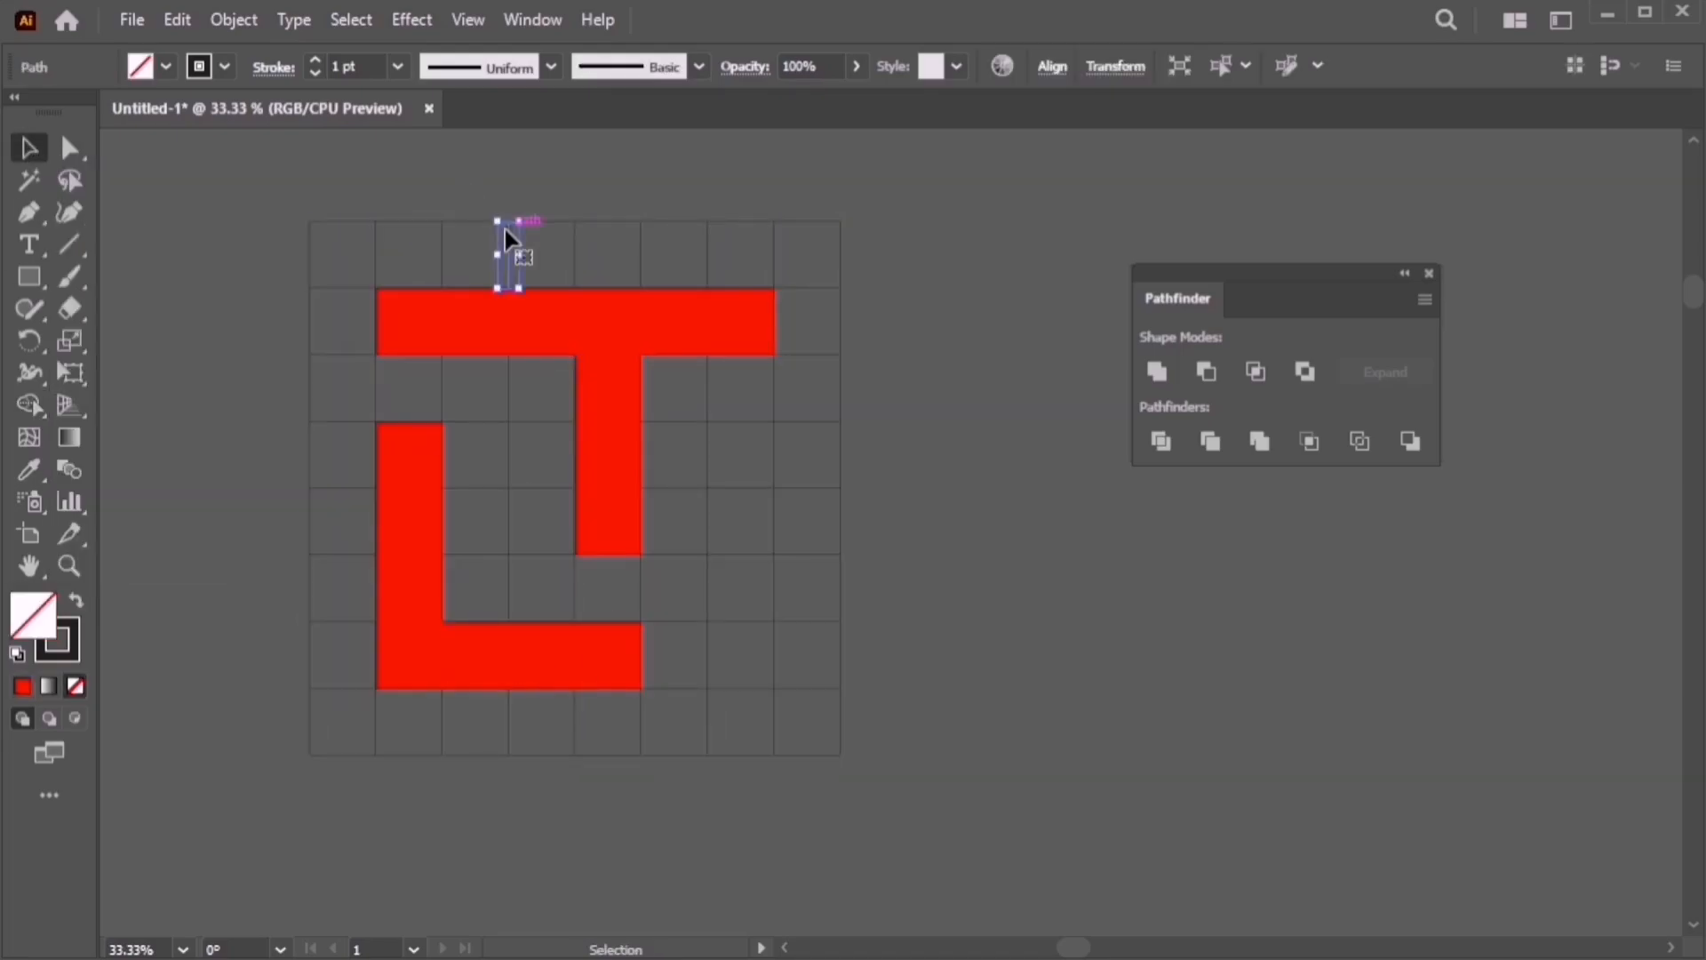
left_click(577, 257)
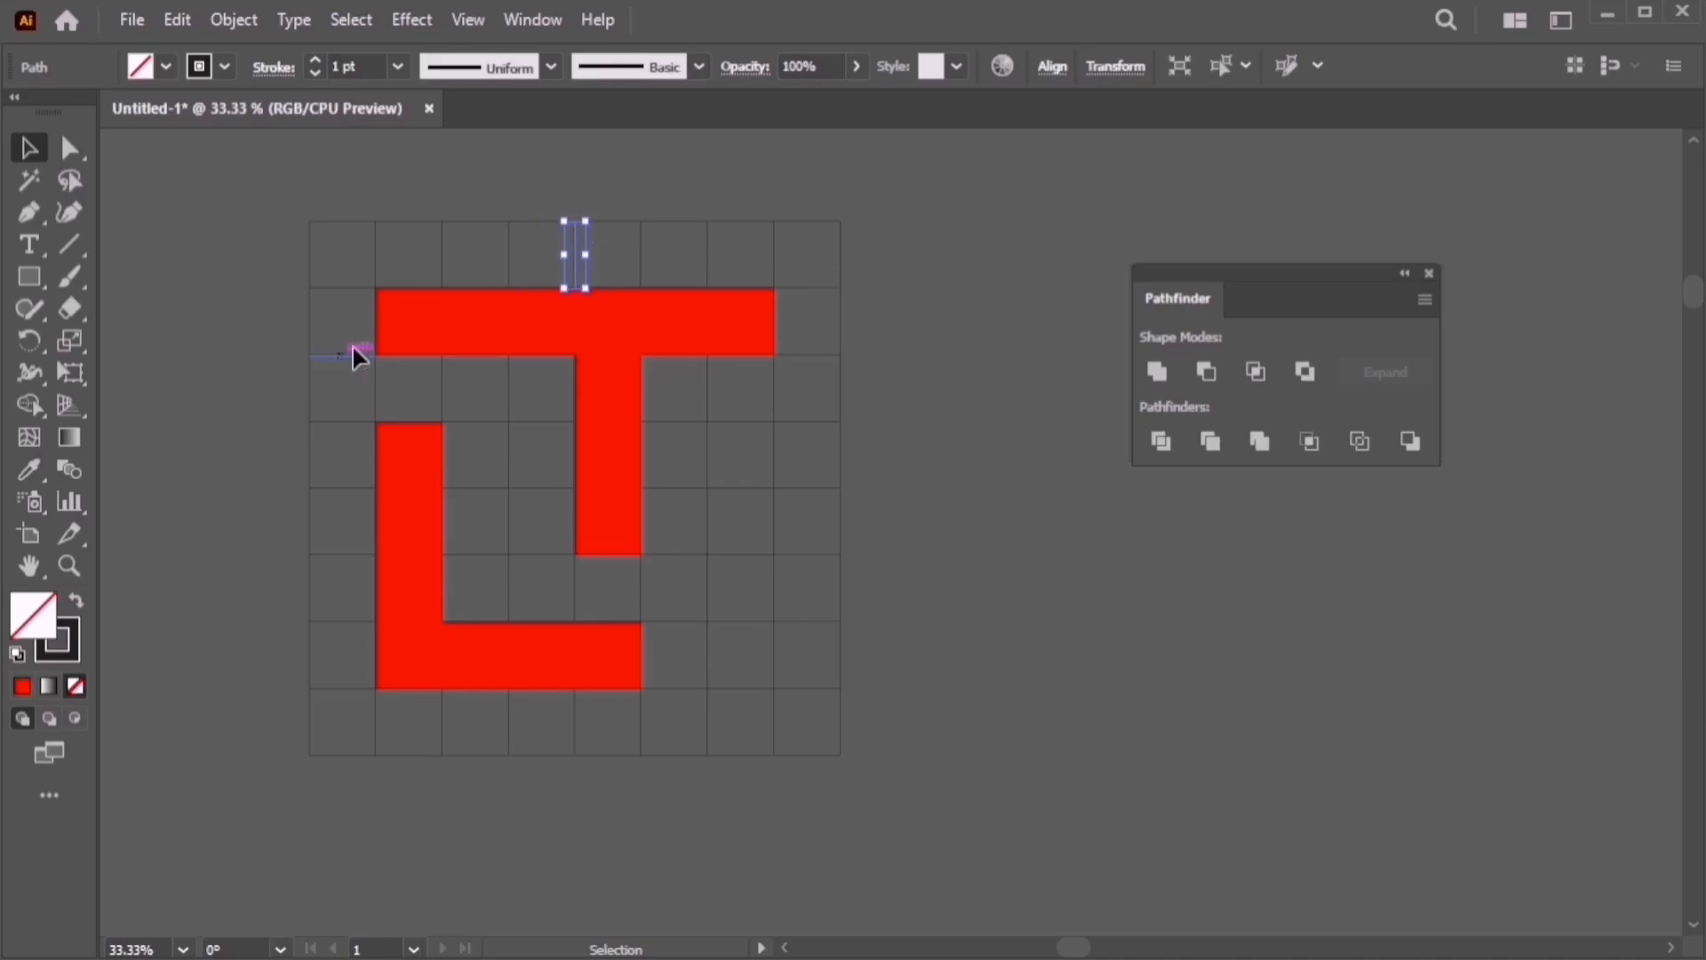
left_click(30, 187)
left_click(734, 310)
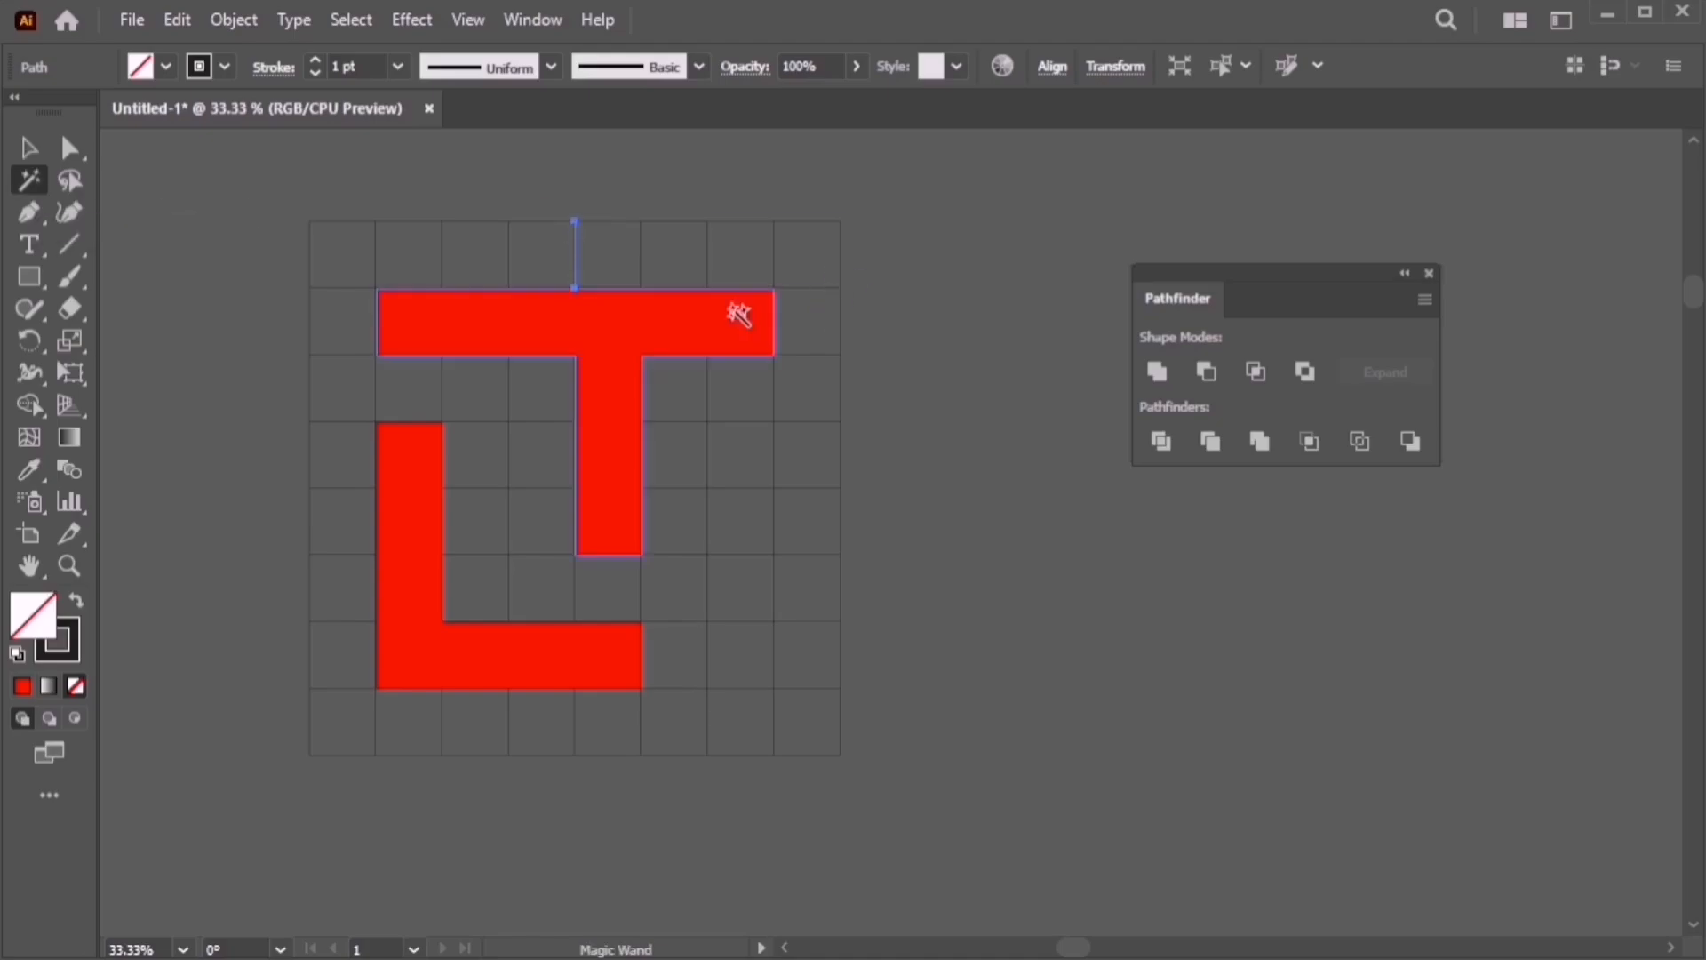
left_click(779, 245)
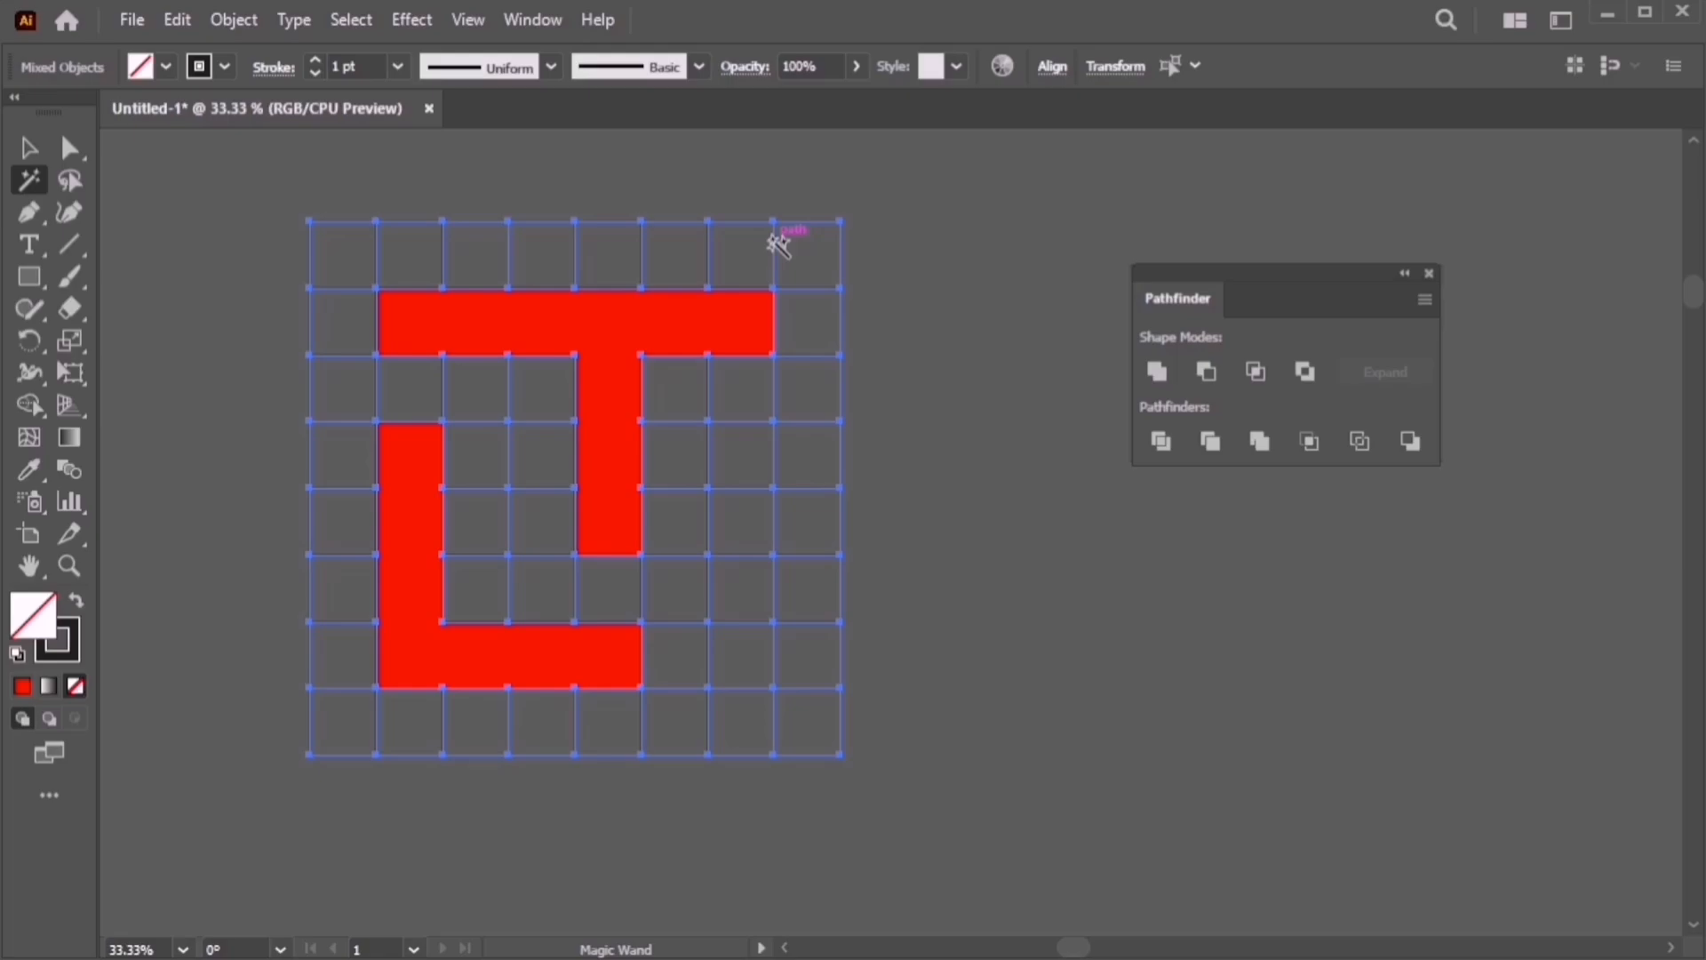
key("Delete")
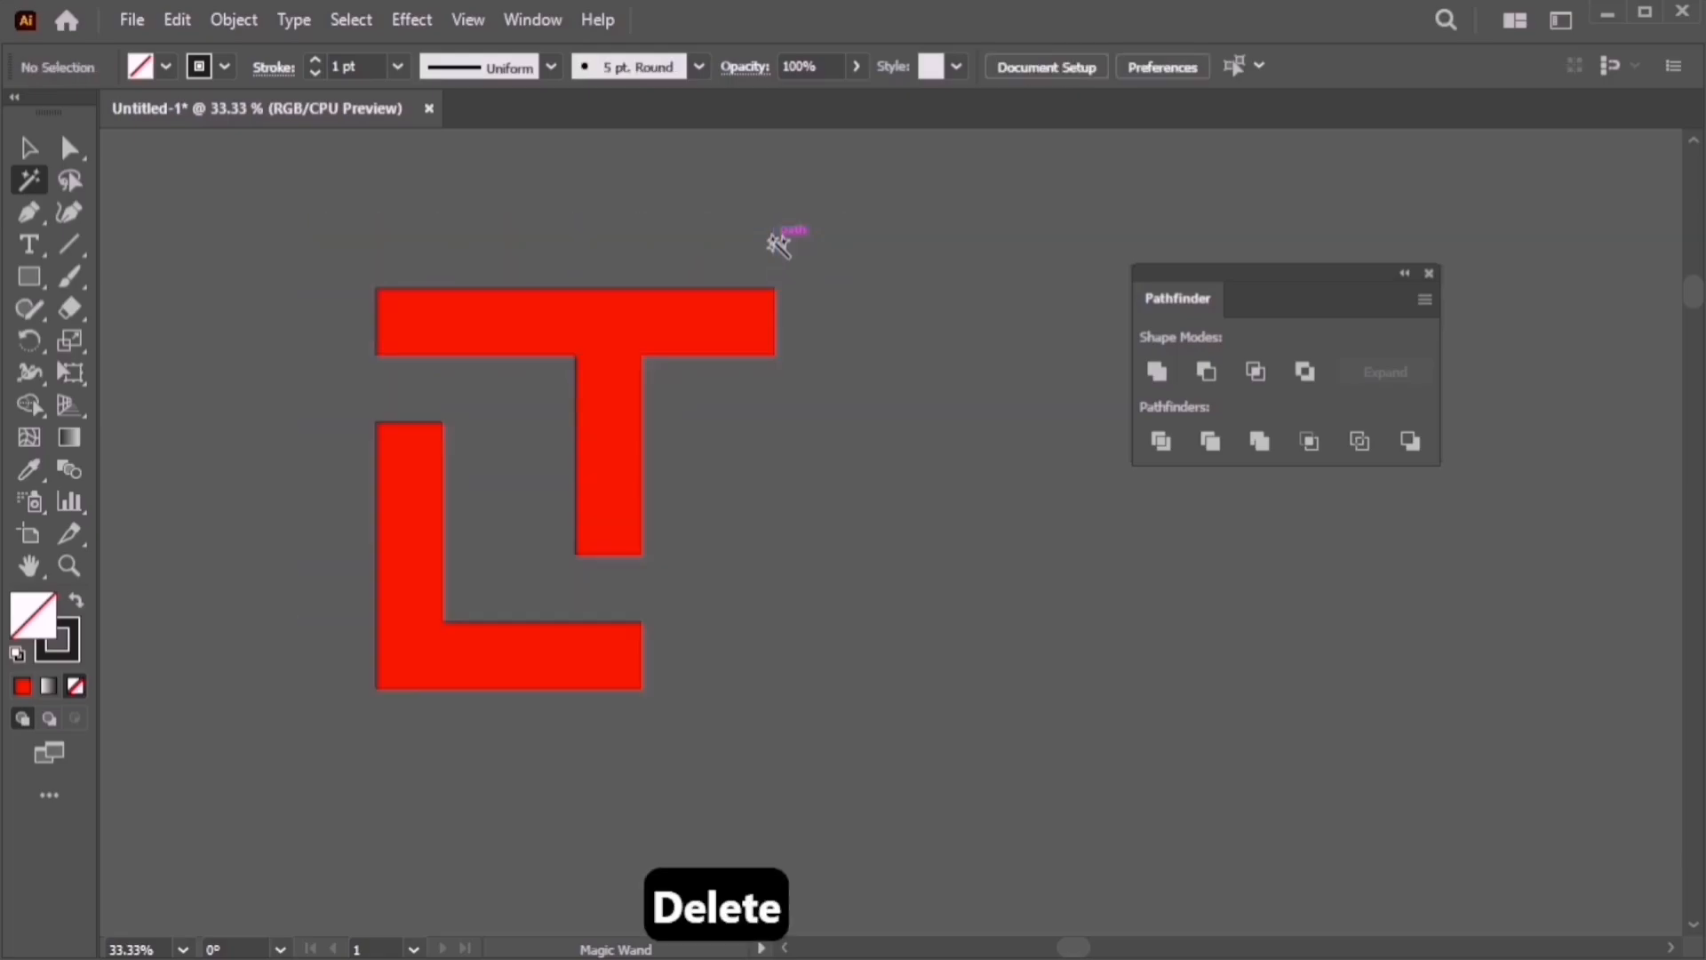
Round the inner and outer corners at the bend of the L shape
left_click(69, 147)
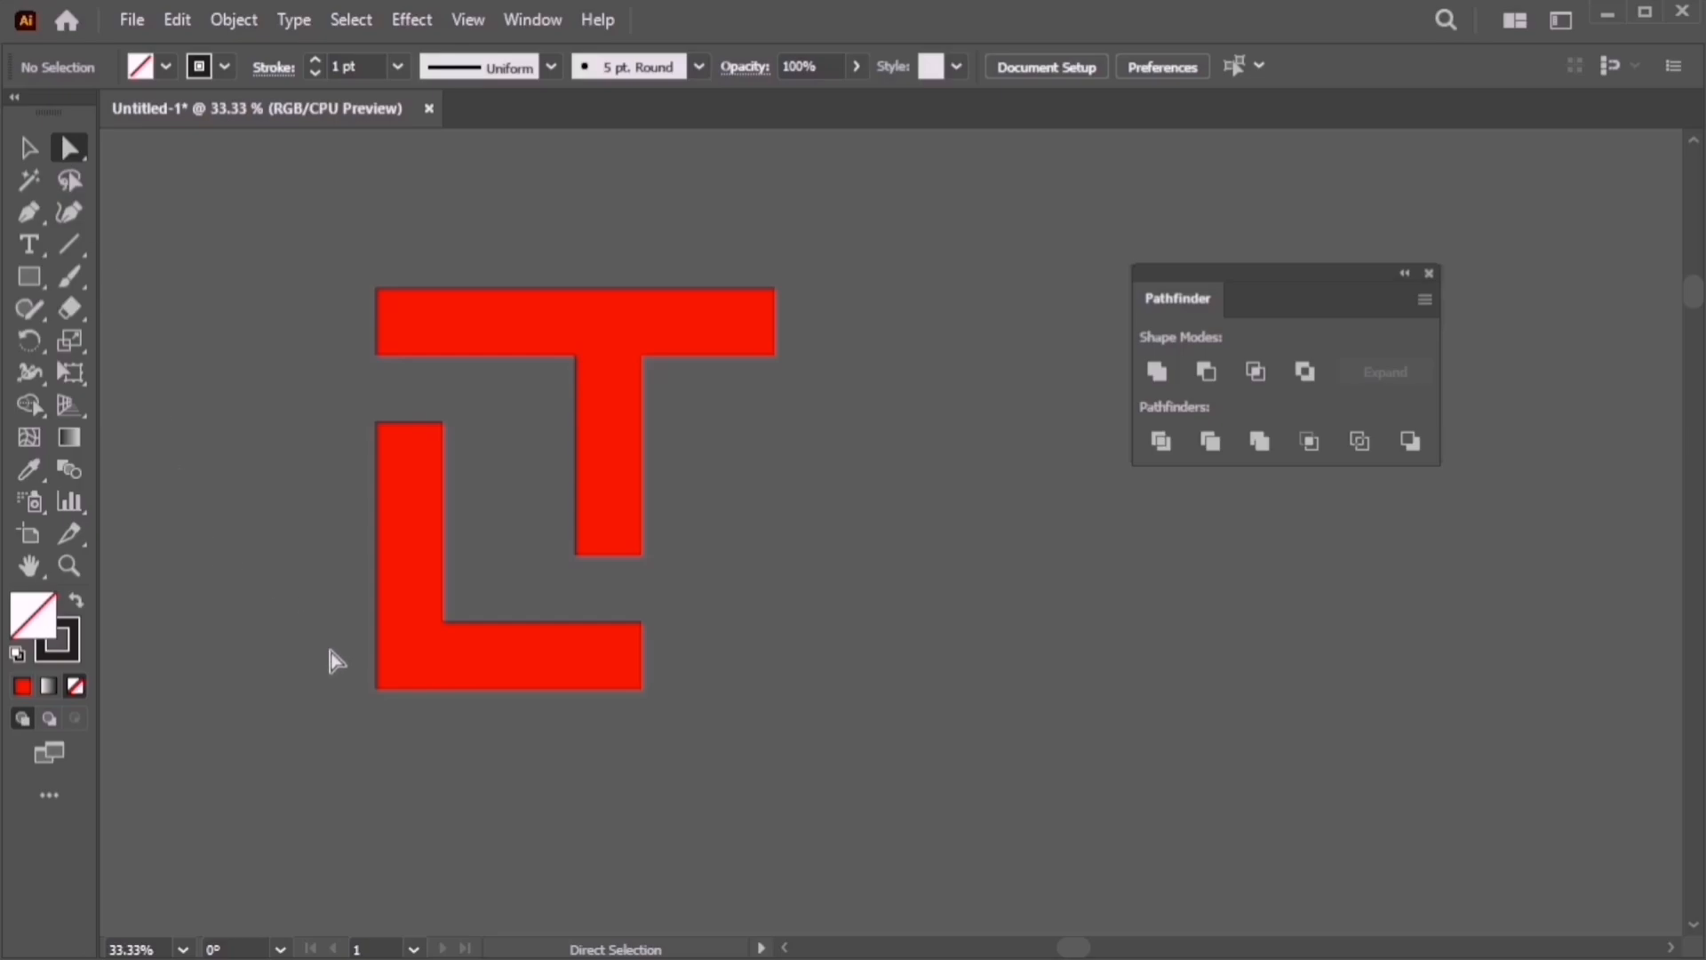
left_click_drag(327, 638, 493, 577)
left_click(492, 575)
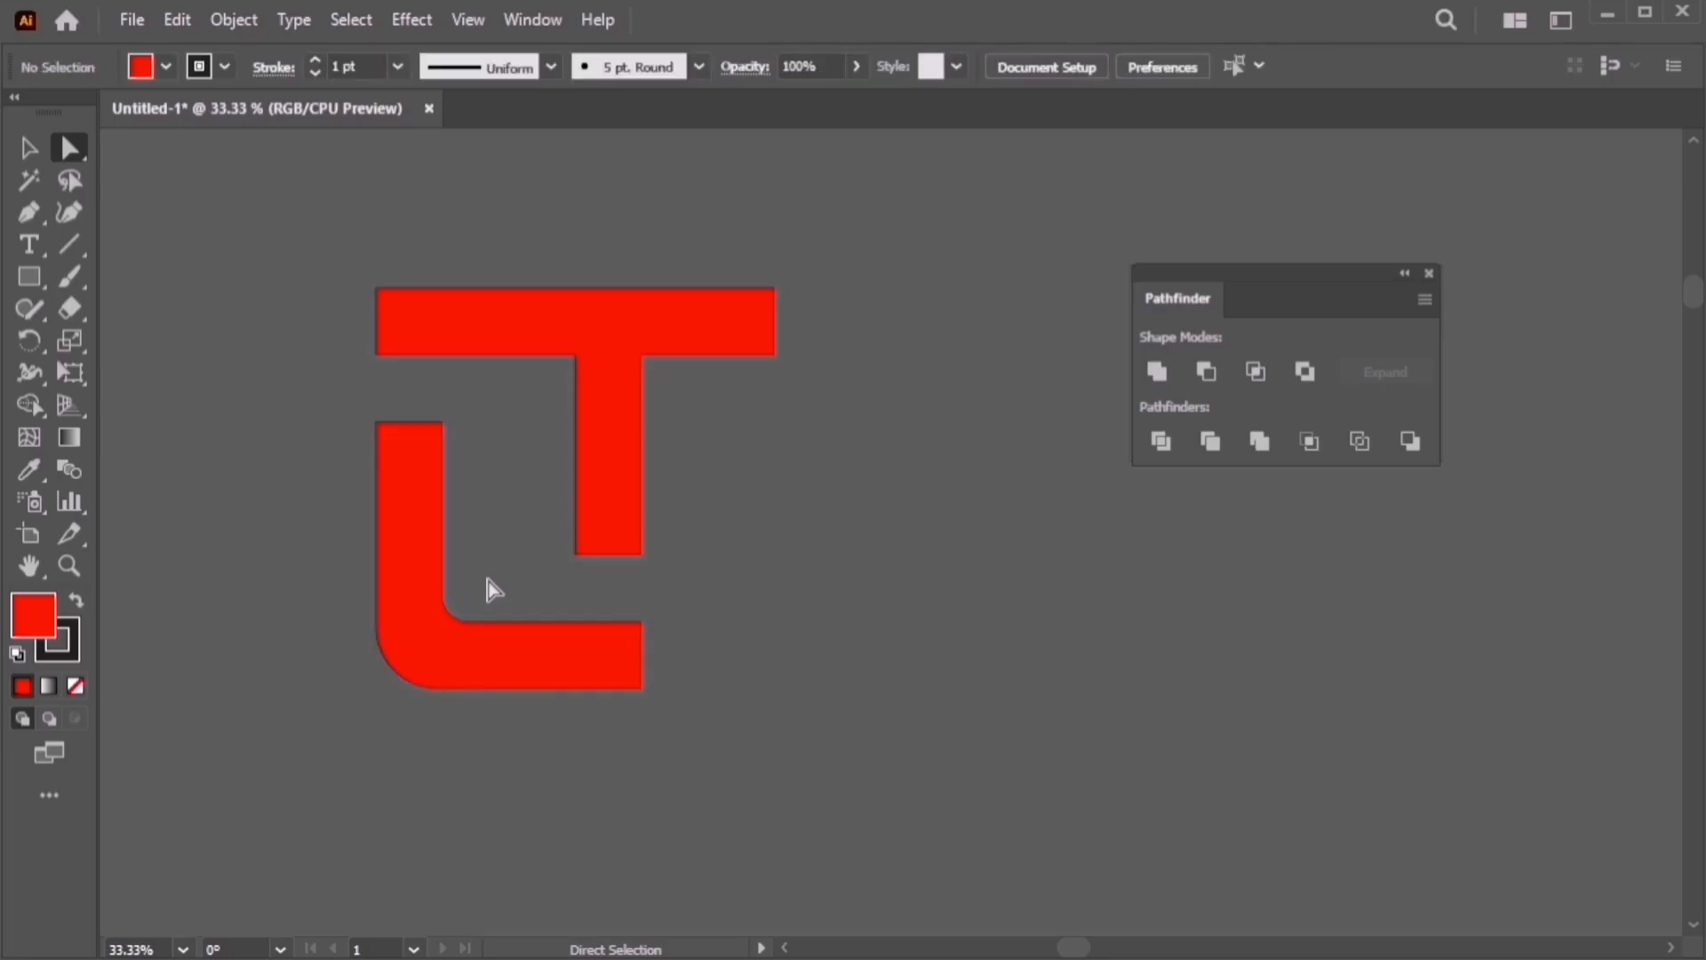
Enlarge the corner radii of the L shape's inner and outer bend for a smoother, even curve
left_click_drag(427, 632, 488, 587)
left_click(345, 631)
left_click_drag(406, 701, 408, 703)
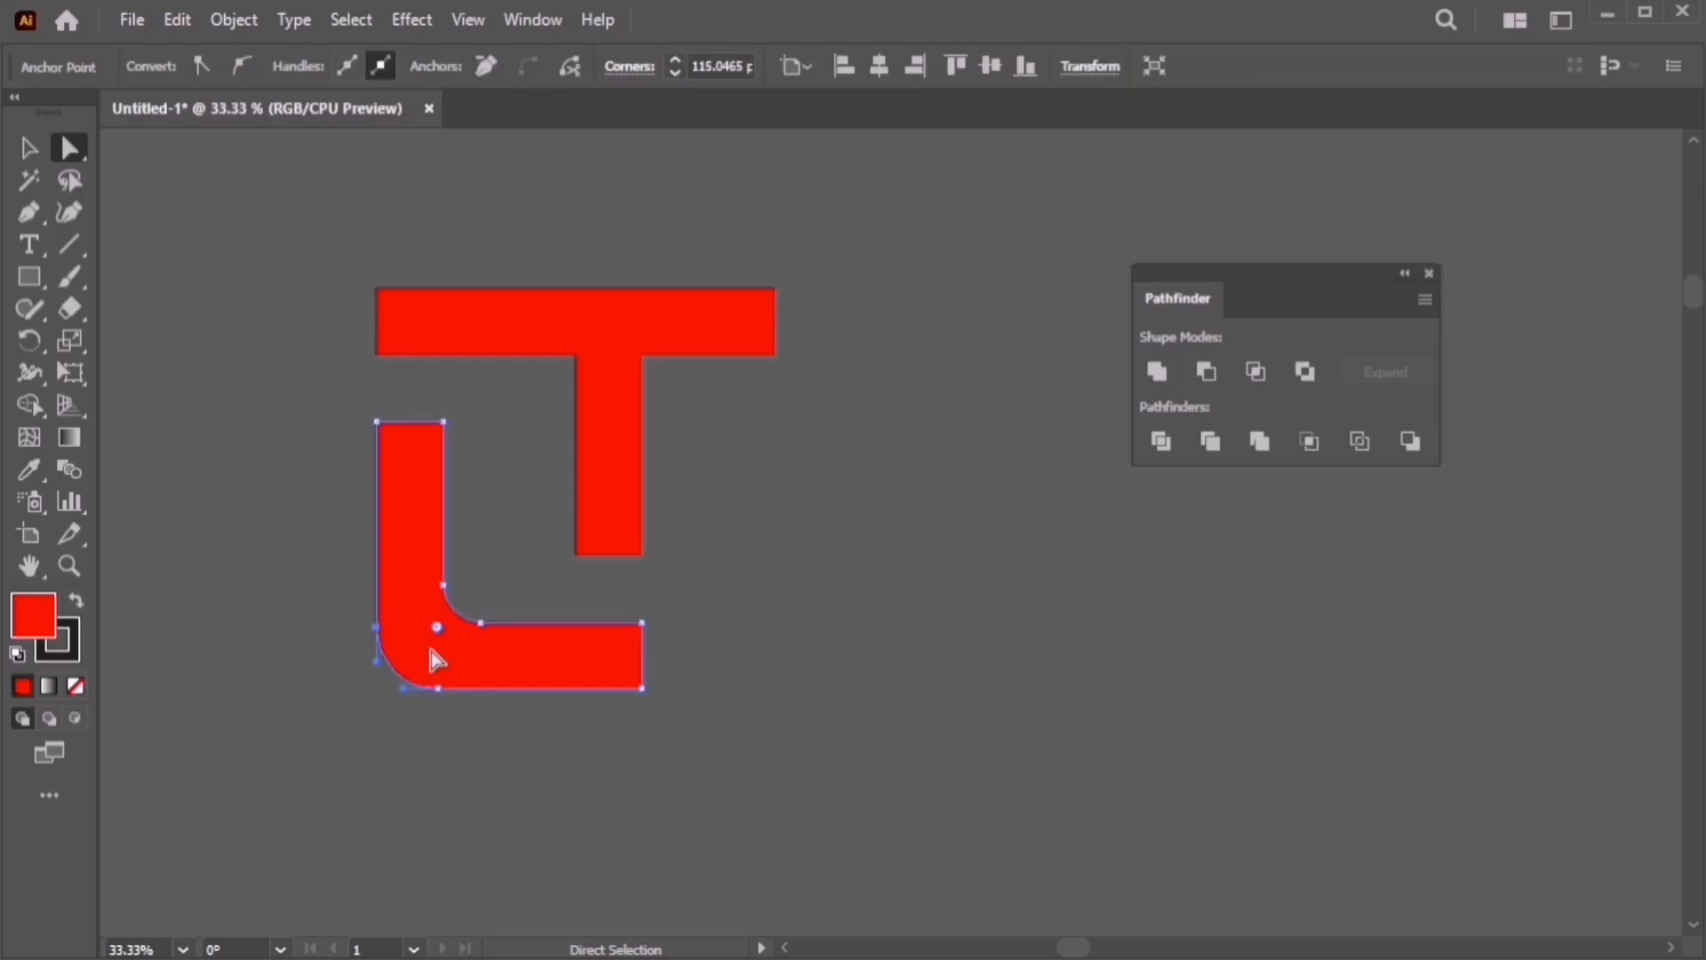
left_click_drag(438, 629, 480, 587)
left_click(503, 547)
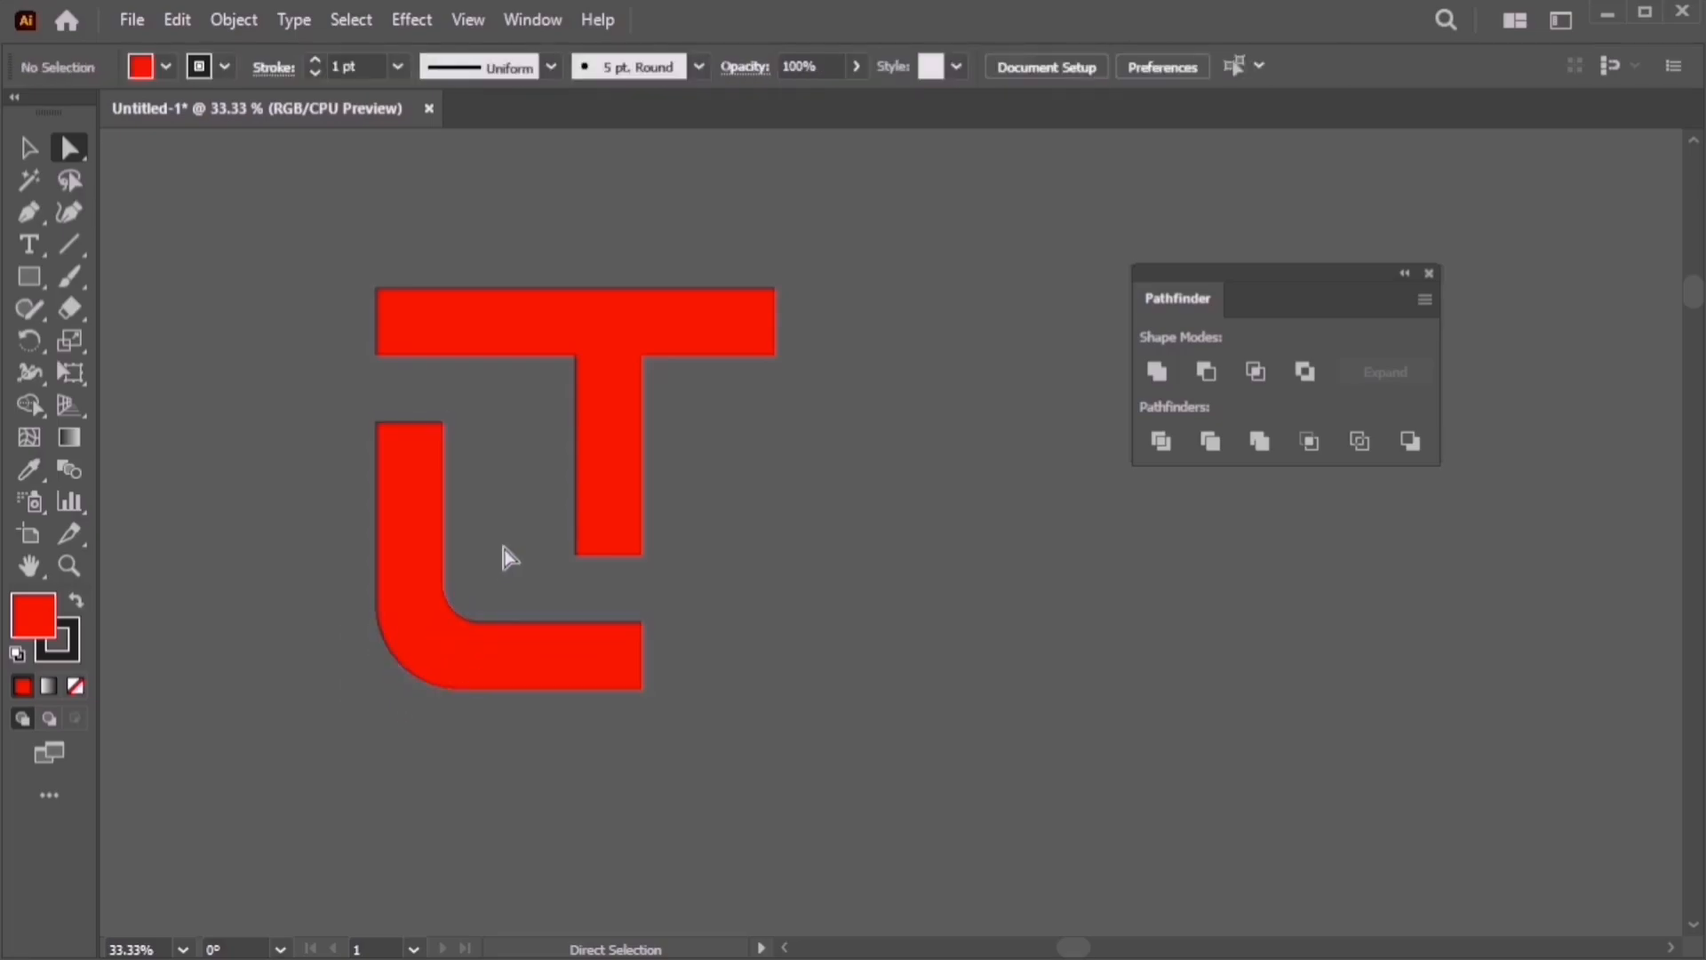
Remove the stroke from both letter shapes and set their fill to black #020202
left_click(32, 149)
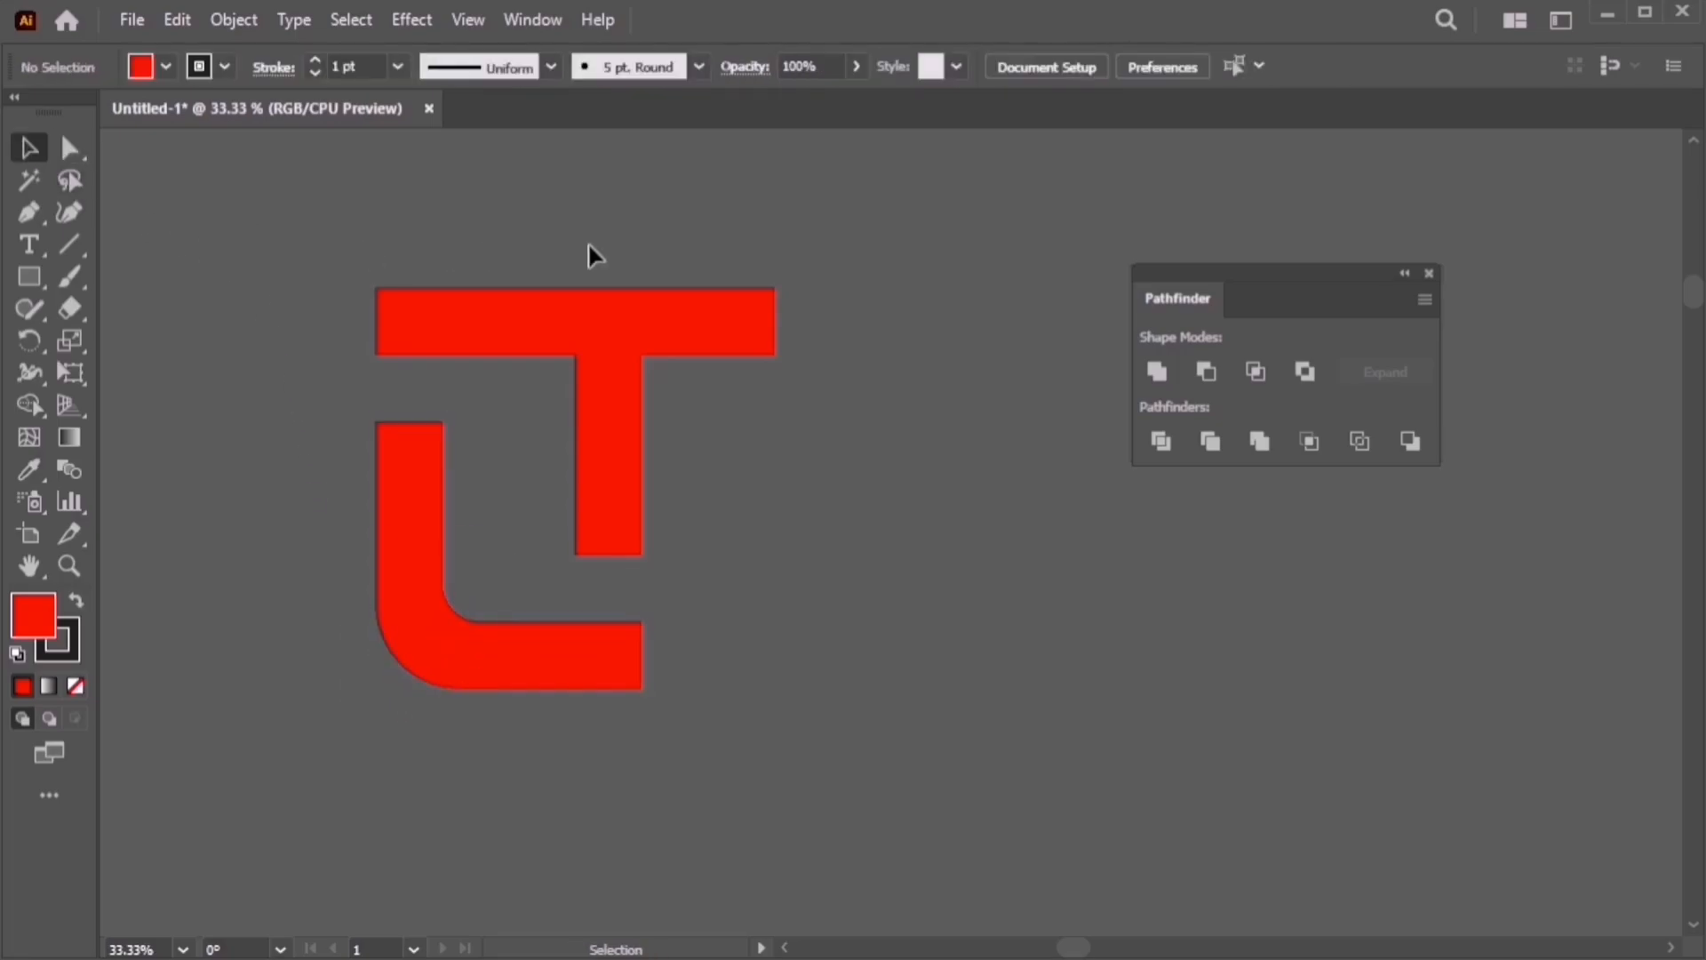
left_click_drag(382, 247, 604, 674)
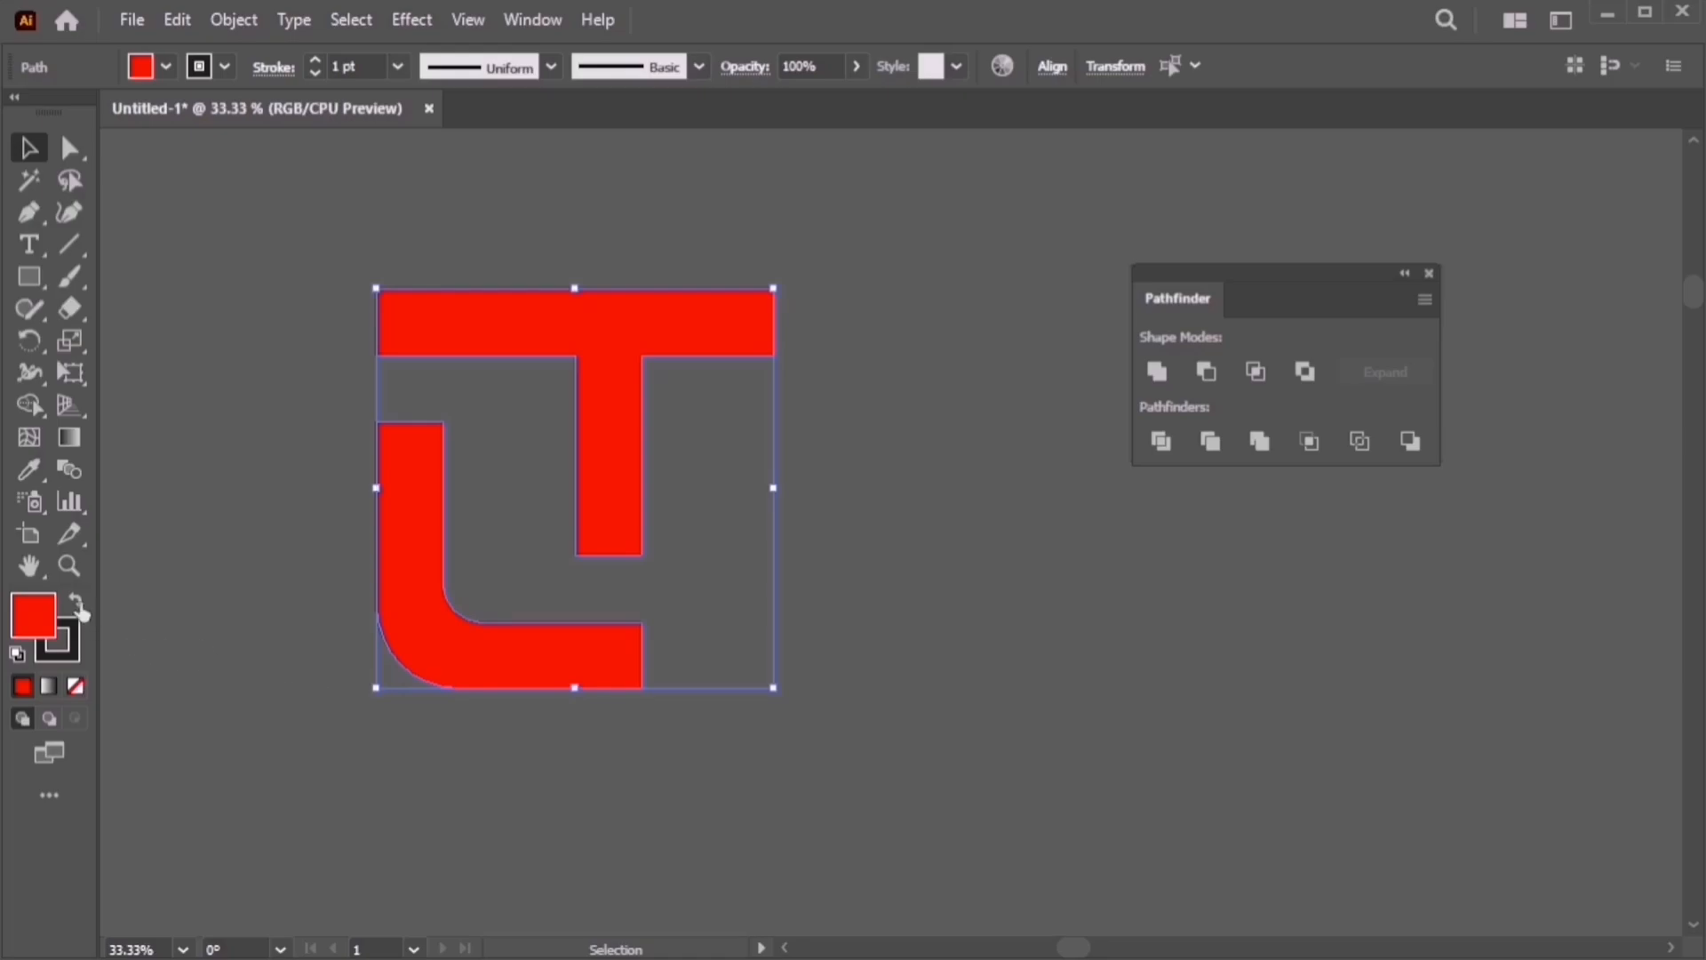
left_click(76, 686)
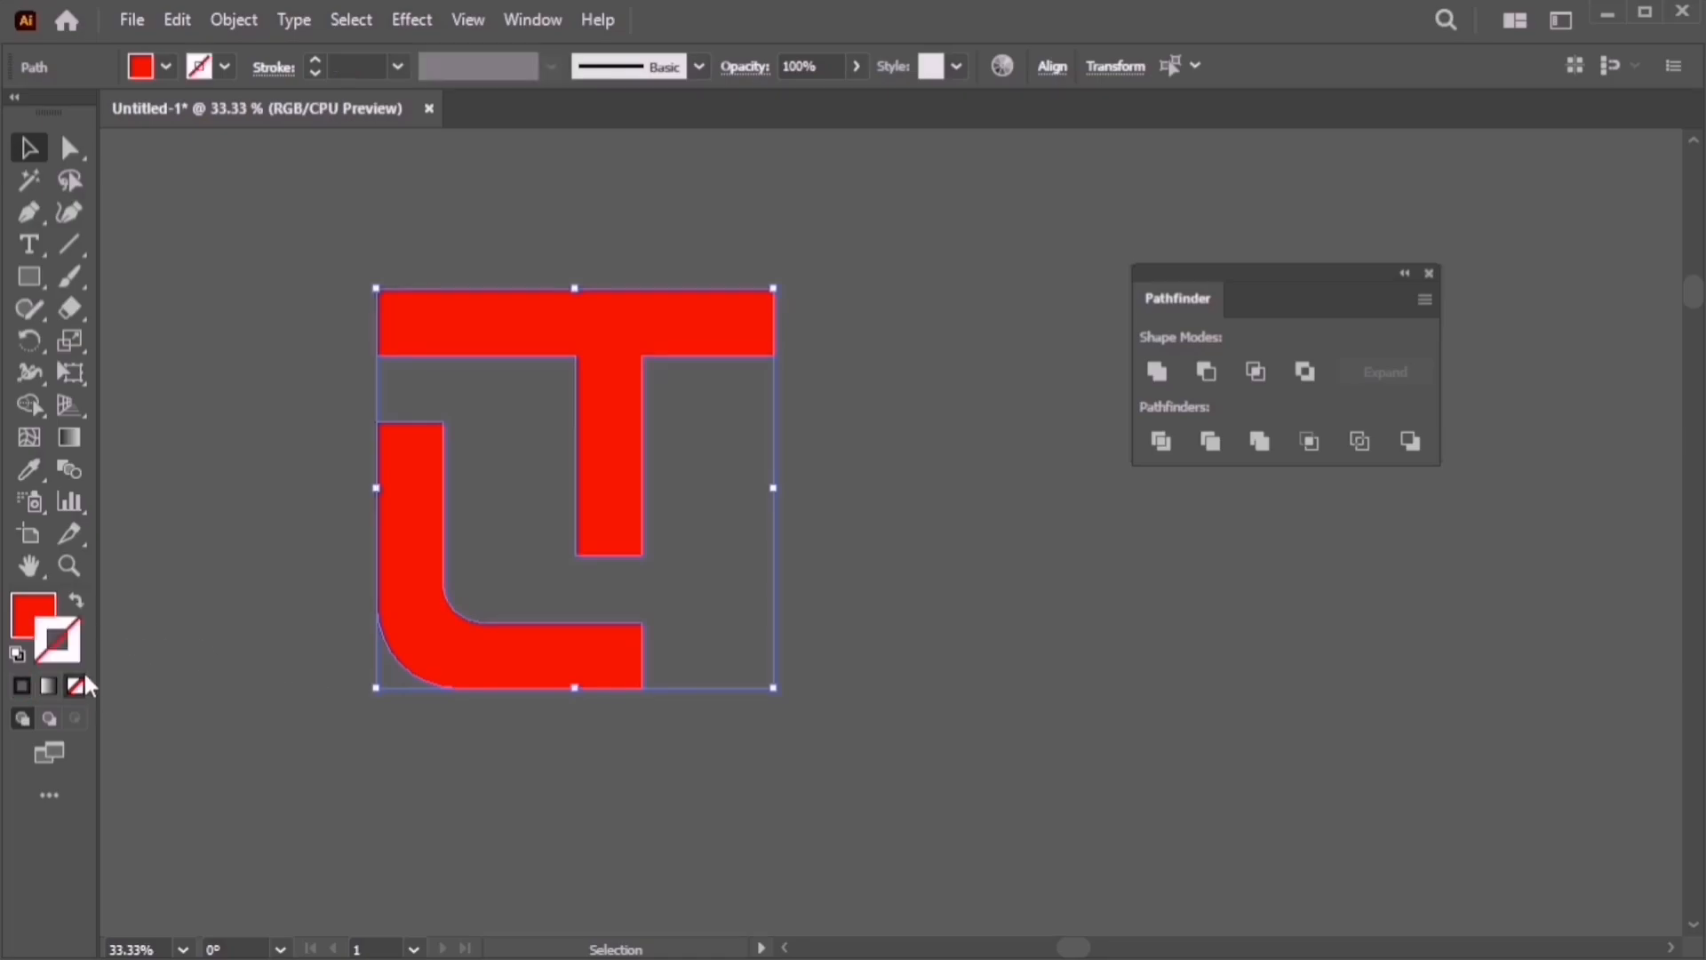
left_click(33, 613)
left_click(692, 660)
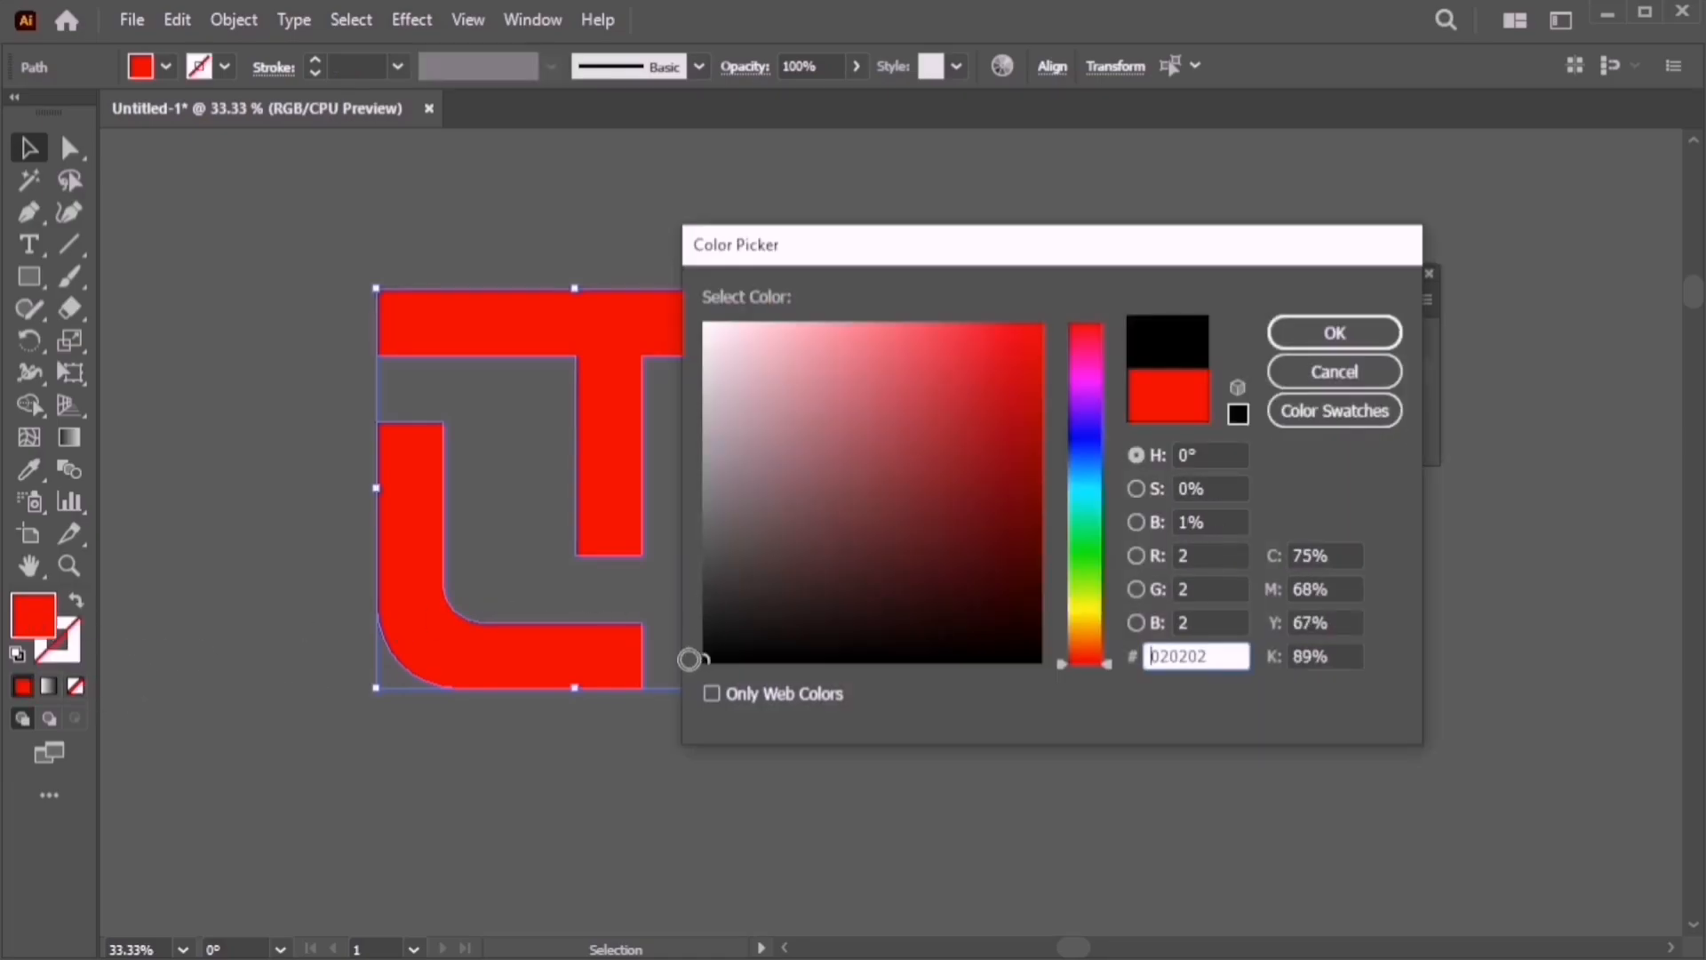
left_click(1335, 333)
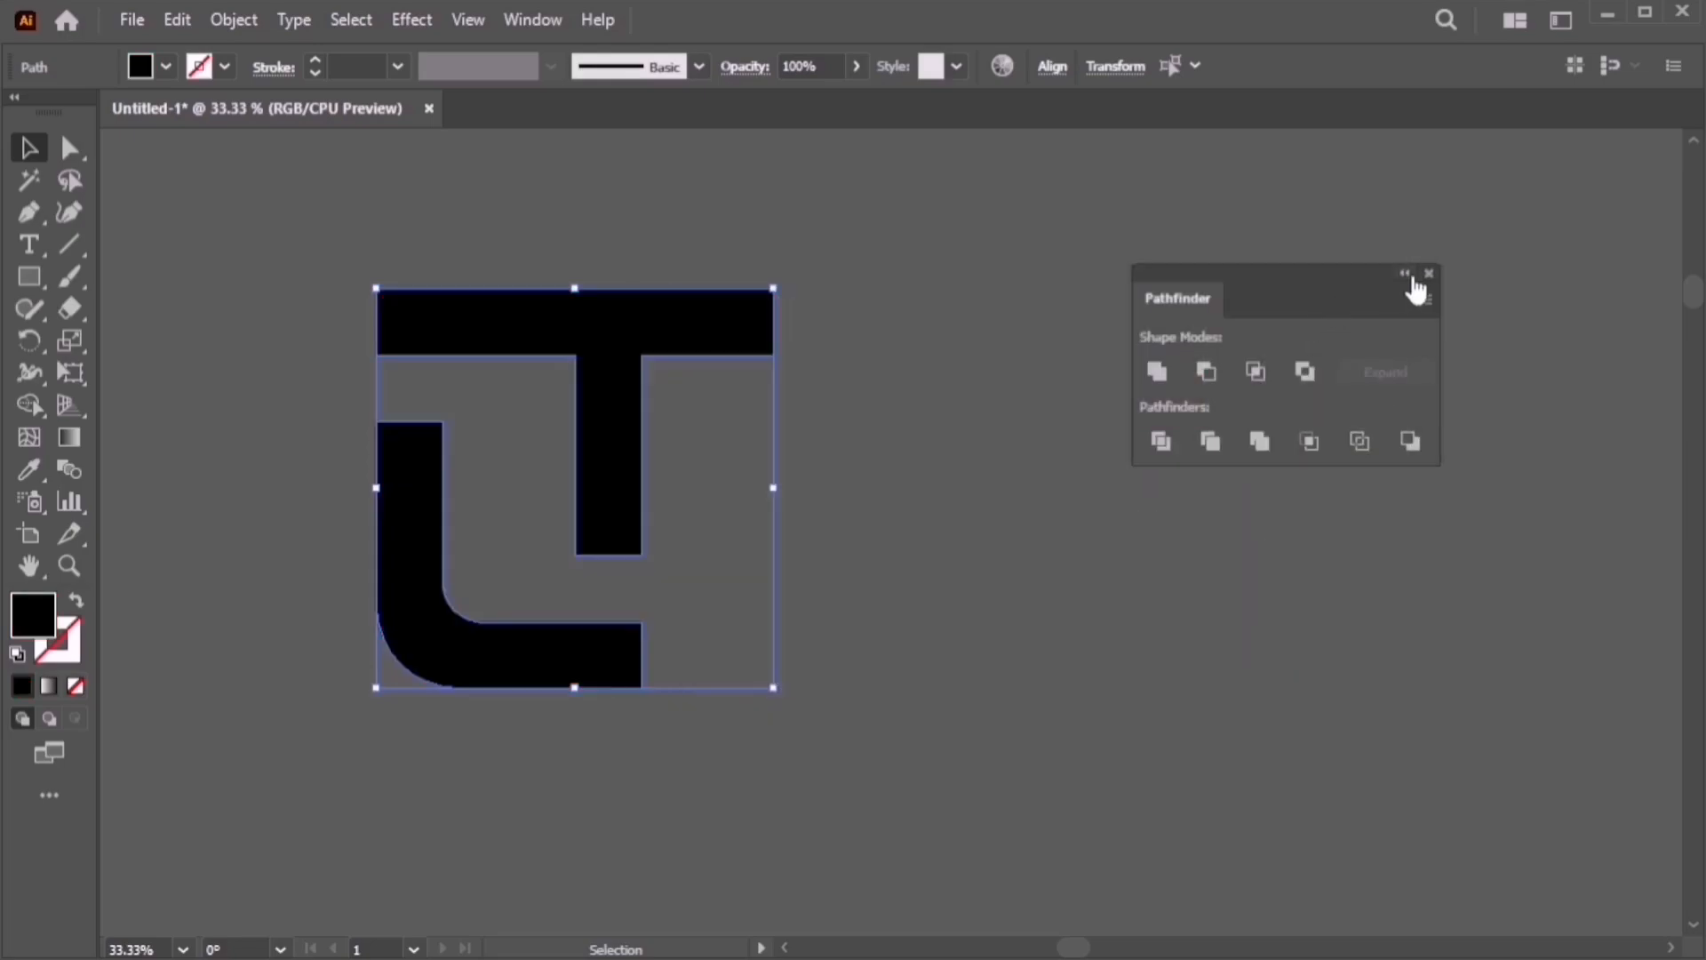
Close Pathfinder and deselect both letter shapes
left_click(1429, 272)
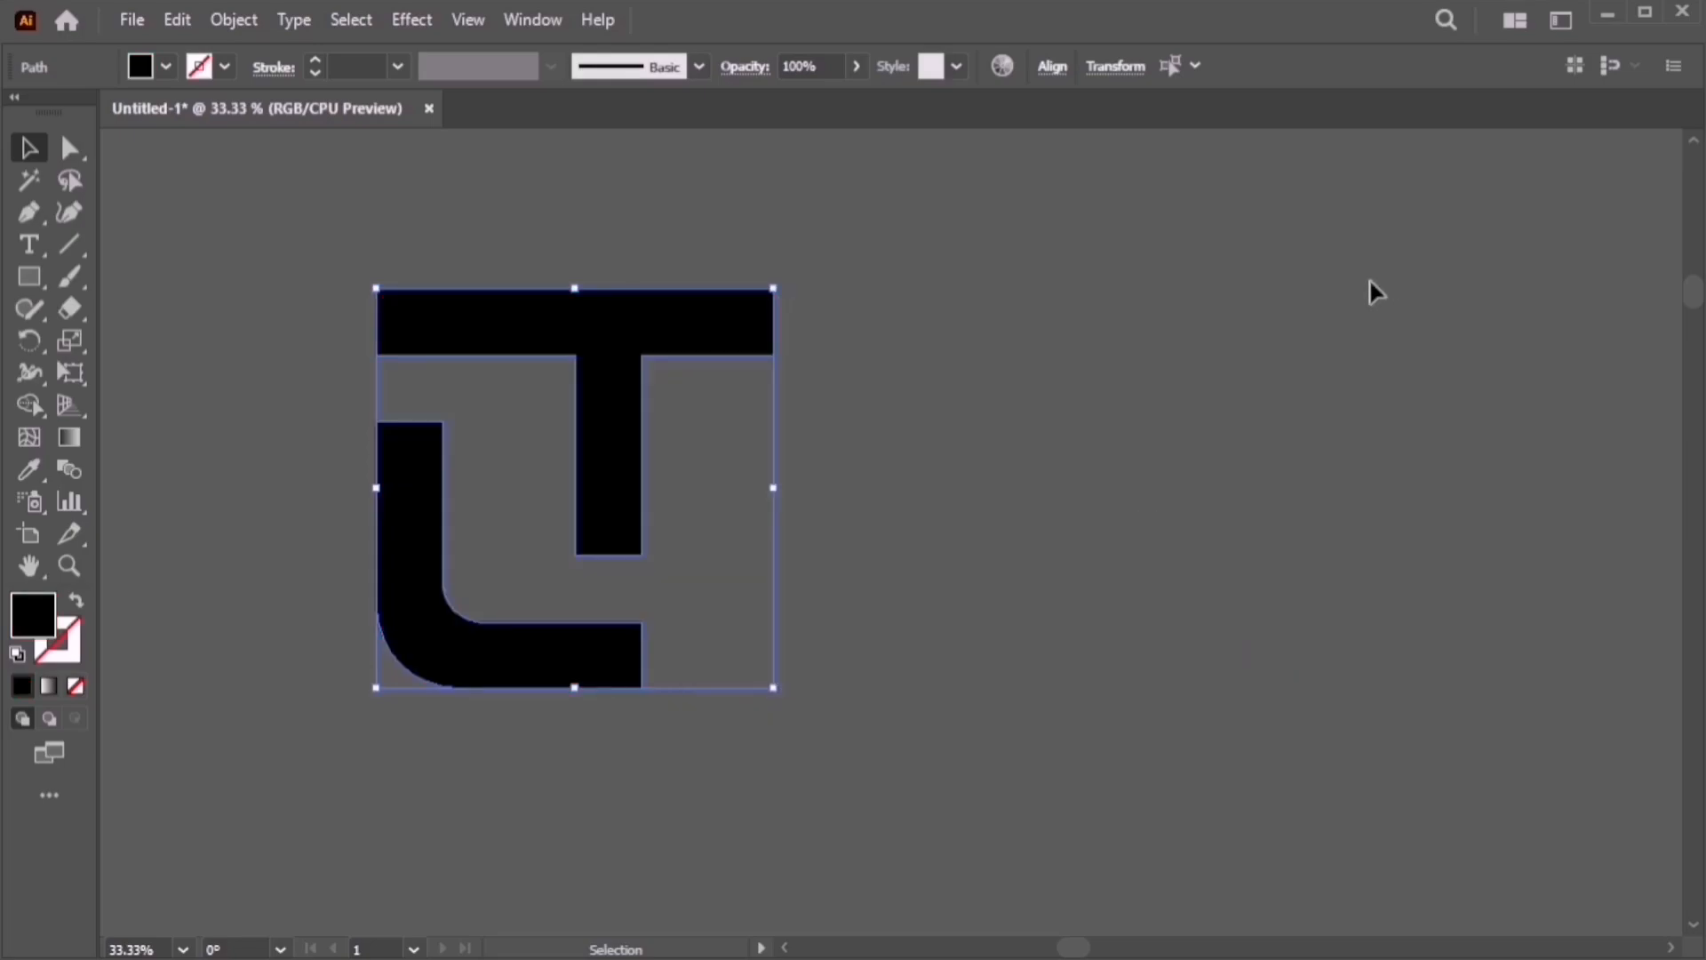
left_click(1073, 444)
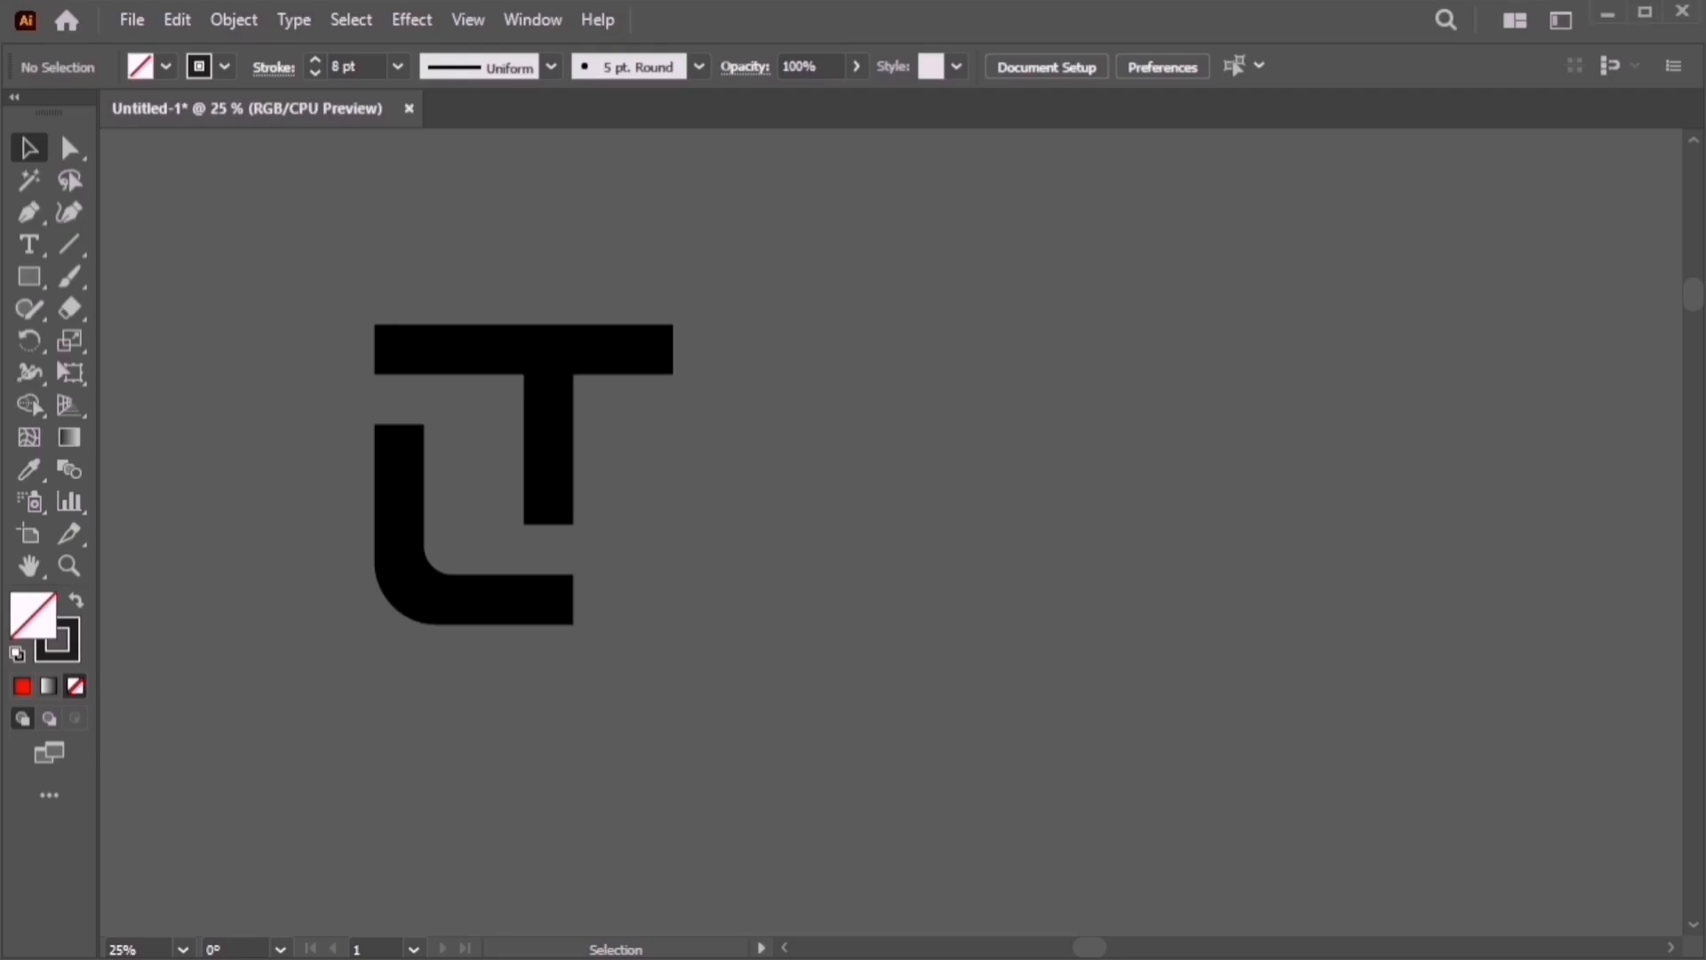
left_click(71, 245)
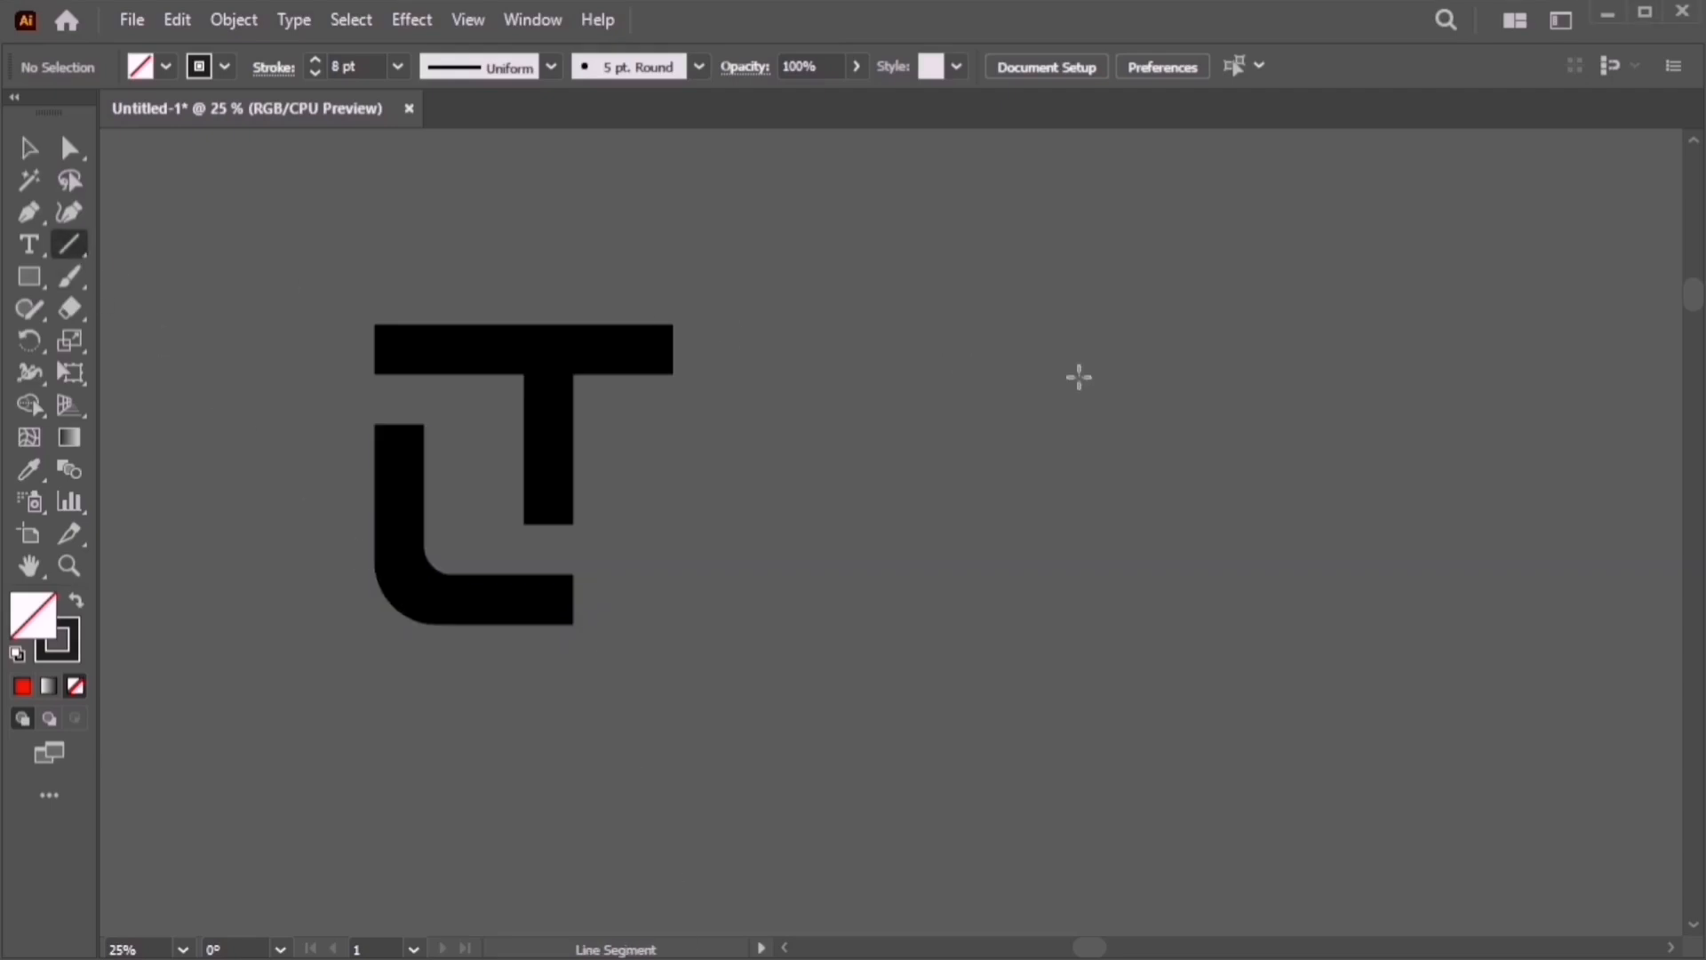
left_click_drag(871, 341, 1541, 338)
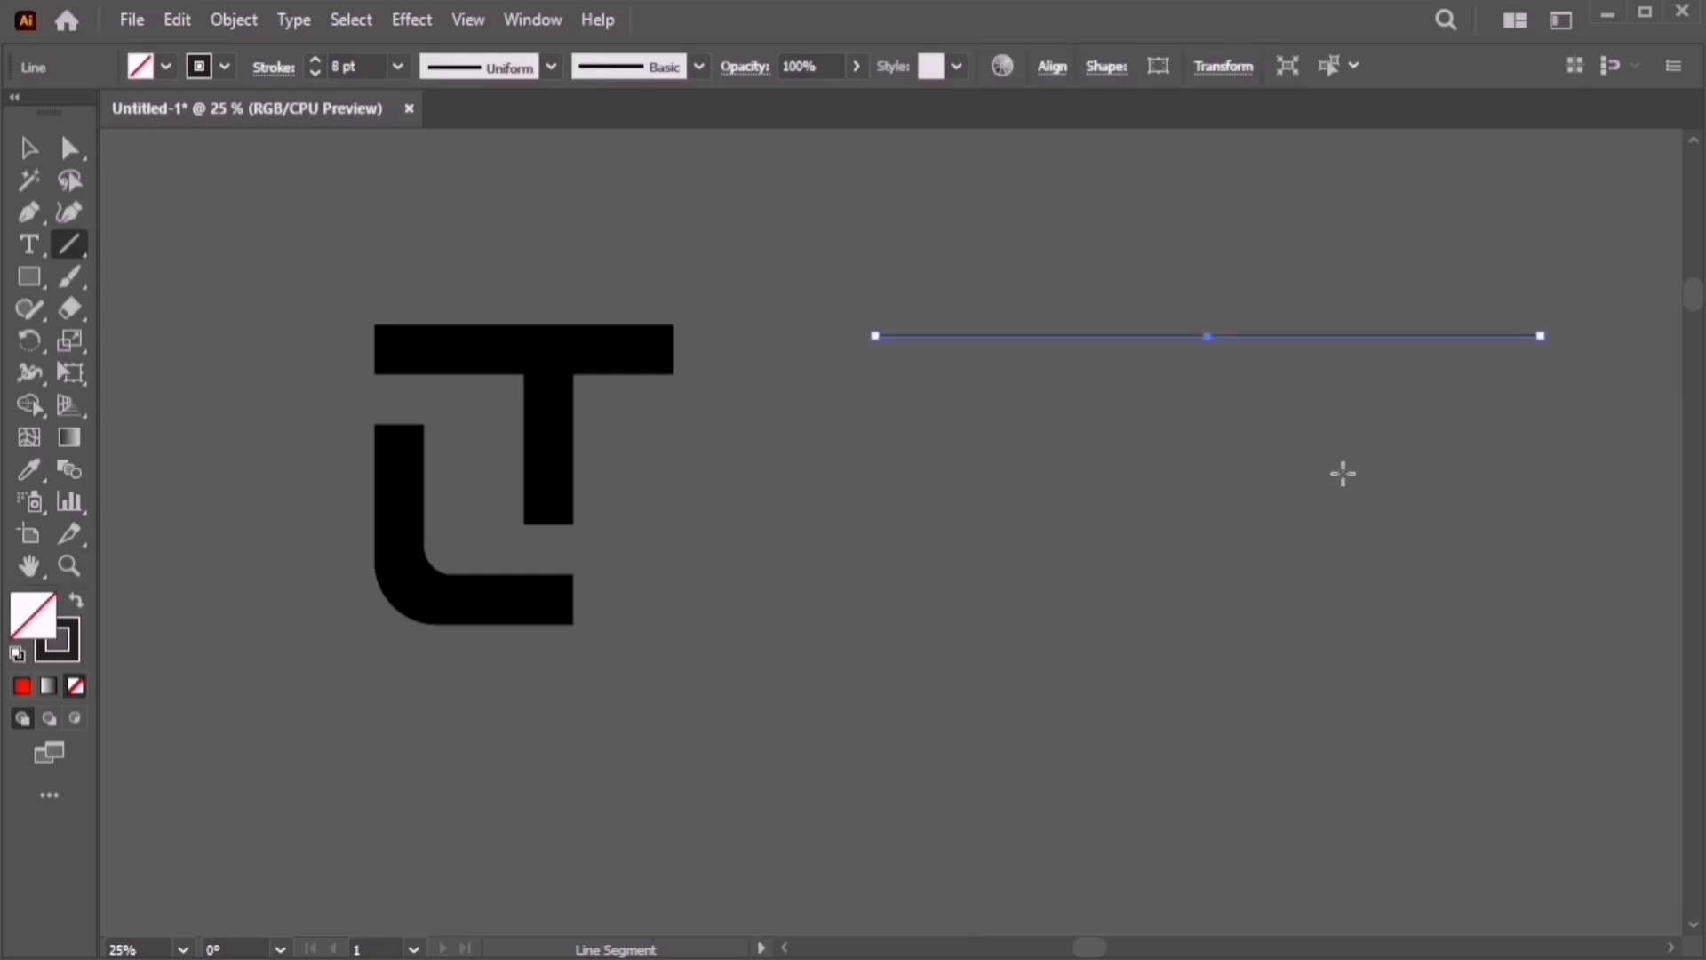
key("space")
left_click_drag(1285, 472, 1147, 465)
key("v")
left_click(1184, 343)
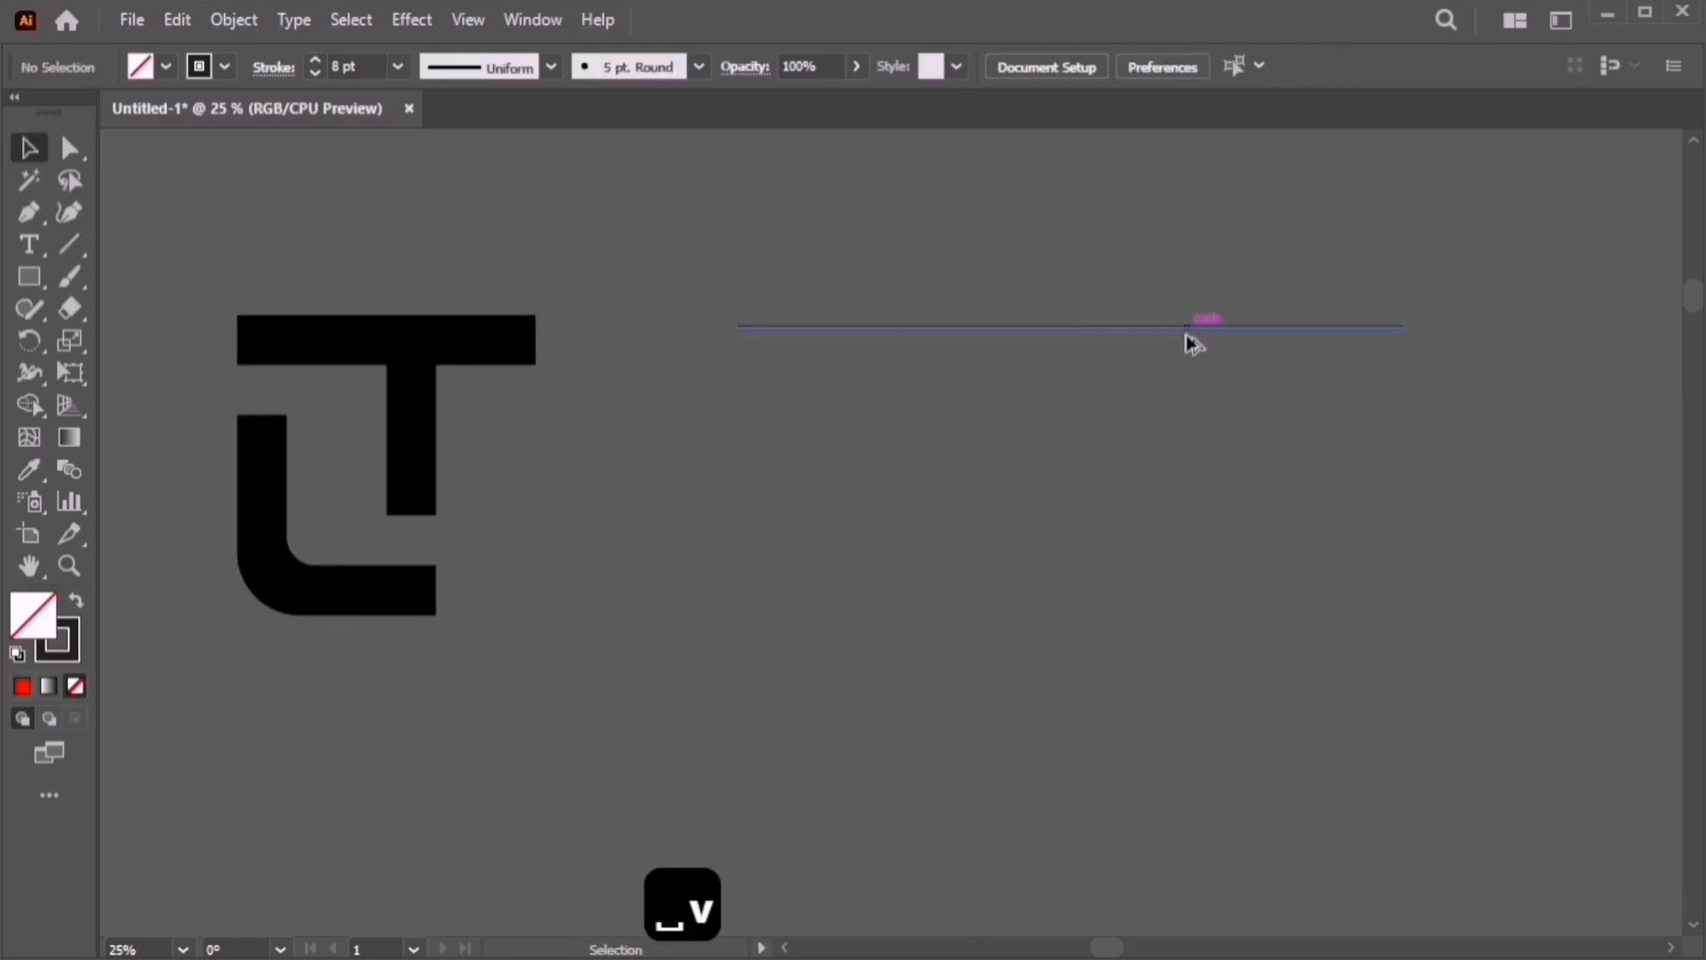
left_click_drag(1188, 335, 1188, 360)
key("a")
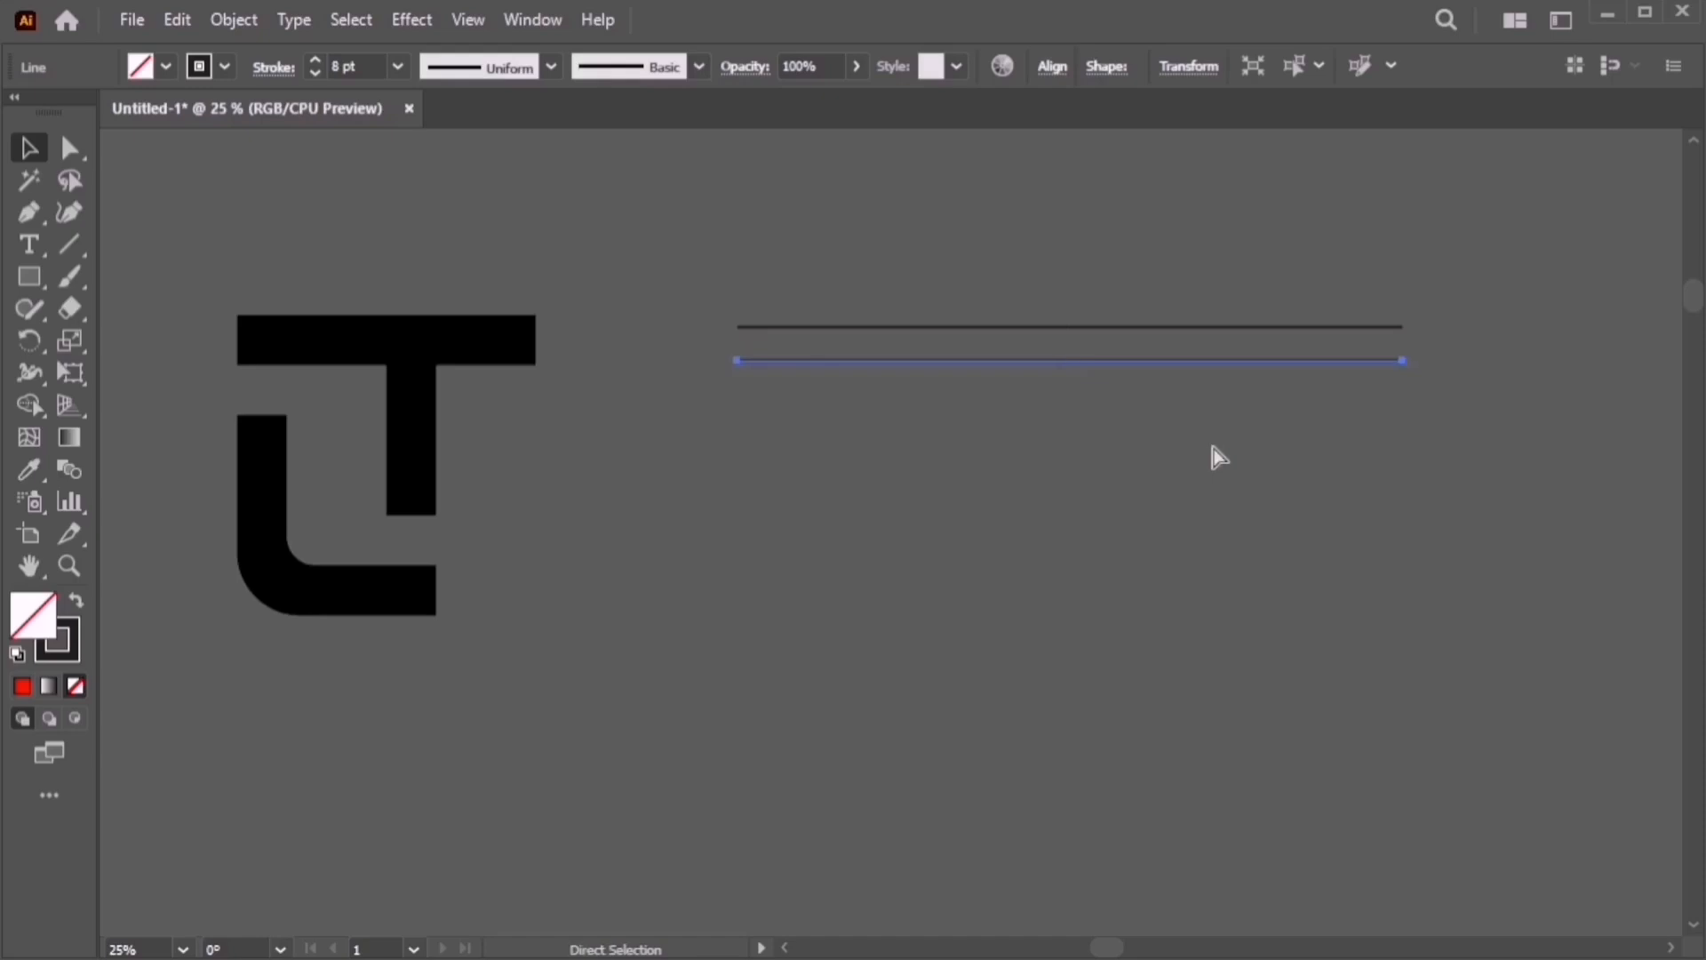
left_click_drag(1171, 283, 1218, 429)
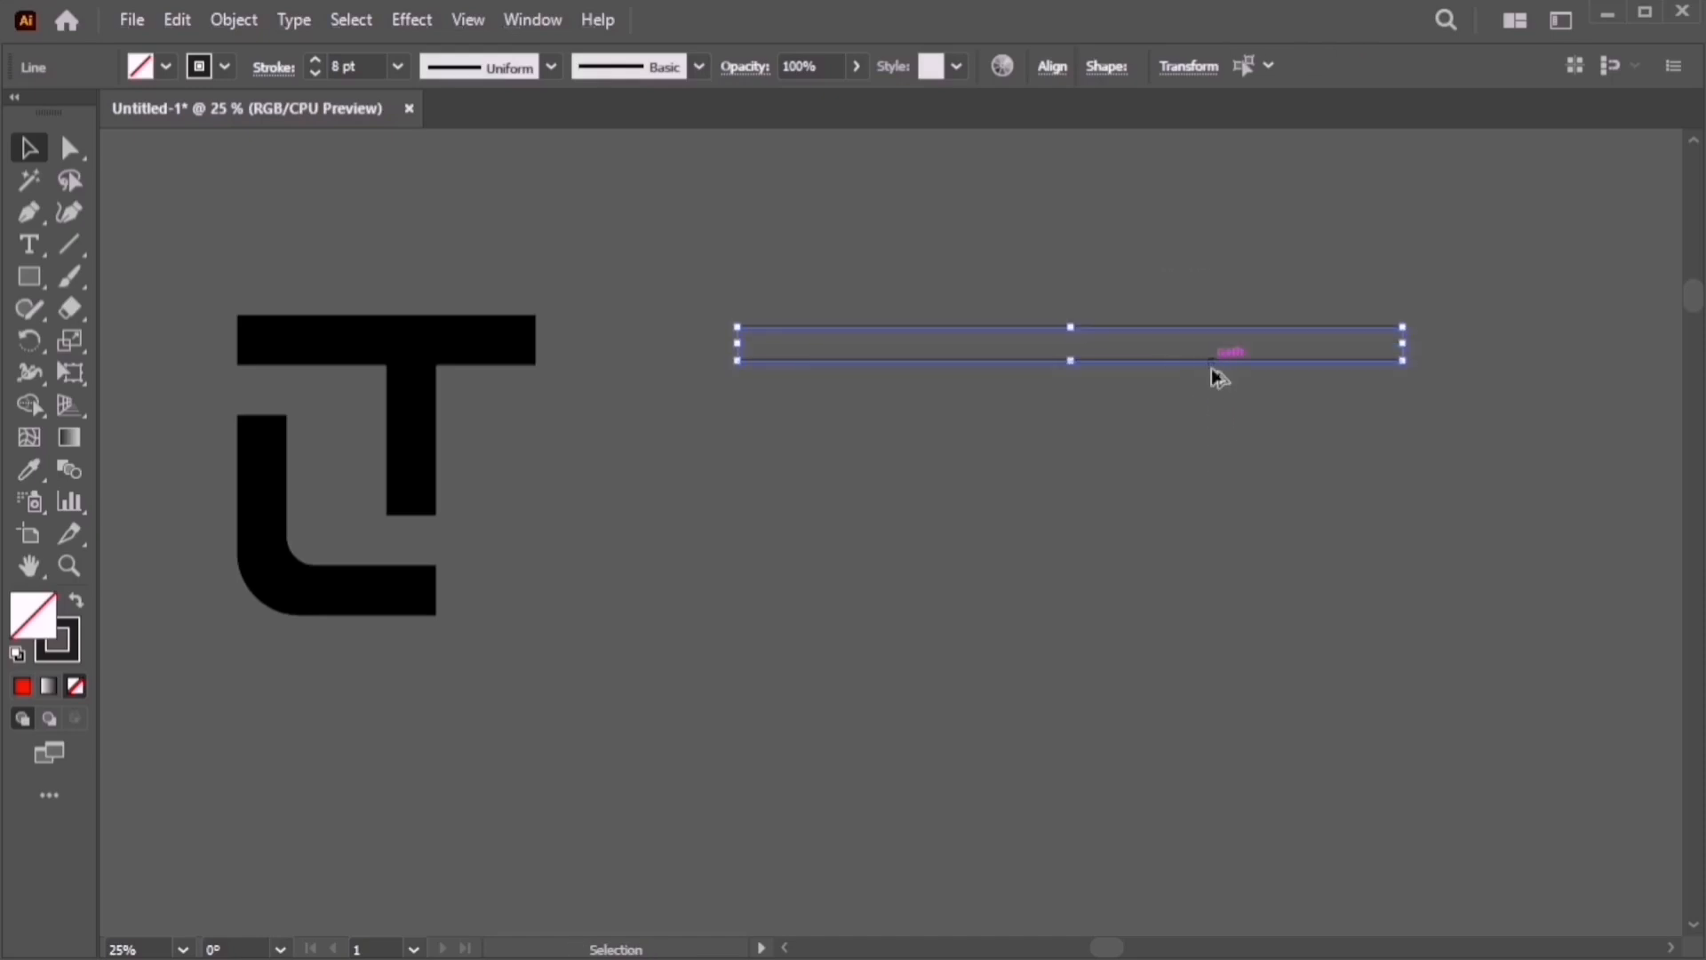
left_click_drag(1212, 370, 1224, 409)
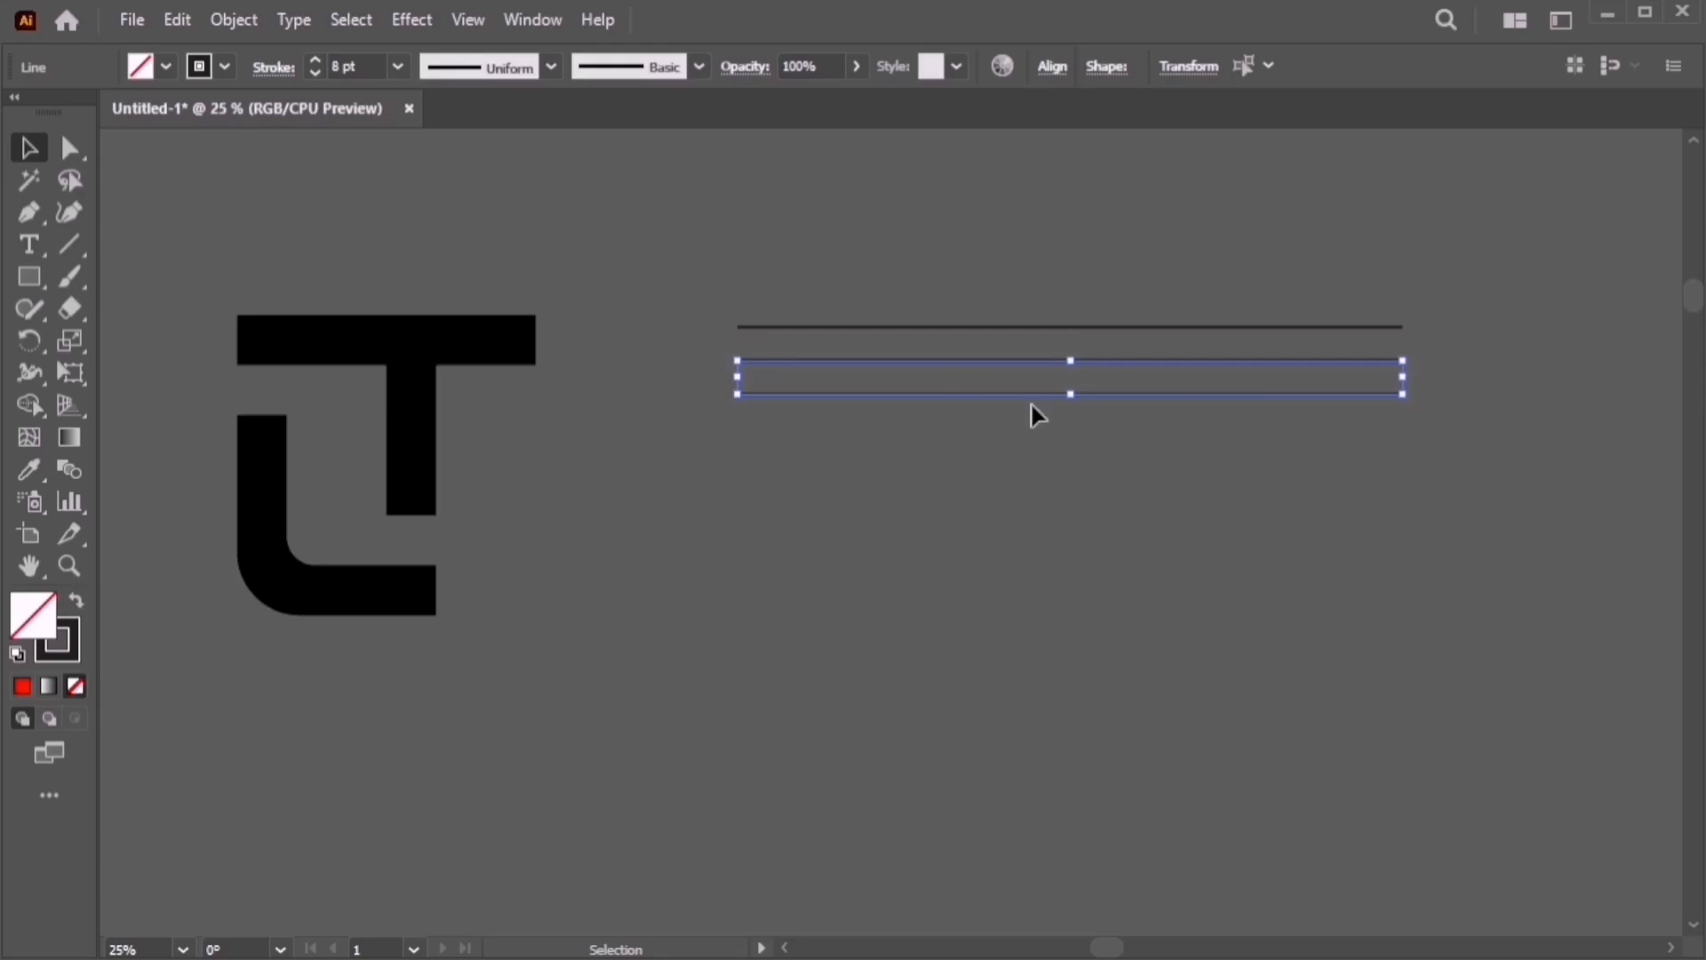
key("Delete")
Draw a horizontal line in the empty area beside the logo and duplicate it a short distance below
left_click_drag(65, 243, 185, 244)
left_click_drag(237, 315, 1315, 317)
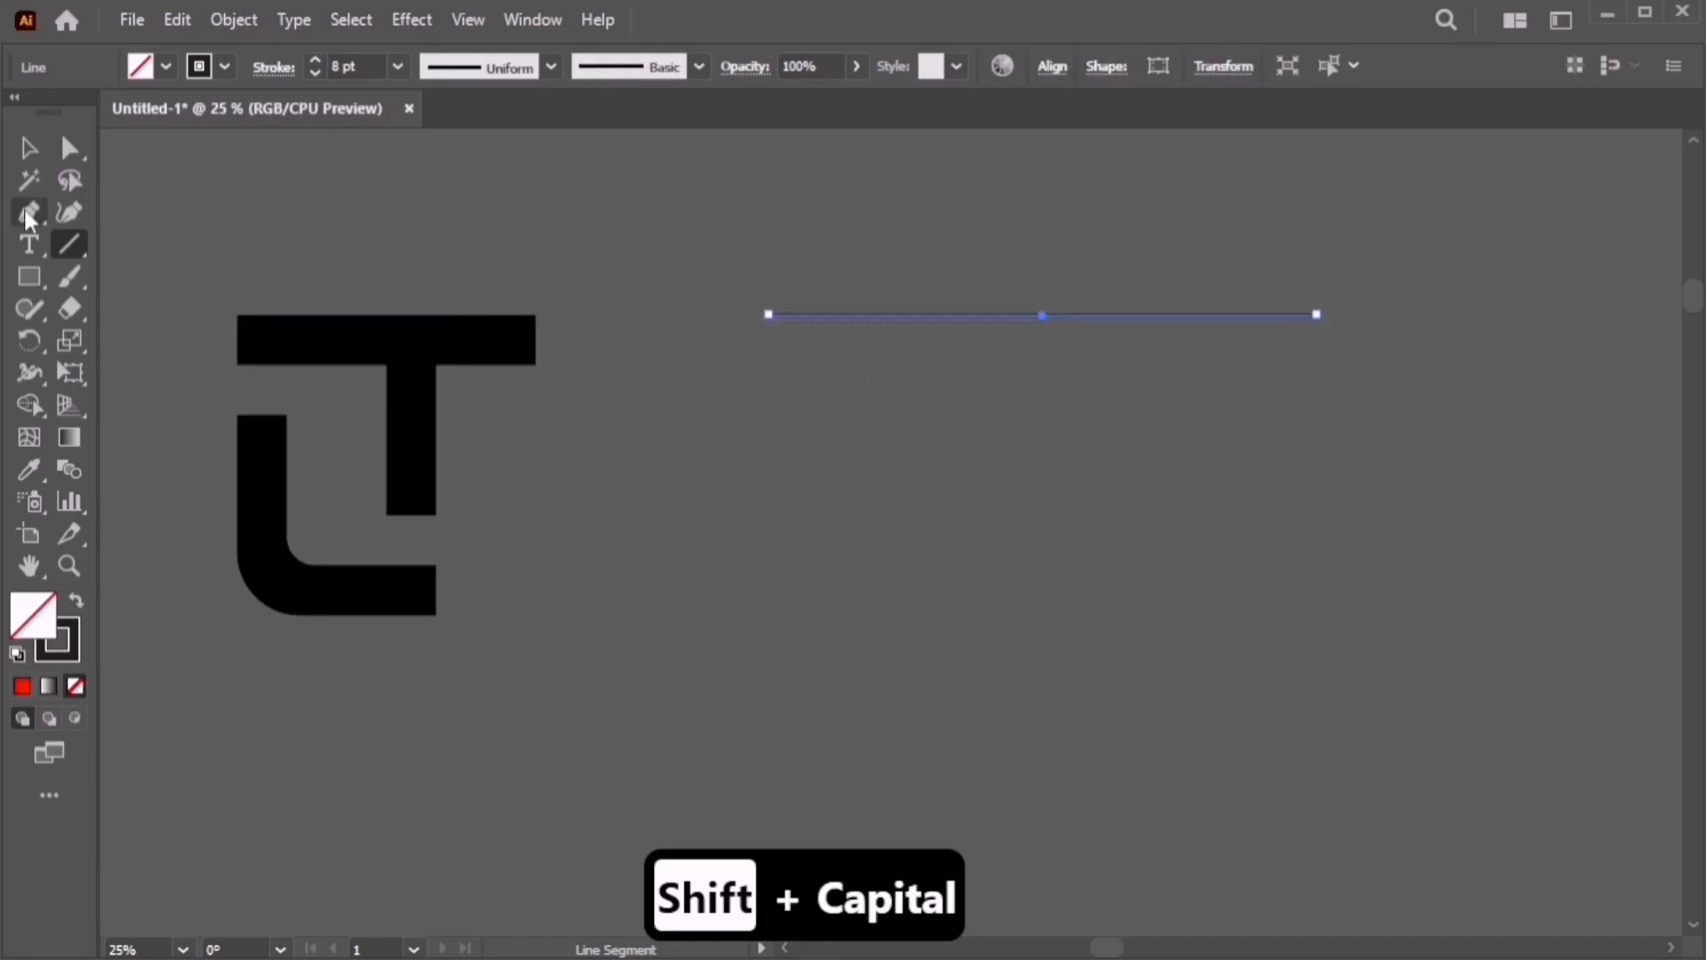
key("v")
left_click(1071, 260)
left_click_drag(1118, 318, 1119, 346)
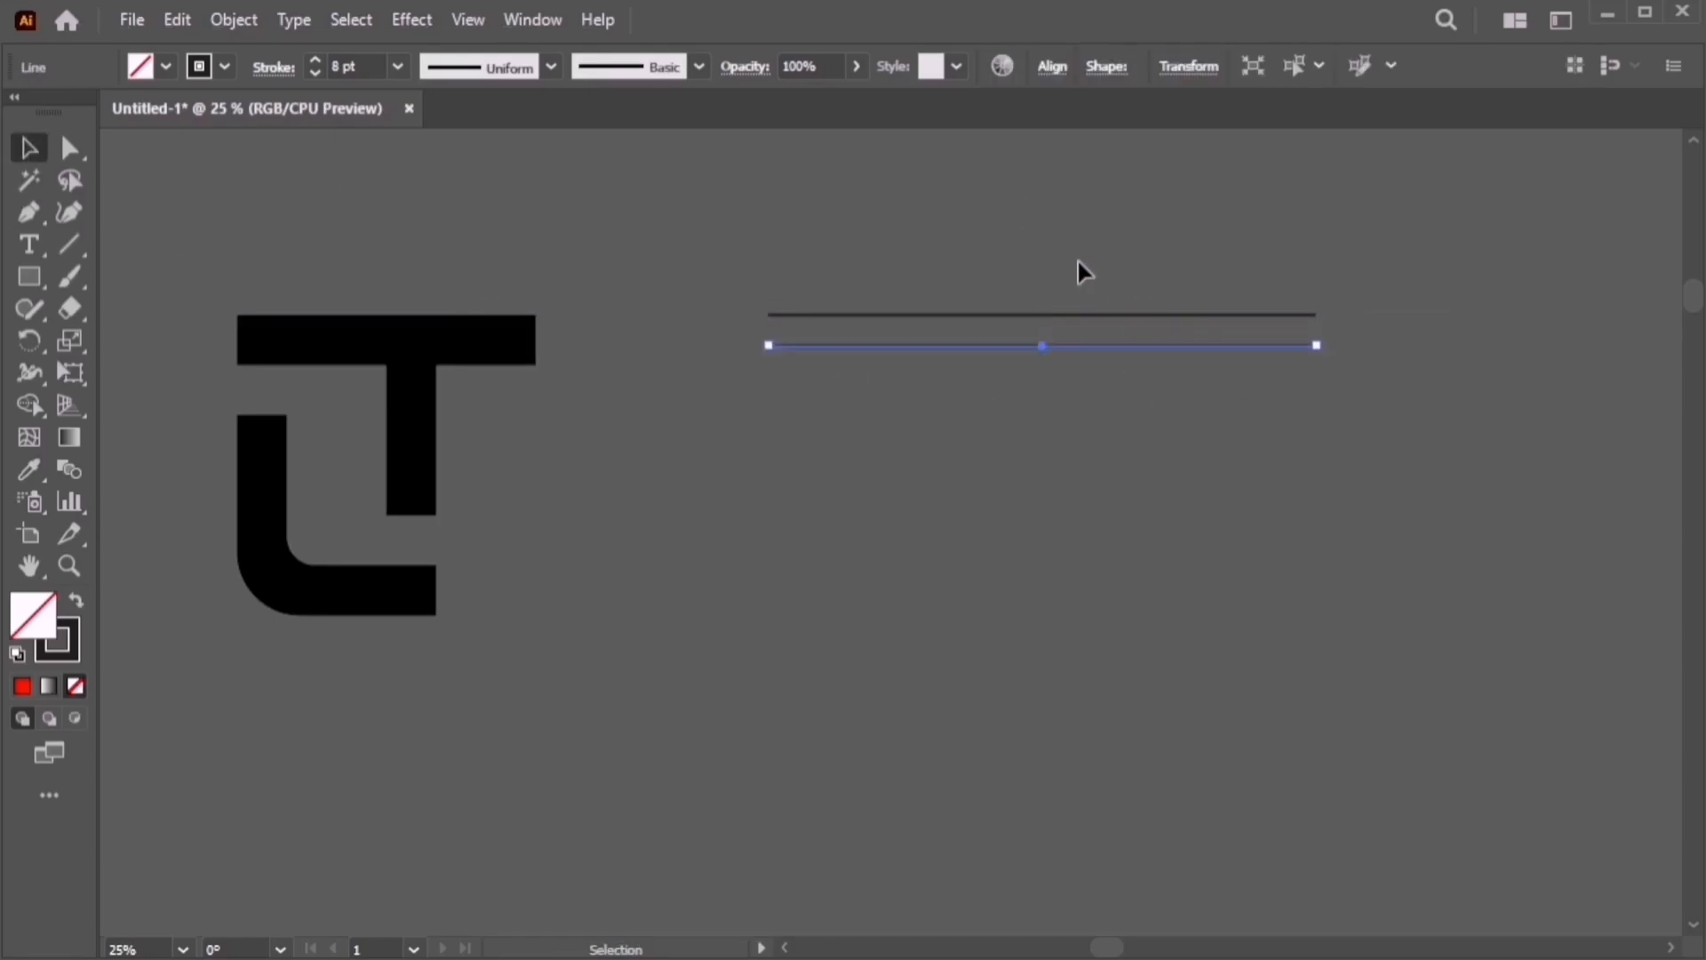
Lengthen both lines evenly at each end and repeat copies downward to build six equally spaced horizontal lines
left_click_drag(1078, 266, 1150, 388)
left_click_drag(1323, 333, 1352, 331)
left_click_drag(1207, 344, 1215, 382)
key("shift+Caps_Lock")
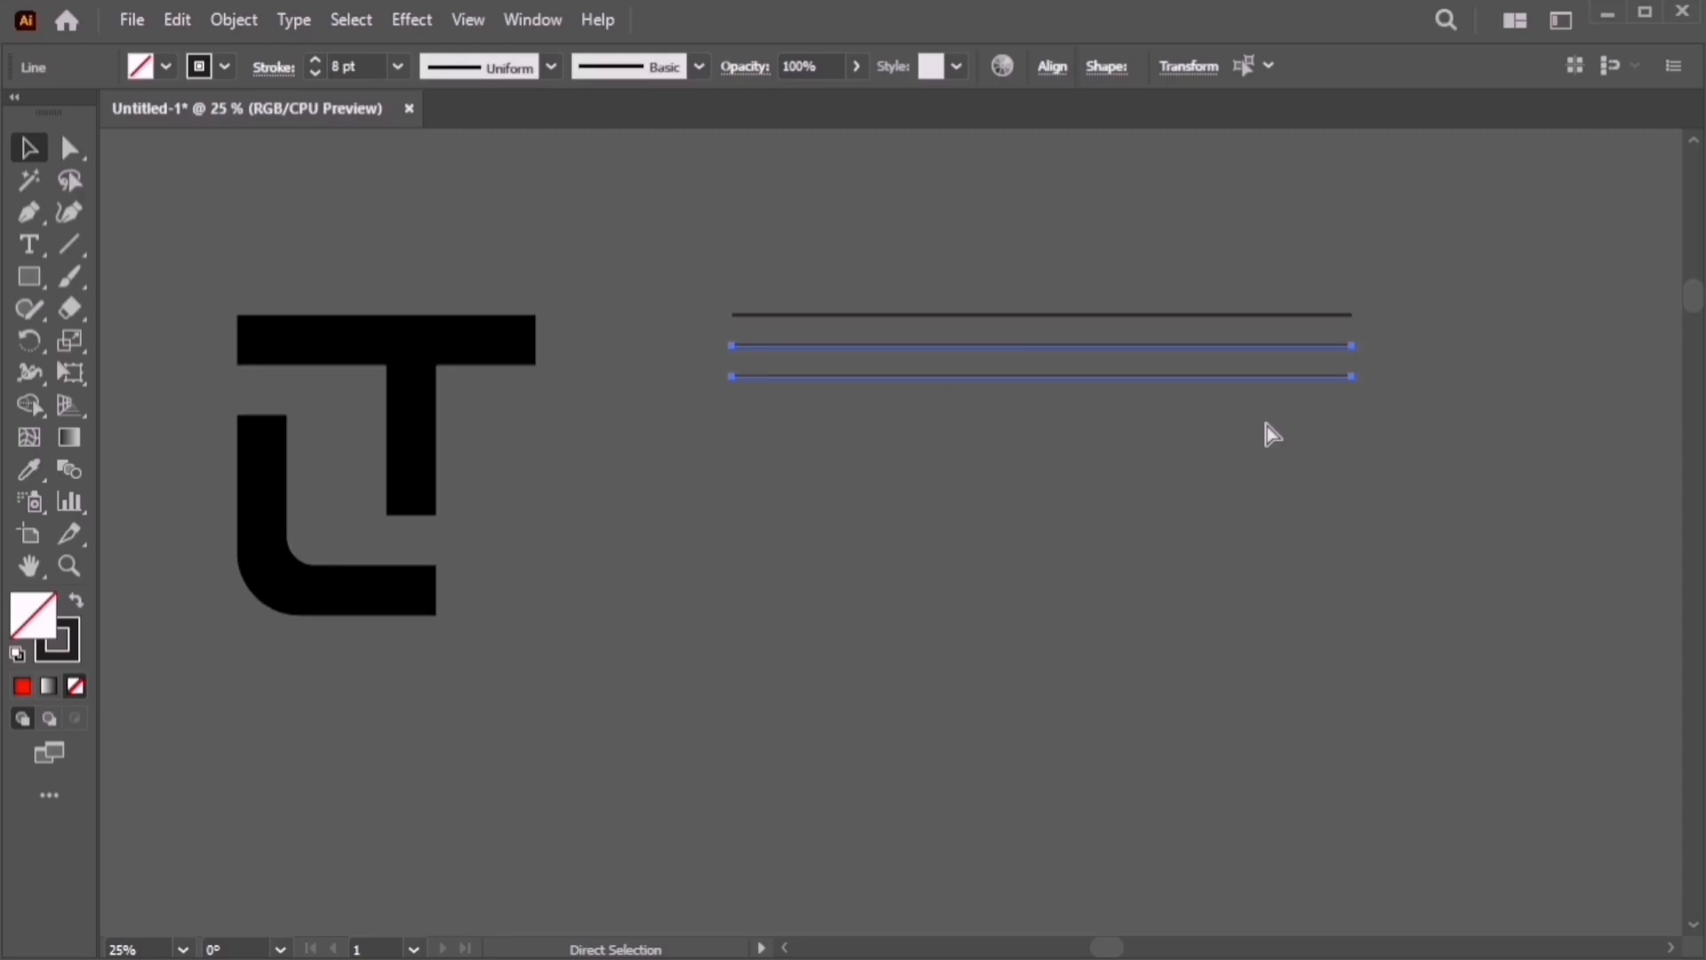
key("ctrl+d")
key("ctrl+d")
key("ctrl+d")
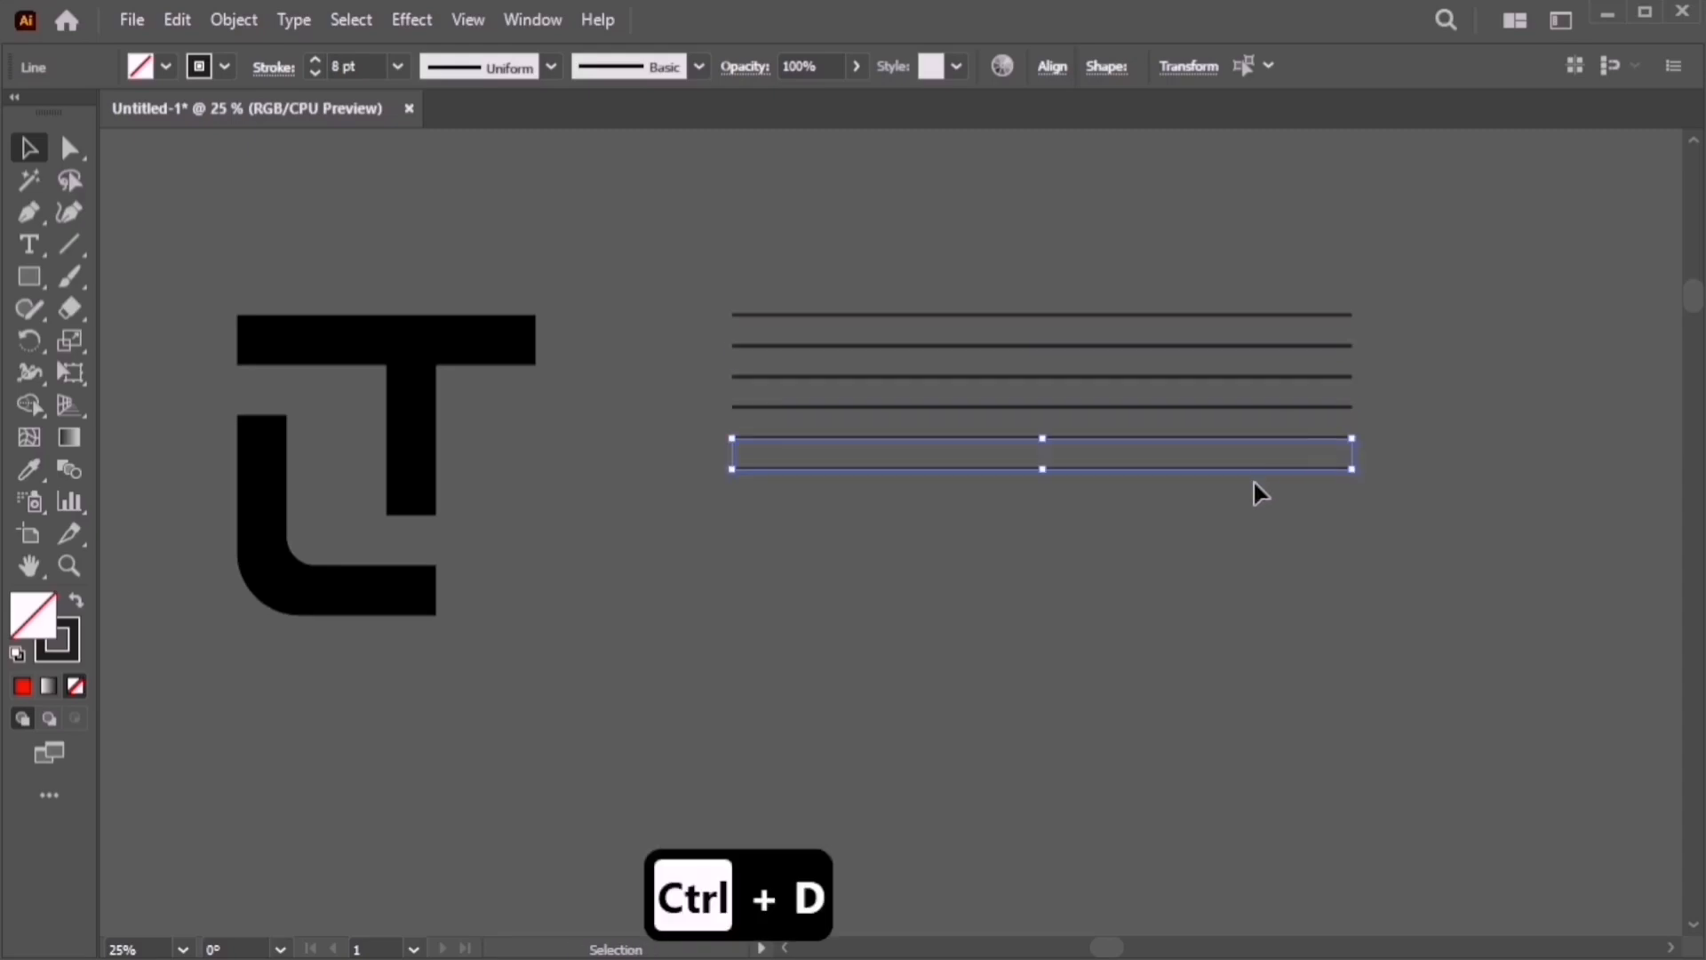
Rotate the six lines to a steep diagonal rising rightward and widen the spacing between them
left_click_drag(1031, 231, 1299, 224)
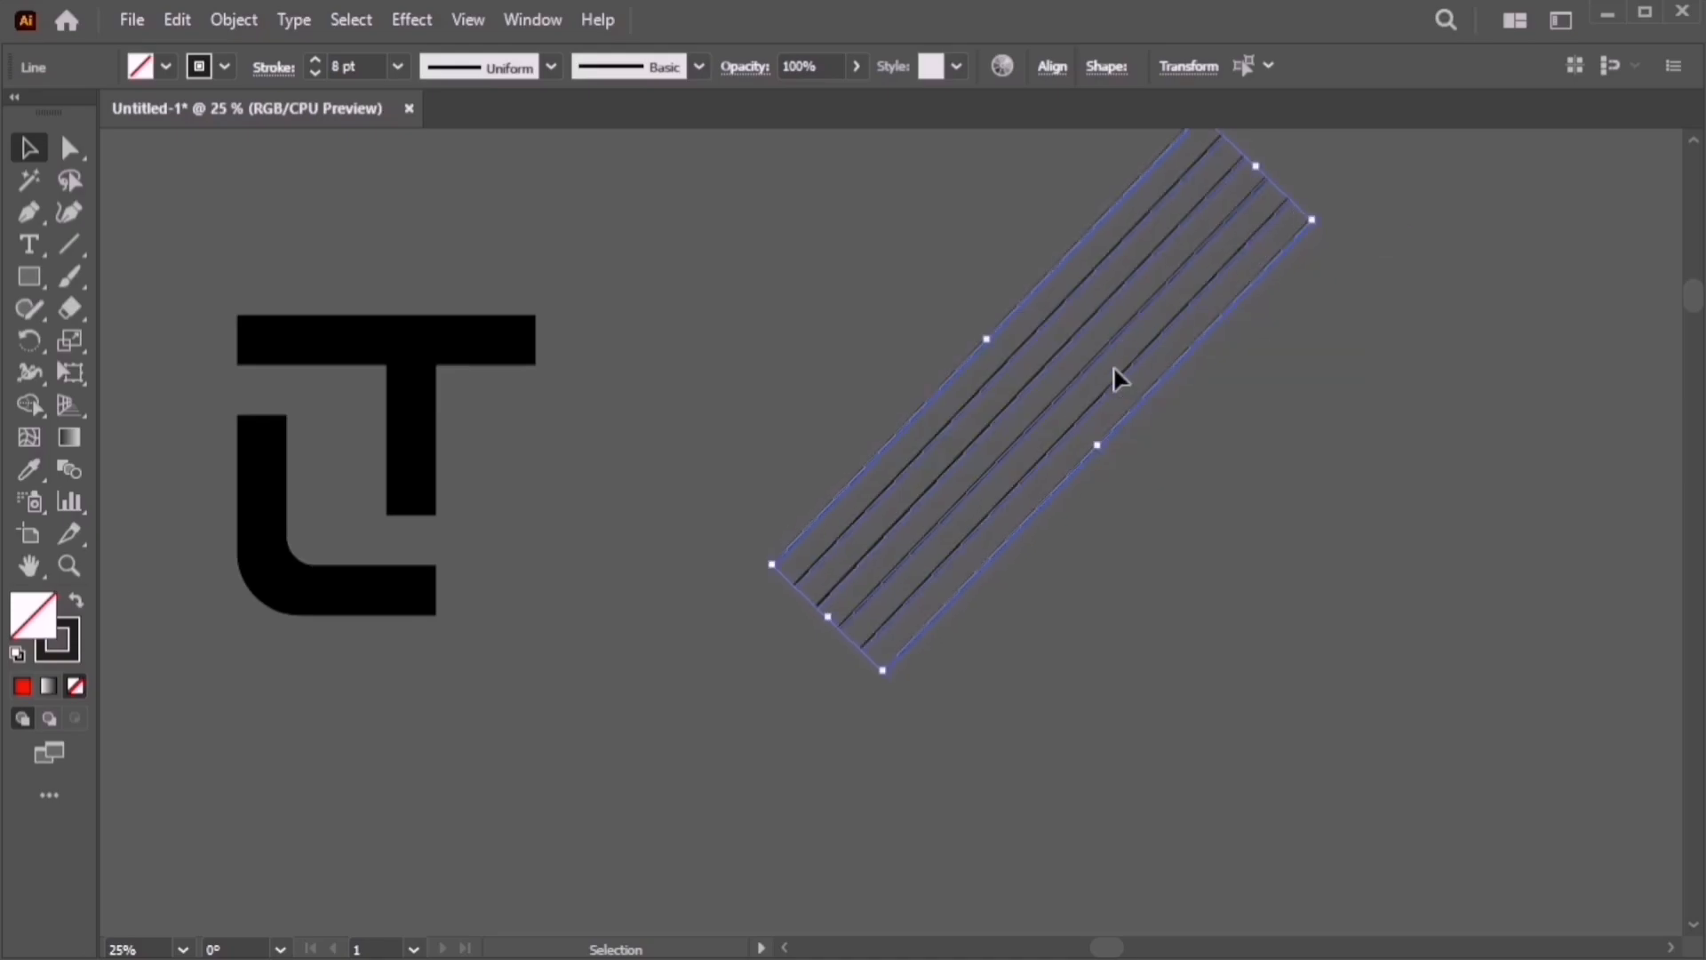
left_click_drag(1111, 382, 917, 455)
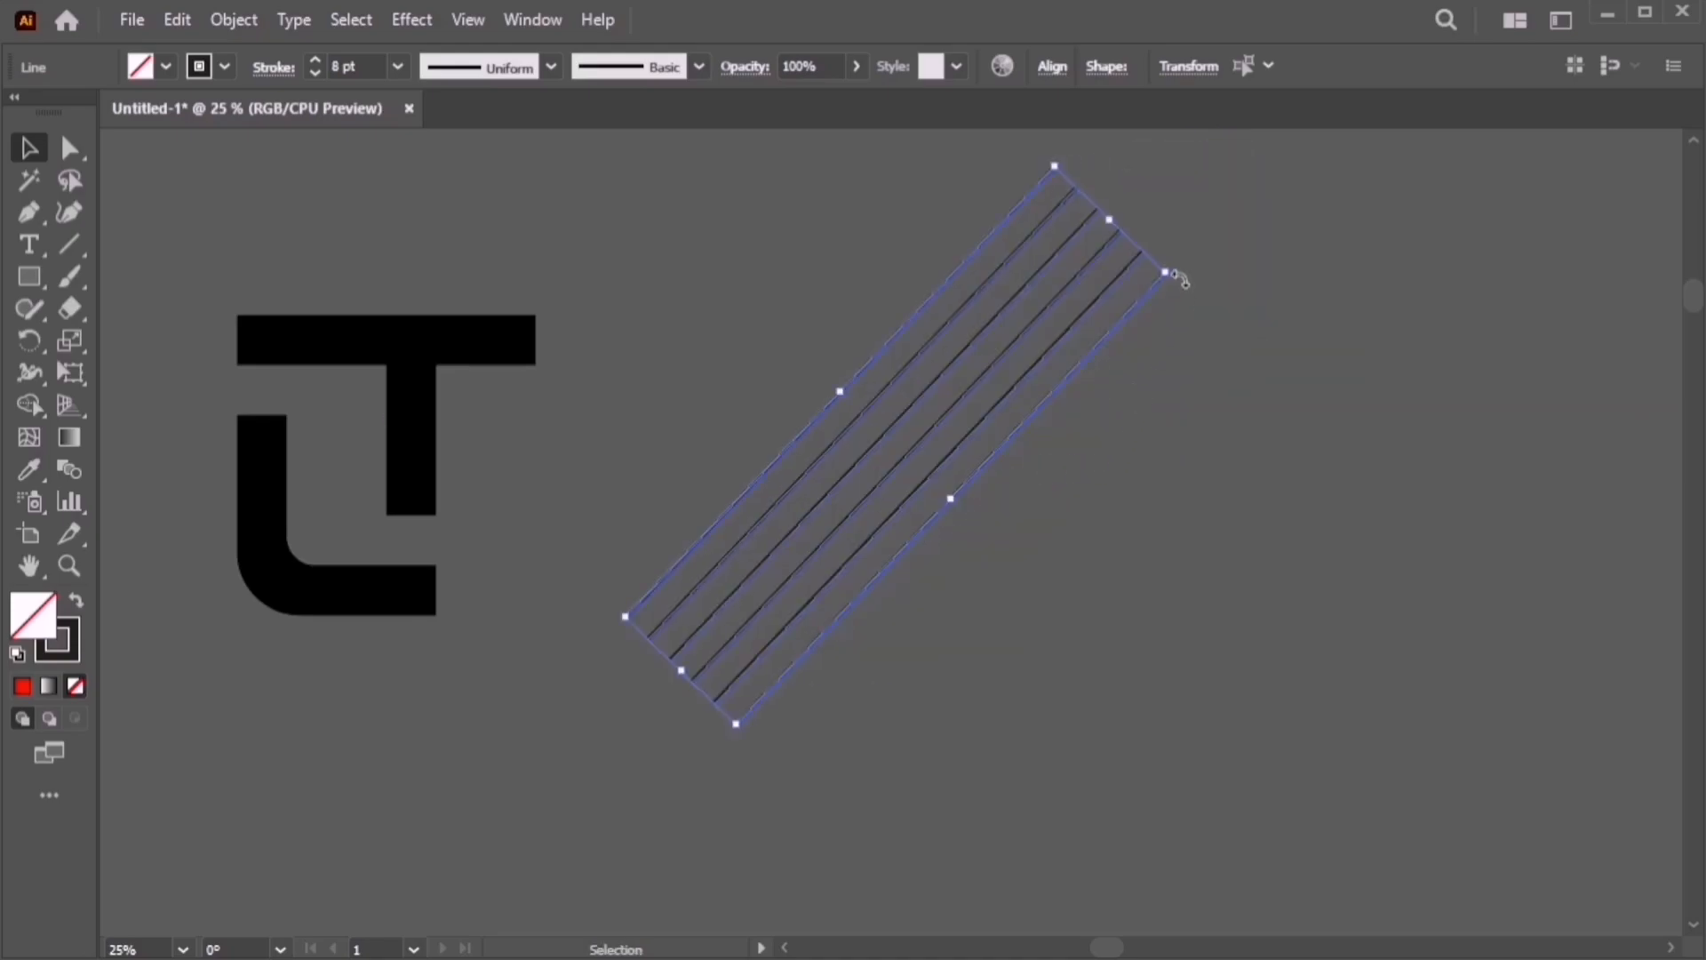
left_click_drag(1182, 279, 1126, 216)
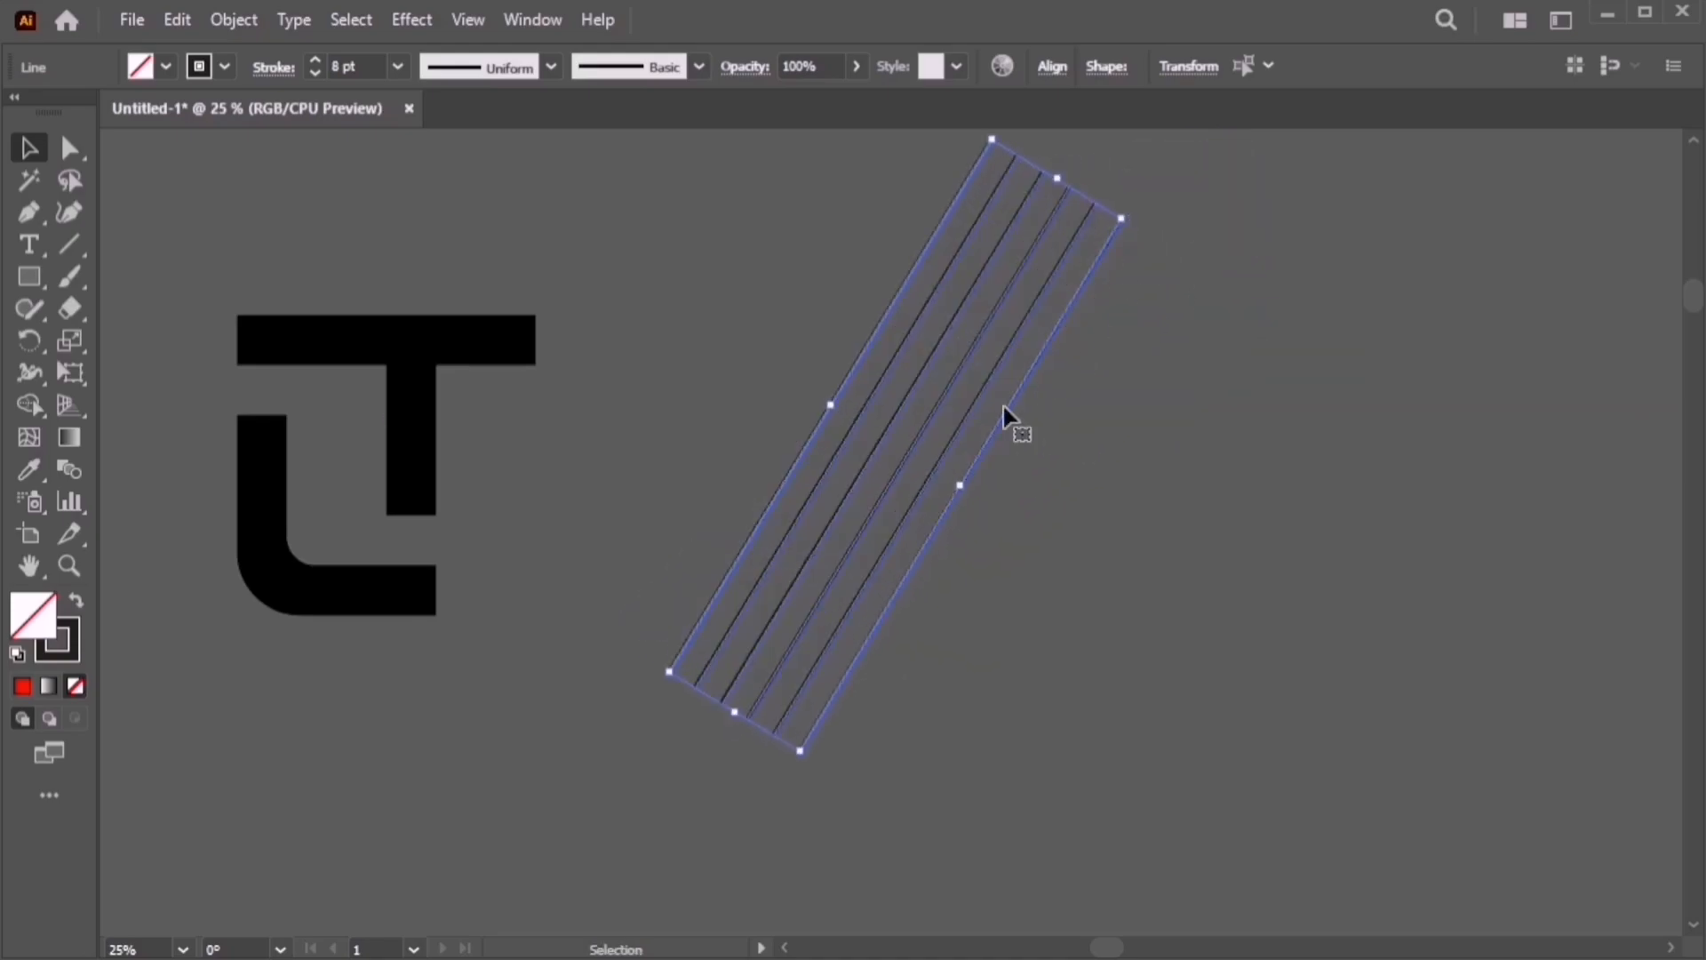
right_click(882, 435)
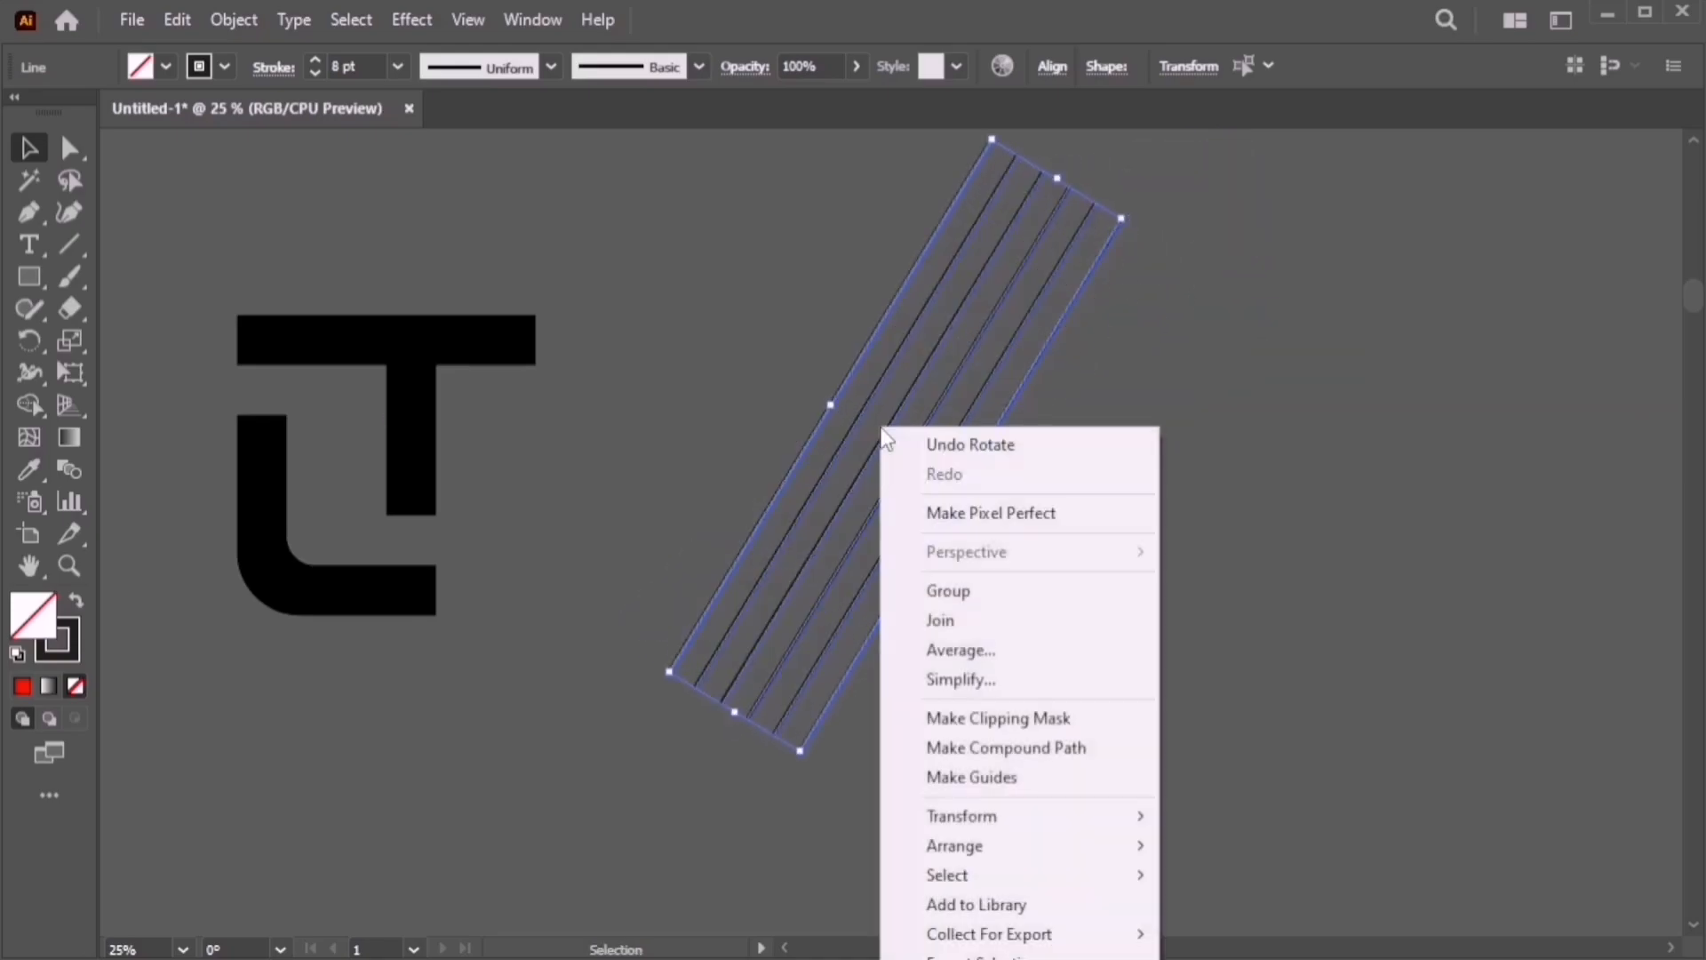
left_click(839, 609)
left_click_drag(751, 336, 943, 511)
Create a reflected copy of the six diagonal lines across the vertical axis
right_click(926, 460)
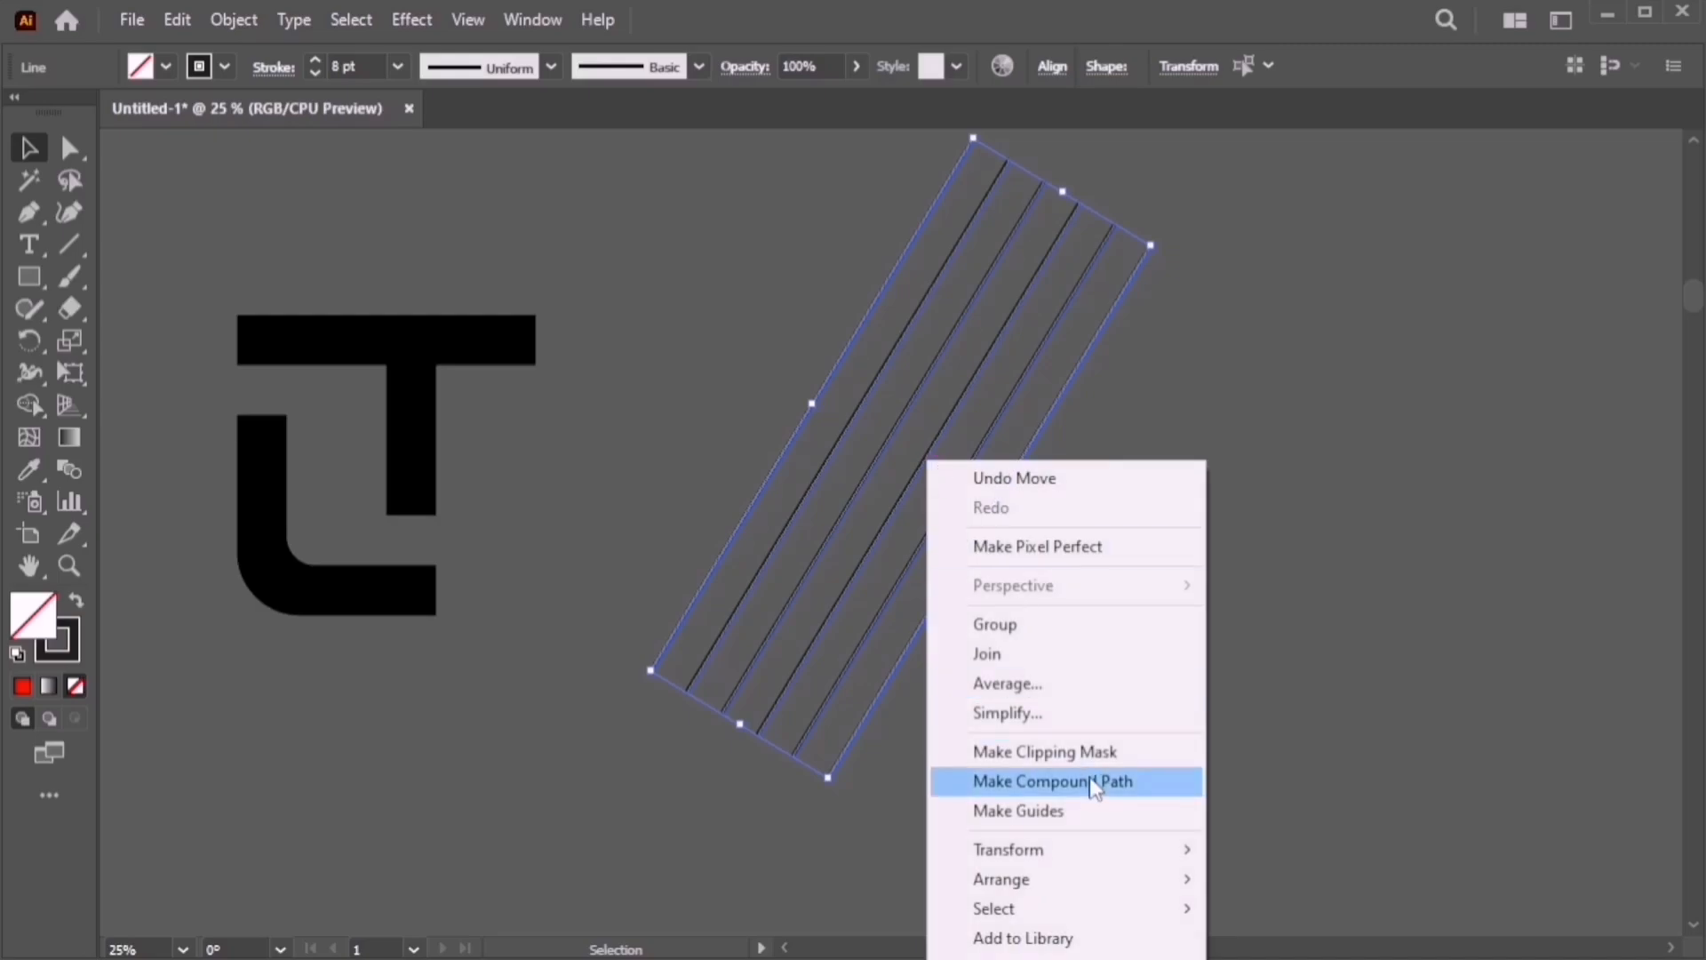
right_click(972, 186)
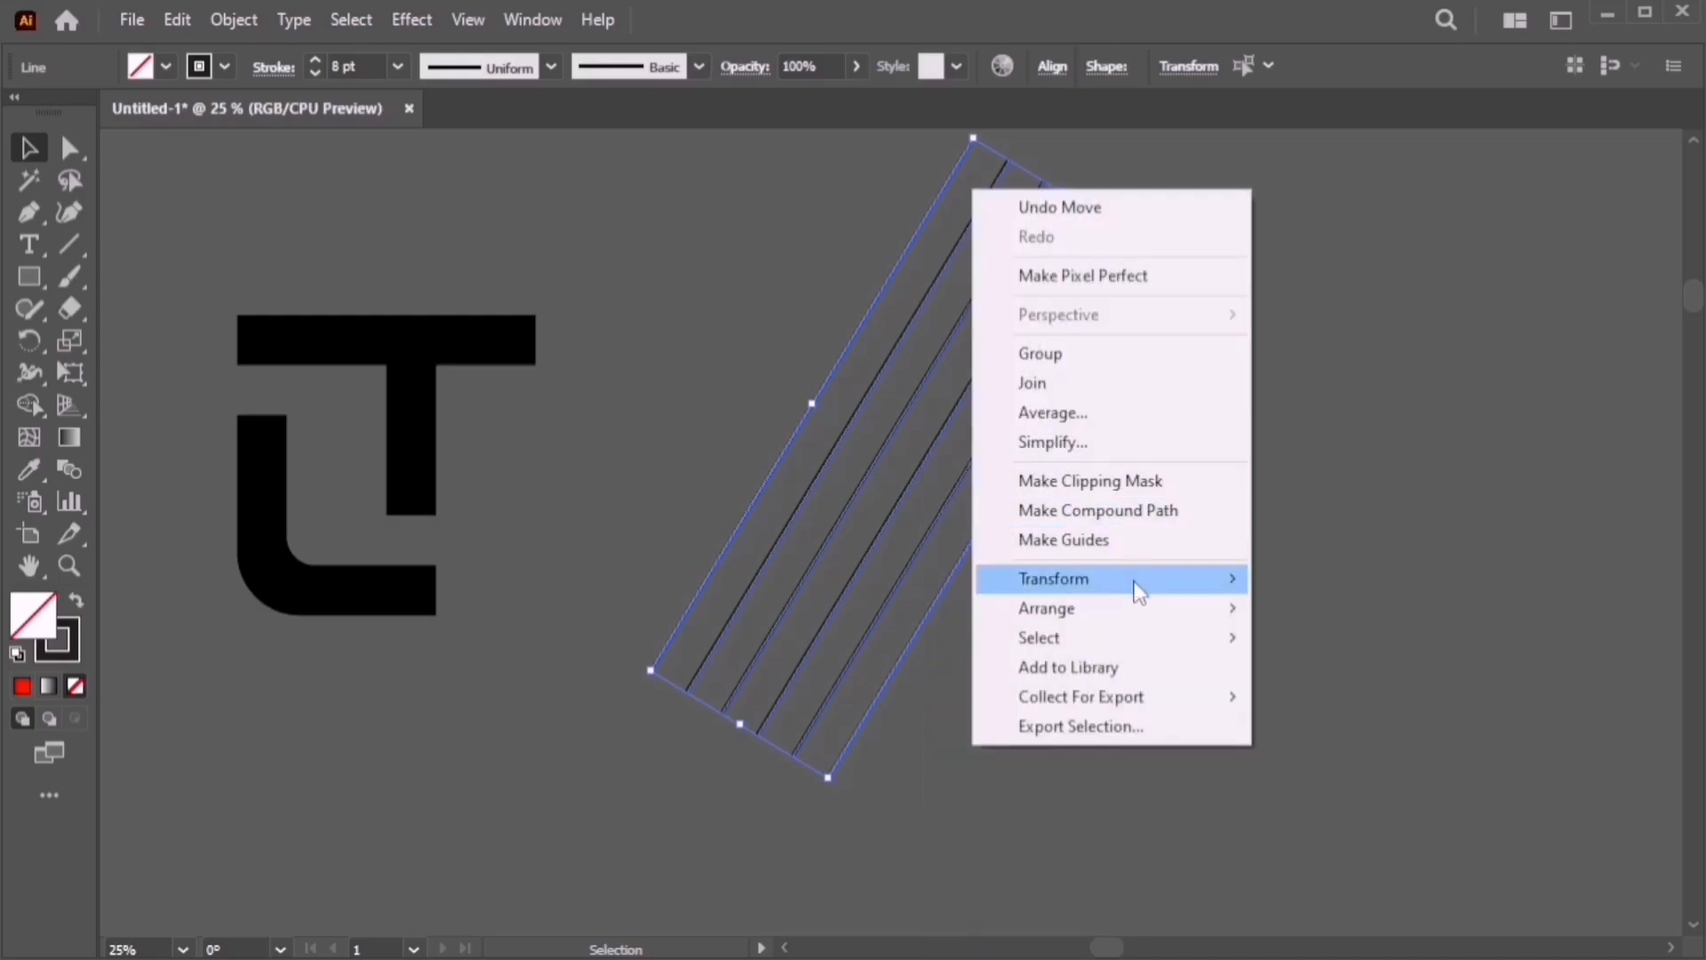
mouse_move(1139, 592)
left_click(1372, 677)
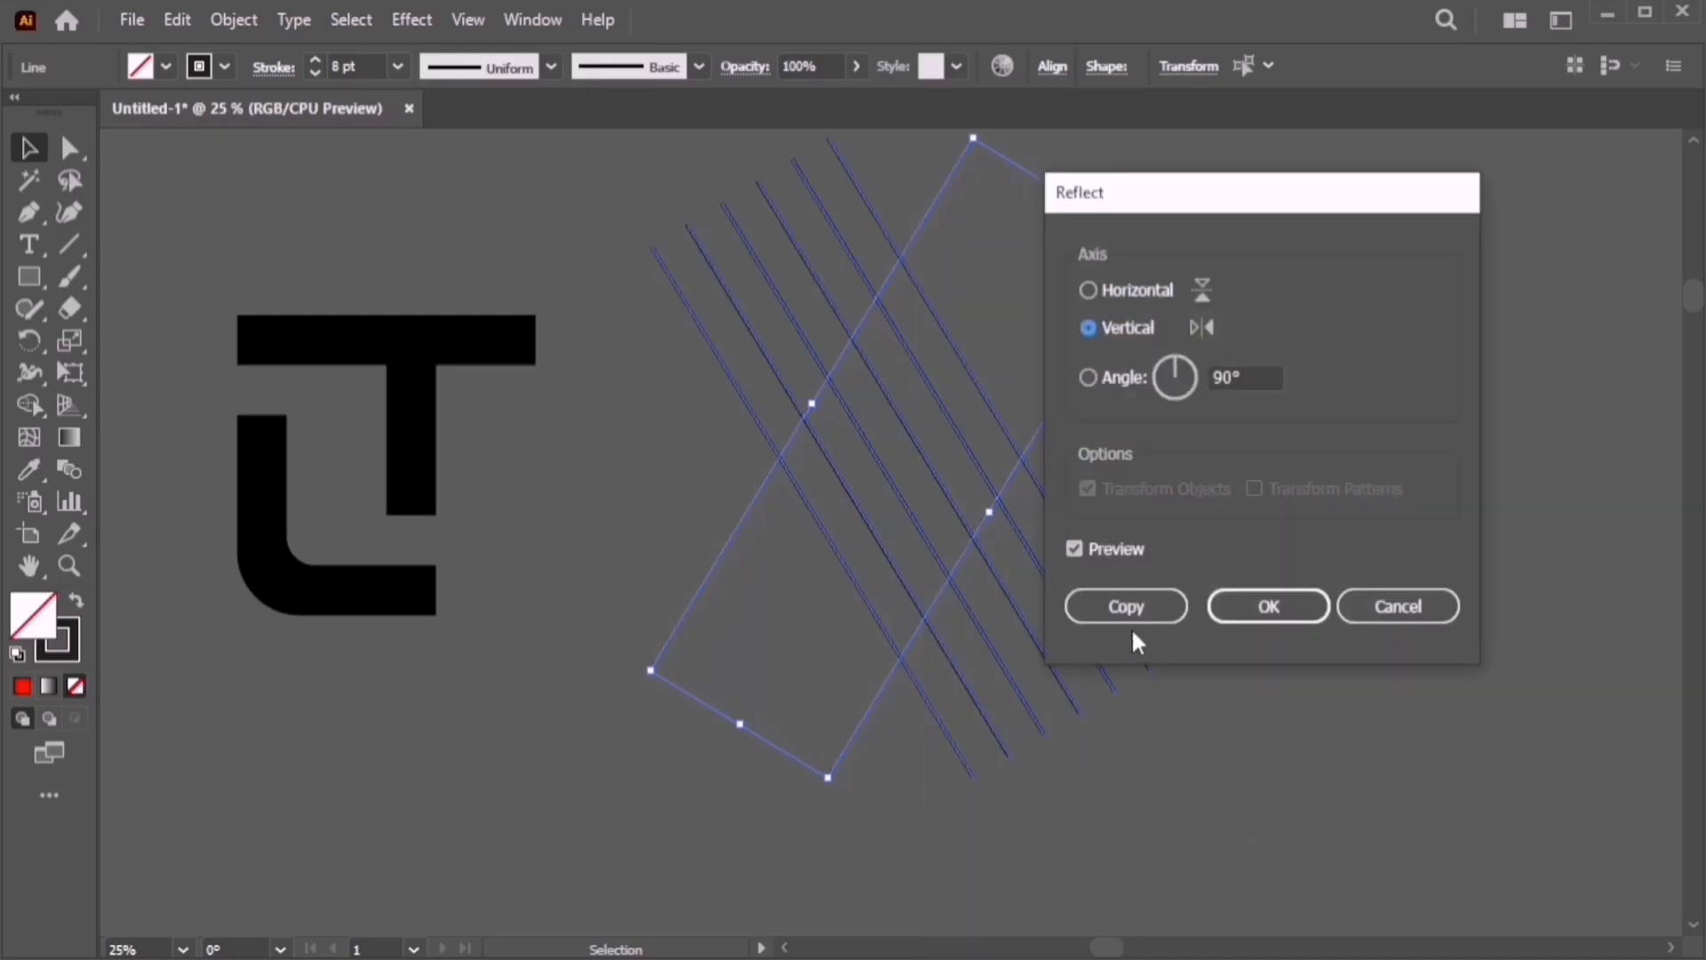
left_click(1129, 608)
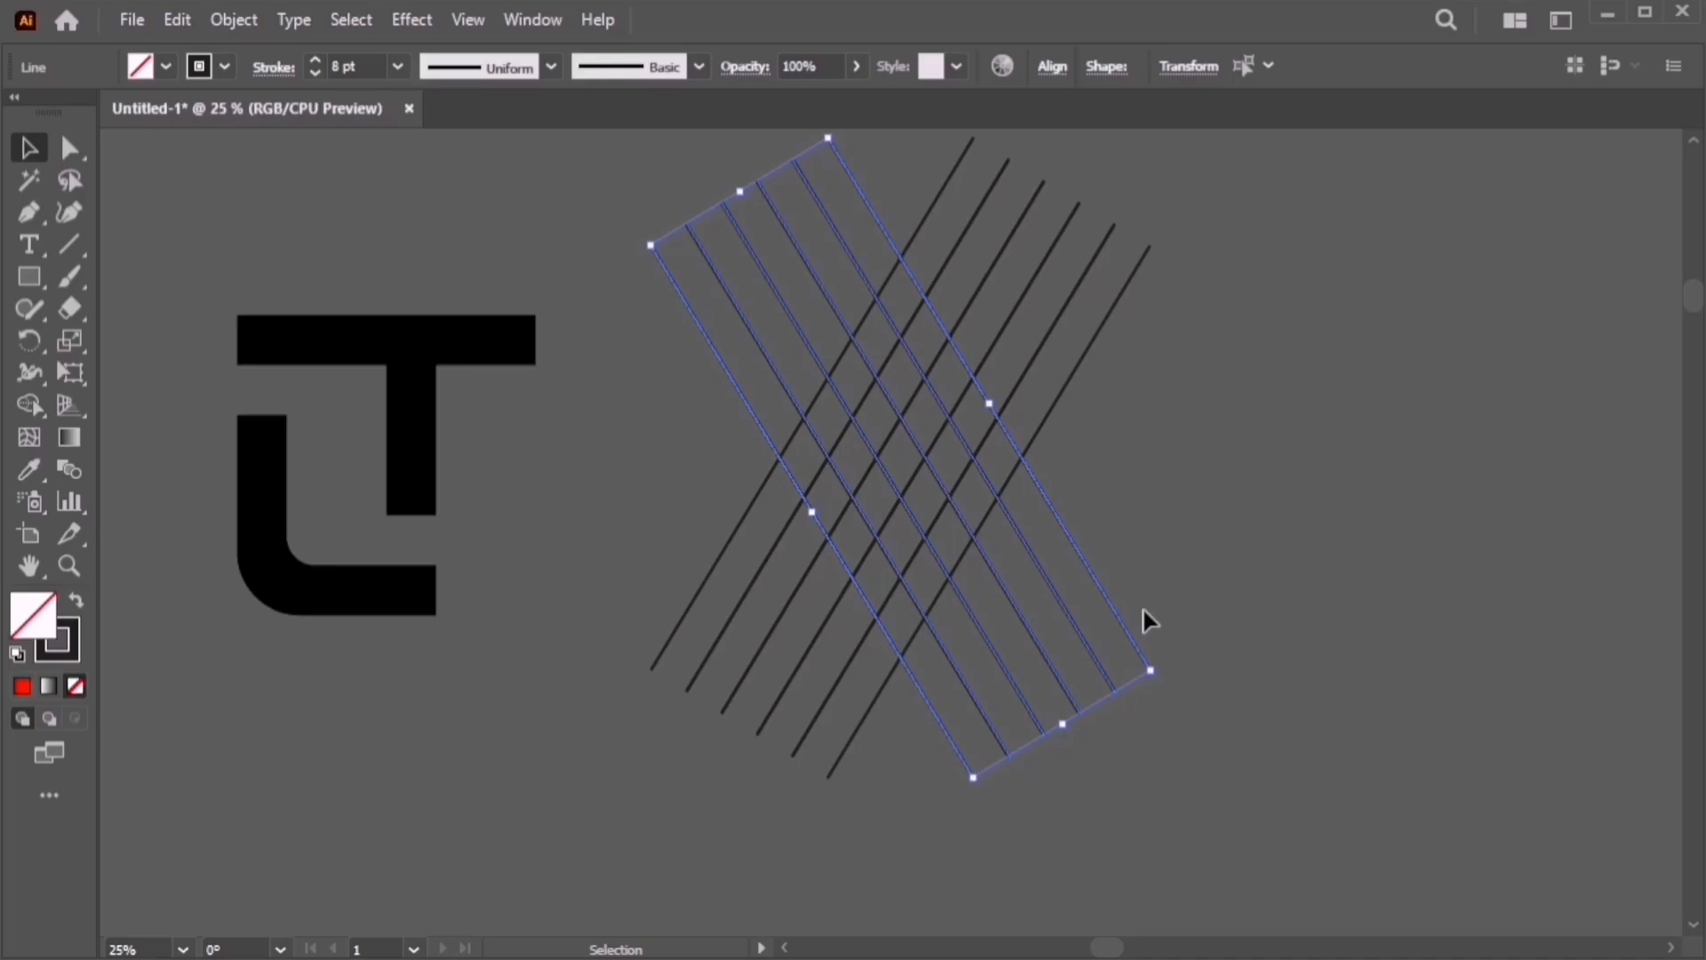
Nudge the reflected lines rightward until they cross the original lines in an even diamond lattice, and deselect them
key("Right")
key("Right")
key("Right")
key("Right")
key("Right")
key("Right")
key("Right")
key("Right")
key("Right")
key("Right")
key("Right")
key("Right")
key("Right")
key("Right")
key("Right")
key("Right")
key("Right")
key("Right")
key("Right")
key("Right")
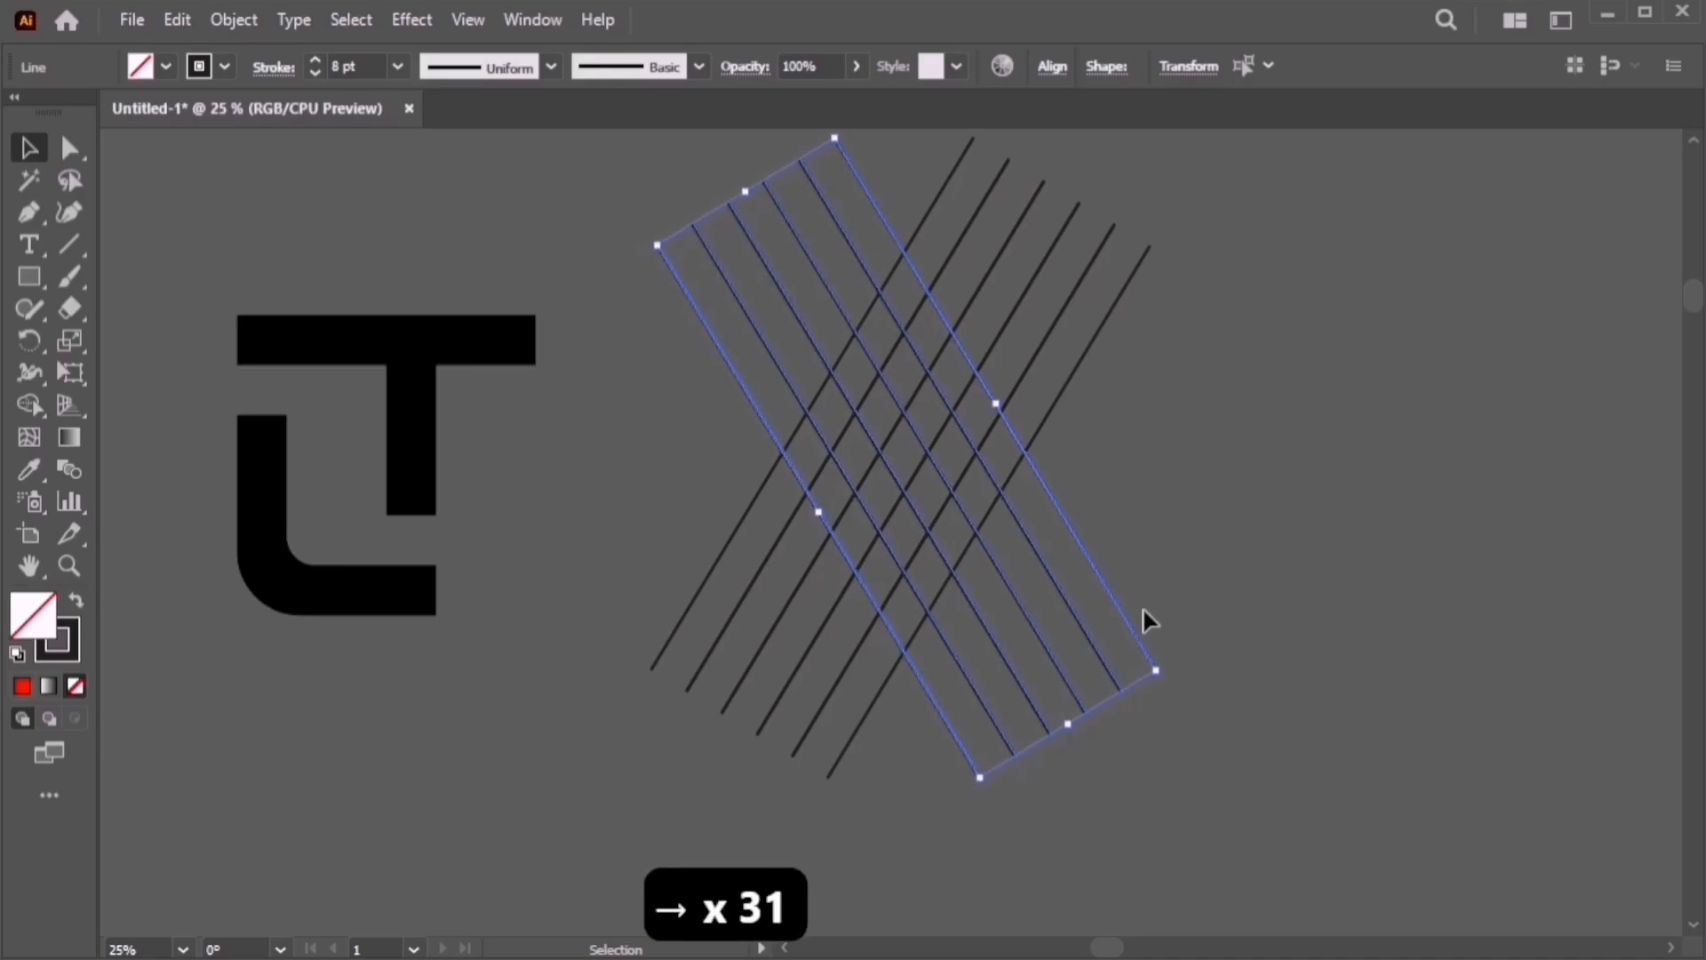
key("Right")
key("Right")
key("Right")
key("Right")
key("Right")
key("Right")
key("Right")
key("Right")
key("Right")
key("Right")
key("Right")
key("Right")
key("Right")
key("Right")
key("Right")
key("Right")
key("Right")
key("Right")
key("Right")
key("Right")
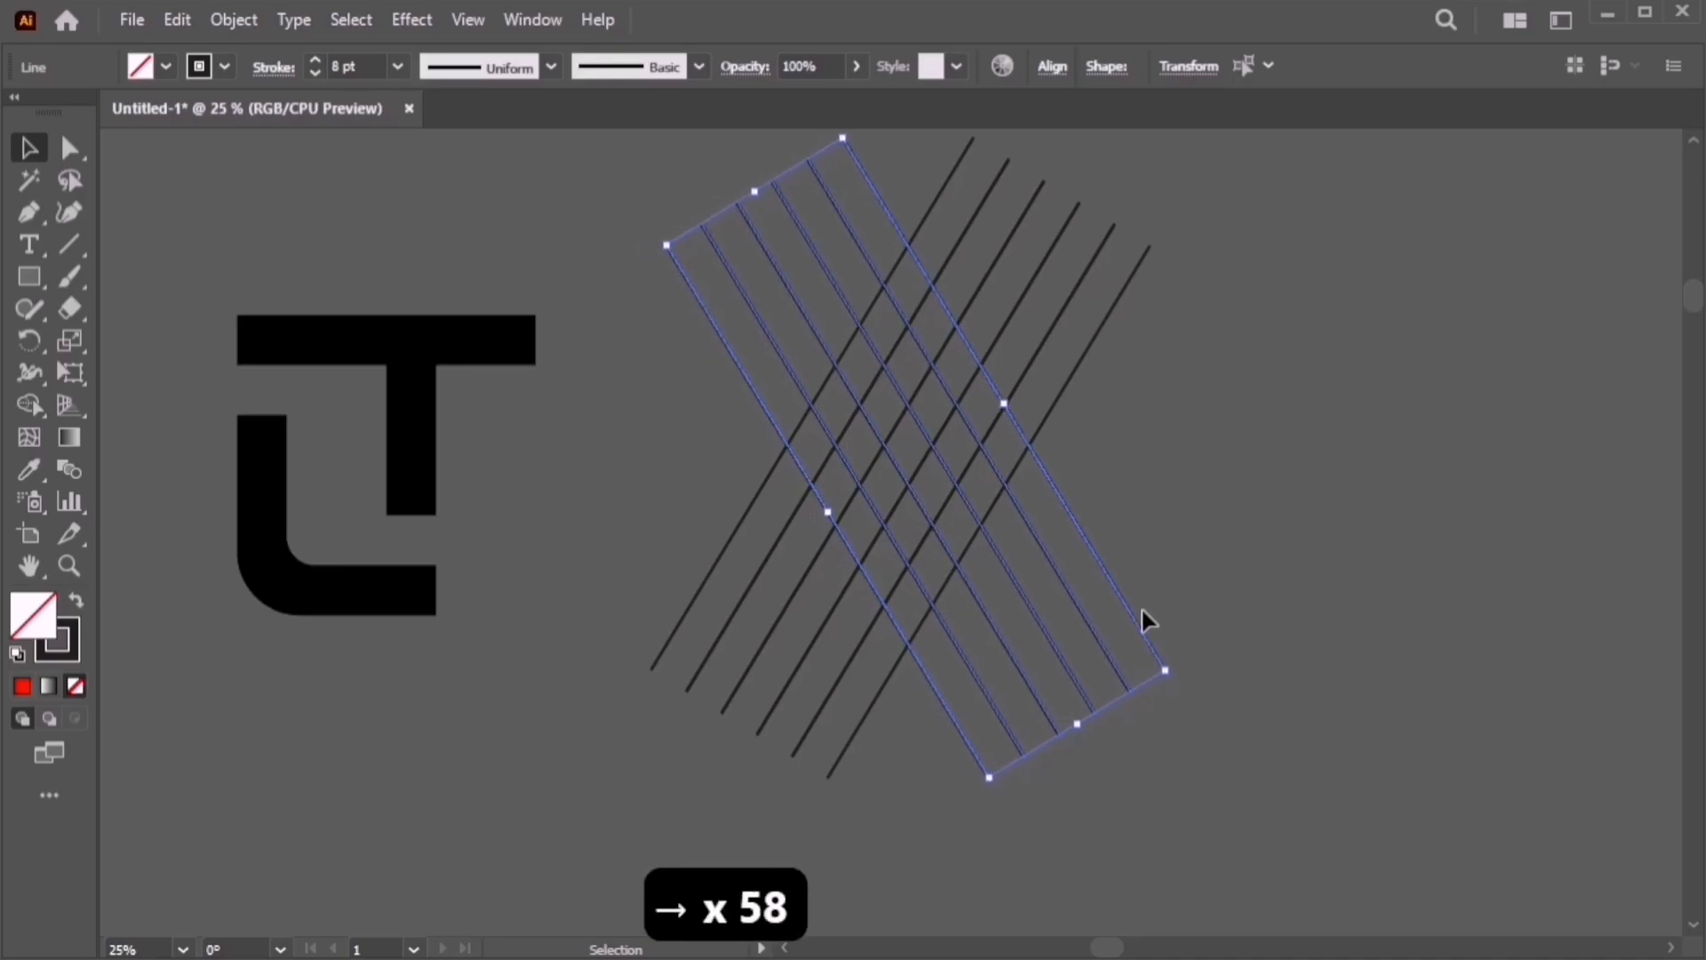
left_click(1209, 579)
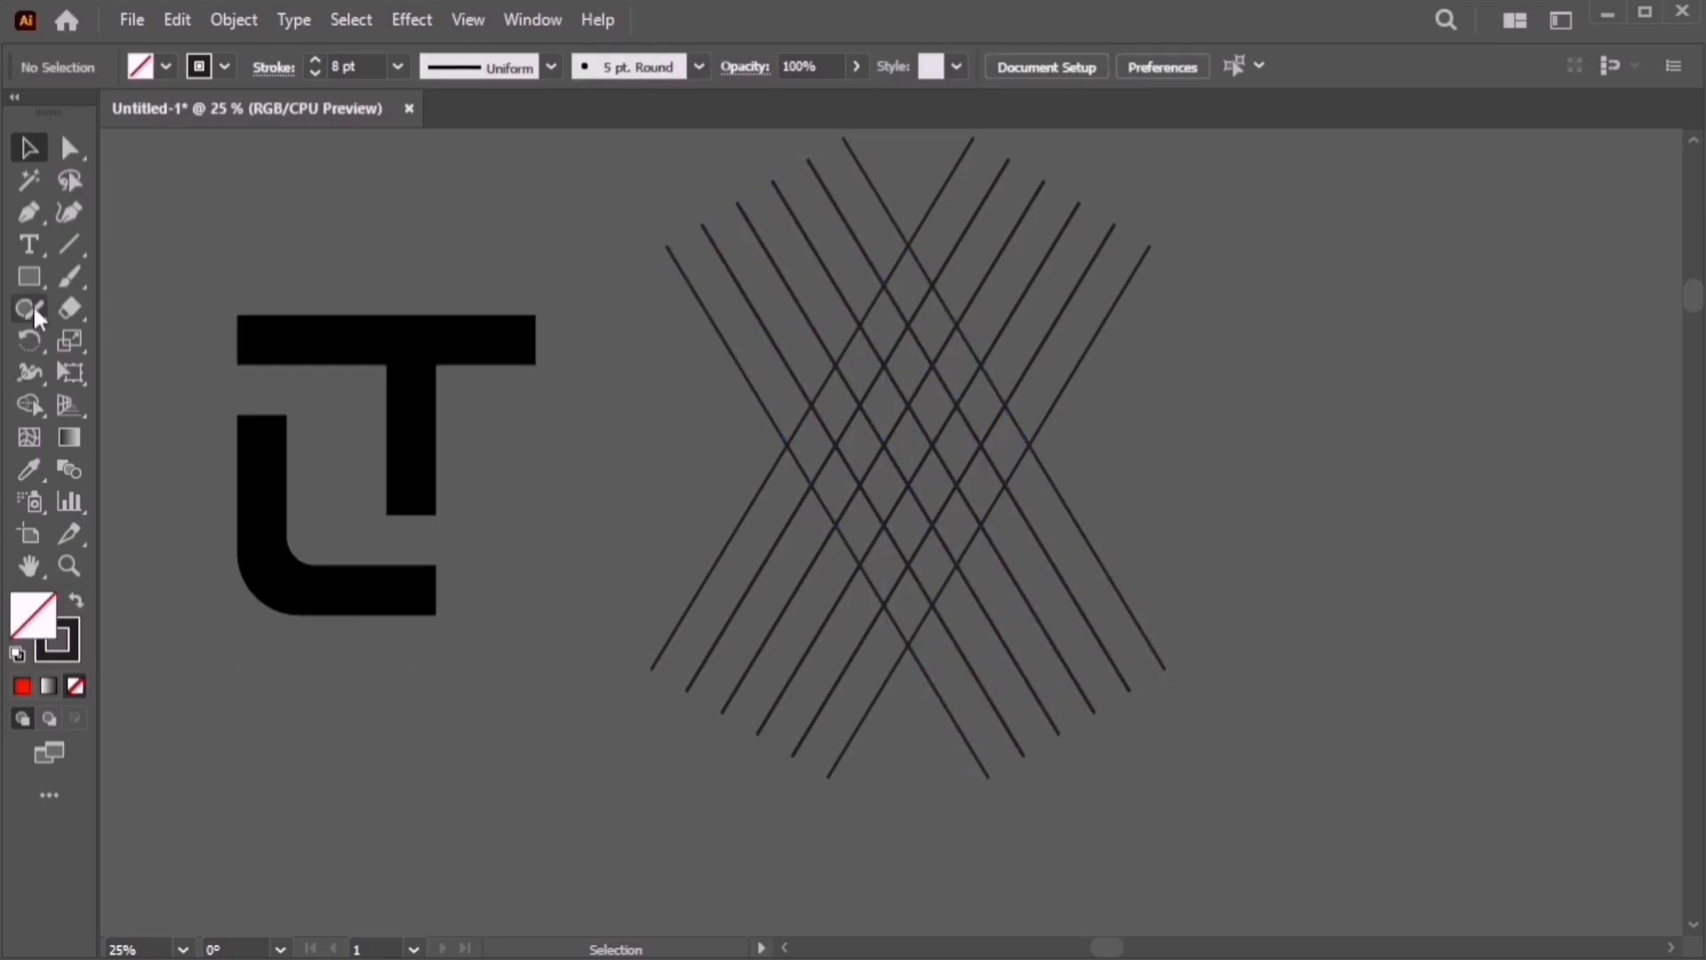
Draw a straight horizontal baseline with the Pen tool across the lower crossings of the lattice, and deselect it
left_click(29, 221)
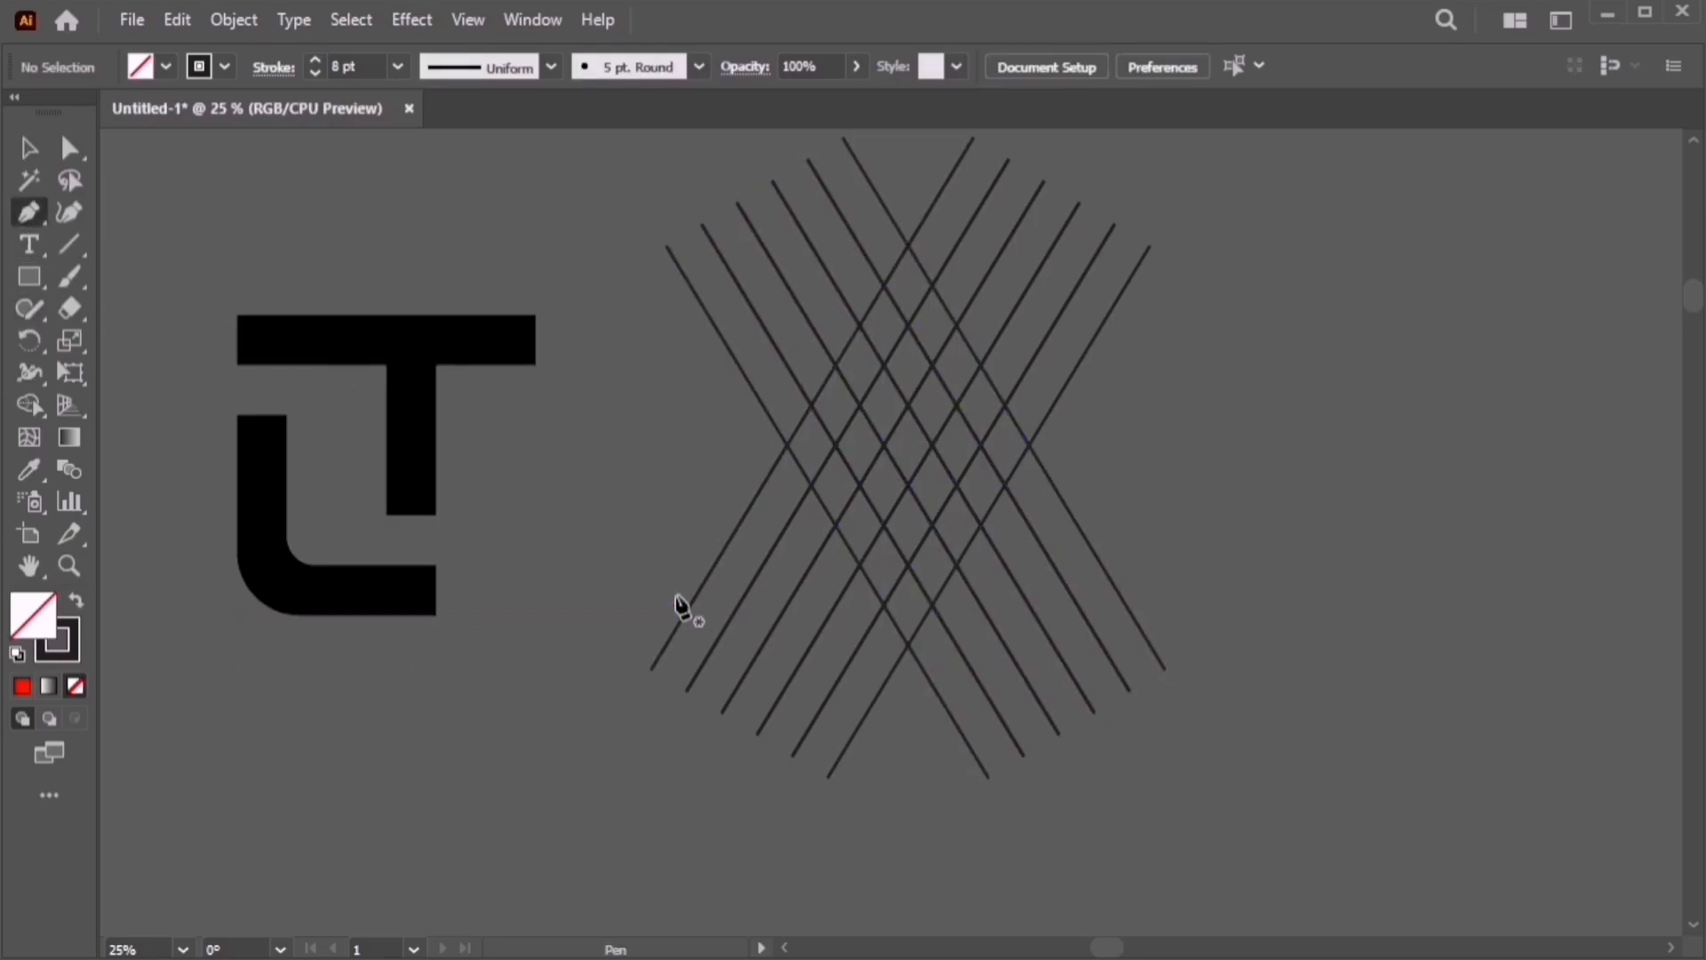
left_click(665, 611)
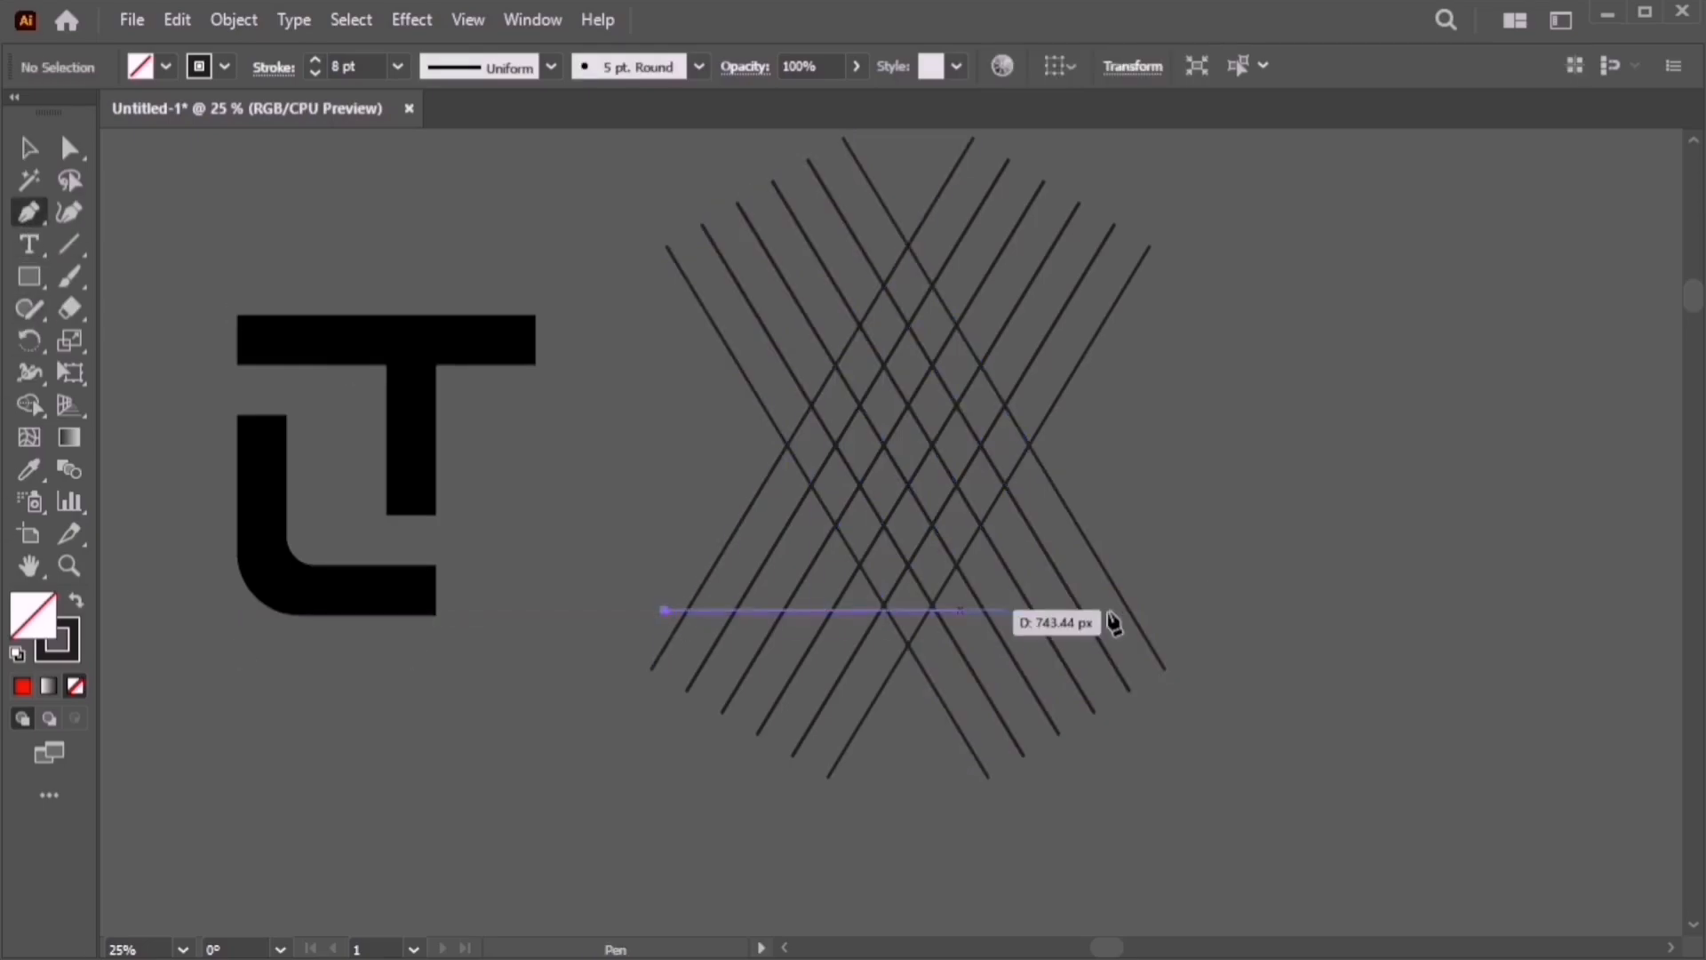
left_click(1239, 612)
key("v")
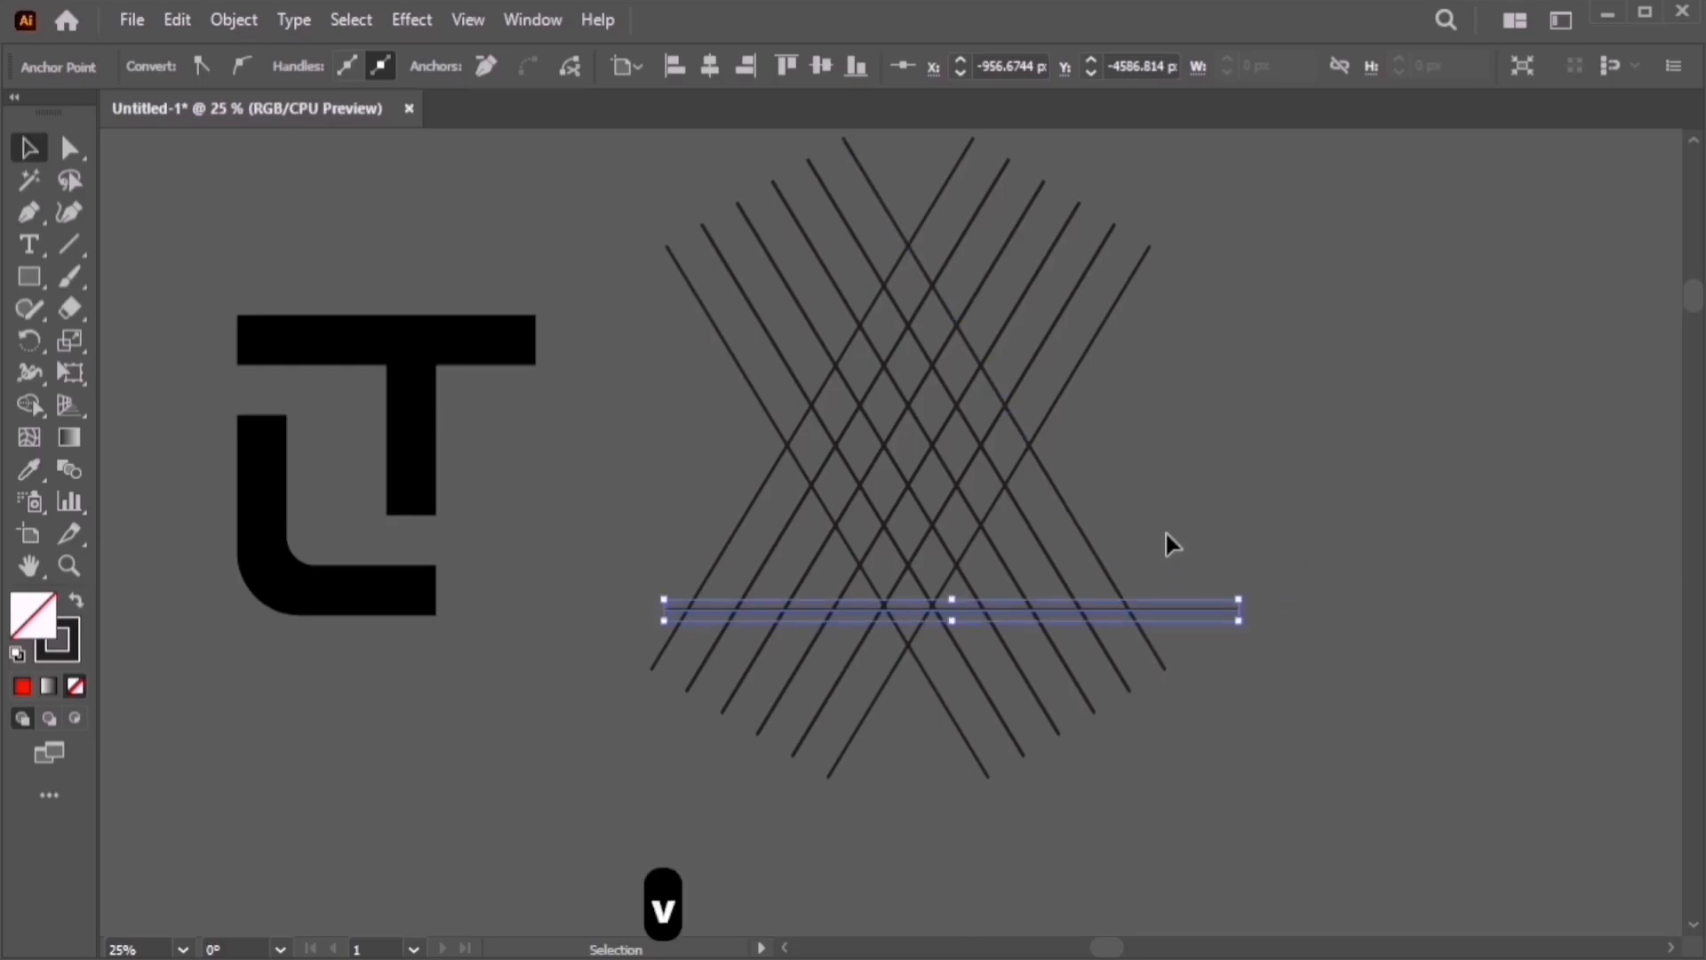
left_click(1165, 530)
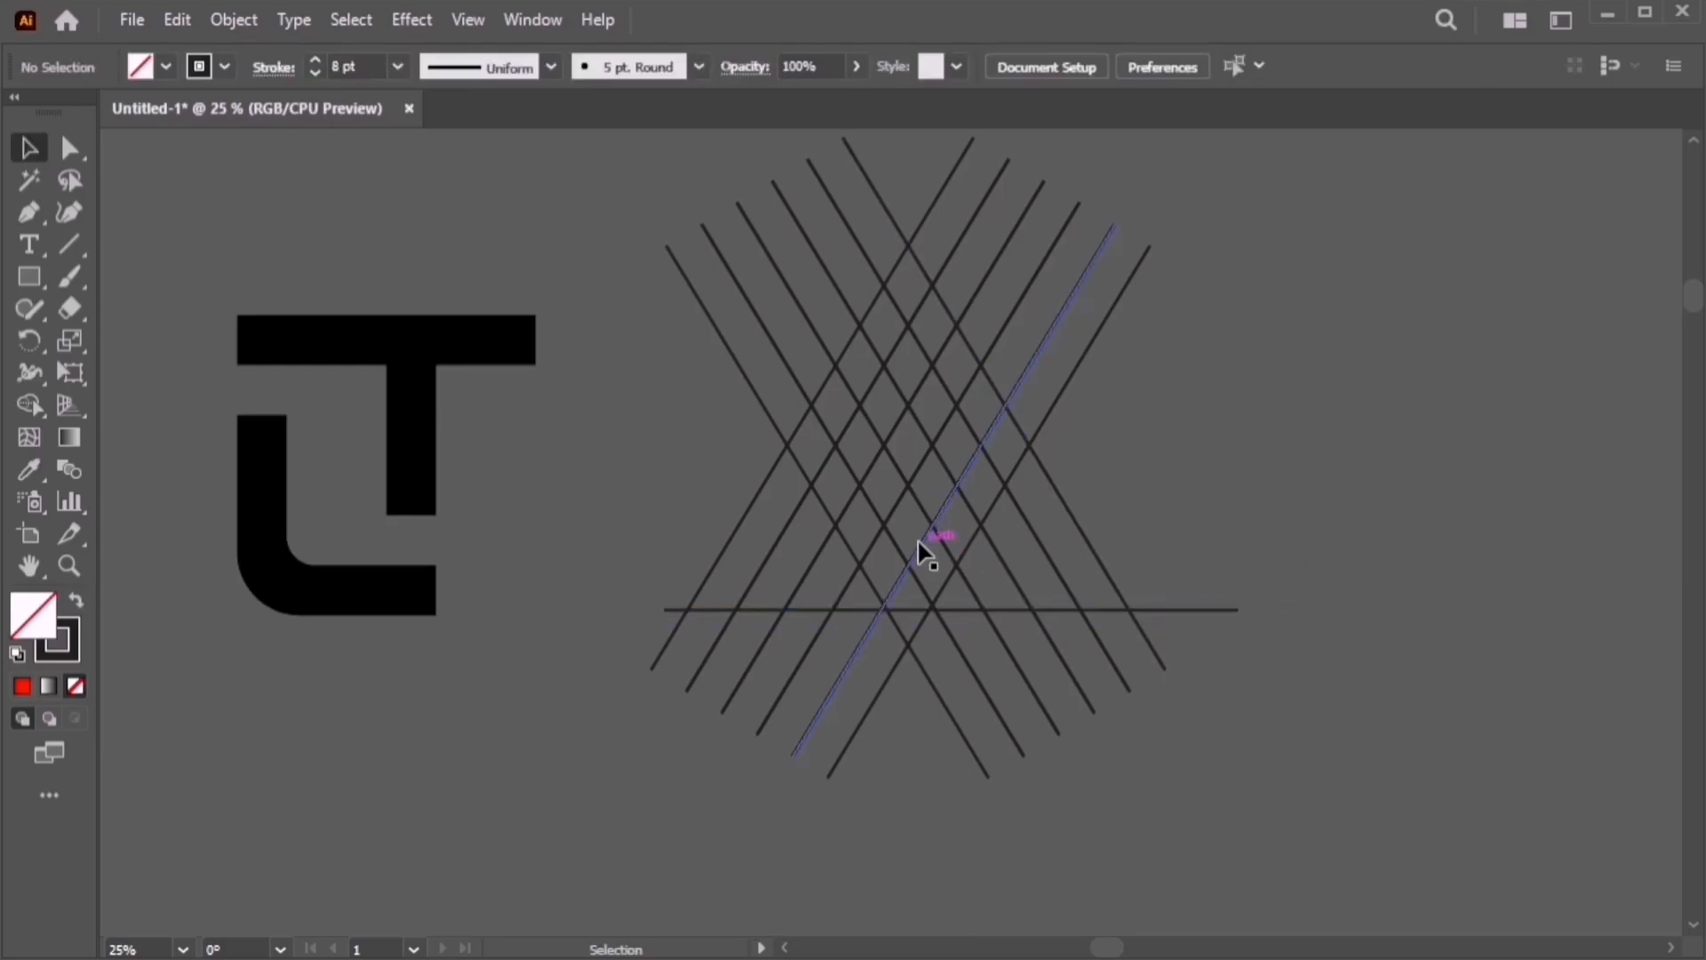
Select the whole line lattice for the Shape Builder tool and set the fill to bright red
left_click_drag(632, 253, 1176, 654)
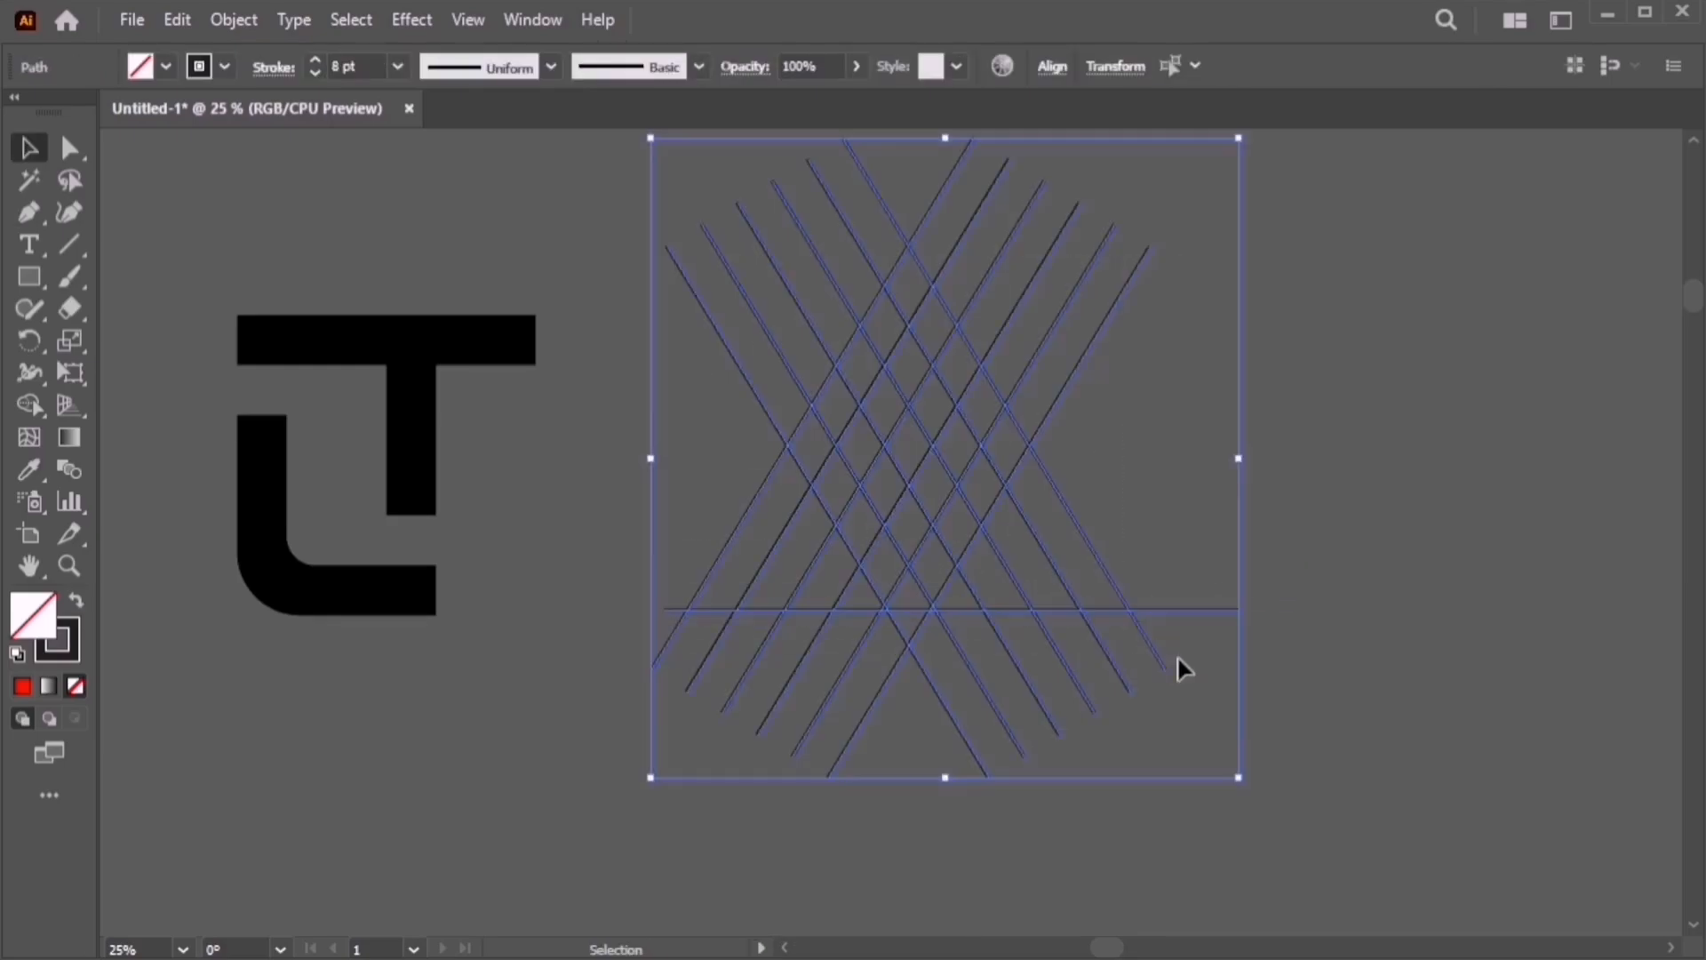
left_click(27, 404)
double_click(32, 618)
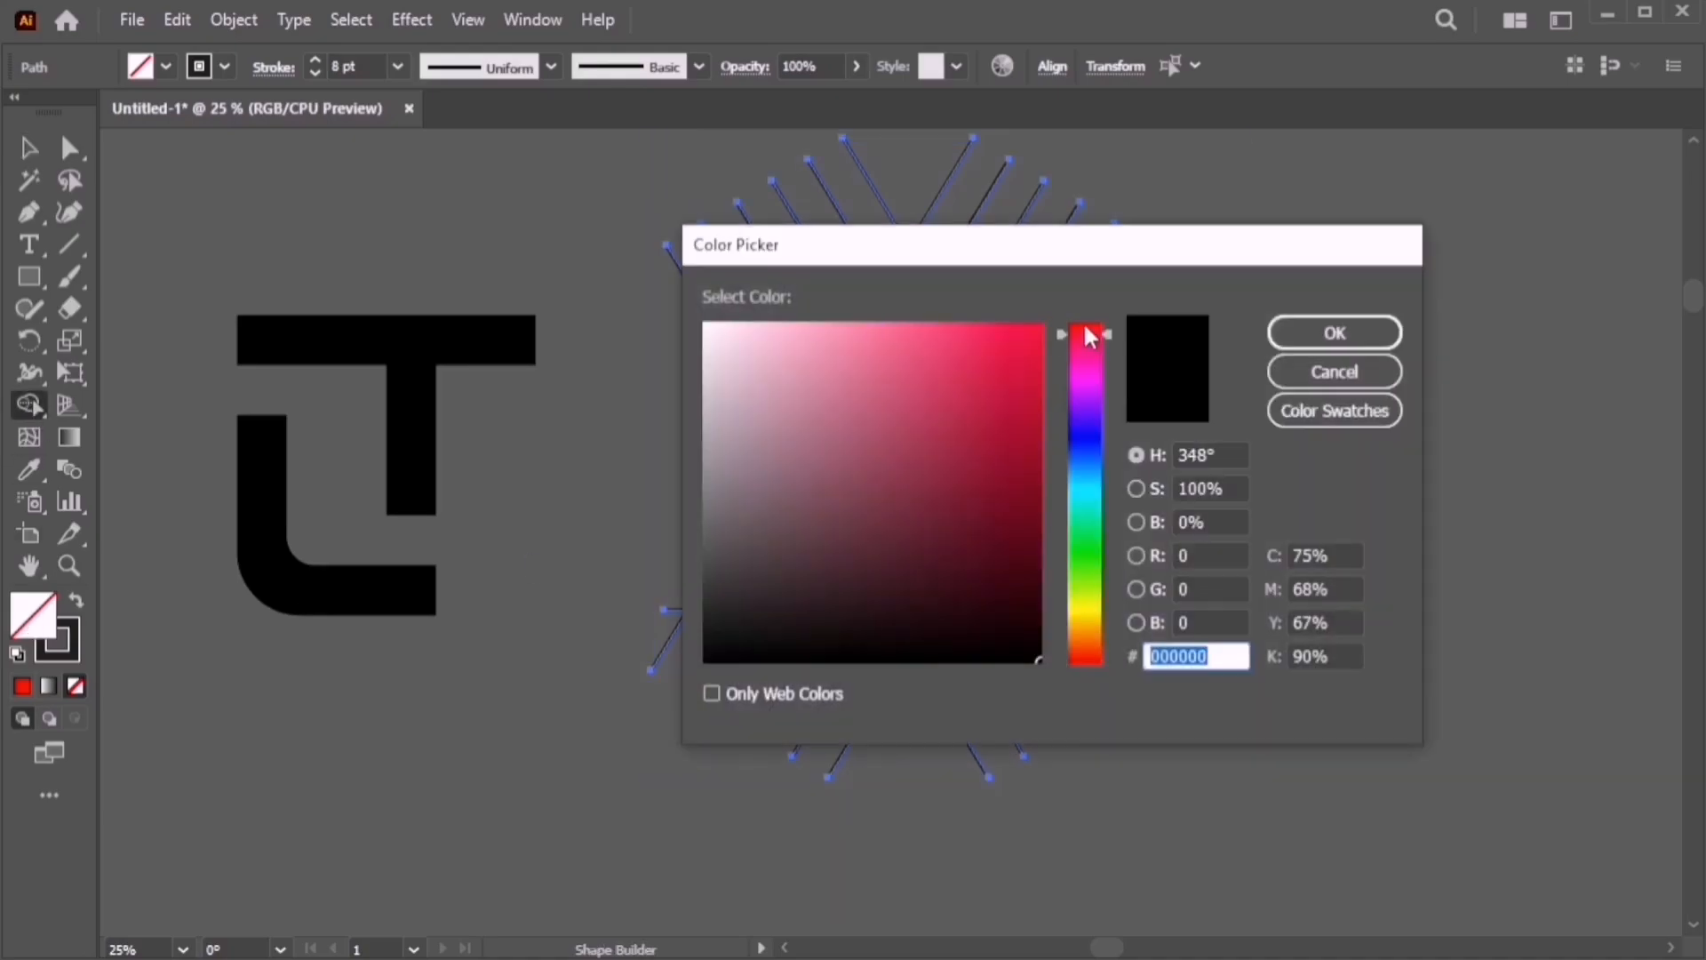
left_click(1017, 347)
left_click(1335, 332)
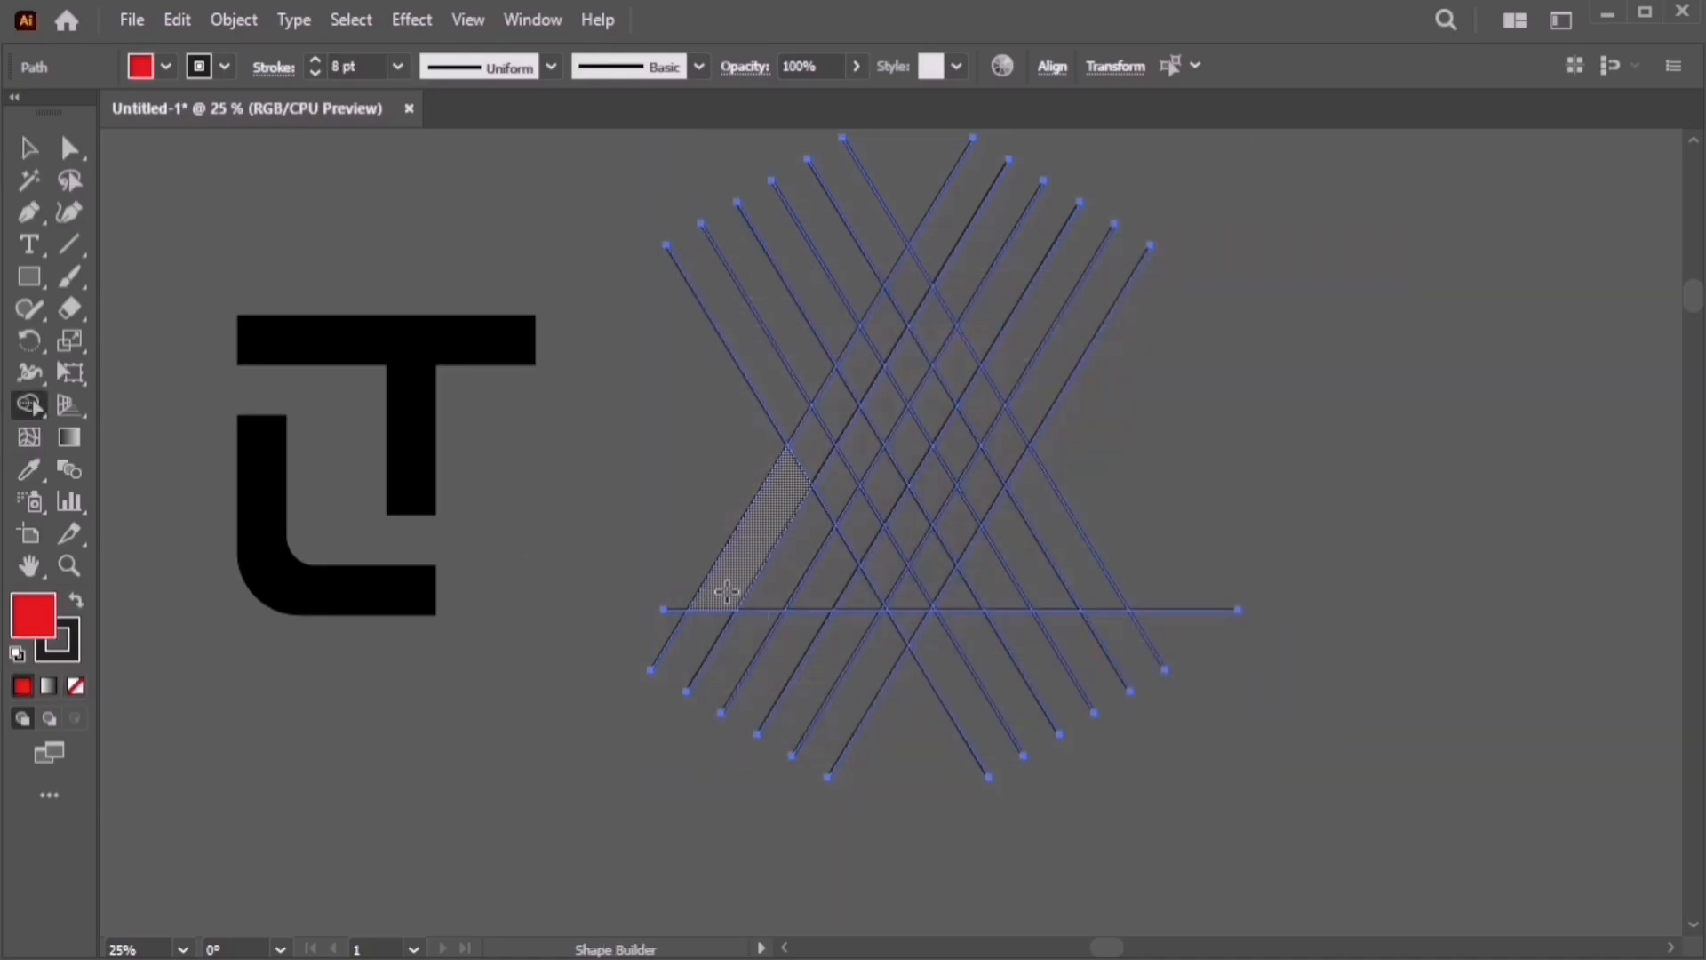
Merge the outer lattice regions above the baseline into a red inverted V with the Shape Builder tool
key("Caps_Lock")
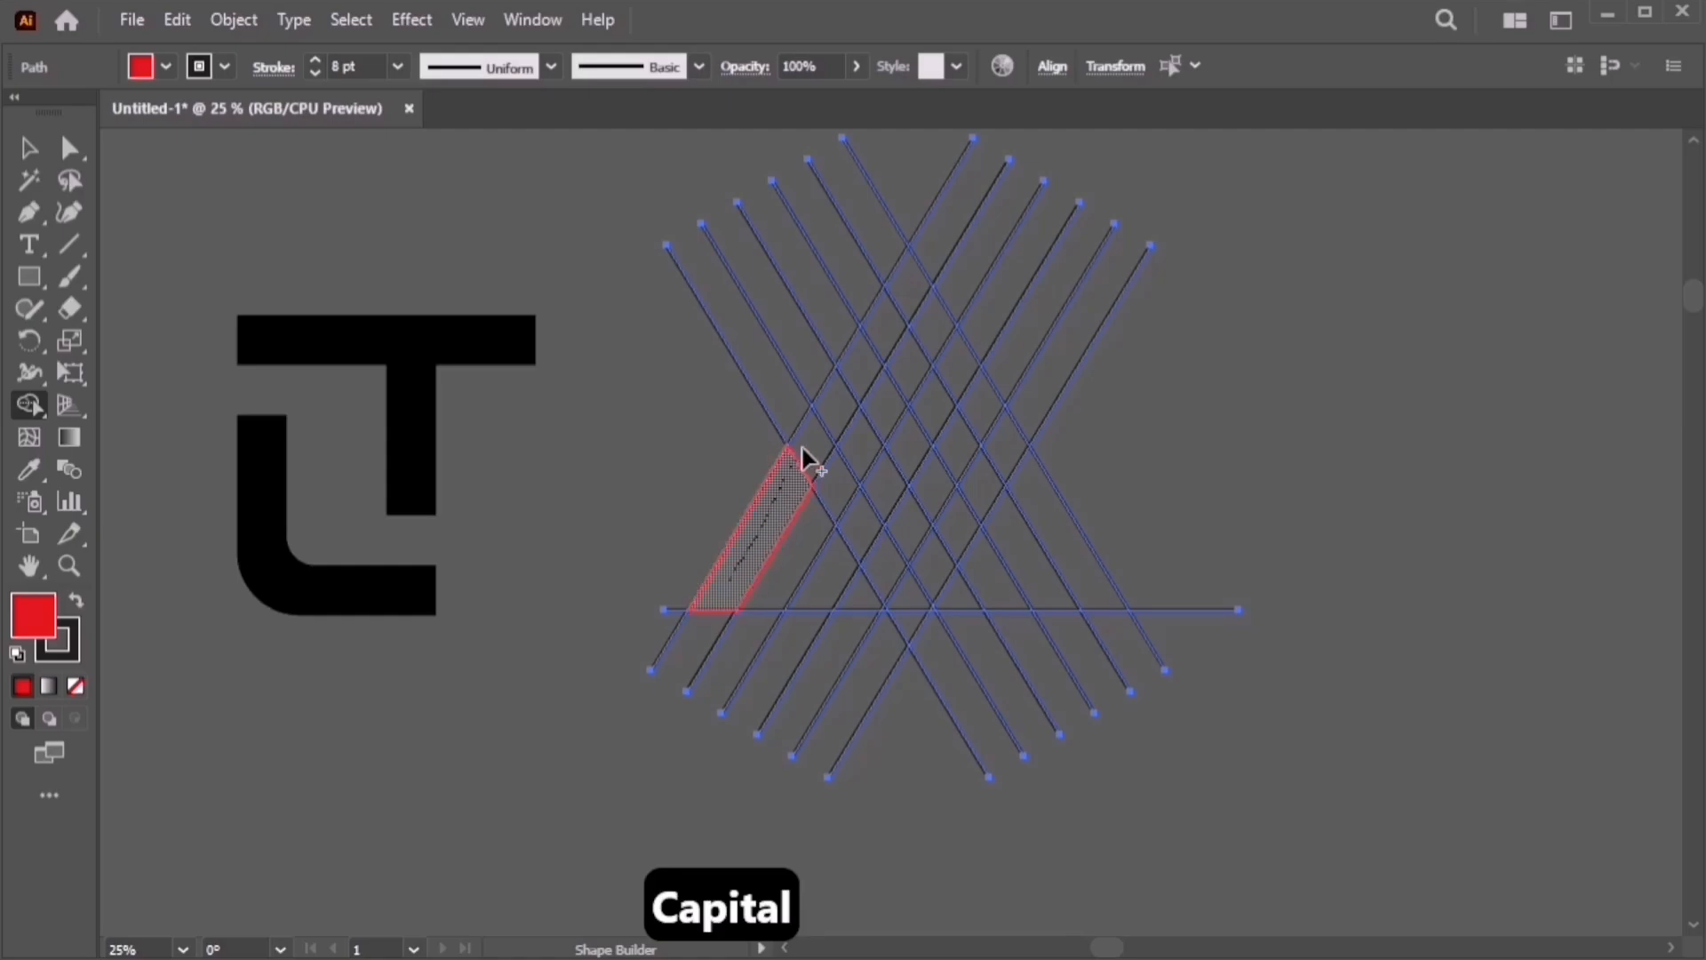
left_click_drag(803, 458, 898, 286)
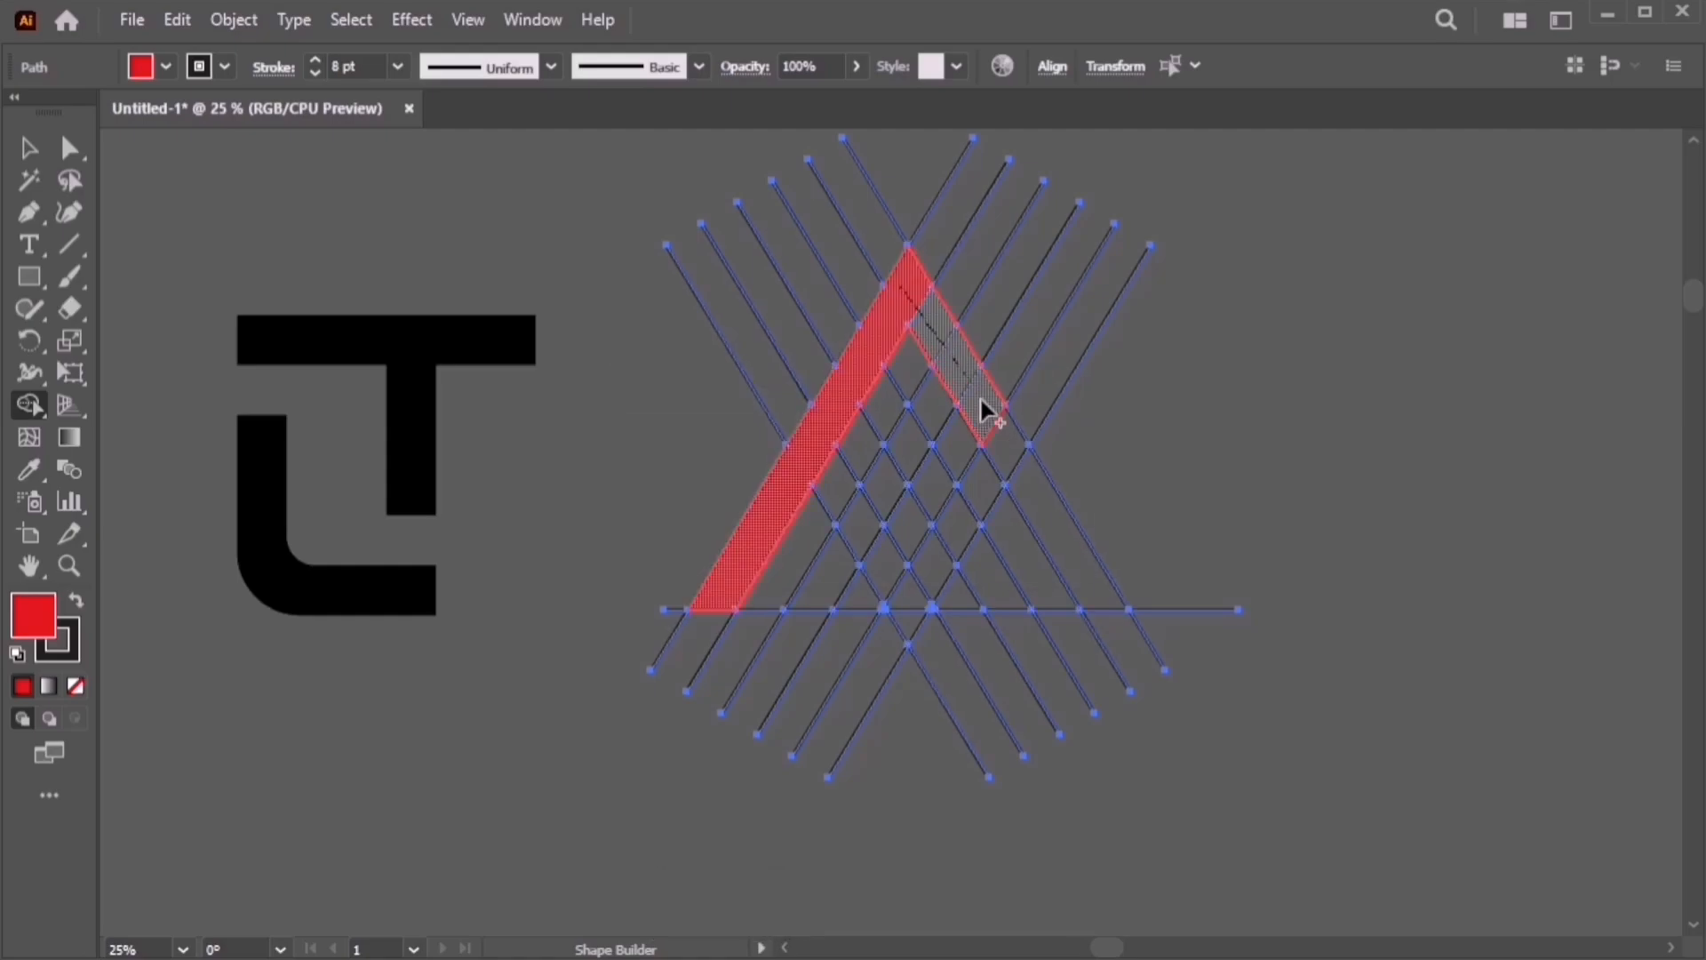
left_click_drag(983, 404, 1070, 578)
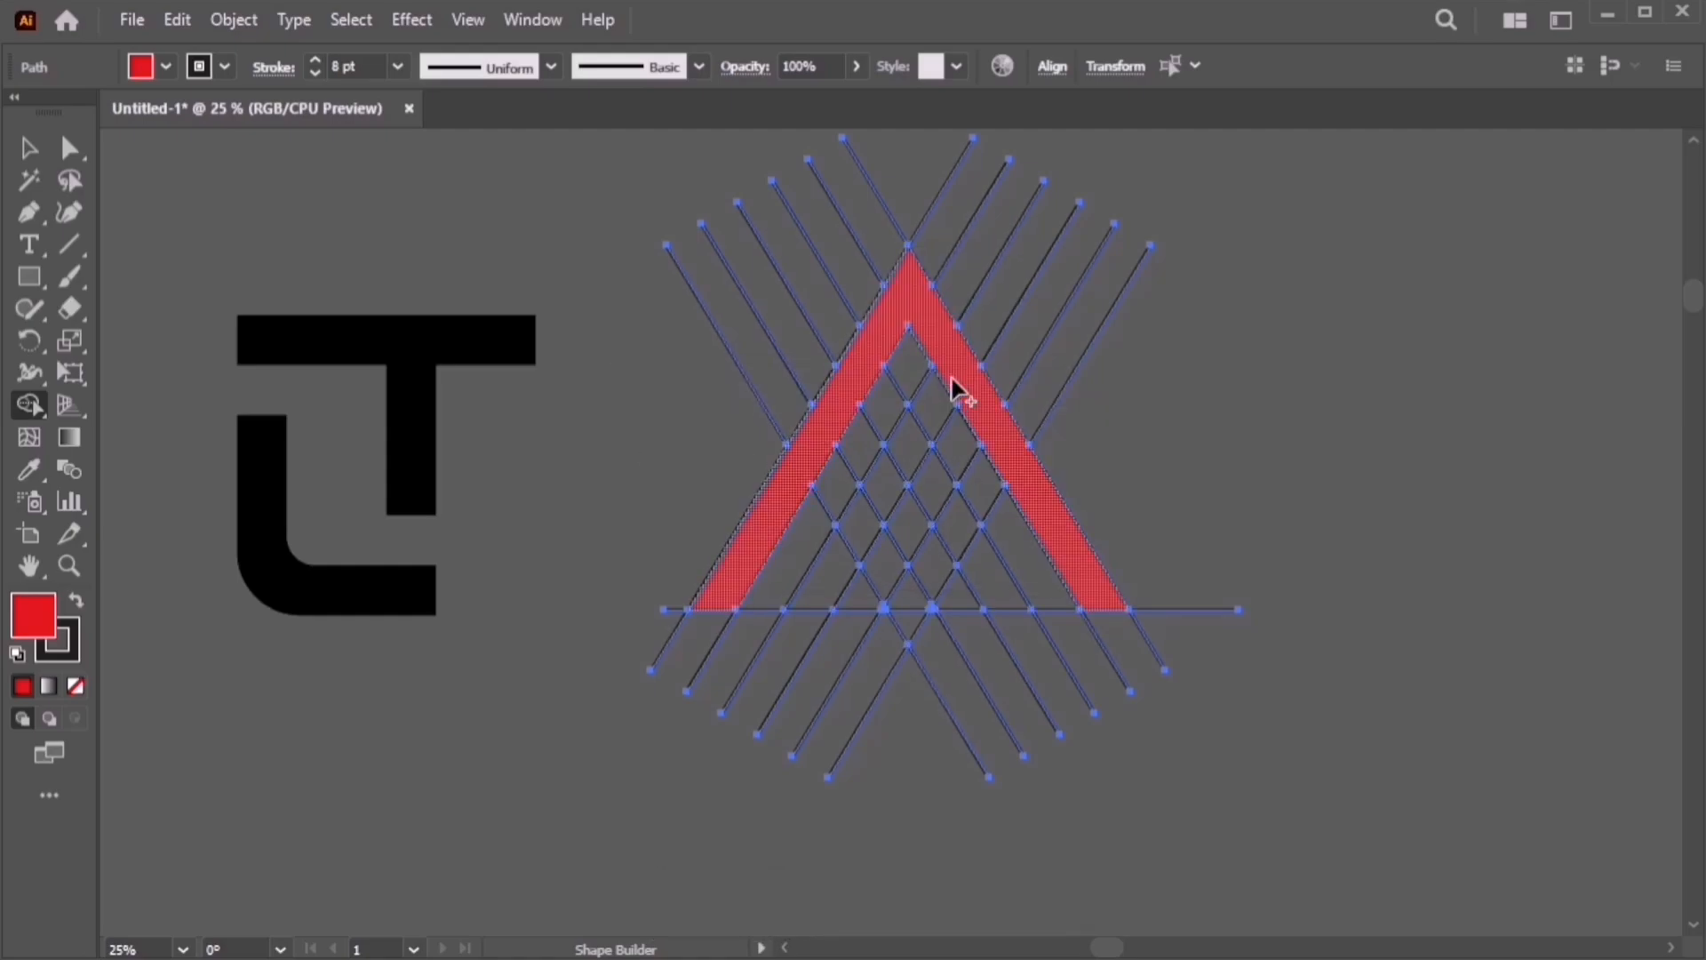
Merge the lattice regions inside the inverted V into one slanted red H shape with the Shape Builder tool
mouse_move(925, 400)
left_mouse_down()
mouse_move(817, 576)
mouse_move(942, 543)
mouse_move(903, 589)
left_mouse_up()
left_click(901, 562)
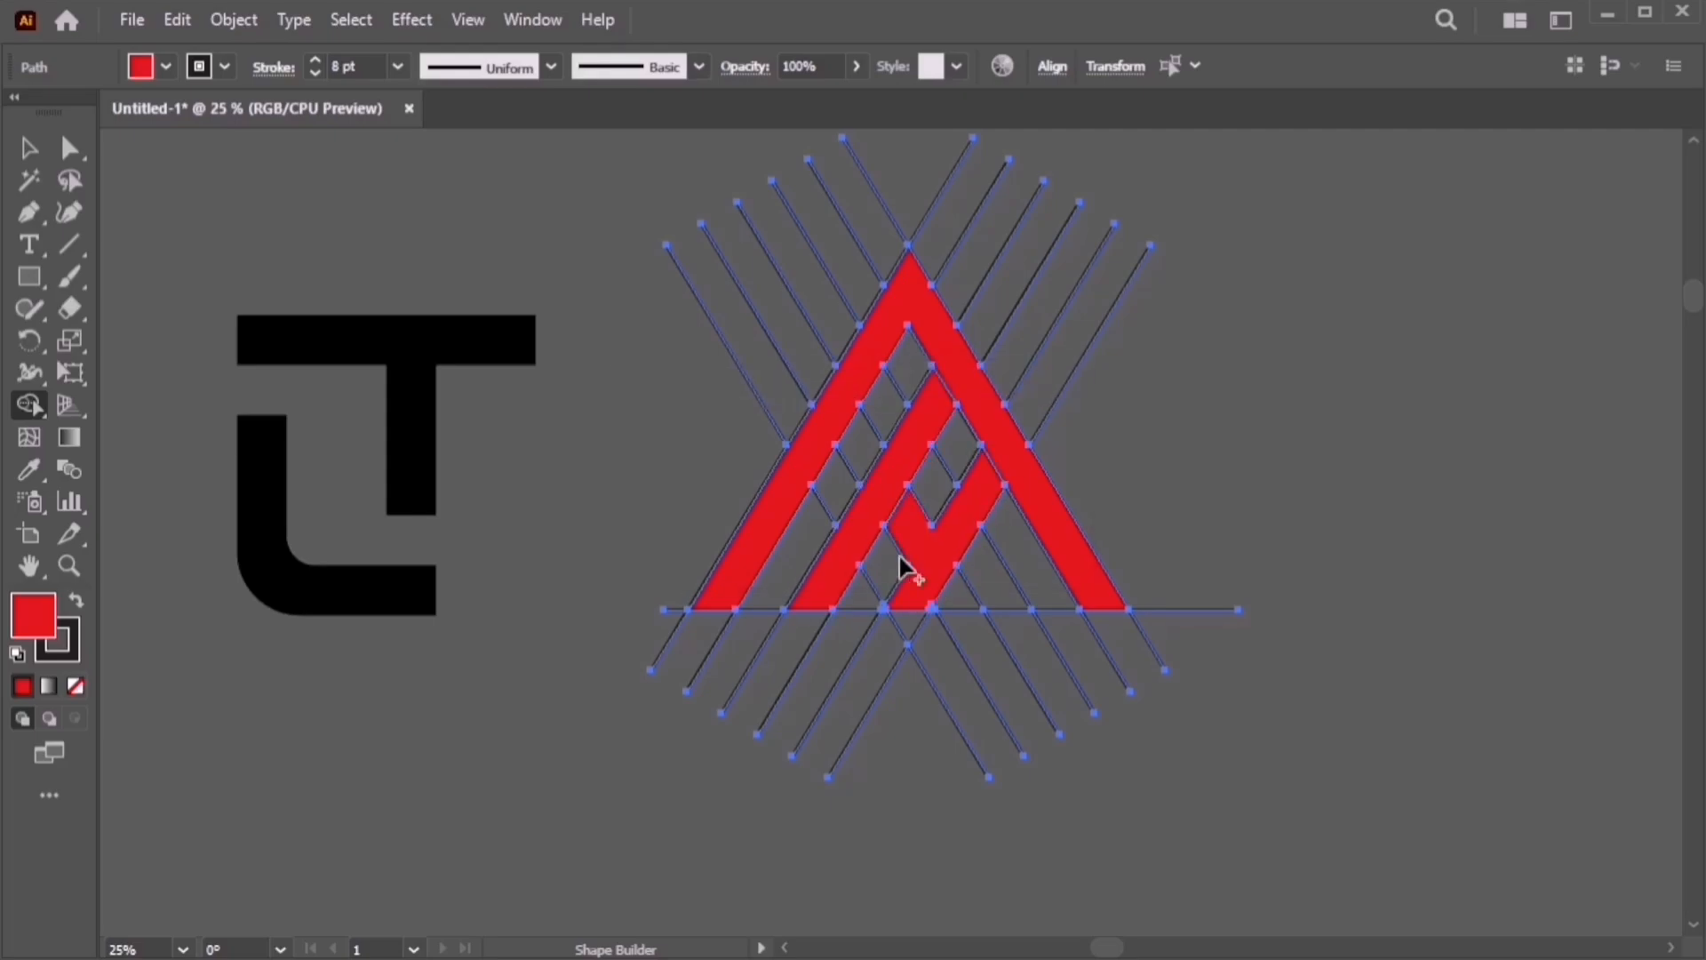
scroll(913, 610, "up", 5)
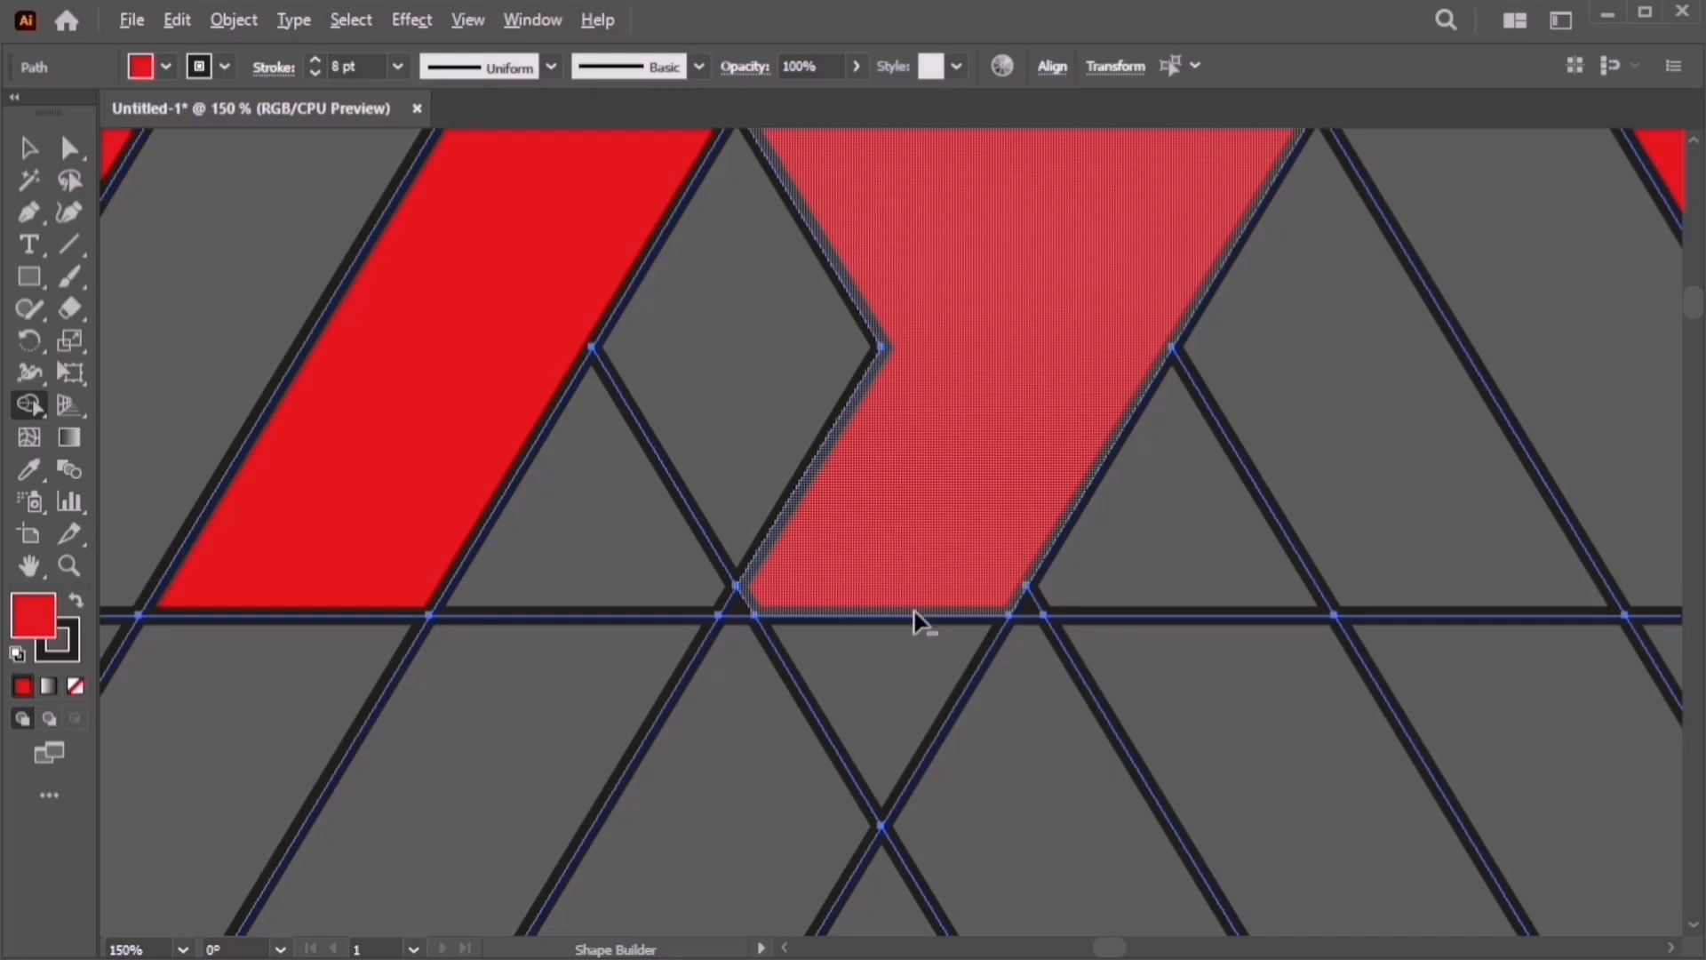
scroll(903, 613, "down", 3)
scroll(842, 617, "up", 4)
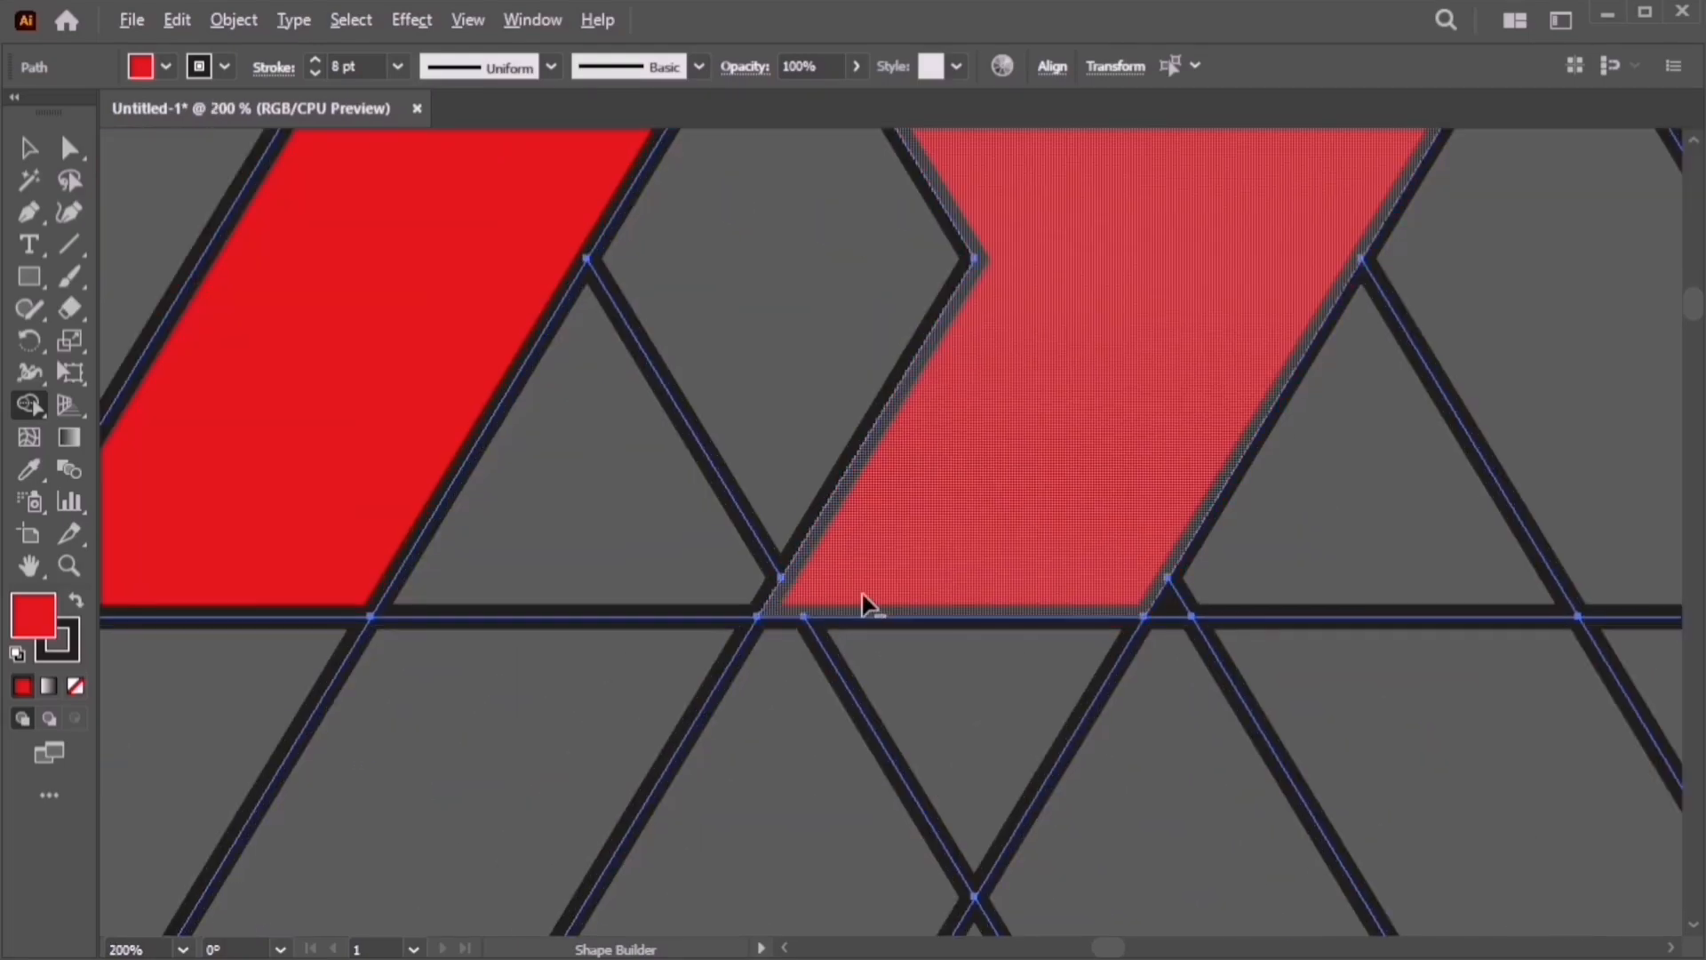
scroll(867, 604, "down", 1)
scroll(635, 642, "down", 1)
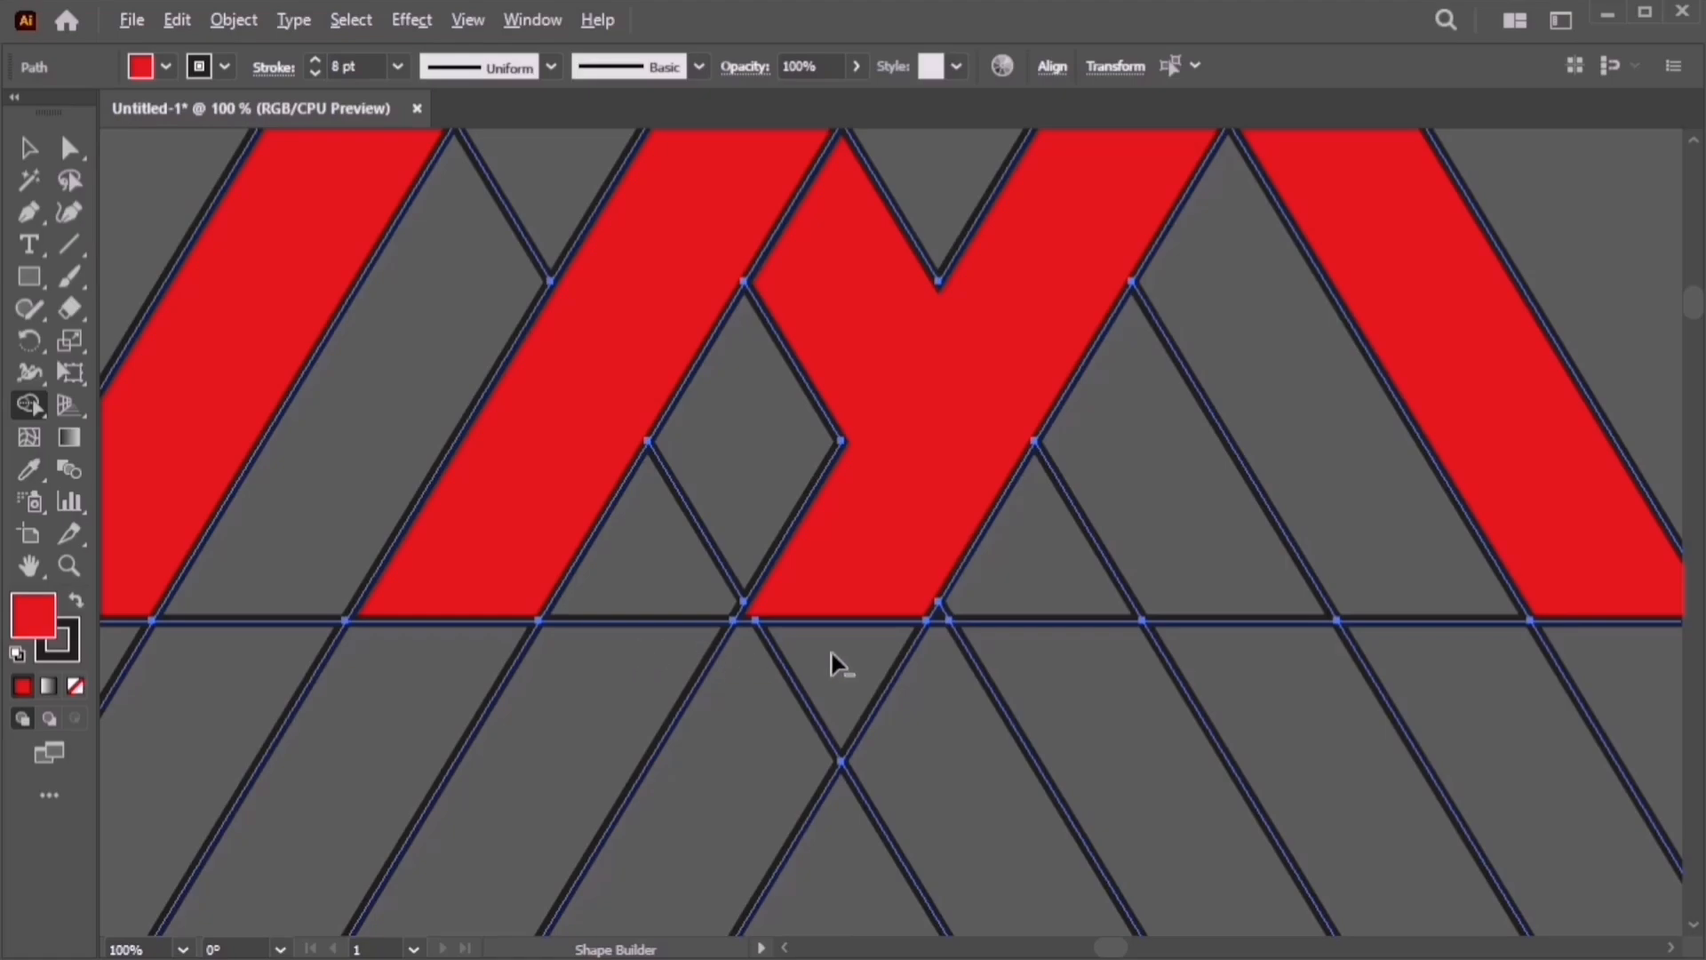
scroll(990, 552, "down", 2)
mouse_move(903, 461)
left_mouse_down()
mouse_move(848, 375)
mouse_move(1020, 461)
mouse_move(1026, 426)
left_mouse_up()
scroll(1049, 266, "up", 2)
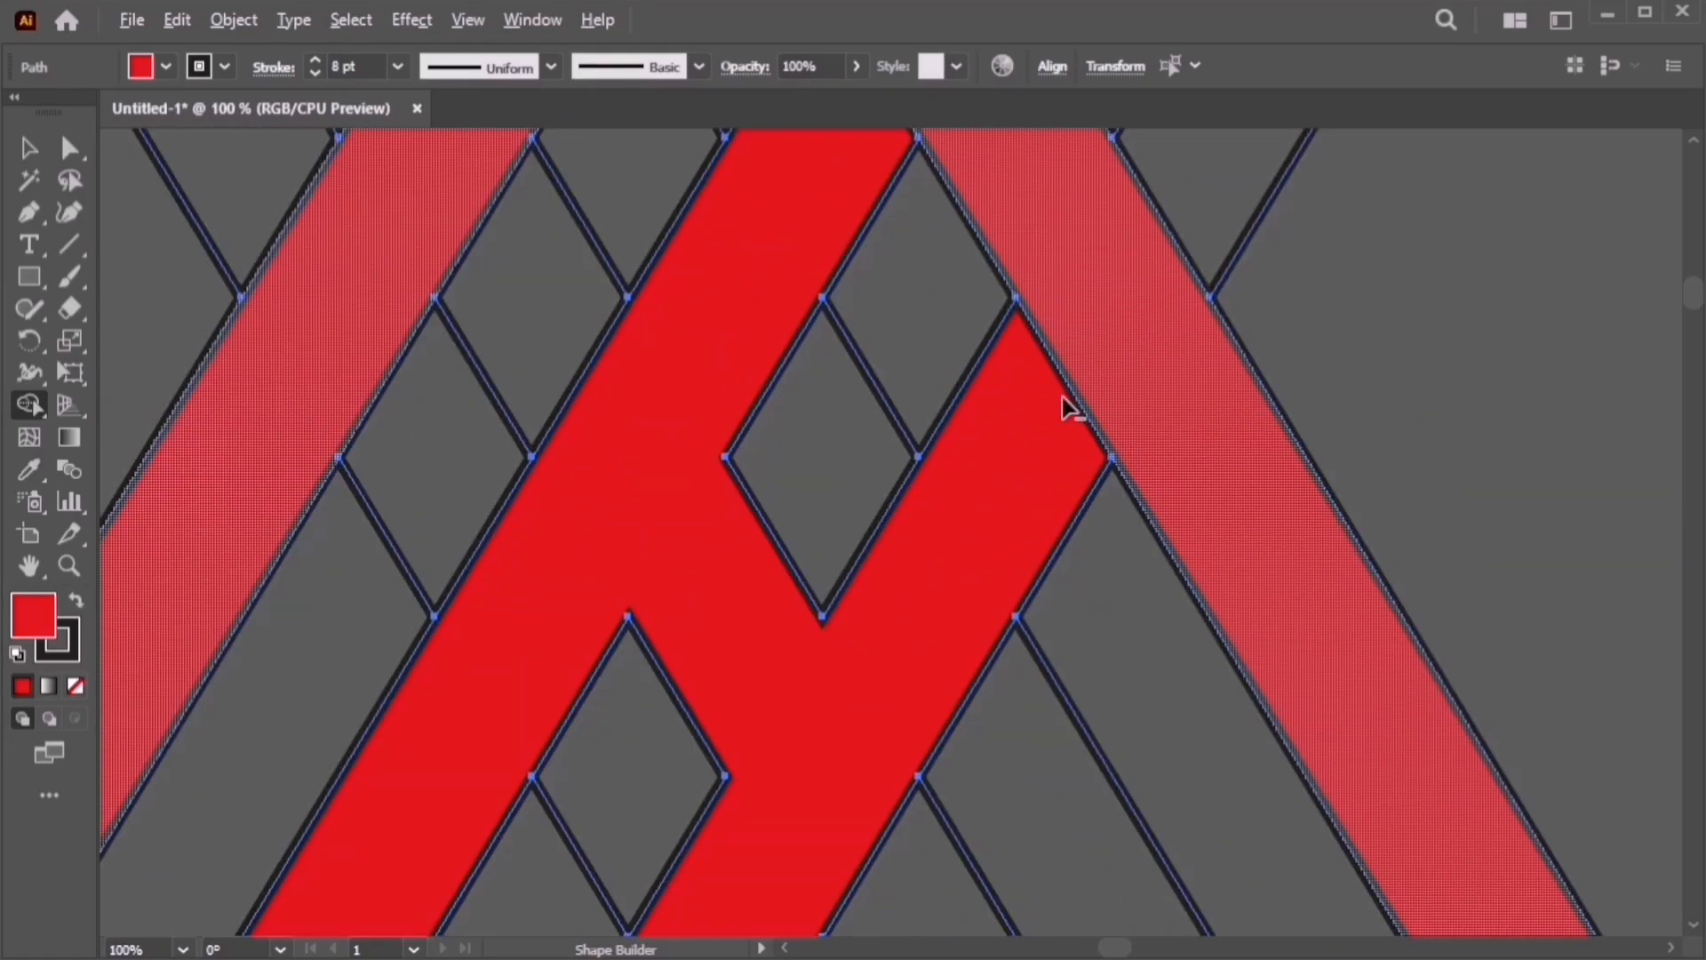
scroll(1066, 427, "down", 3)
scroll(1071, 404, "down", 2)
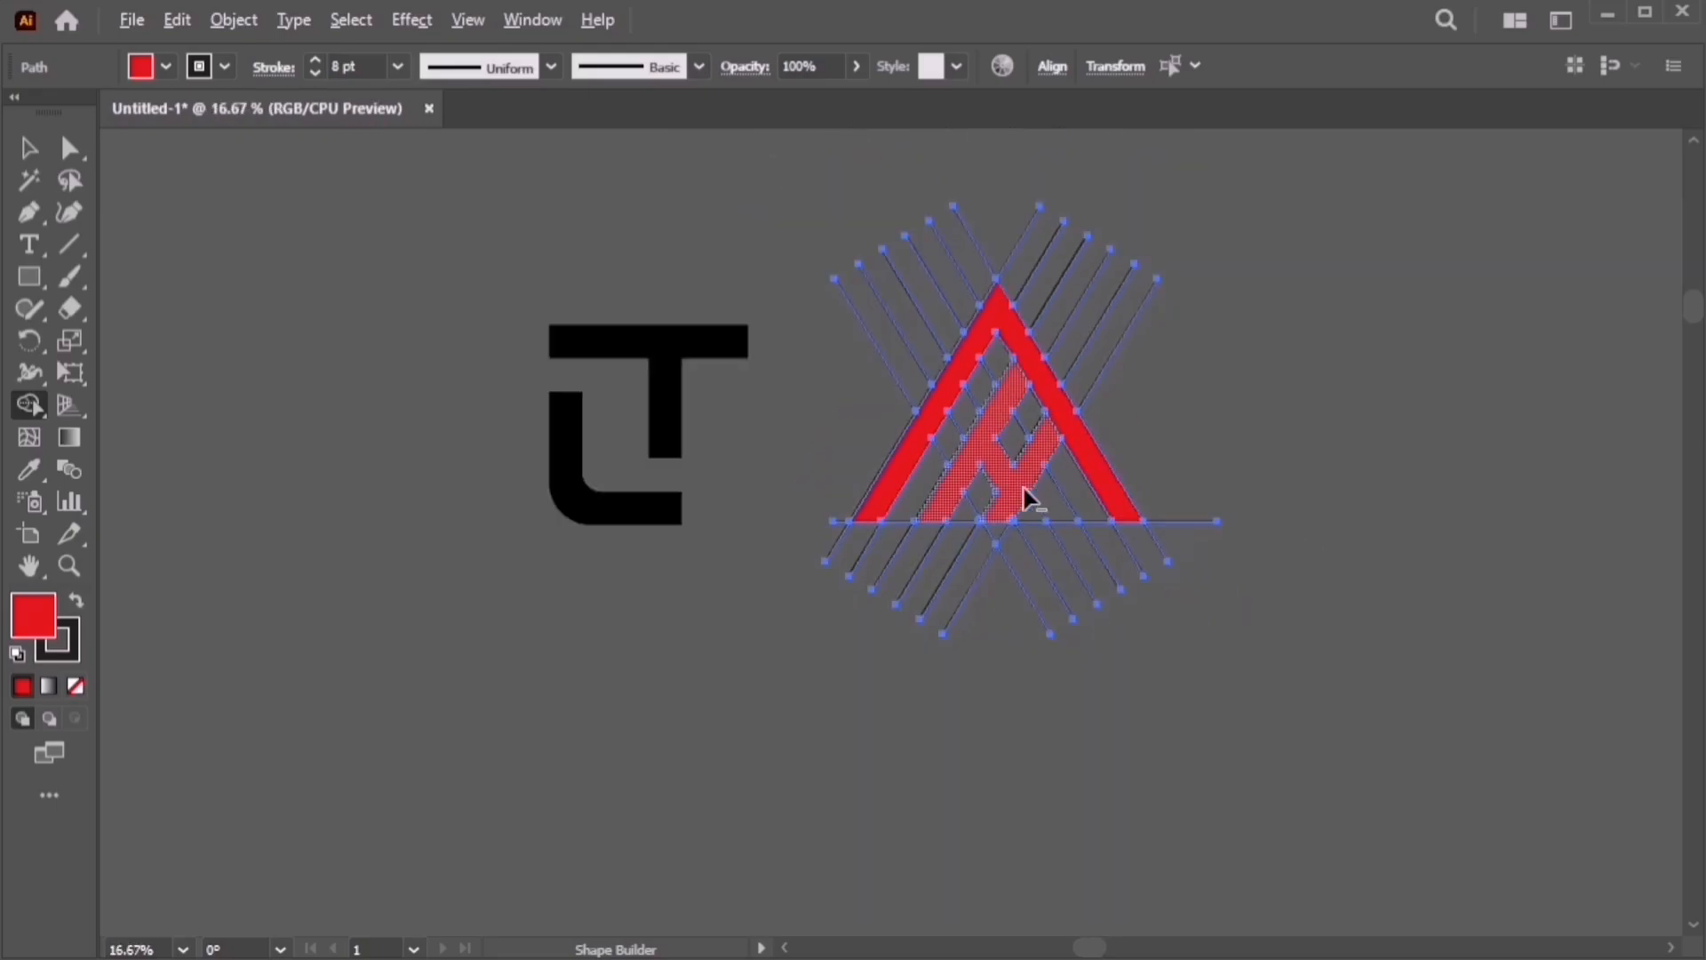
scroll(1079, 266, "up", 1)
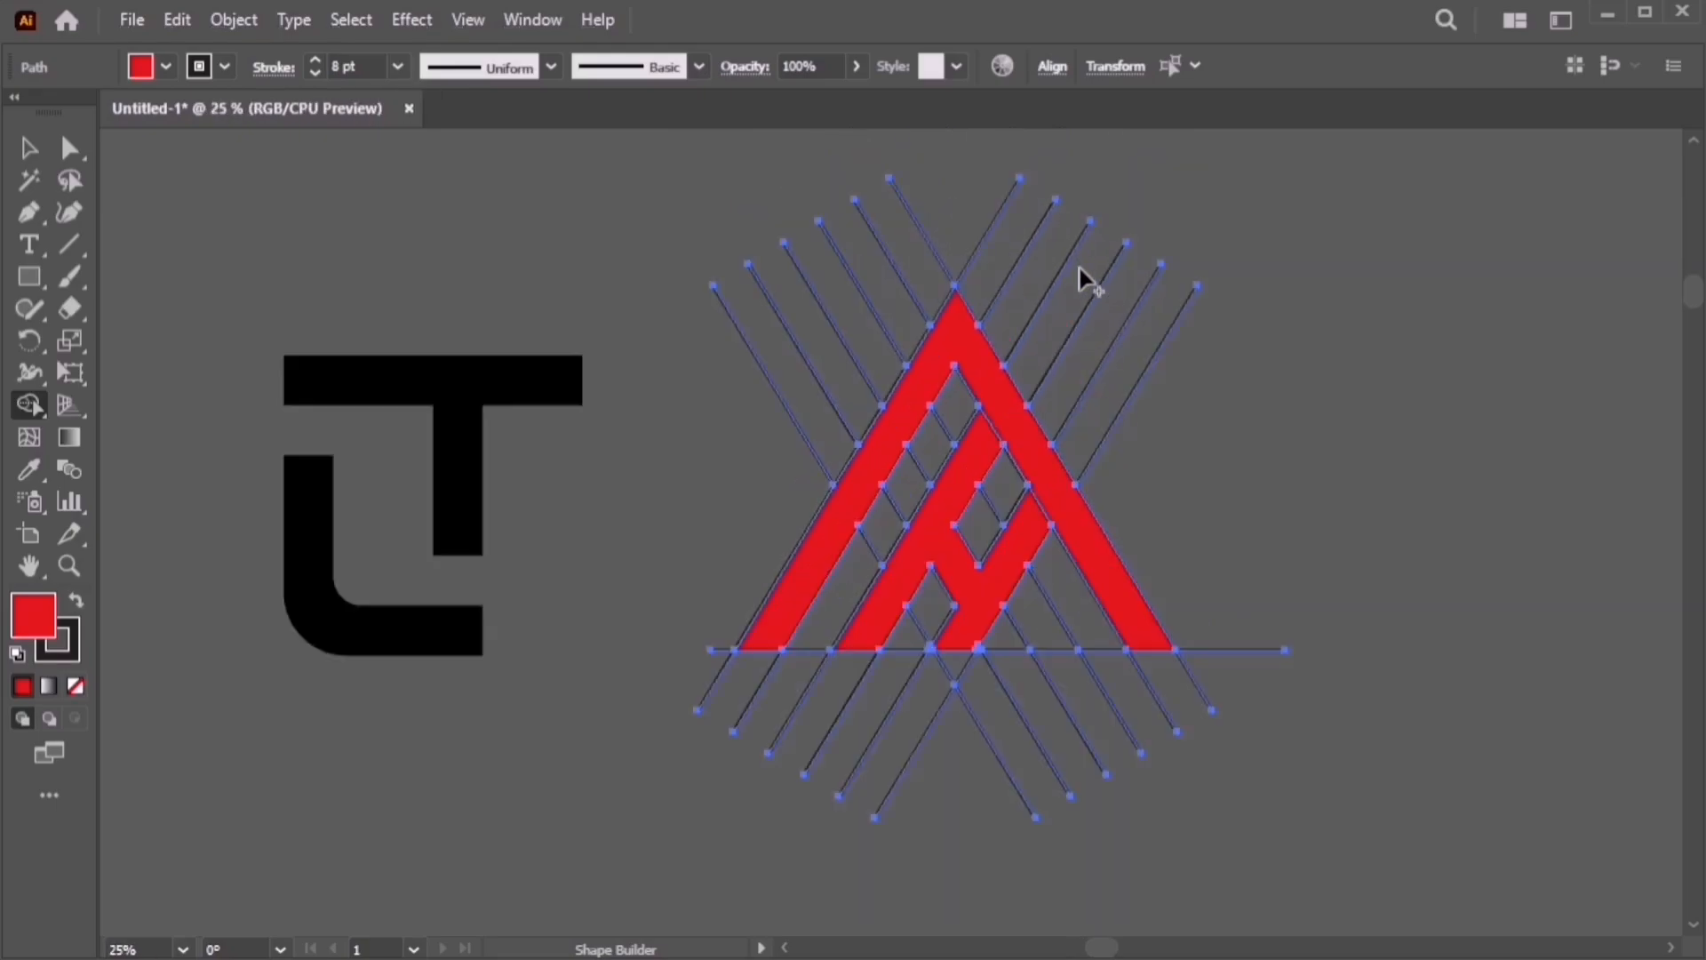
Select the leftover unfilled lattice lines with the Magic Wand tool and delete them
left_click(27, 148)
left_click(28, 181)
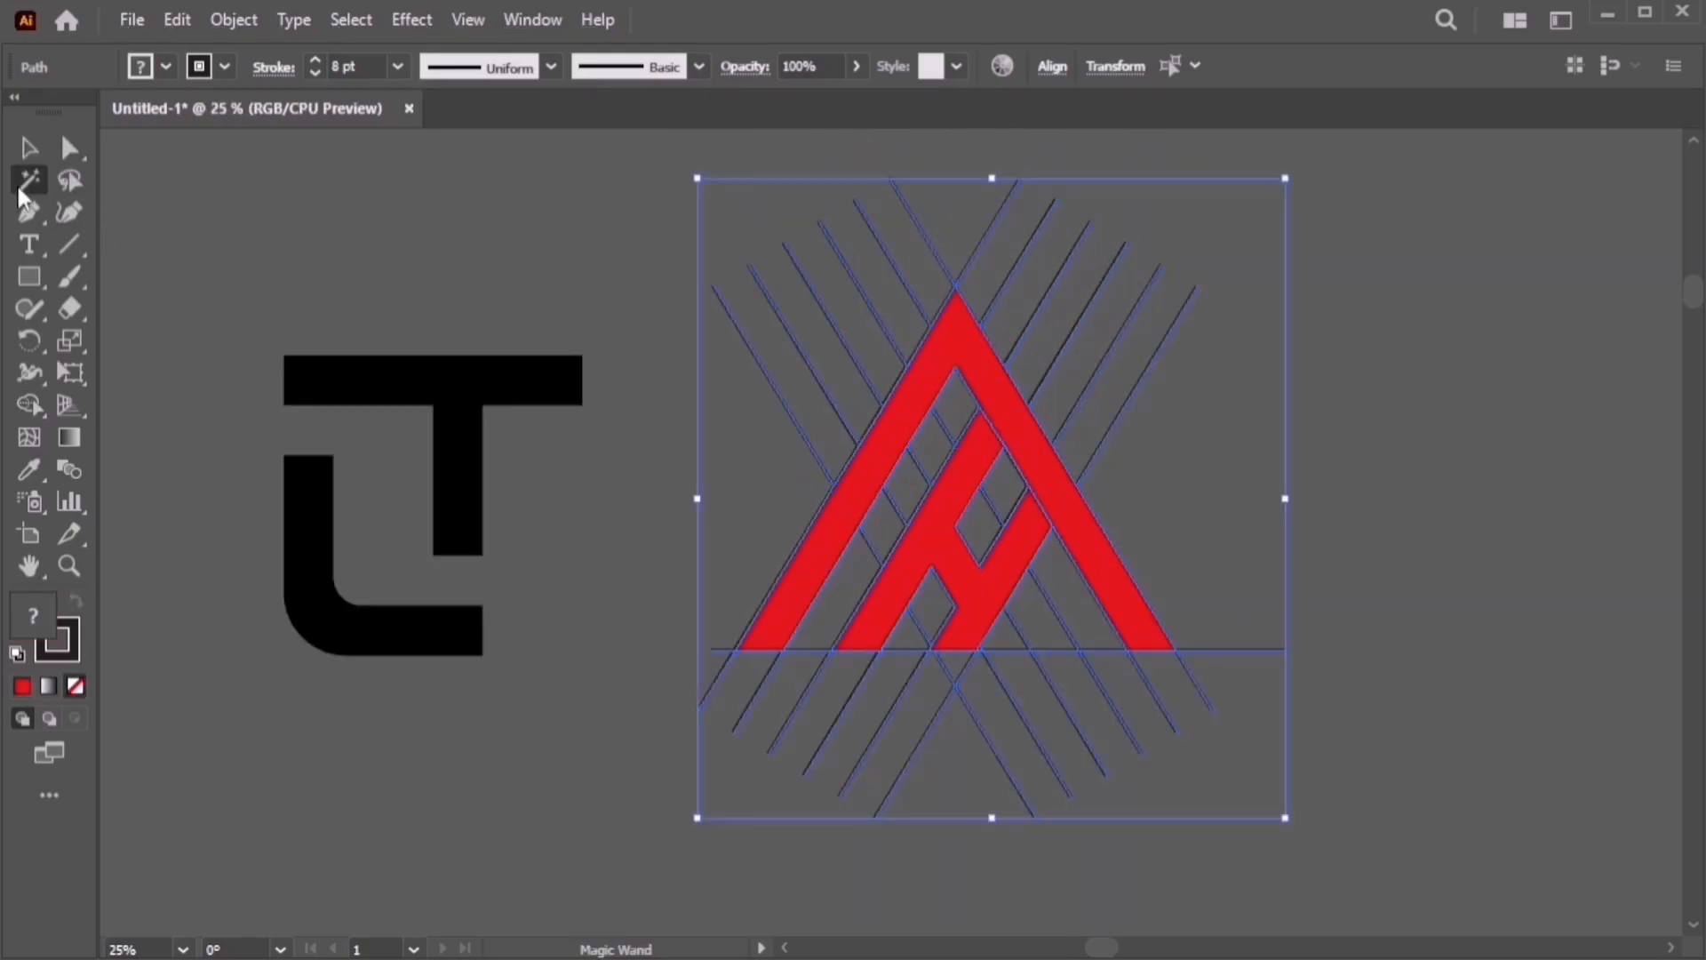
left_click(764, 304)
key("Delete")
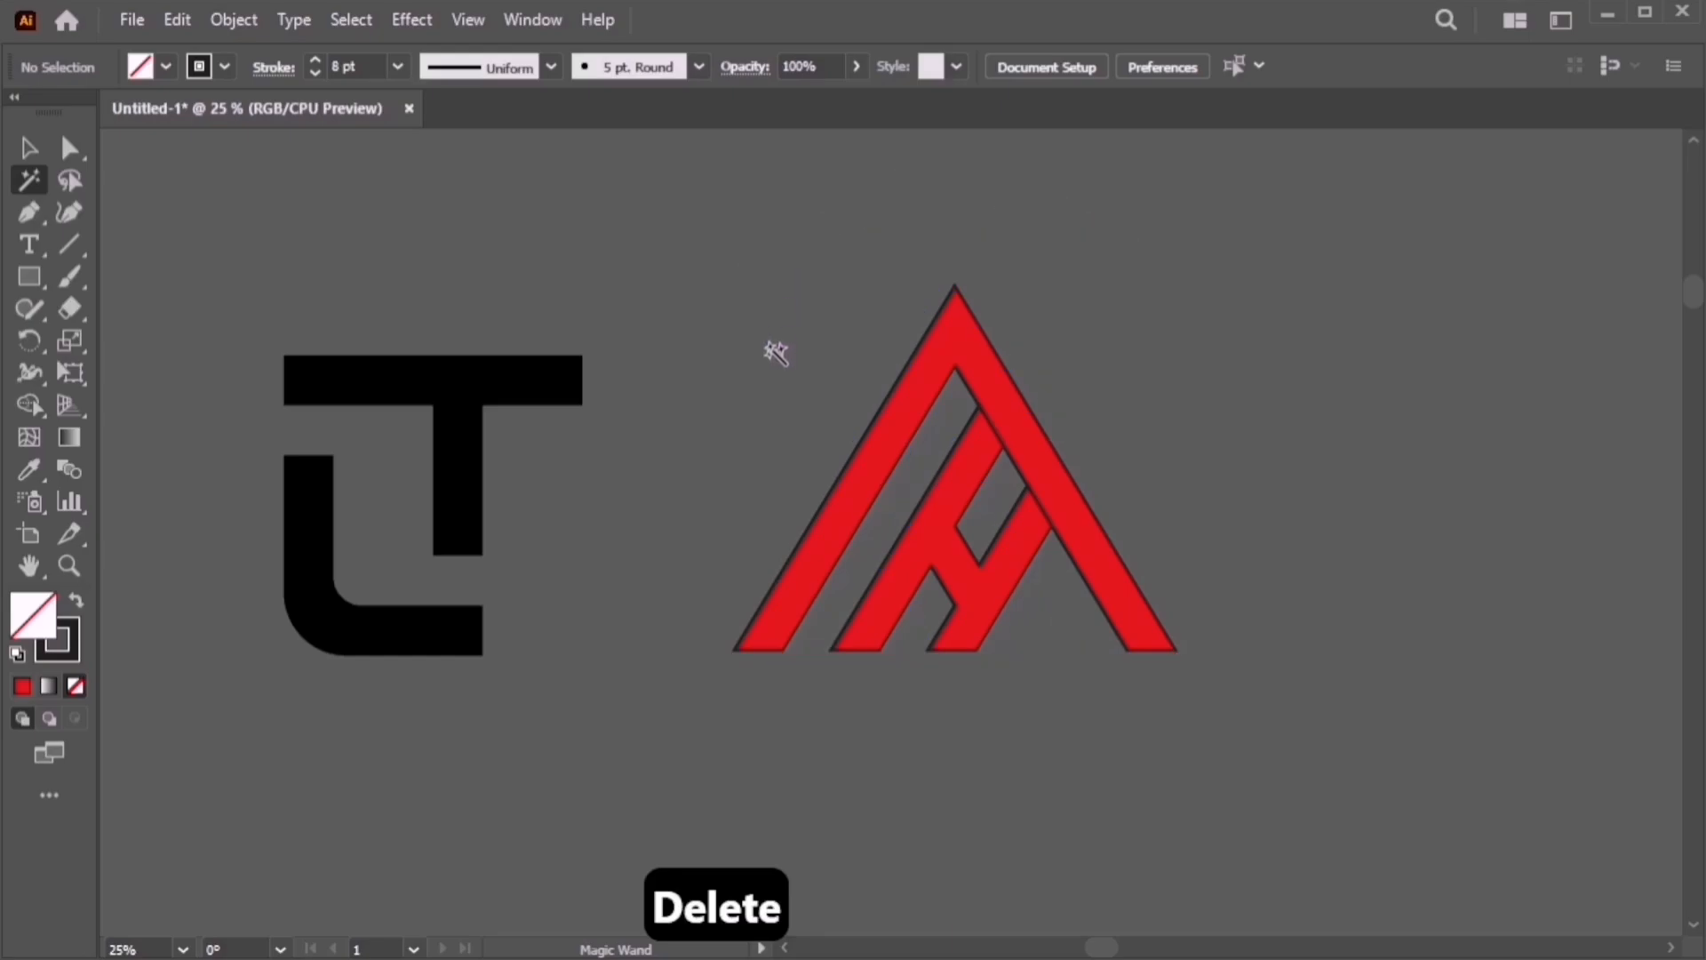
Select the red inverted V and H shapes and remove their stroke
key("v")
left_click_drag(851, 405, 1291, 702)
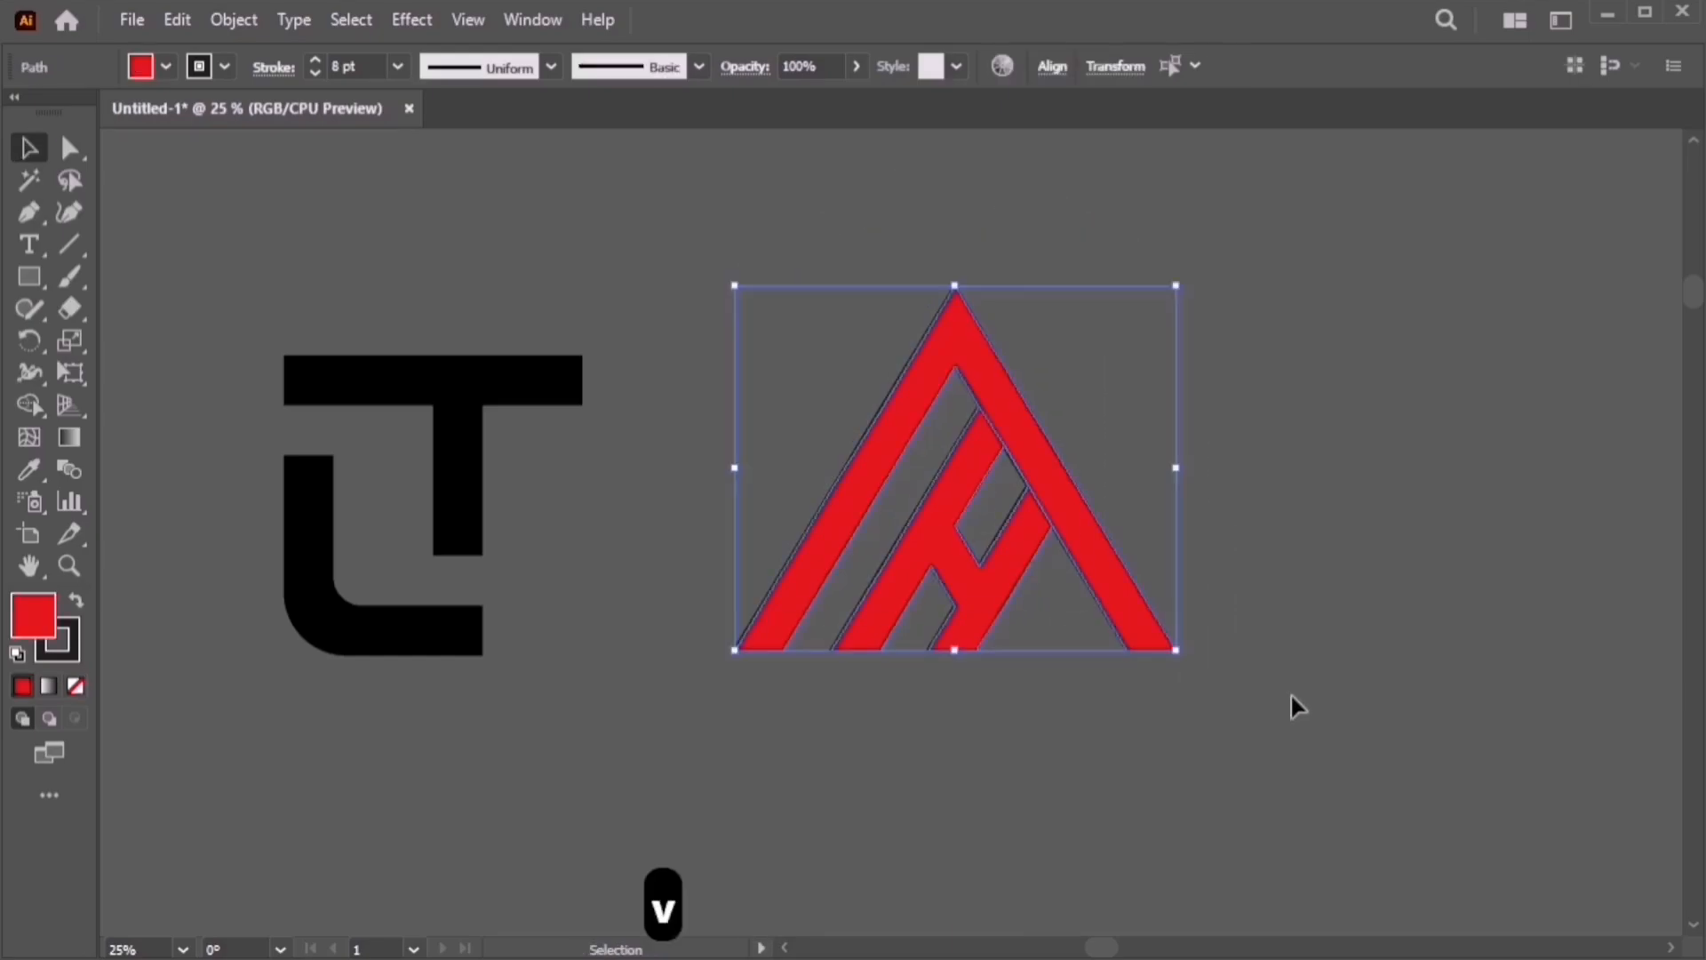
left_click(66, 658)
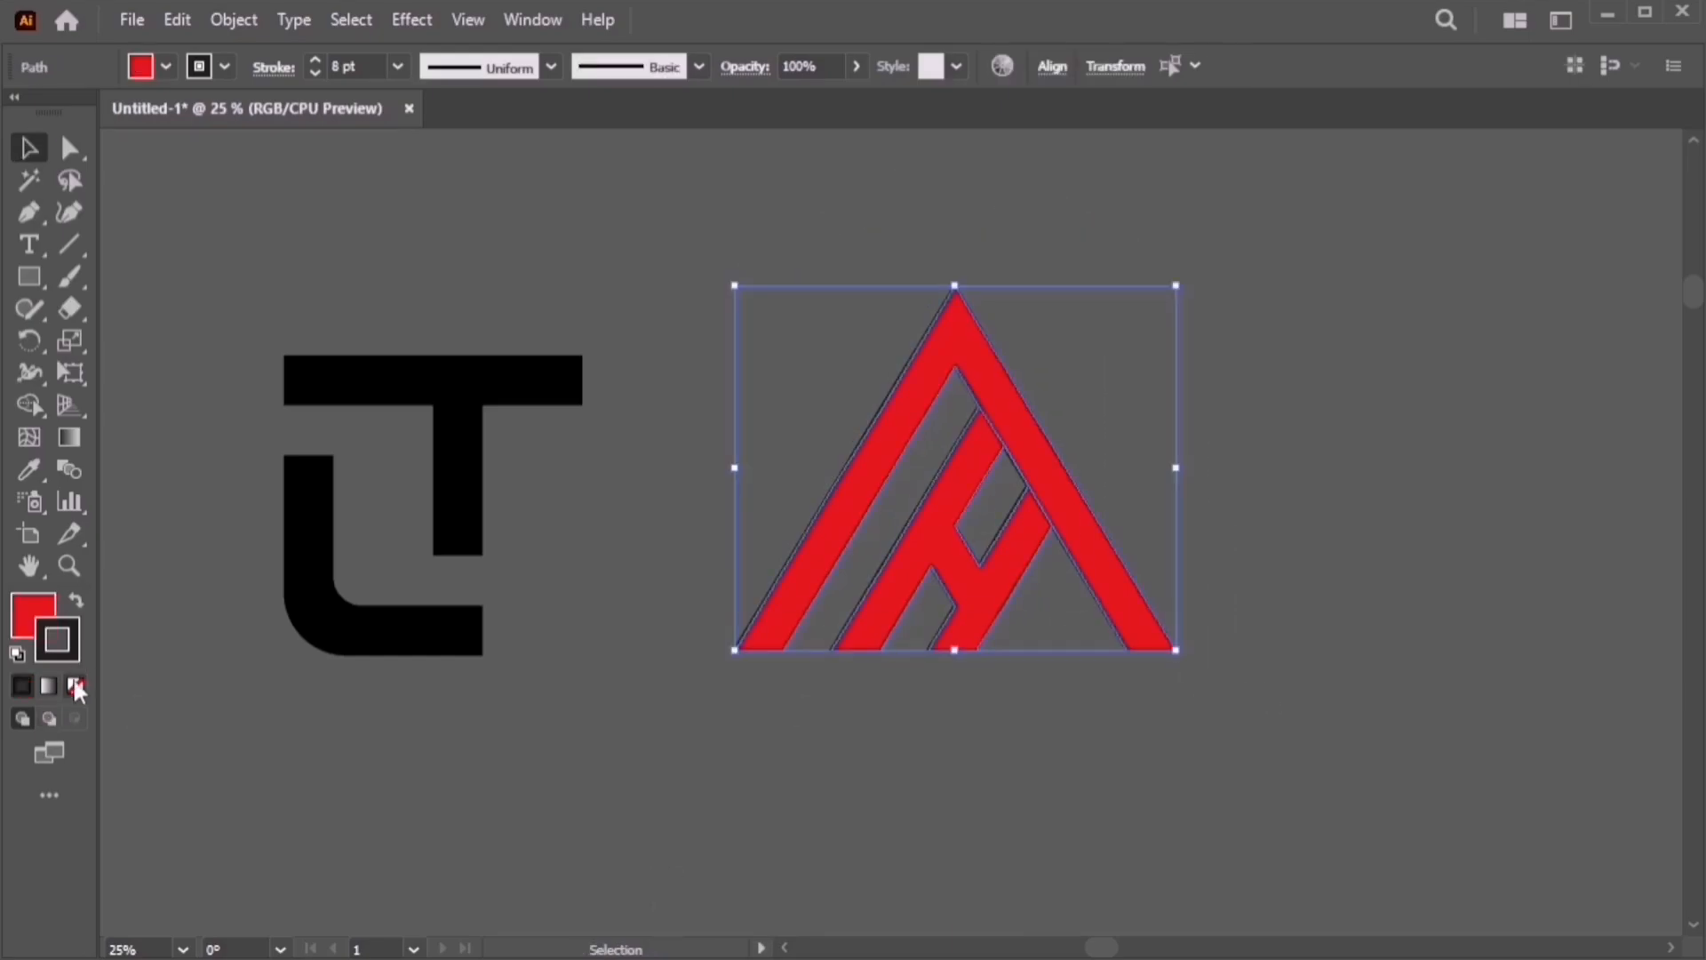
left_click(75, 686)
left_click(500, 758)
Move the red triangular logo slightly closer to the T and L logo and deselect it
left_click(1005, 601)
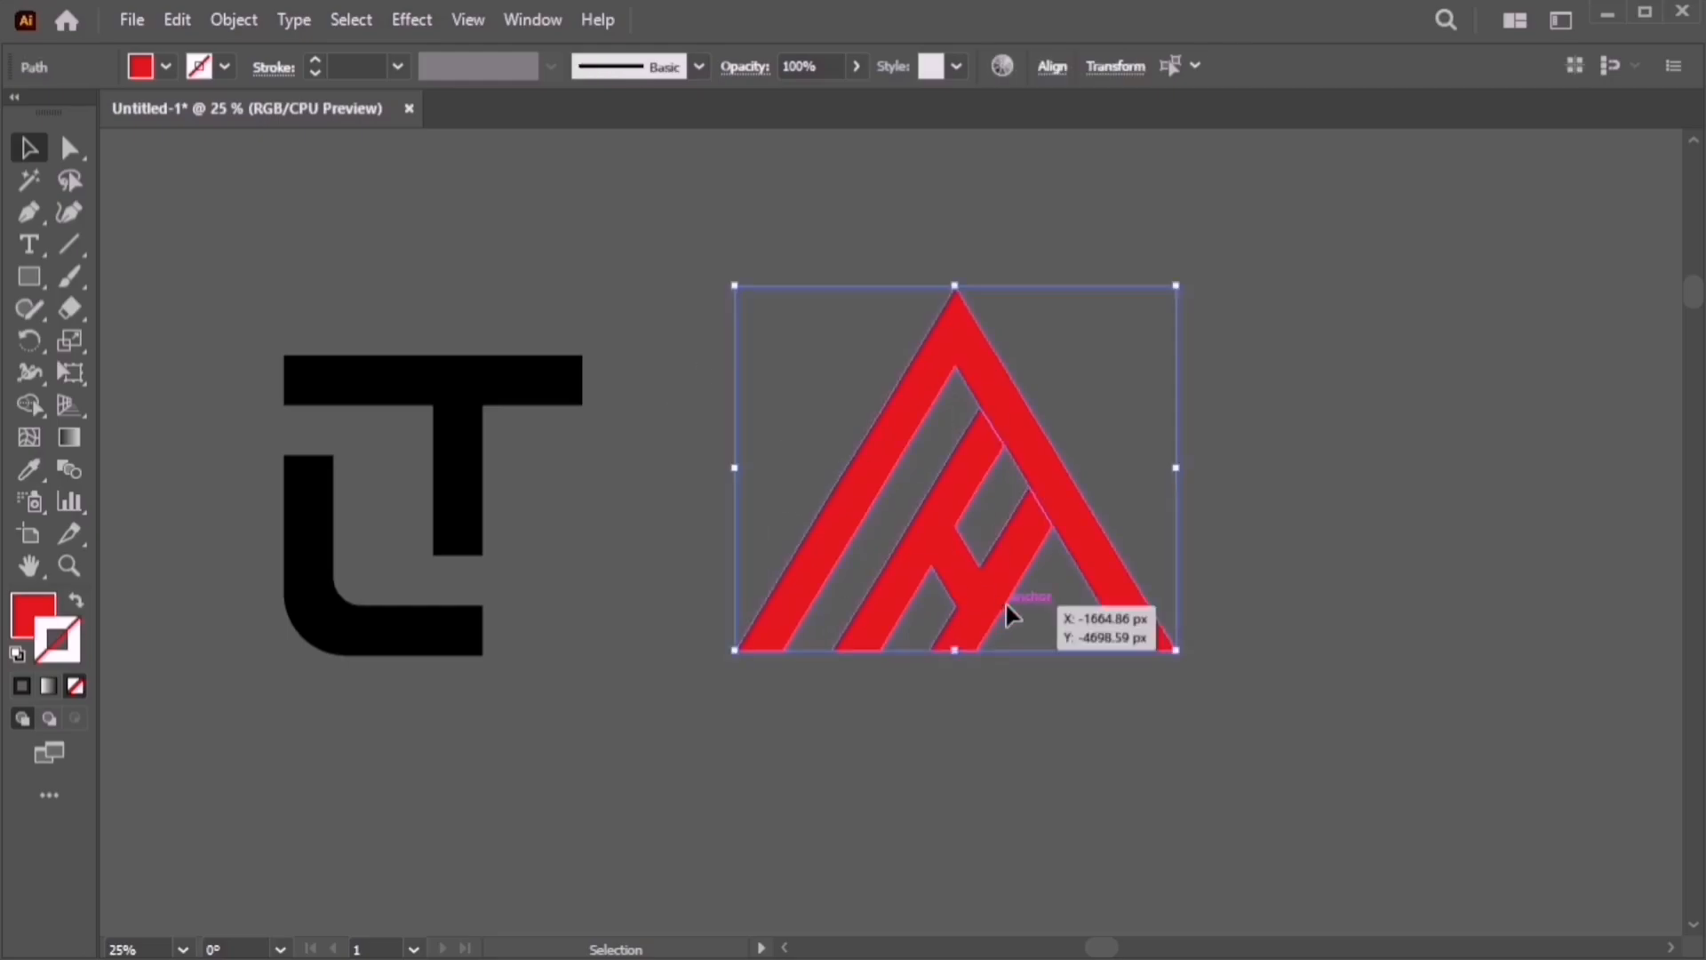
left_click_drag(1001, 589, 969, 600)
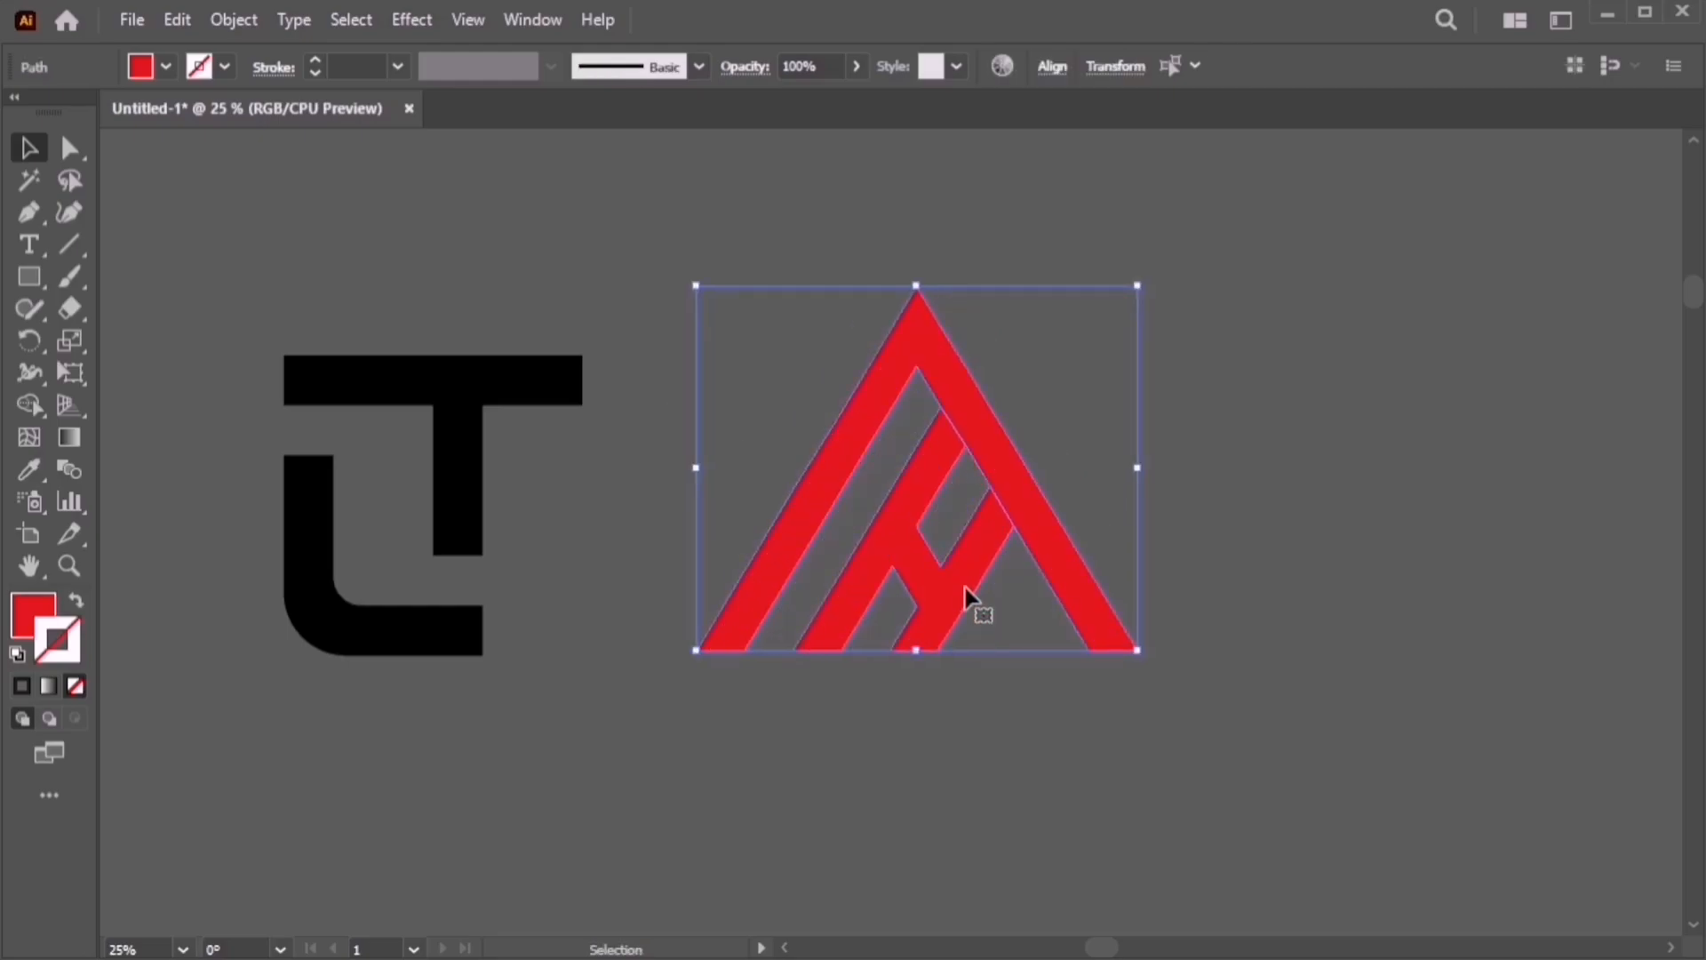
left_click(972, 753)
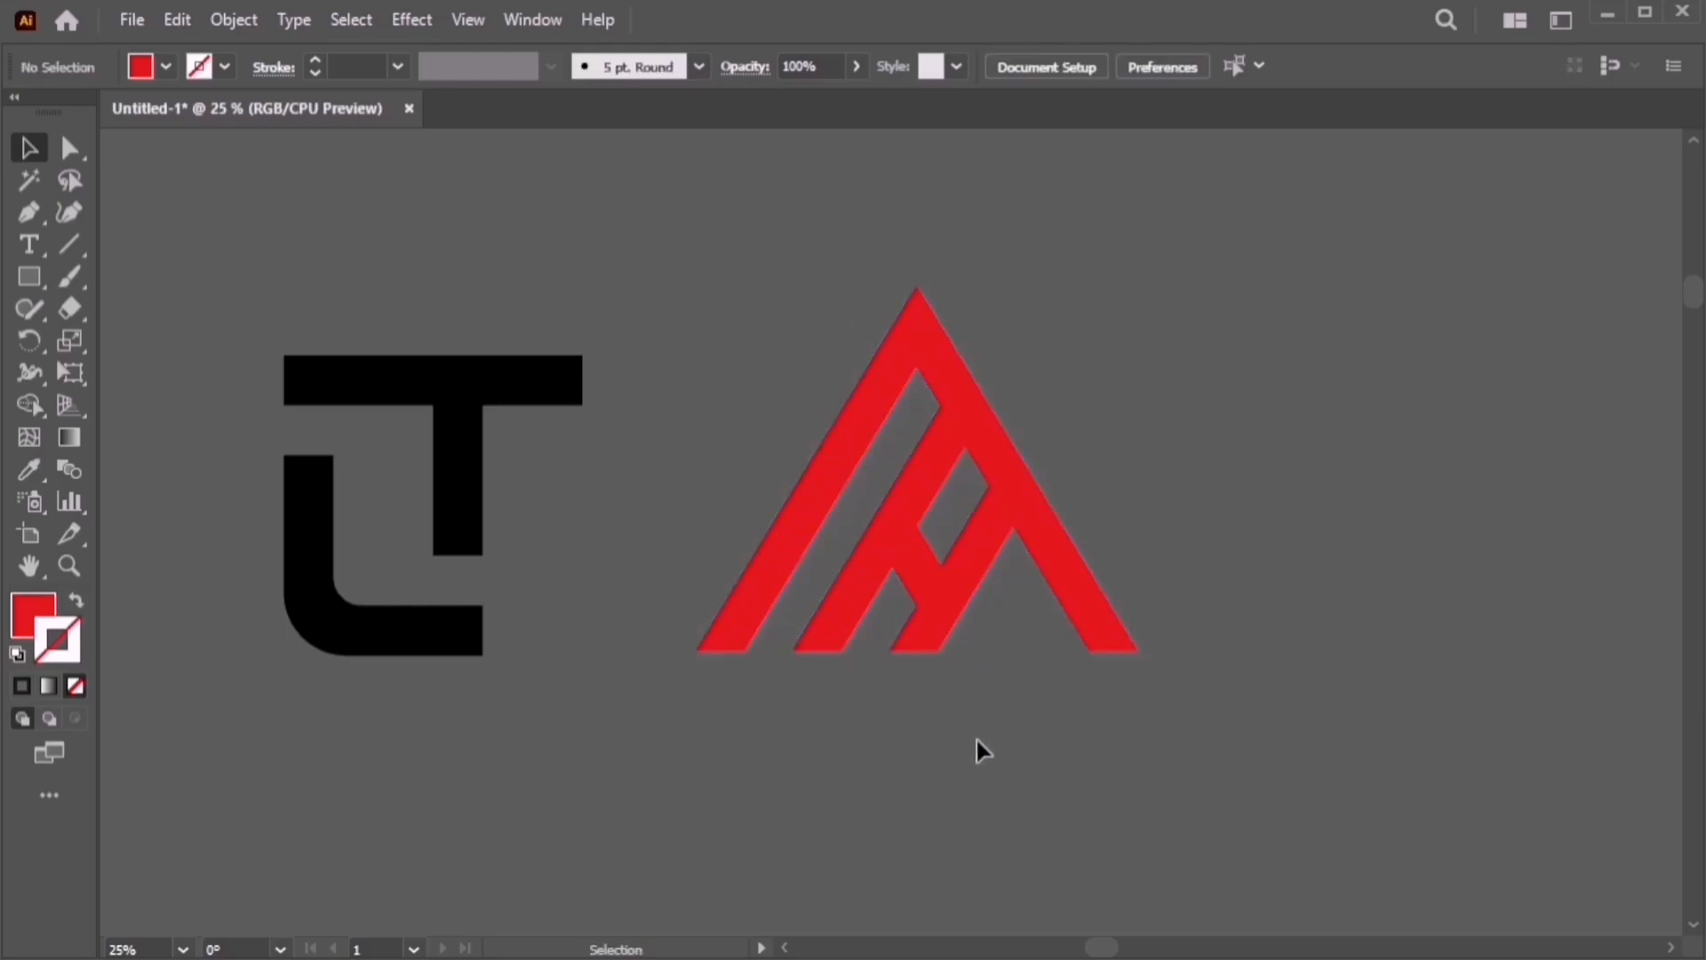
Set the fill of the inner H shape to white, FFFFFF
left_click(952, 591)
double_click(20, 621)
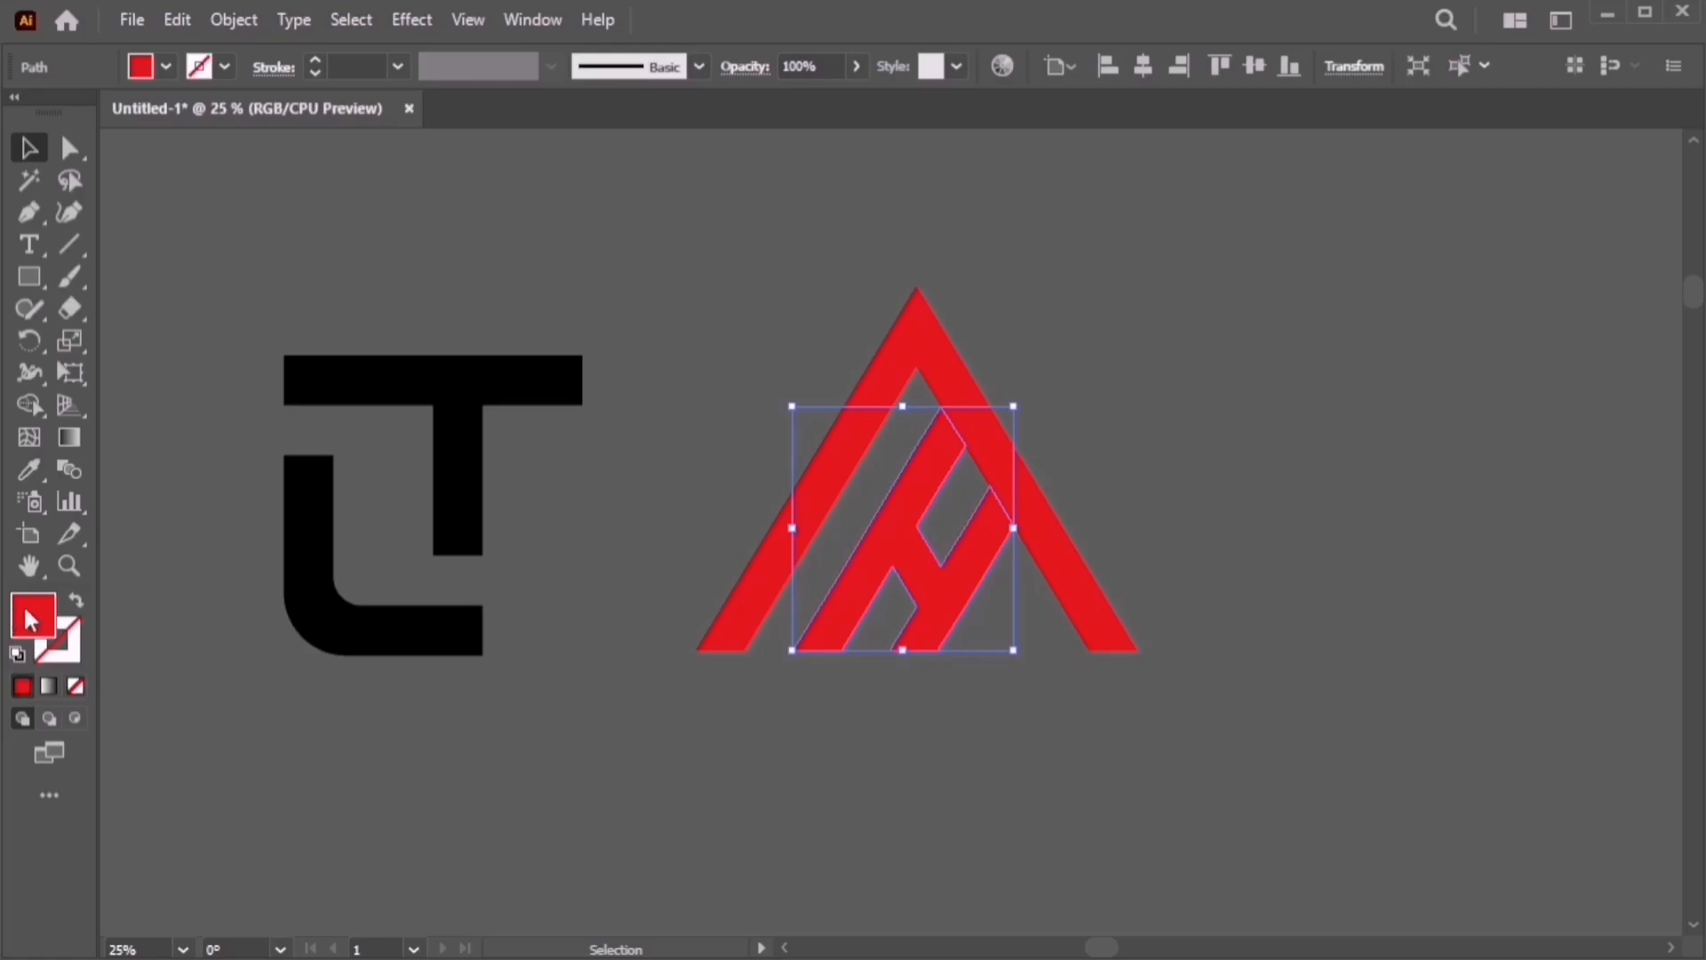
left_click(706, 325)
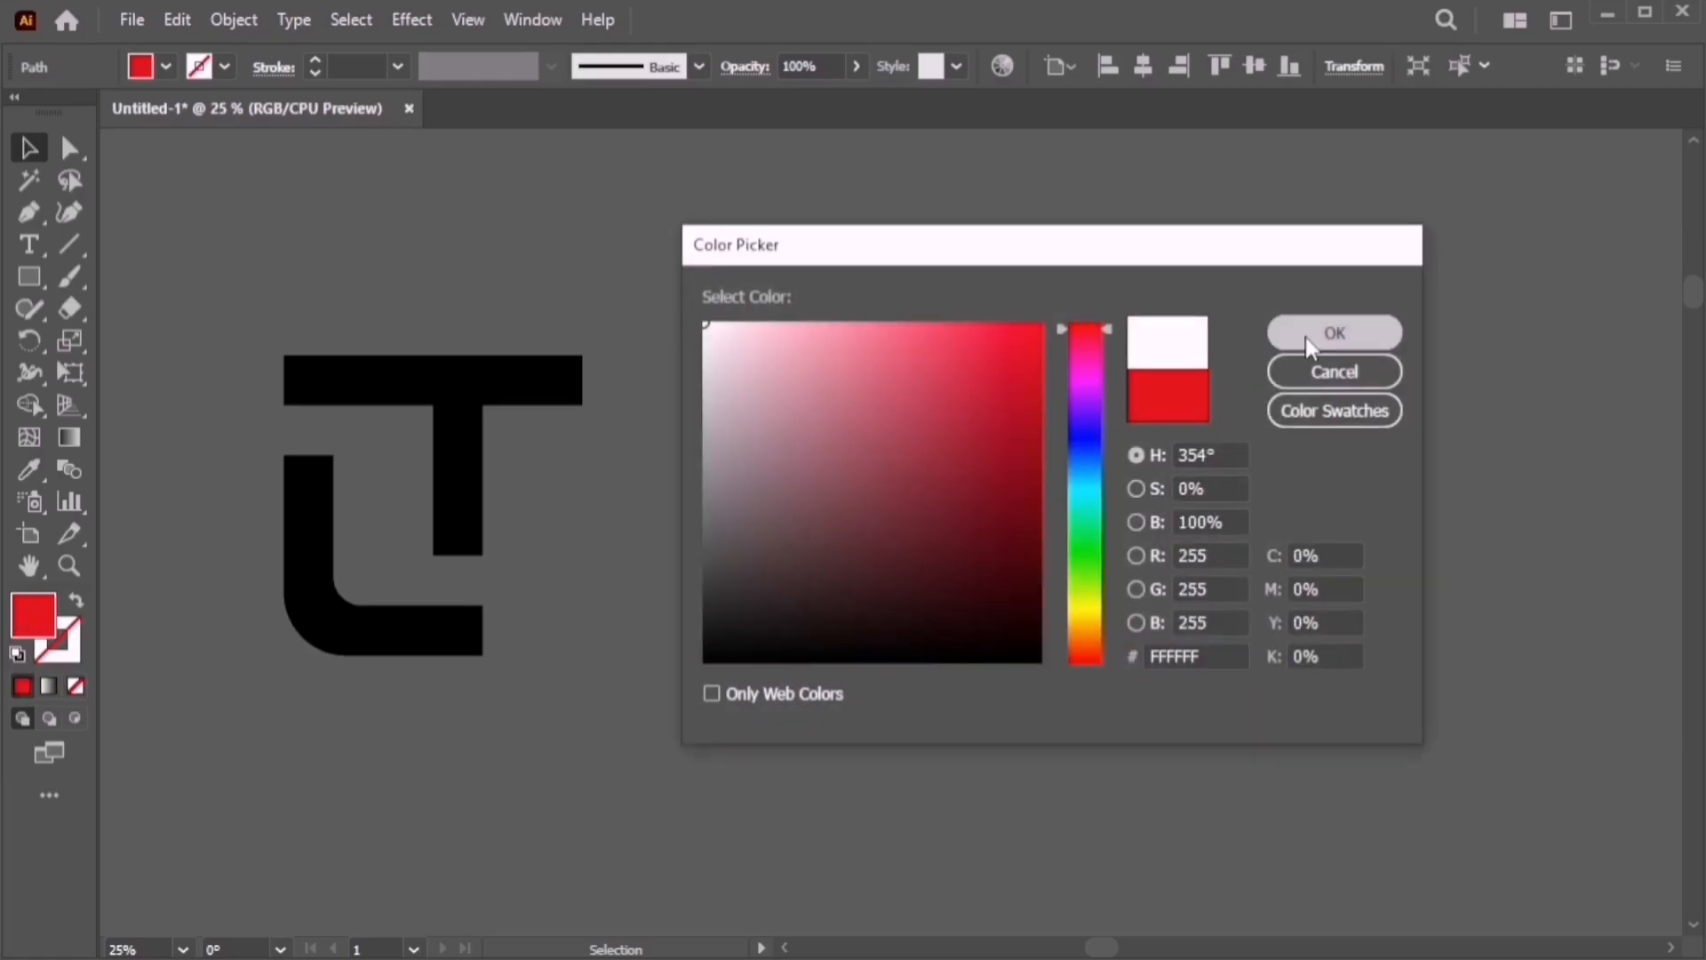
left_click(1305, 338)
left_click(1239, 455)
Set the fill of the inverted V to a bright golden yellow
left_click(1074, 557)
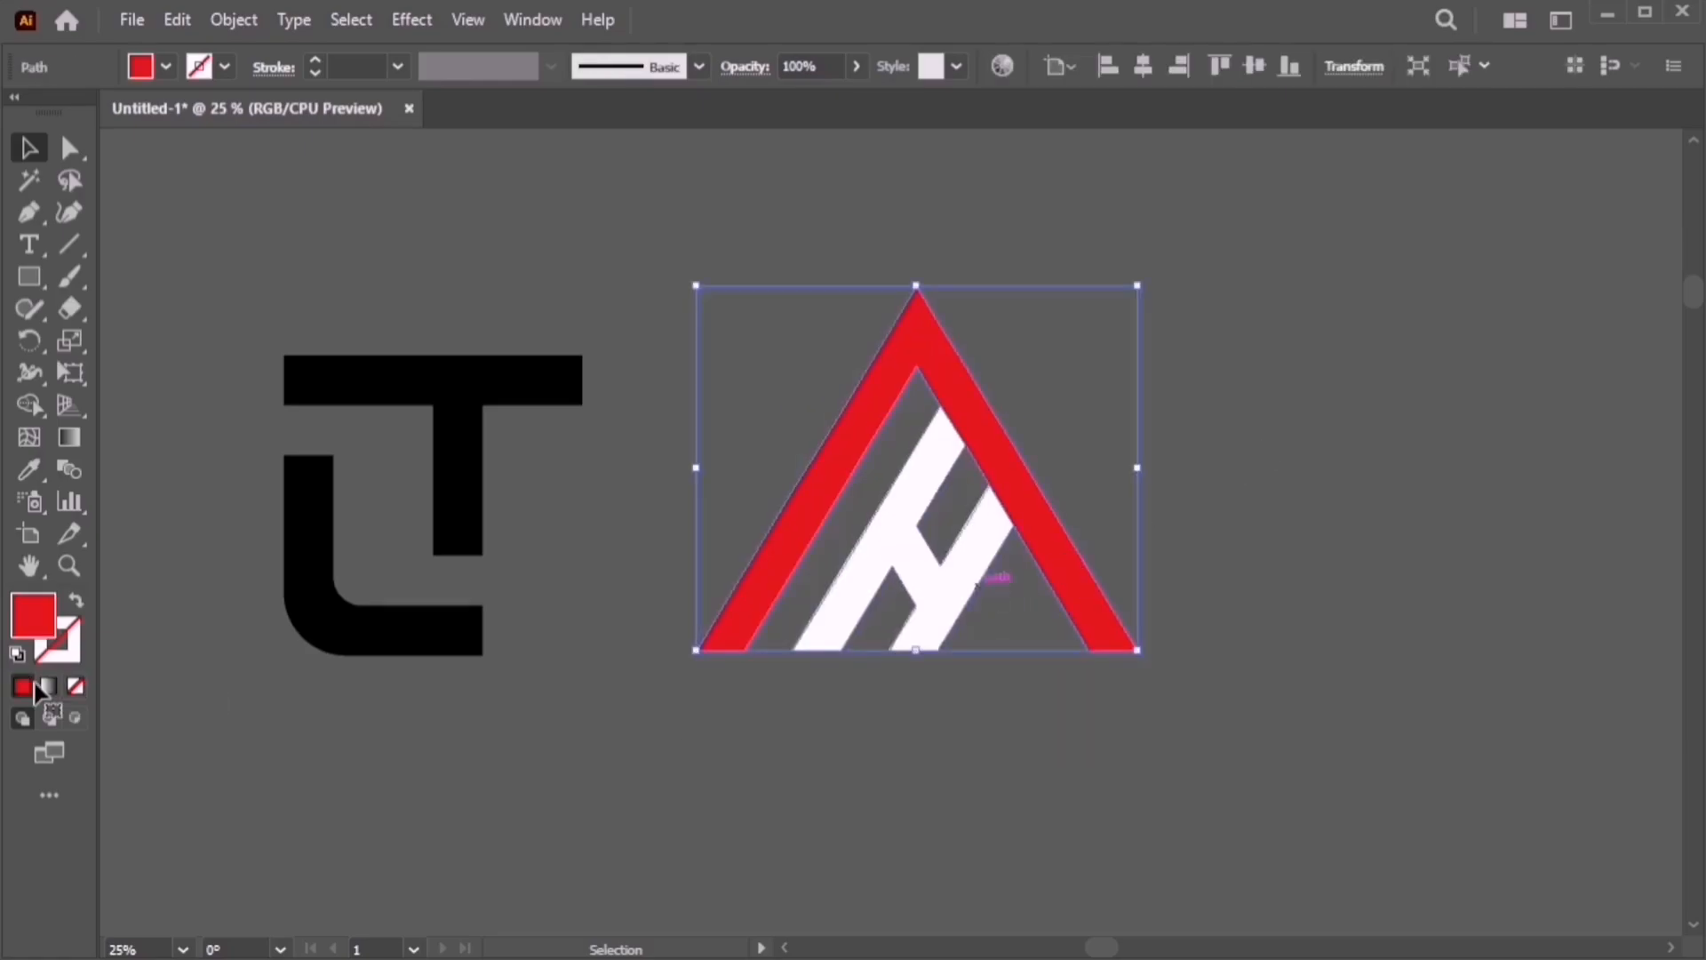
double_click(33, 629)
left_click(1086, 616)
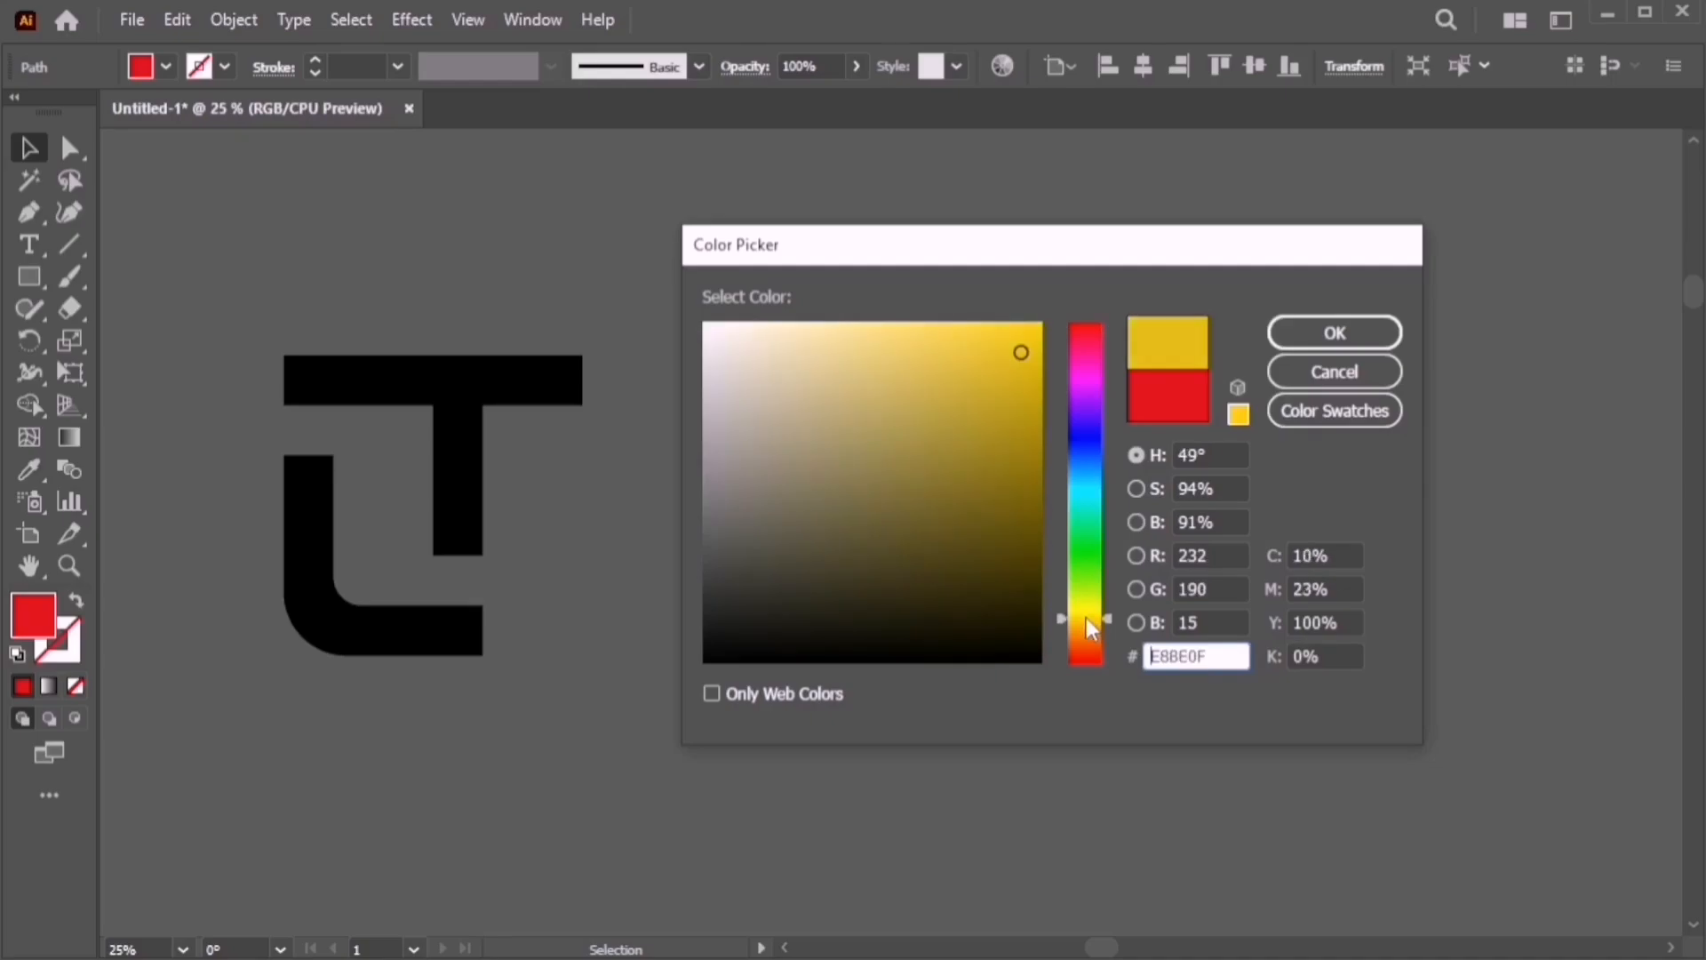
left_click_drag(1043, 348, 1036, 320)
left_click(1335, 333)
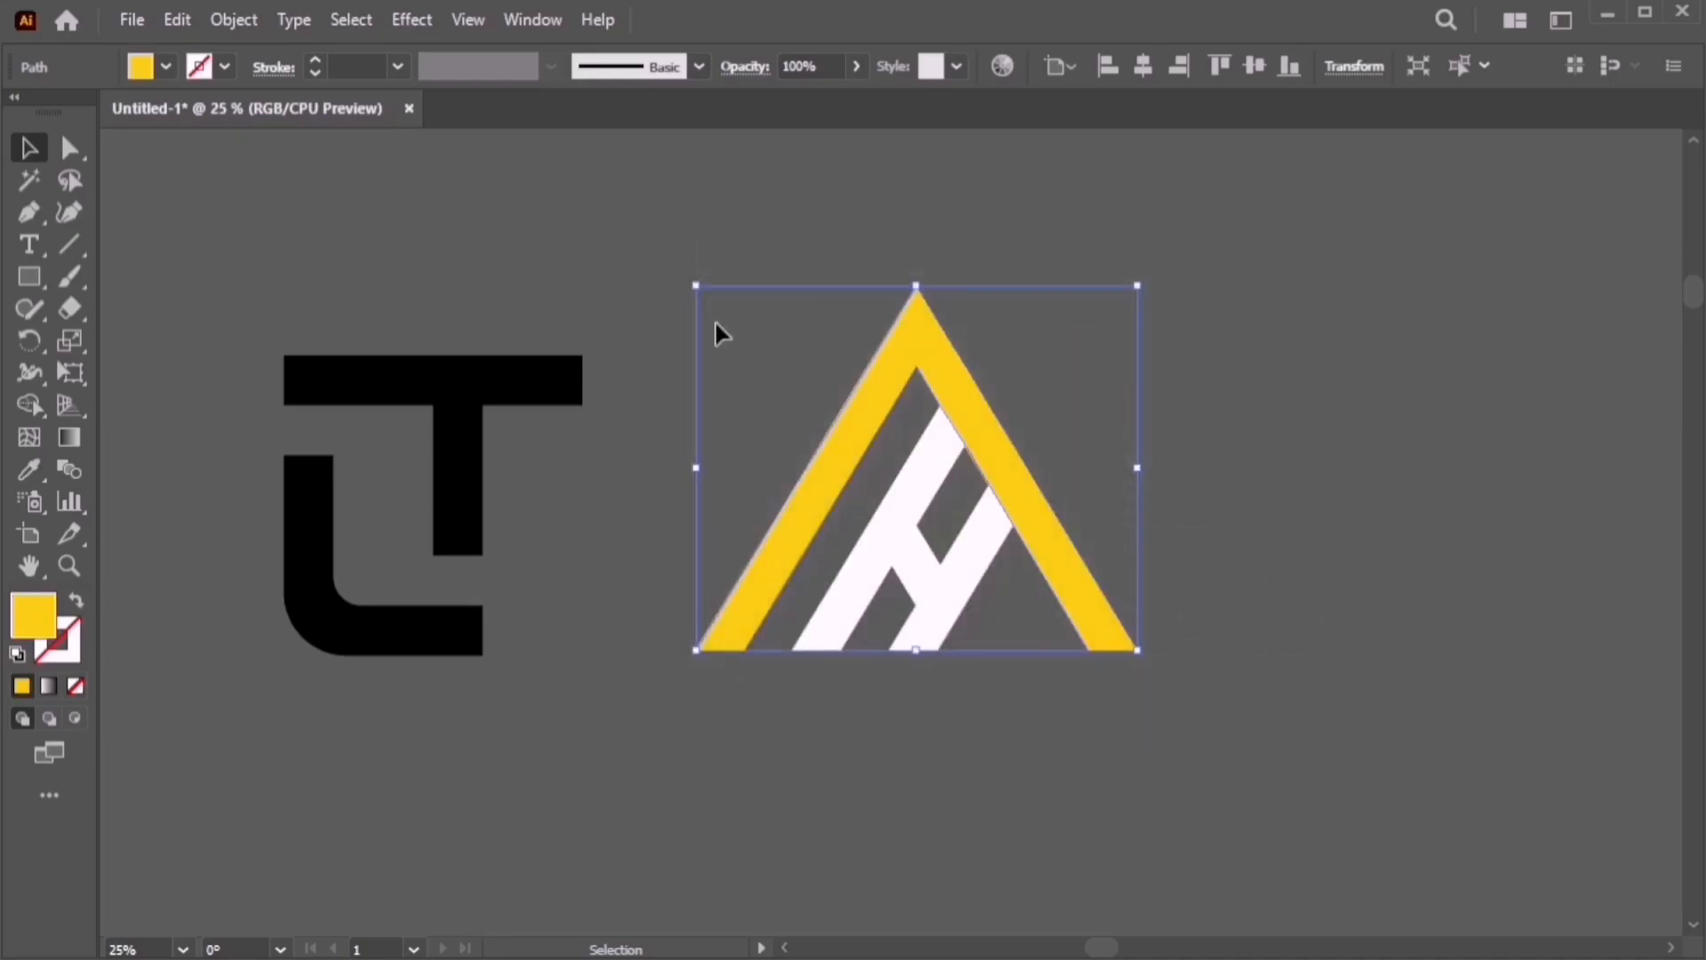
Group the yellow inverted V with the white H shape and deselect them
left_click(830, 268)
left_click(1090, 622)
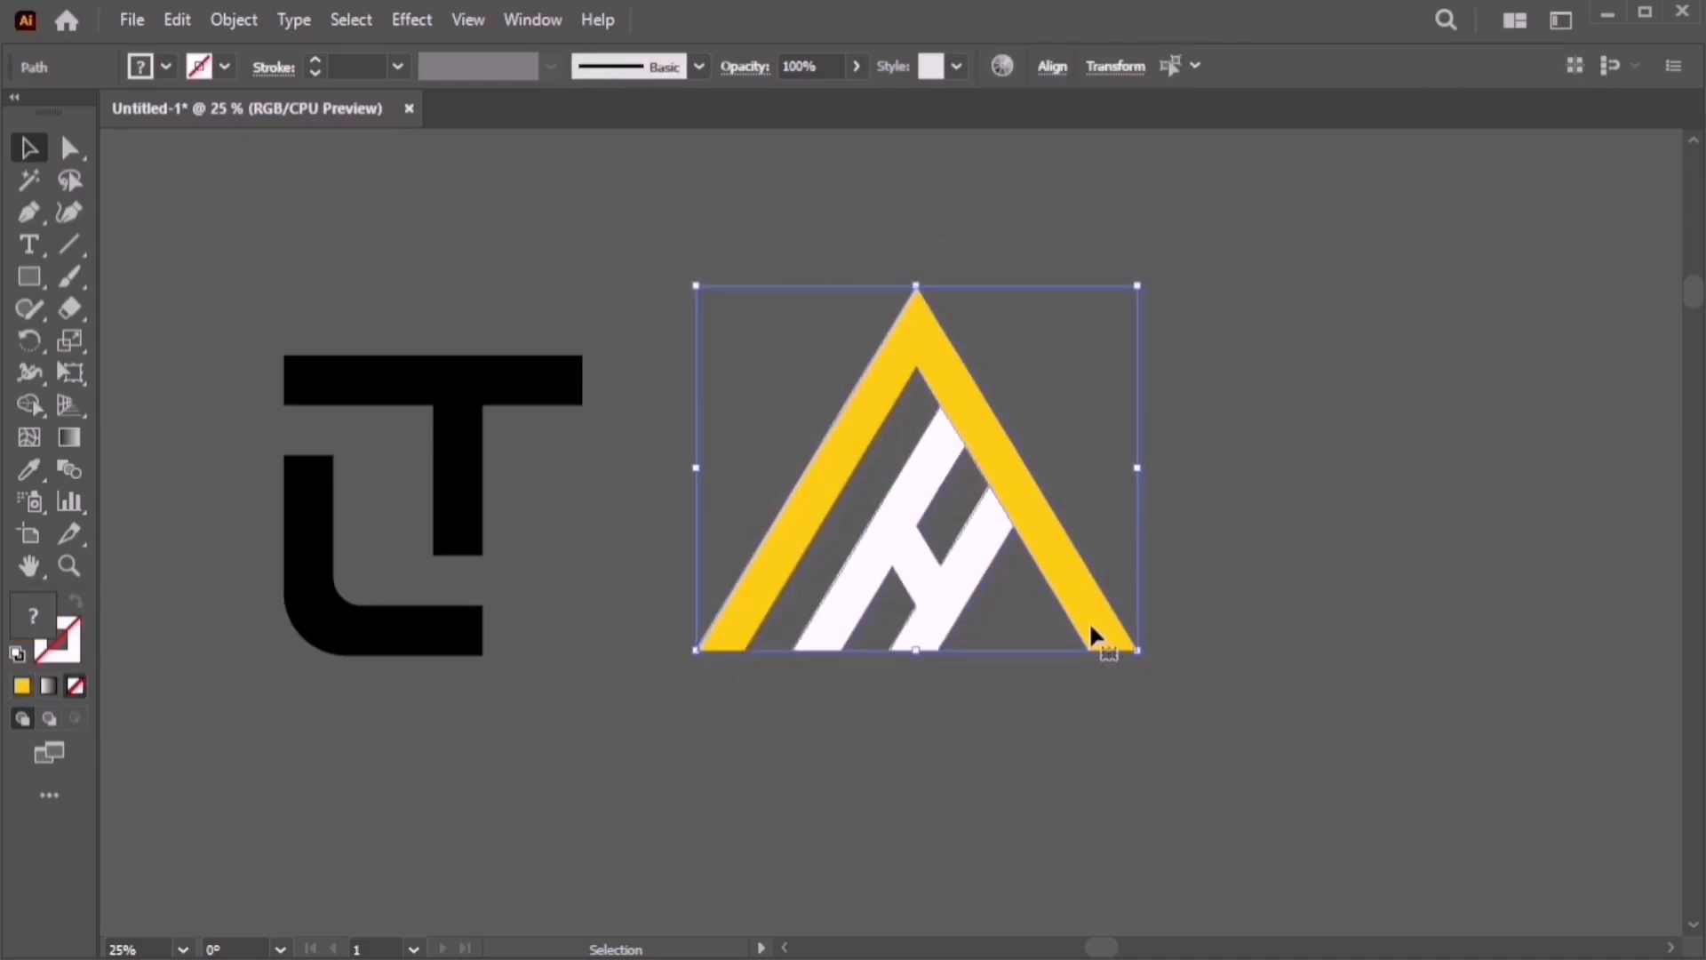
key("ctrl+g")
left_click(1204, 533)
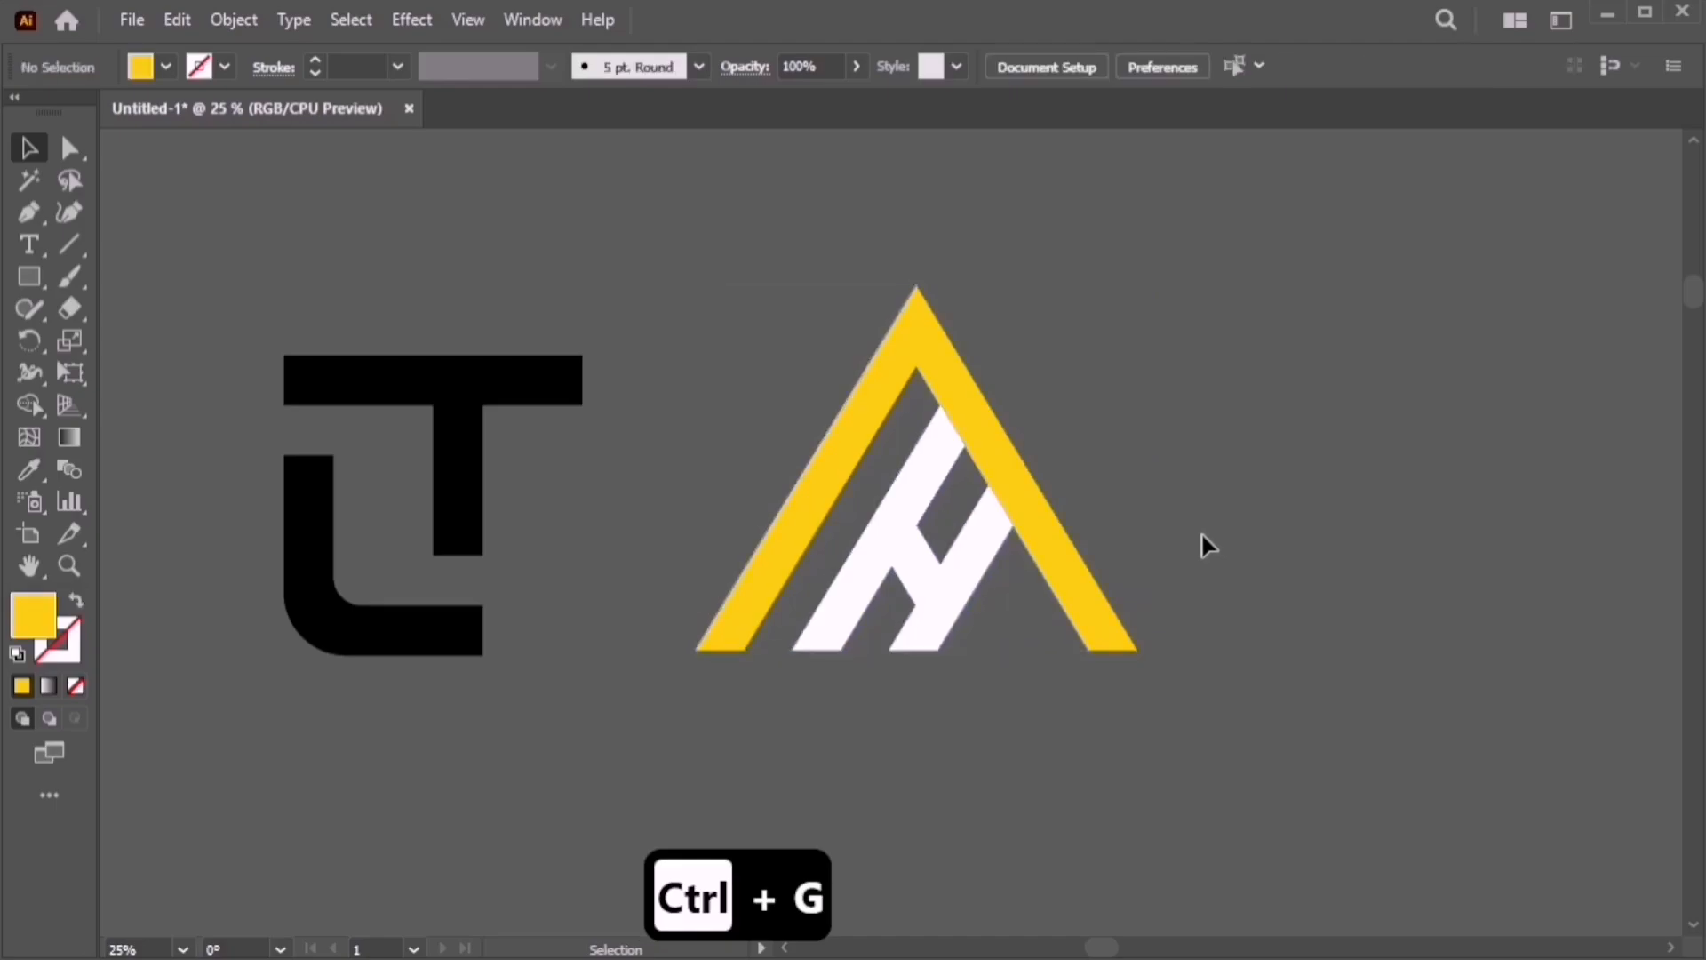
Create a 1000 by 1000 px square with the Rectangle tool over the triangular logo
key("m")
left_click(785, 329)
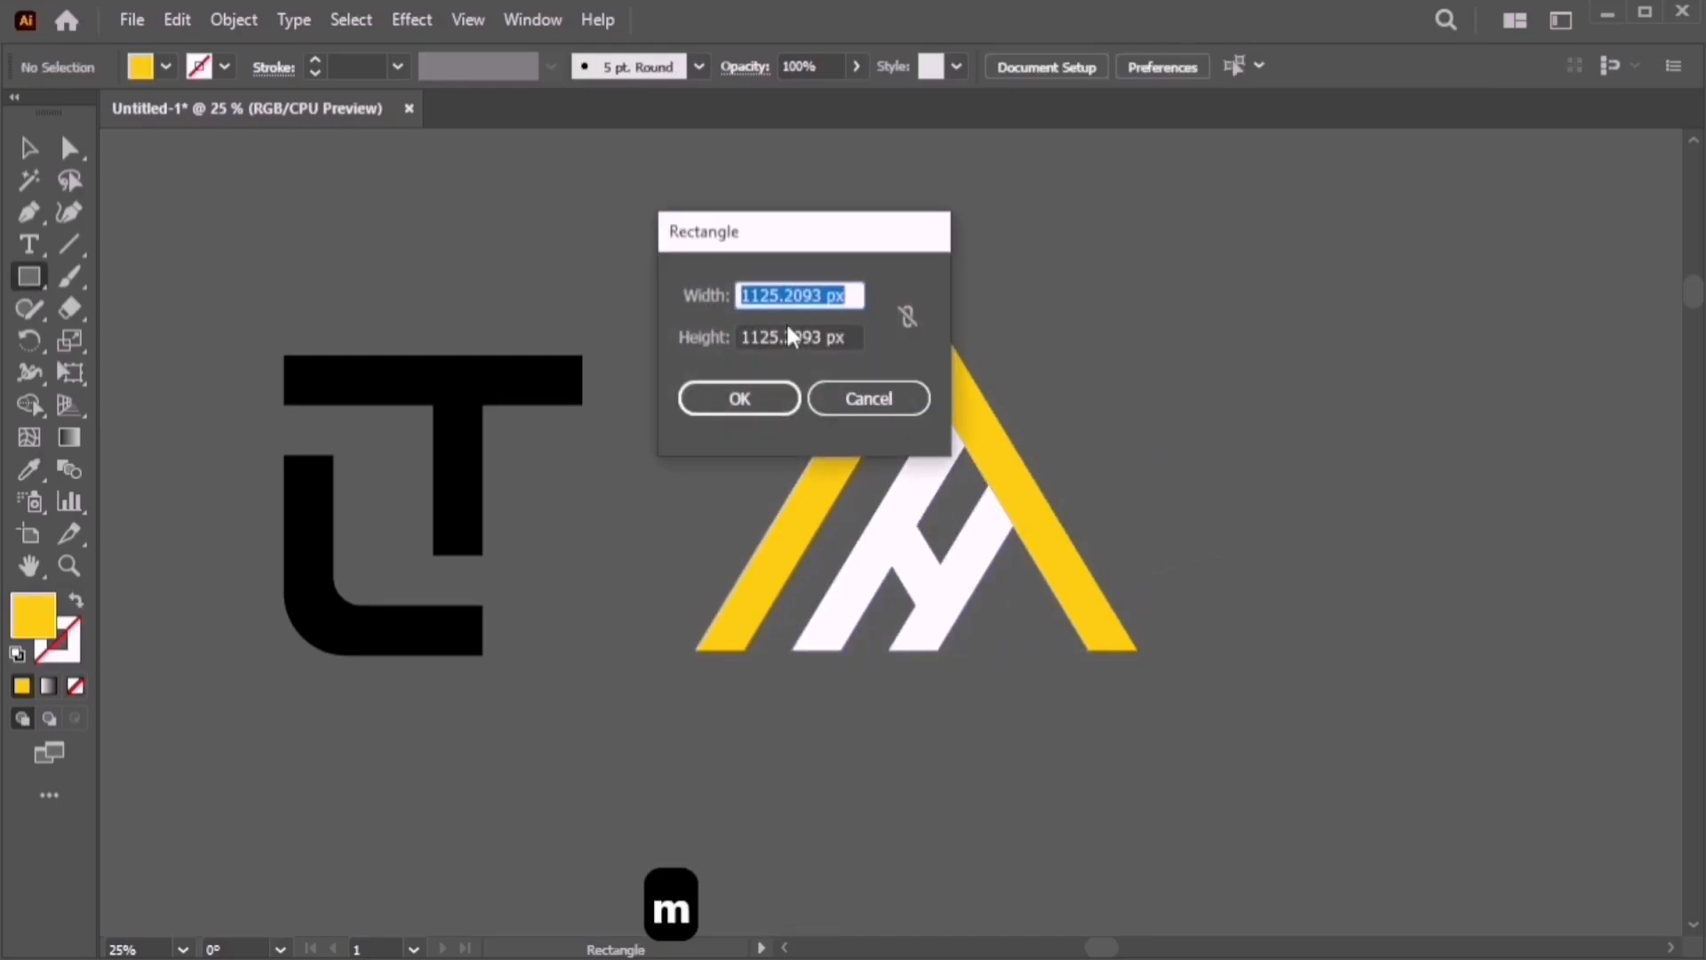
type("1000")
key("Tab")
type("1000")
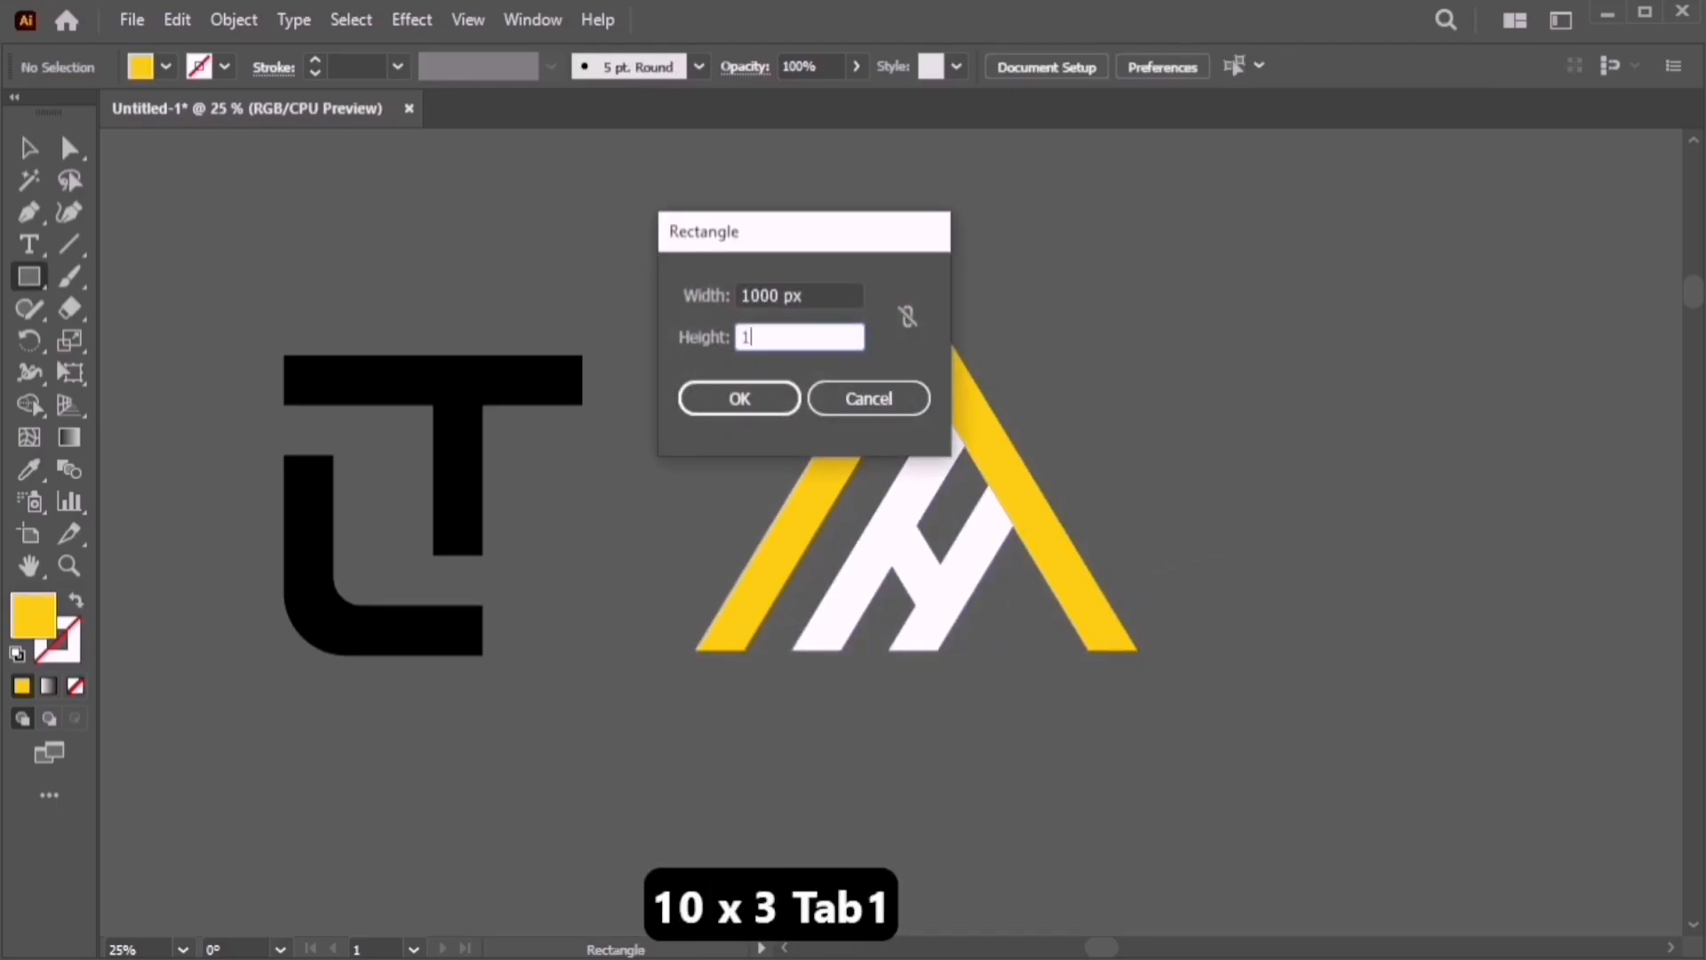
key("Return")
Fill the new square with black sampled from the letter T using the Eyedropper tool
key("v")
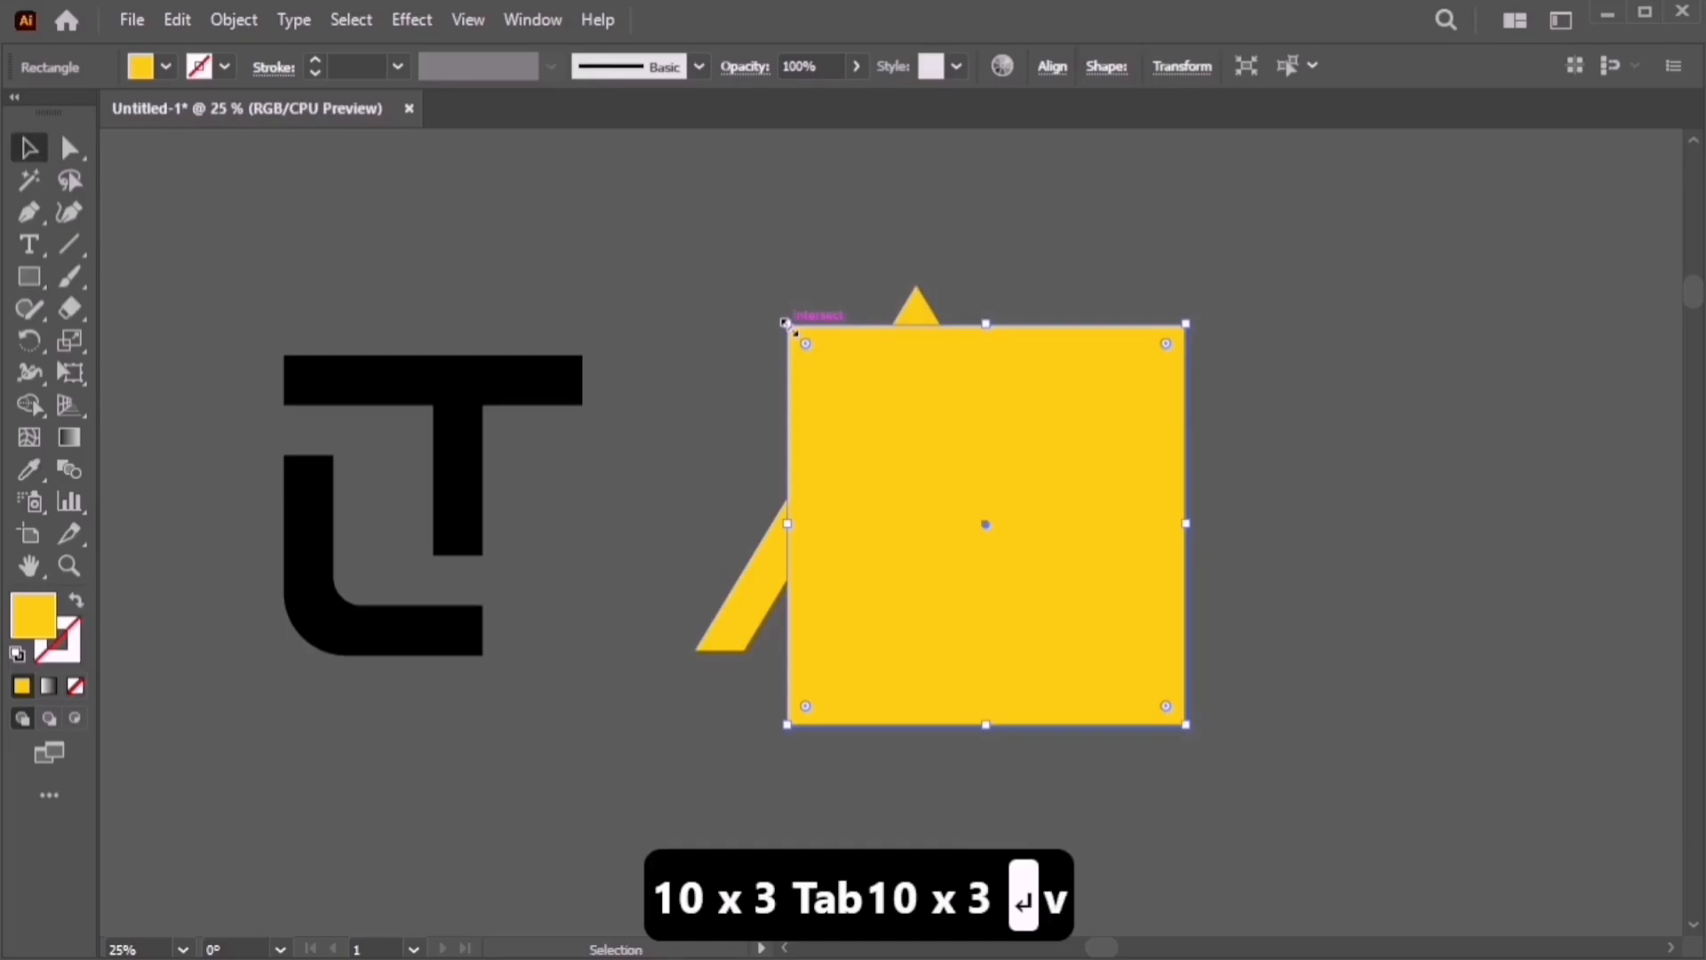
key("o")
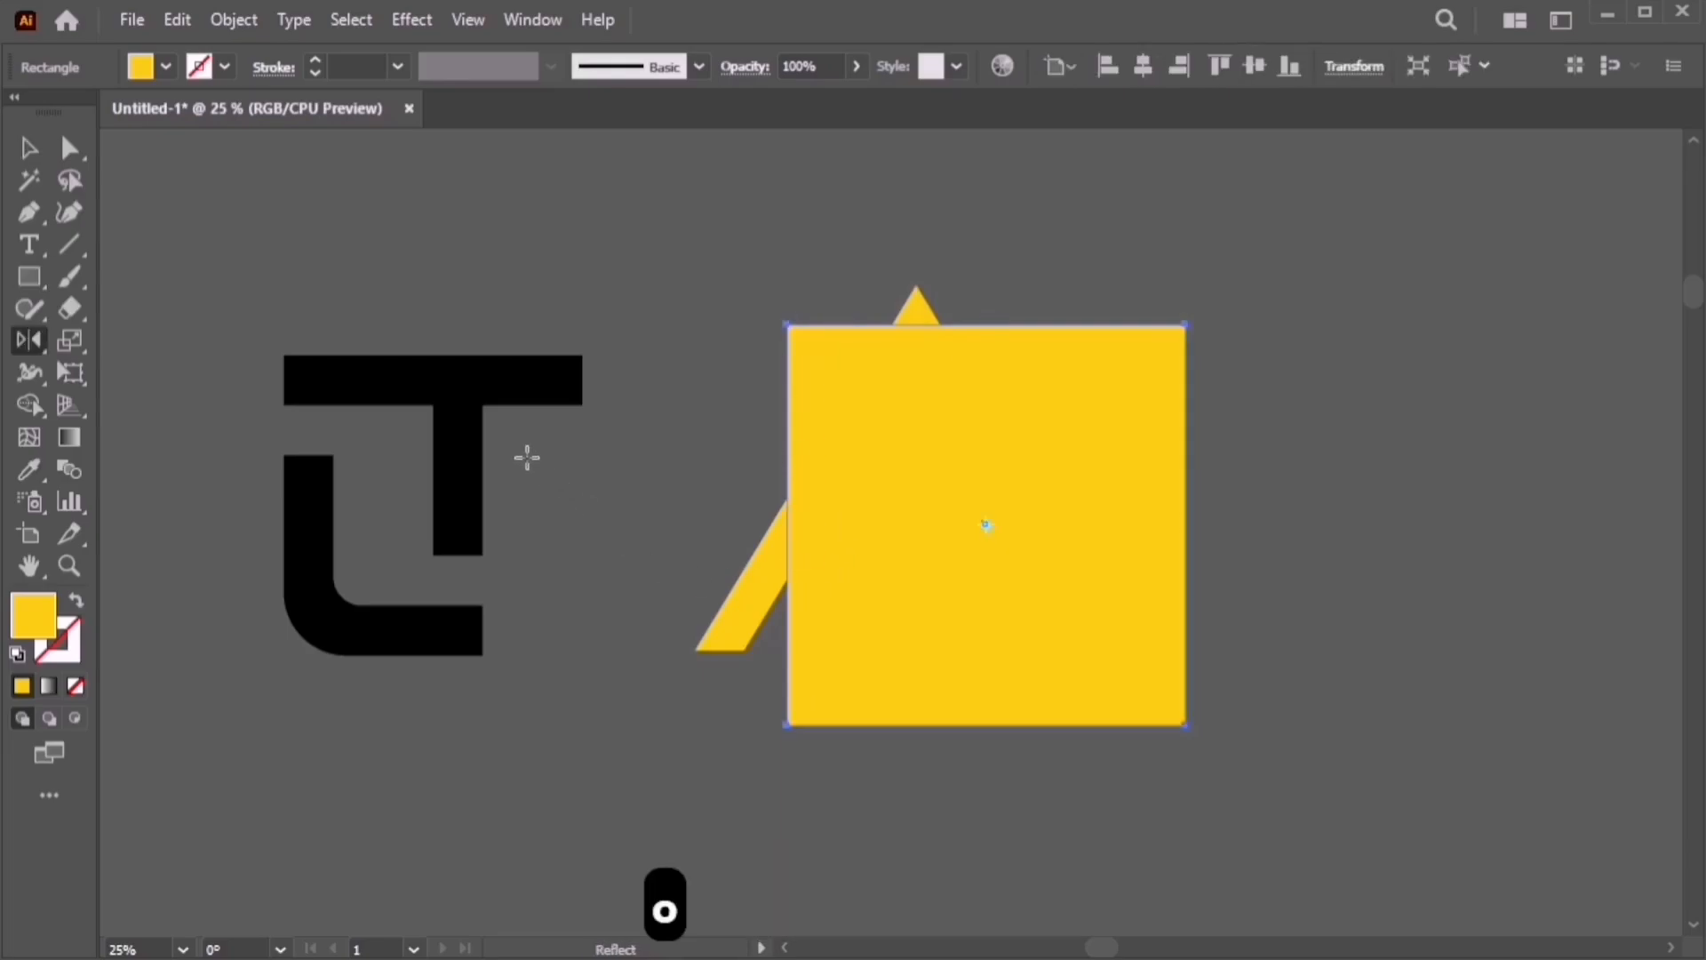
key("i")
left_click(495, 371)
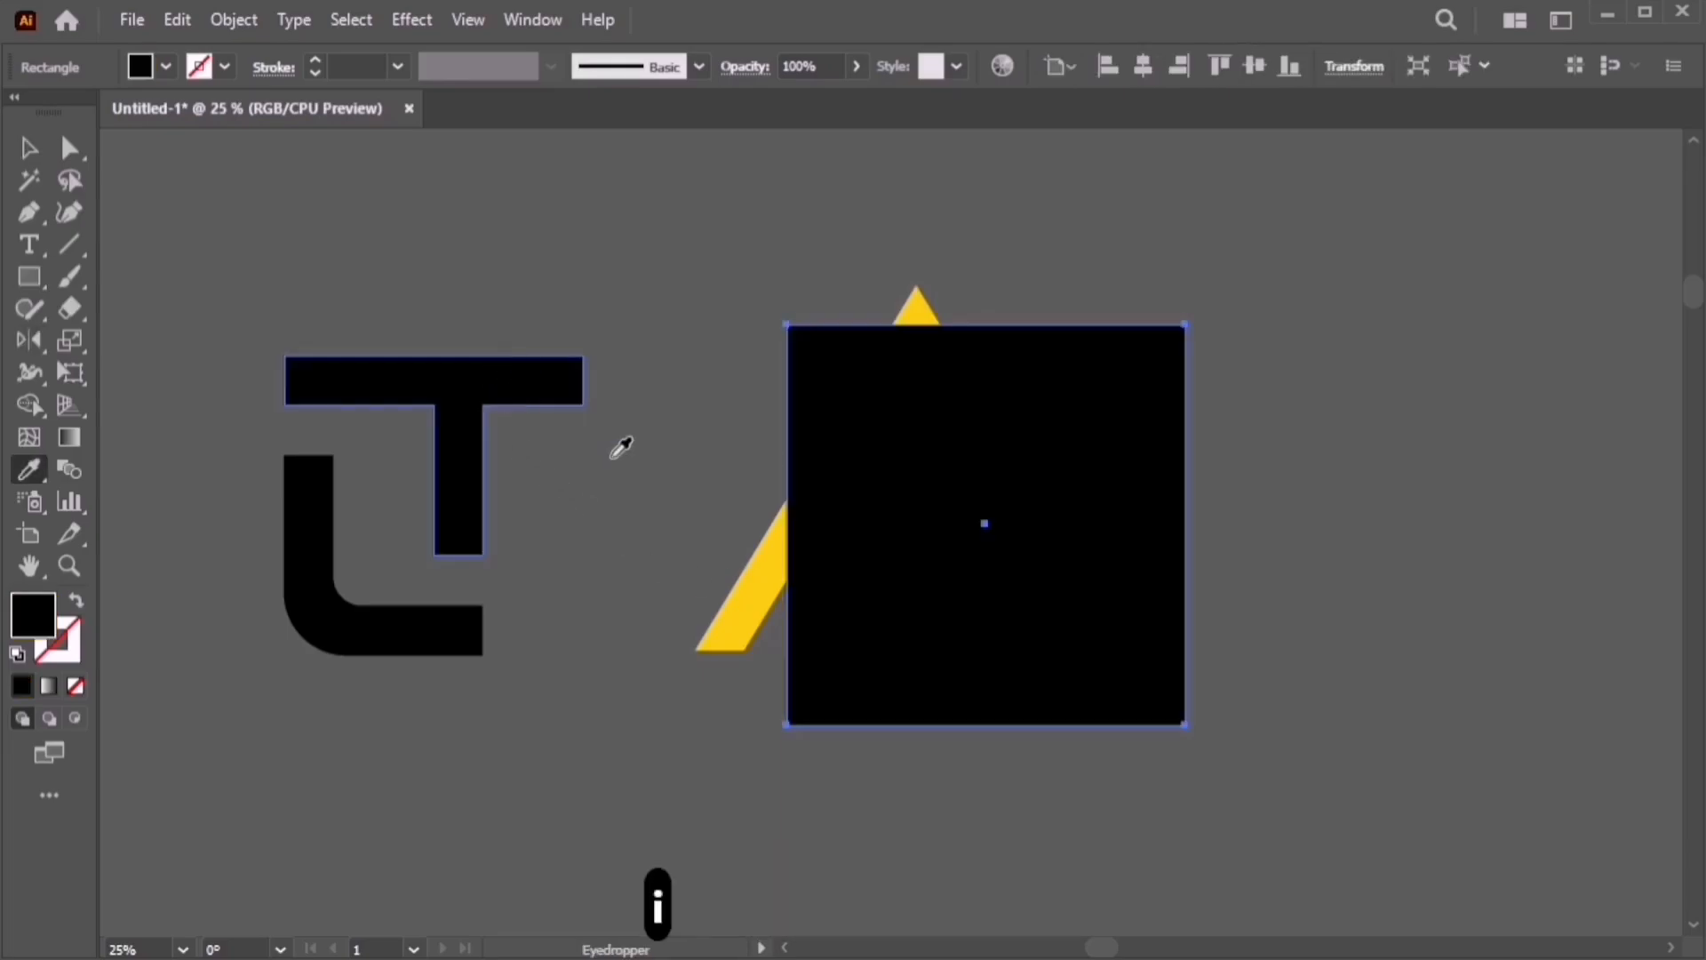
key("v")
Send the black square to the back, behind the triangular logo, and deselect it
key("ctrl")
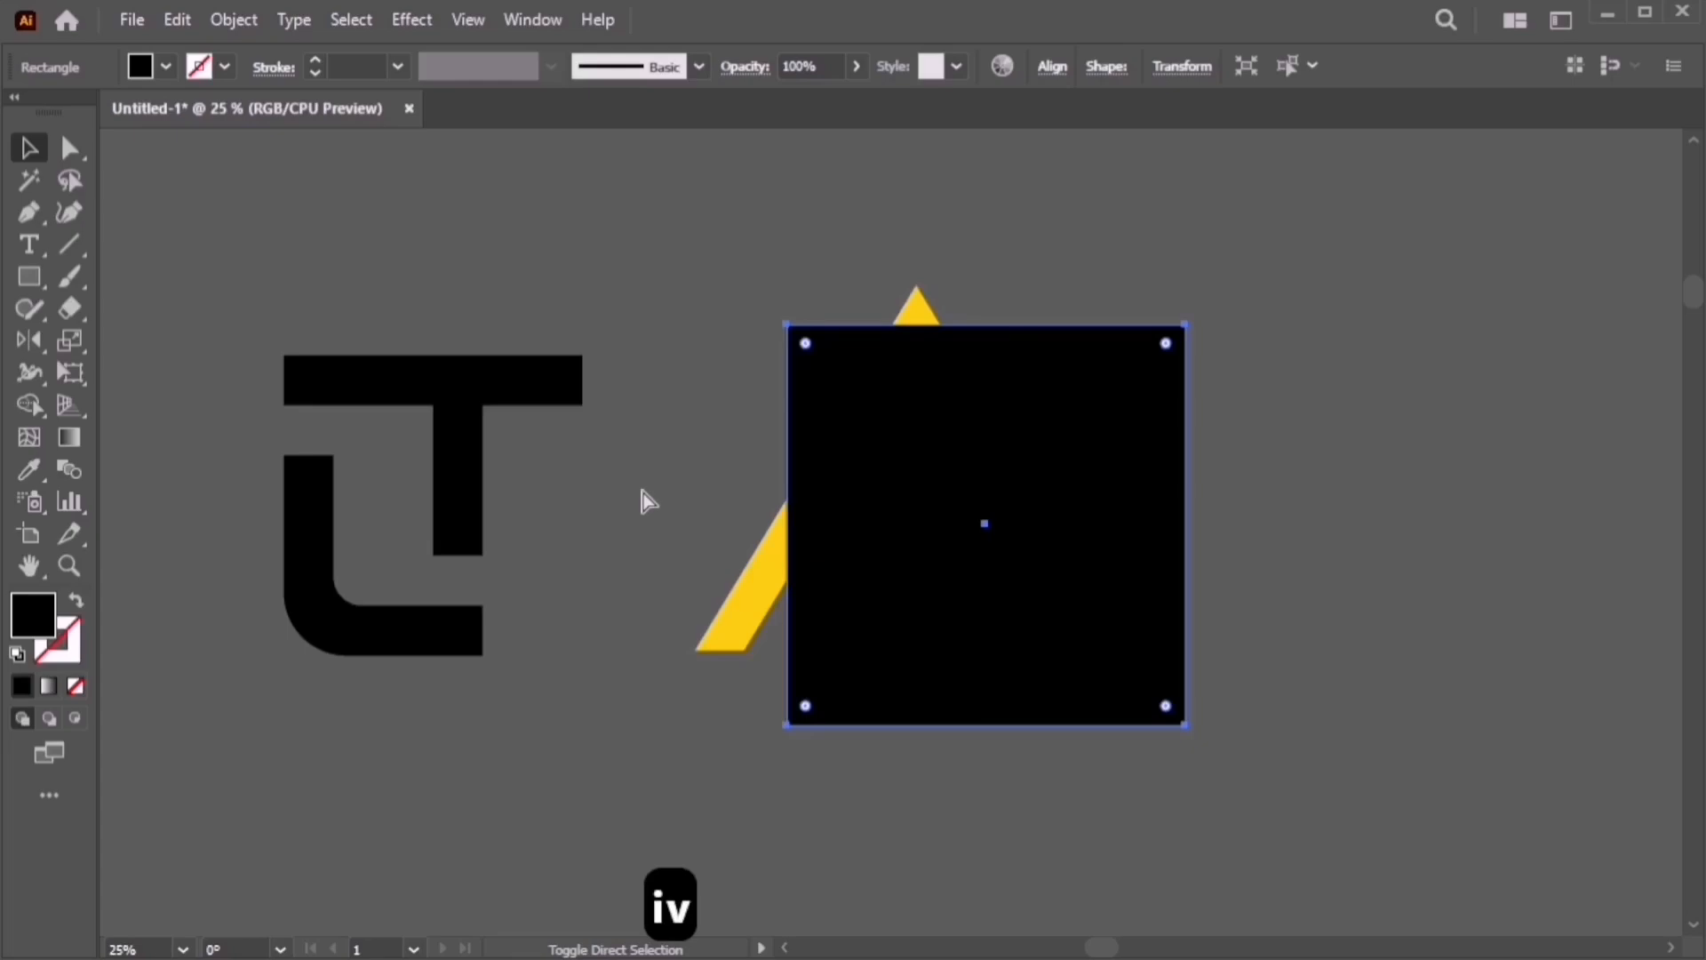
key("ctrl+shift+bracketleft")
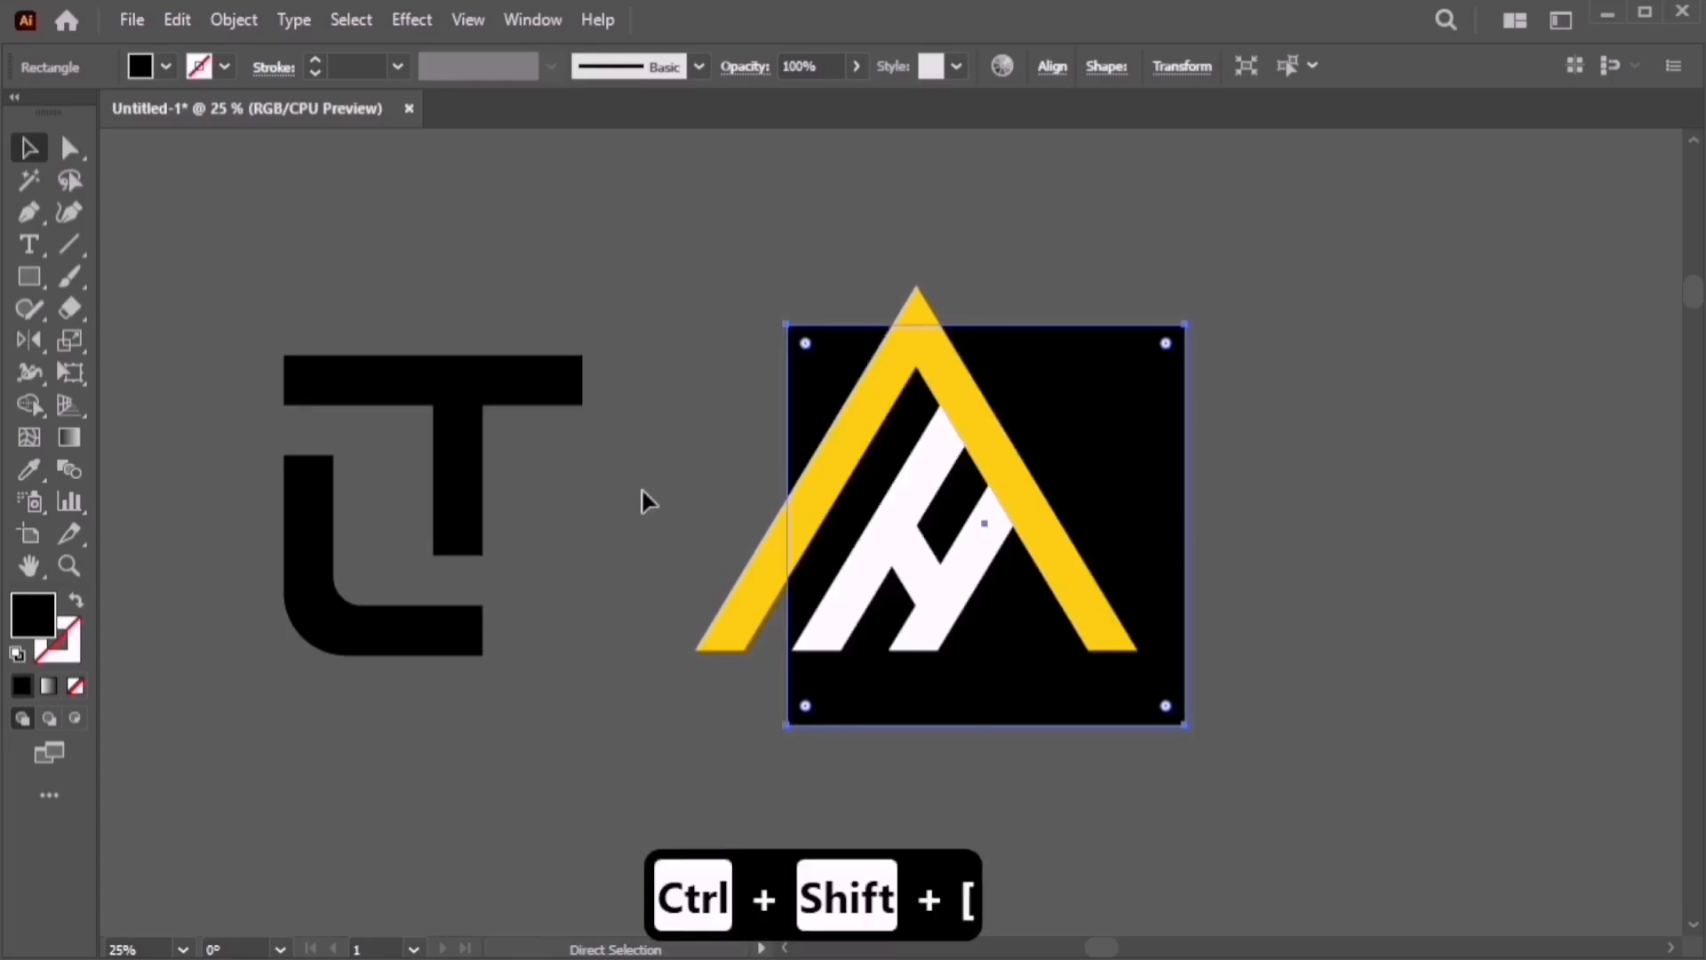
left_click(646, 500)
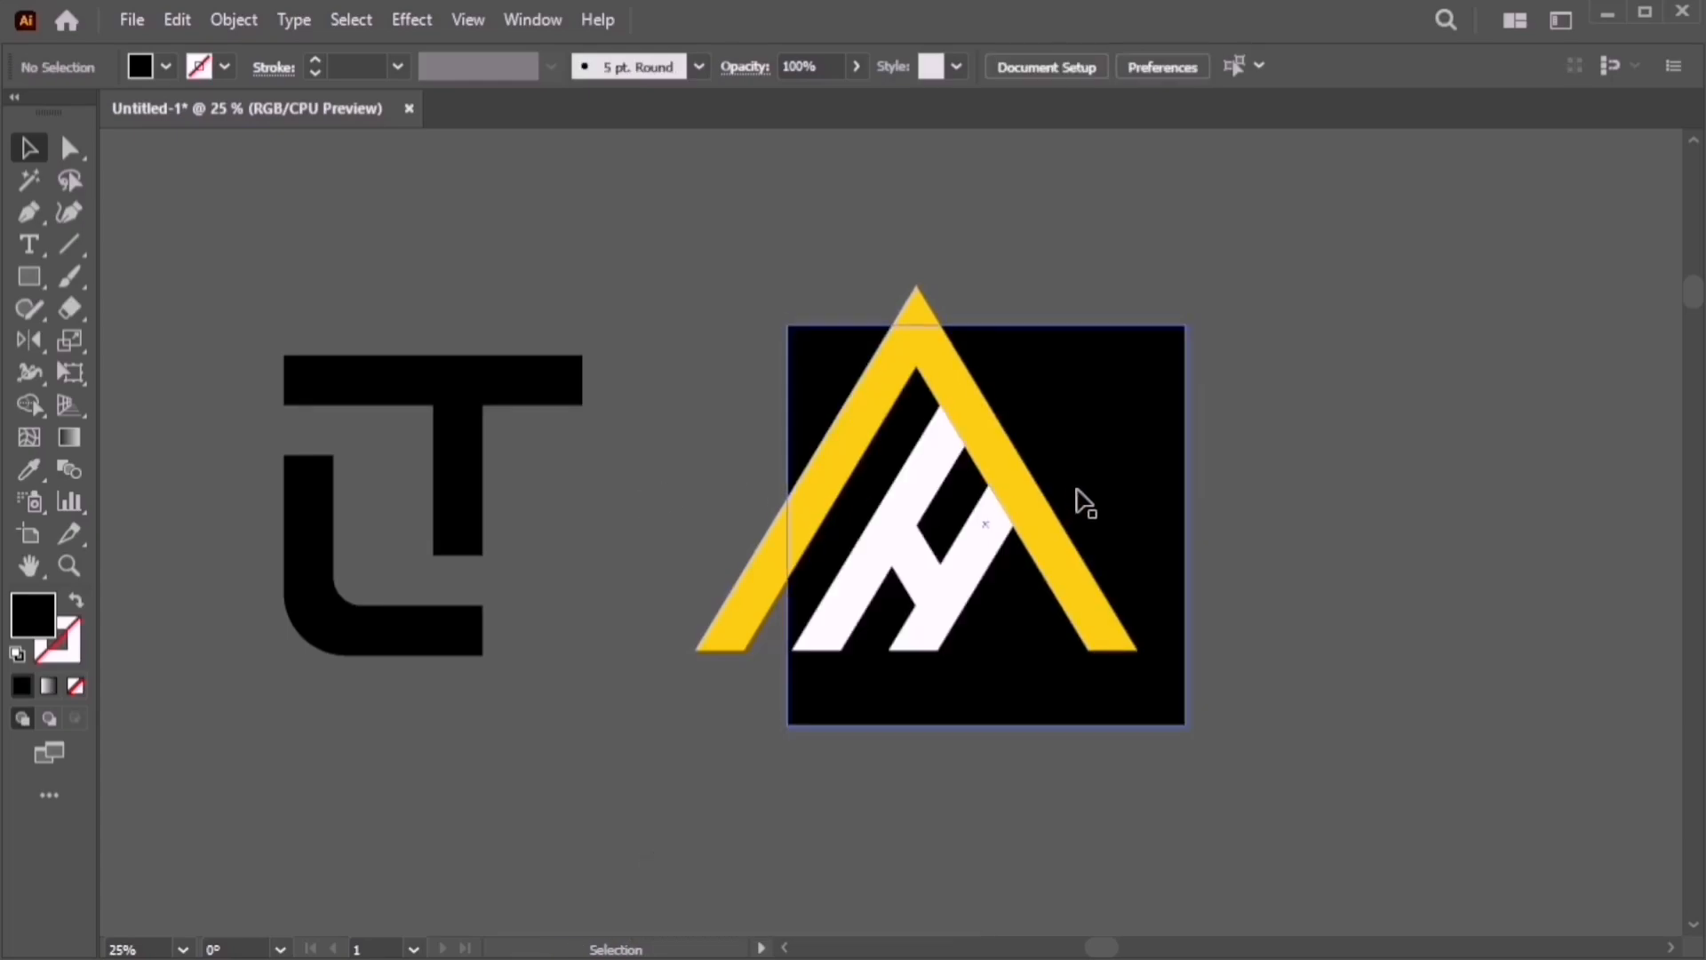
Duplicate the black square horizontally onto the T and L logo and fill the copy with the inverted V's yellow
left_click_drag(1078, 498, 638, 501)
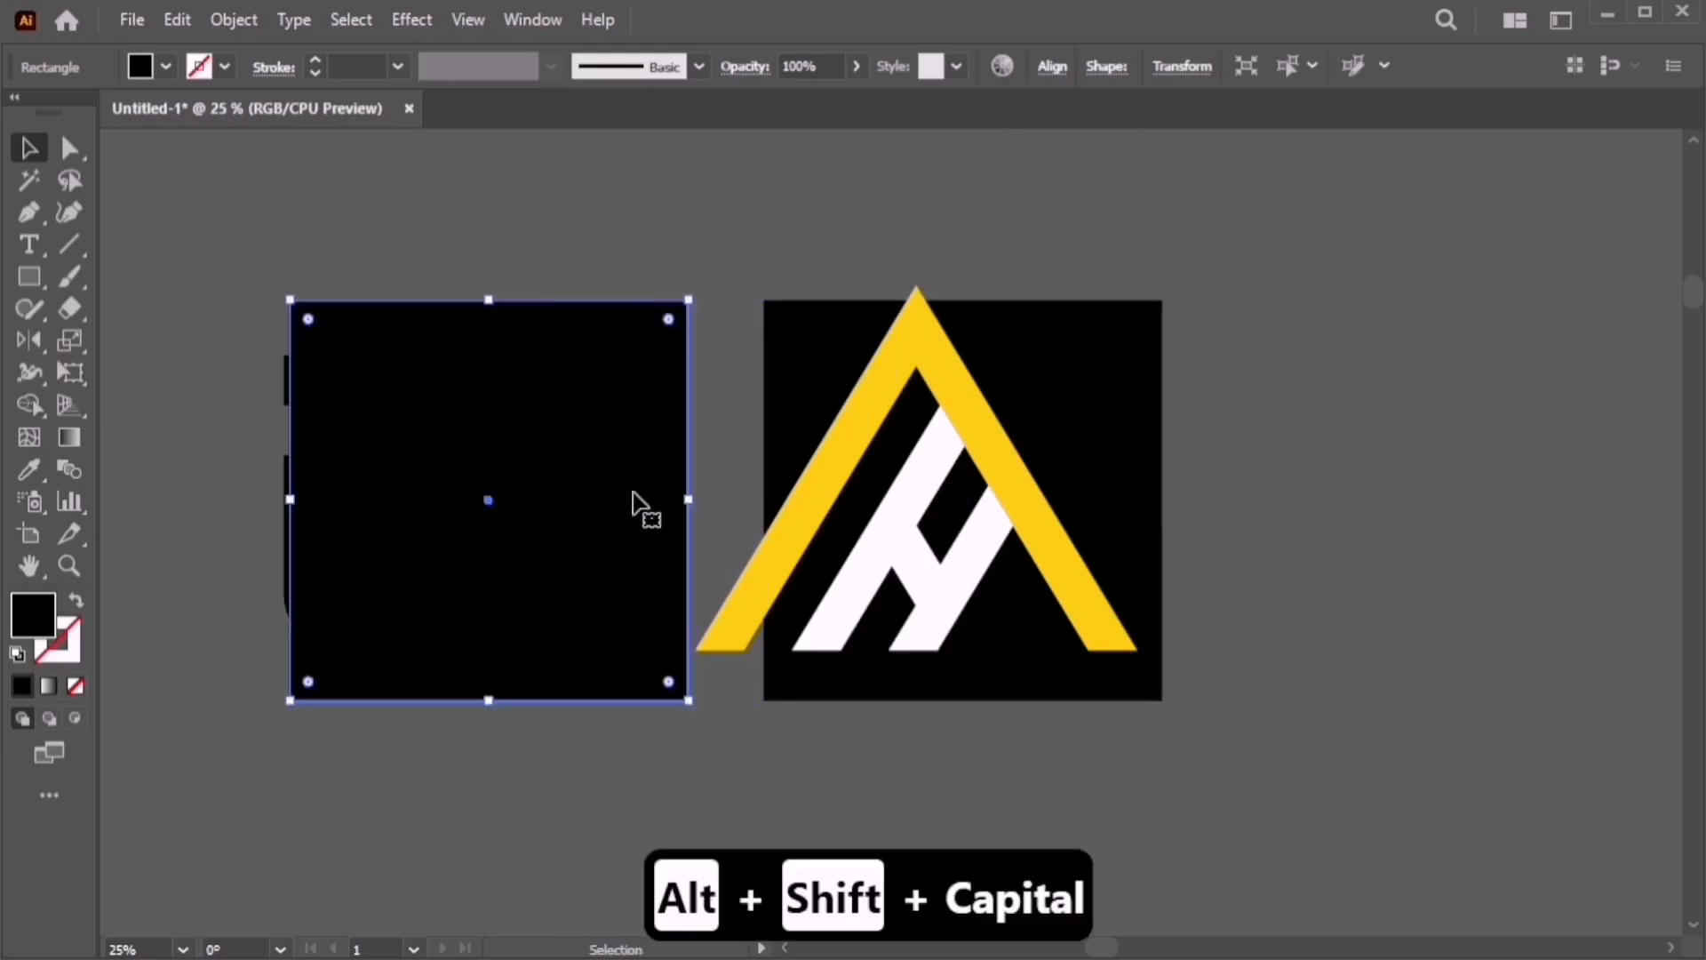
key("i")
left_click(780, 538)
key("v")
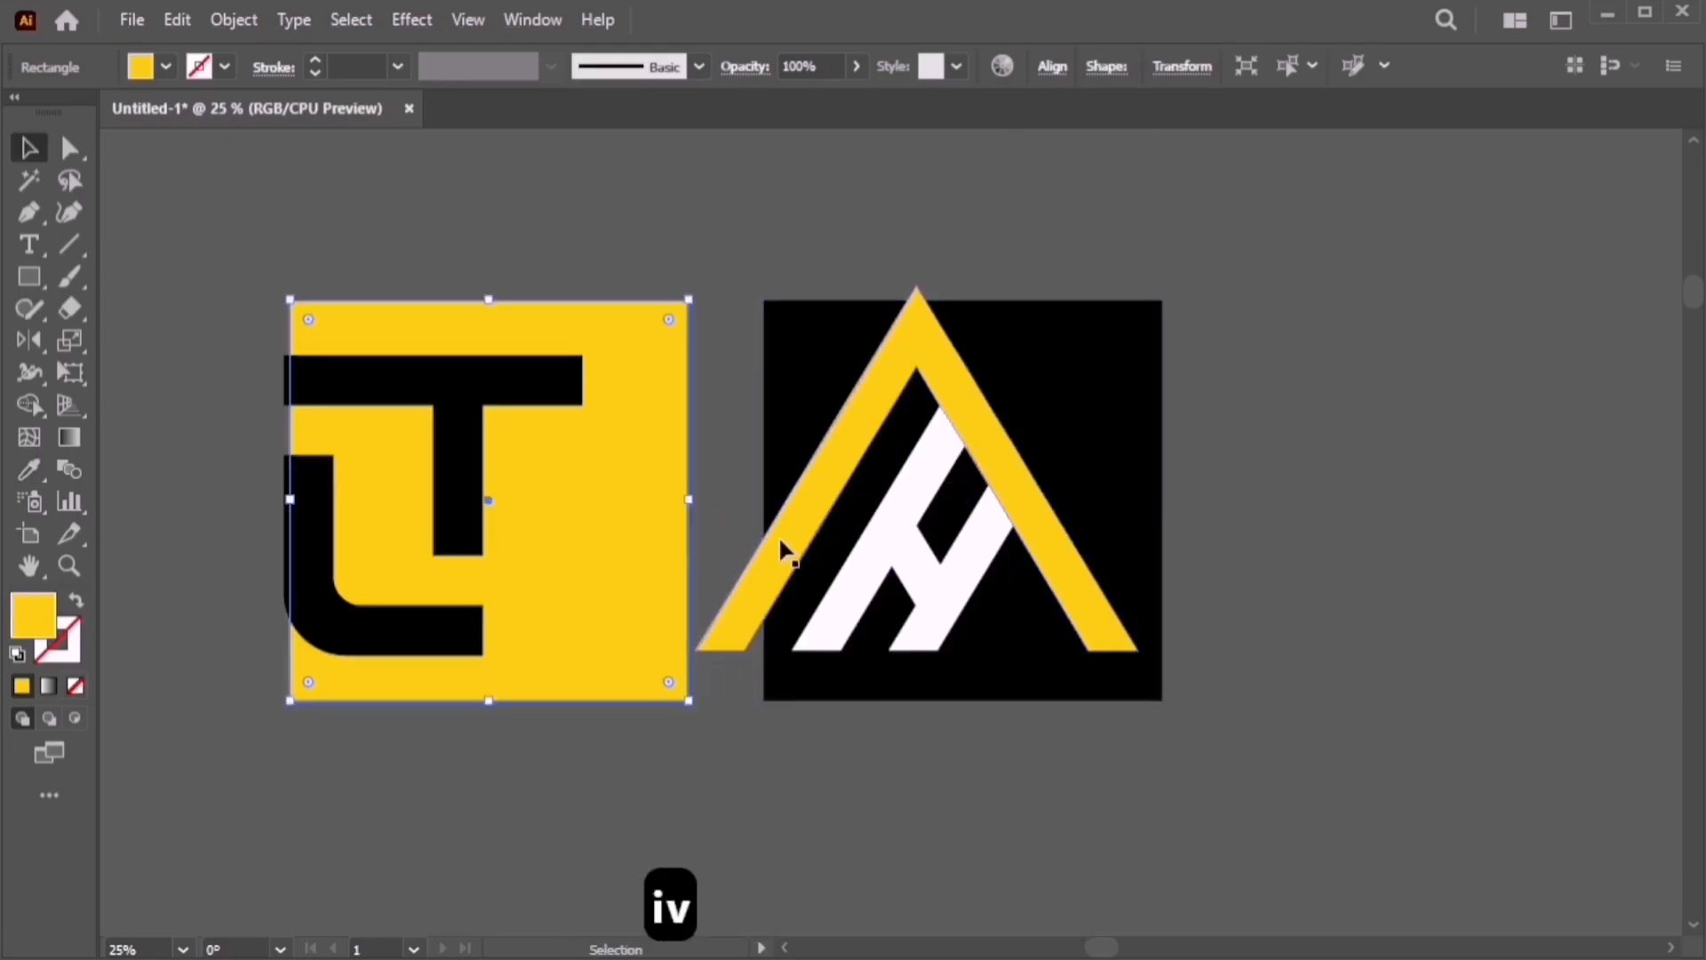
Select only the black T and L letters, without the yellow square, and group them
left_click_drag(168, 331, 546, 632)
left_click(557, 611, "shift")
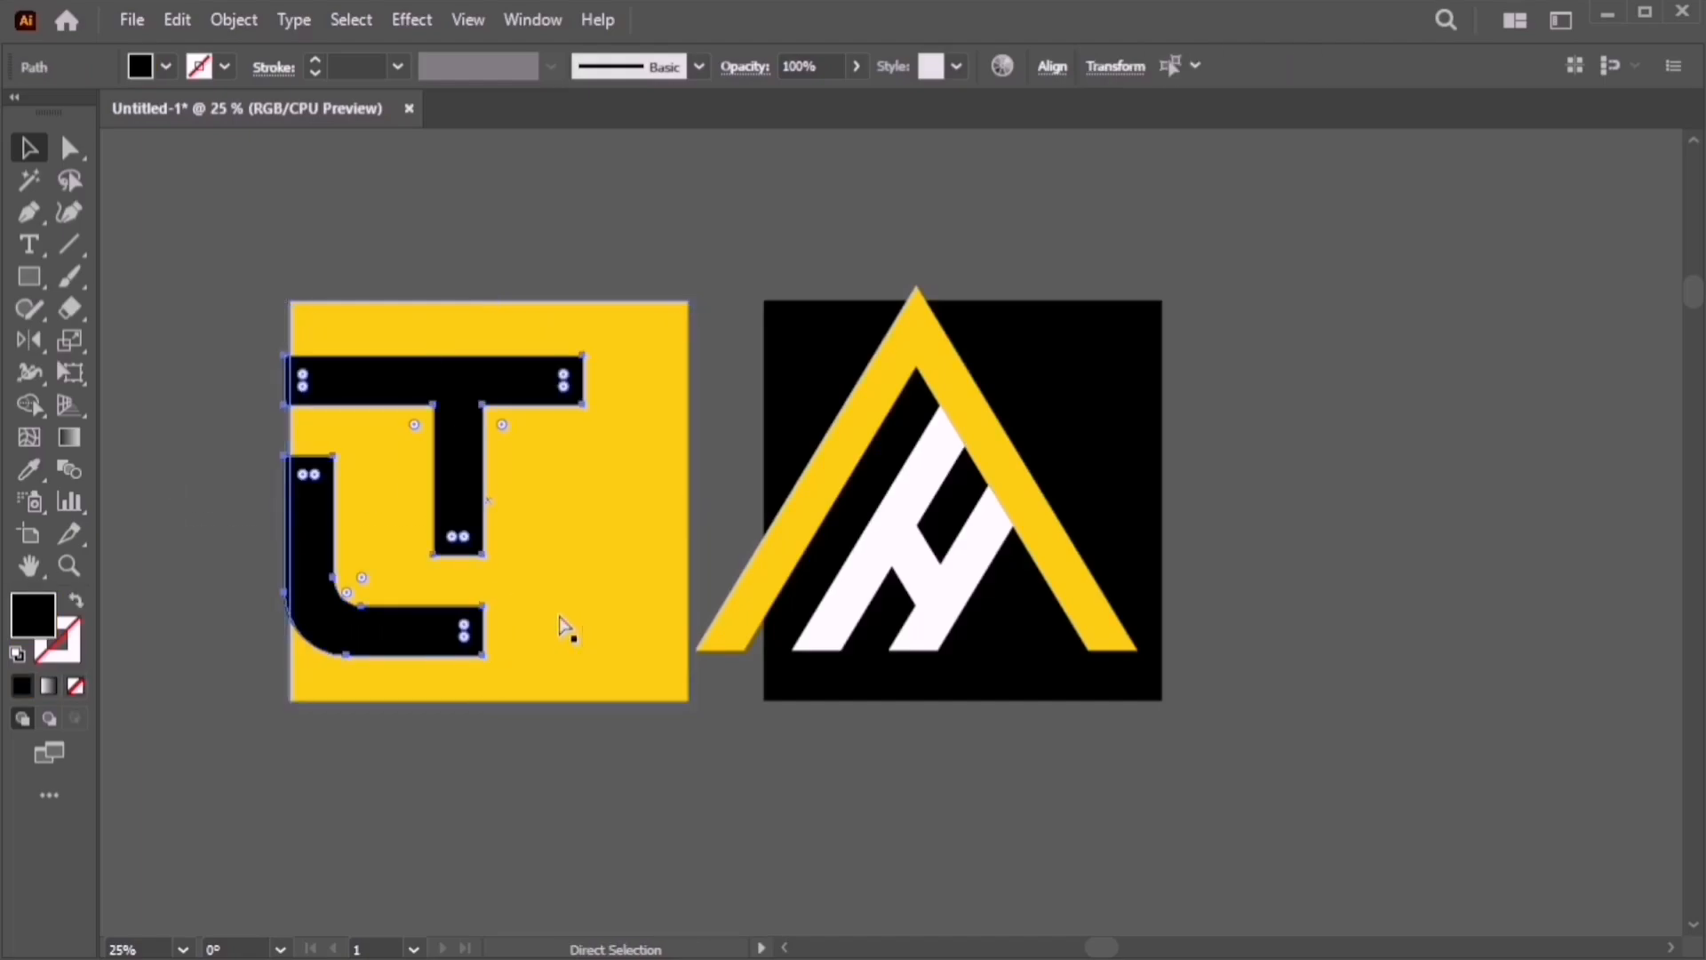
key("ctrl+g")
Centre the T and L group horizontally and vertically on the yellow square, using the square as the key object
left_click_drag(442, 255, 621, 562)
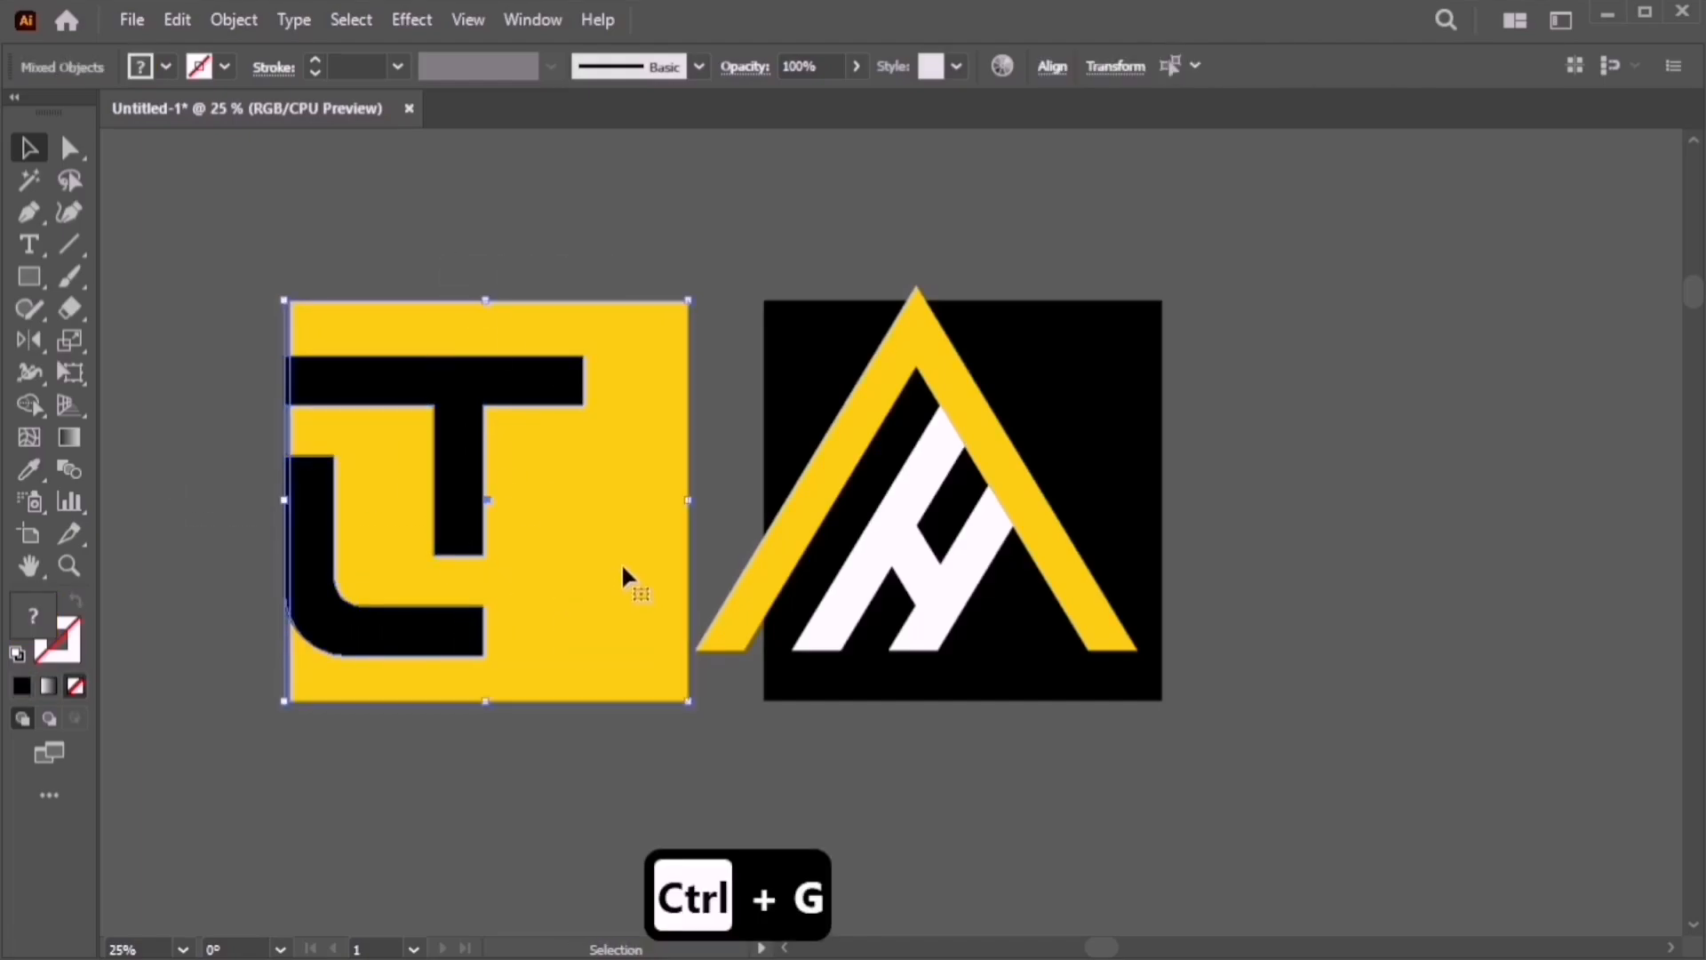
key("shift+F7")
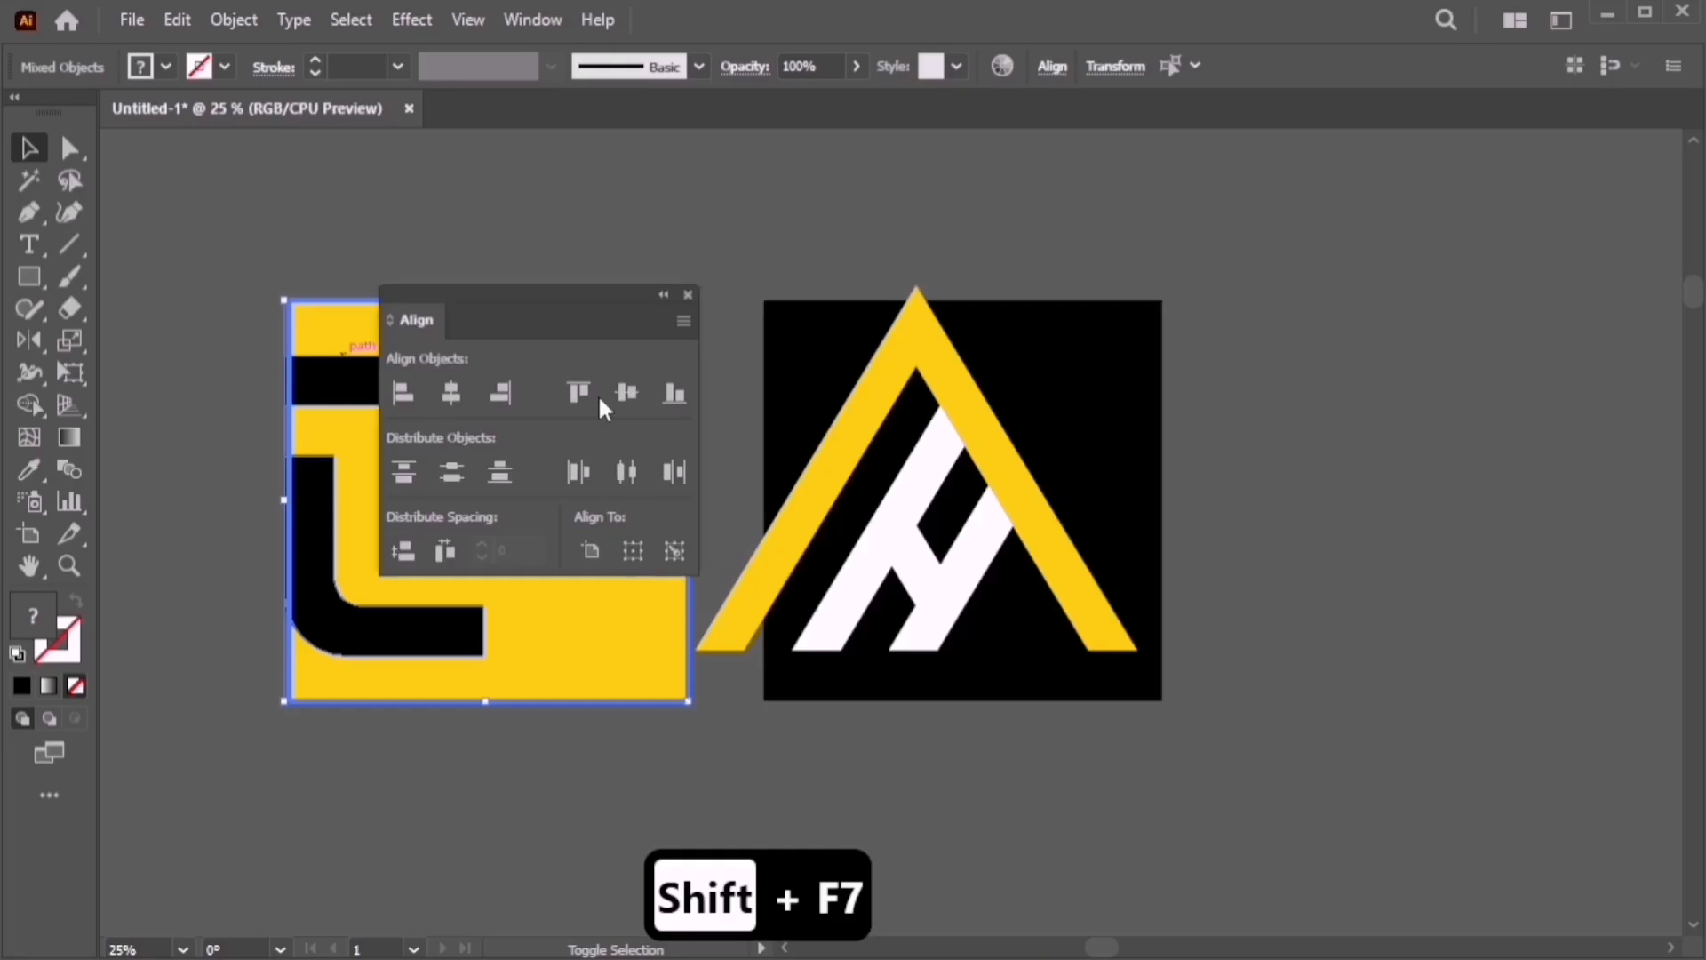
left_click_drag(675, 284, 1218, 229)
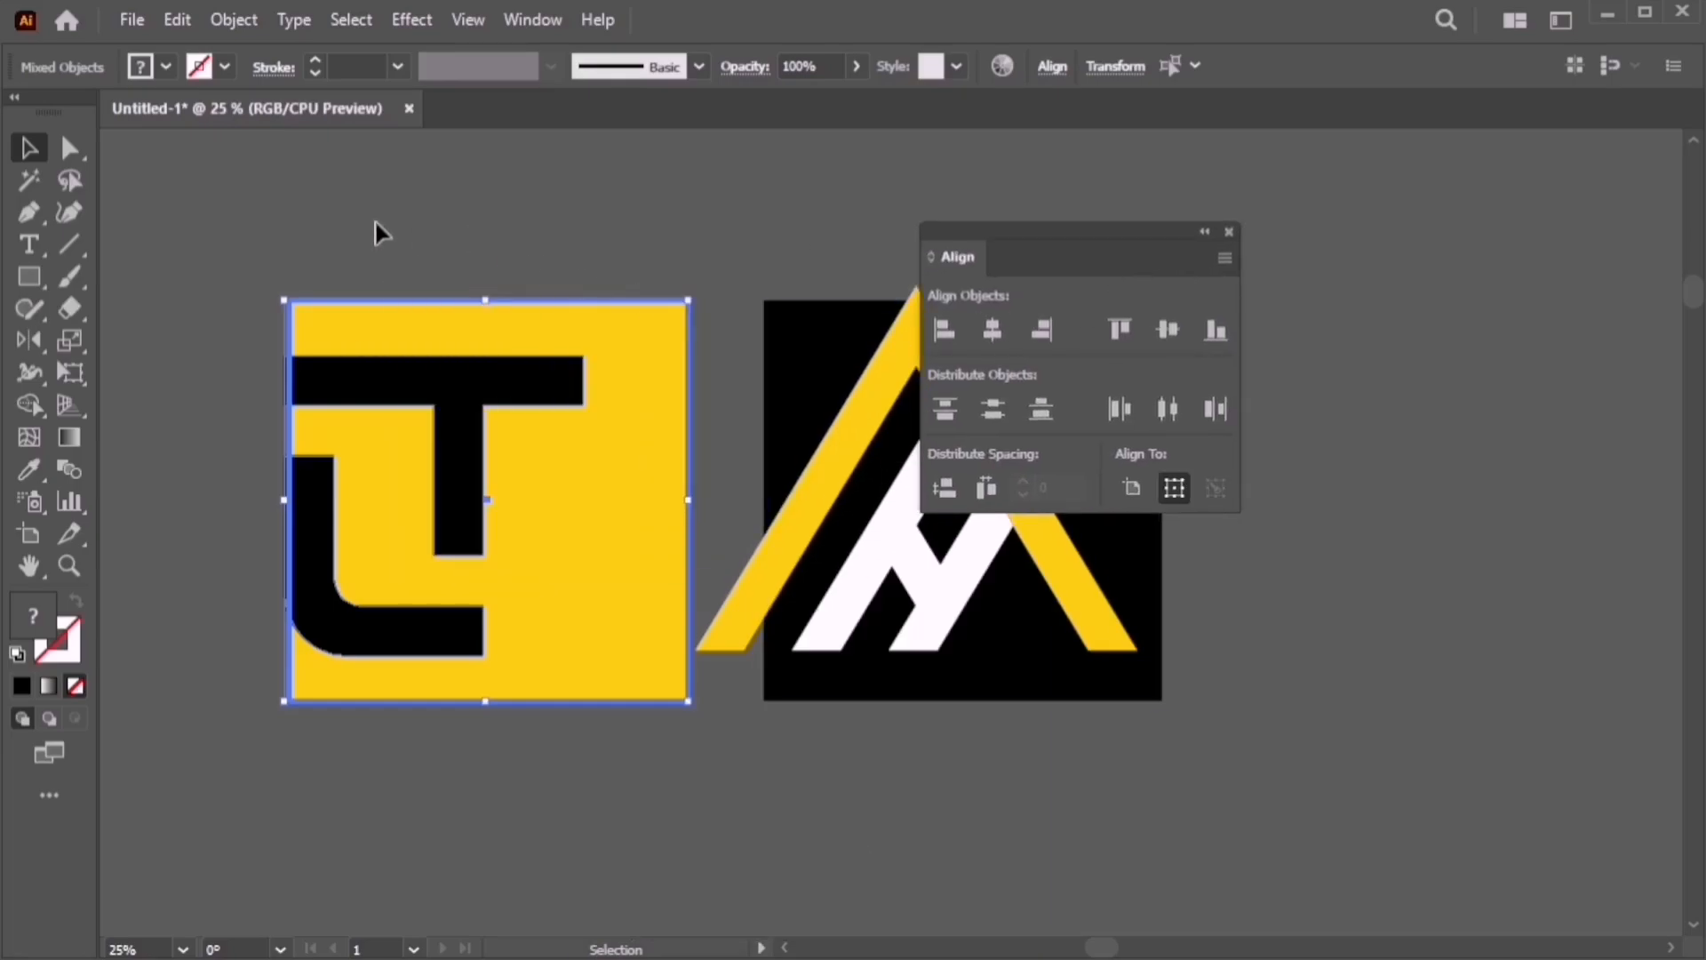
left_click_drag(369, 233, 647, 382)
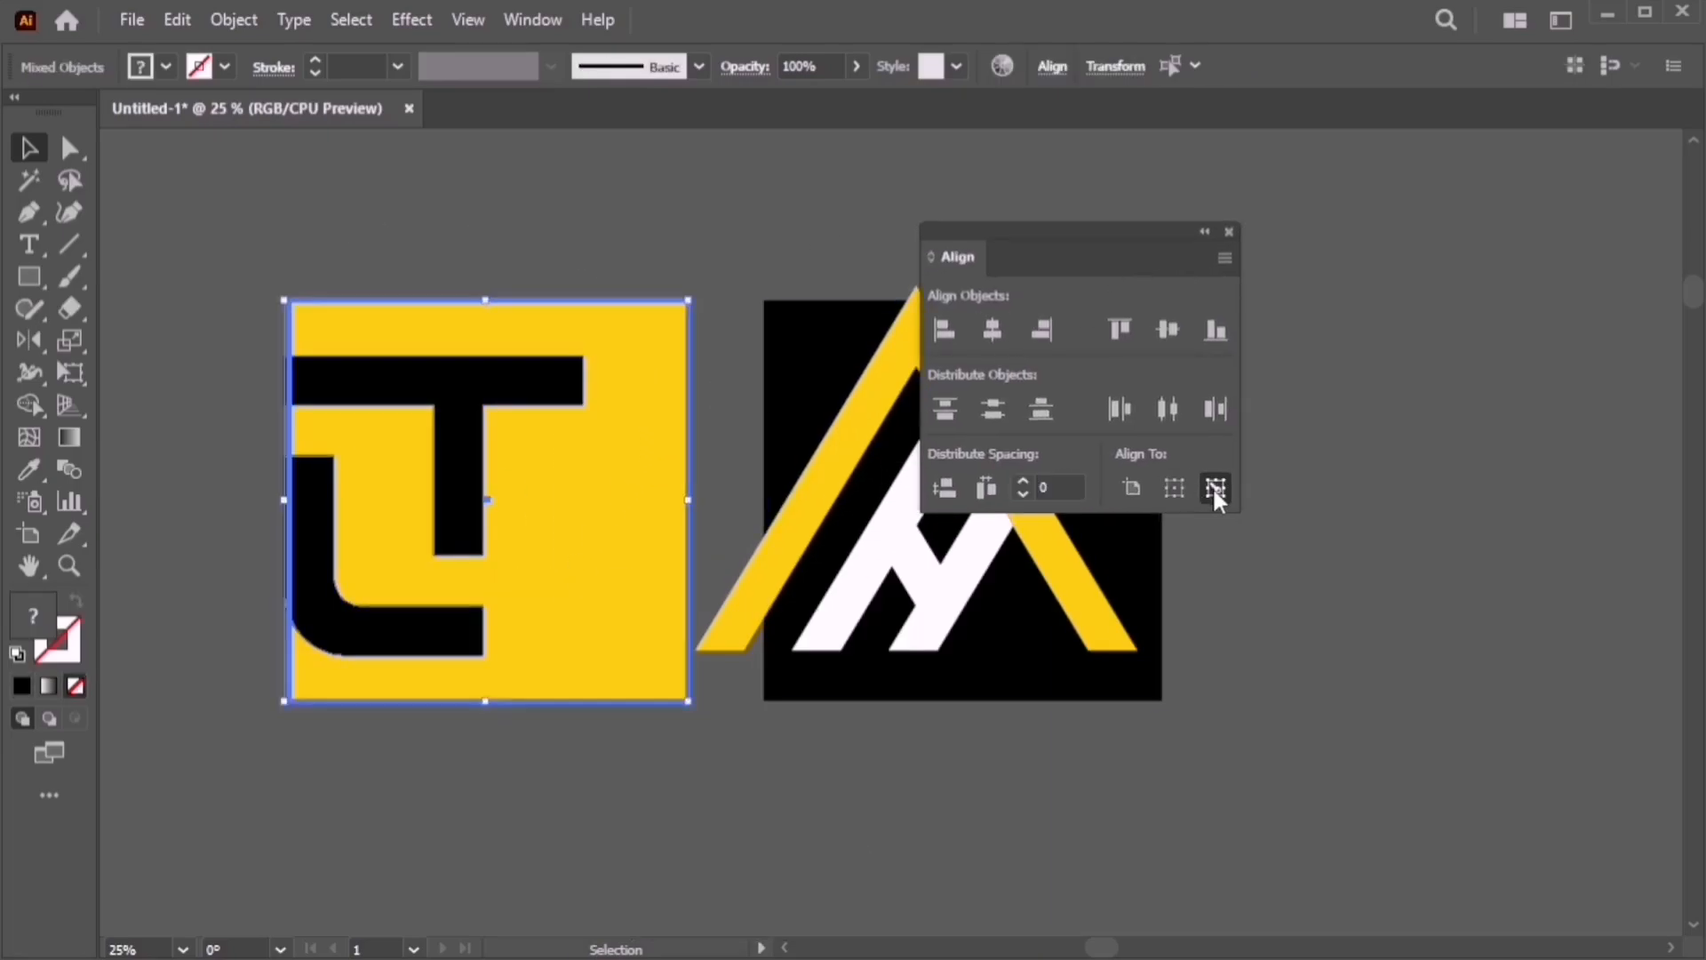
left_click(1006, 331)
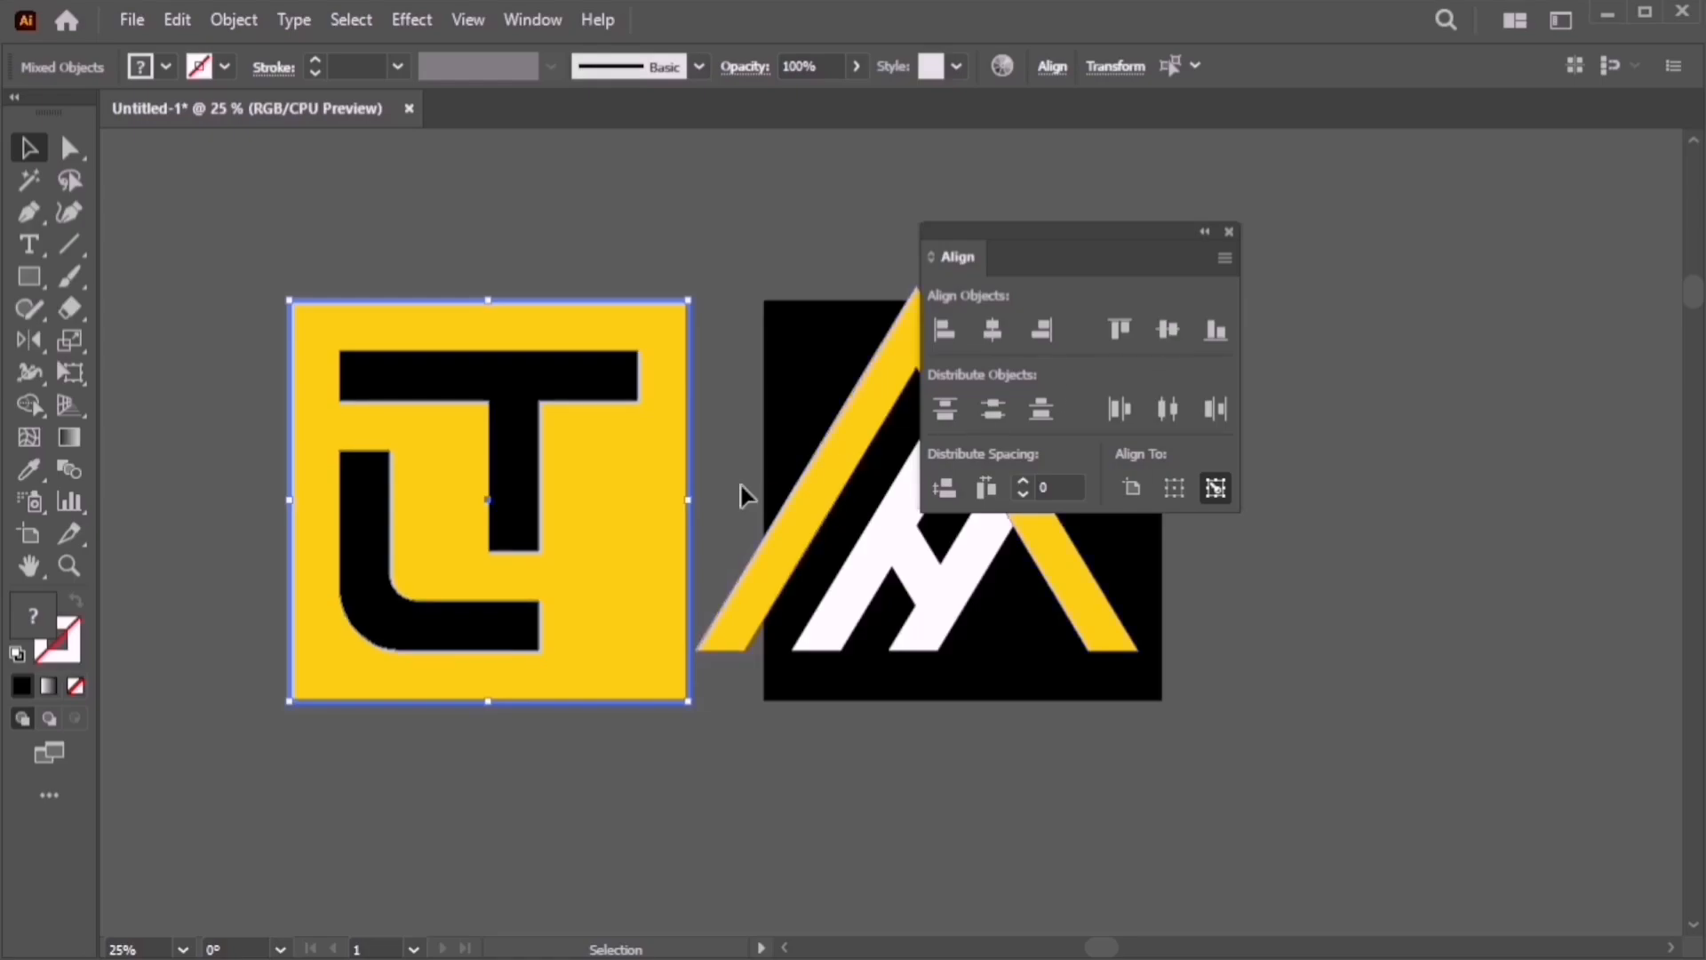
Scale the T and L group down proportionally about its centre, leaving a wider yellow margin, and deselect it
left_click(646, 510, "shift")
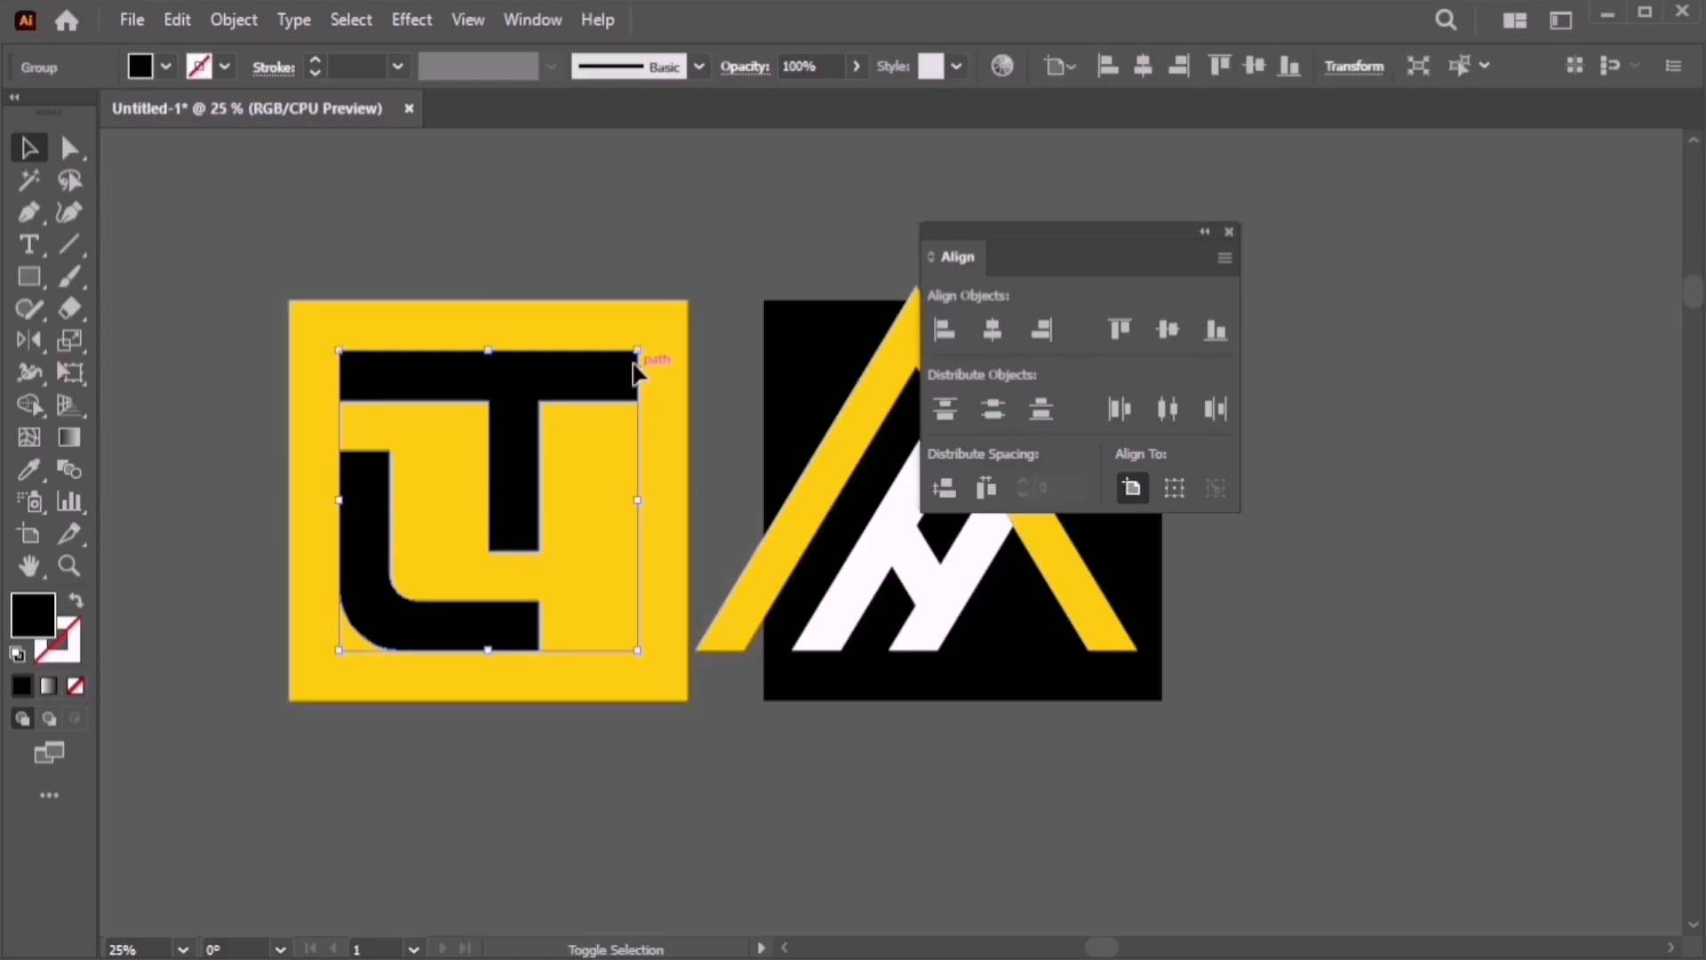
left_click_drag(640, 353, 627, 389)
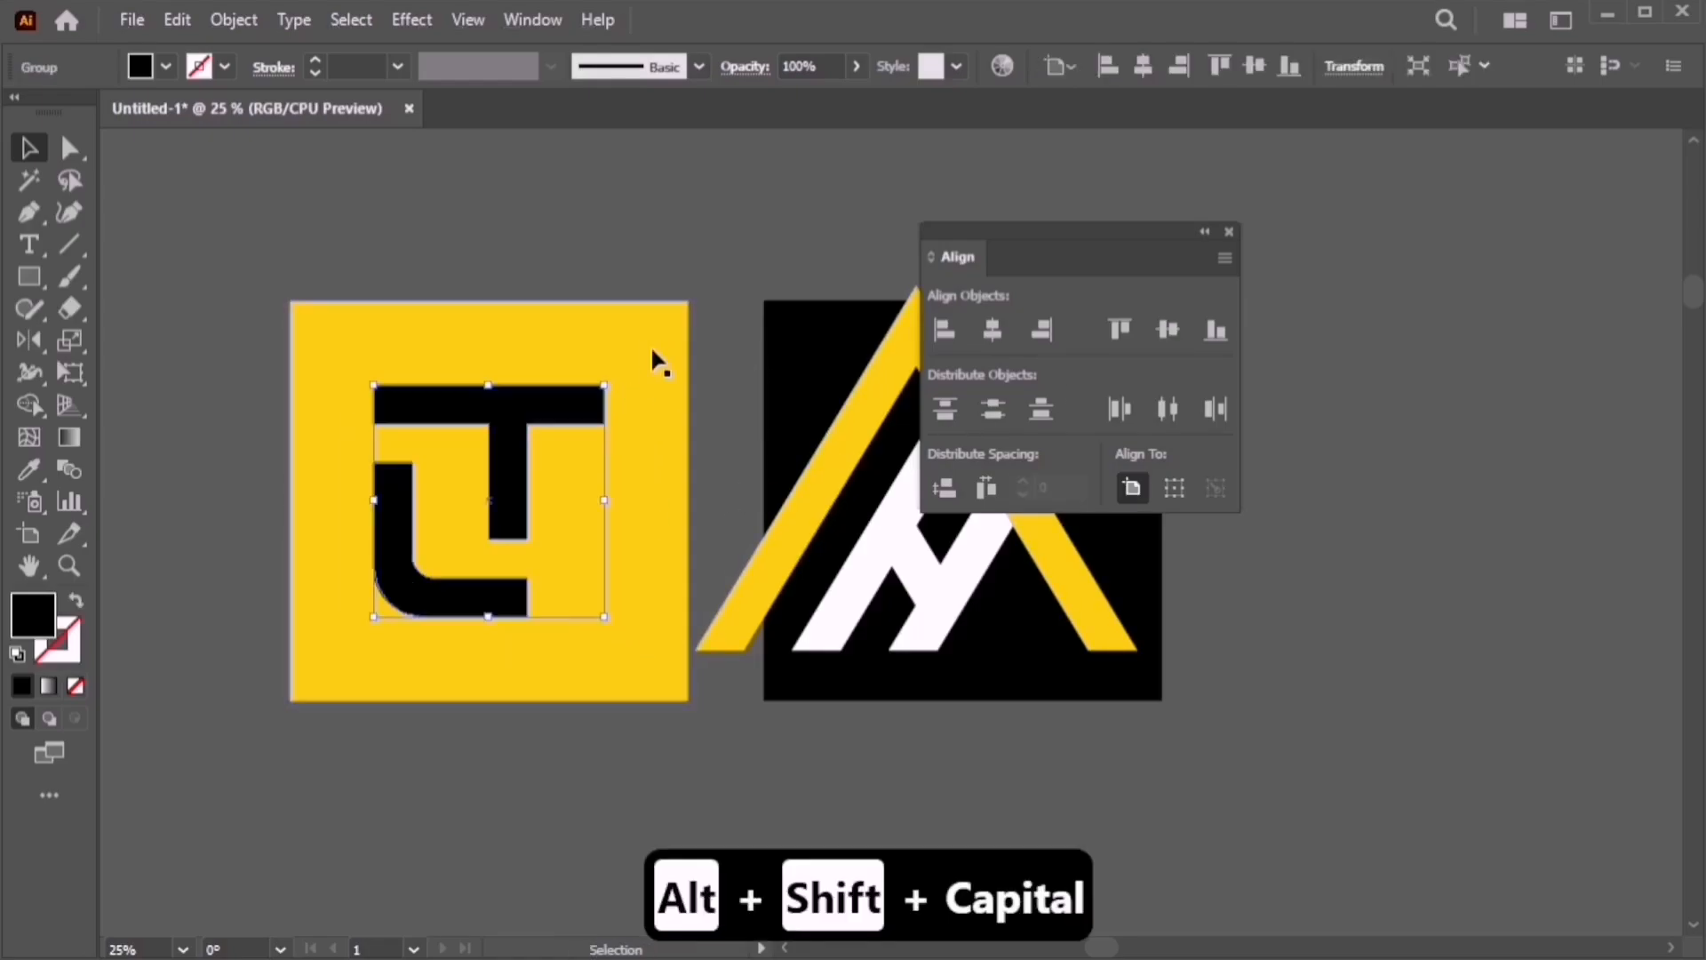
left_click(706, 273)
Centre the triangular A and H logo horizontally and vertically on the black square, with the square as key object
left_click_drag(709, 280, 920, 707)
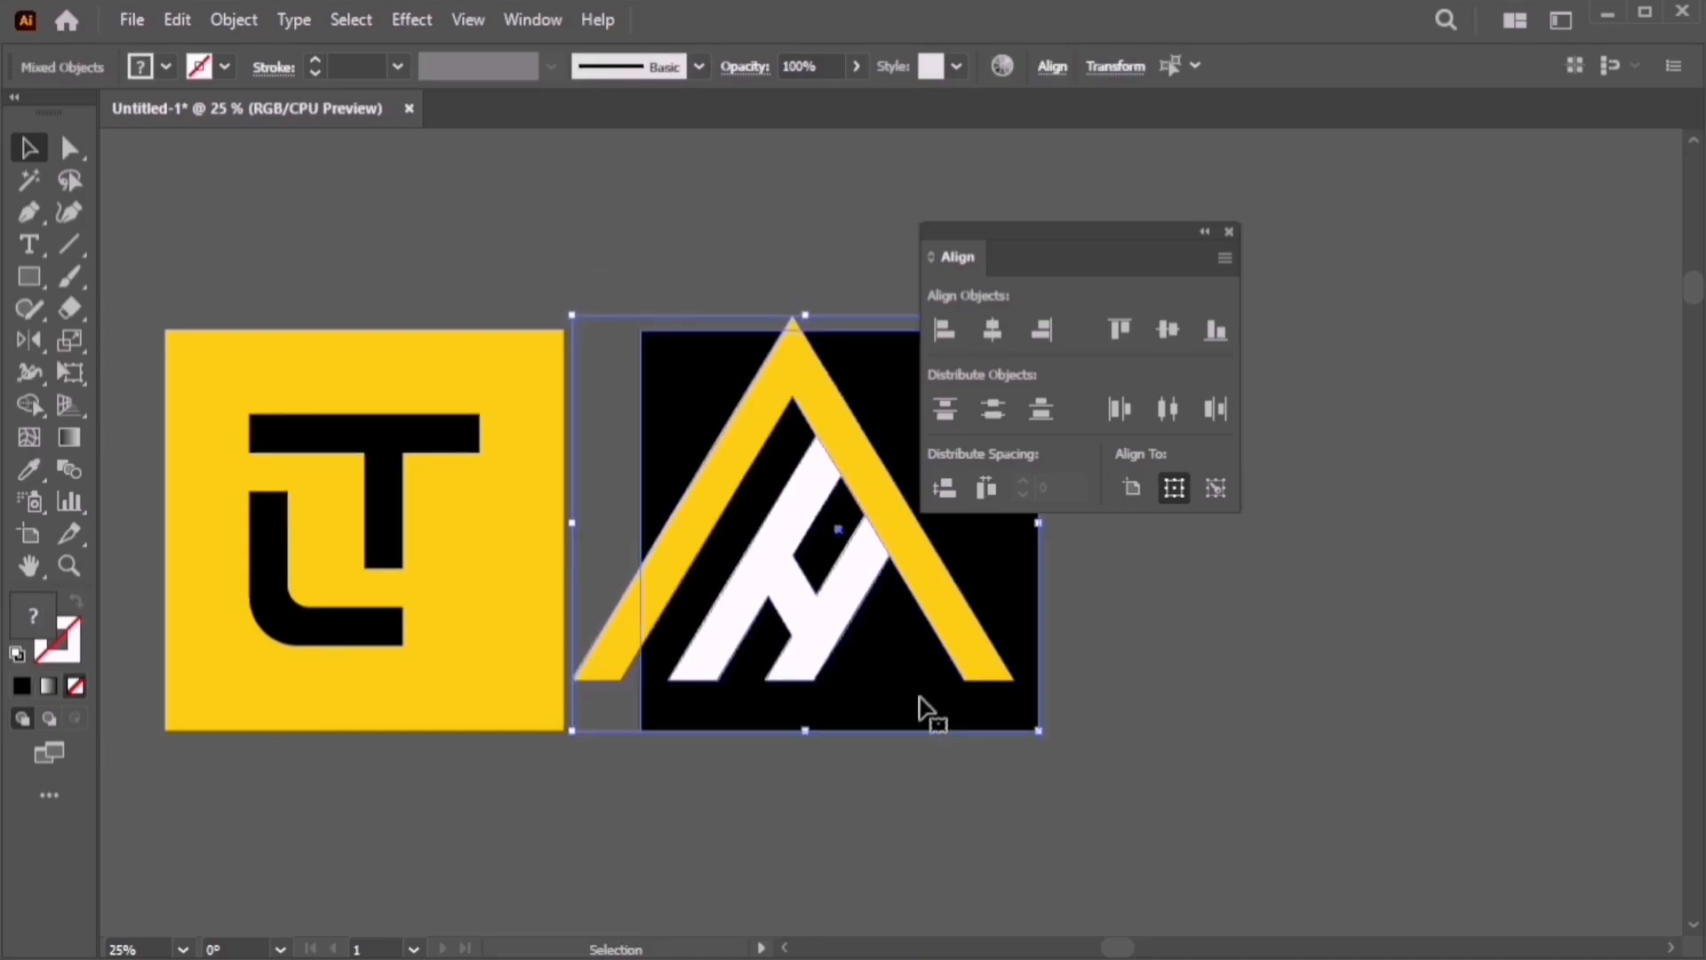
left_click(920, 702)
left_click(997, 330)
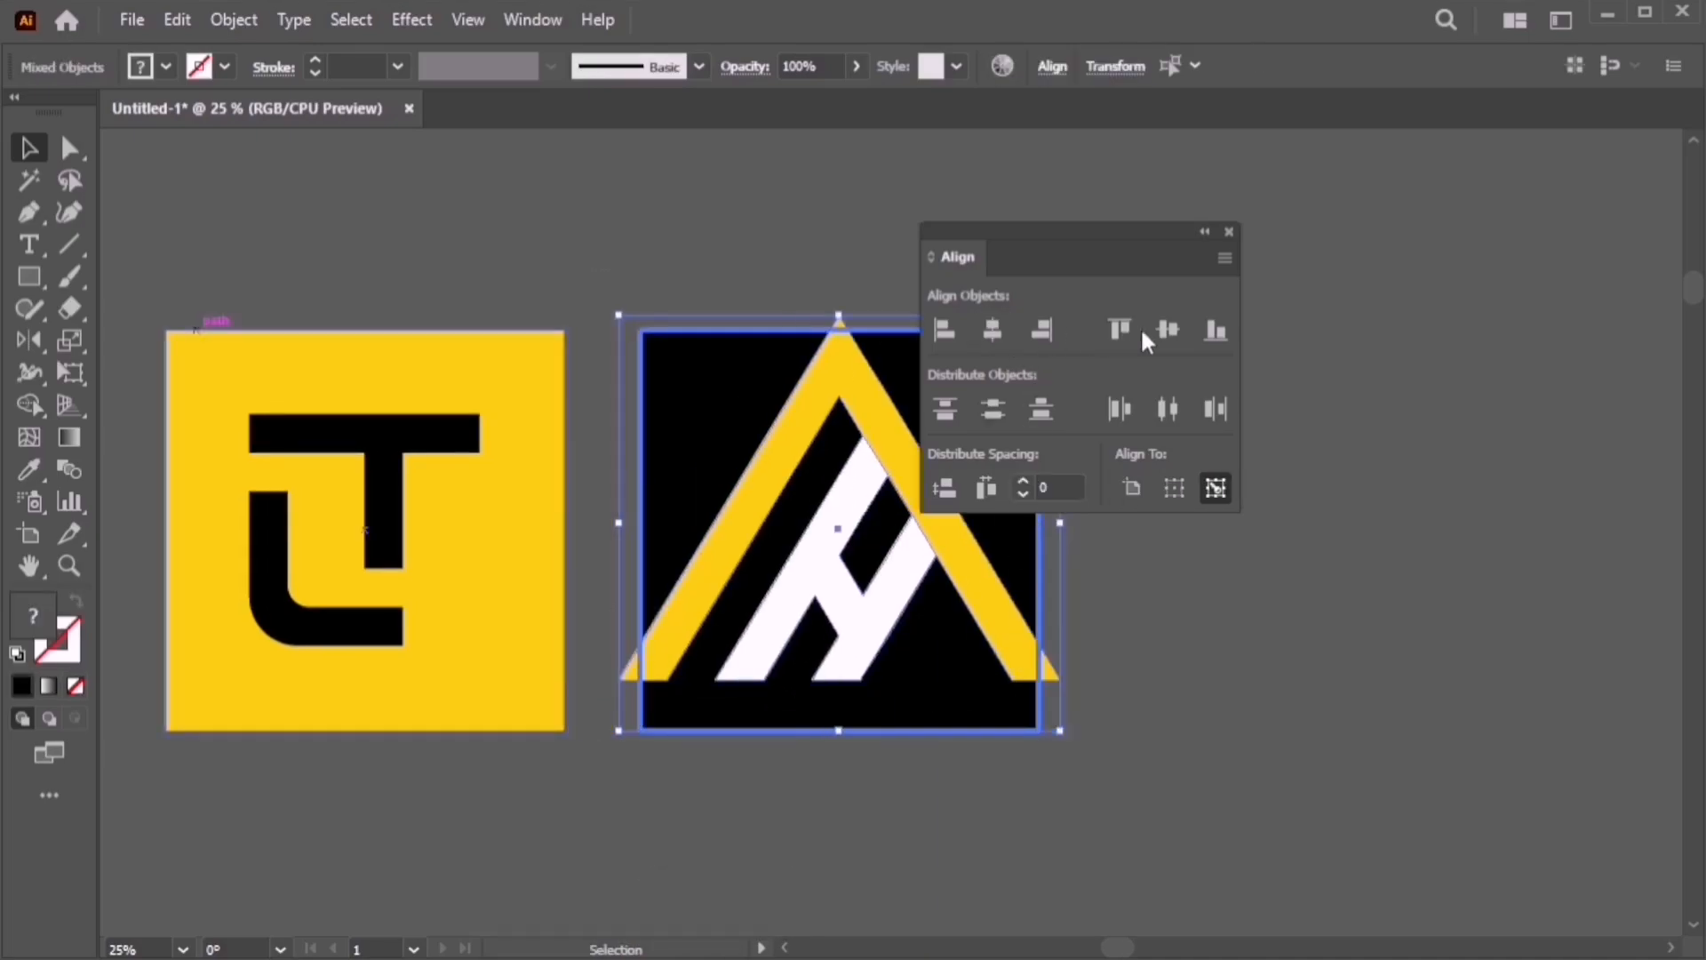
left_click(1168, 329)
Scale only the triangular logo down proportionally about its centre to fit inside the black square, then close the Align panel and deselect
left_click(1004, 574, "shift")
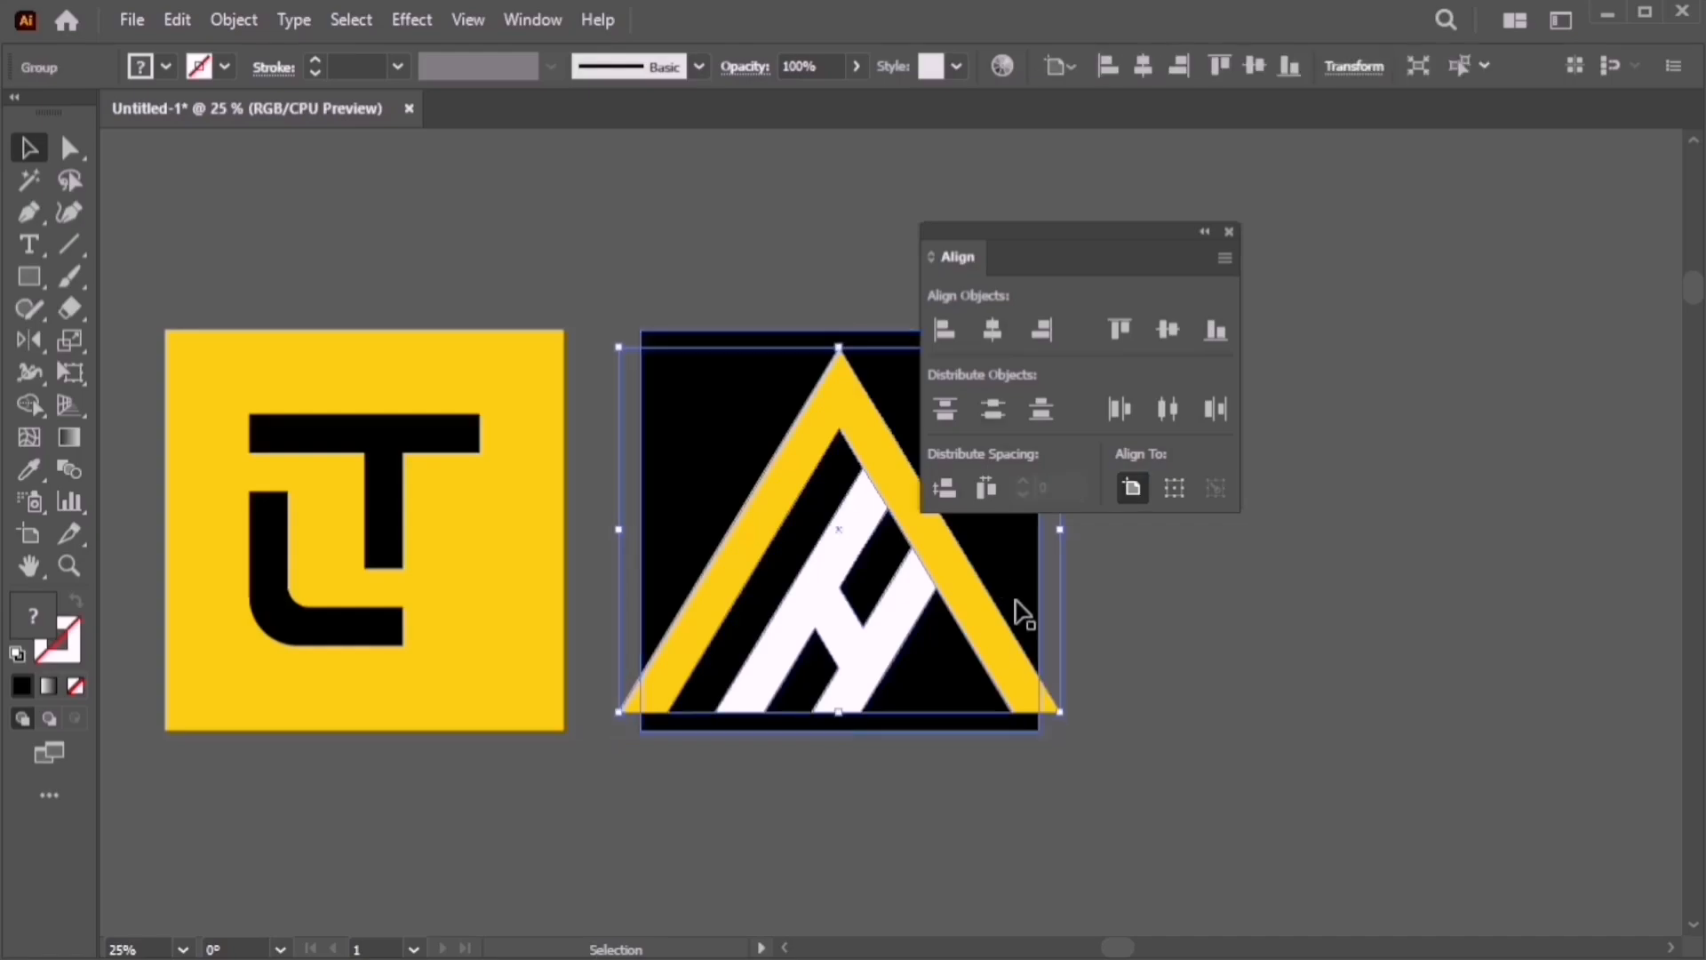
key("space")
left_click_drag(948, 665, 798, 672)
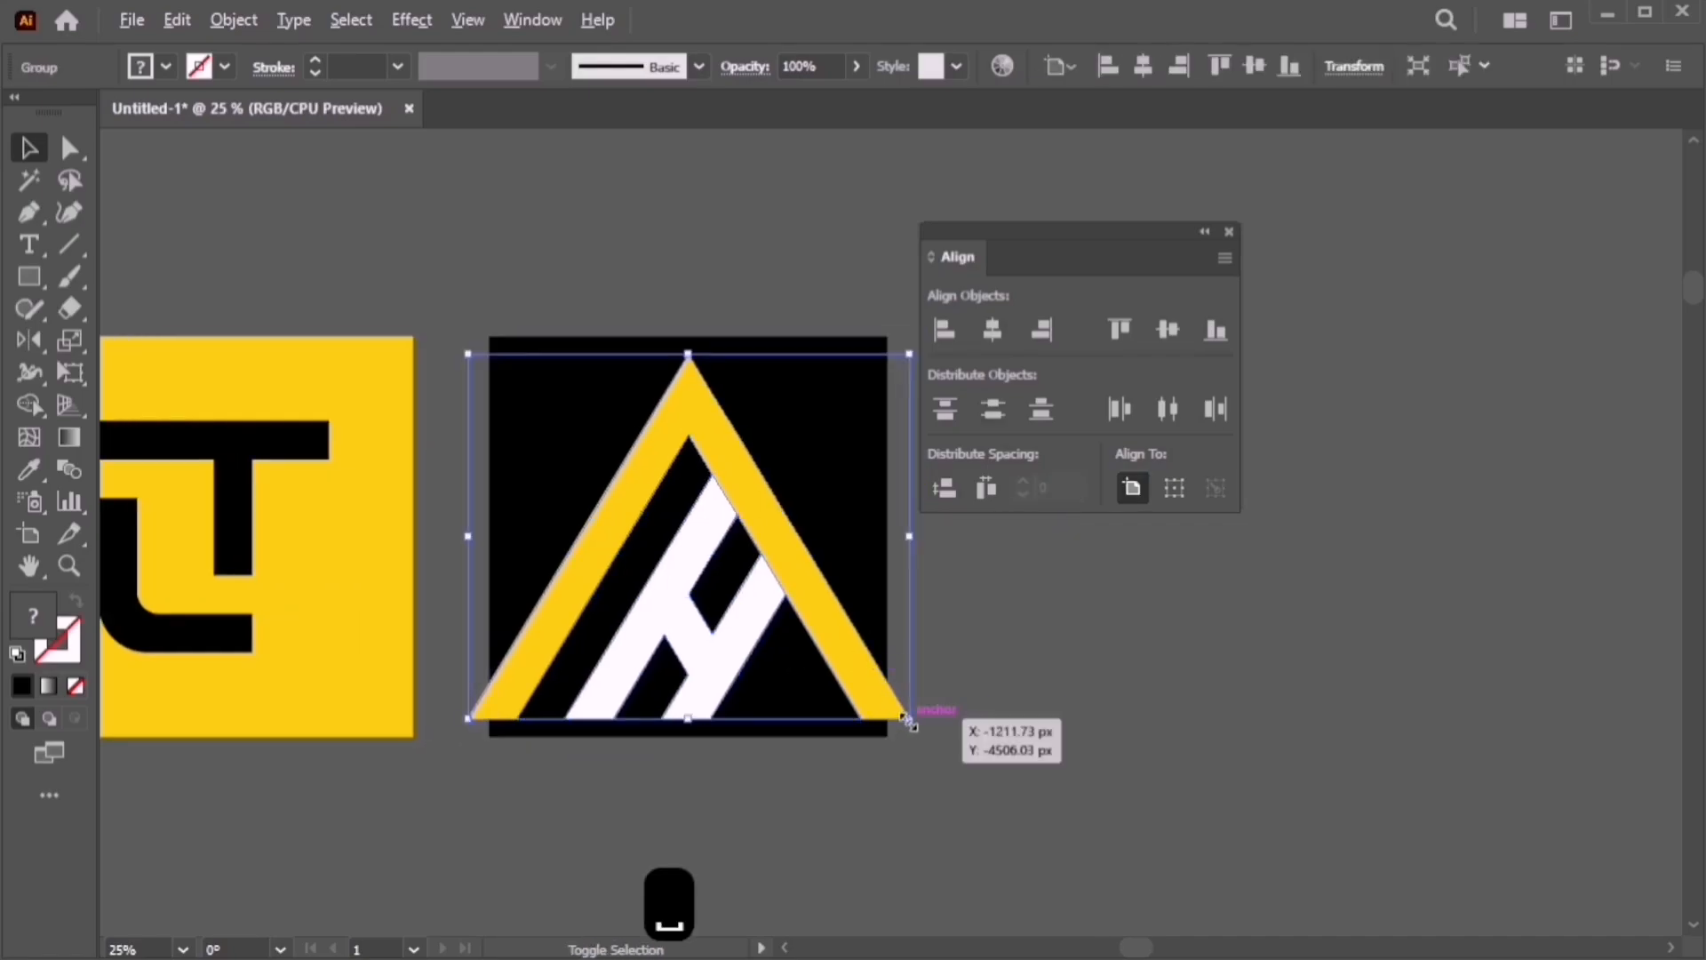
left_click_drag(908, 718, 844, 649)
key("space")
left_click_drag(948, 693, 1118, 692)
key("space")
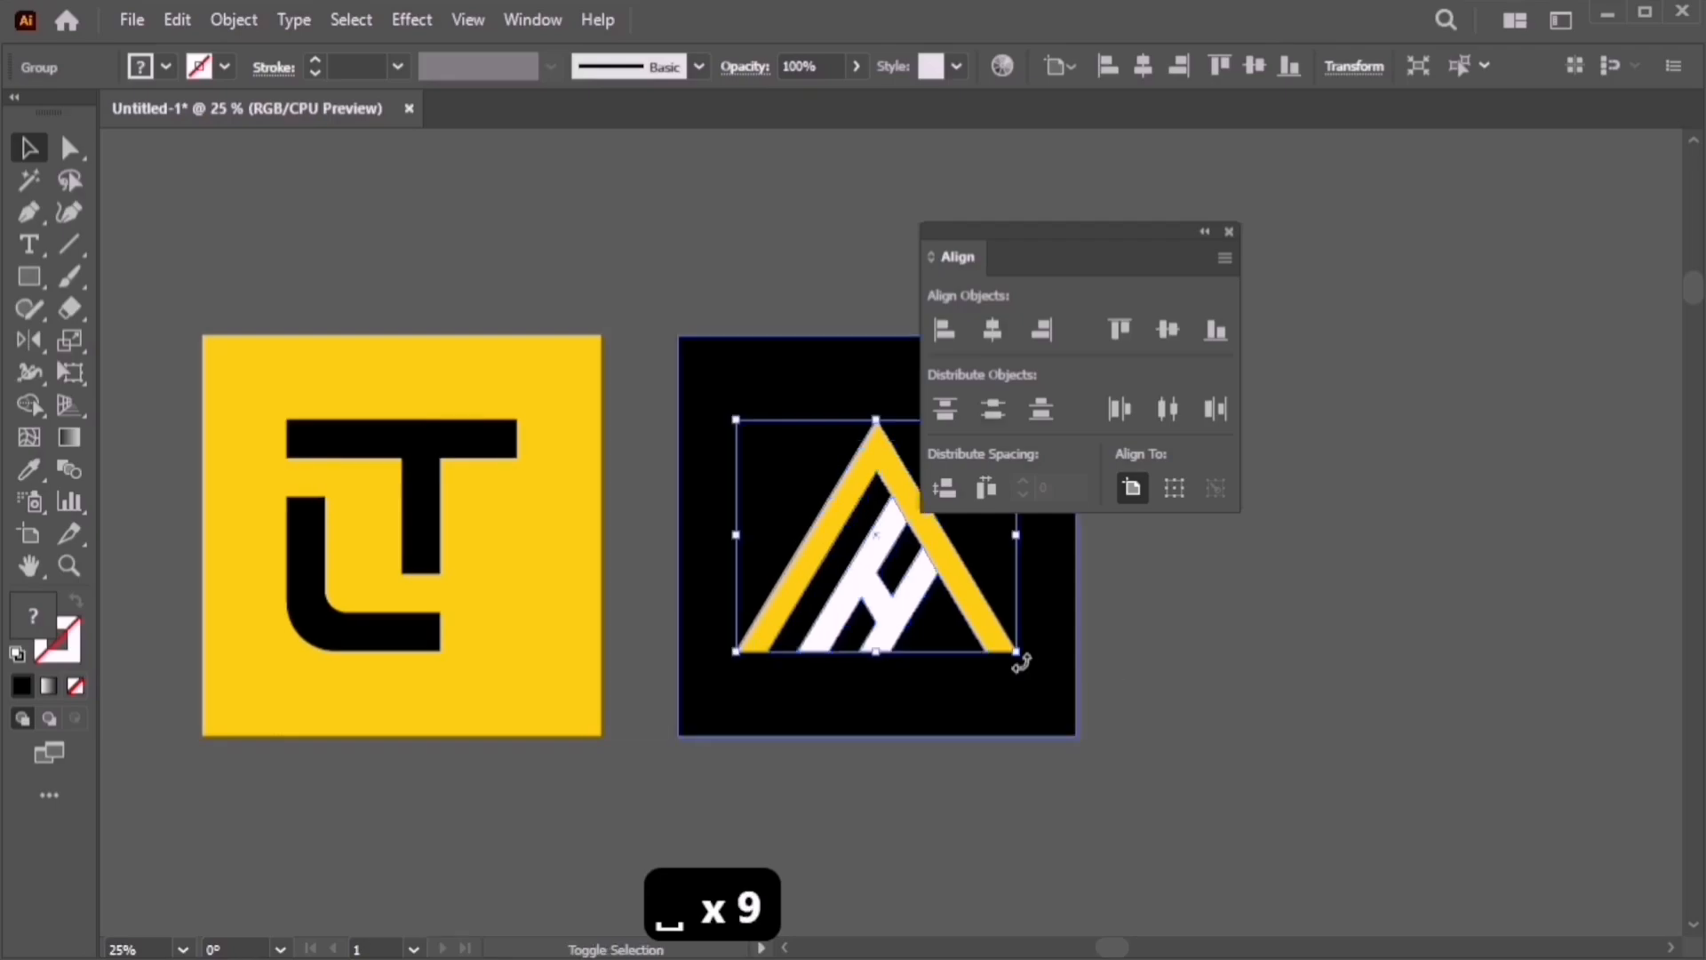
left_click_drag(1021, 655, 1026, 659)
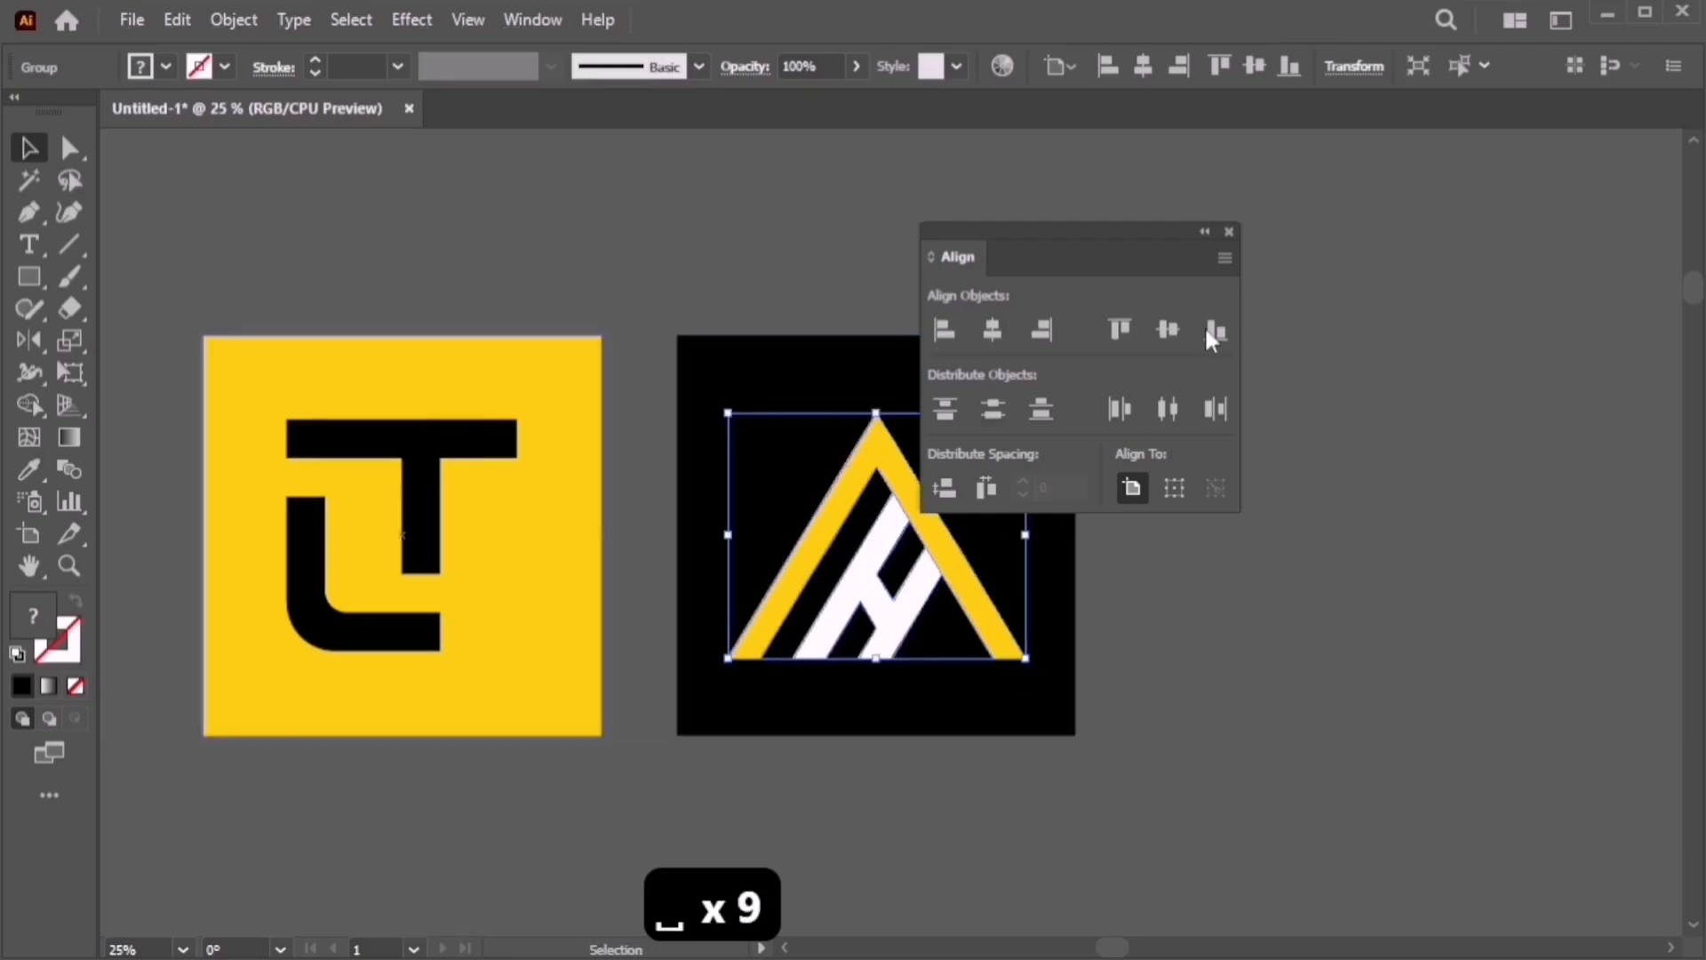
left_click(1229, 232)
left_click(1297, 426)
Zoom in to view both logos on their coloured squares side by side
key("space")
left_click_drag(1223, 514, 1262, 505)
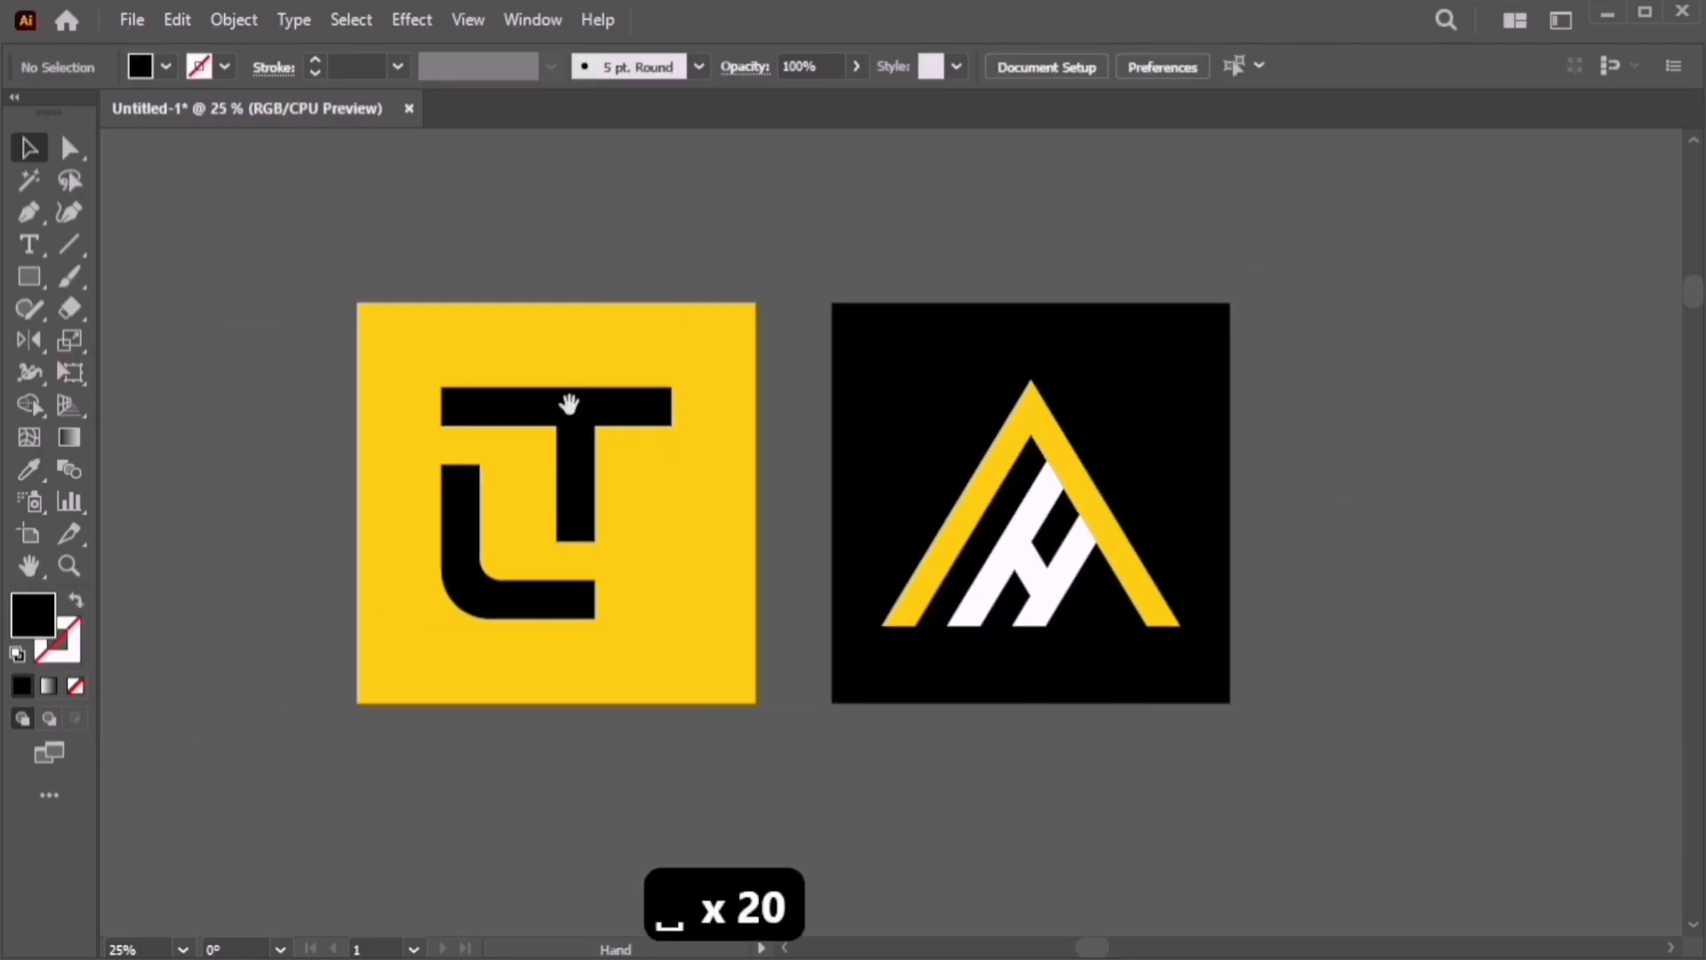
key("ctrl+space")
left_click_drag(322, 273, 1274, 766)
left_click_drag(838, 736, 836, 741)
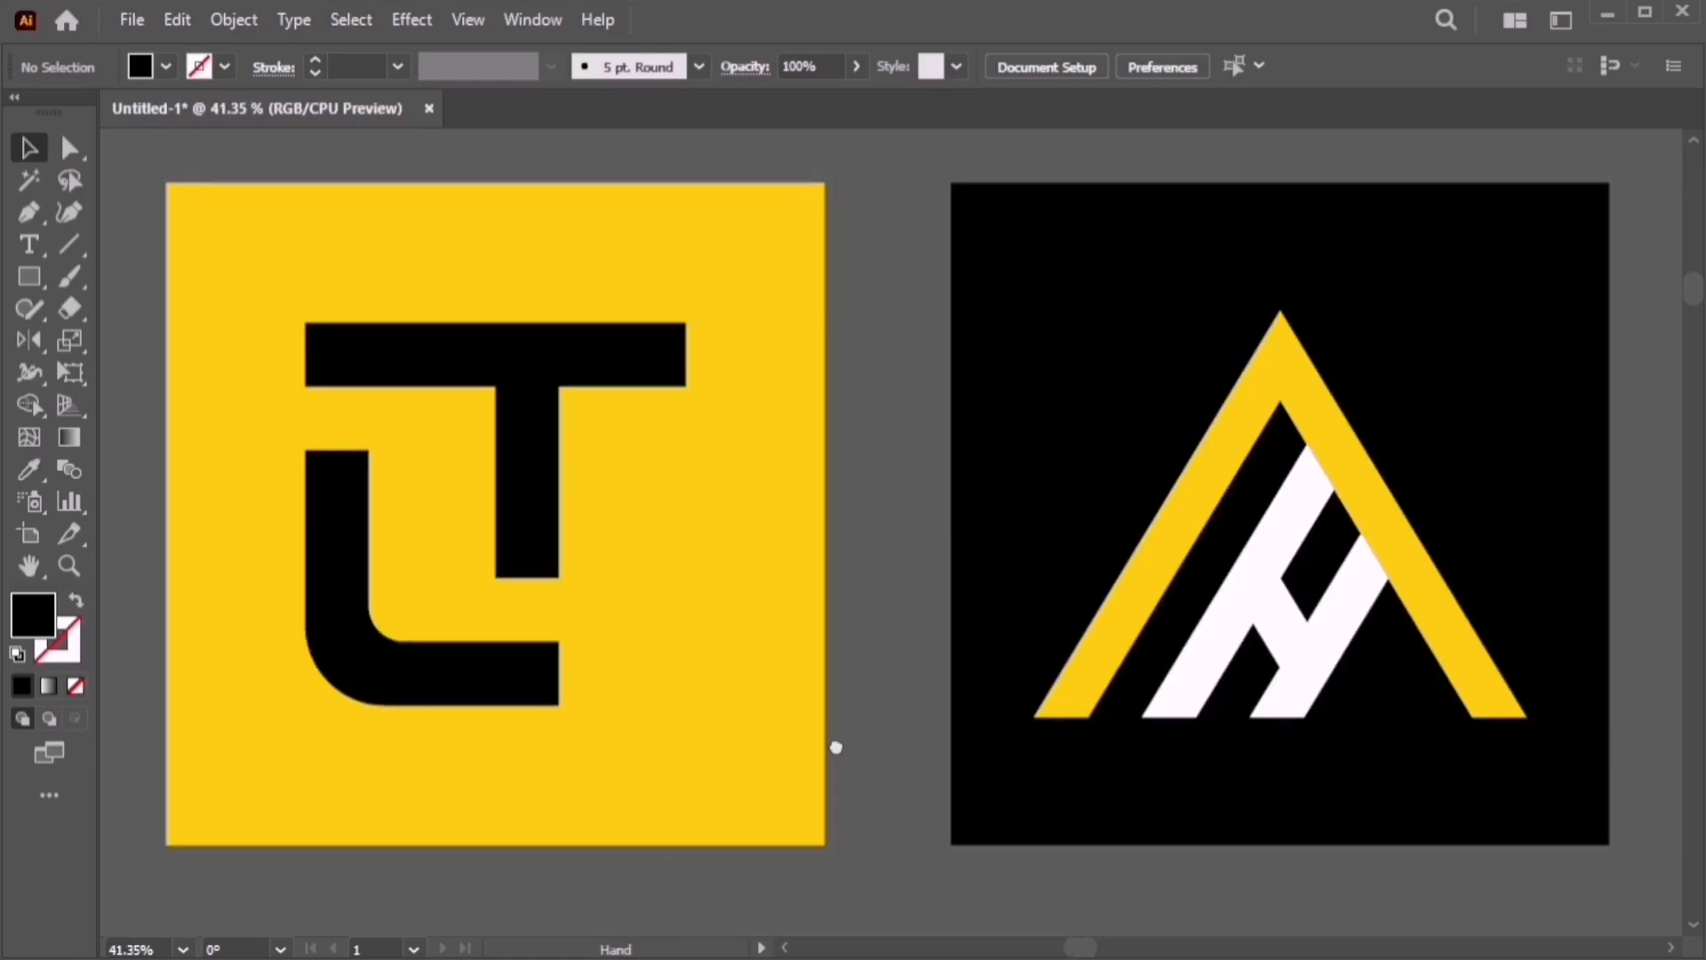